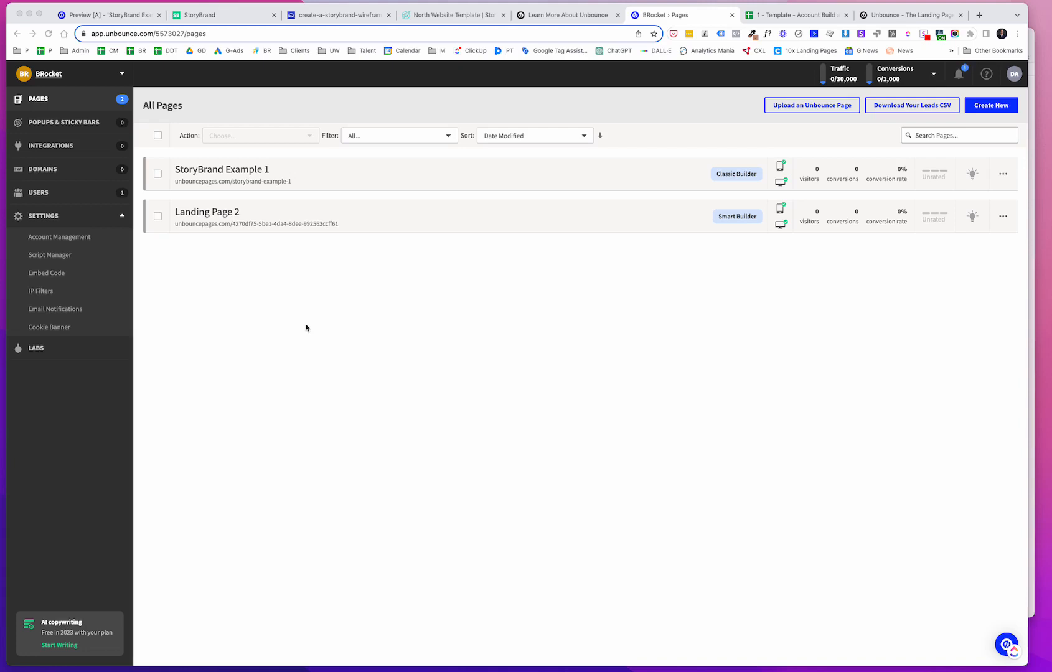
# Step: Switch to the North Website Template tab and scroll through the template's page
pyautogui.click(476, 15)
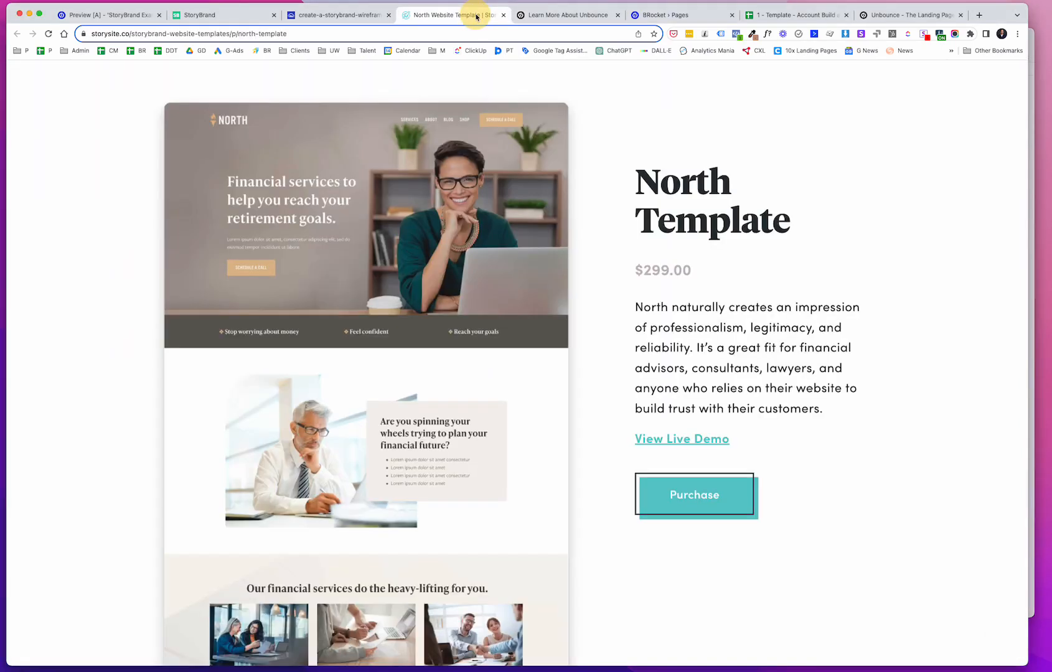
pyautogui.scroll(3, 408, 89)
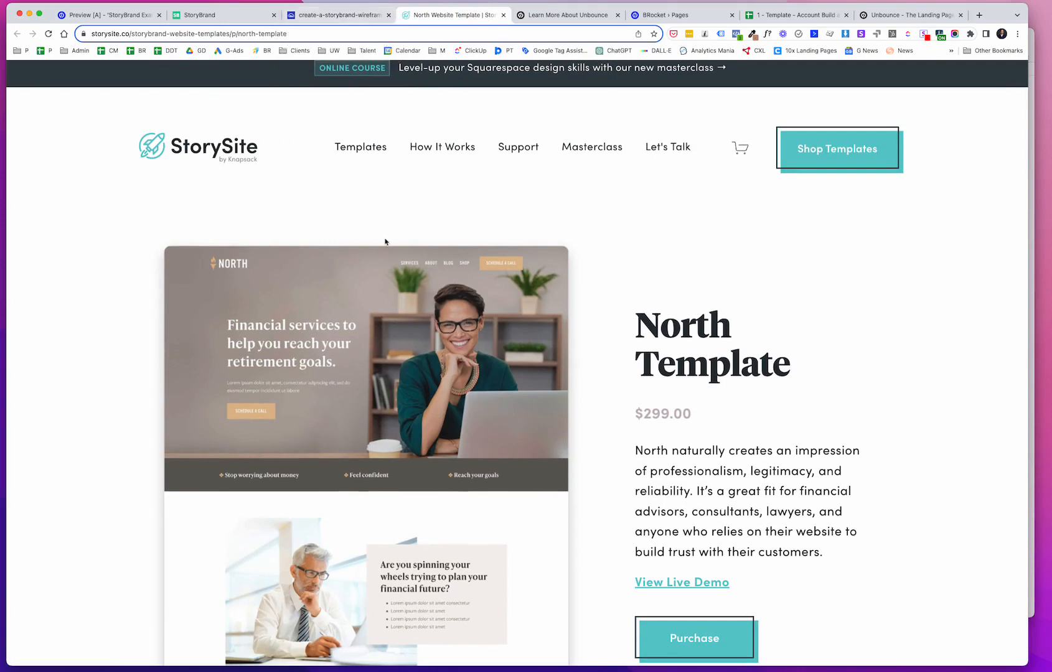
pyautogui.scroll(-2, 351, 312)
pyautogui.scroll(-3, 349, 311)
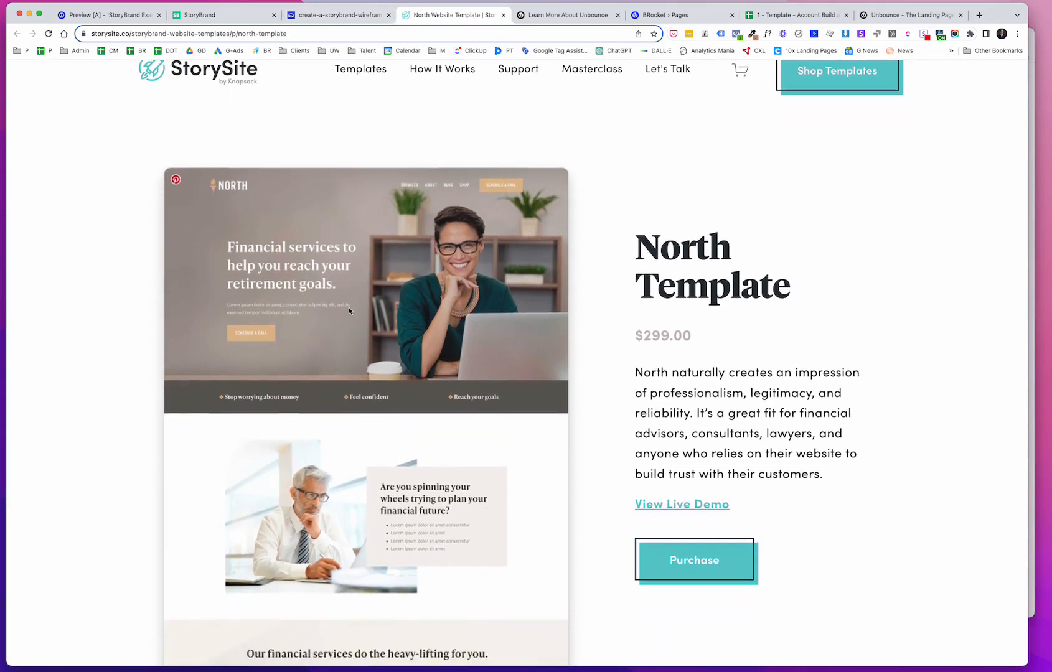
pyautogui.scroll(-2, 349, 310)
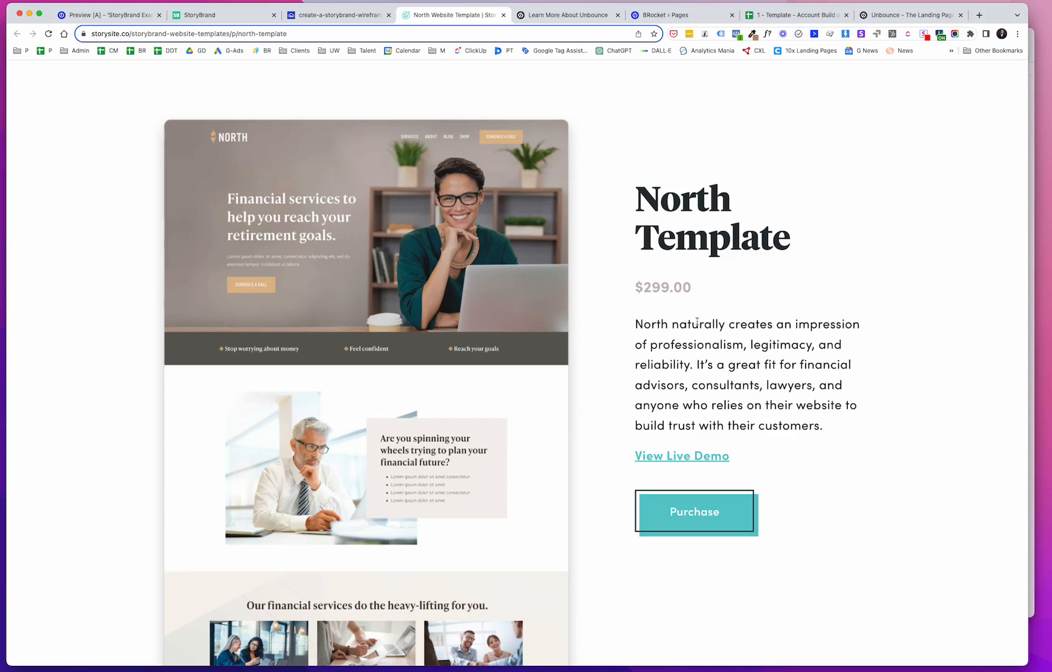
# Step: Review the Client Info sheet's audience targeting rows and the Stage of Awareness options
pyautogui.click(799, 19)
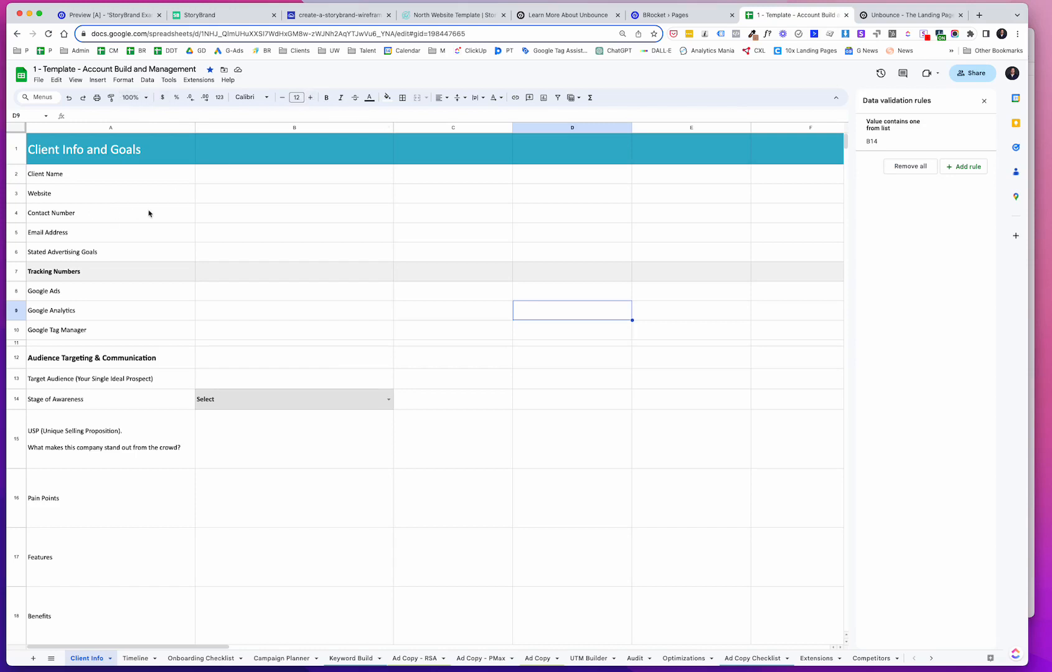
pyautogui.scroll(-2, 154, 253)
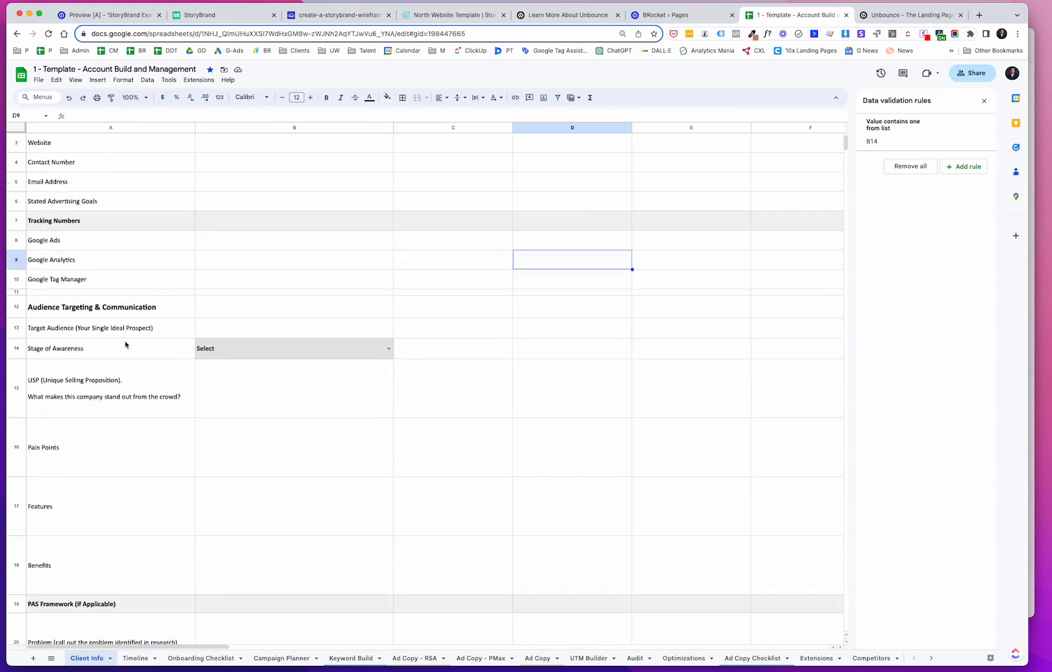
pyautogui.scroll(-3, 127, 345)
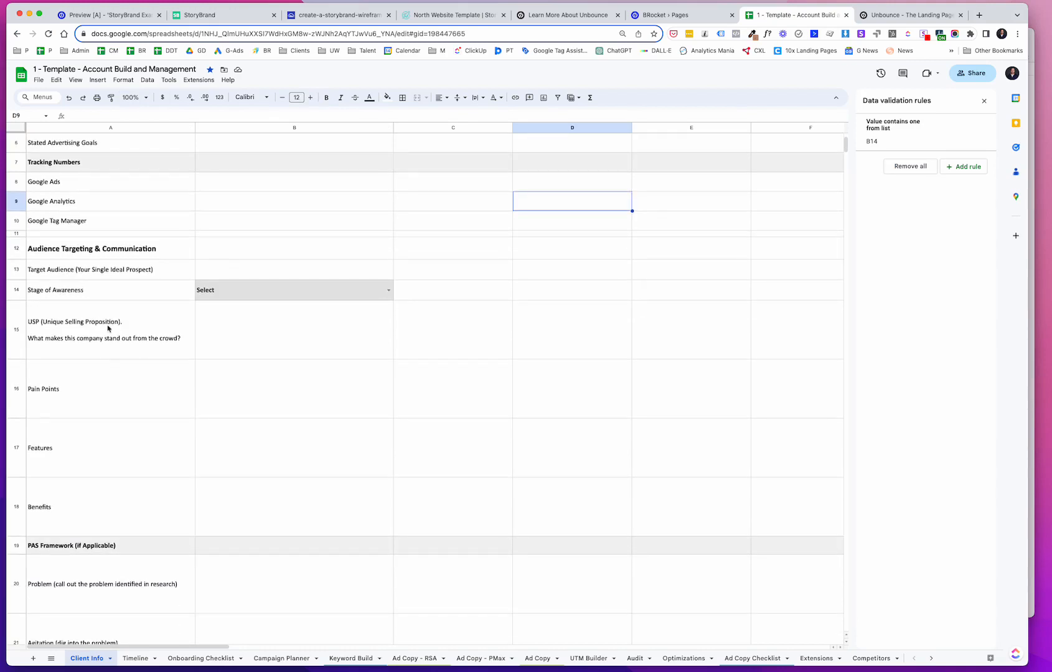
pyautogui.click(108, 328)
pyautogui.click(116, 272)
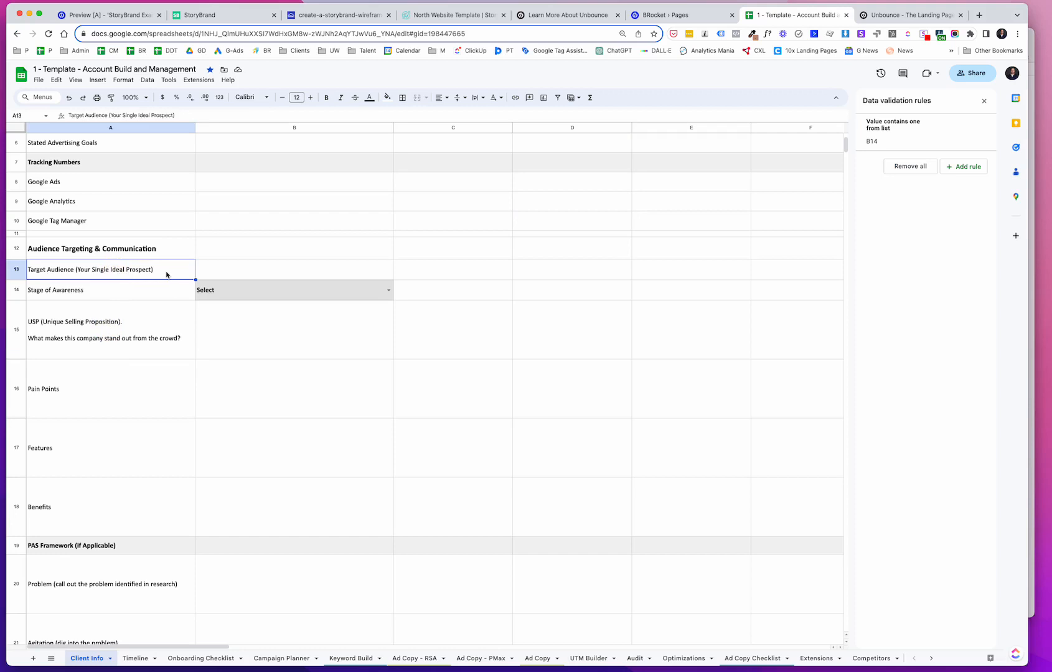
pyautogui.click(232, 297)
pyautogui.click(389, 290)
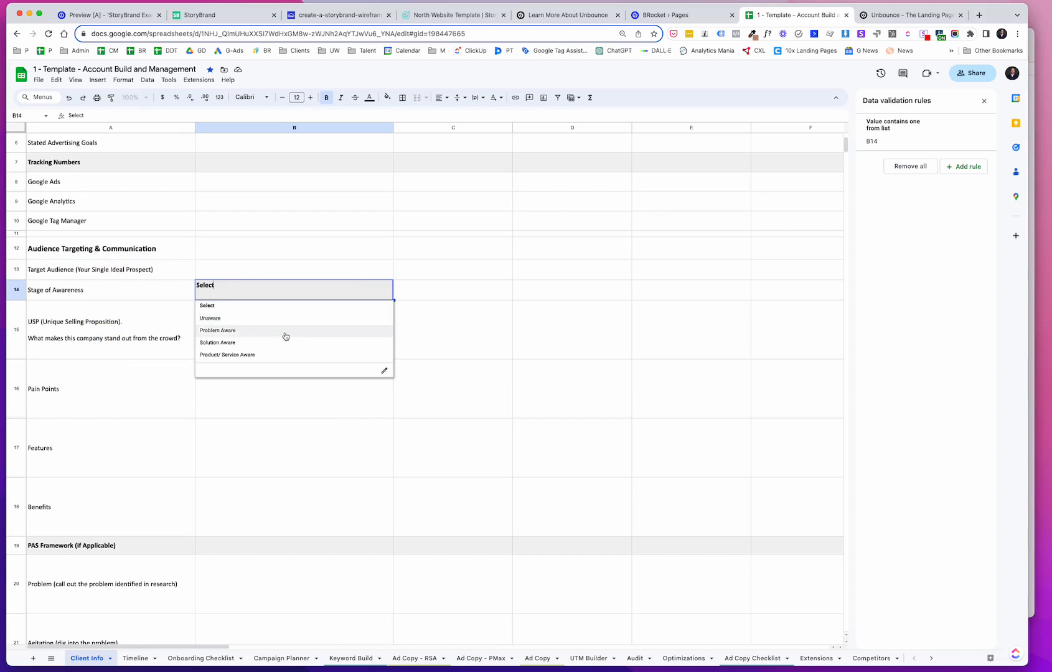
pyautogui.click(98, 332)
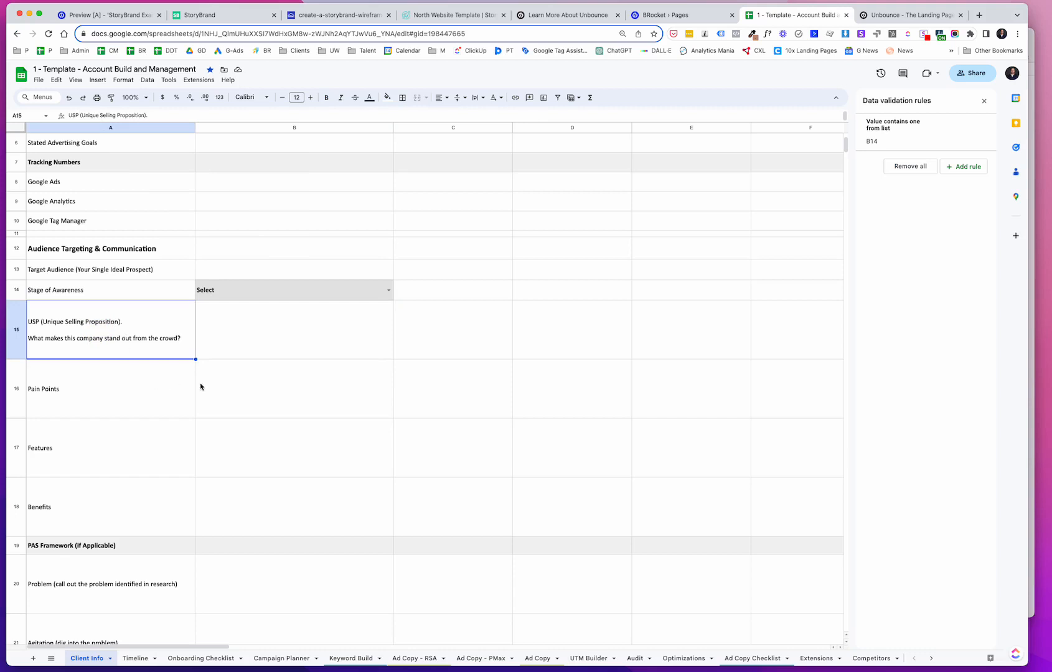
# Step: Examine the pain points, features, benefits, PAS and AIDA framework rows of the Client Info sheet
pyautogui.click(122, 429)
pyautogui.click(103, 496)
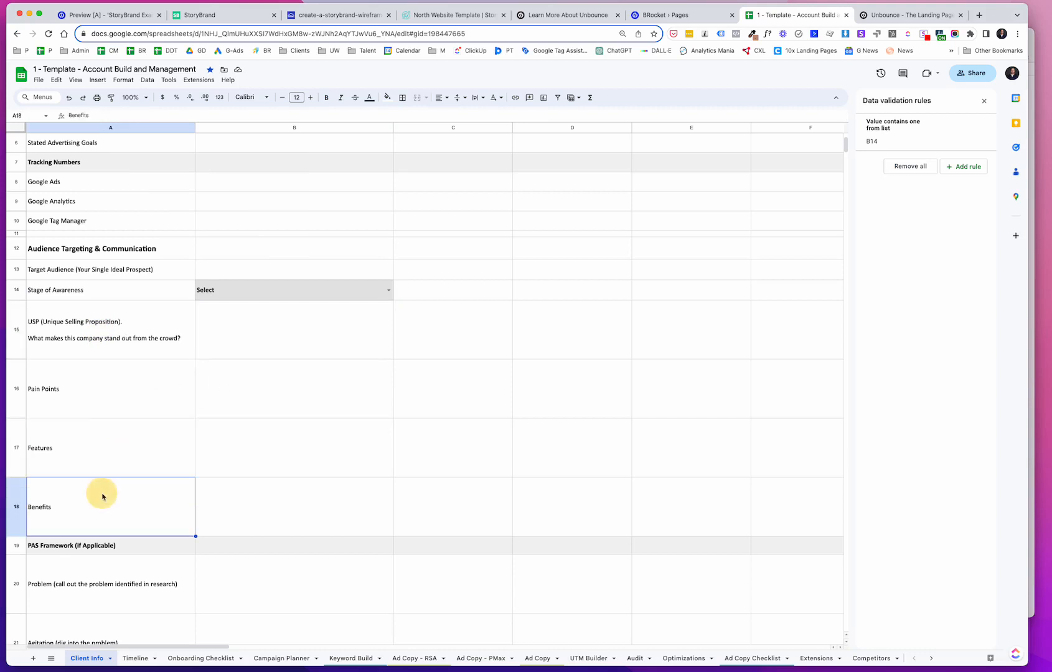
pyautogui.scroll(-4, 102, 497)
pyautogui.scroll(-4, 102, 496)
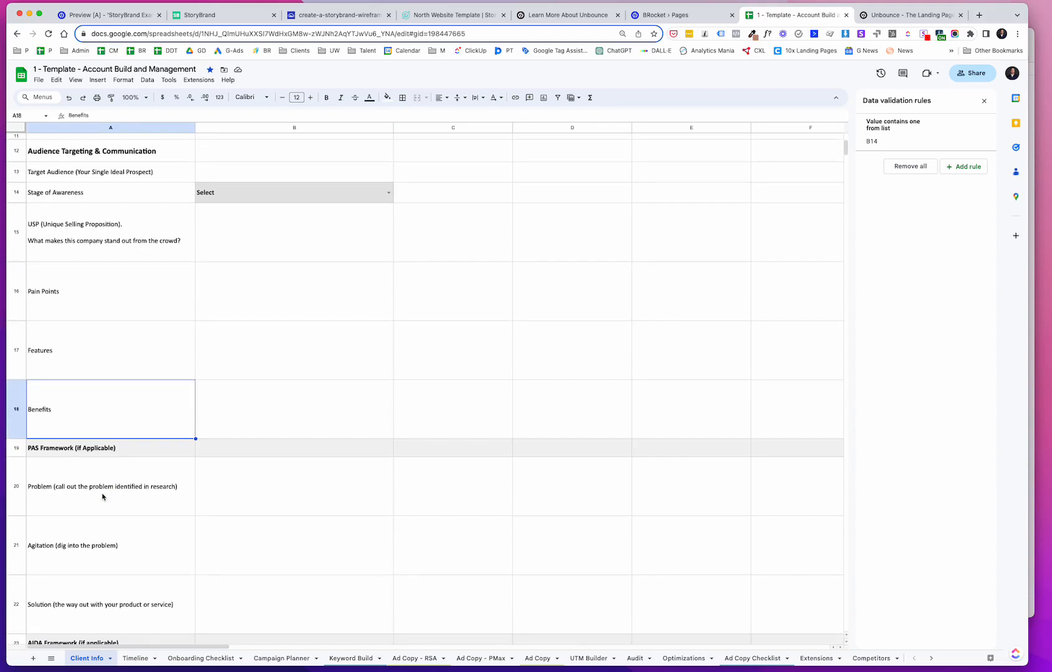
pyautogui.click(96, 440)
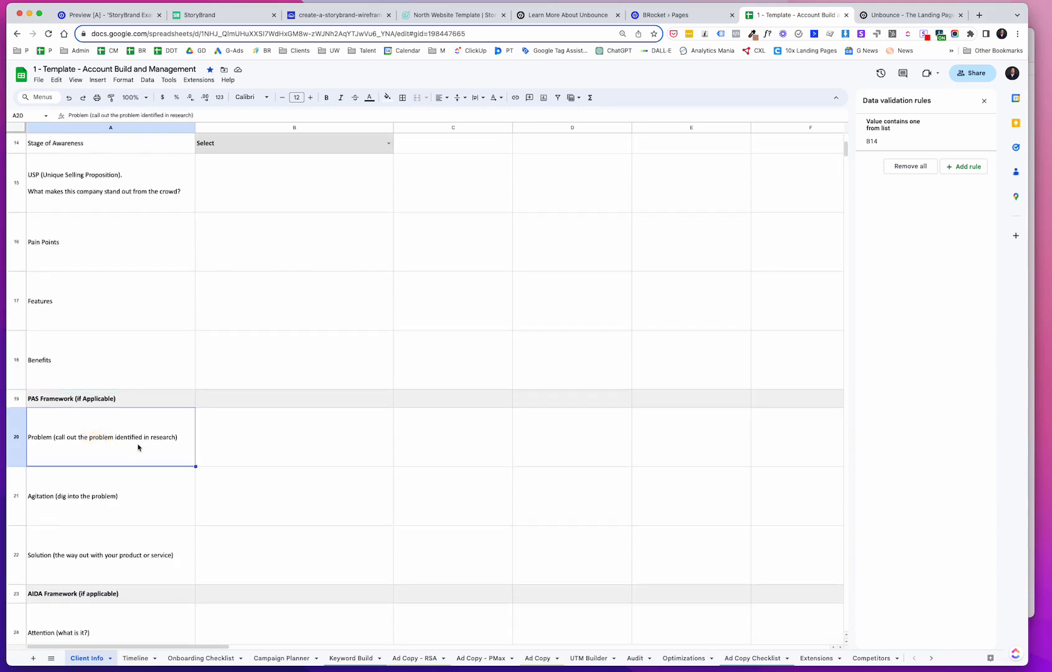
pyautogui.scroll(-3, 140, 447)
pyautogui.click(118, 431)
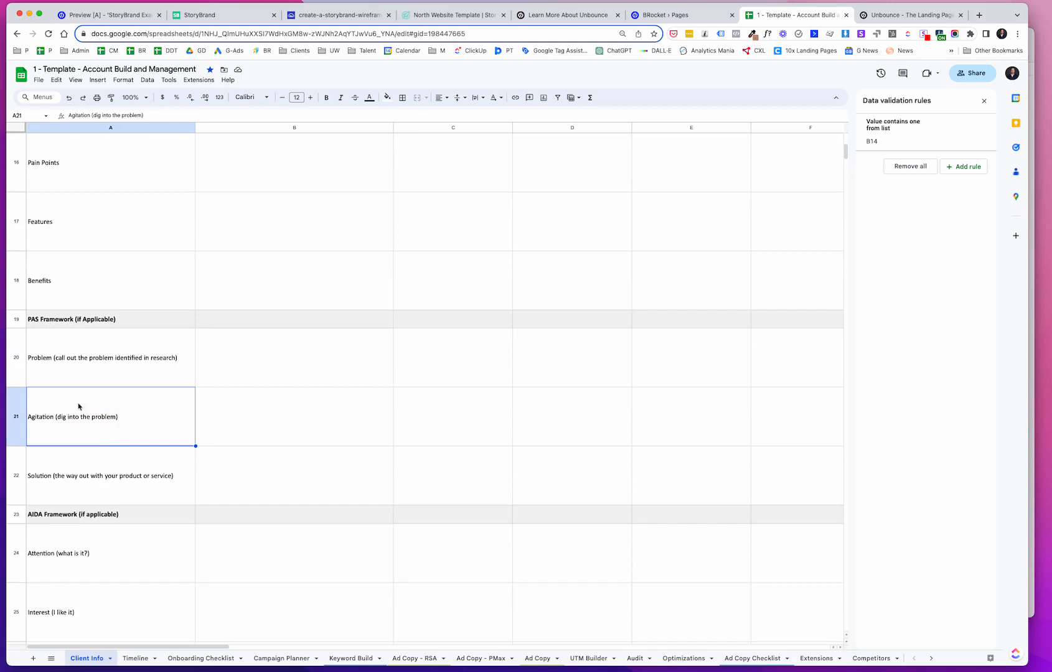
pyautogui.click(75, 479)
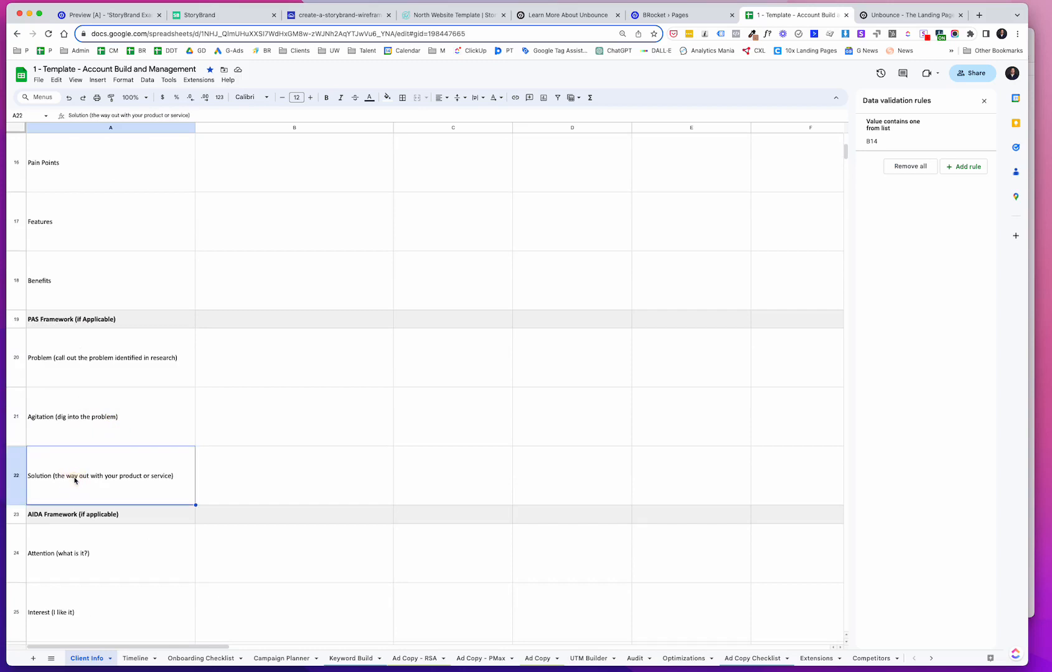
pyautogui.scroll(-5, 74, 479)
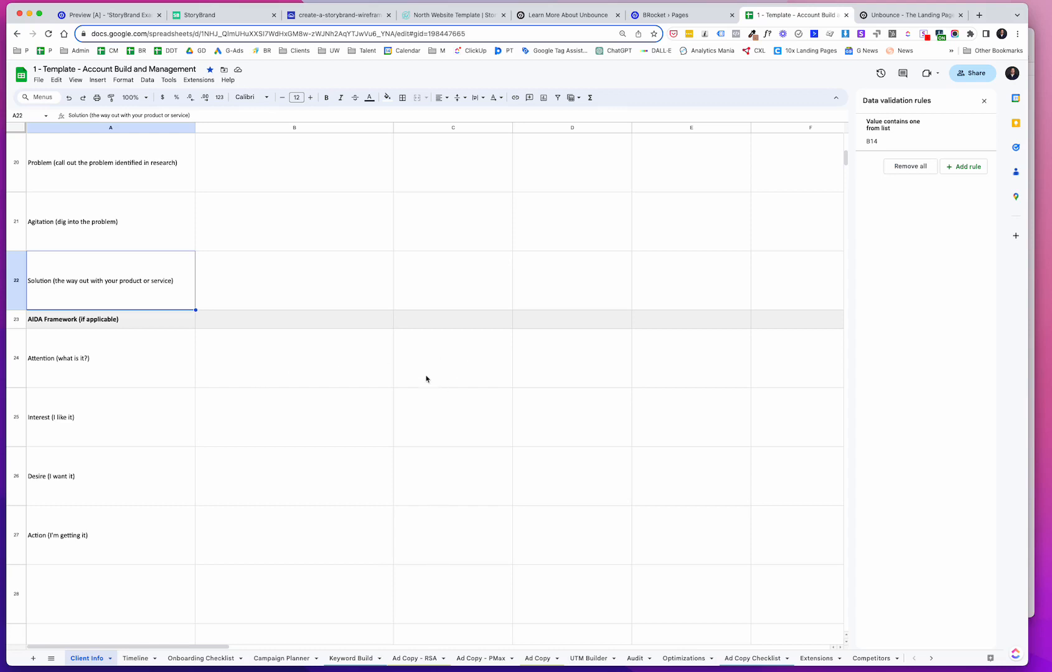
pyautogui.click(322, 366)
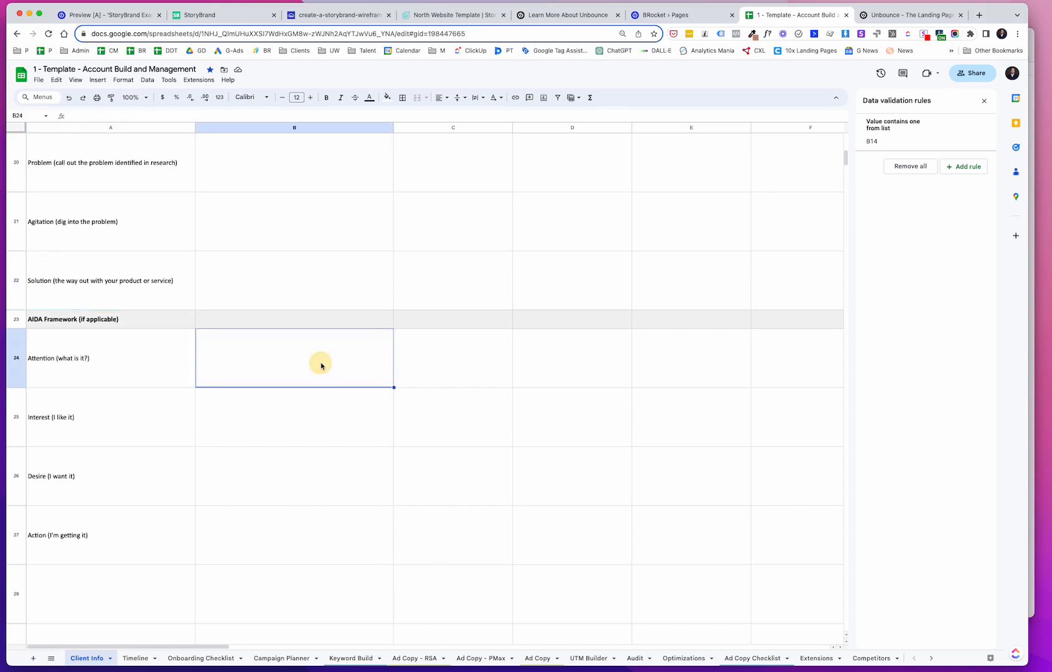
pyautogui.click(269, 189)
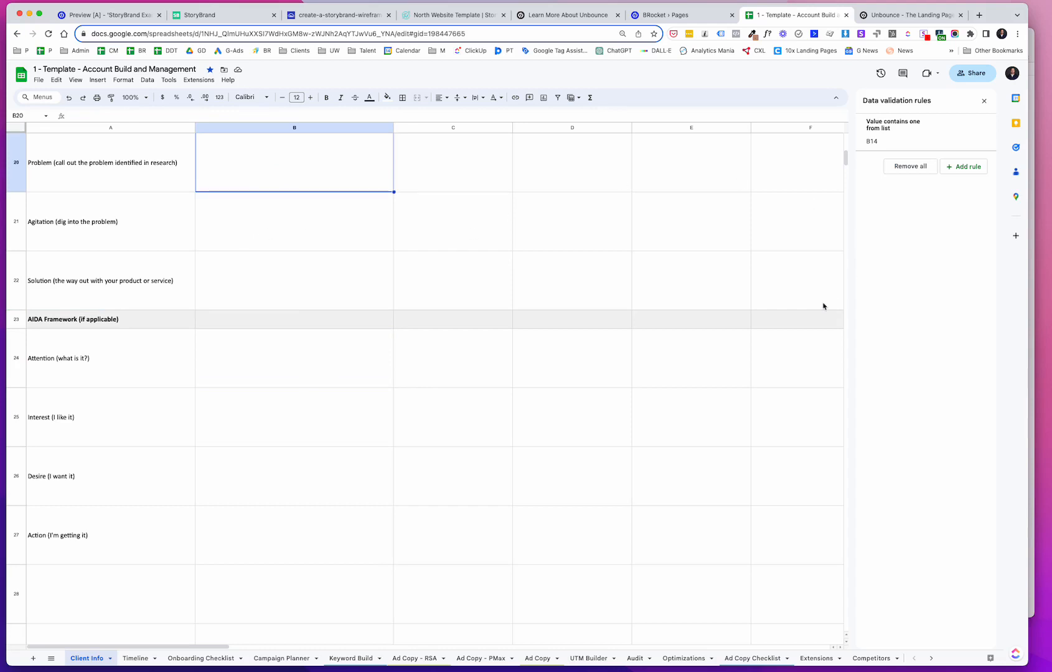
# Step: Switch to the StoryBrand Example 1 preview and scroll down through its sections
pyautogui.click(689, 19)
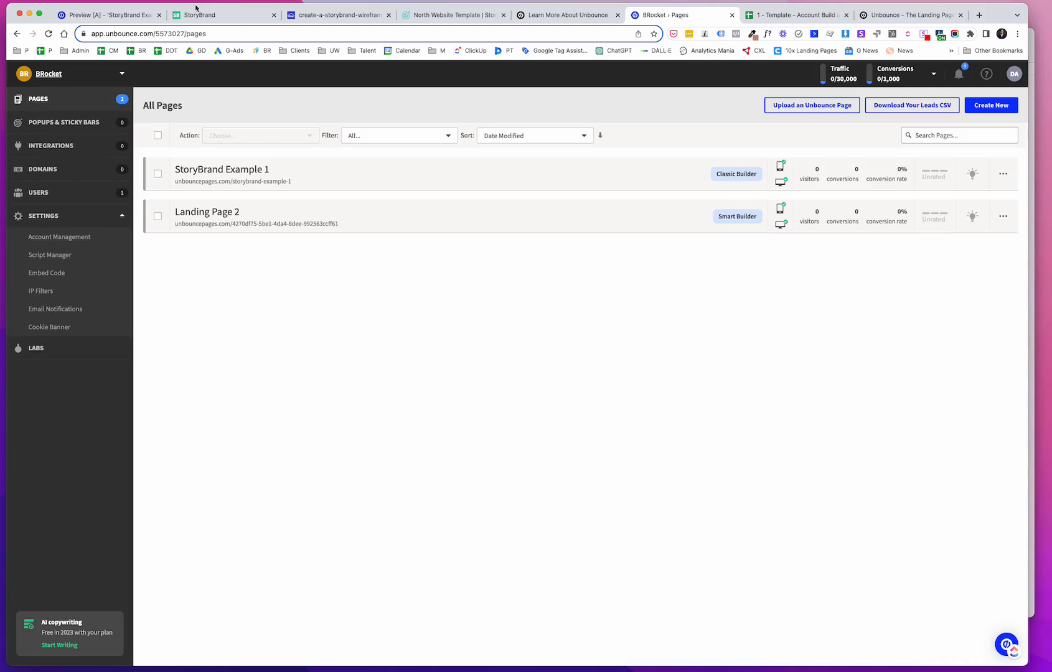
pyautogui.click(100, 15)
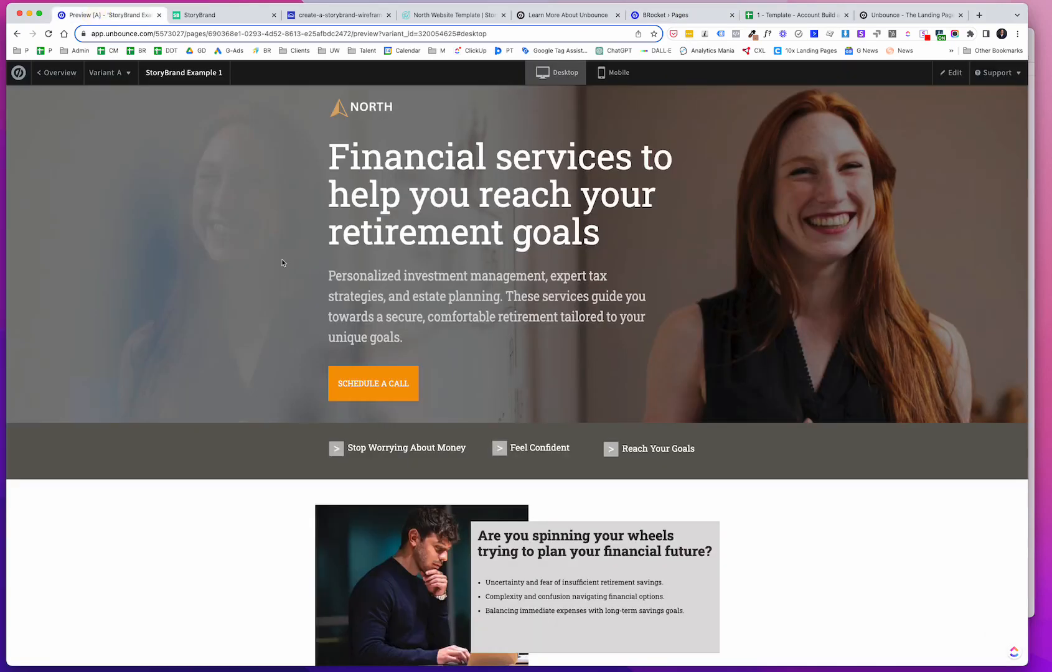
pyautogui.scroll(-5, 491, 303)
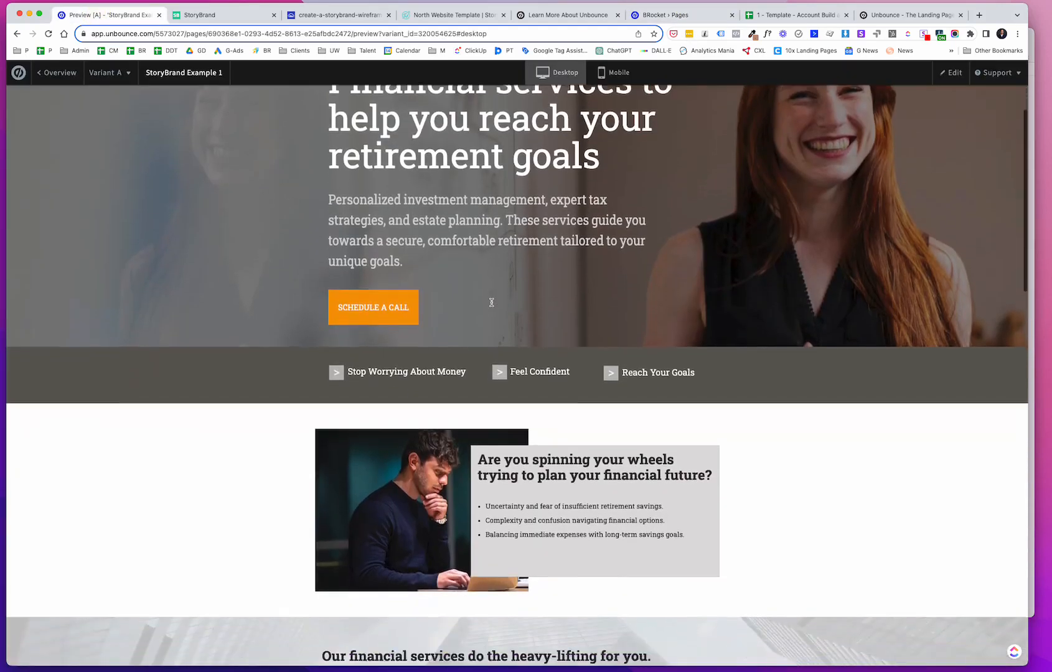
pyautogui.scroll(-2, 543, 222)
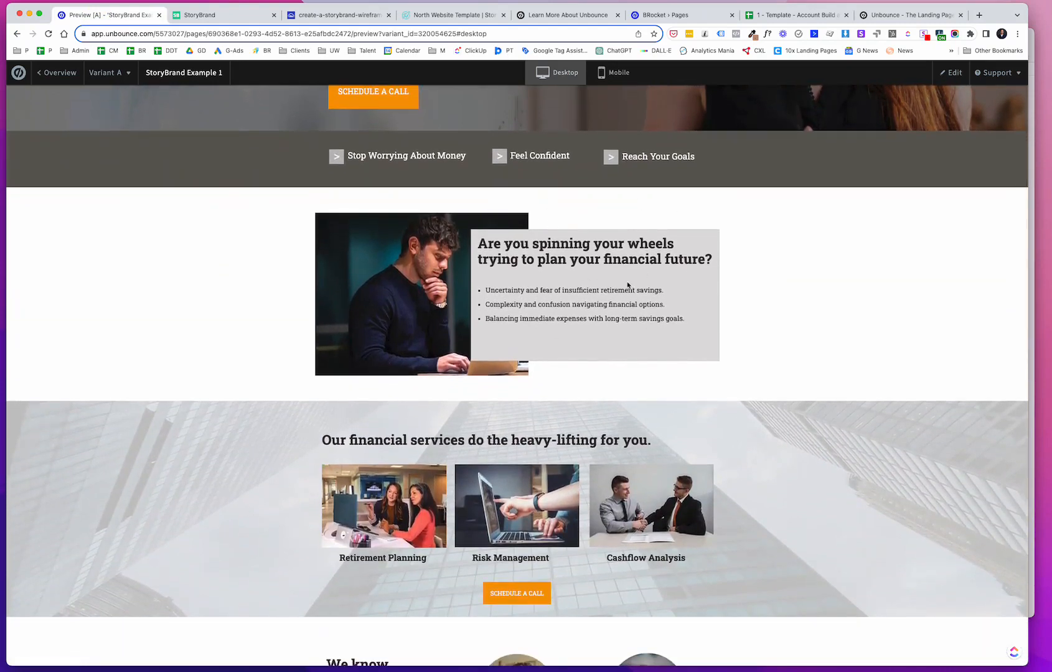
pyautogui.scroll(-2, 628, 285)
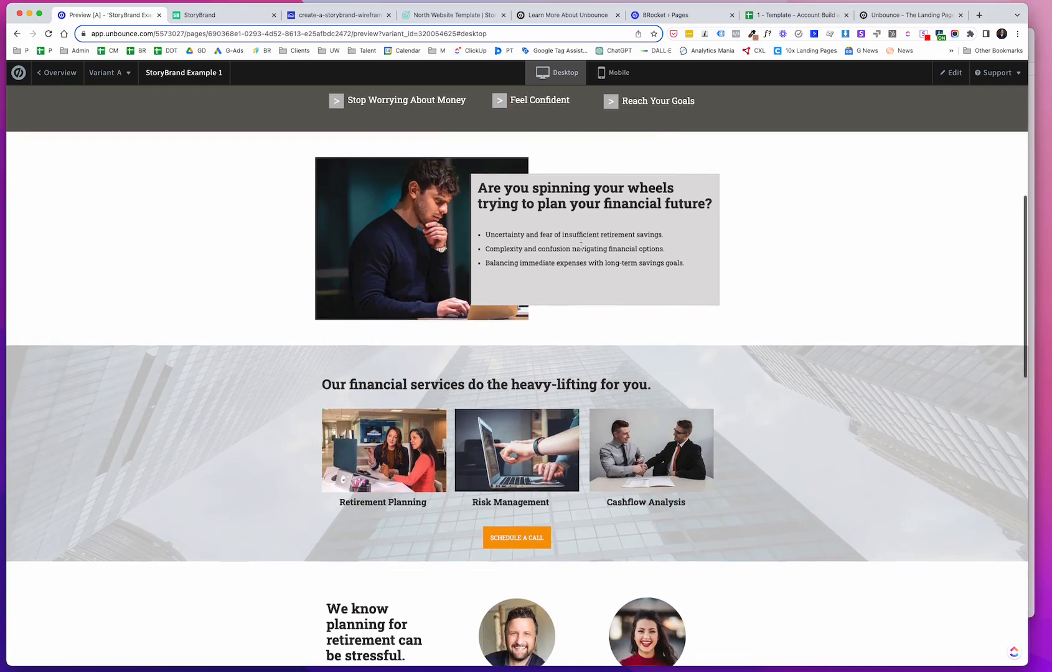
pyautogui.scroll(-1, 580, 246)
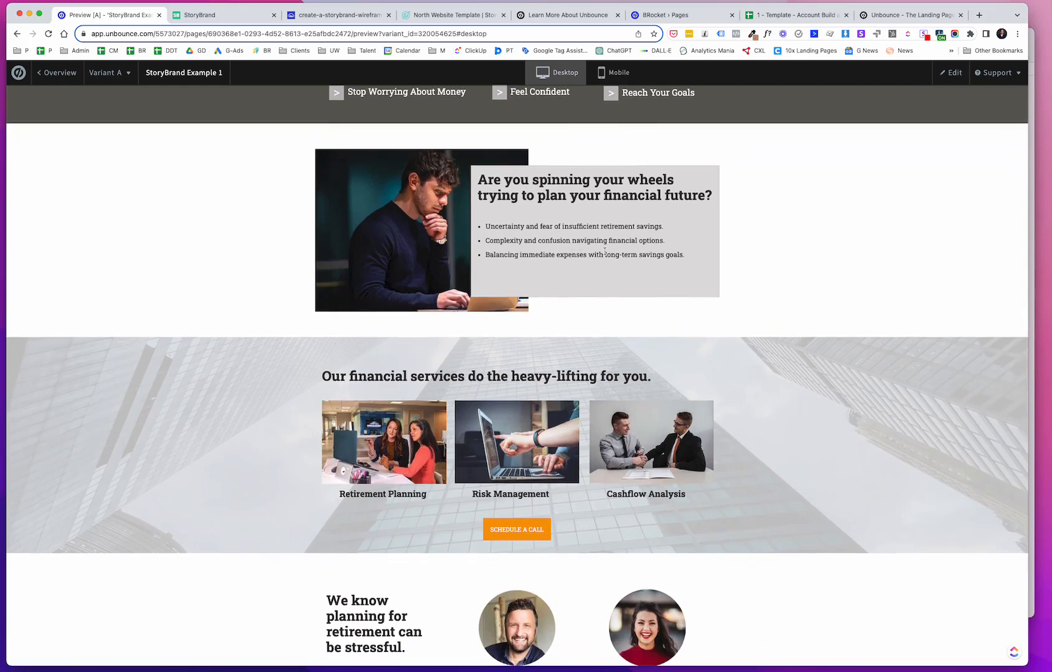
pyautogui.scroll(-3, 585, 250)
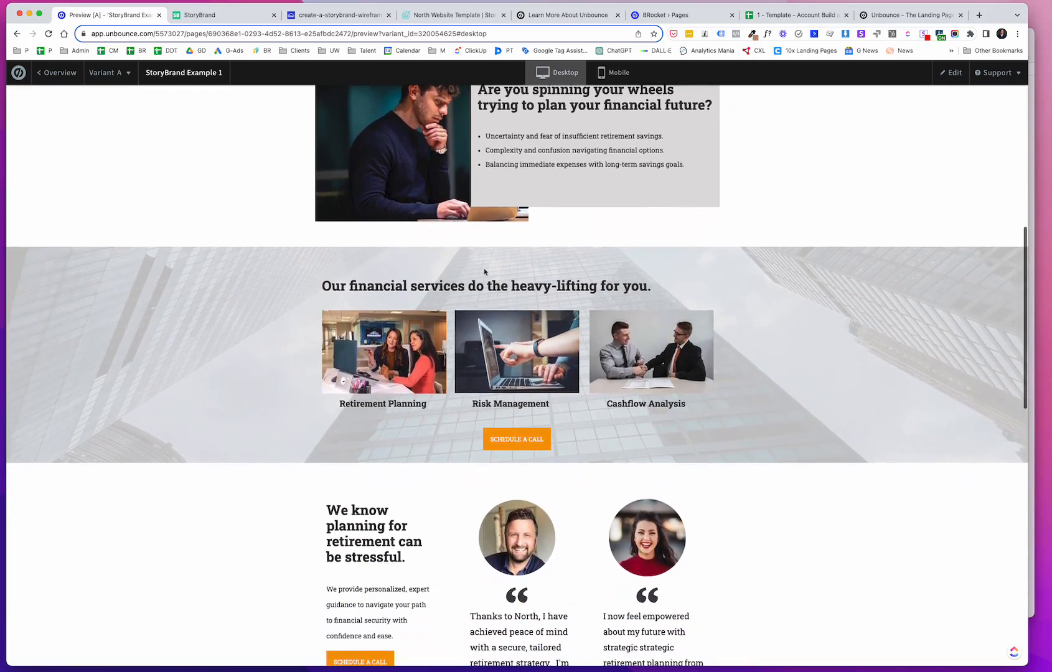
pyautogui.scroll(-3, 562, 310)
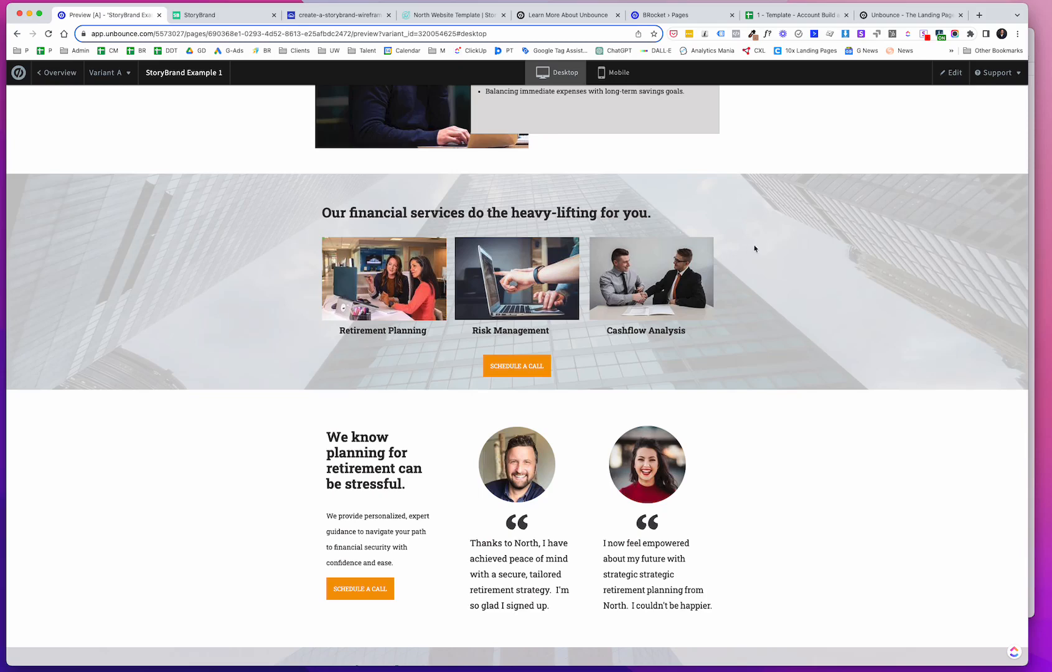
pyautogui.scroll(-1, 711, 418)
pyautogui.scroll(-1, 712, 419)
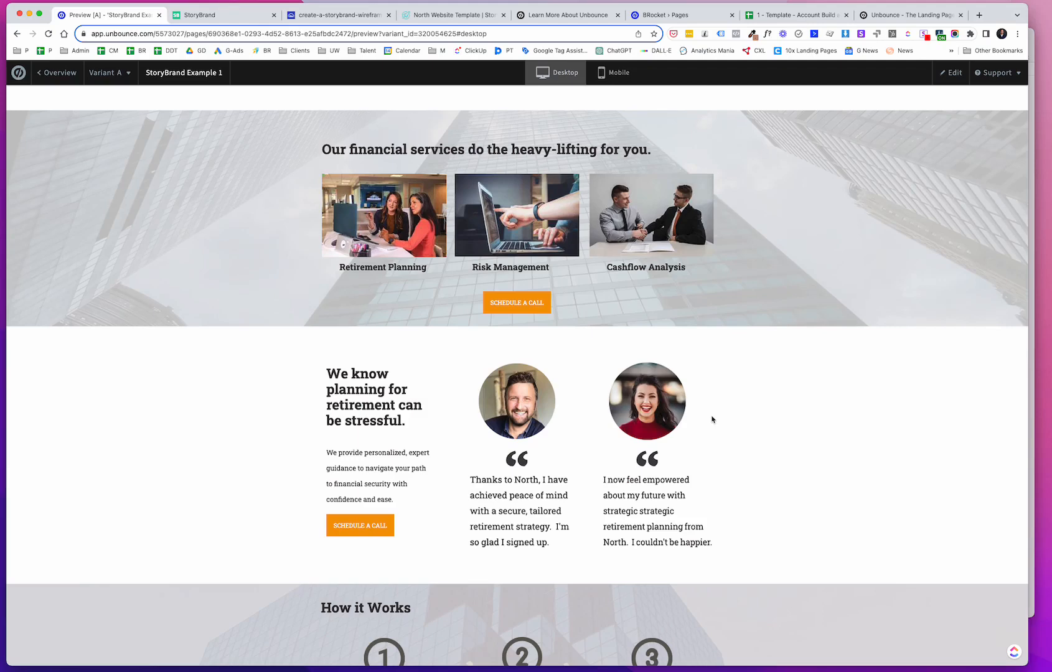
# Step: Scroll back to the top of the StoryBrand Example 1 preview and review it again down to the footer
pyautogui.scroll(6, 712, 419)
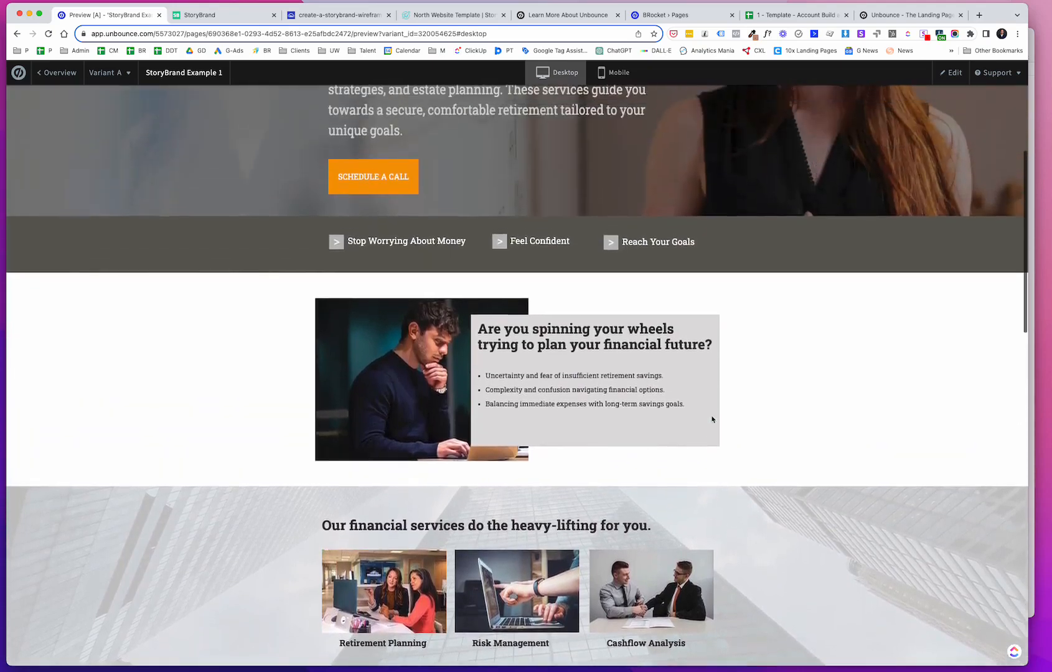
pyautogui.scroll(4, 712, 419)
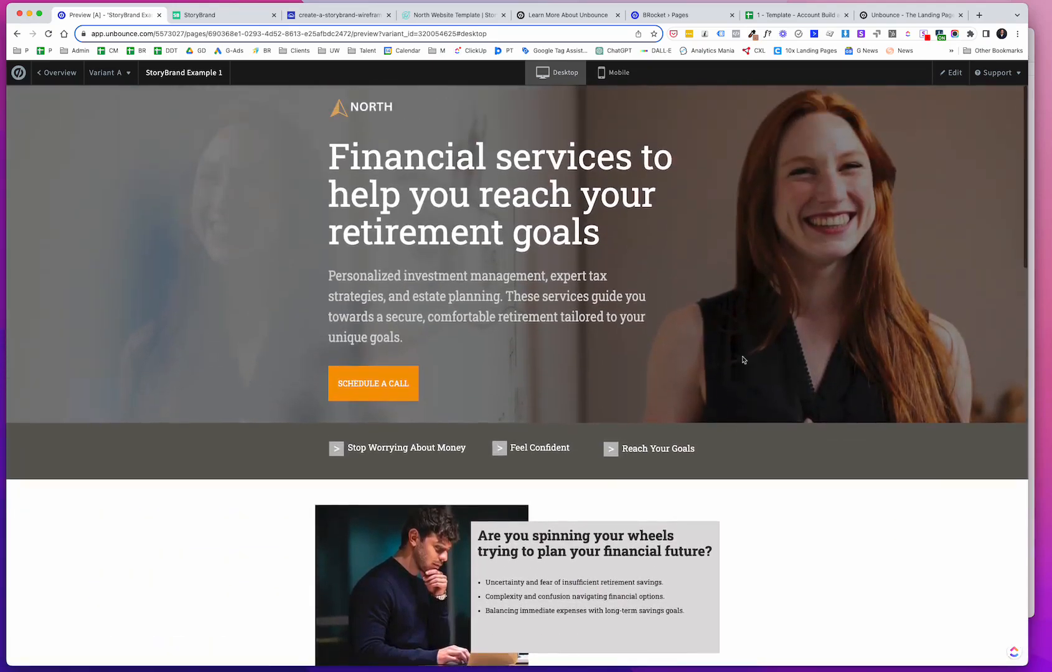
pyautogui.scroll(-1, 710, 317)
pyautogui.scroll(1, 678, 276)
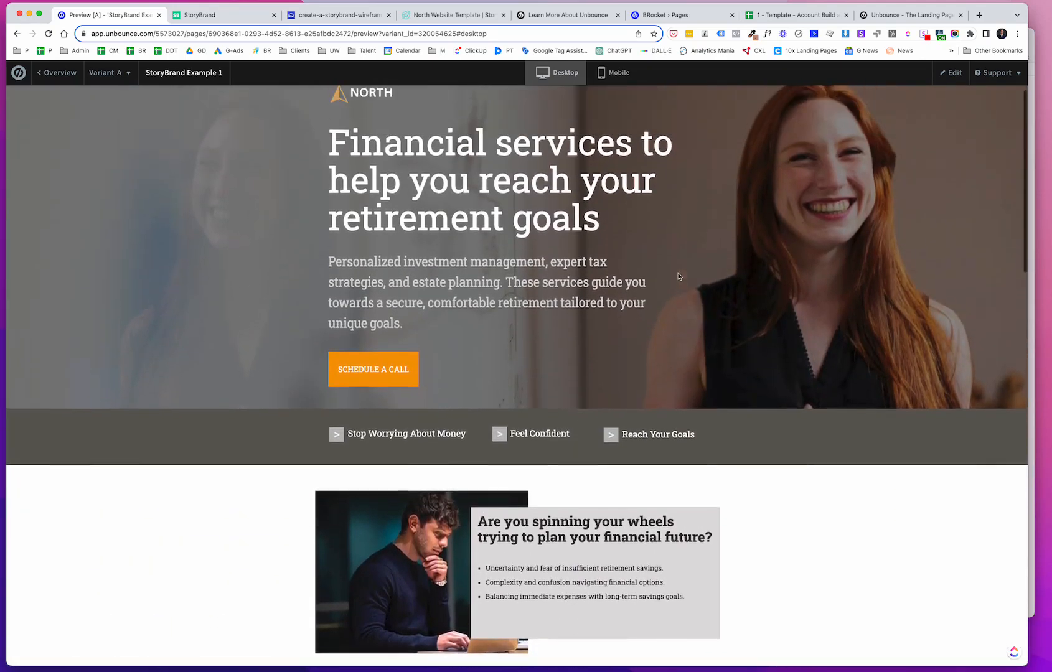
pyautogui.scroll(-3, 665, 280)
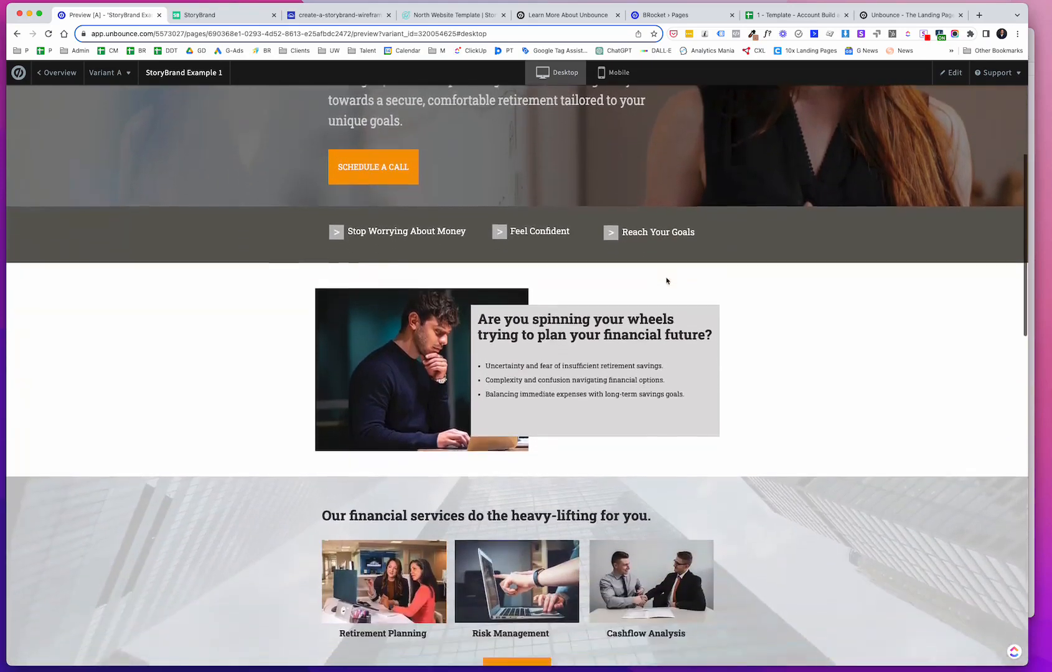
pyautogui.scroll(-1, 666, 281)
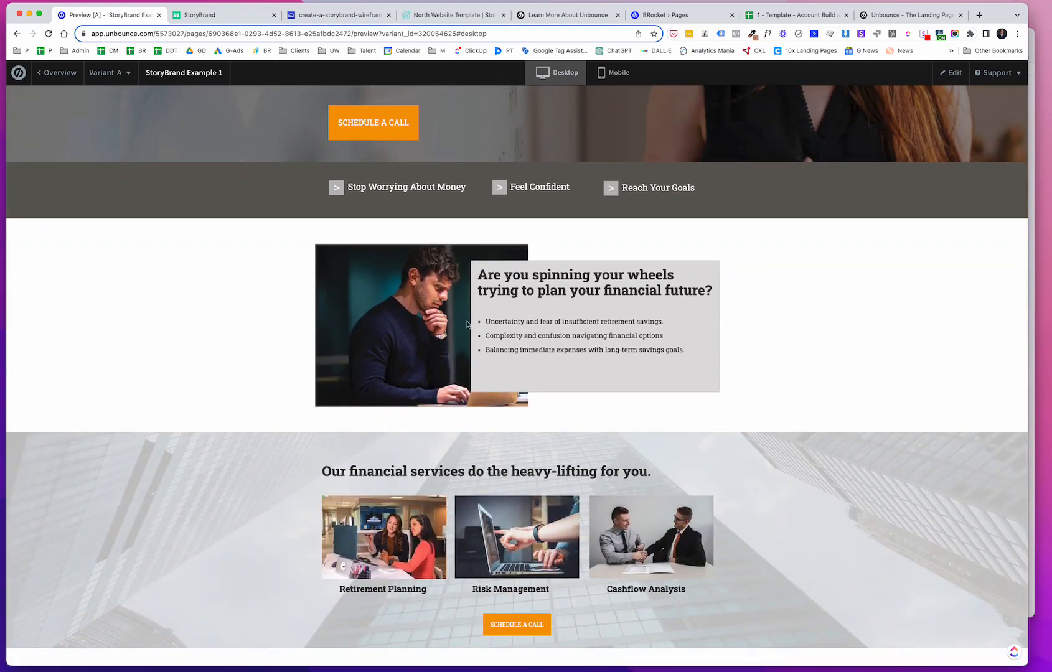
pyautogui.scroll(-6, 448, 352)
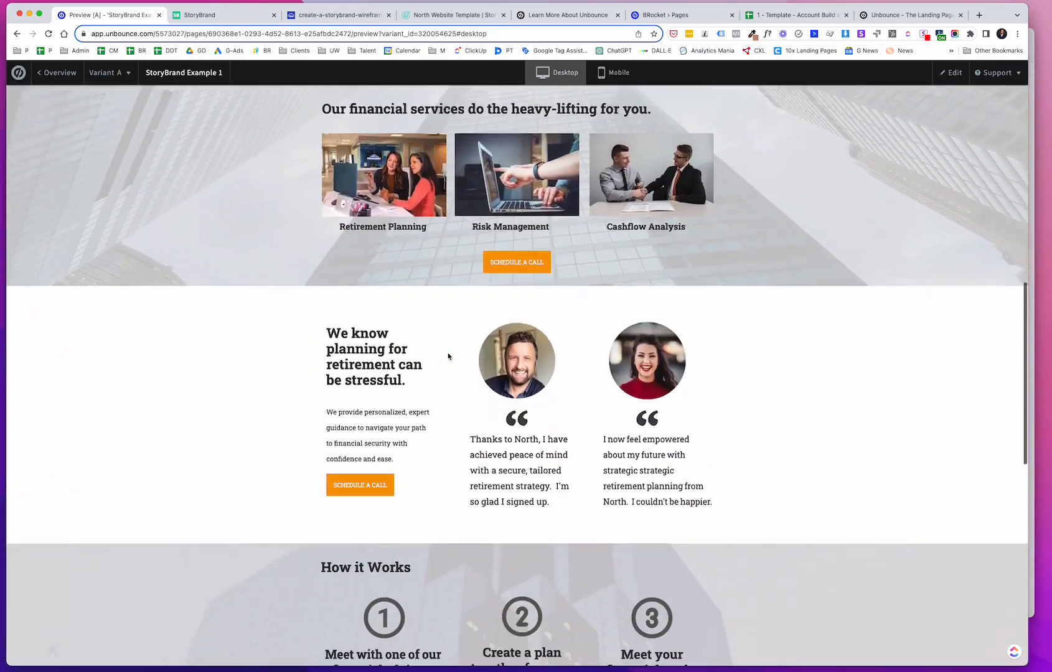
pyautogui.scroll(-4, 448, 356)
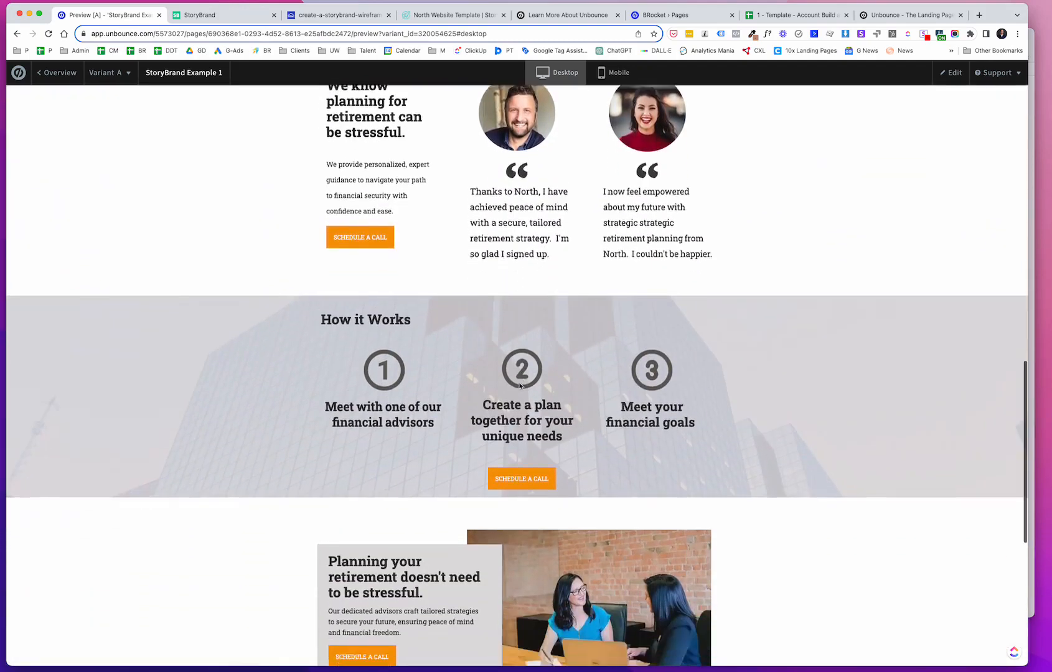
pyautogui.scroll(-3, 520, 386)
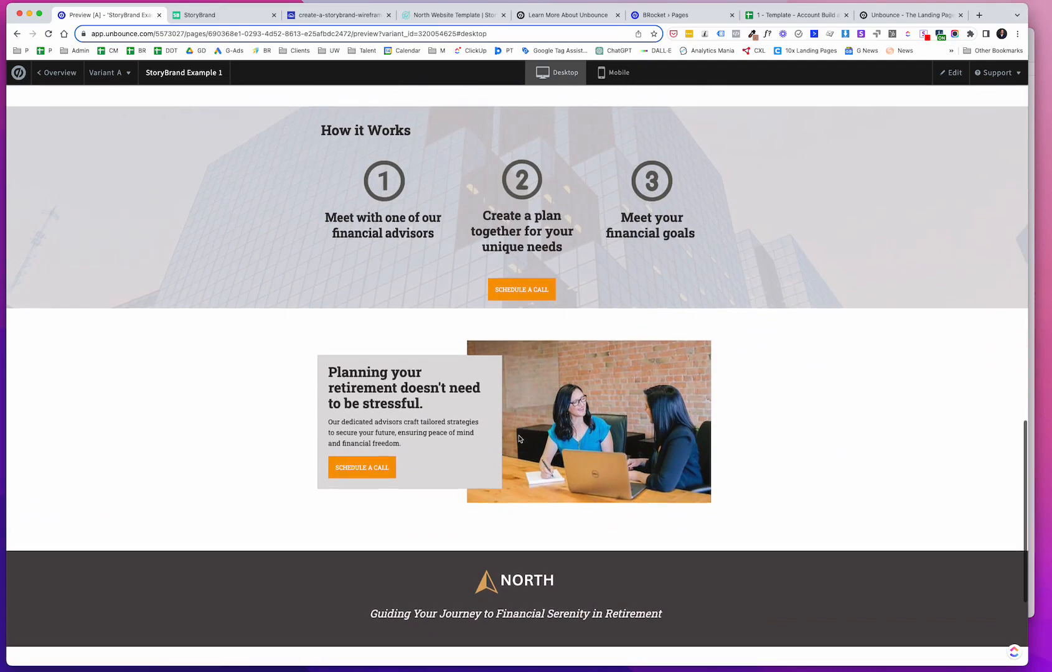
# Step: Review the lower sections of the StoryBrand Example 1 preview and return to its top
pyautogui.scroll(1, 521, 438)
pyautogui.scroll(-1, 699, 500)
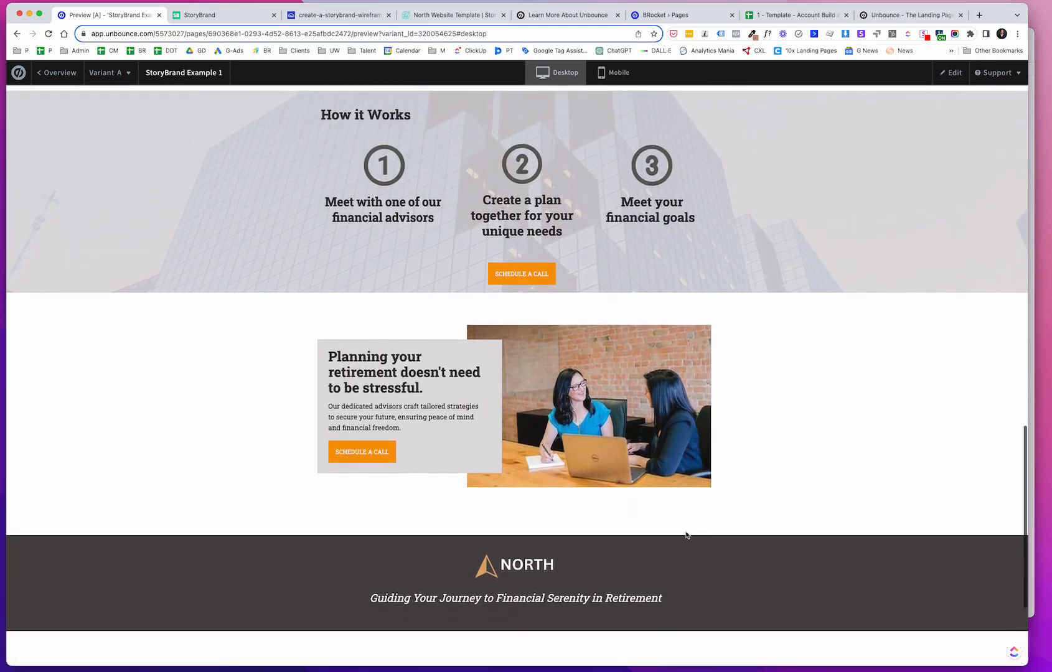
pyautogui.scroll(10, 685, 530)
pyautogui.scroll(5, 686, 533)
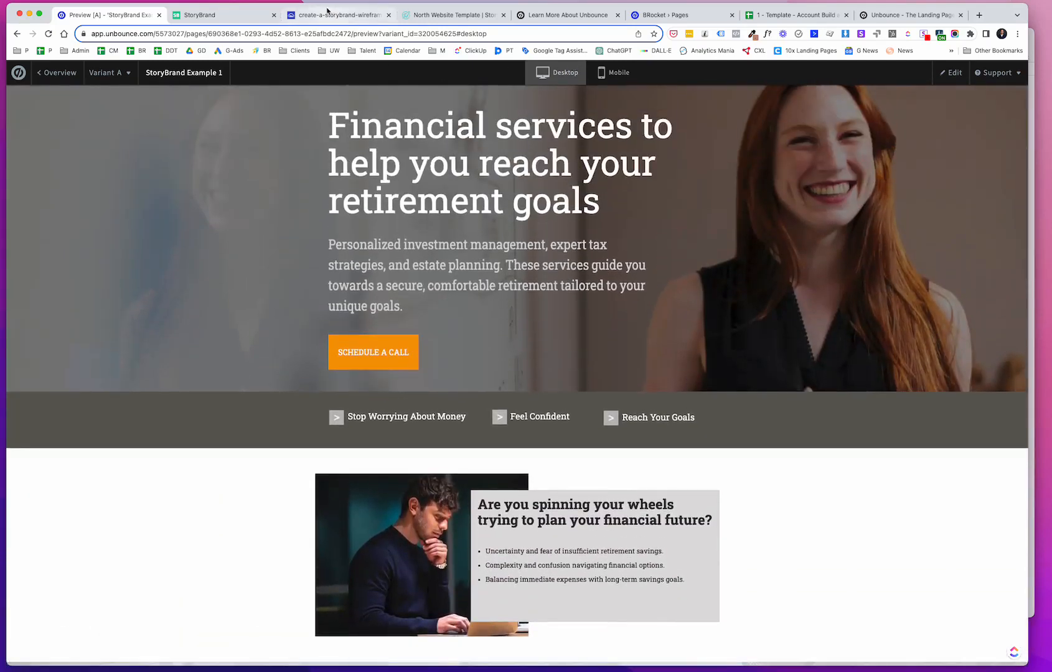
# Step: Switch to the StoryBrand wireframe image and scroll through its sections for layout reference
pyautogui.click(327, 13)
pyautogui.scroll(15, 447, 242)
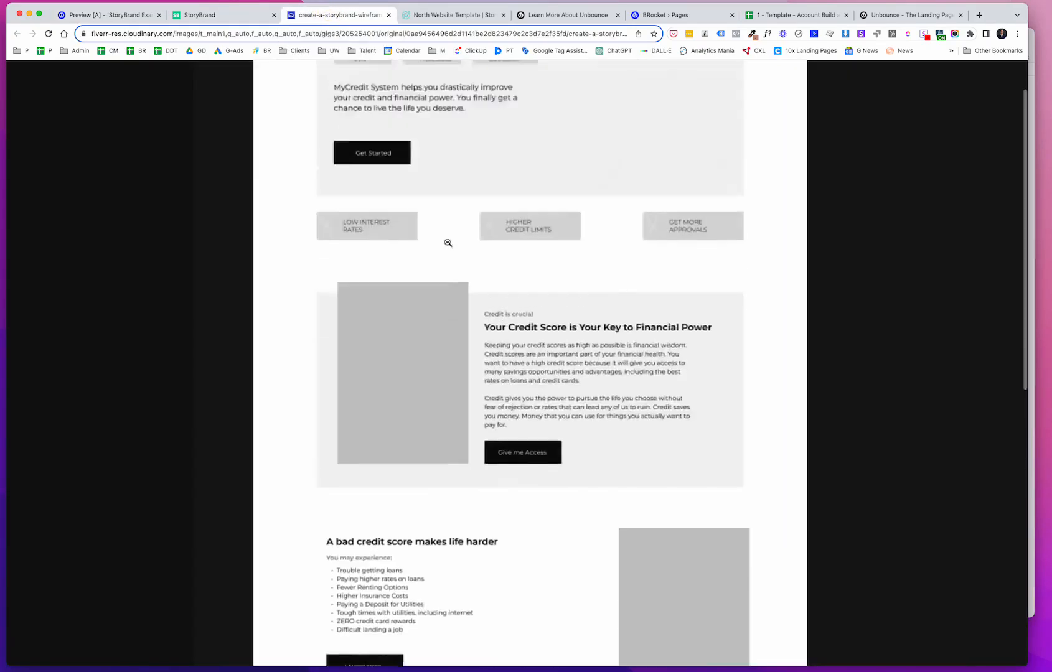
pyautogui.scroll(-10, 438, 141)
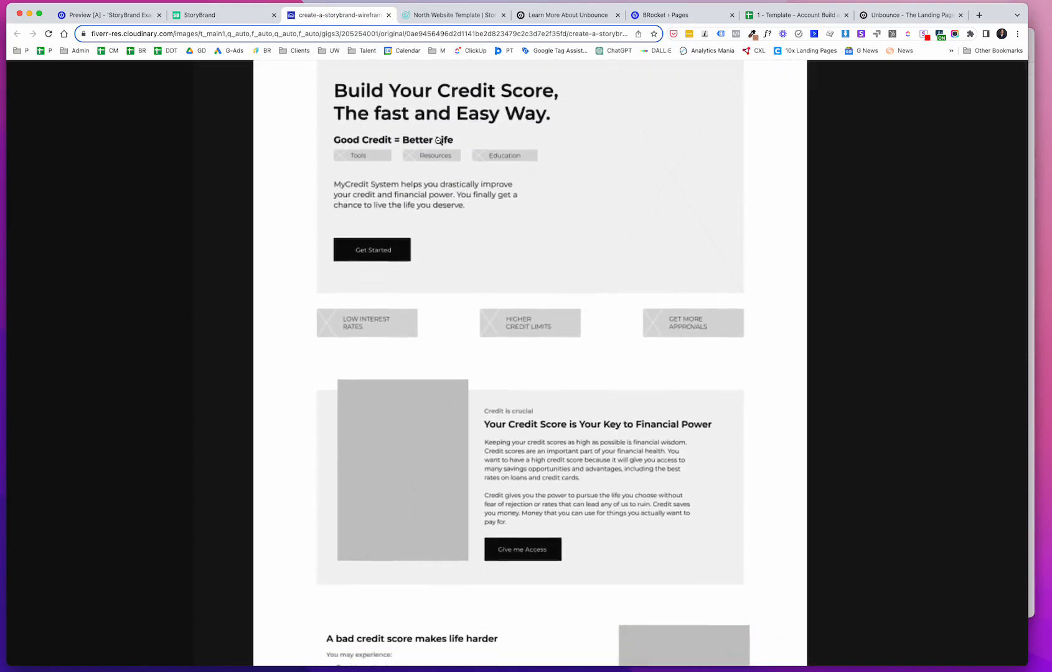
pyautogui.scroll(-10, 438, 141)
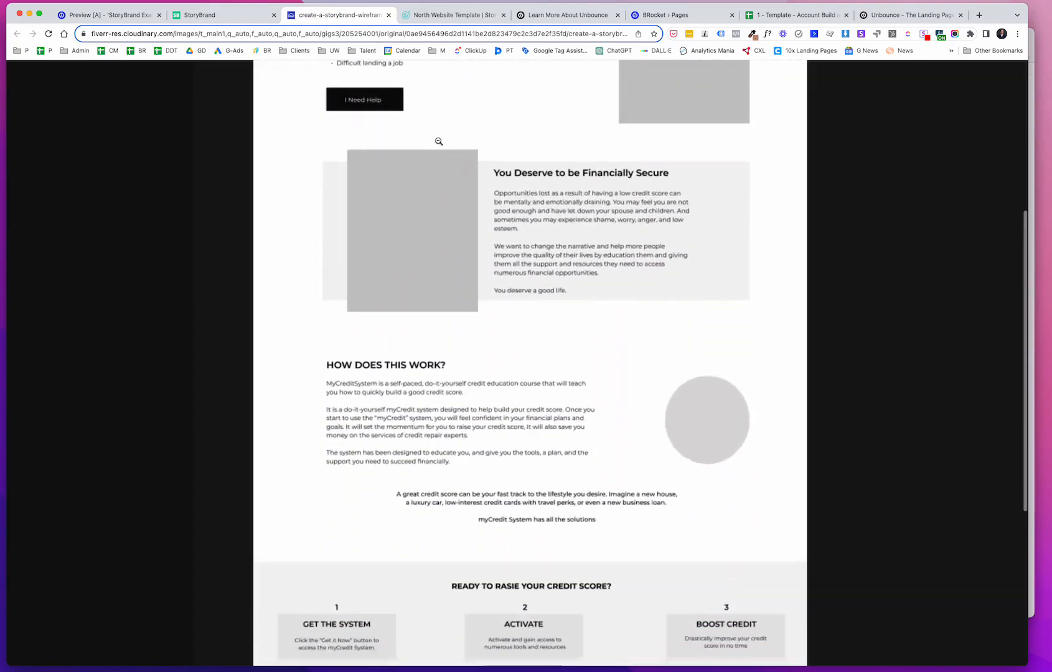
pyautogui.scroll(-10, 439, 141)
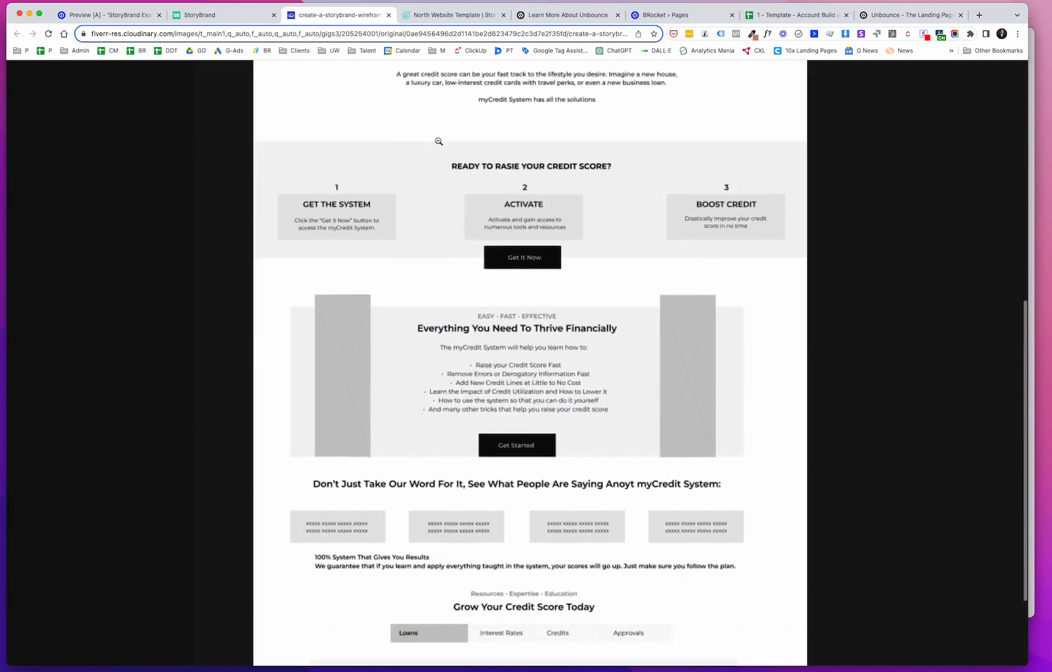
pyautogui.scroll(-1, 439, 141)
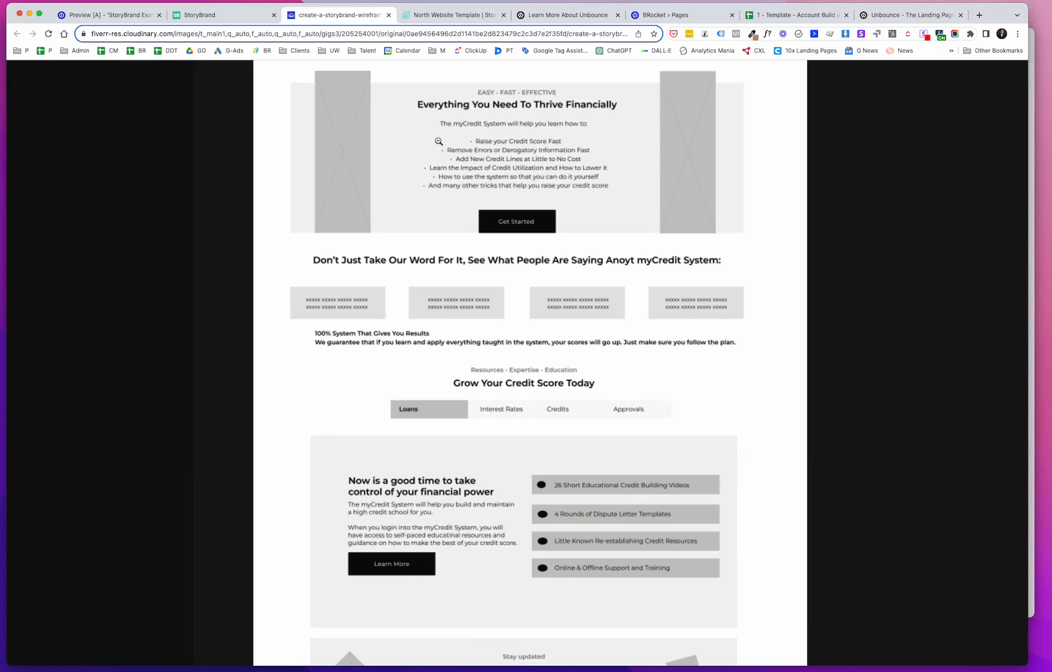
pyautogui.scroll(-3, 477, 179)
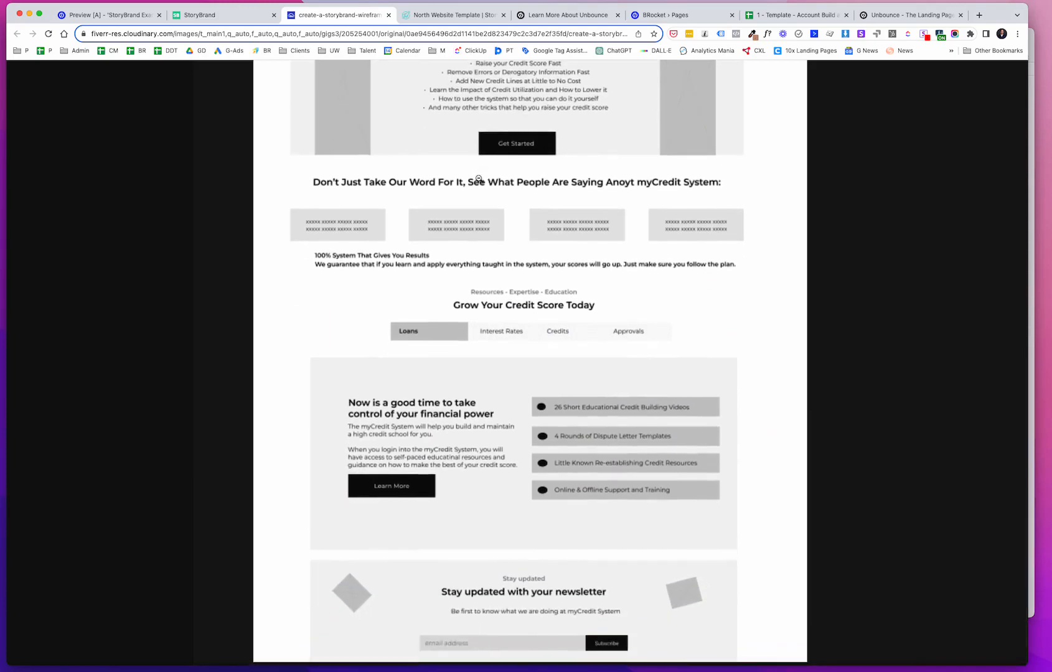
# Step: Switch to the StoryBrand BrandScript site and glance over its landing page
pyautogui.click(236, 22)
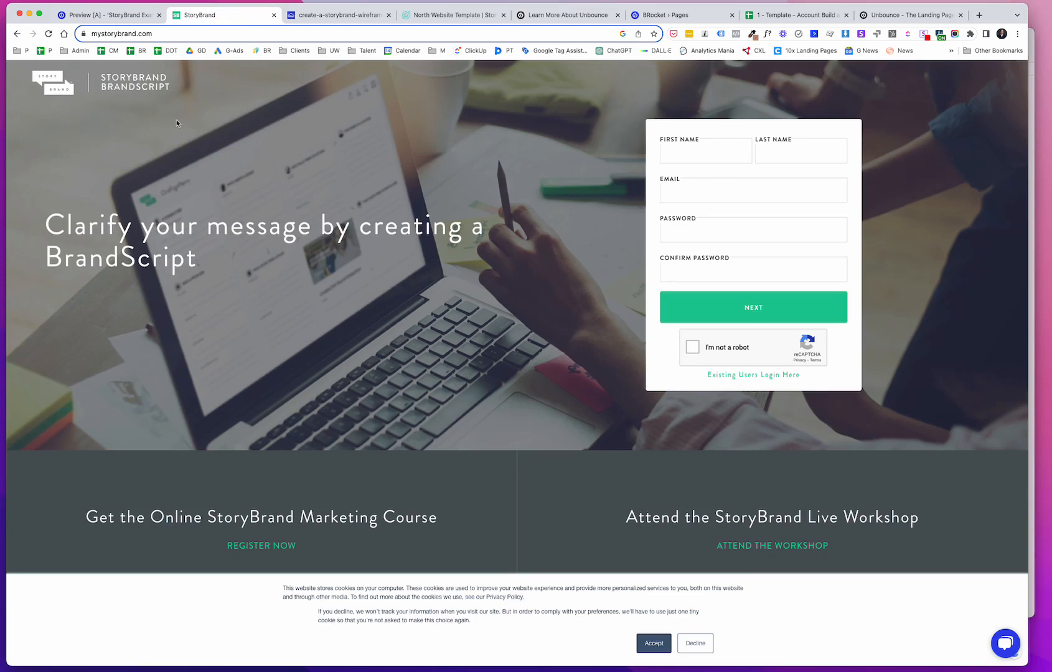
pyautogui.scroll(-3, 176, 123)
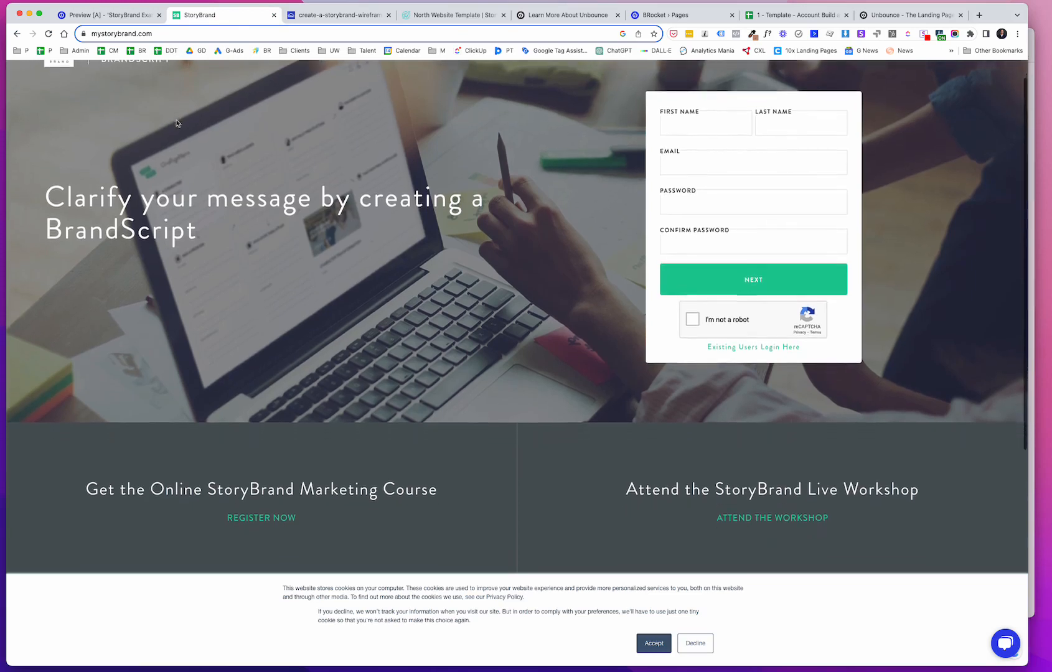
pyautogui.scroll(3, 176, 123)
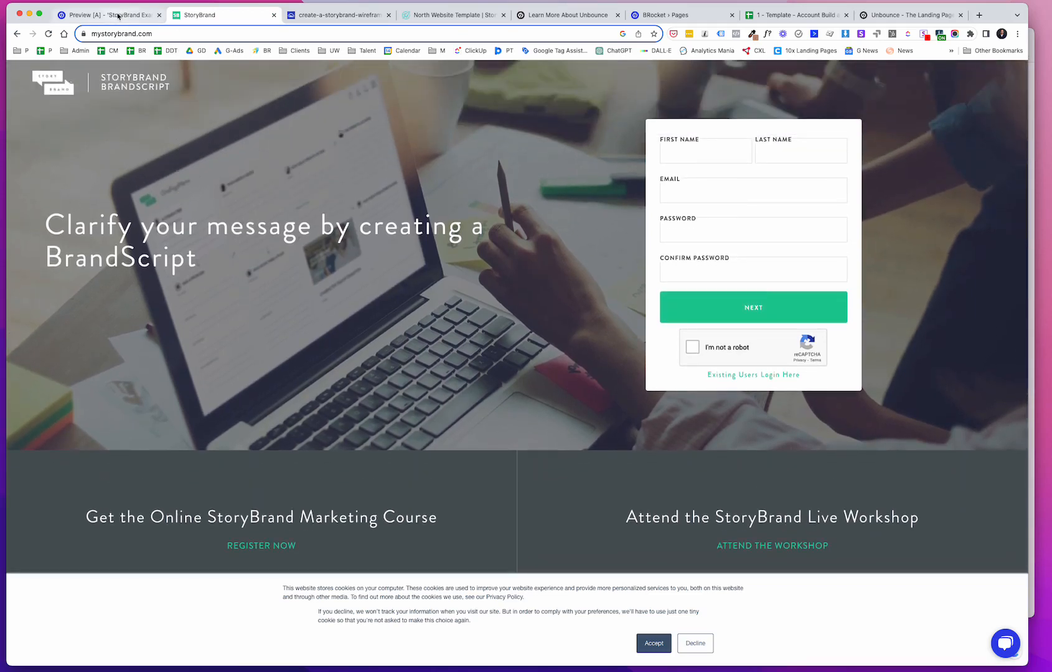
# Step: Open the North Template page and scroll through its full preview down to the footer
pyautogui.click(469, 16)
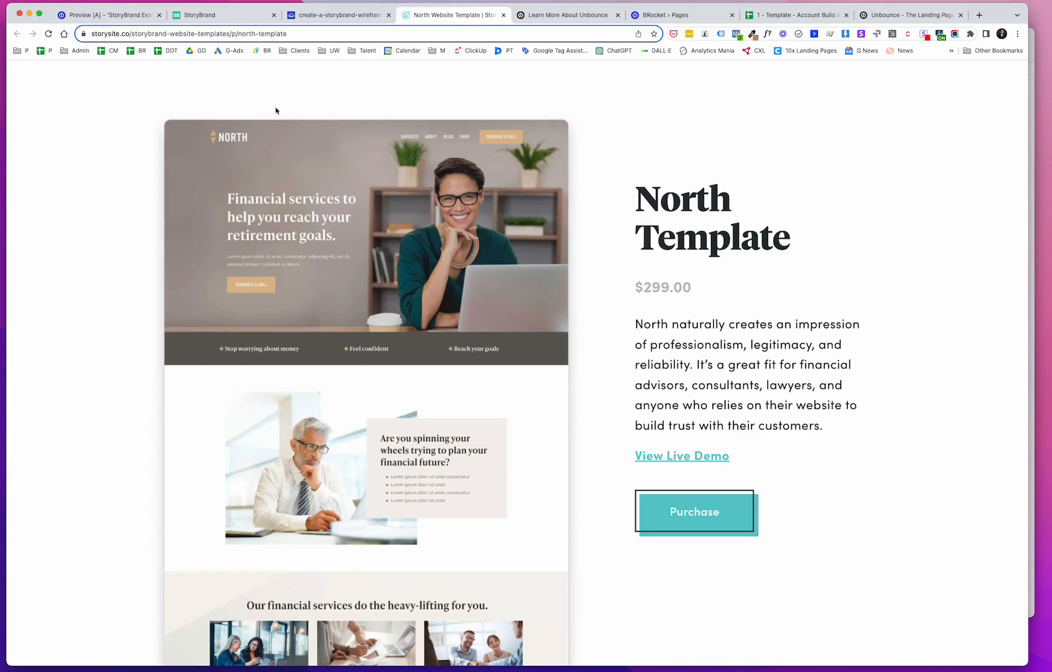
pyautogui.click(117, 17)
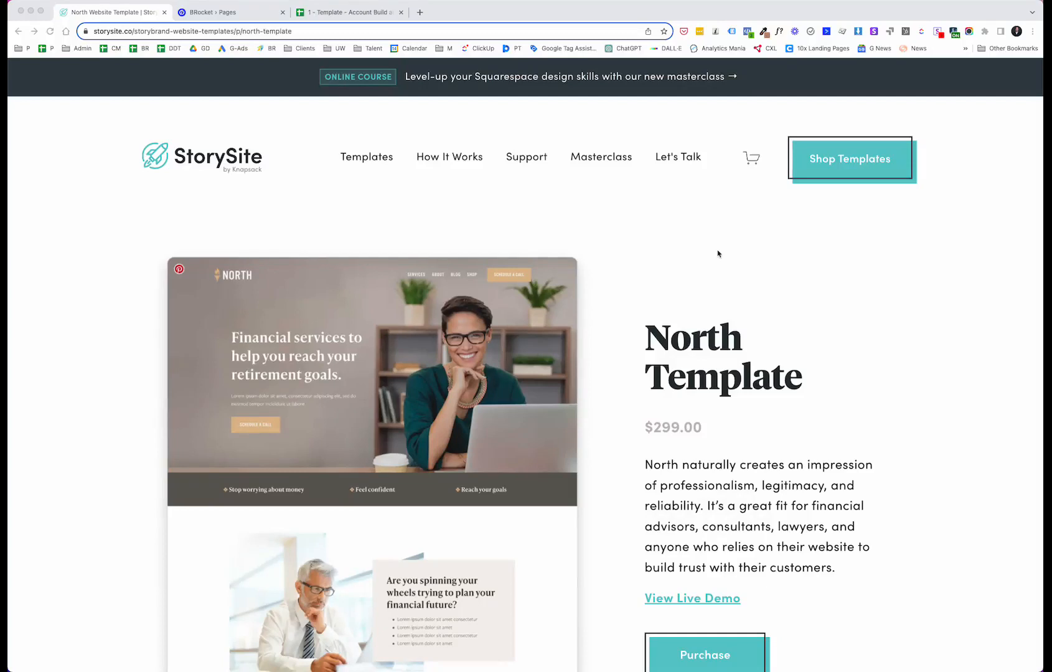
pyautogui.scroll(-2, 392, 334)
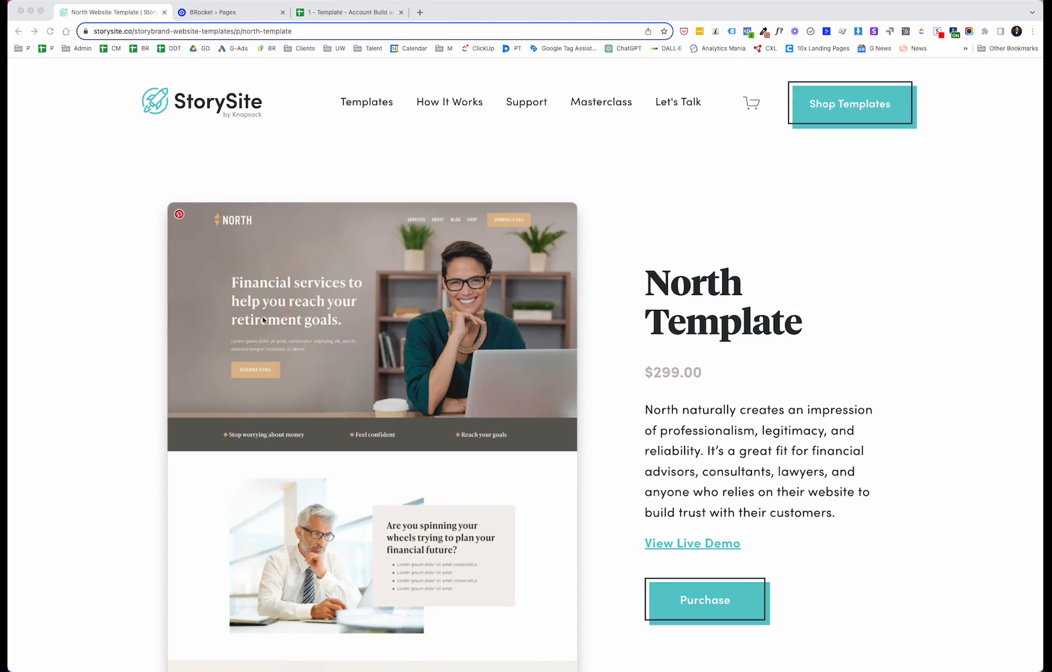
pyautogui.scroll(-1, 423, 291)
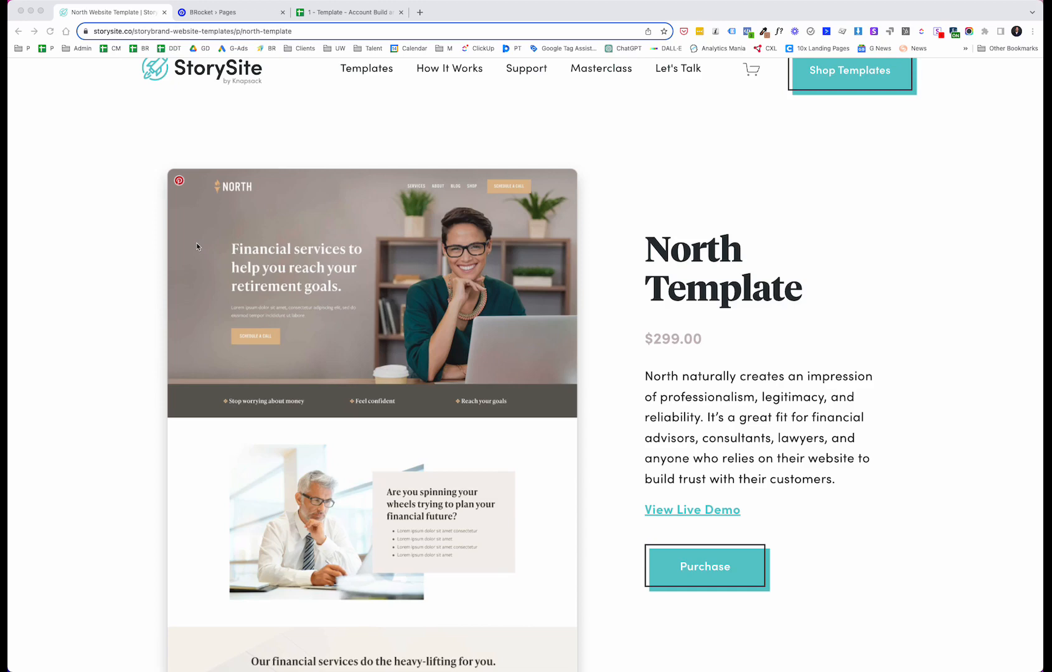
pyautogui.scroll(-1, 197, 246)
pyautogui.scroll(-4, 197, 247)
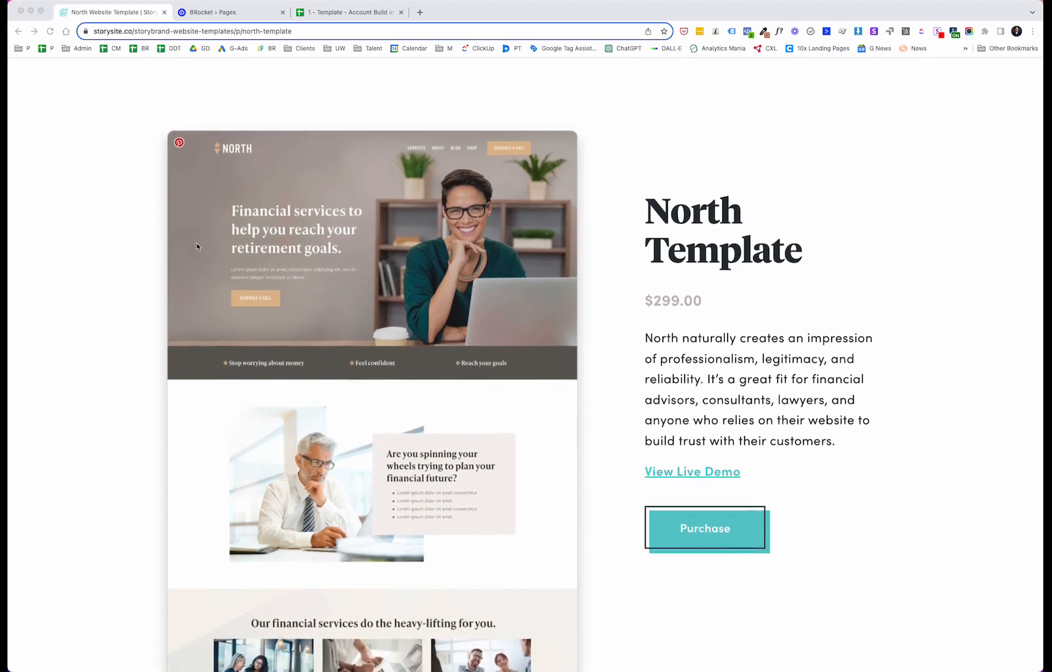
pyautogui.scroll(-5, 273, 449)
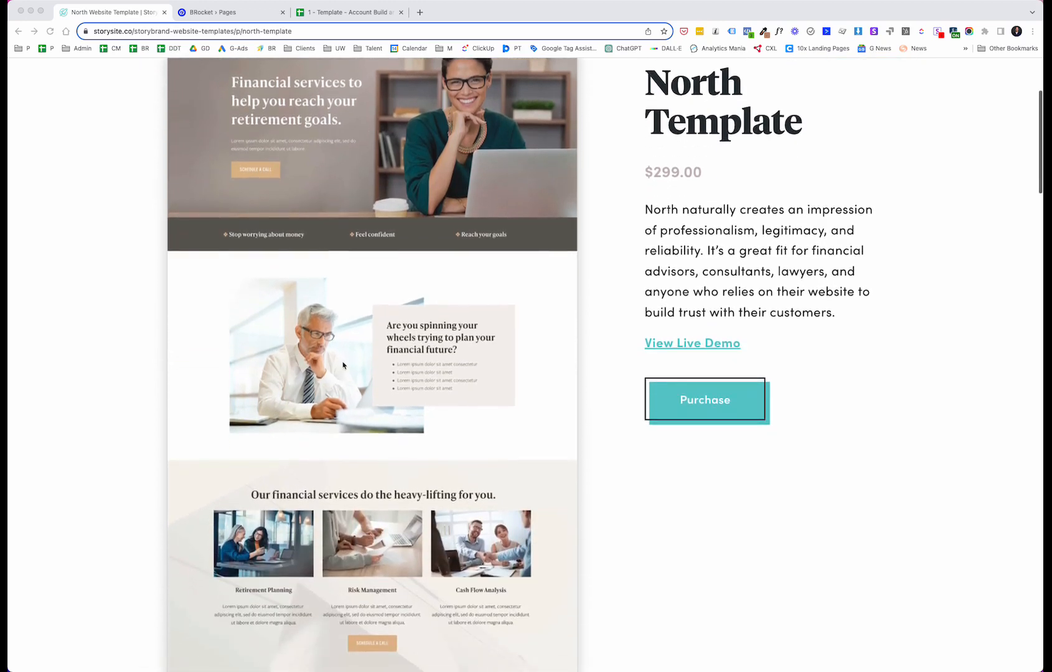
pyautogui.scroll(-9, 410, 377)
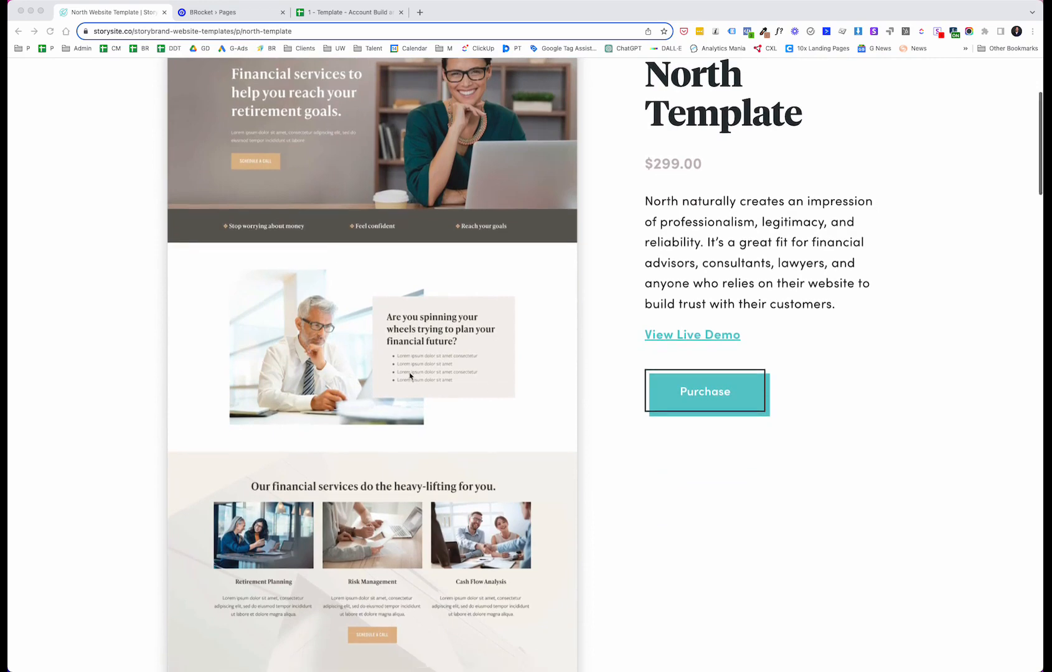
pyautogui.scroll(-15, 389, 441)
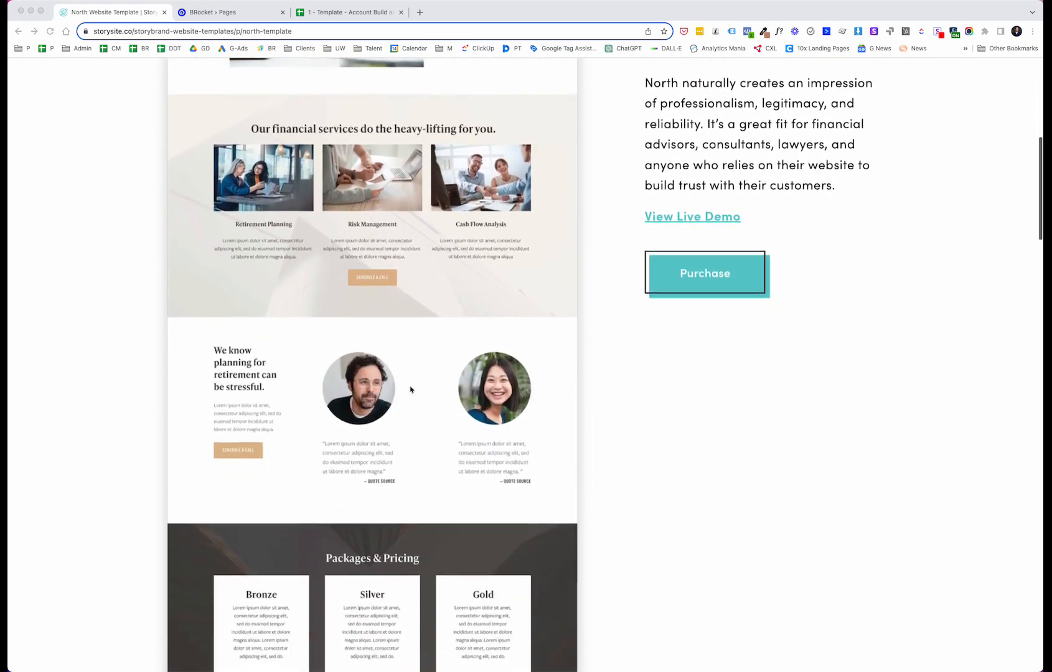
pyautogui.scroll(-14, 528, 483)
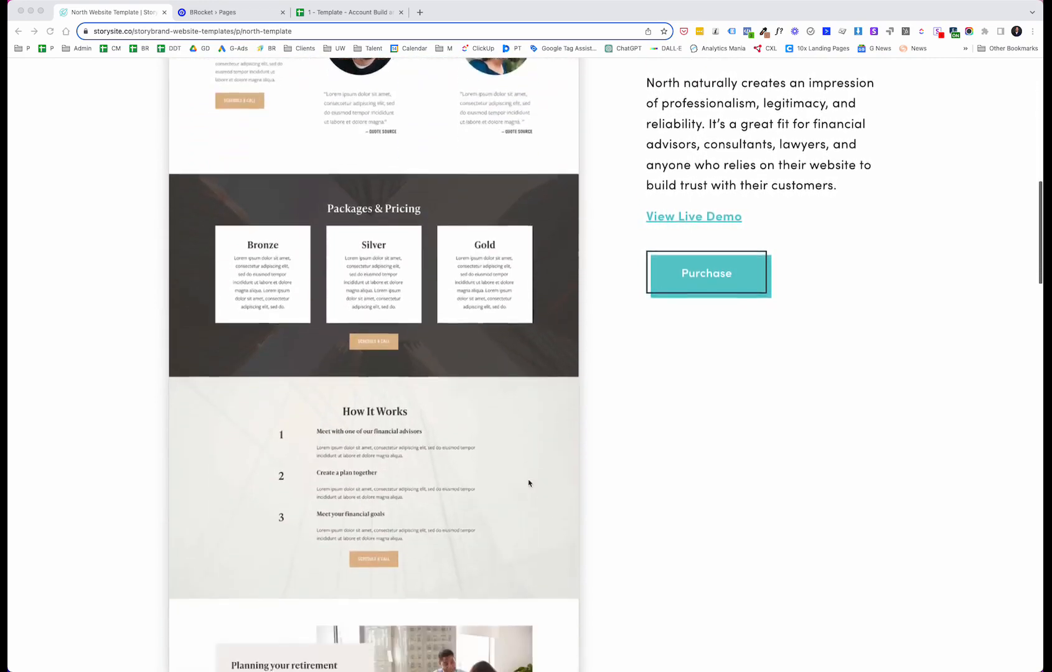
pyautogui.scroll(-16, 323, 475)
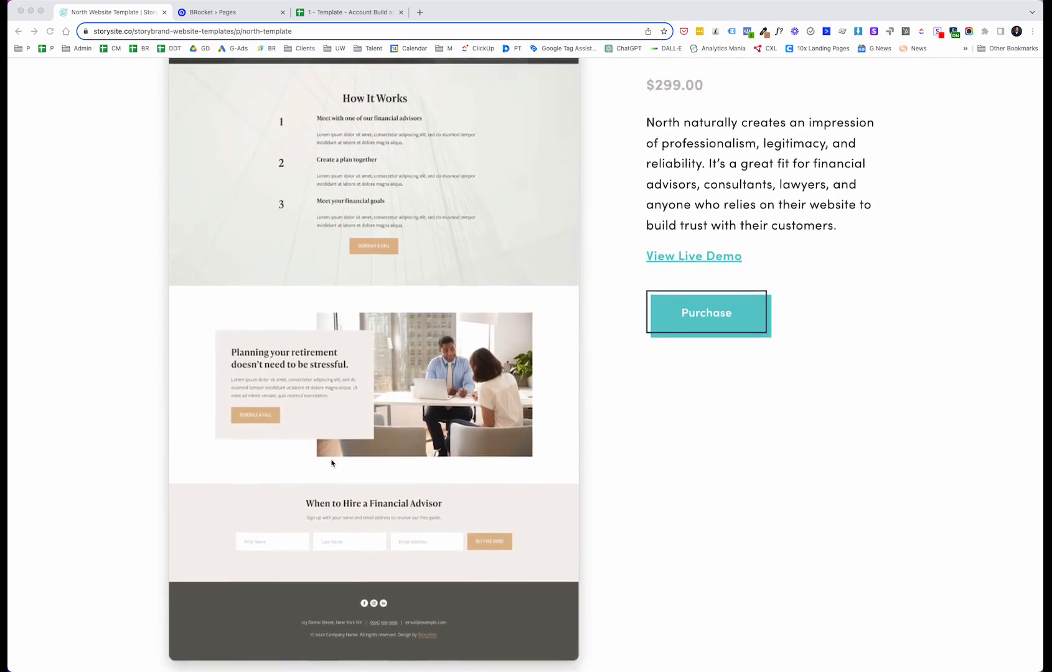
pyautogui.scroll(20, 372, 417)
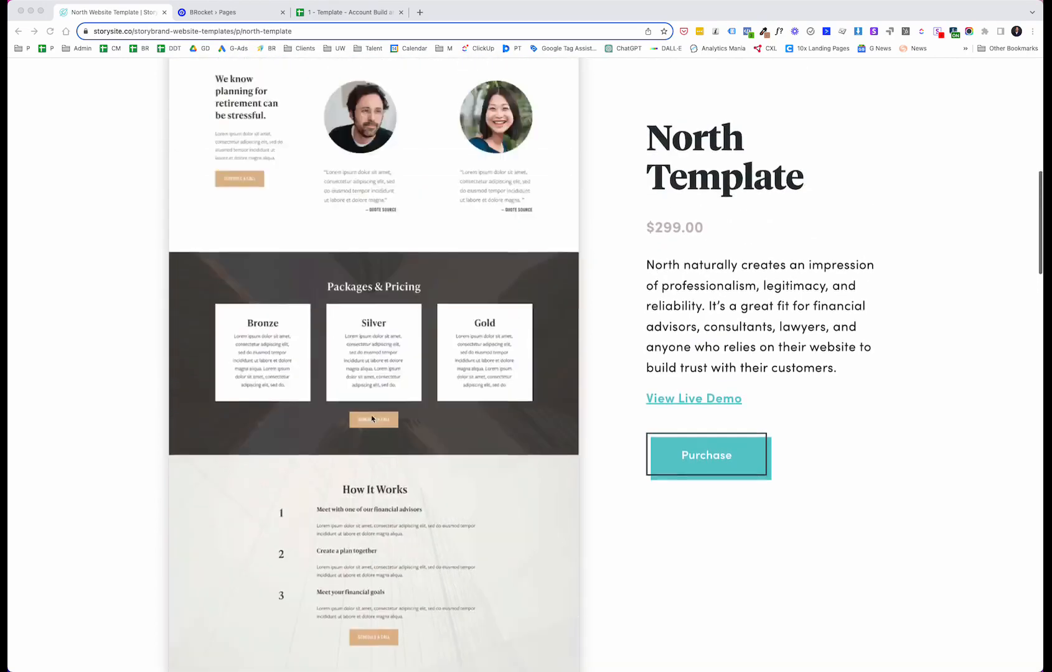
# Step: Return to the Unbounce pages list and create a new landing page with the Classic Builder
pyautogui.click(240, 15)
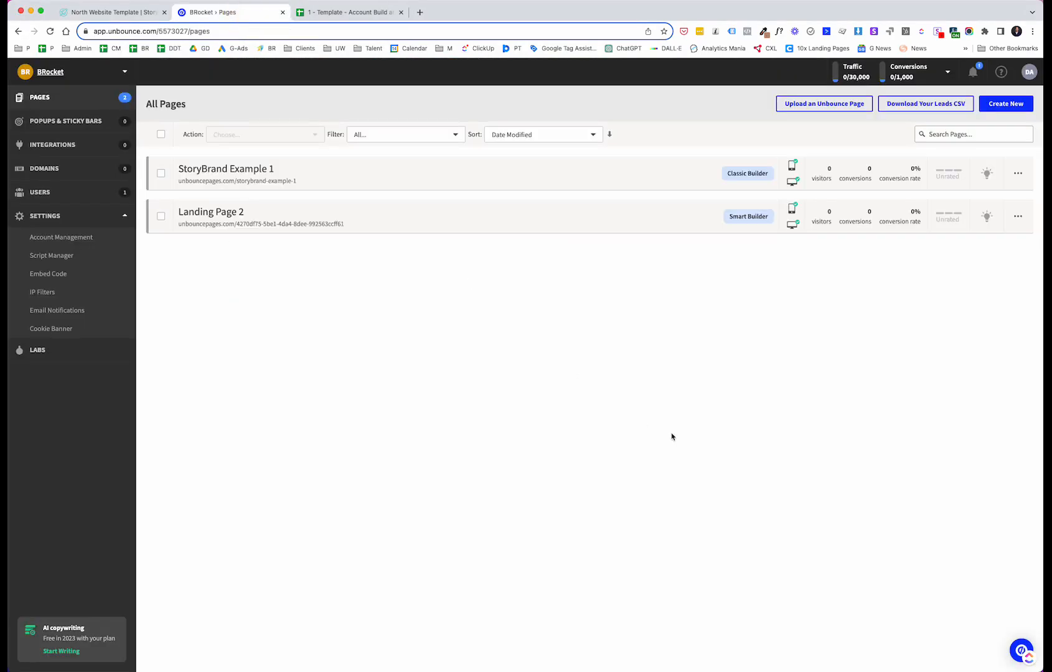
pyautogui.click(1008, 101)
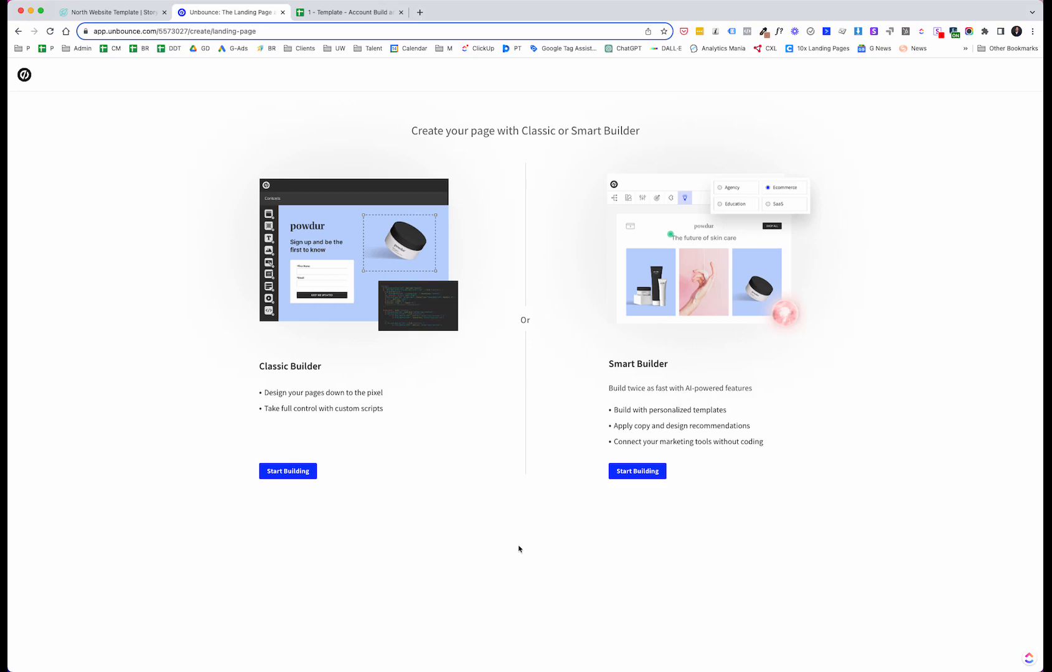
pyautogui.click(385, 472)
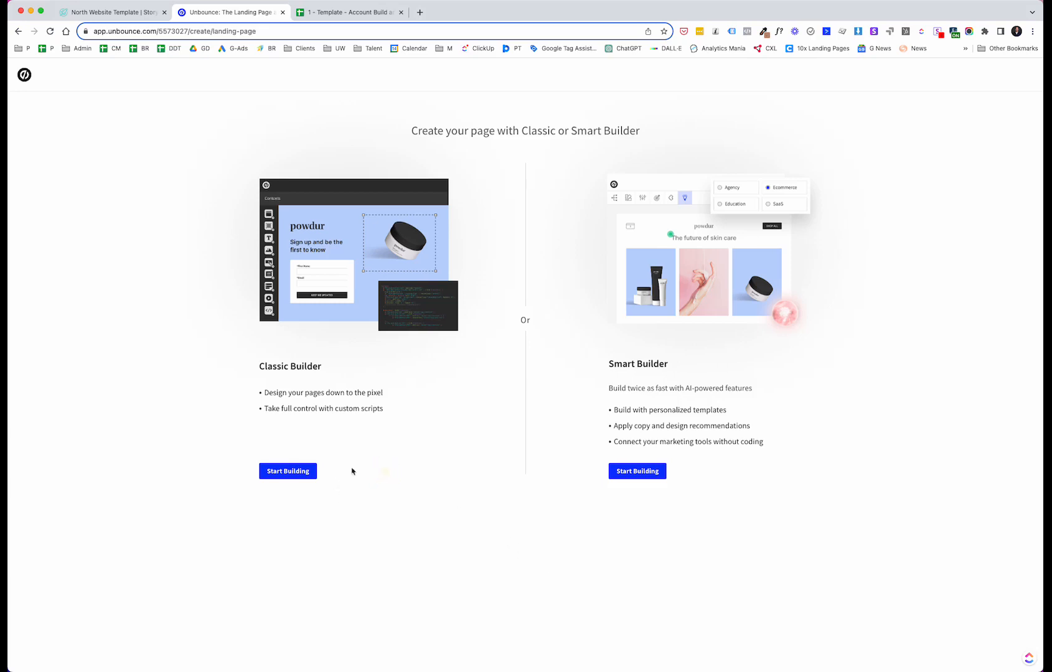
pyautogui.click(290, 472)
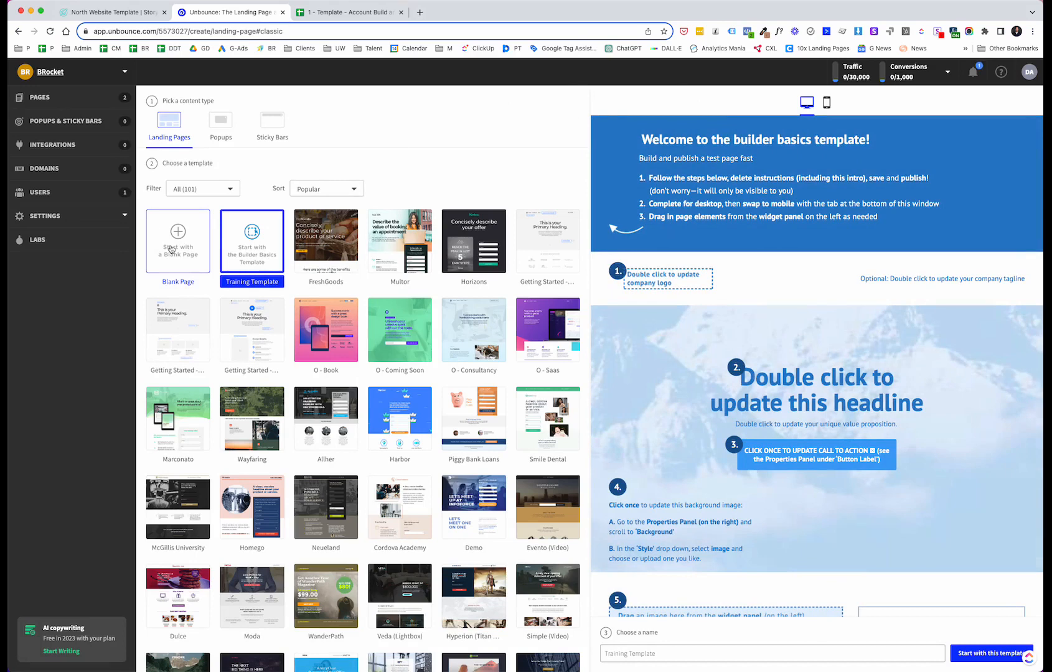
# Step: Browse the classic landing-page template gallery
pyautogui.scroll(-7, 338, 428)
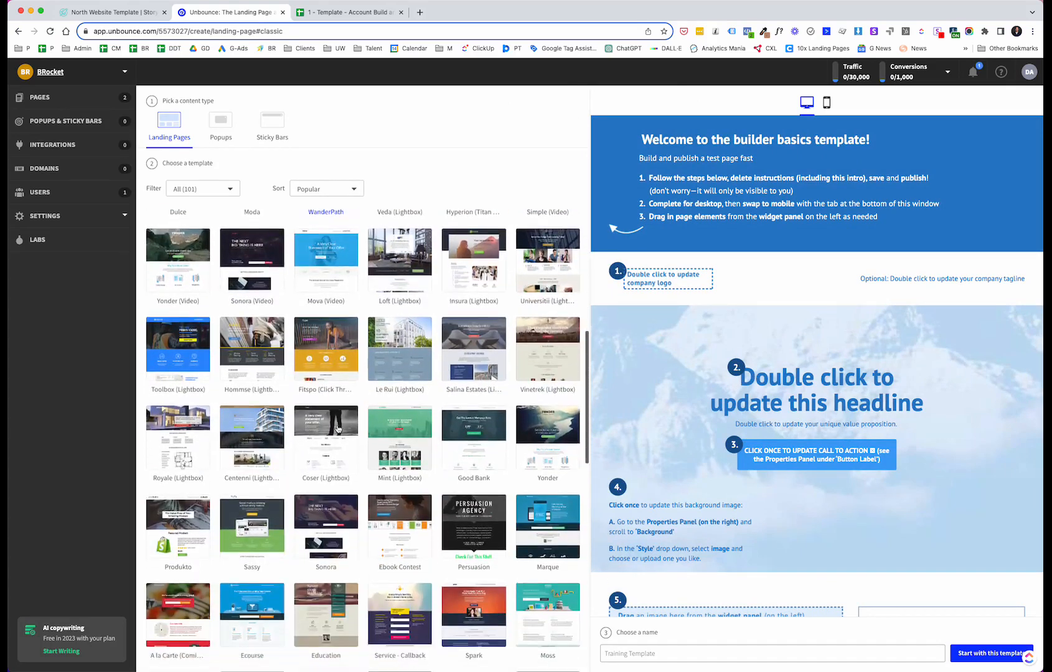
pyautogui.scroll(-6, 338, 429)
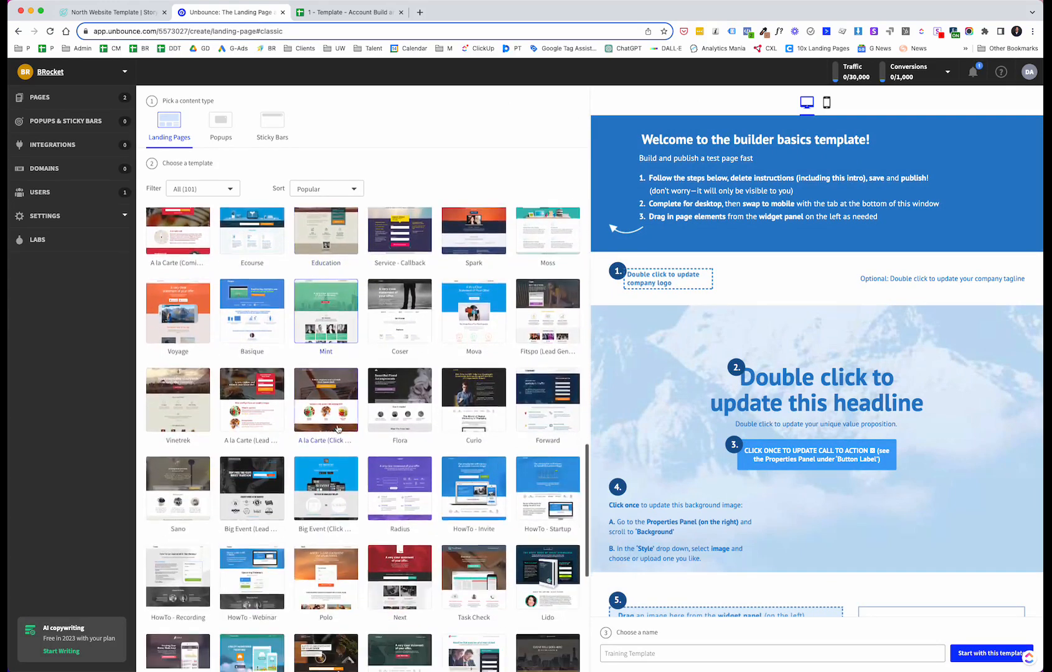
pyautogui.scroll(-2, 338, 428)
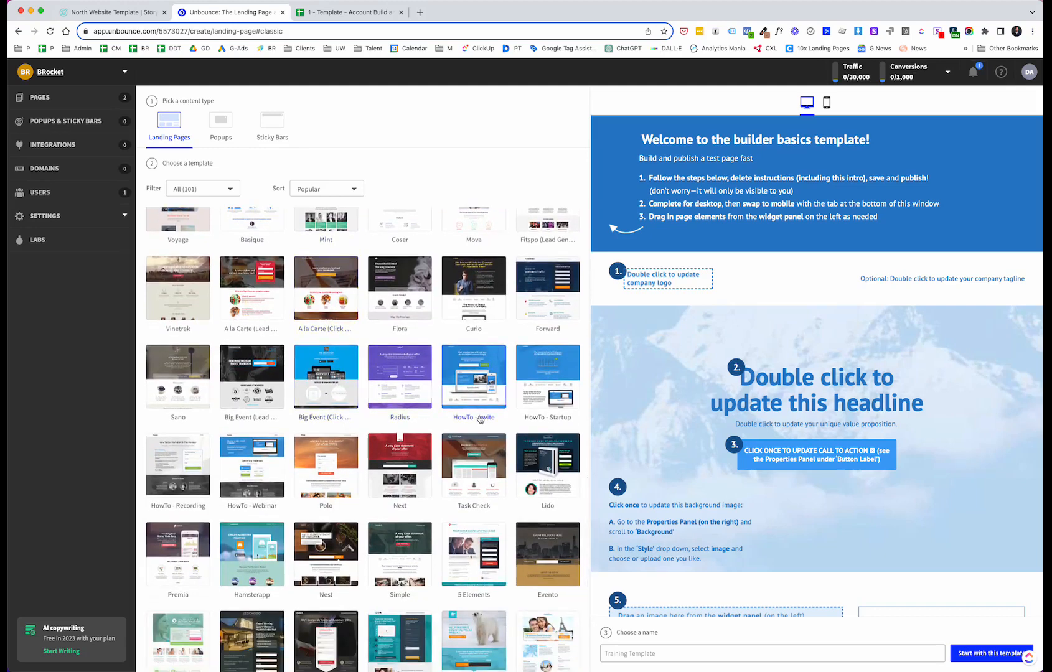
pyautogui.scroll(-2, 329, 378)
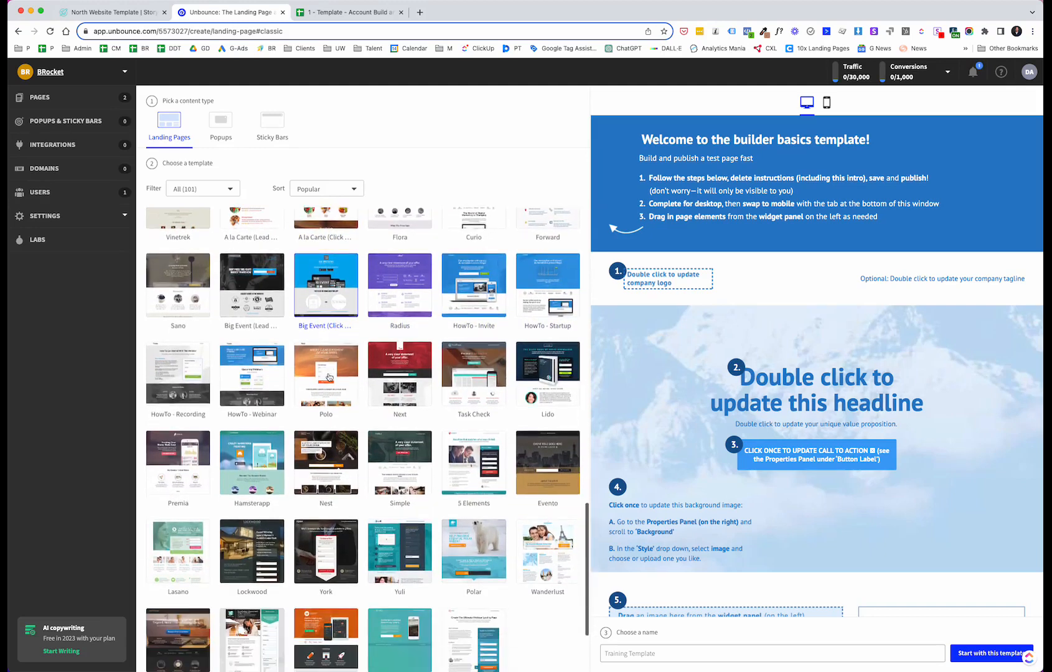
pyautogui.scroll(-1, 329, 377)
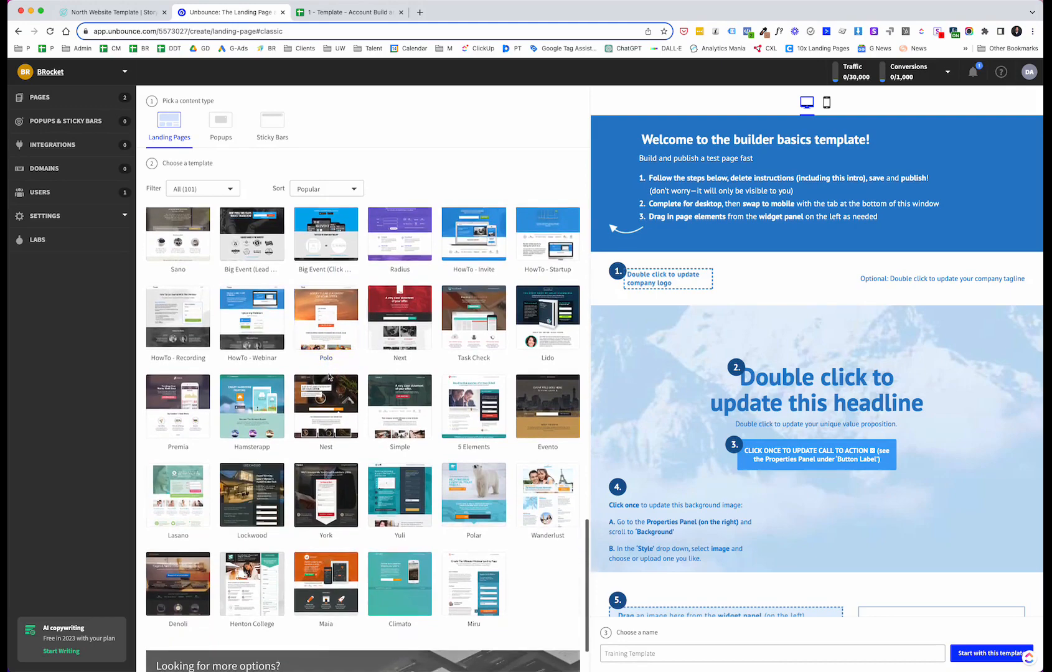
pyautogui.scroll(-10, 330, 377)
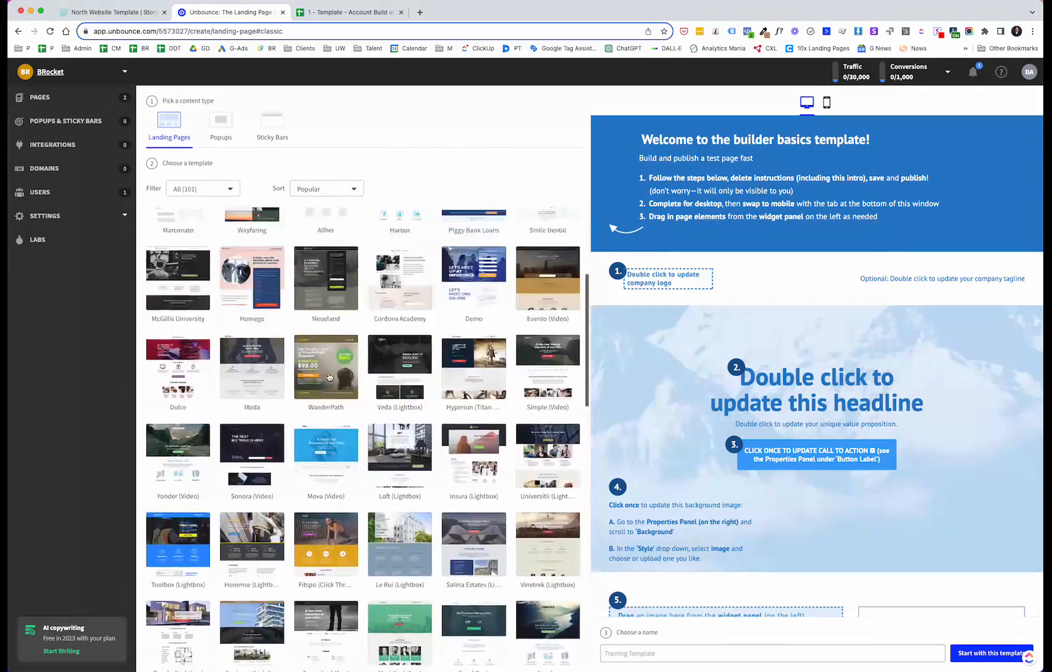
pyautogui.scroll(5, 330, 377)
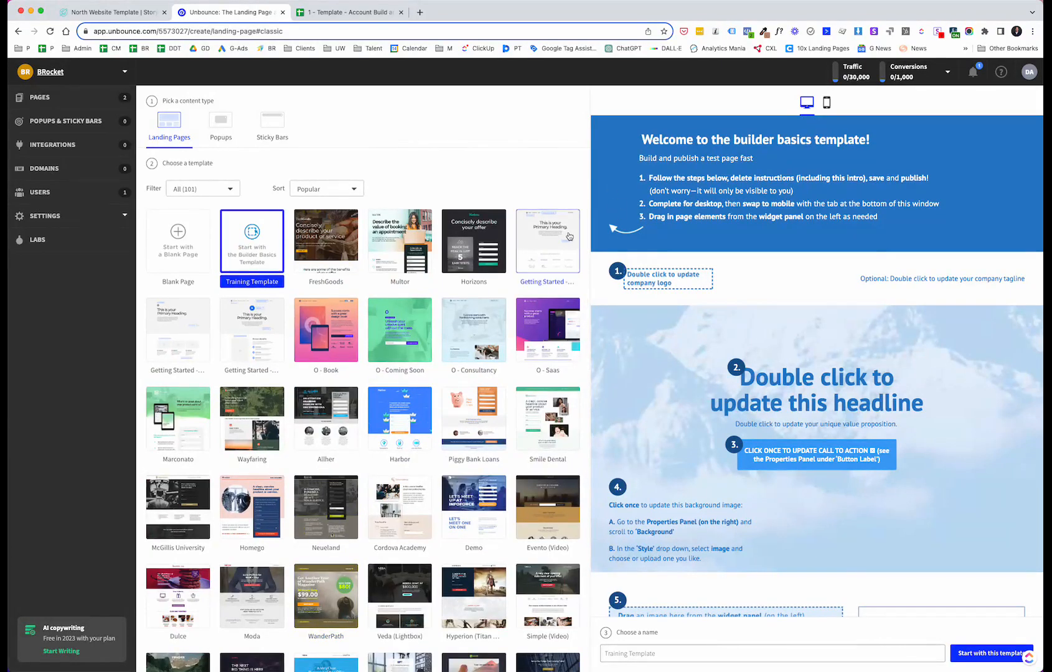
# Step: Start a blank landing page named "Storybrand, Part 2"
pyautogui.click(189, 255)
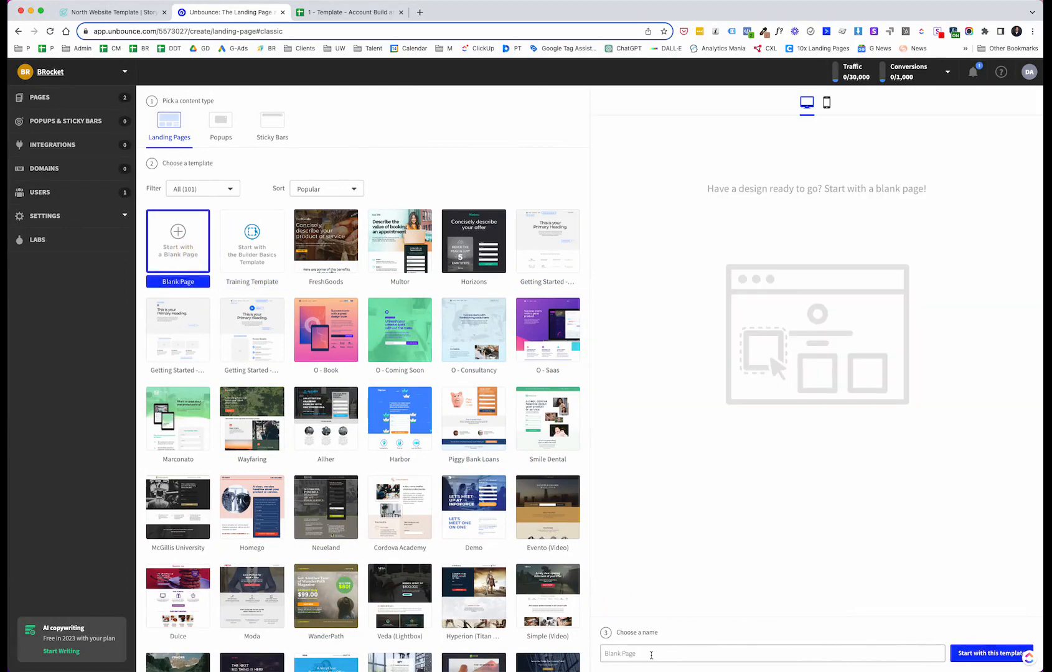
pyautogui.click(651, 654)
pyautogui.write('Stor')
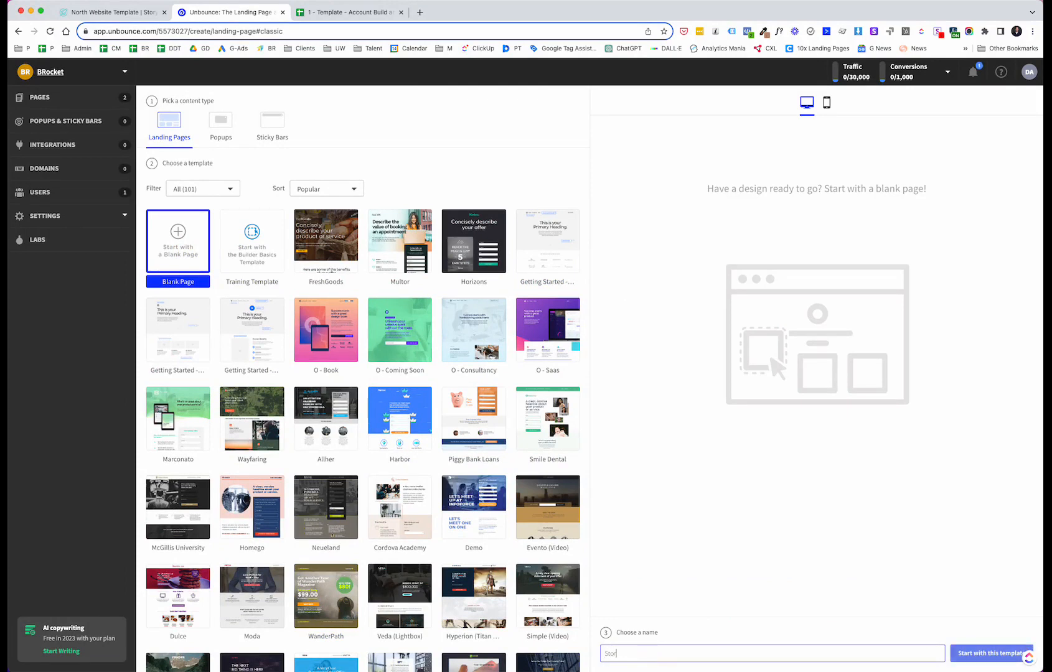
pyautogui.write('ybrand')
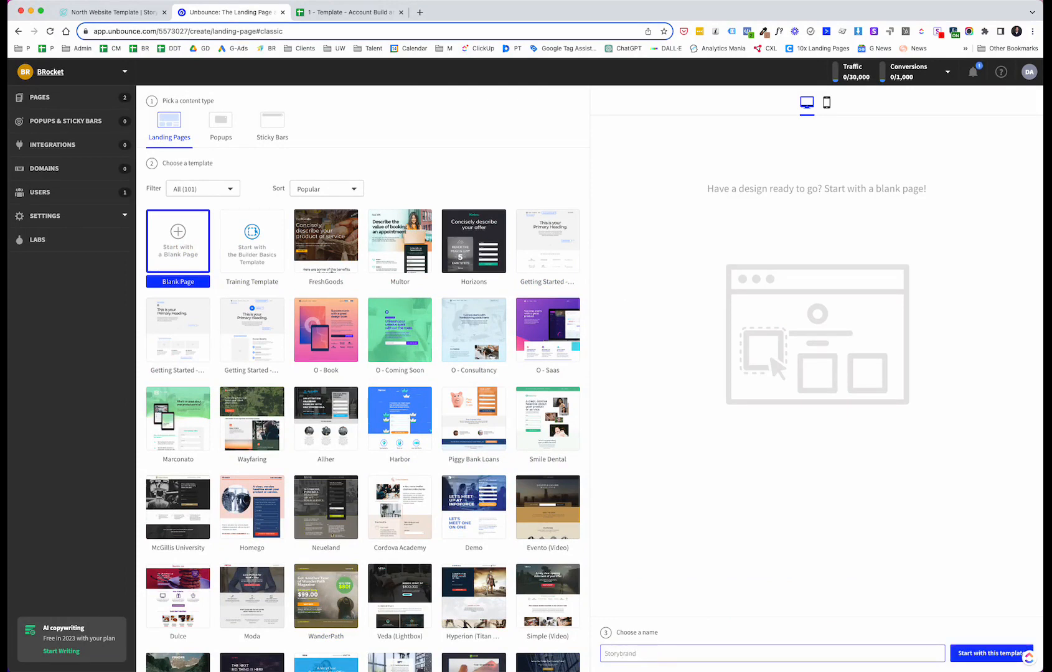
pyautogui.write(', Part 2')
pyautogui.click(989, 654)
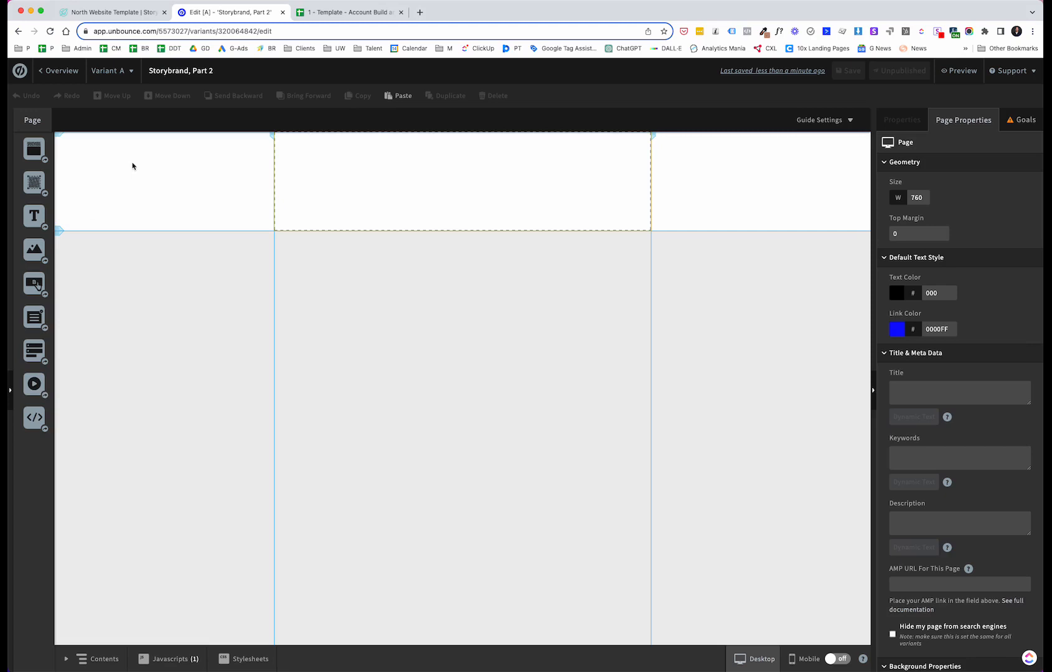
# Step: Switch to the North Template page and review its hero section before returning to the editor
pyautogui.click(121, 12)
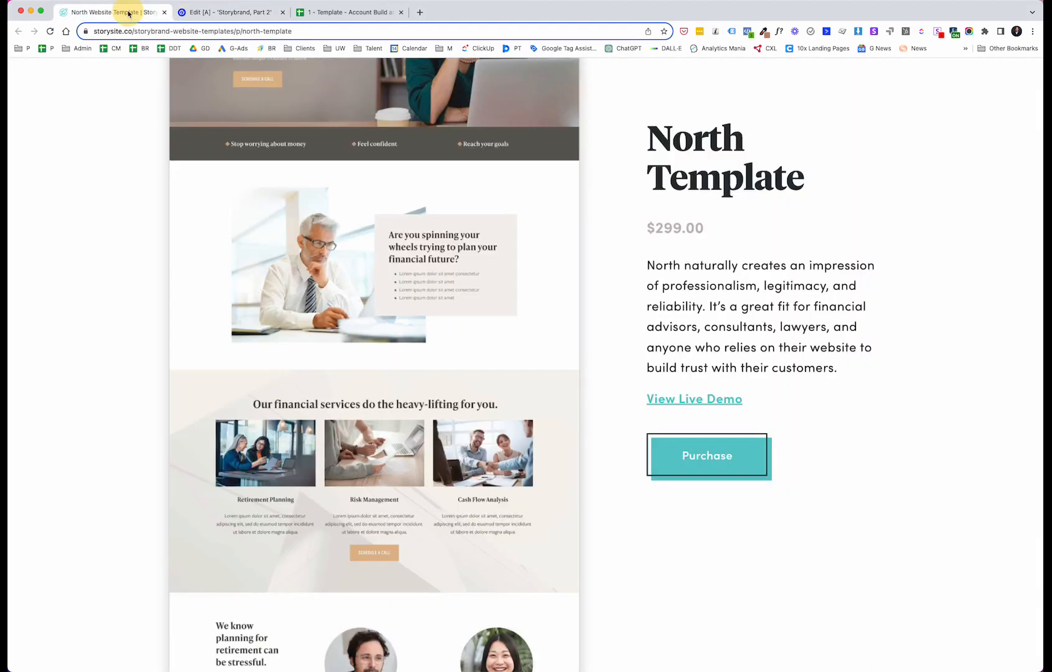
pyautogui.scroll(4, 297, 230)
pyautogui.scroll(-2, 340, 251)
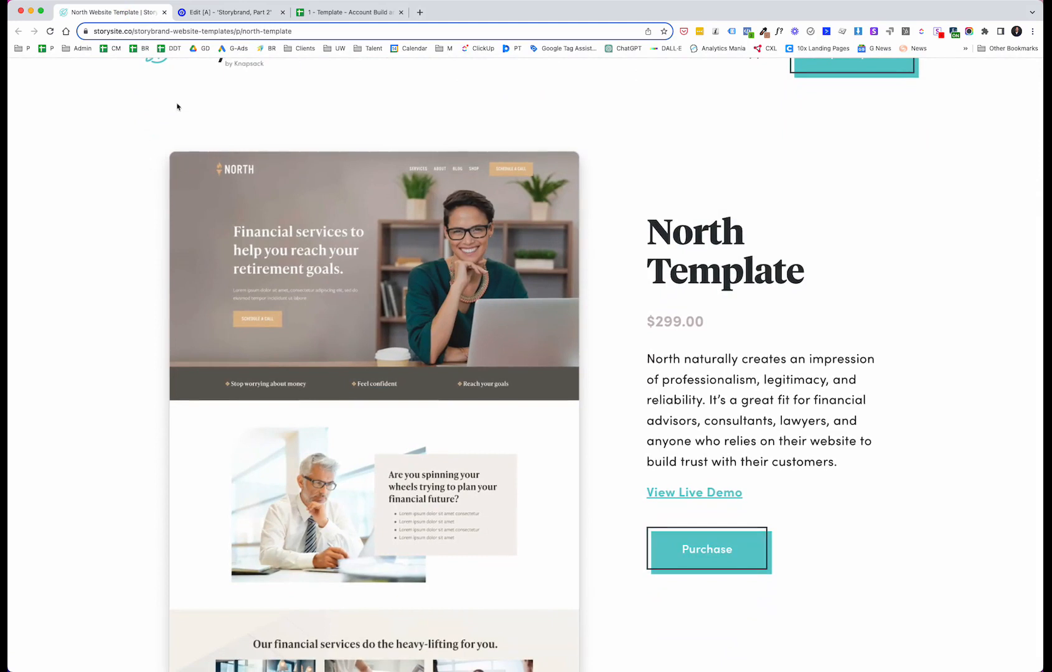
pyautogui.hotkey('ctrl', 'Tab')
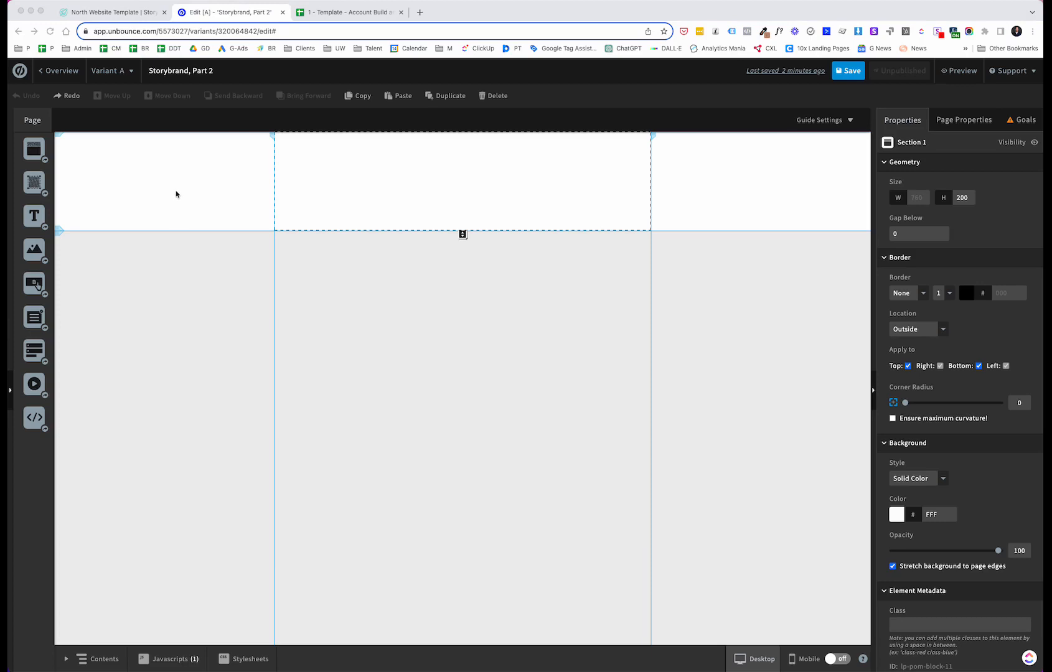
# Step: Add a second section to the blank page
pyautogui.click(174, 291)
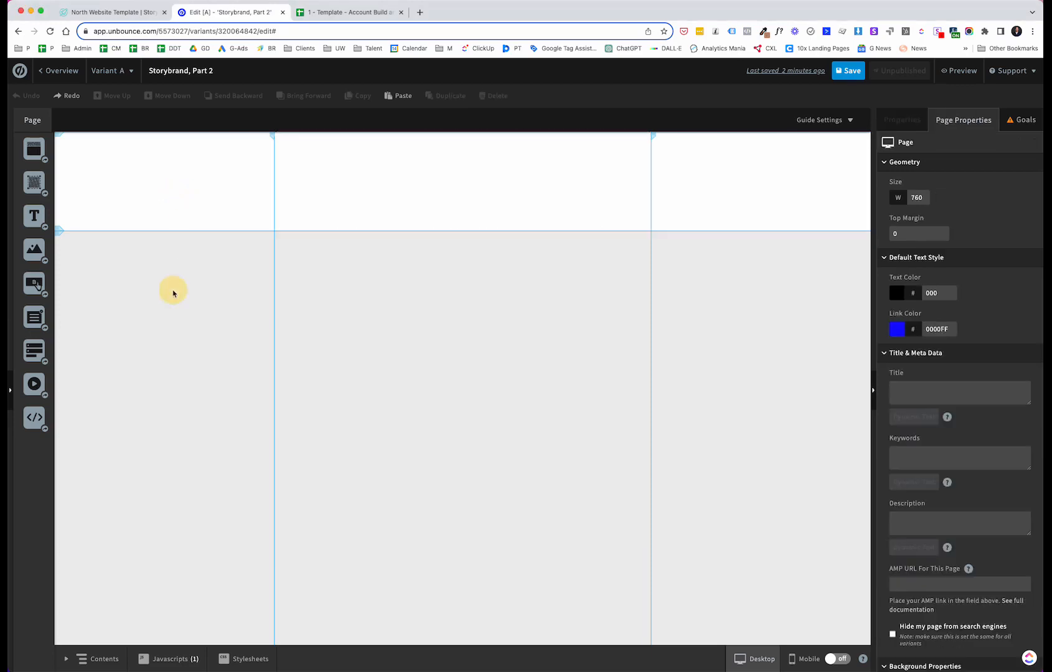
pyautogui.click(199, 165)
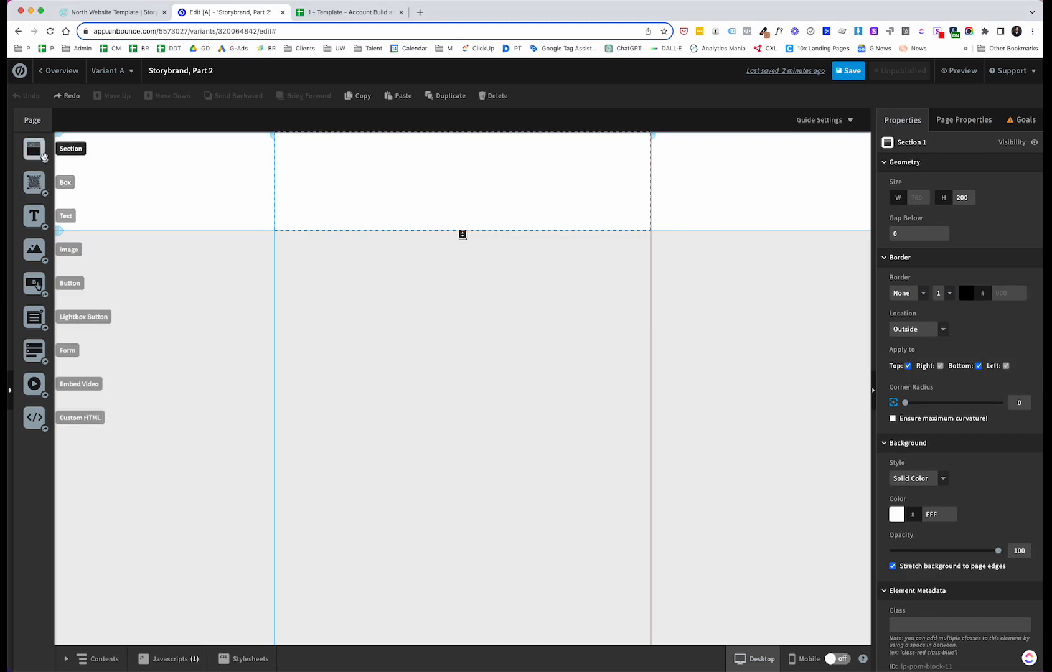
pyautogui.moveTo(36, 151); pyautogui.dragTo(62, 148)
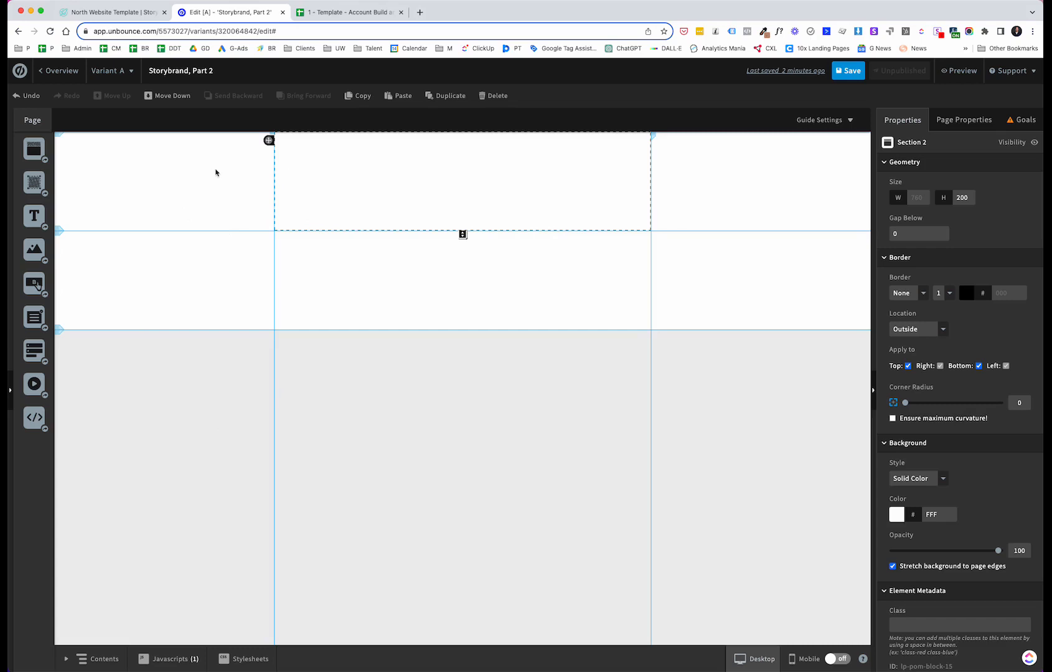
# Step: Give the lower section a solid 7 px border
pyautogui.click(215, 171)
pyautogui.click(774, 227)
pyautogui.click(757, 282)
pyautogui.click(170, 284)
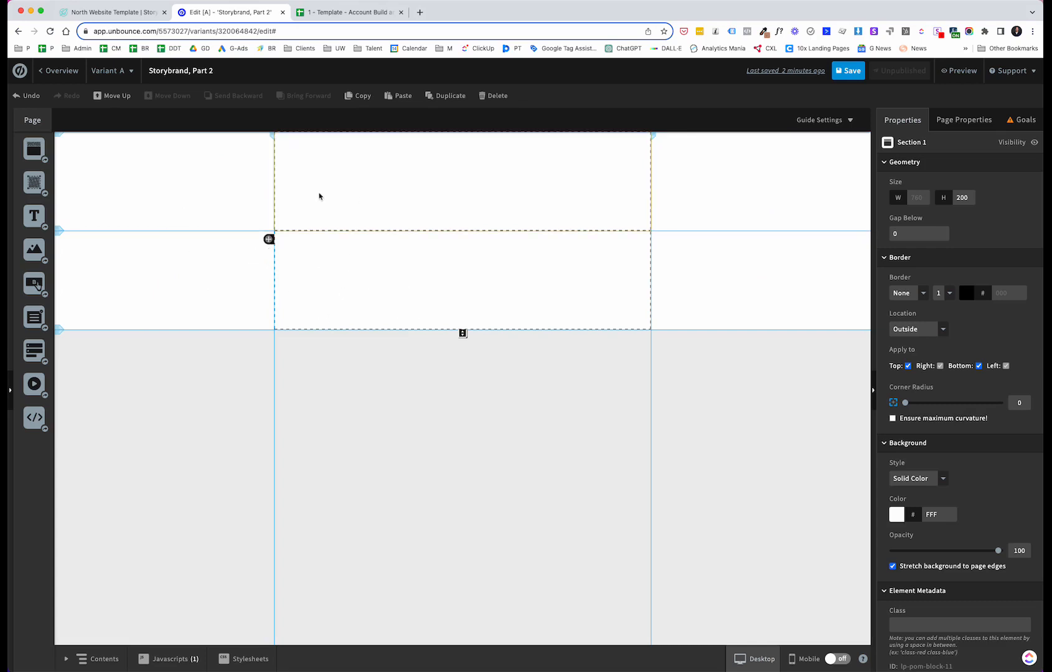
pyautogui.click(319, 197)
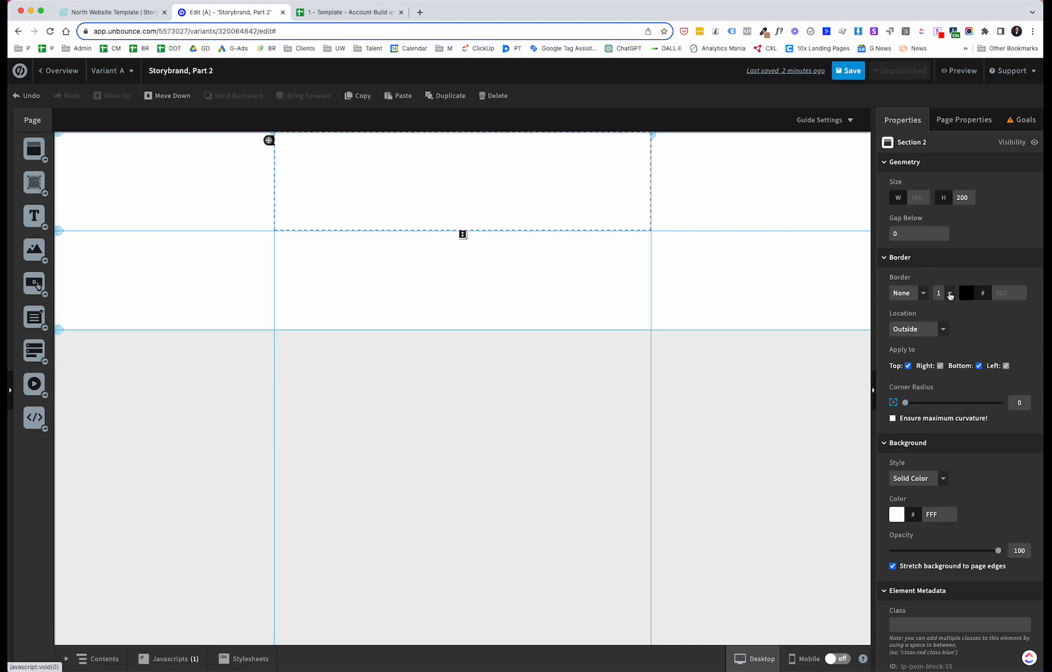
pyautogui.click(949, 295)
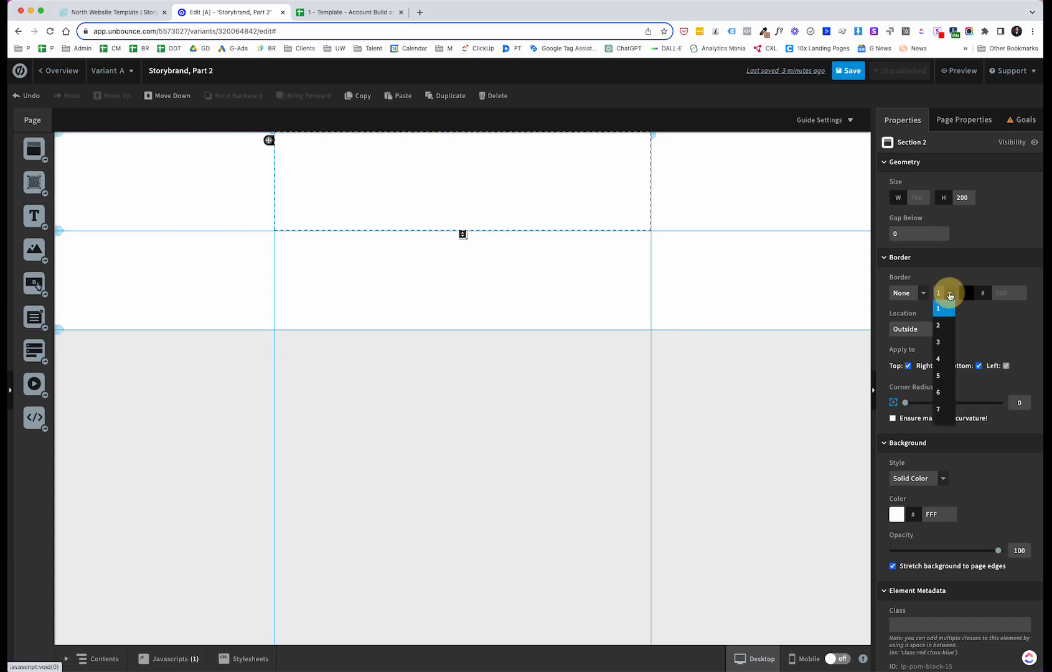
pyautogui.click(945, 359)
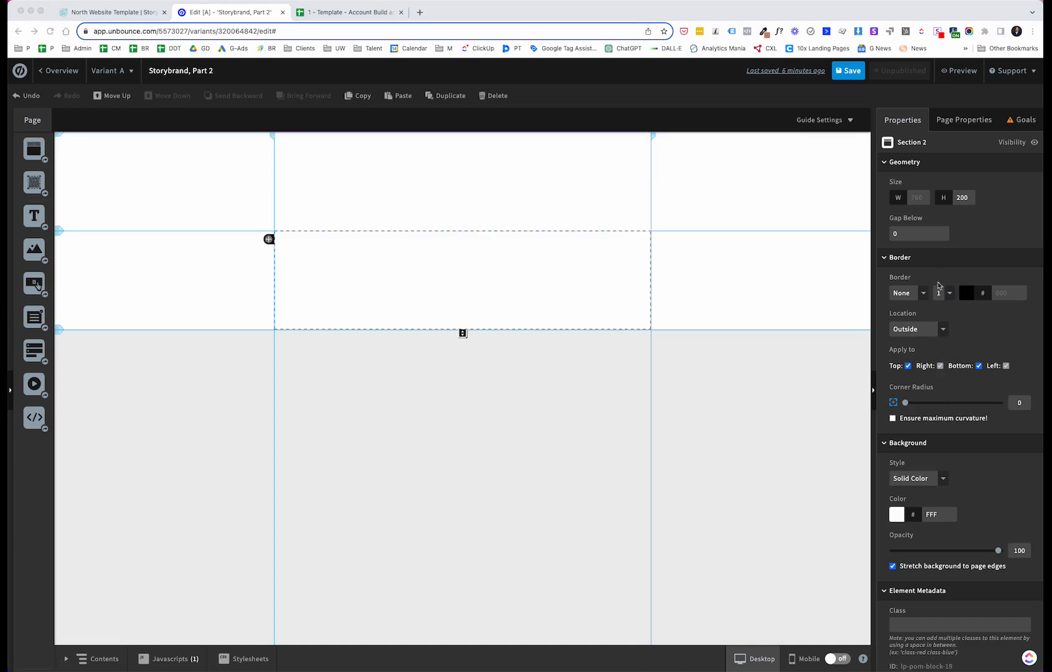
pyautogui.click(923, 293)
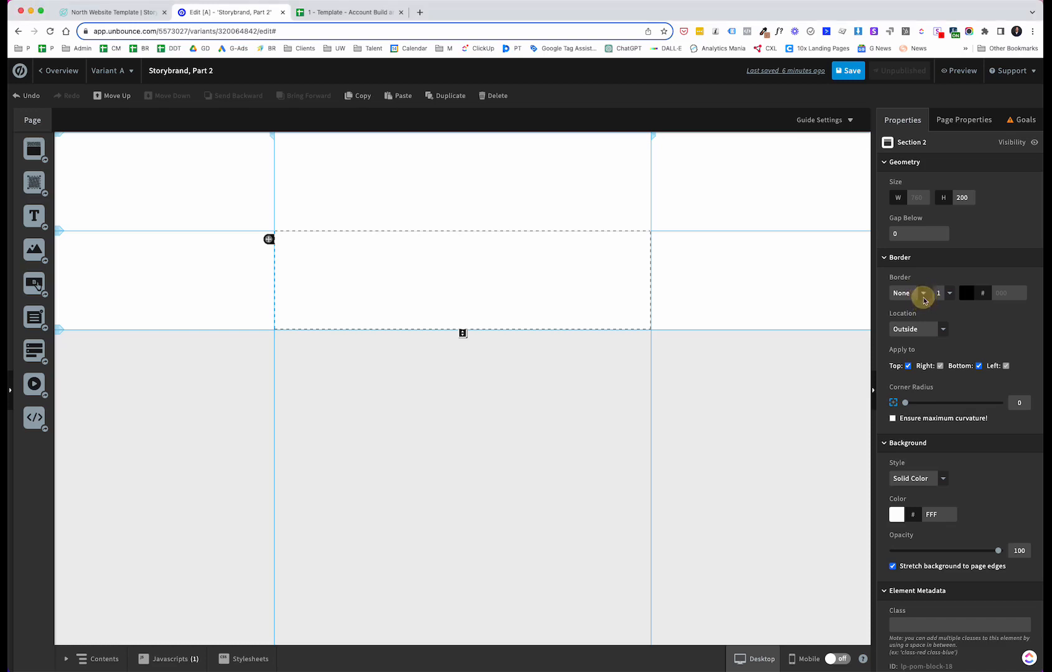
pyautogui.click(922, 295)
pyautogui.click(914, 323)
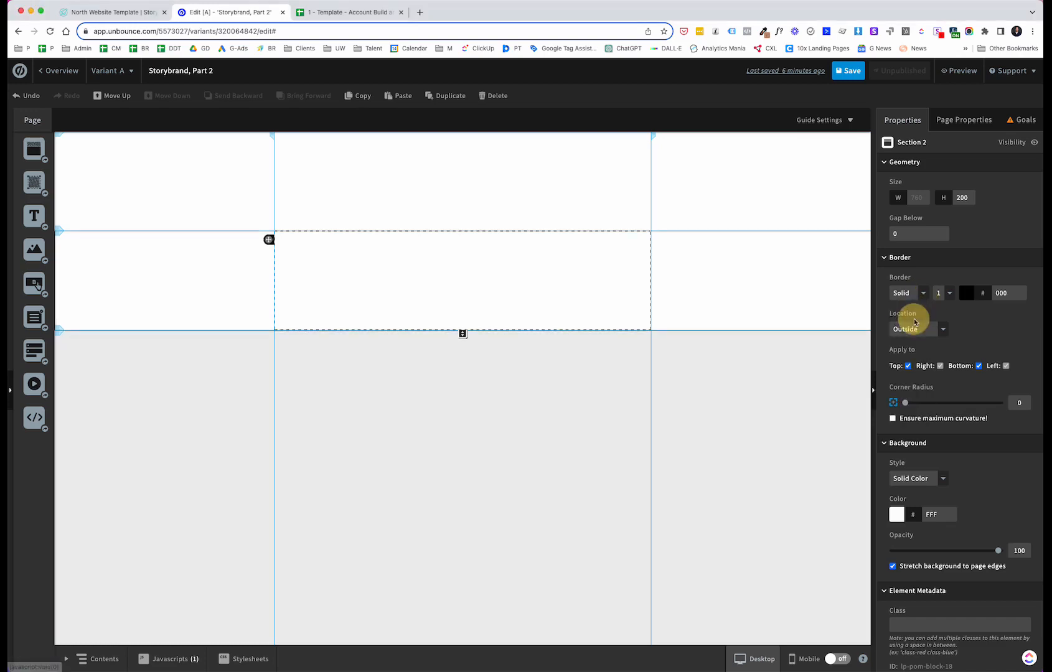
pyautogui.click(949, 293)
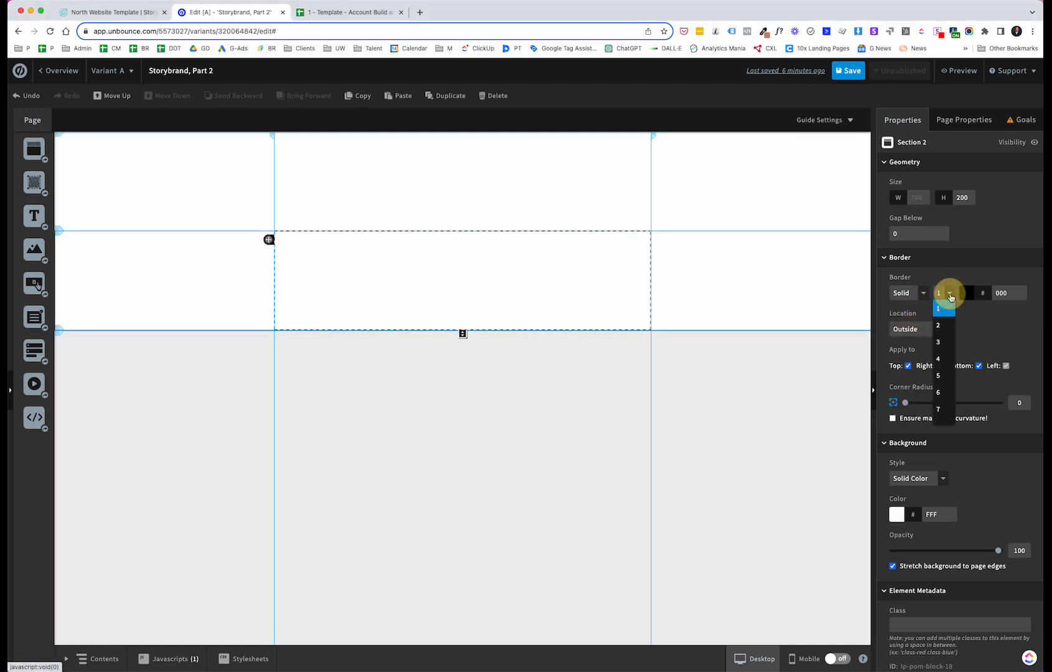
pyautogui.click(939, 411)
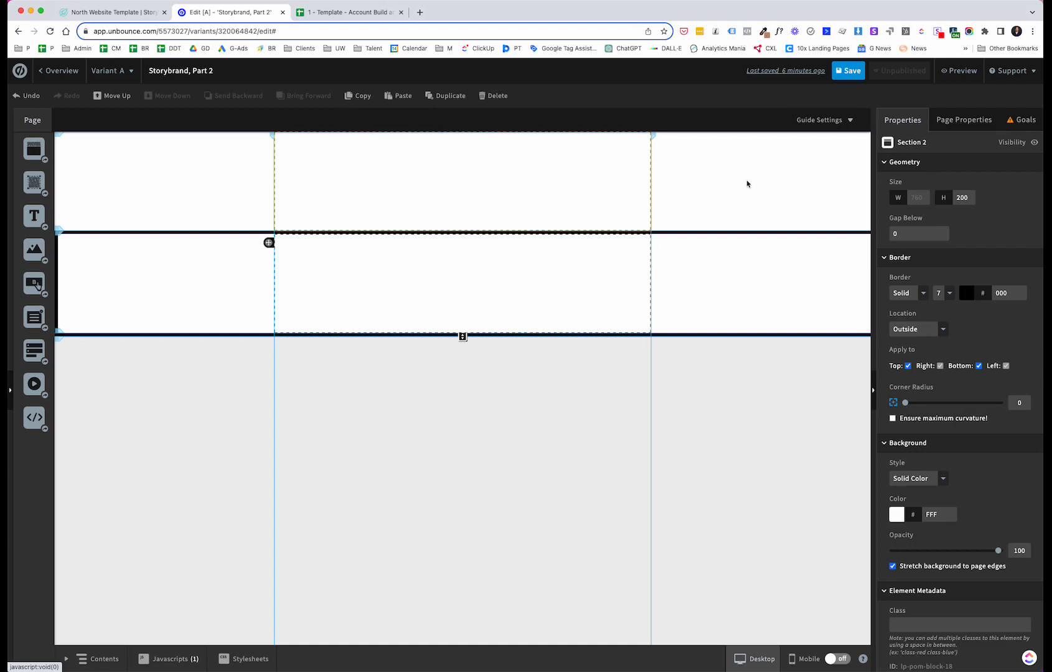
# Step: Delete the top section and set the remaining section's border style to None
pyautogui.click(224, 169)
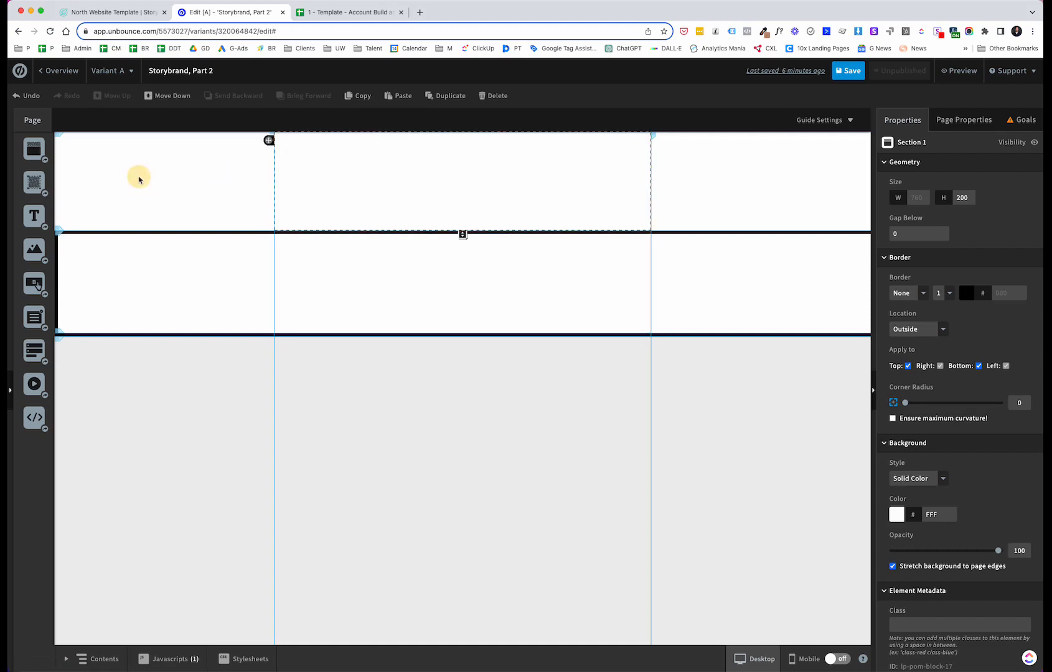
pyautogui.click(500, 96)
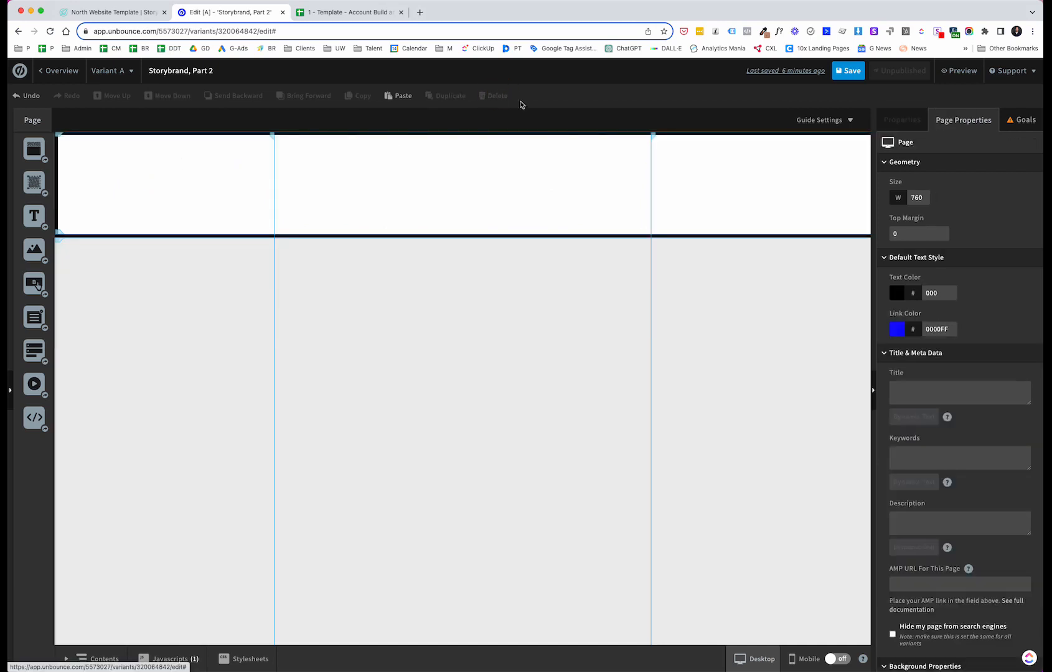
pyautogui.click(223, 189)
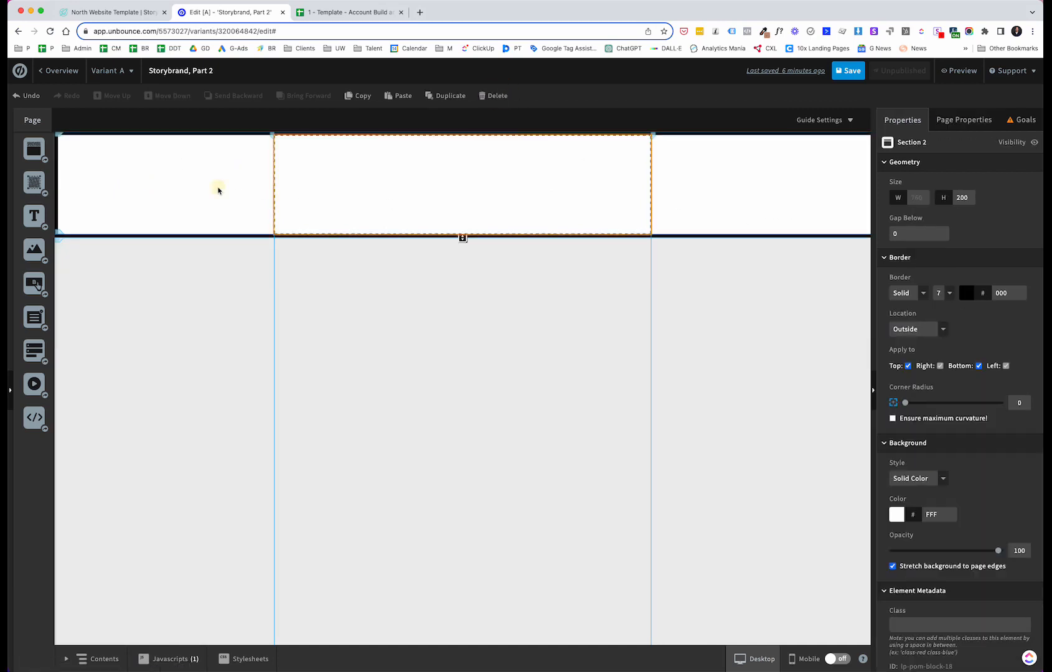
pyautogui.click(921, 301)
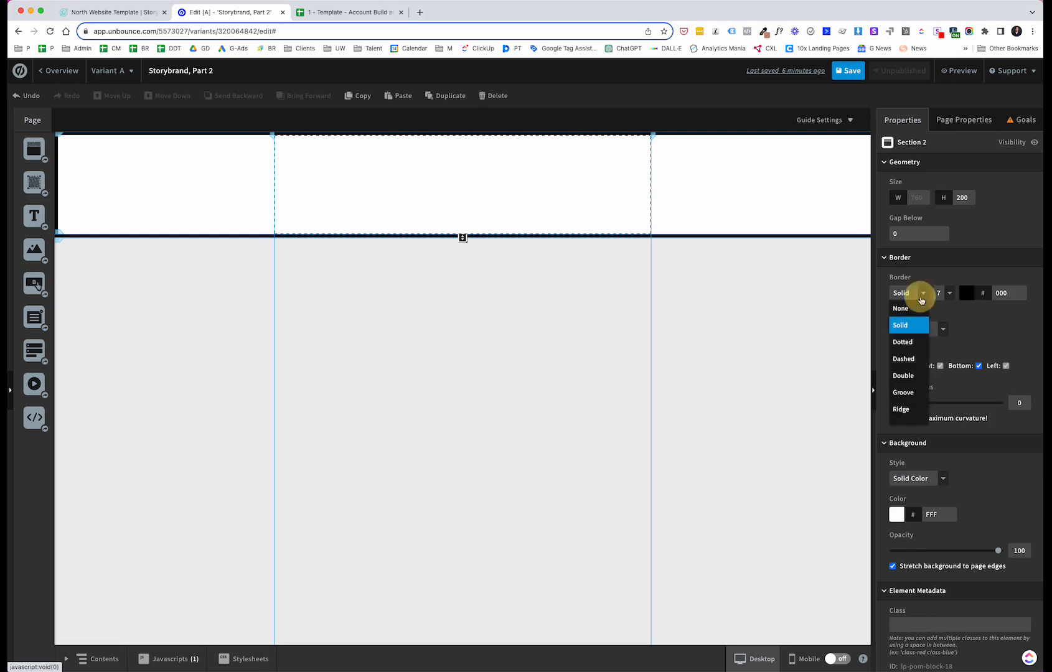
pyautogui.click(903, 306)
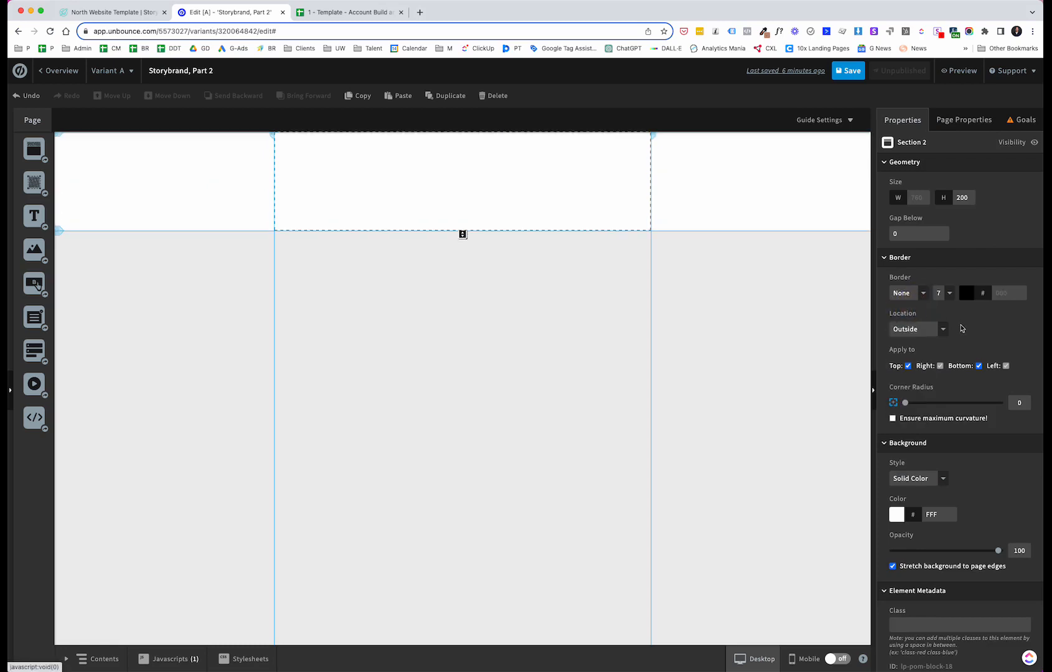
# Step: Set the section's background colour to a dark red, 9C2F2F
pyautogui.scroll(-1, 962, 328)
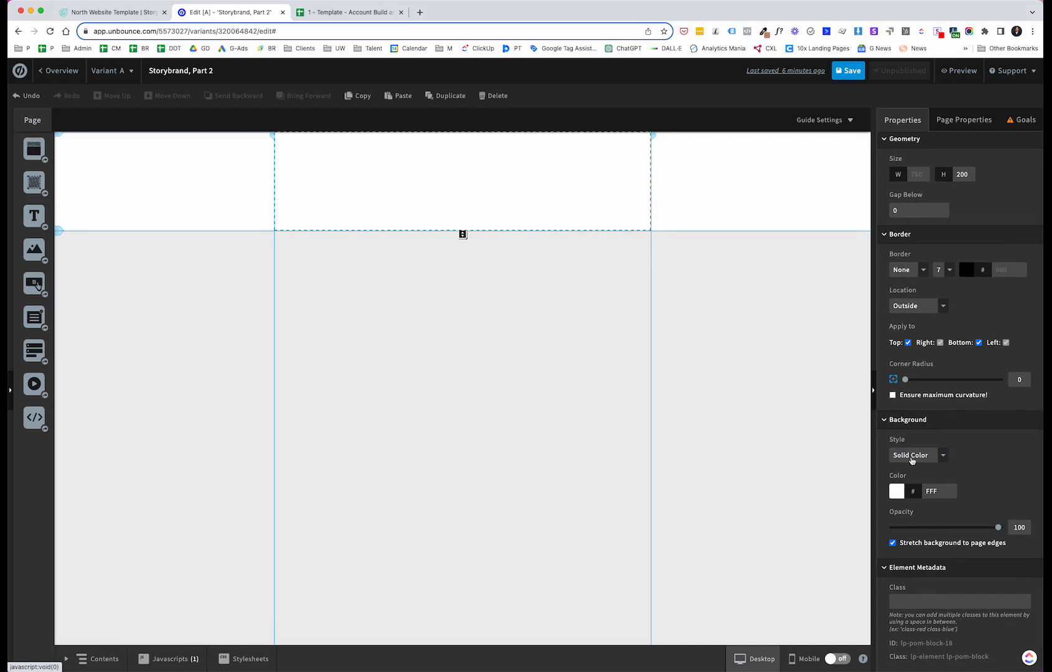
pyautogui.click(896, 491)
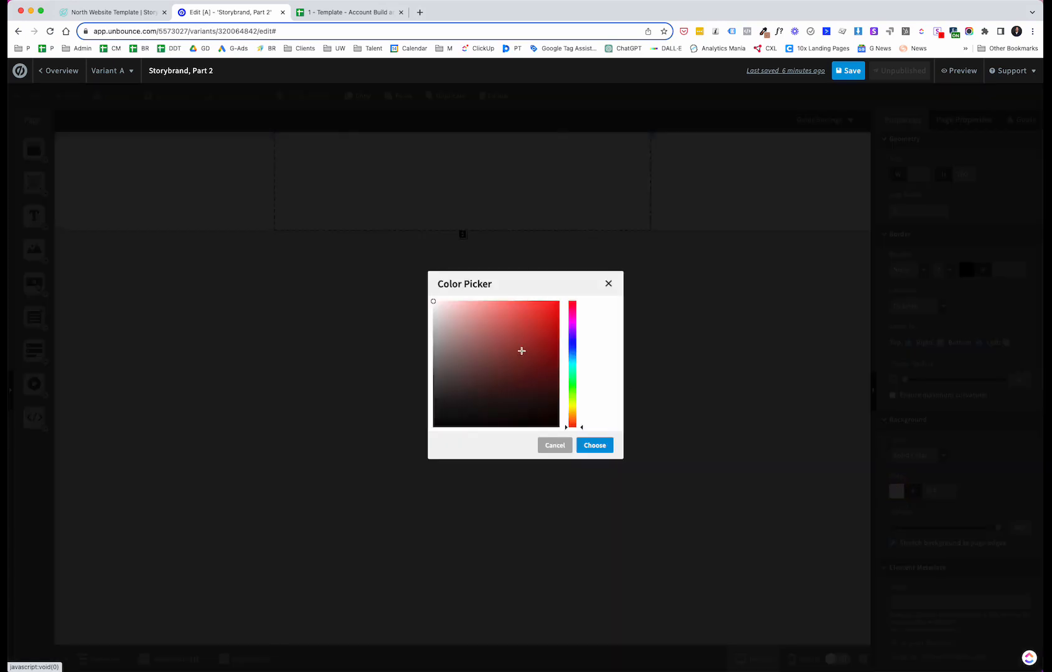
pyautogui.click(522, 351)
pyautogui.click(595, 445)
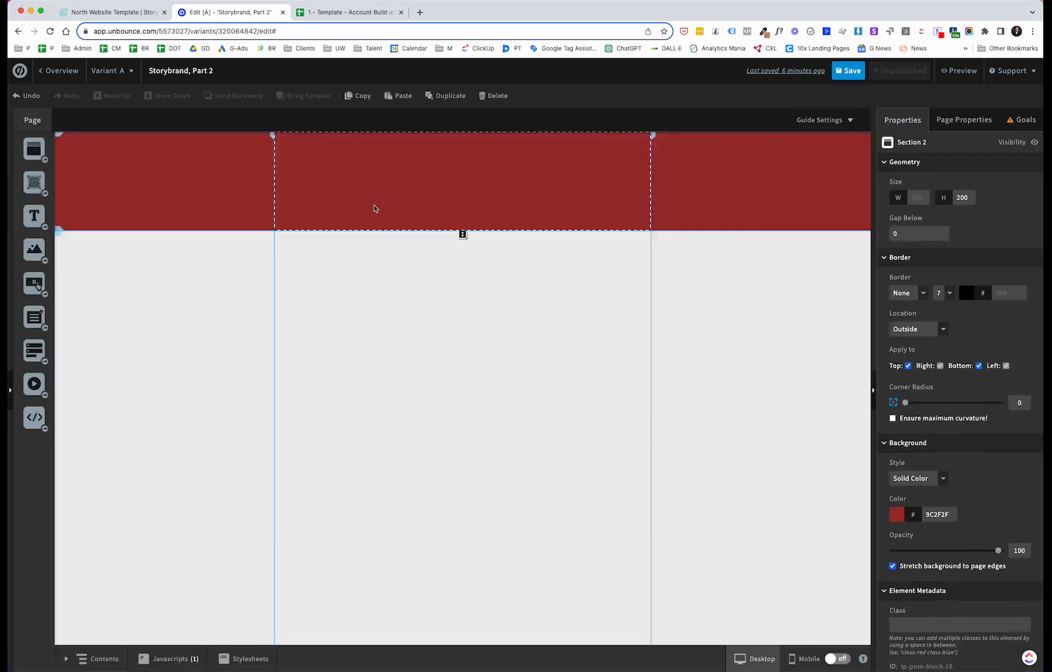
# Step: Reset the section's background colour to white, FFFFFF
pyautogui.click(896, 514)
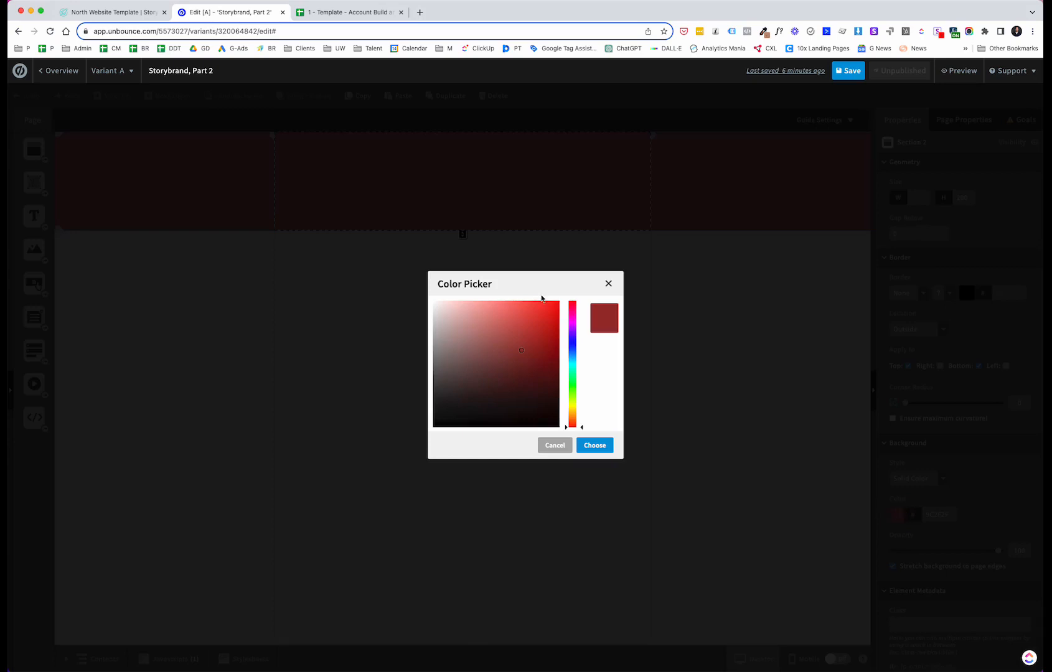
pyautogui.moveTo(521, 350); pyautogui.dragTo(431, 302)
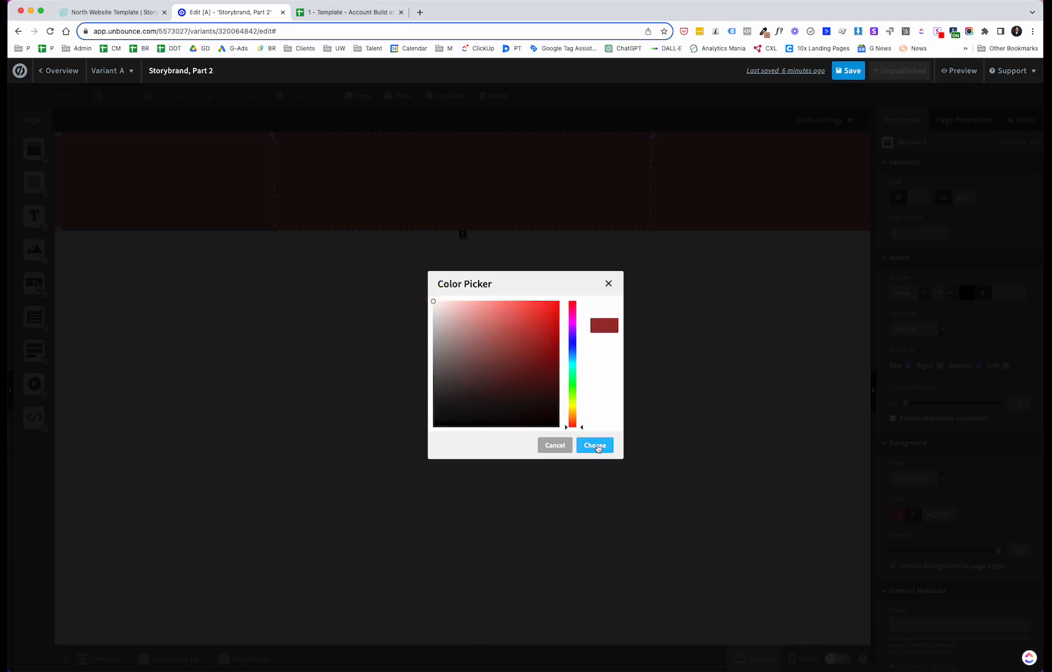
pyautogui.click(595, 445)
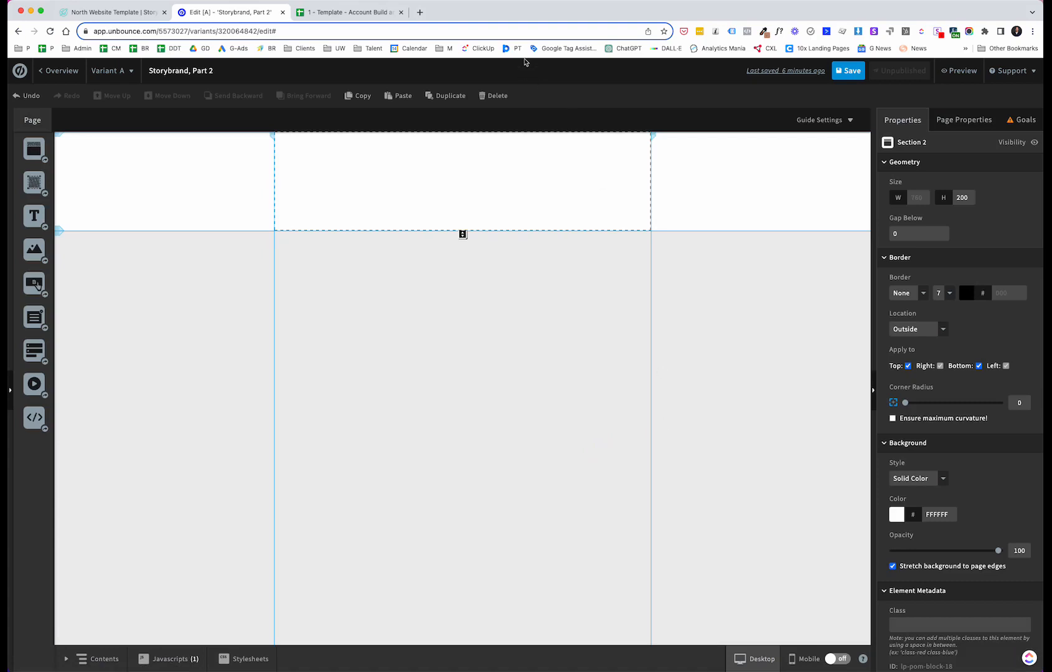
# Step: Compare with the North Template hero and stretch the section to about 547 px tall
pyautogui.click(112, 12)
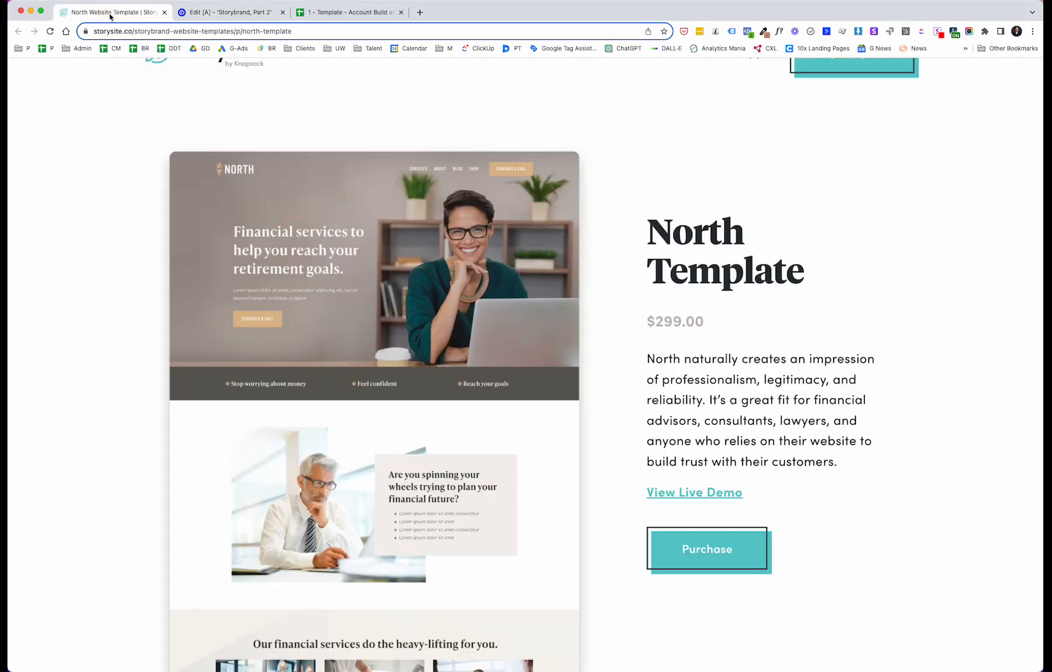
pyautogui.click(248, 13)
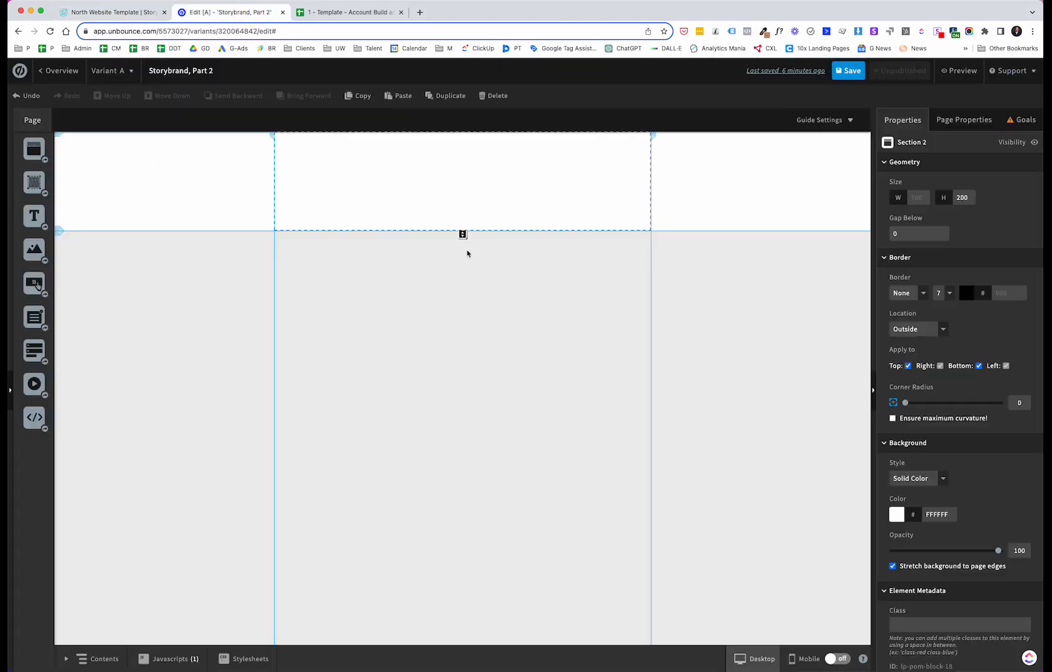
pyautogui.moveTo(463, 234); pyautogui.dragTo(463, 405)
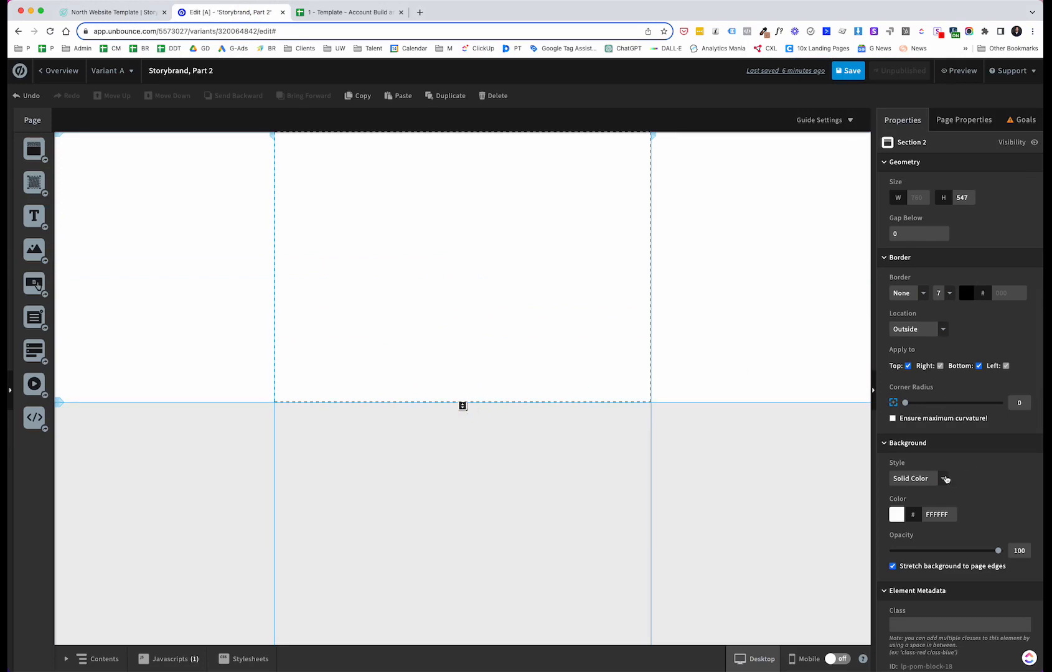
# Step: Set the section's background style to Image and choose the de06115f-f02a… picture from My Images
pyautogui.click(944, 478)
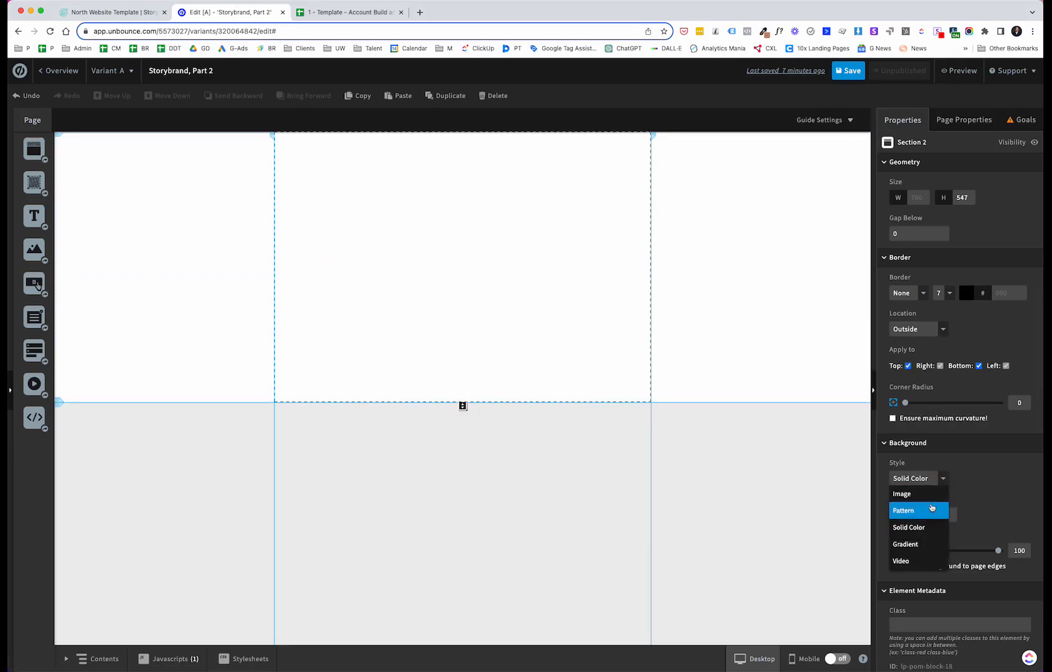
pyautogui.click(908, 493)
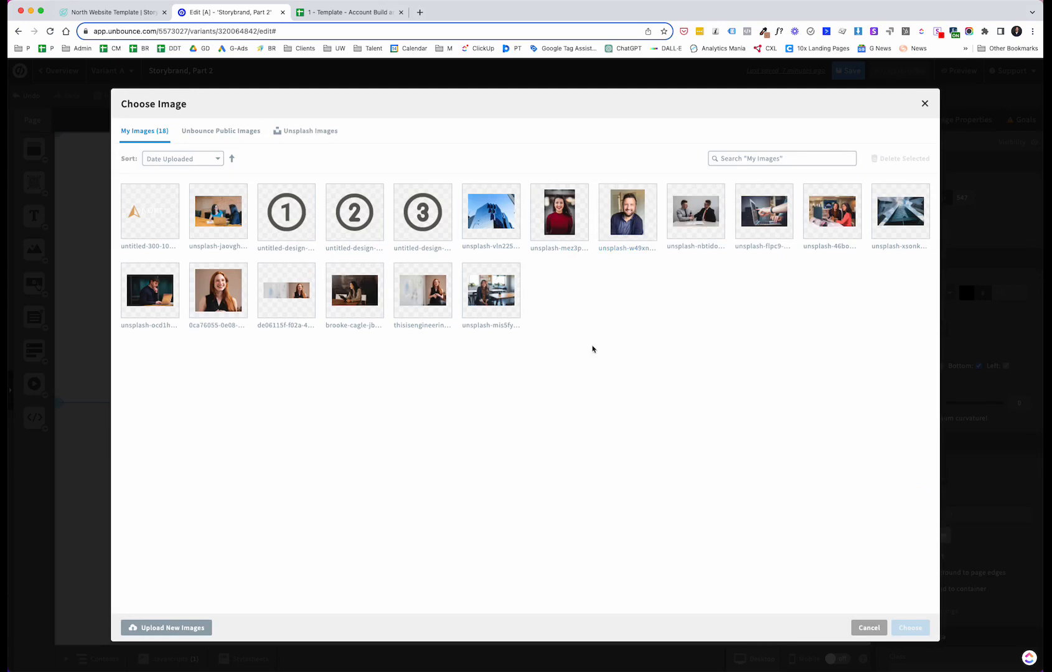
pyautogui.rightClick(290, 331)
pyautogui.press('Escape')
pyautogui.scroll(5, 361, 324)
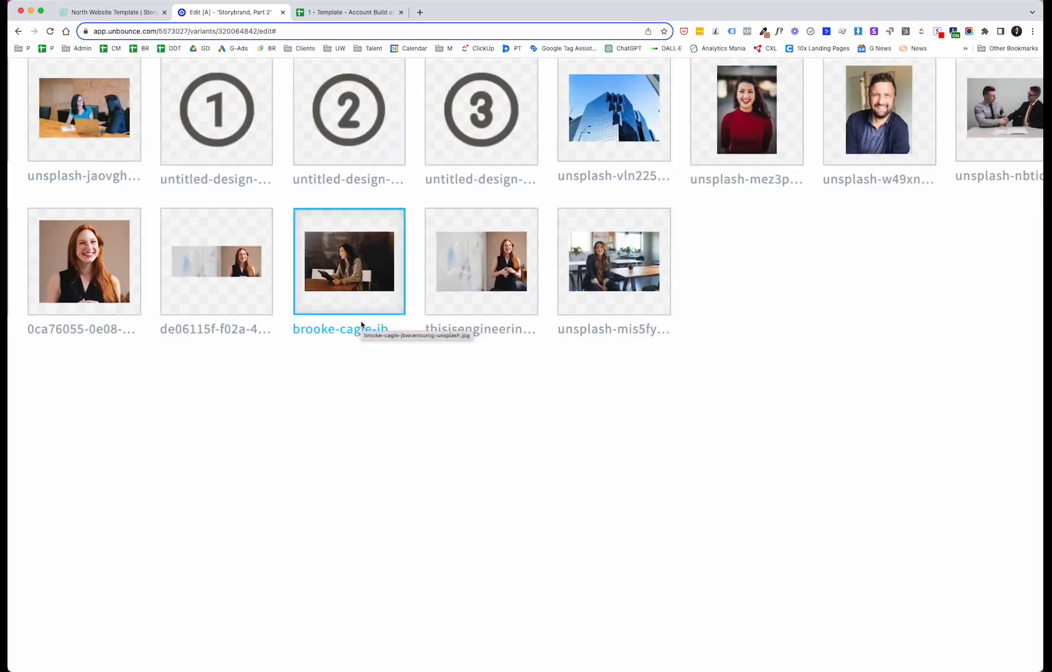
pyautogui.scroll(1, 361, 324)
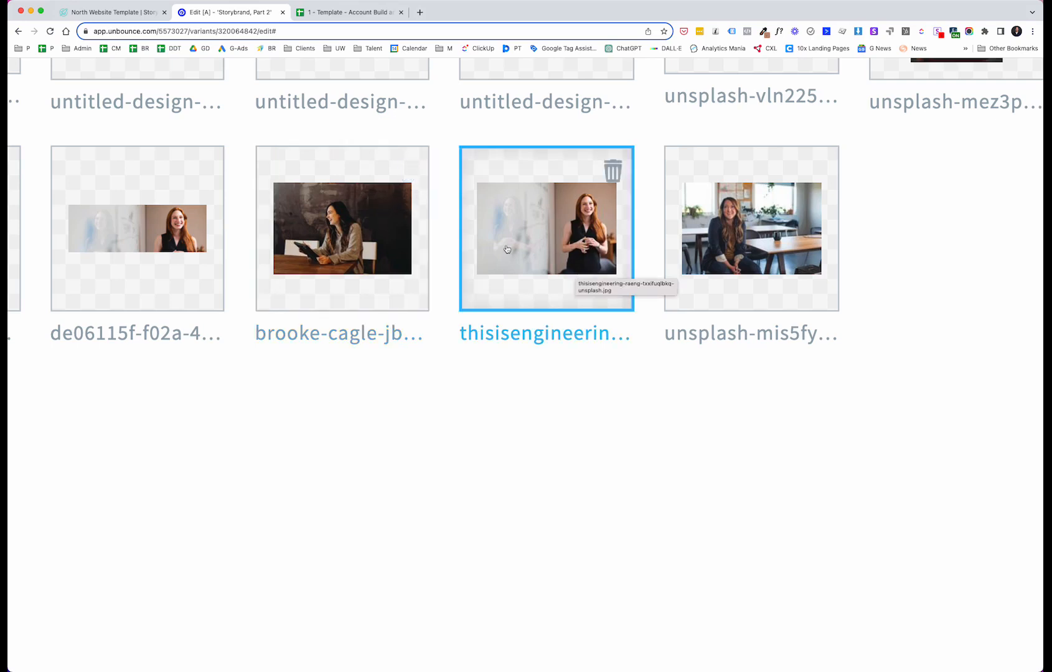
pyautogui.hscroll(-3, 141, 231)
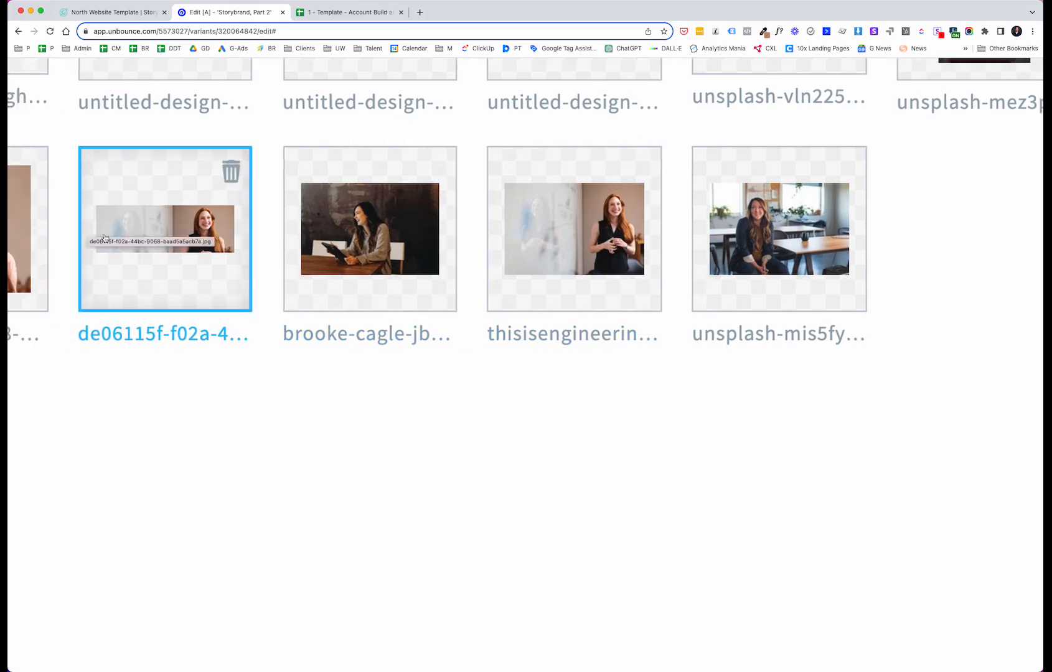
pyautogui.hscroll(-7, 140, 231)
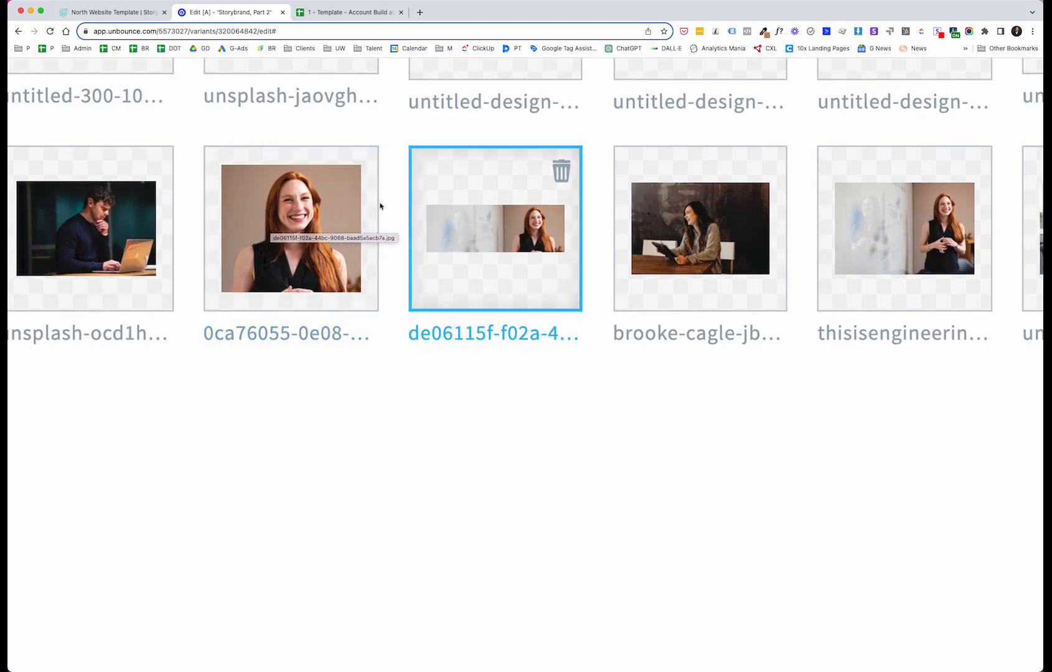
pyautogui.click(495, 221)
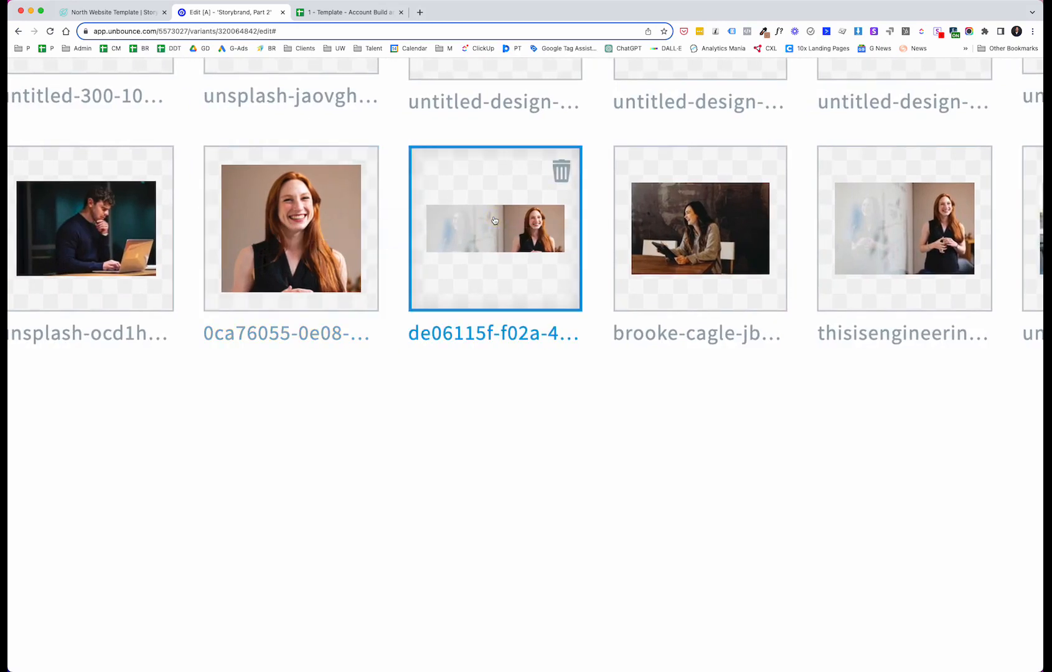
pyautogui.scroll(-4, 494, 220)
pyautogui.scroll(-5, 494, 220)
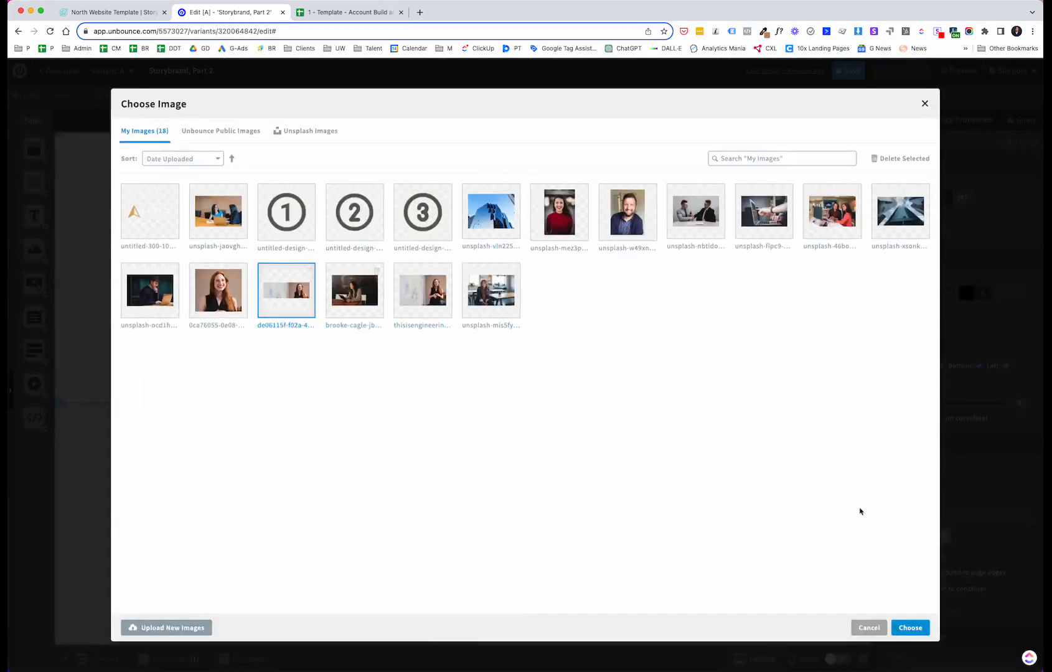
pyautogui.click(909, 628)
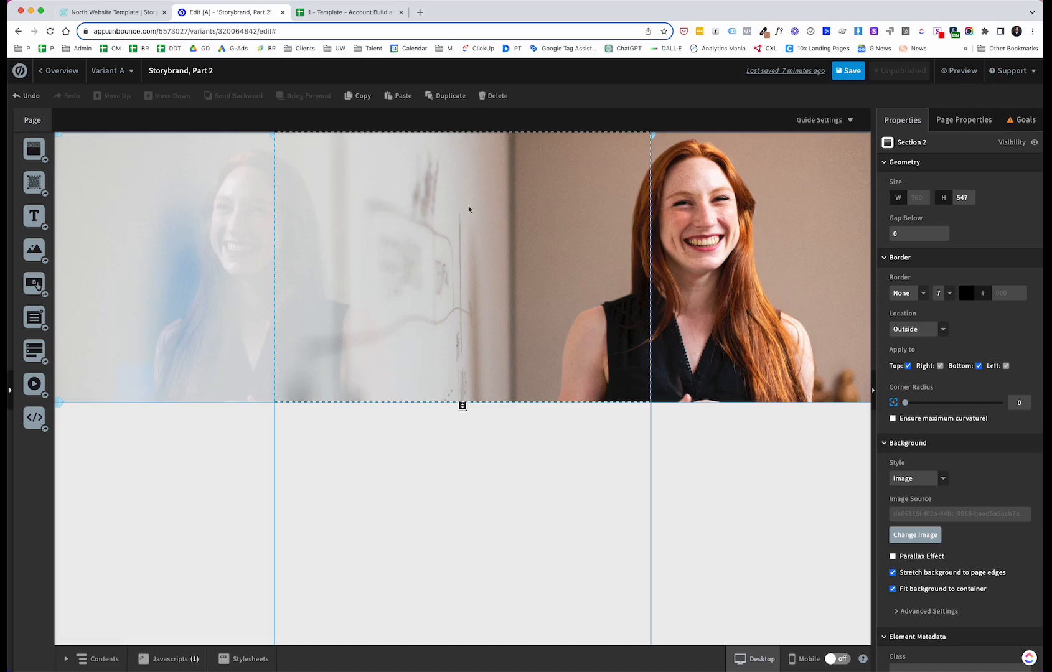
# Step: Add a text box to the hero section and replace its placeholder with 'Financial services to help you reach your retirement goals'
pyautogui.click(123, 12)
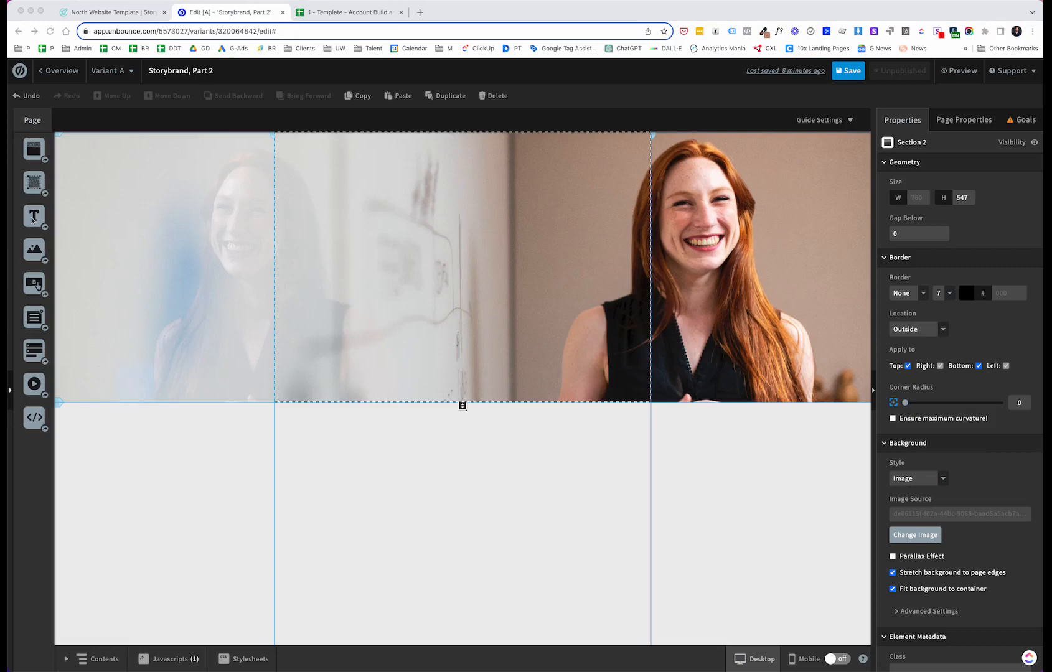
pyautogui.moveTo(35, 218); pyautogui.dragTo(346, 227)
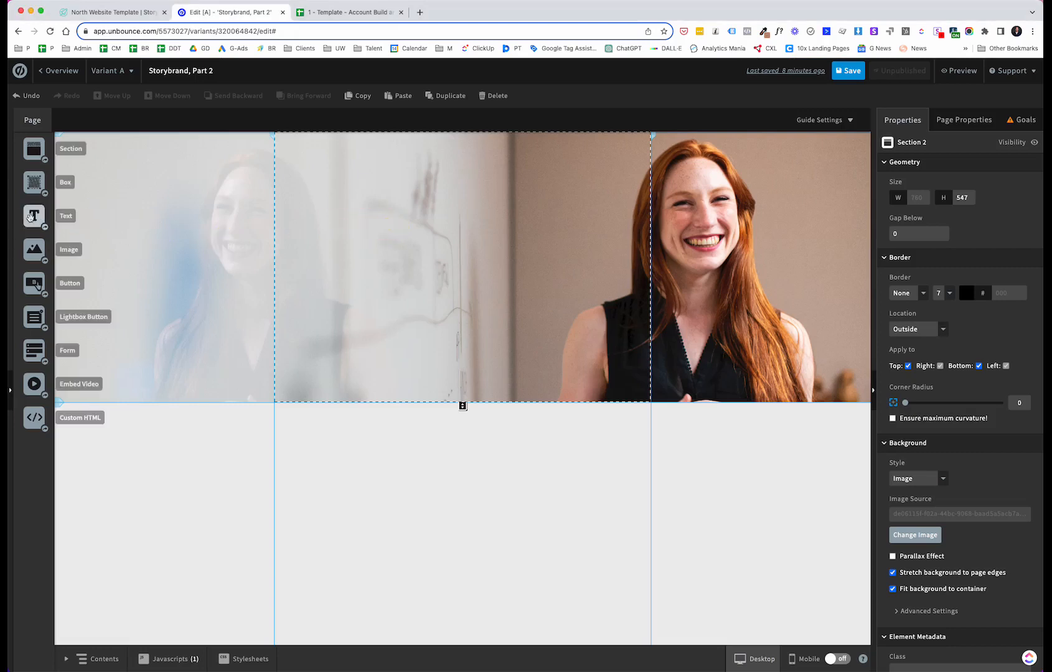
pyautogui.moveTo(34, 216); pyautogui.dragTo(353, 199)
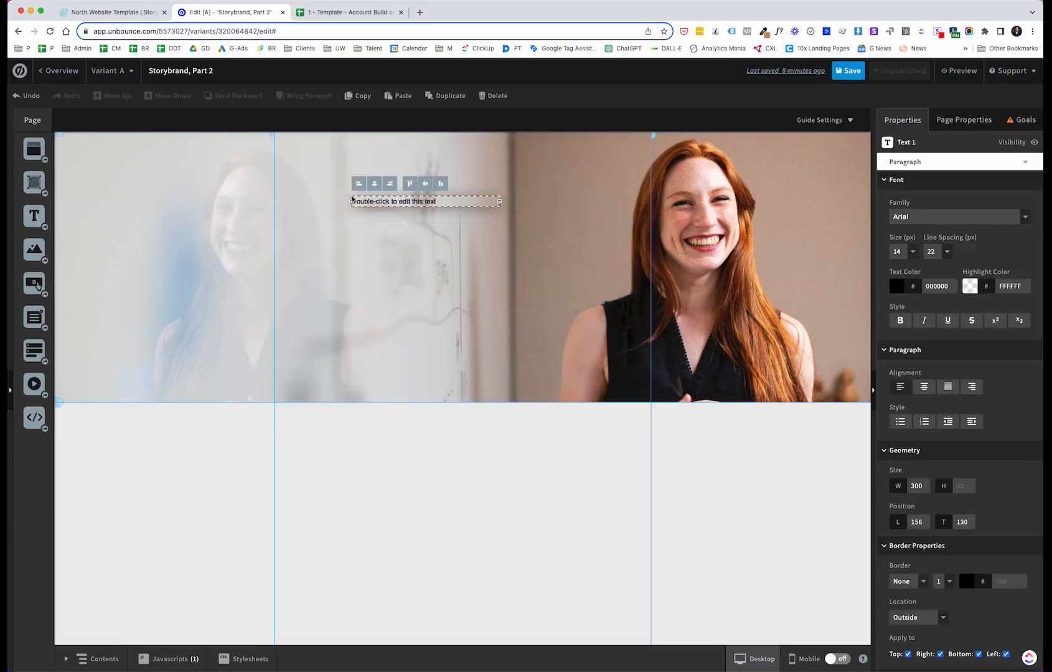
pyautogui.doubleClick(416, 202)
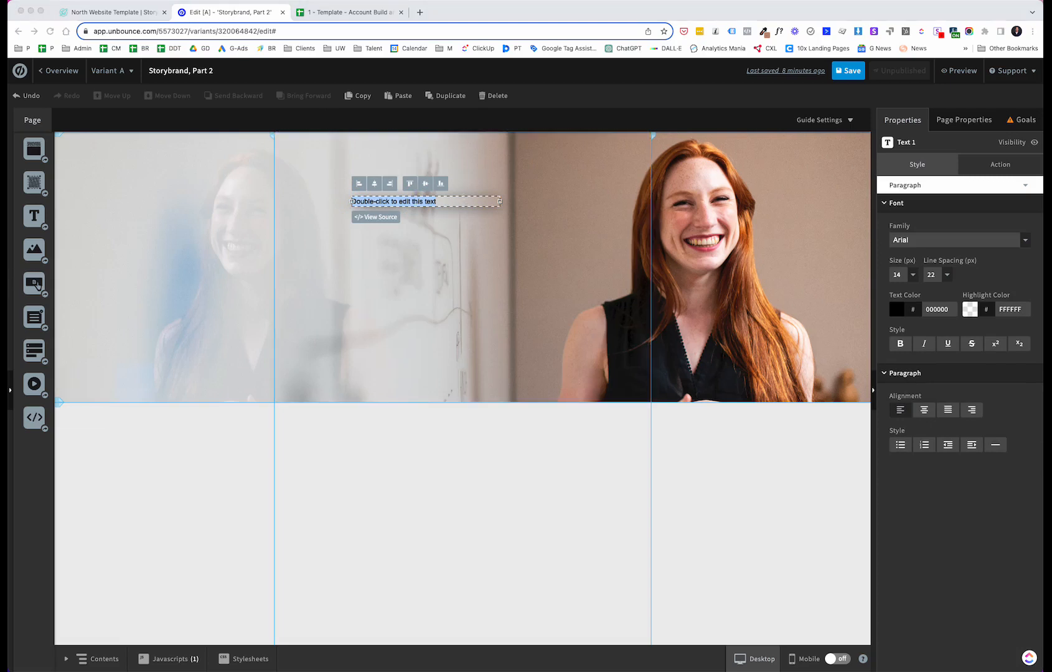
pyautogui.click(425, 201)
pyautogui.moveTo(438, 201); pyautogui.dragTo(350, 200)
pyautogui.write('Financial services to help you reach your retirement goals')
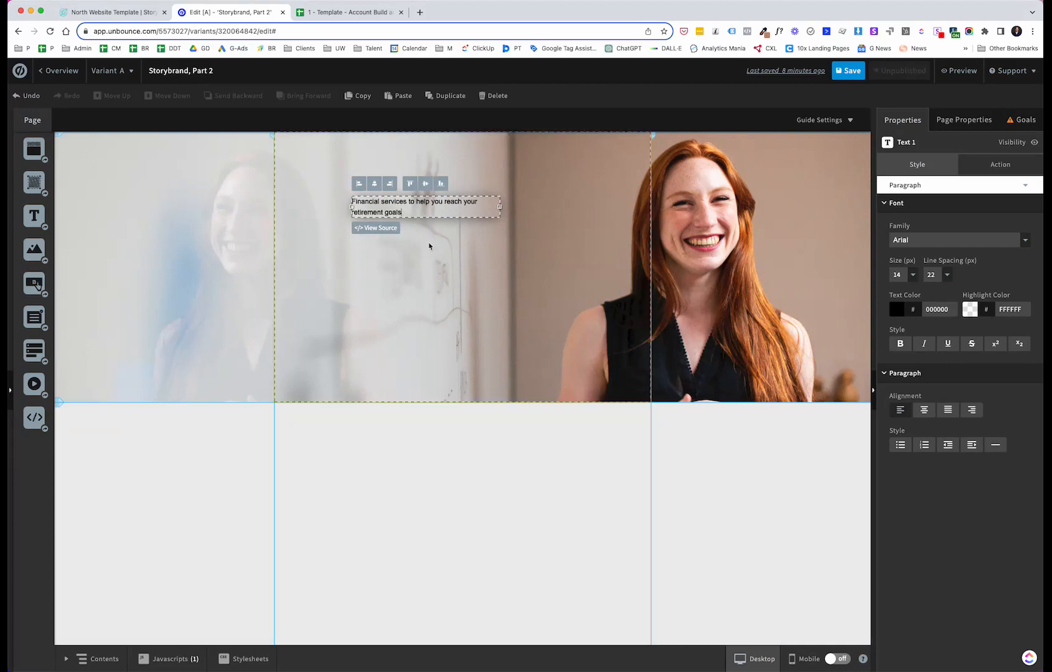
# Step: With the text box selected, add the Roboto font family to the page's available fonts
pyautogui.click(434, 261)
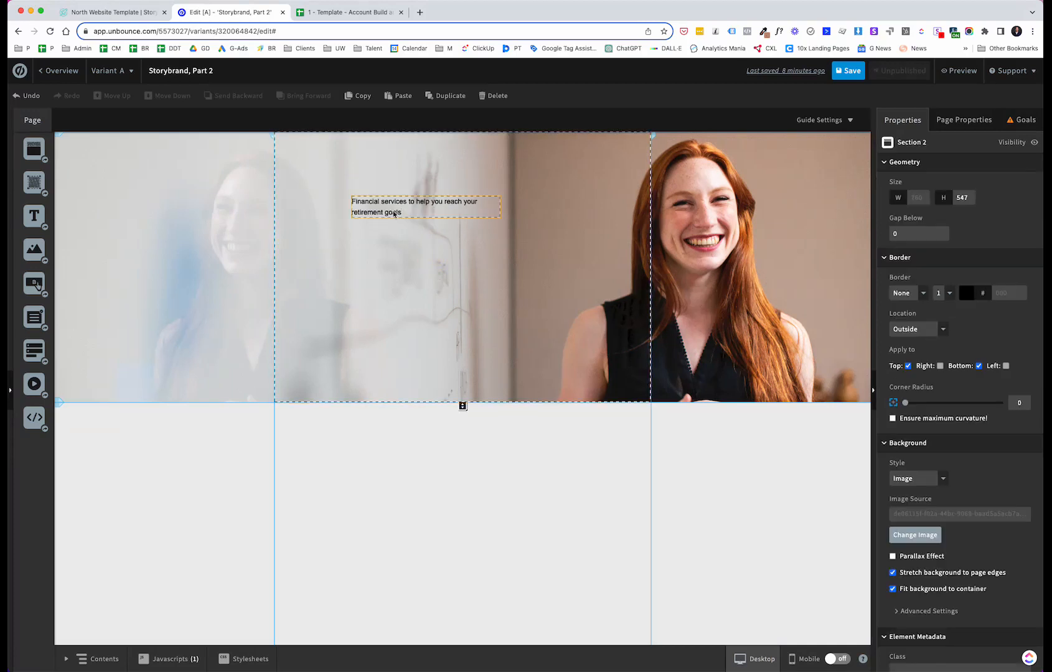
pyautogui.click(394, 214)
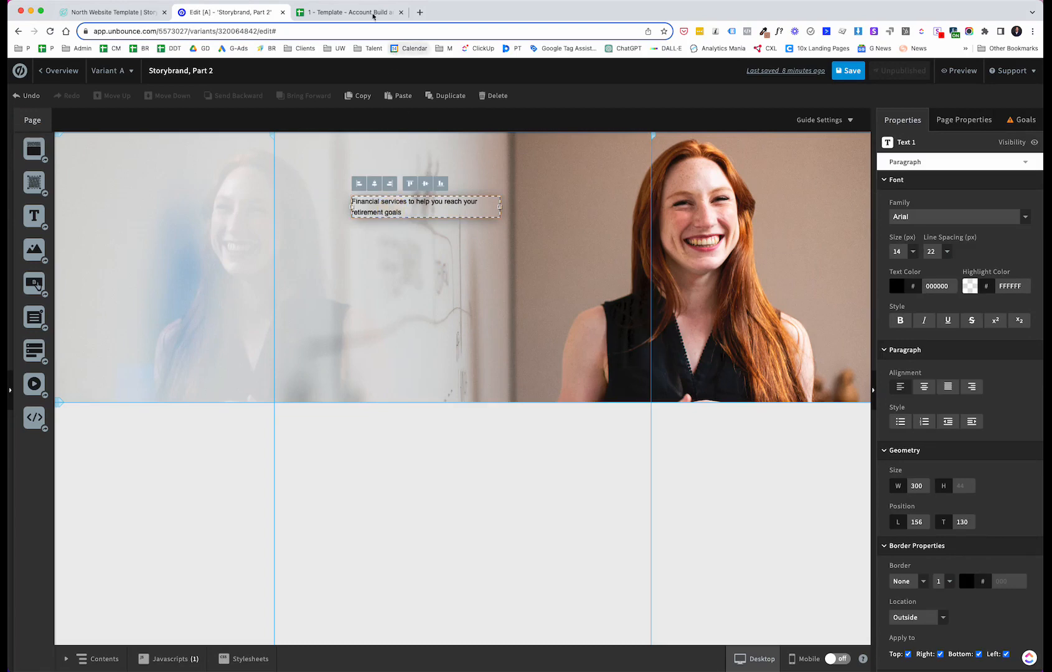
pyautogui.click(352, 11)
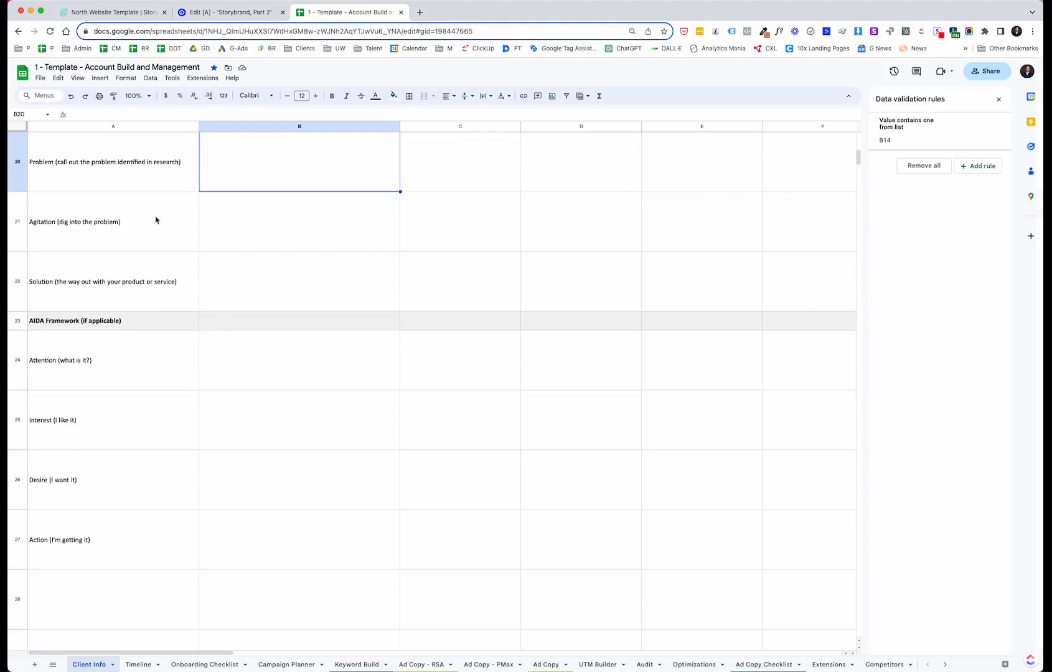
pyautogui.click(252, 13)
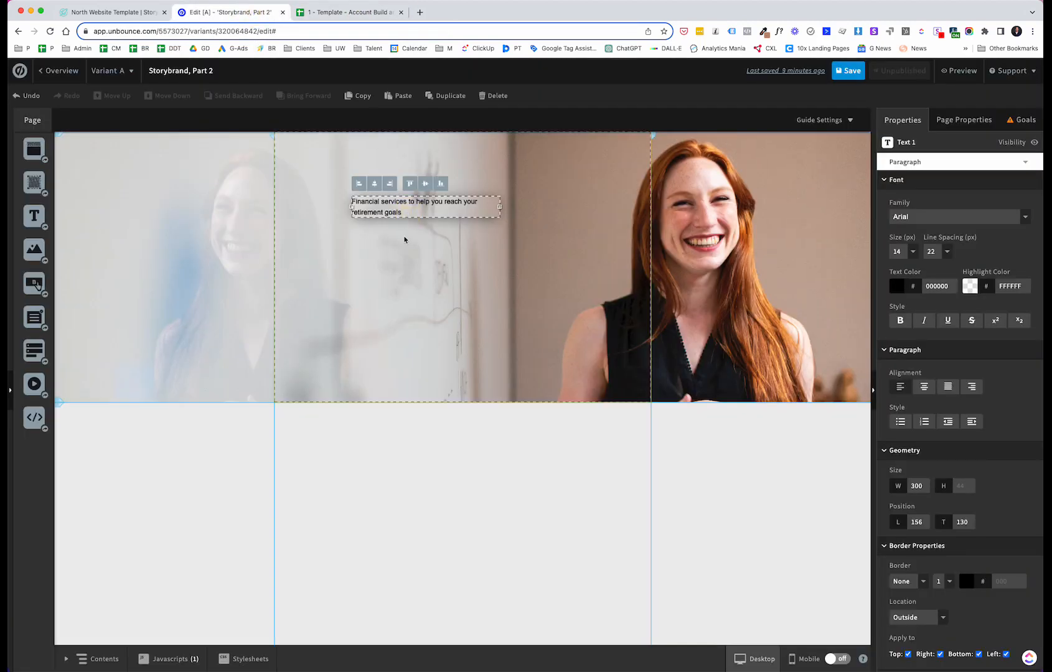
pyautogui.click(404, 237)
pyautogui.click(395, 217)
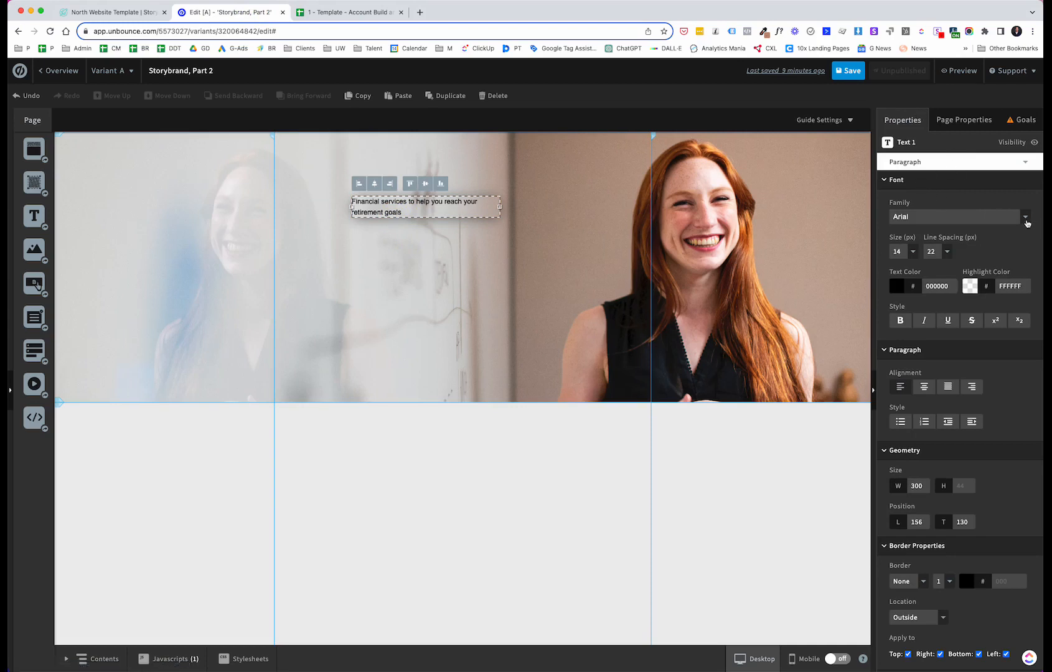
pyautogui.click(1025, 217)
pyautogui.scroll(-5, 974, 251)
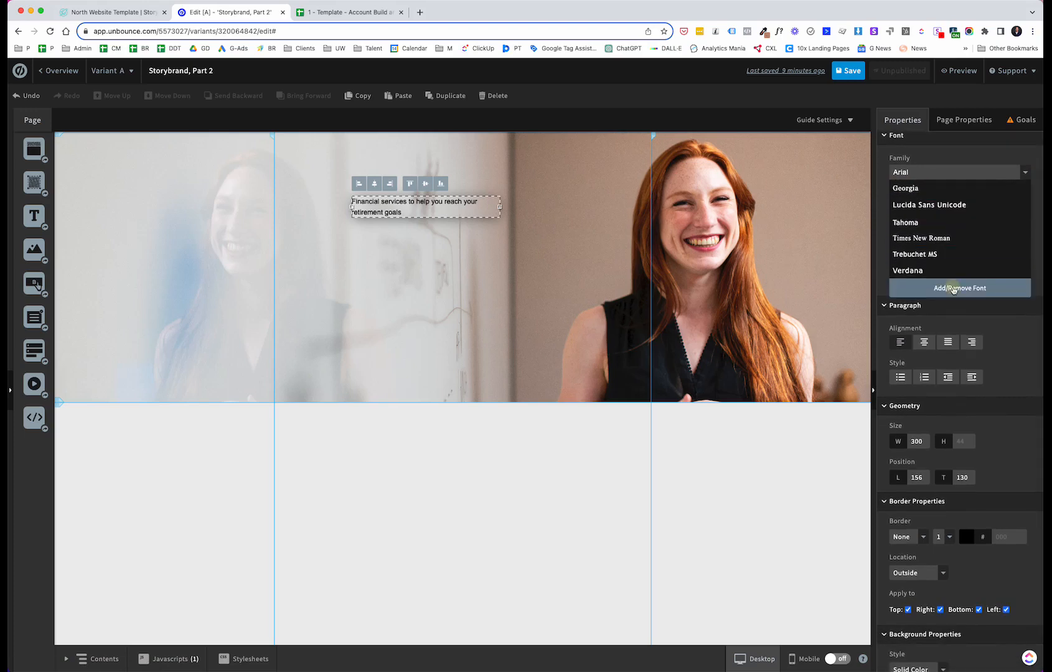
pyautogui.click(954, 288)
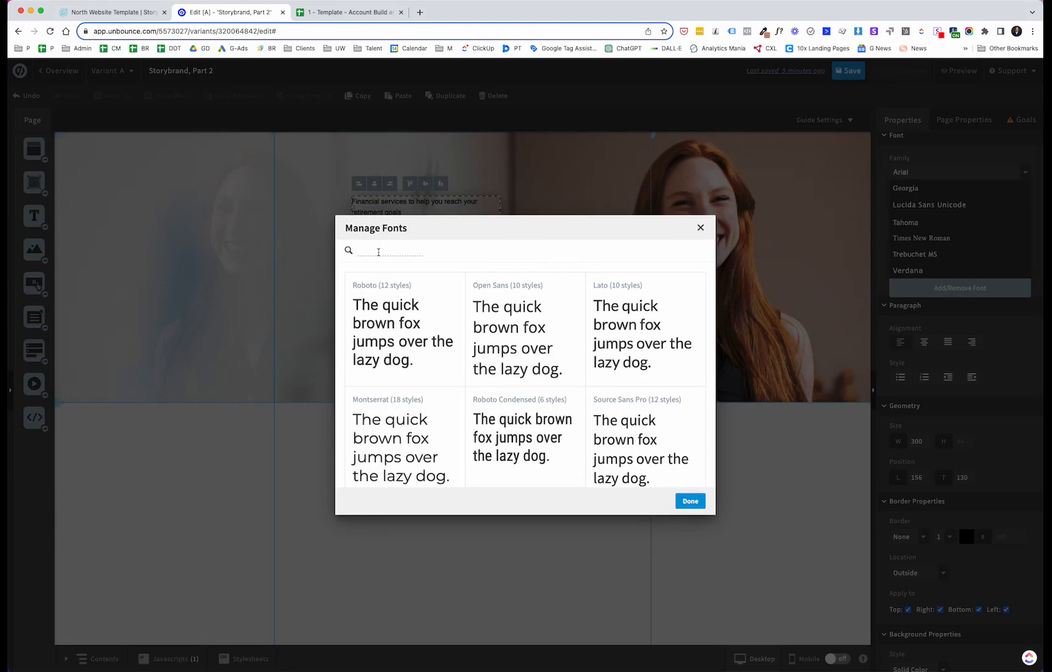
pyautogui.moveTo(382, 306)
pyautogui.click(383, 312)
pyautogui.click(458, 279)
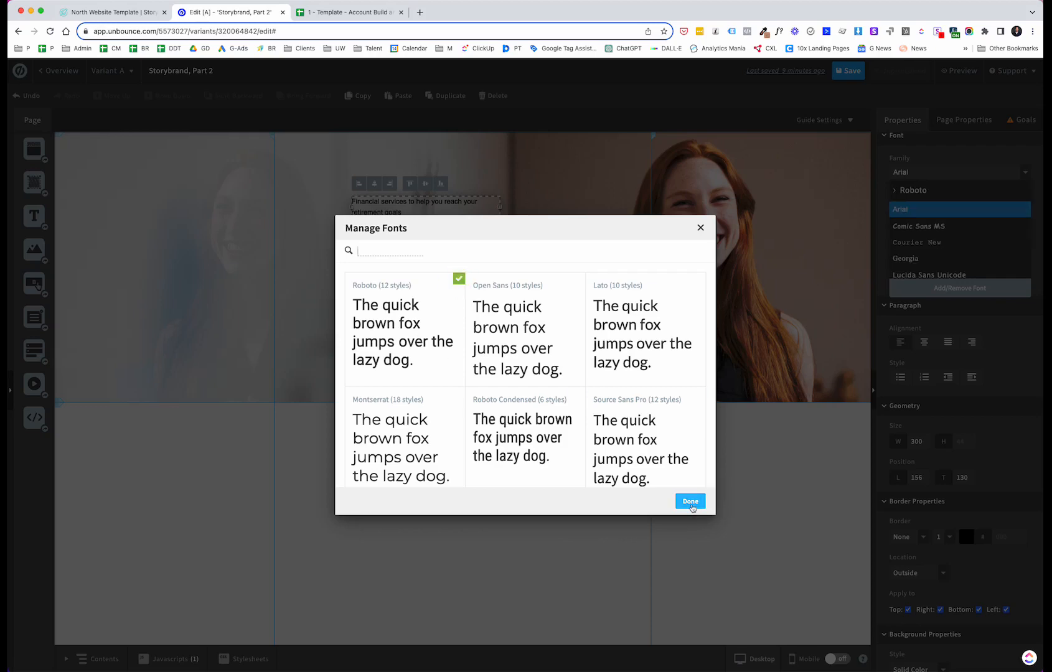
pyautogui.click(690, 501)
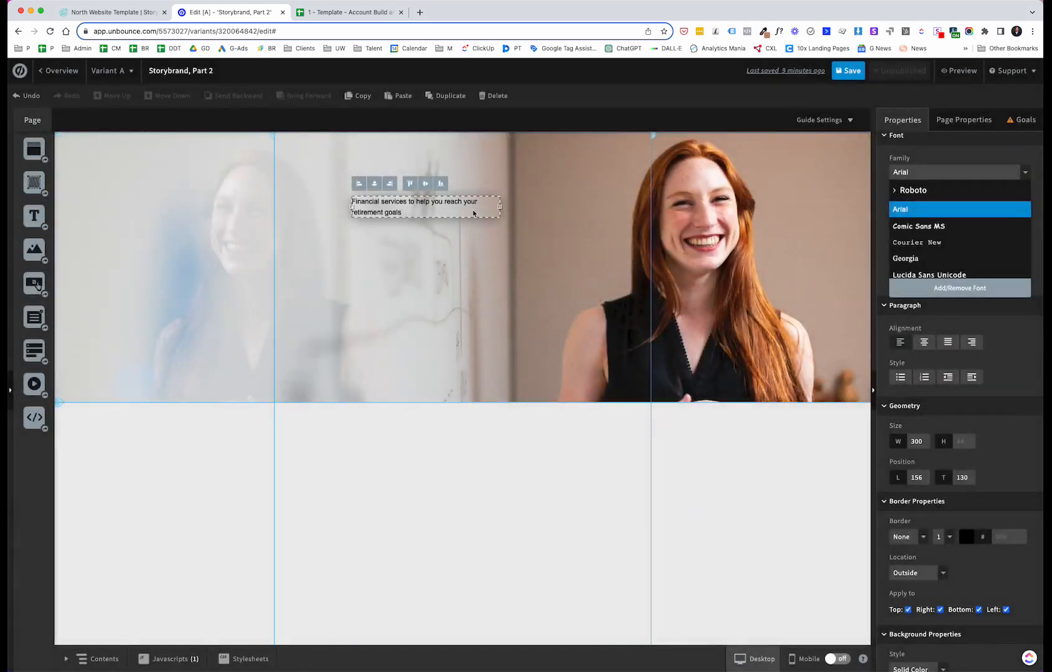
# Step: Set the headline's font to Roboto Medium
pyautogui.click(892, 191)
pyautogui.scroll(-2, 955, 206)
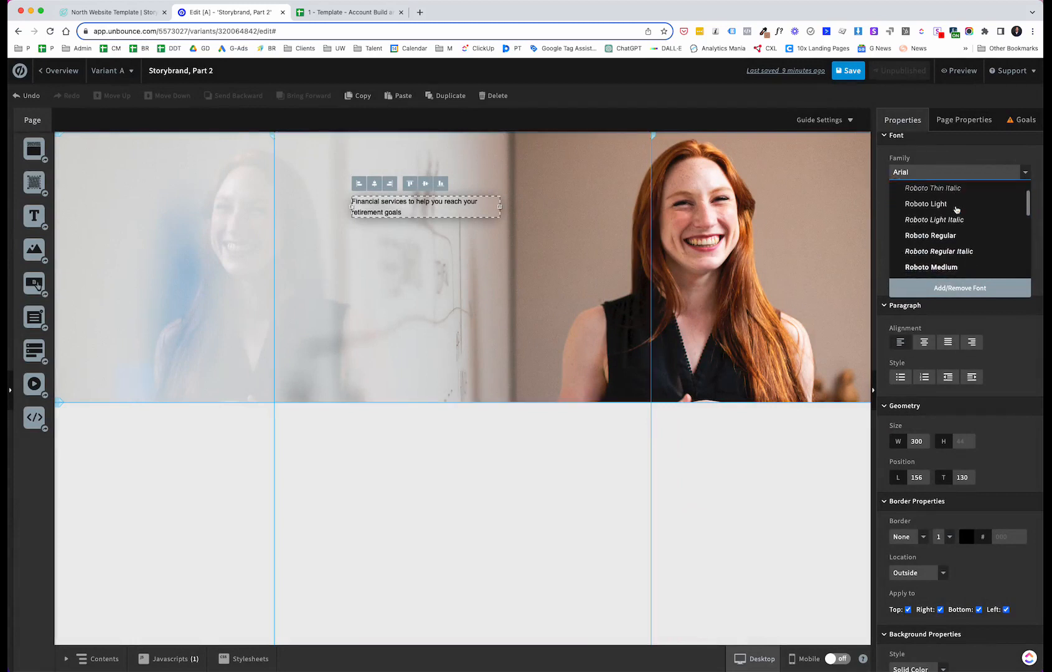
pyautogui.click(940, 265)
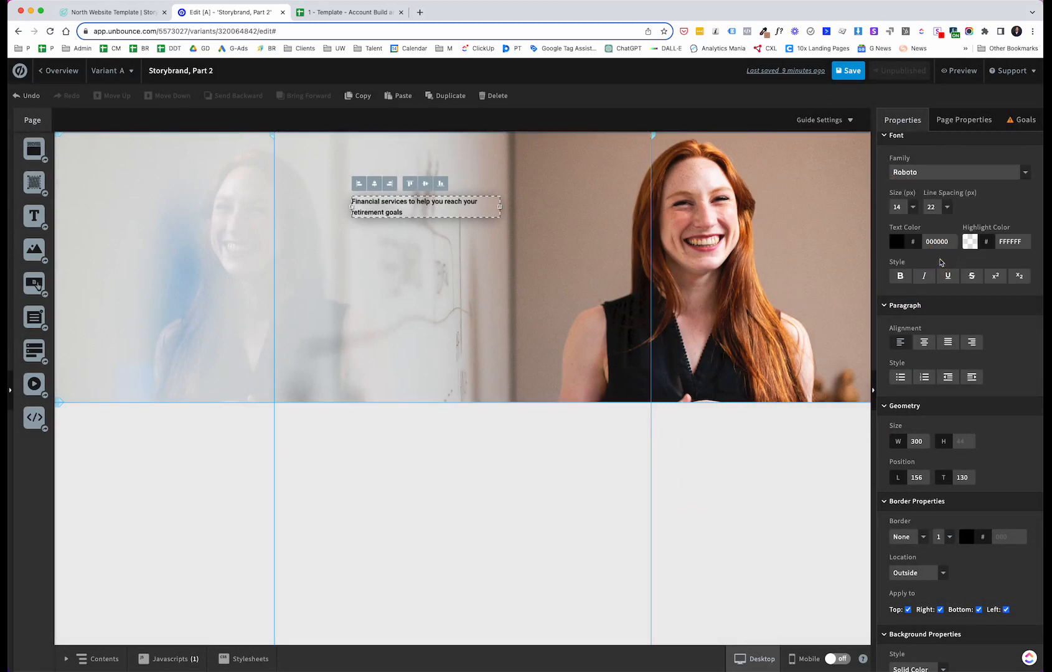
# Step: Set the headline's font size to 72 px
pyautogui.click(912, 208)
pyautogui.scroll(-3, 903, 261)
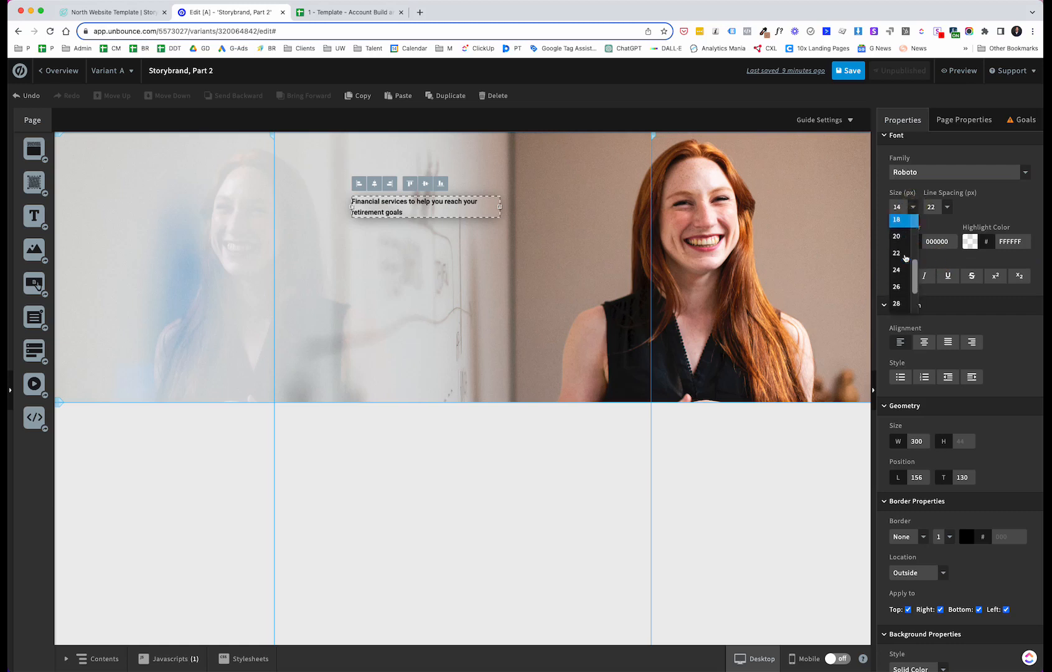
pyautogui.click(905, 287)
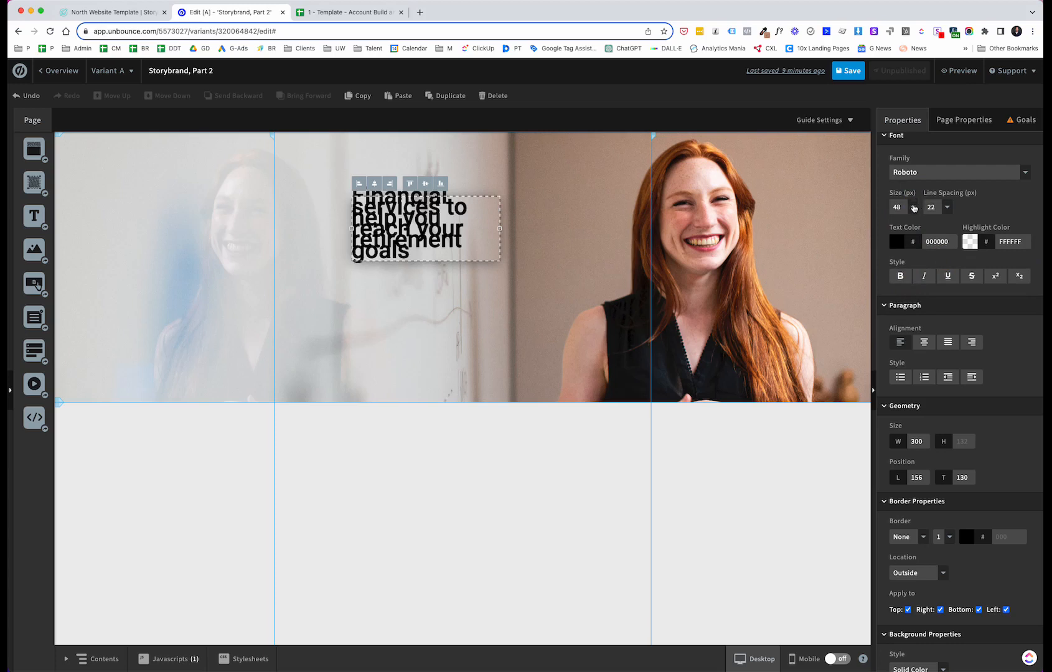
pyautogui.click(913, 206)
pyautogui.click(895, 304)
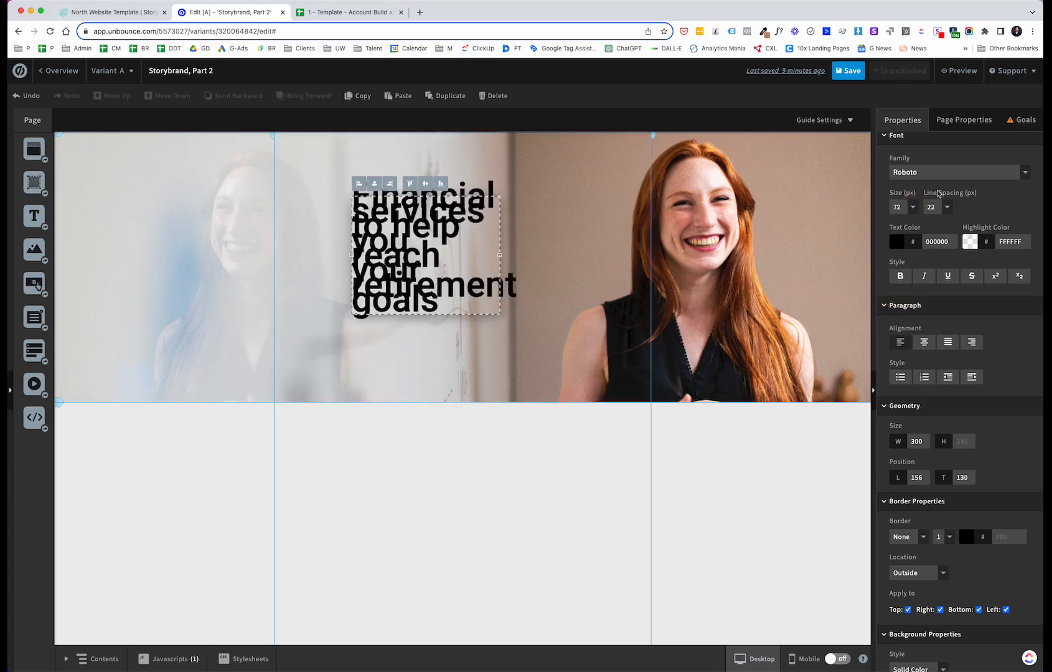
# Step: Set the headline's line spacing to 58 px
pyautogui.click(947, 207)
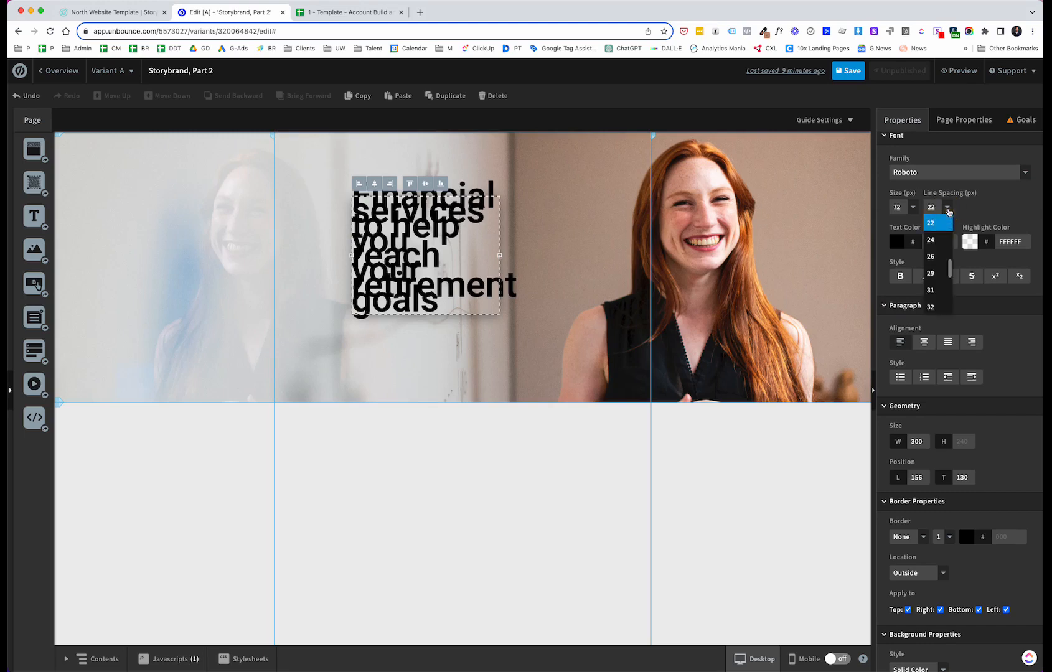
pyautogui.scroll(-3, 938, 261)
pyautogui.scroll(-5, 939, 252)
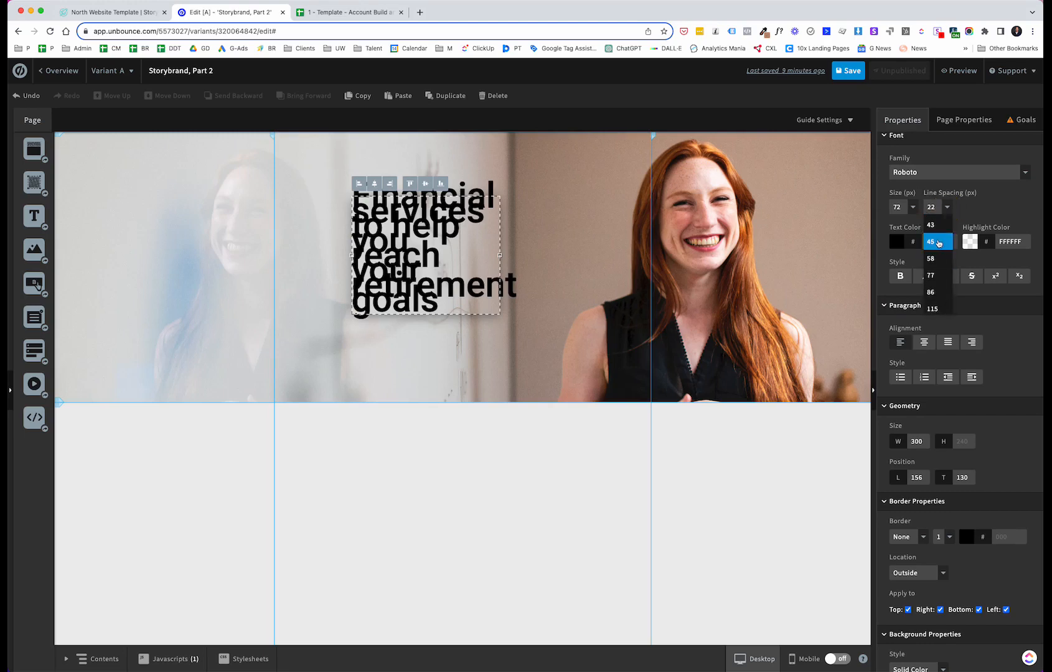
pyautogui.click(934, 242)
pyautogui.click(947, 208)
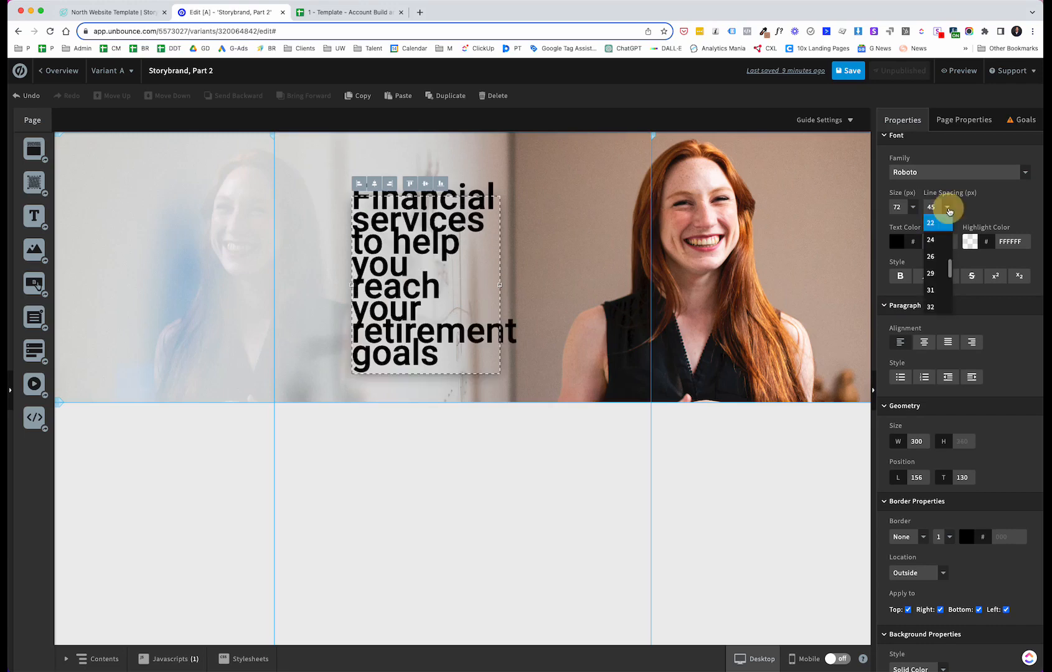
pyautogui.scroll(3, 937, 264)
pyautogui.scroll(-3, 936, 270)
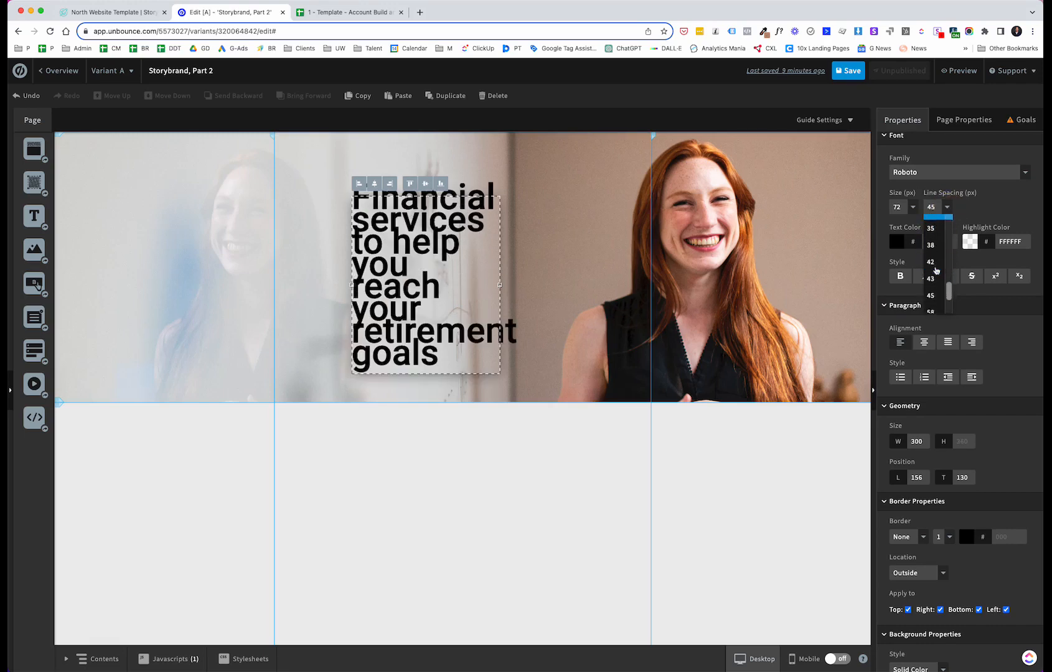
pyautogui.click(936, 269)
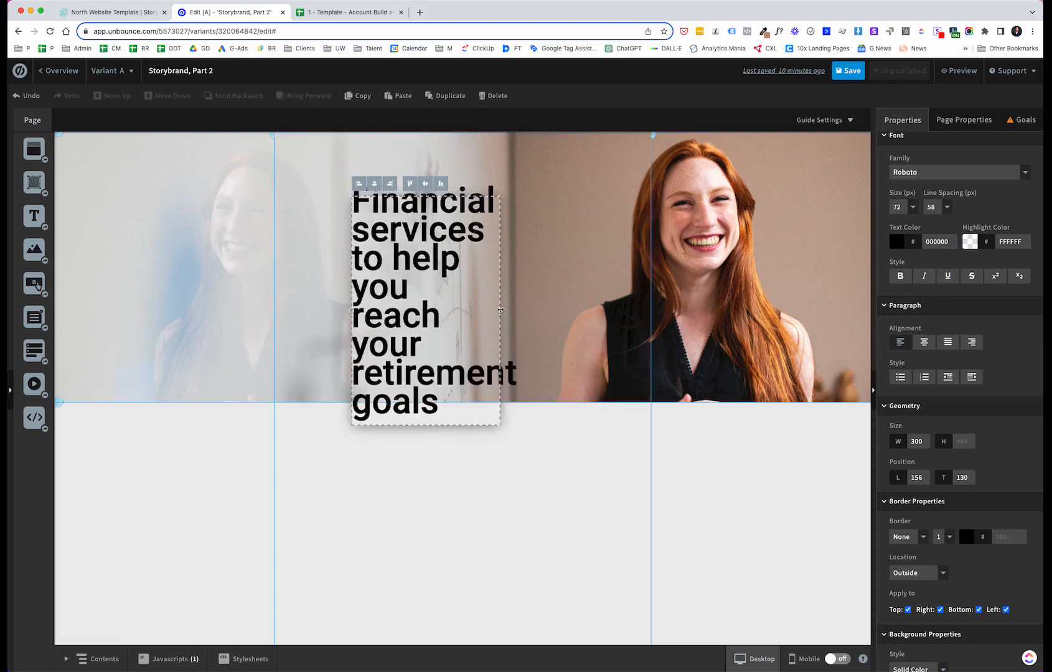
# Step: Widen the headline to about 587 px, move it to about left 21, top 98, and compare with the North Template
pyautogui.moveTo(500, 310); pyautogui.dragTo(641, 287)
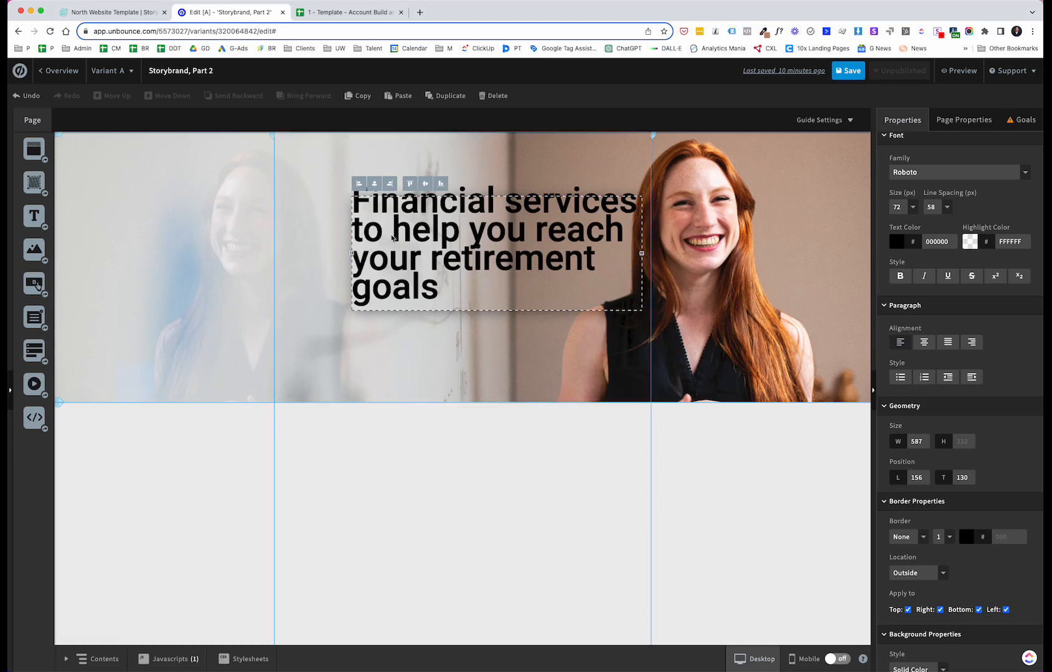
pyautogui.moveTo(403, 229); pyautogui.dragTo(336, 213)
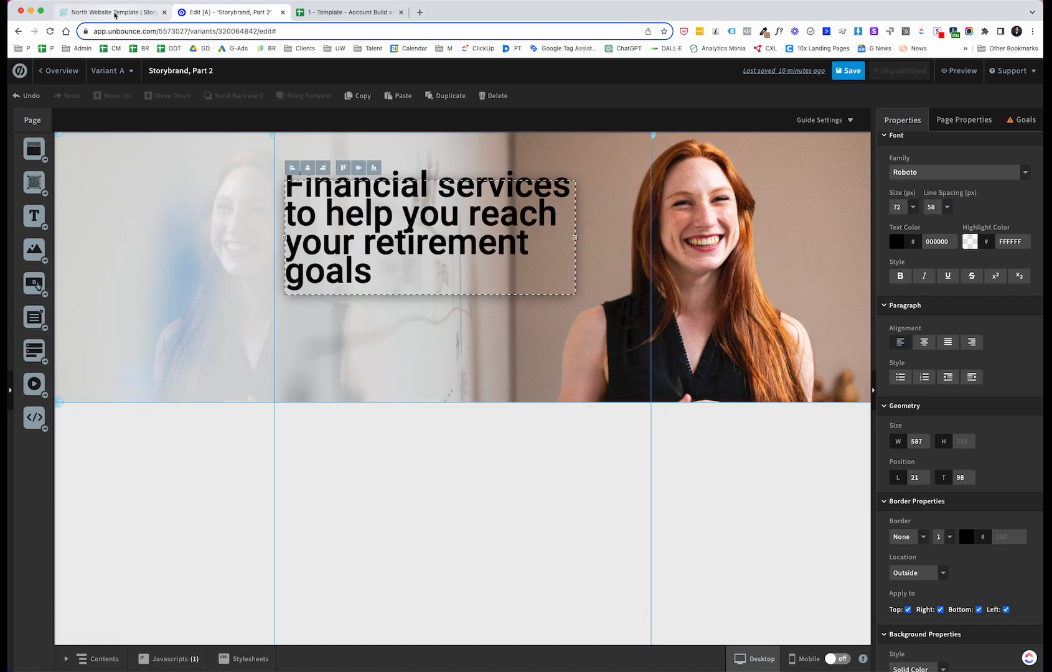
pyautogui.click(115, 13)
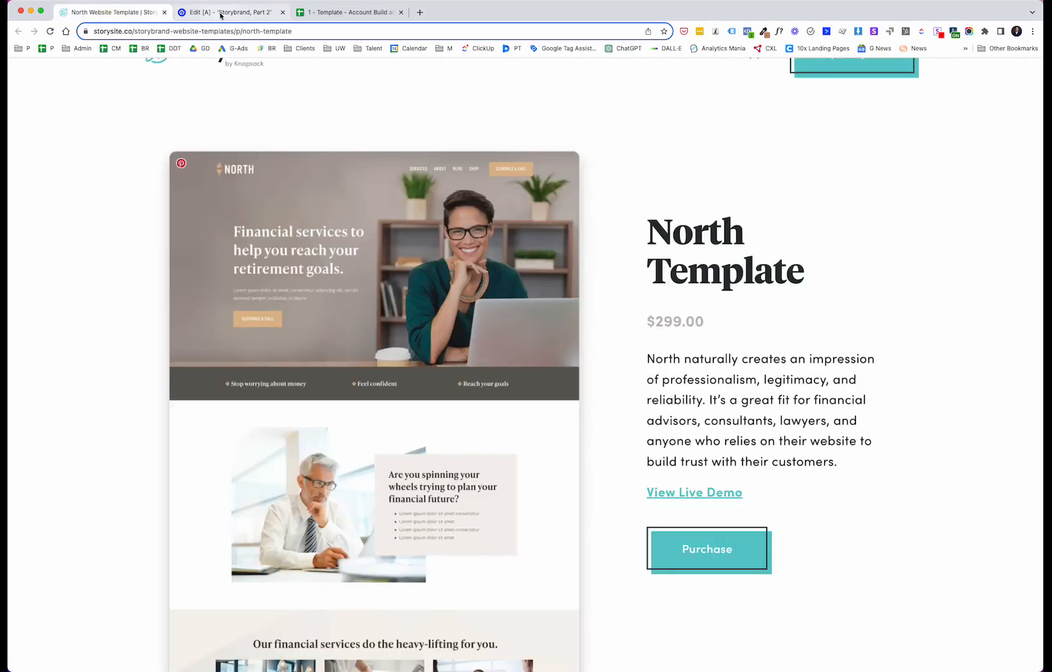
# Step: Try headline font sizes of 48 px and 36 px, then return it to 72 px
pyautogui.click(221, 14)
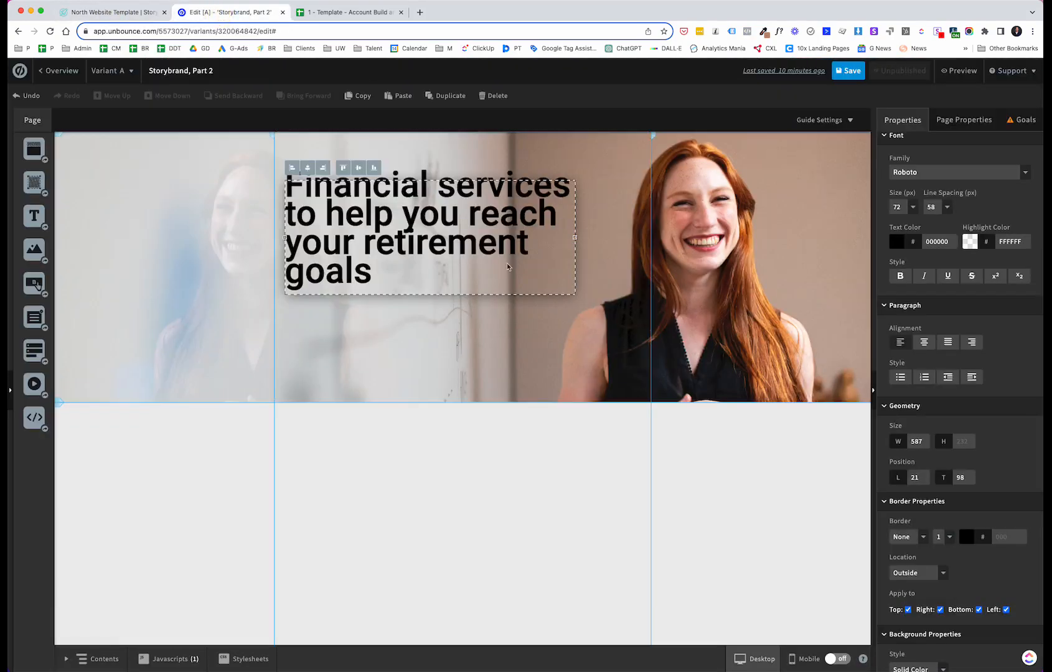
pyautogui.click(894, 208)
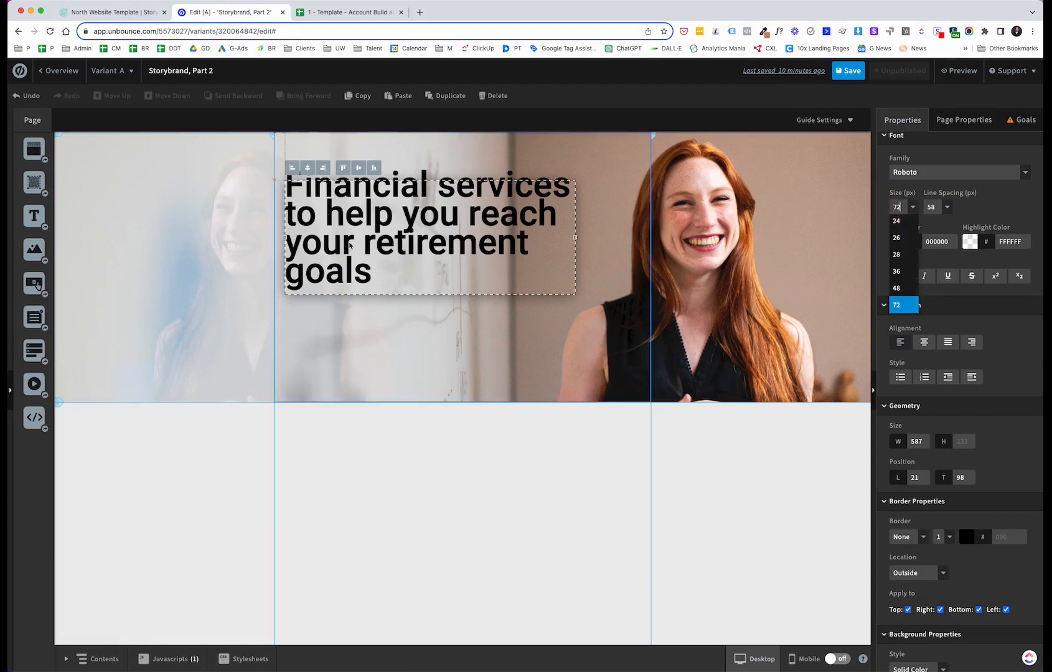
pyautogui.click(811, 242)
pyautogui.click(913, 209)
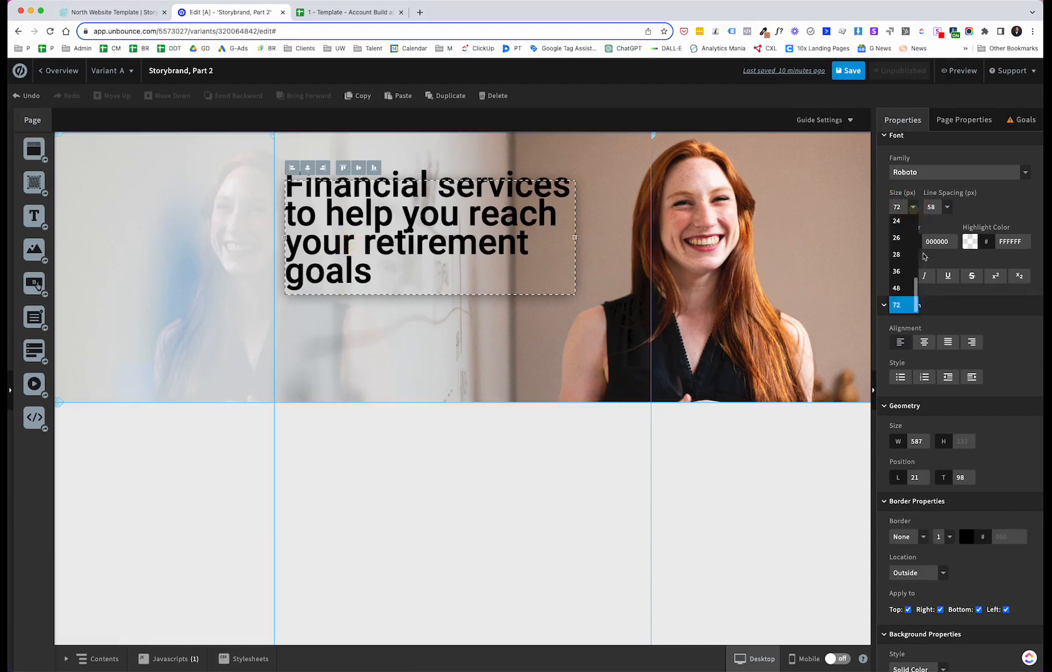
pyautogui.click(906, 285)
pyautogui.click(895, 205)
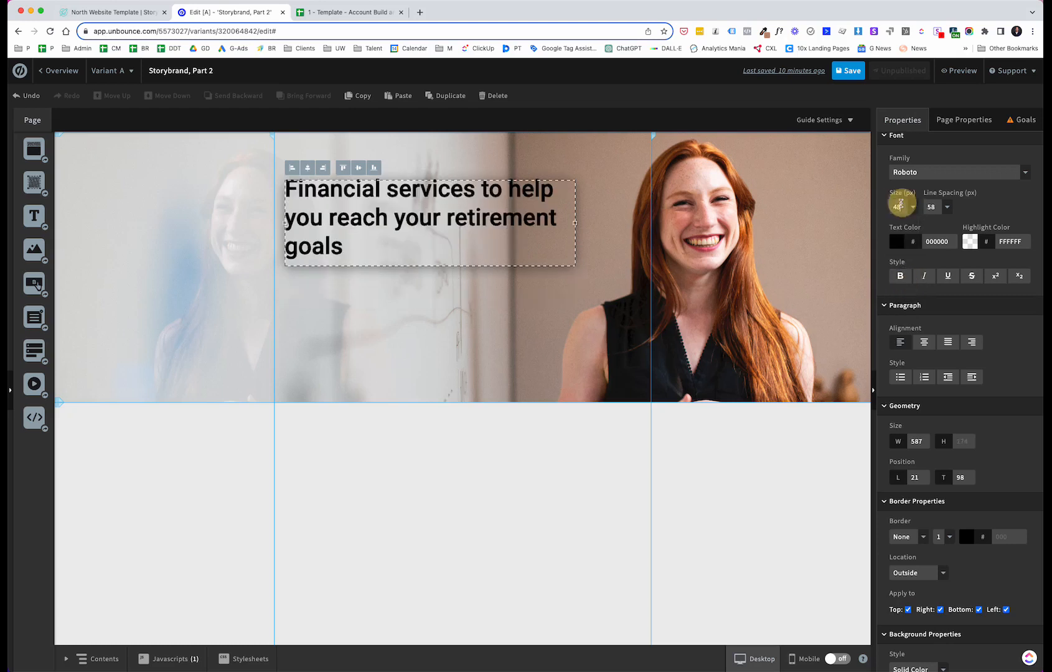
pyautogui.write('6')
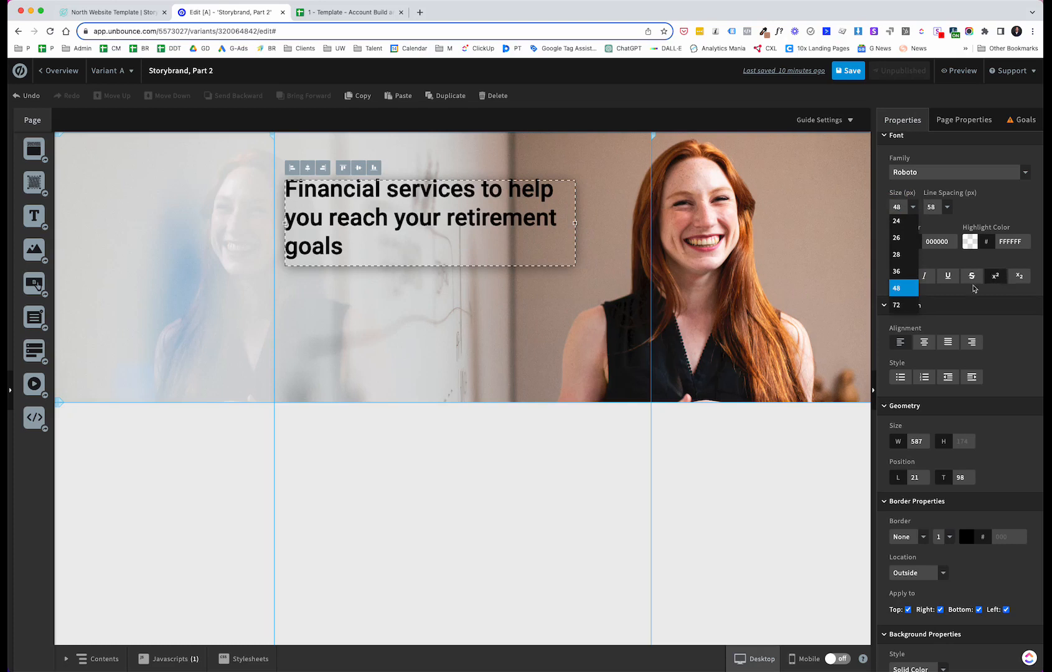
pyautogui.click(896, 271)
pyautogui.click(894, 207)
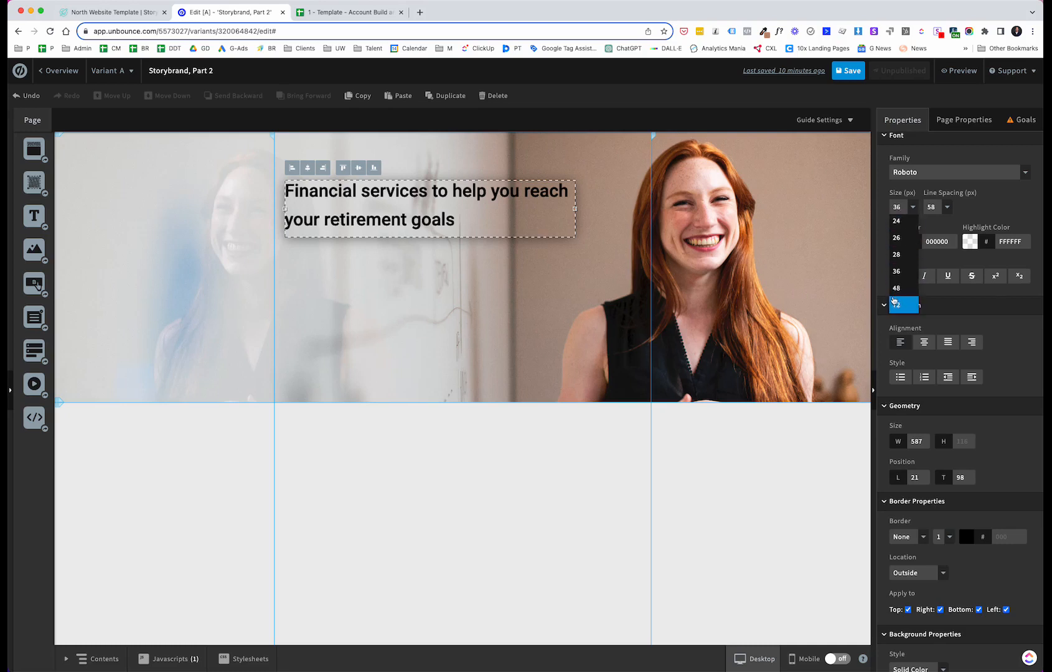
pyautogui.click(895, 305)
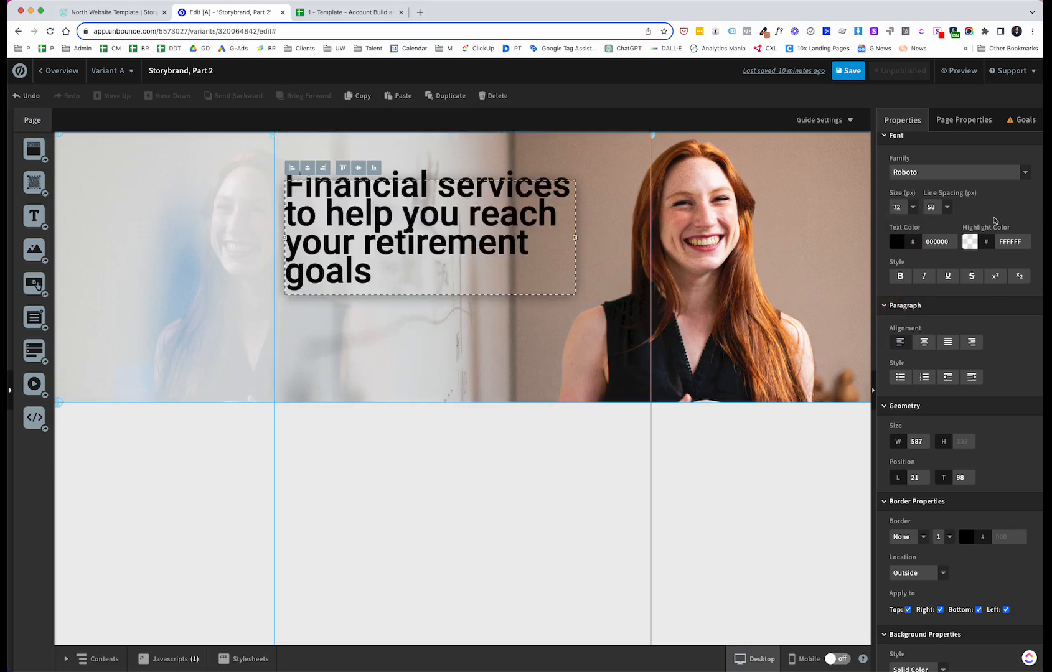
# Step: Set the headline's line spacing to 77 px and widen the headline to about 712 px
pyautogui.click(947, 209)
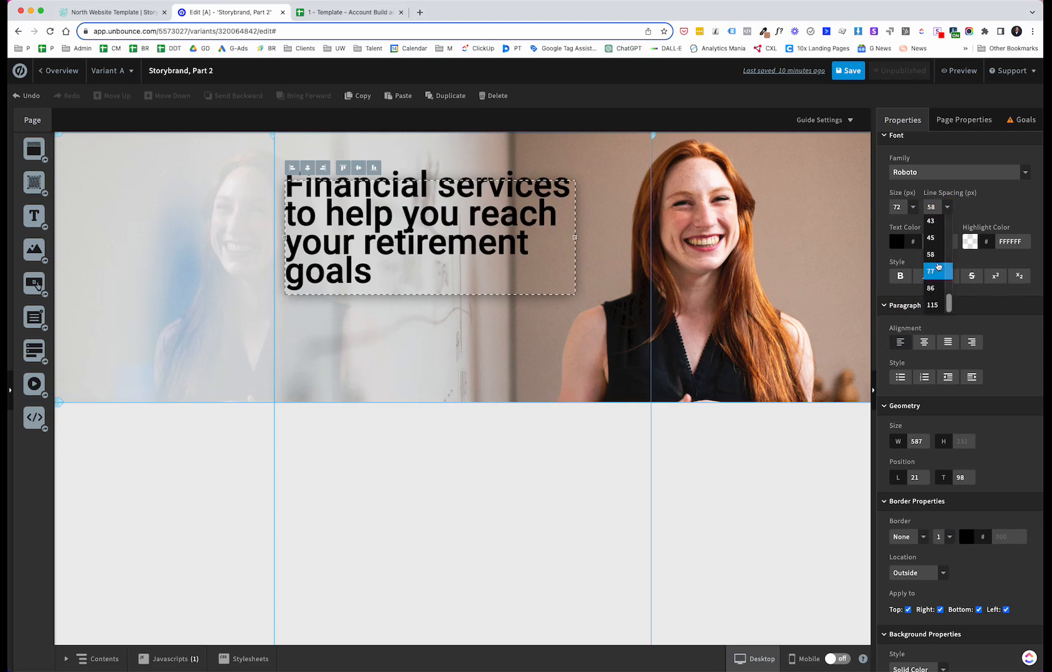
pyautogui.click(934, 271)
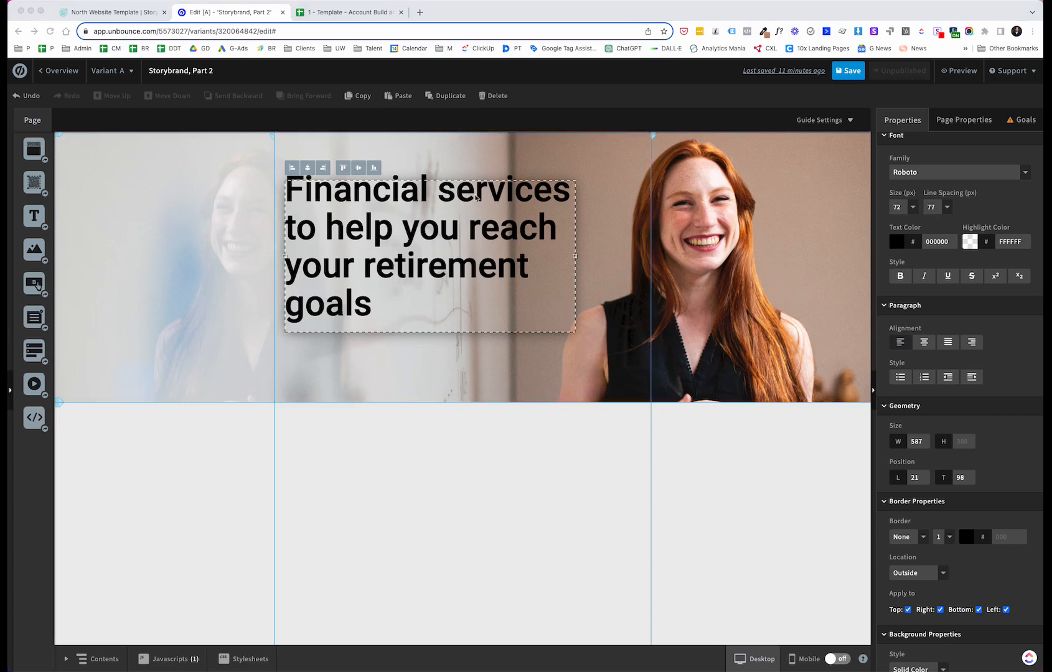
pyautogui.click(574, 257)
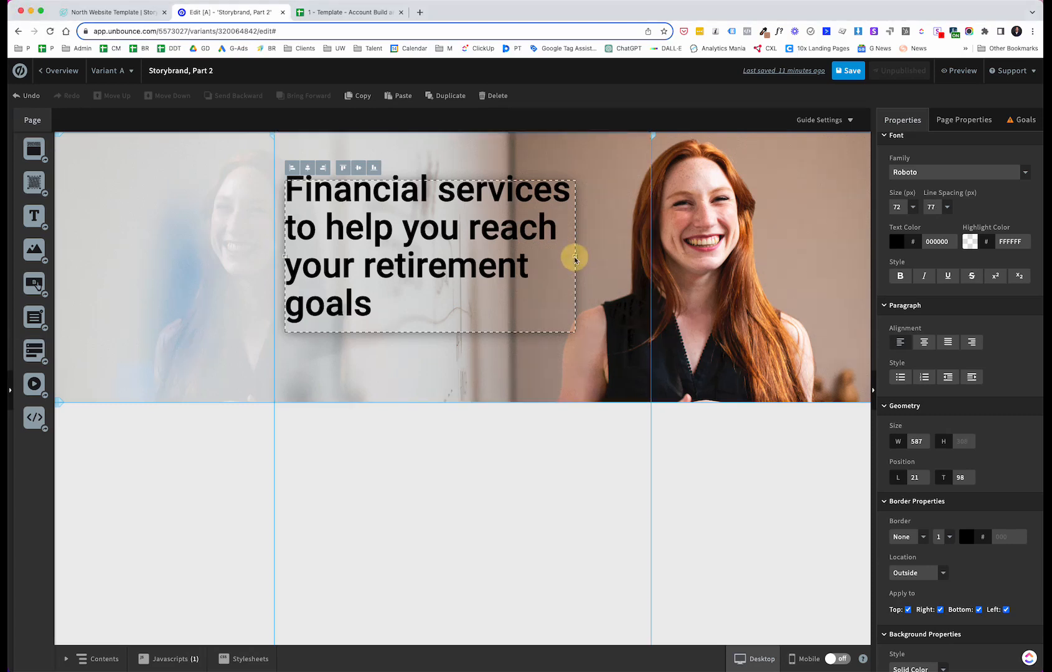
pyautogui.click(575, 255)
pyautogui.moveTo(575, 255); pyautogui.dragTo(637, 255)
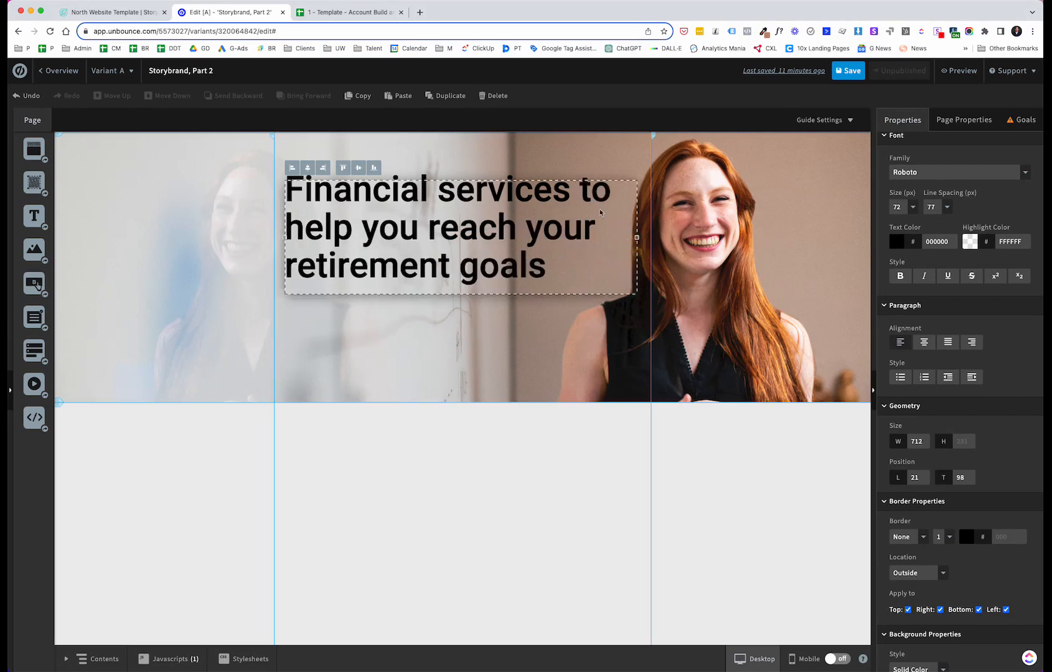
# Step: Move the headline to about left 20, top 79 and compare it with the North Template
pyautogui.moveTo(576, 196); pyautogui.dragTo(576, 186)
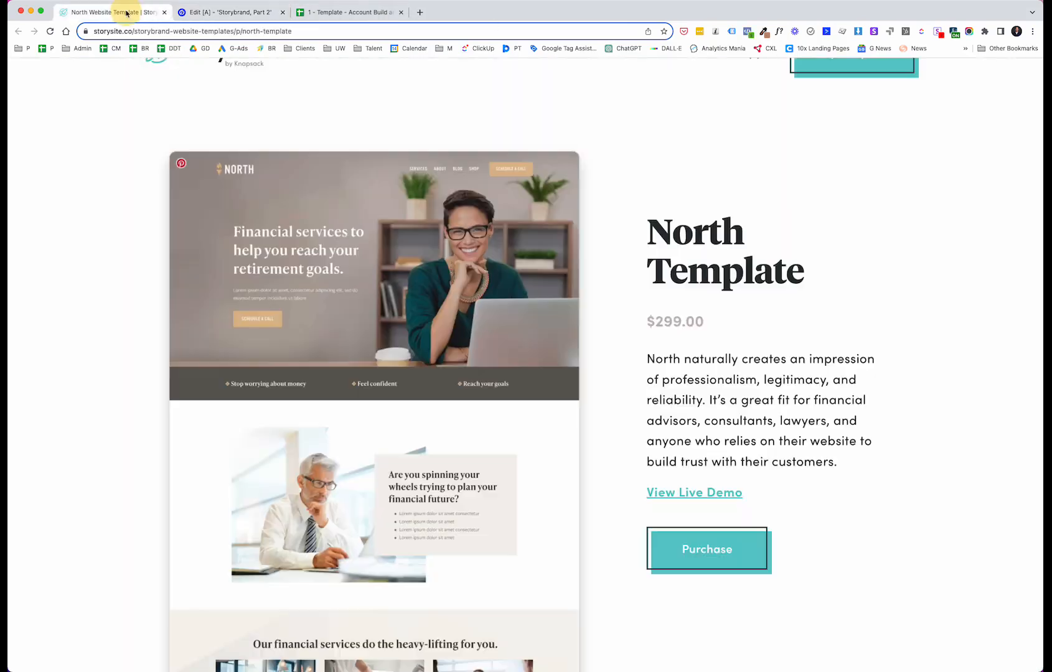
pyautogui.click(127, 13)
pyautogui.click(197, 15)
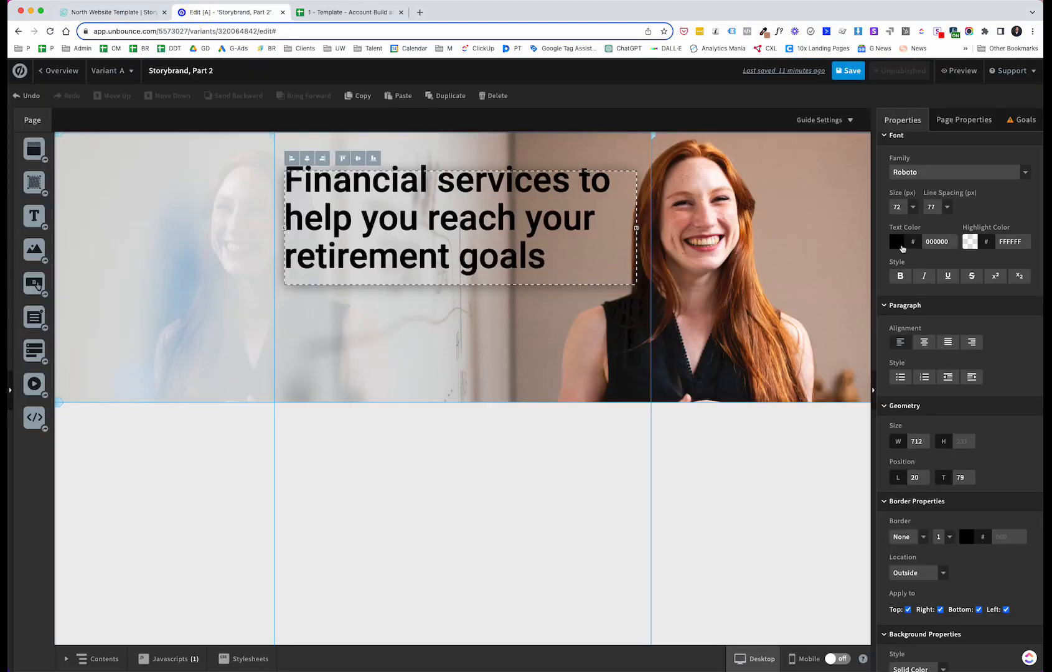
# Step: Set the headline's text colour to F8F3F3
pyautogui.click(902, 244)
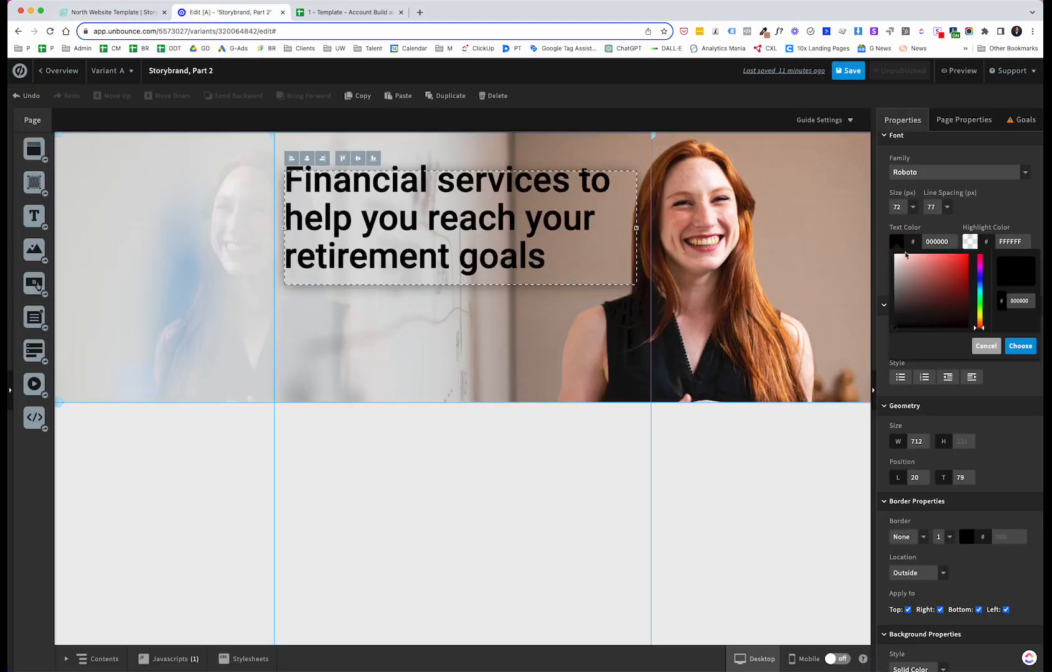
pyautogui.write('FF5555')
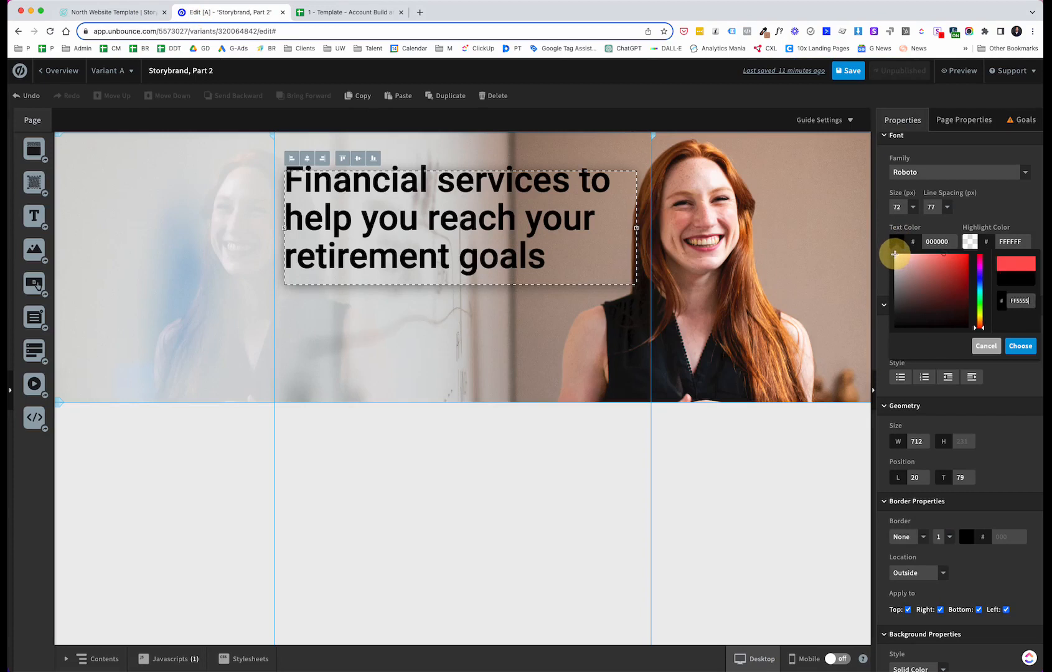
pyautogui.moveTo(914, 263); pyautogui.dragTo(894, 256)
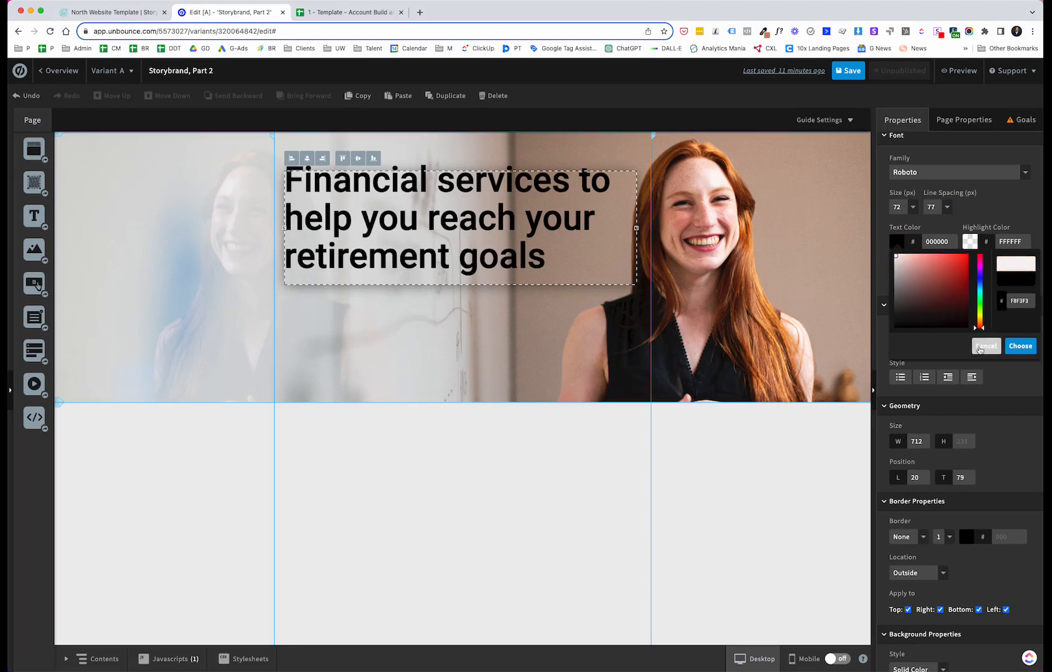
pyautogui.click(1020, 346)
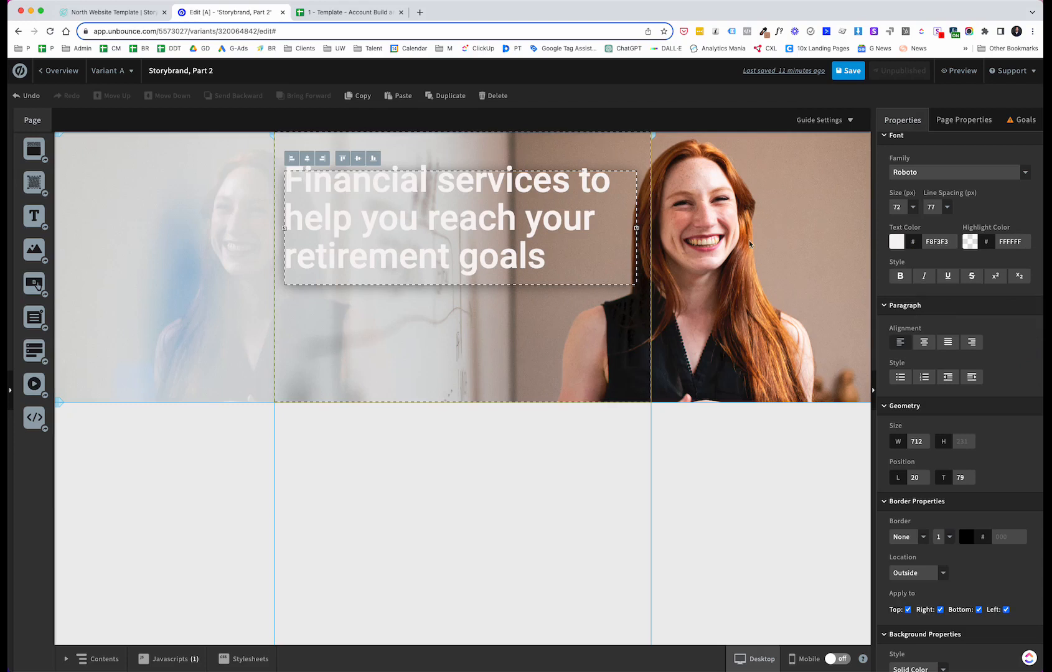
# Step: Open the hero section's advanced background settings and set the overlay colour to 020202
pyautogui.click(151, 260)
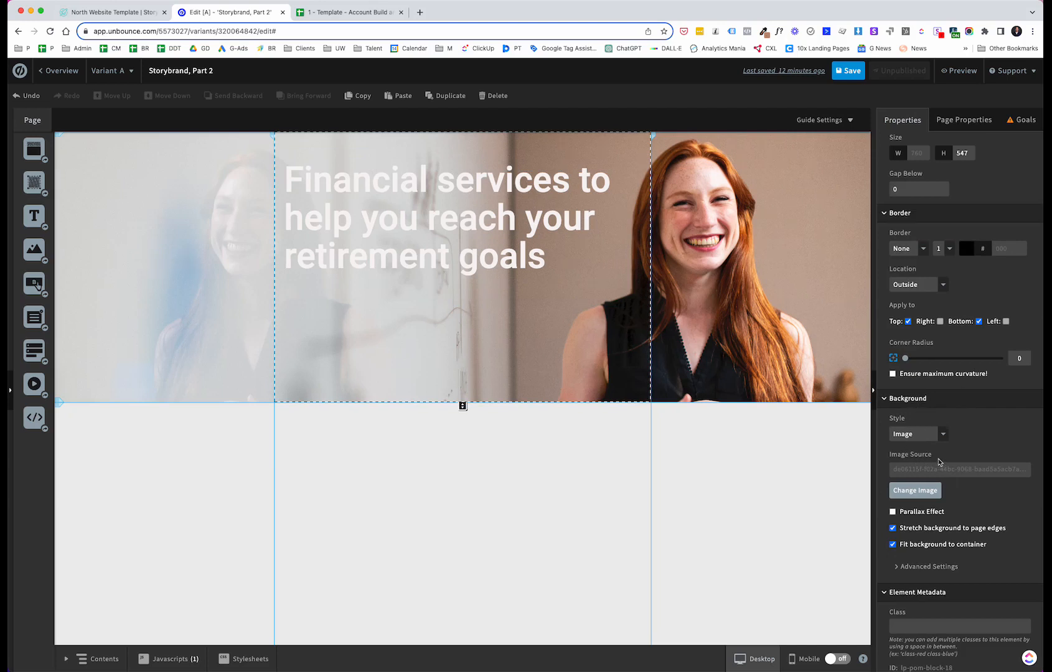
pyautogui.scroll(-1, 924, 464)
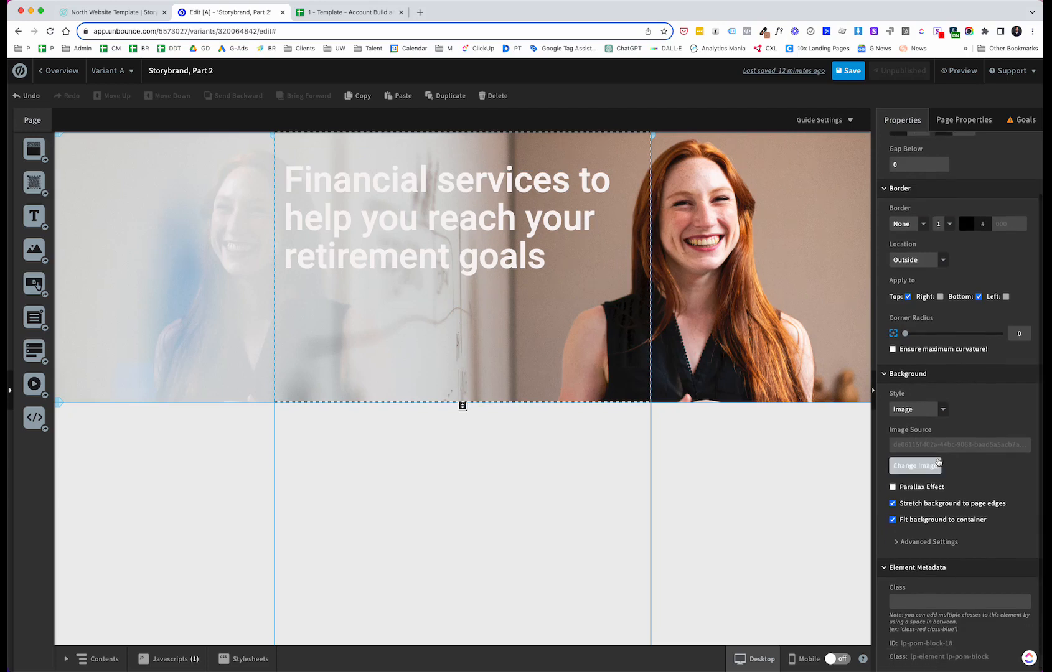
pyautogui.click(896, 542)
pyautogui.scroll(-4, 957, 526)
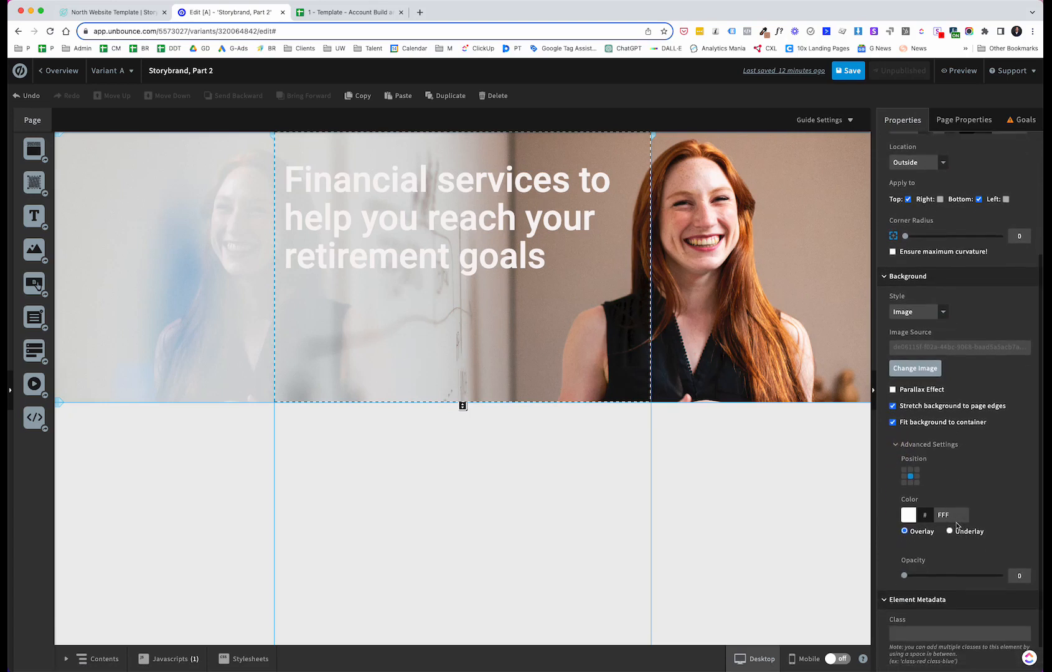
pyautogui.scroll(-1, 956, 525)
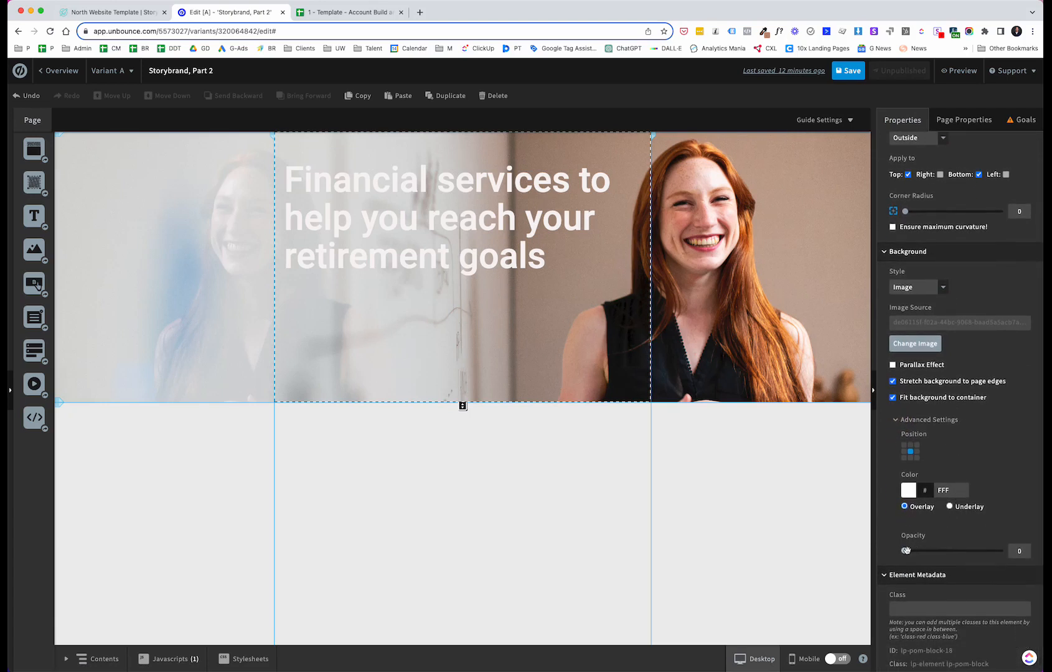
pyautogui.moveTo(905, 550)
pyautogui.mouseDown()
pyautogui.moveTo(951, 550)
pyautogui.moveTo(900, 550)
pyautogui.mouseUp()
pyautogui.click(909, 491)
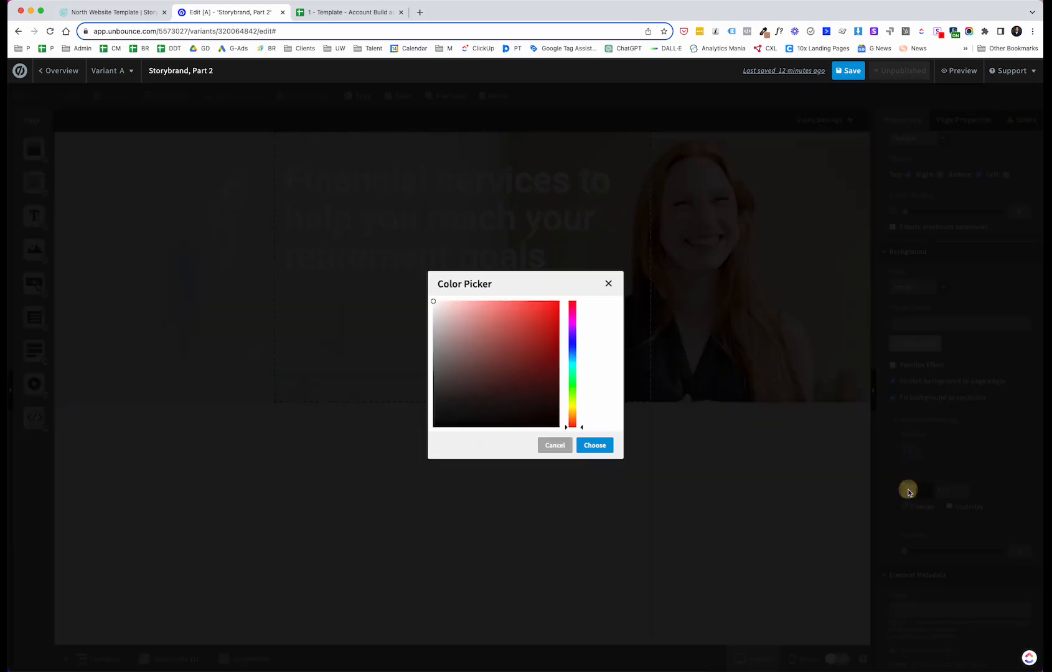
pyautogui.moveTo(451, 422); pyautogui.dragTo(432, 427)
pyautogui.click(601, 443)
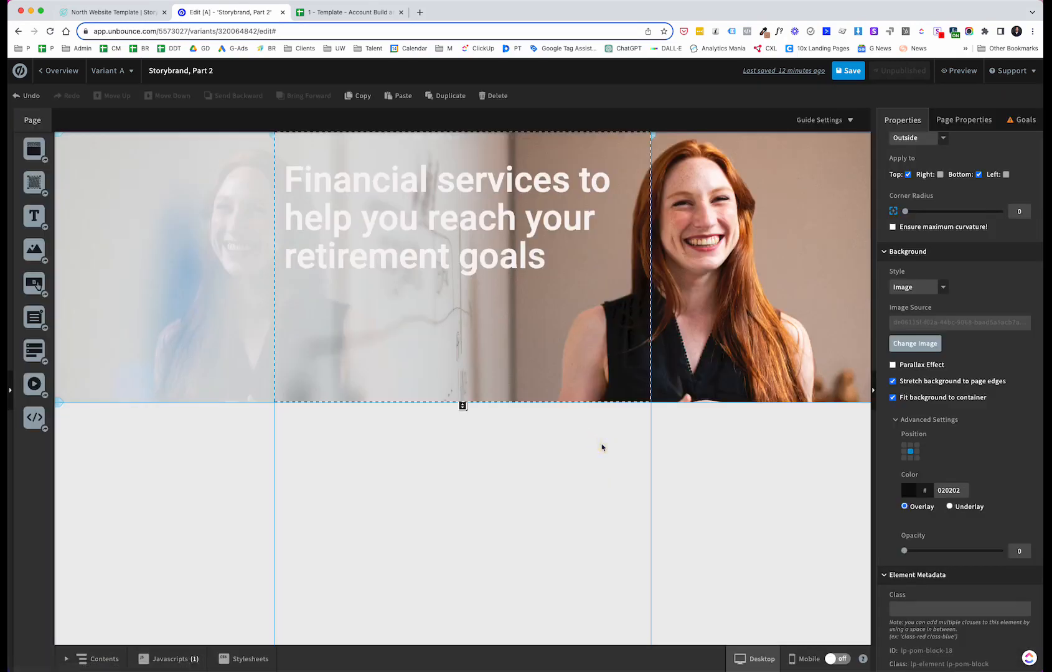
# Step: Set the hero background overlay opacity to 47 and compare with the North Template
pyautogui.moveTo(905, 552); pyautogui.dragTo(949, 551)
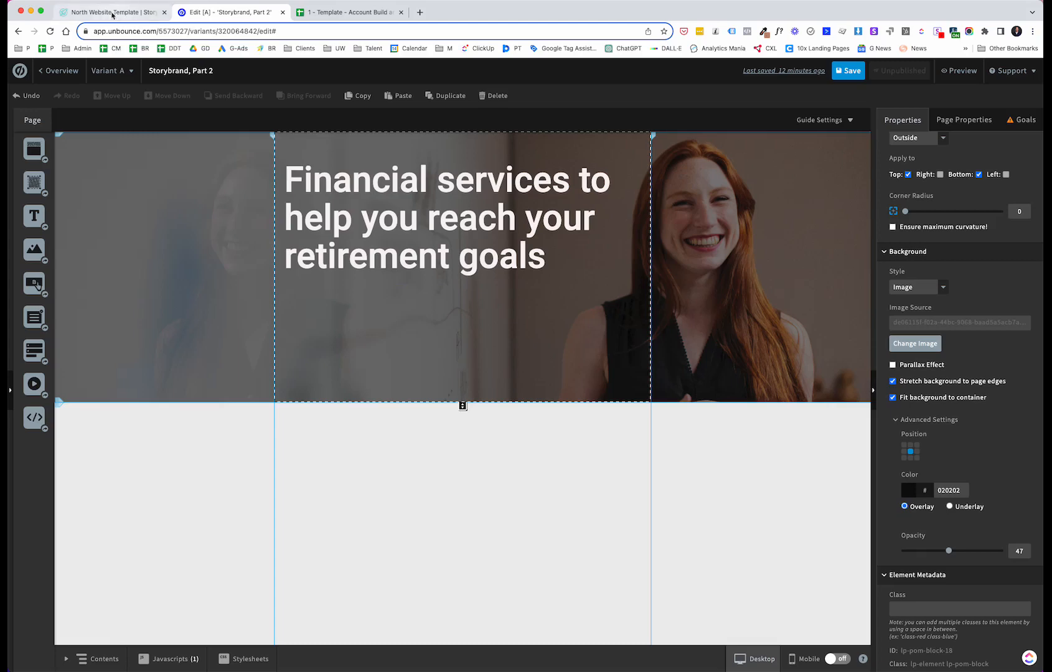
pyautogui.click(109, 12)
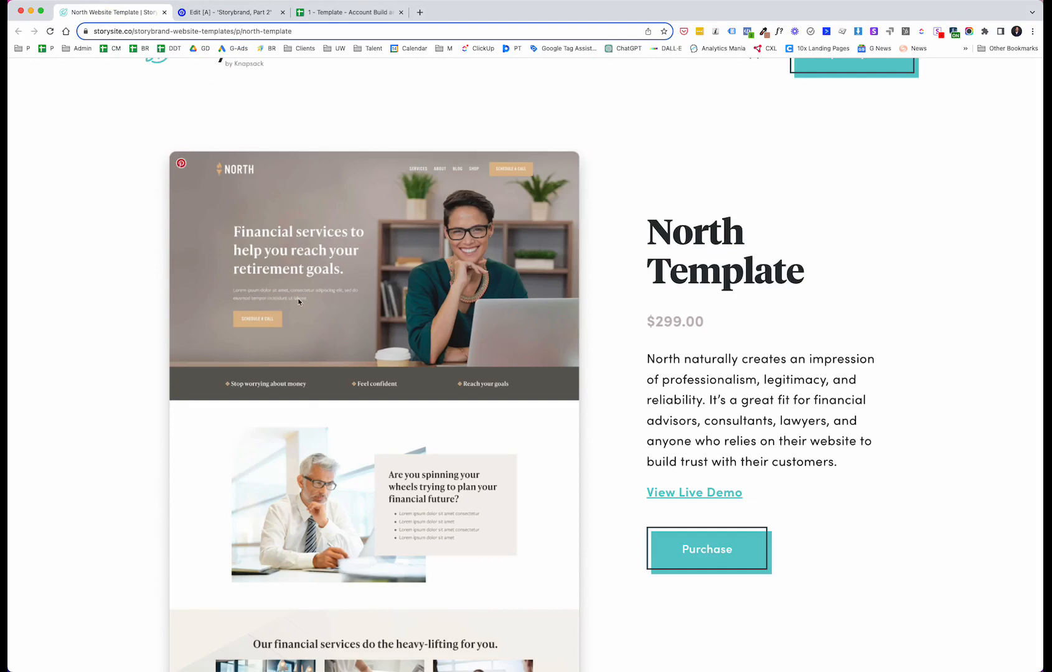
pyautogui.click(247, 15)
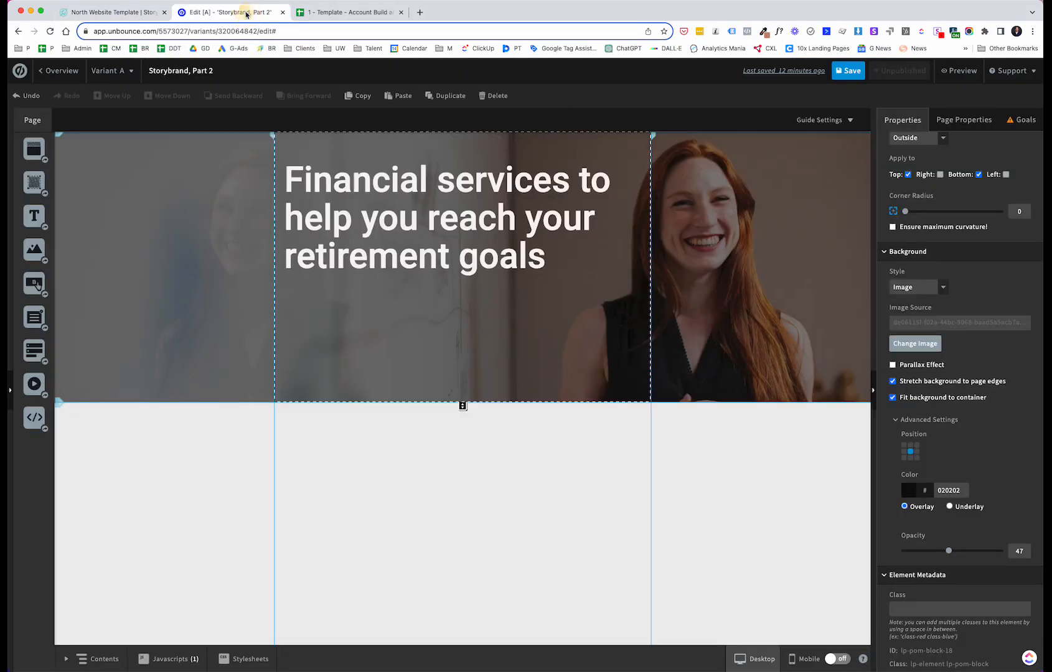
pyautogui.click(718, 447)
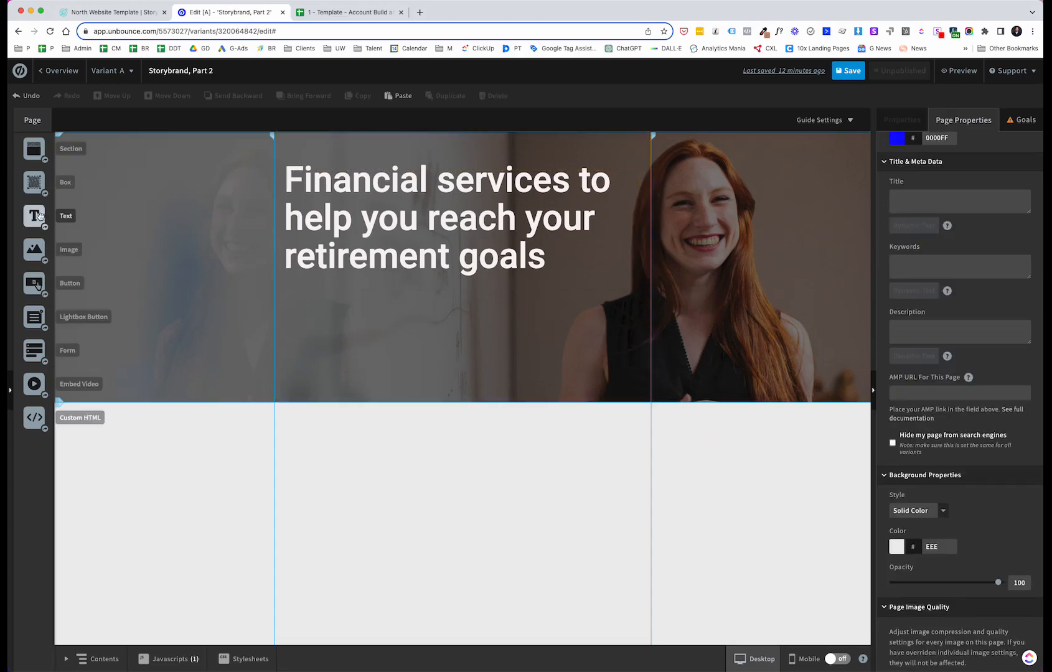
# Step: Add a text box in the hero below the headline and set its font size to 26 px
pyautogui.moveTo(35, 216); pyautogui.dragTo(318, 313)
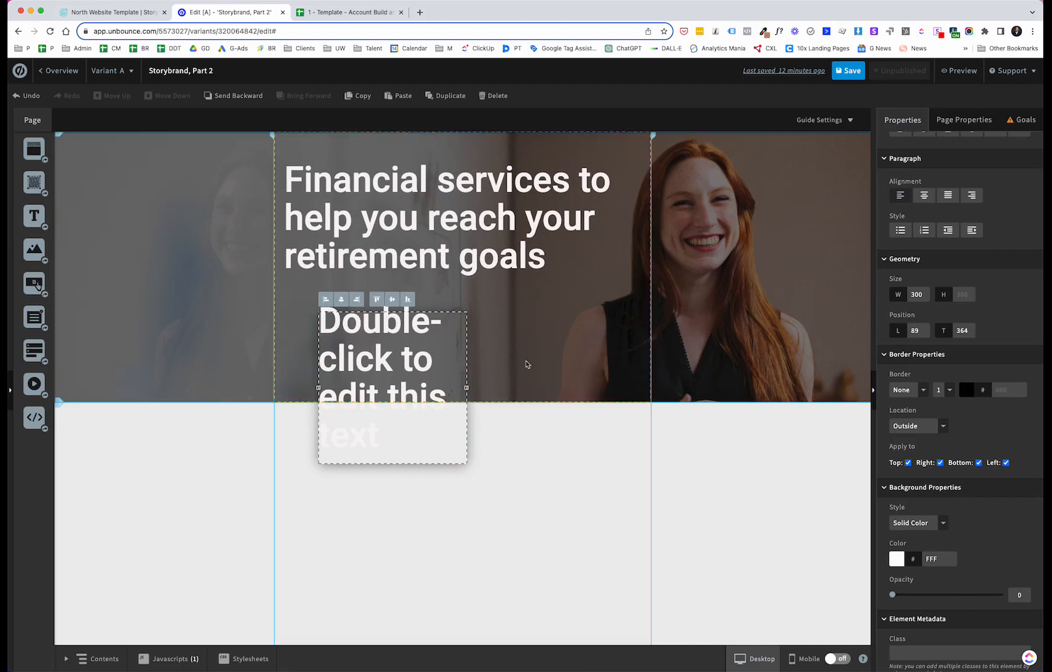
pyautogui.doubleClick(402, 351)
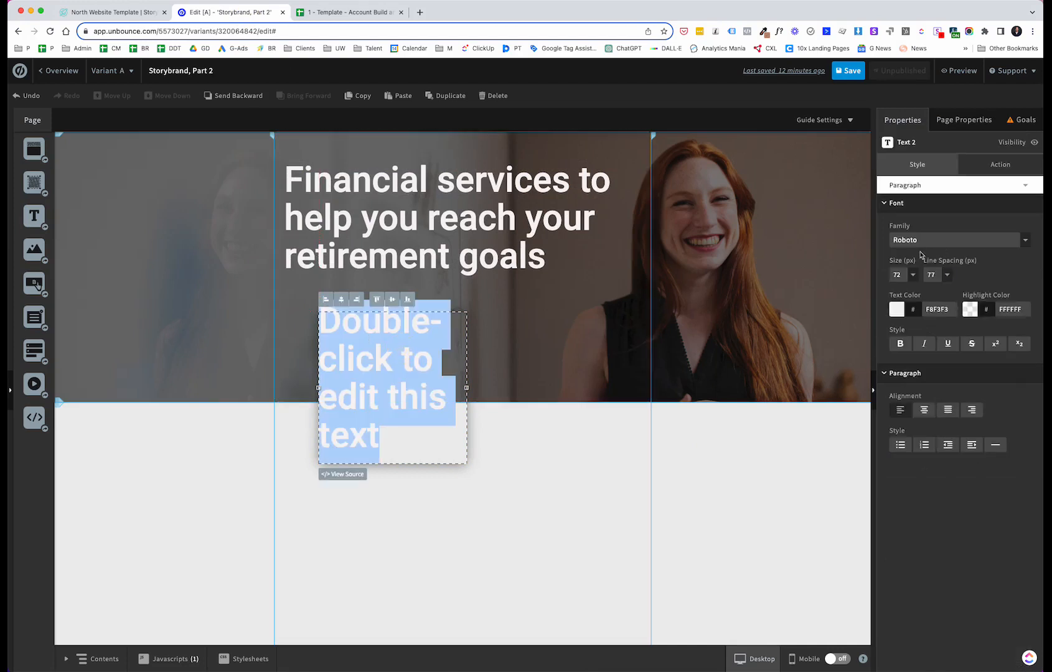
pyautogui.click(913, 274)
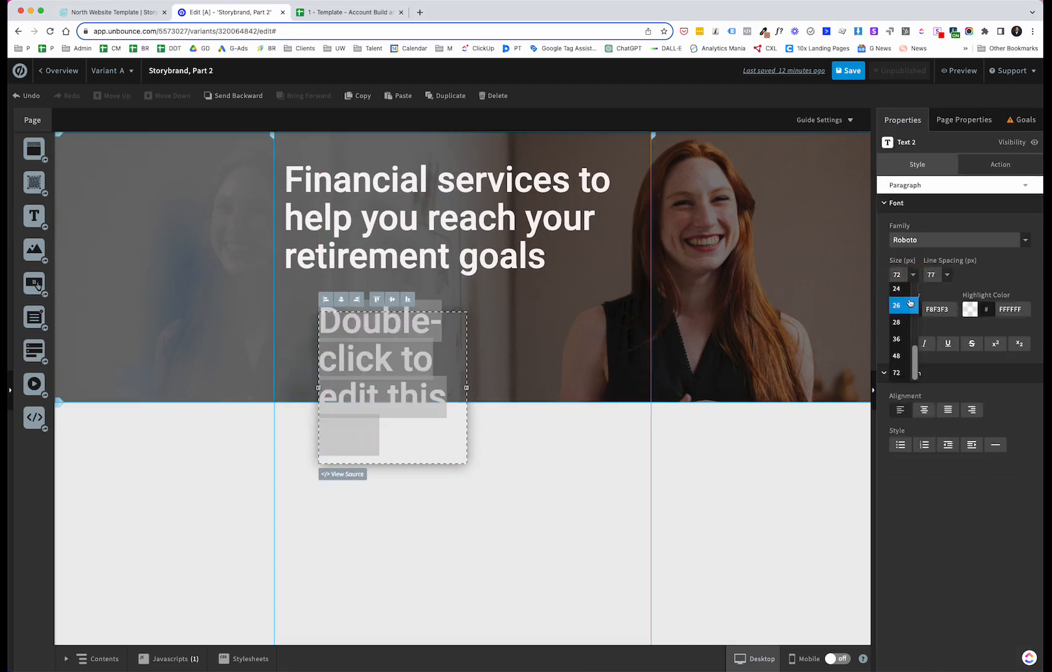
pyautogui.click(909, 304)
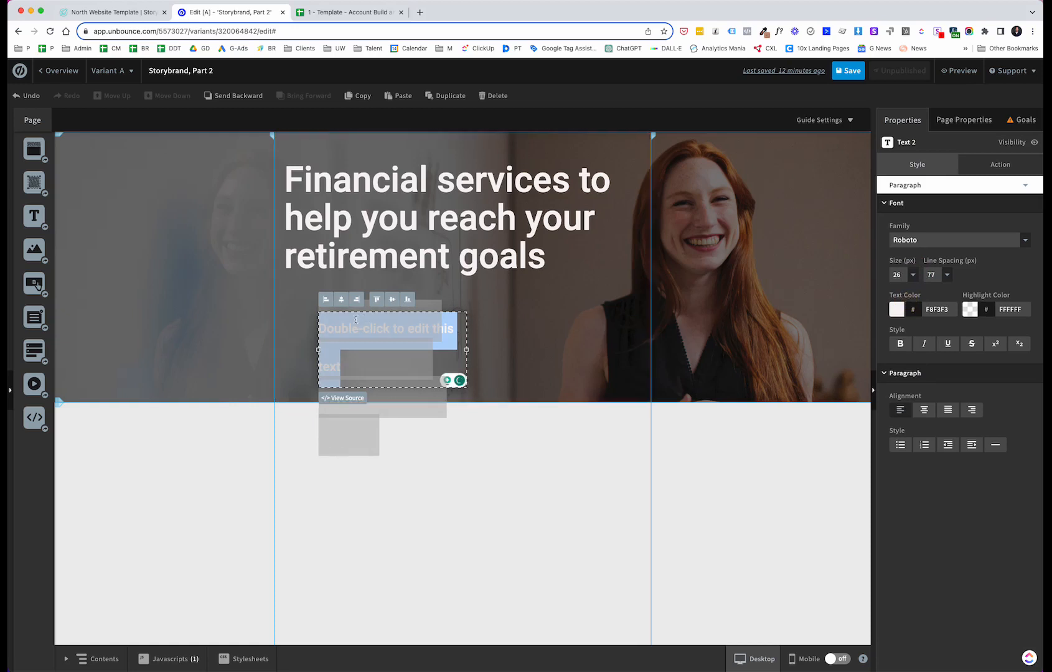
# Step: Replace the placeholder text with pasted copy about personalized investment management, tax strategies and estate planning
pyautogui.click(343, 327)
pyautogui.moveTo(344, 363); pyautogui.dragTo(318, 329)
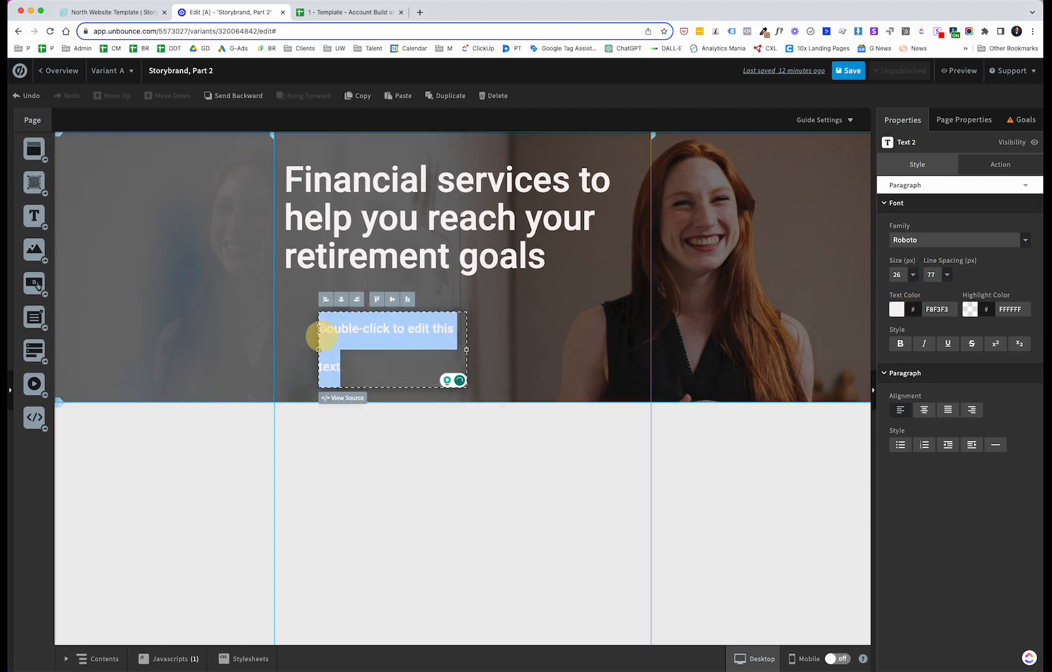
pyautogui.write('Personalized investment management, expert tax strategies, and estate planning. These services guide you towards a secure, comfortable retirement tailored to your unique goals.')
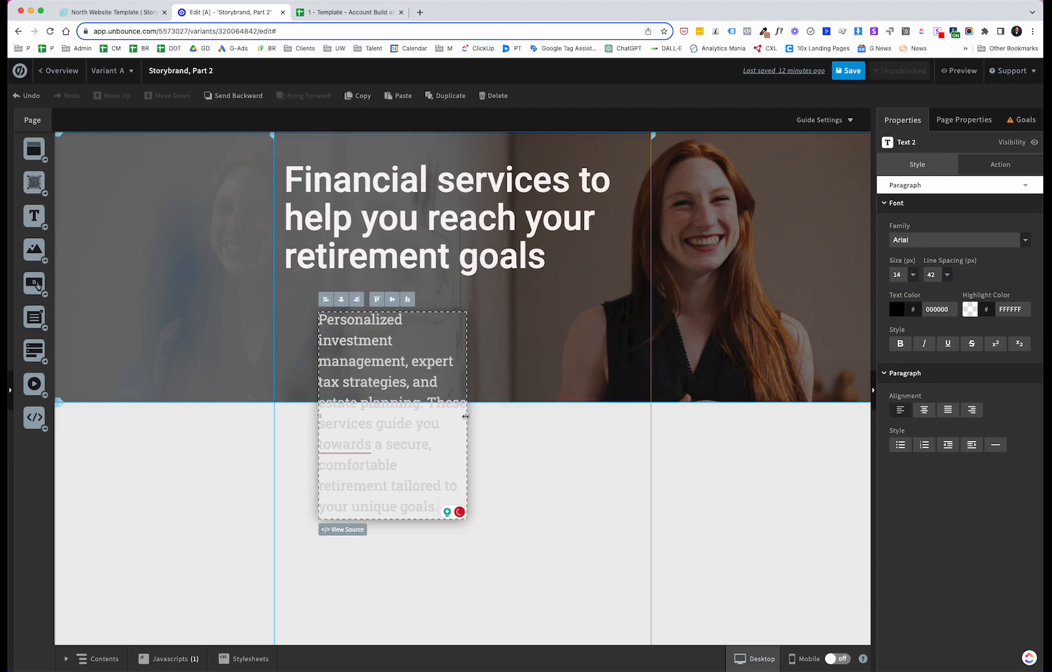
pyautogui.moveTo(345, 444)
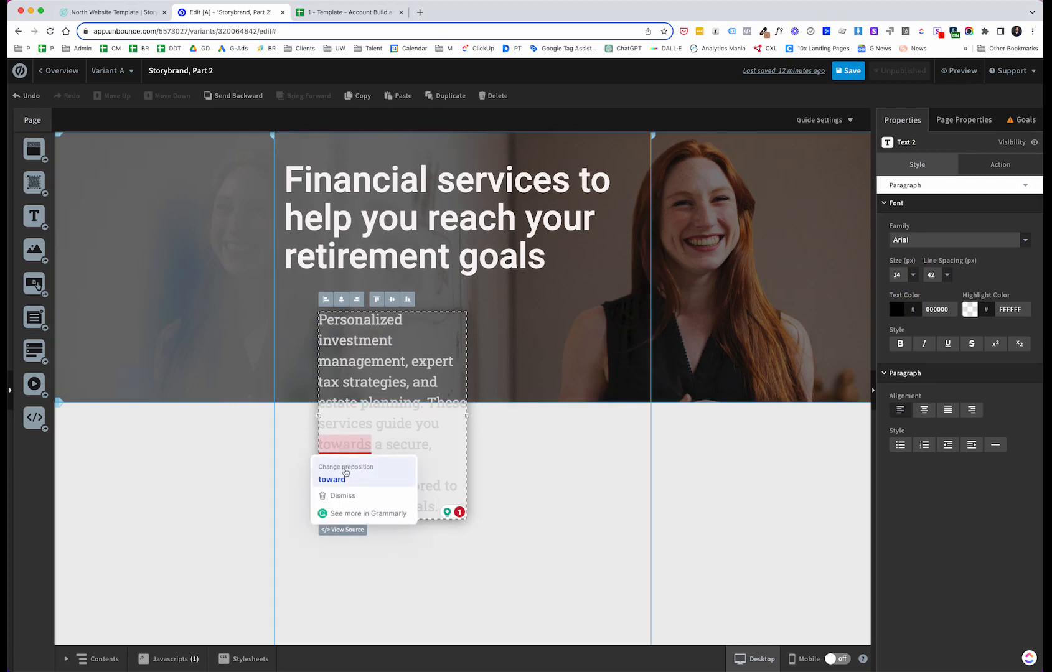
# Step: Change 'towards' to 'toward' in the subheading and widen its text box to about 708 px, aligned under the headline
pyautogui.click(345, 468)
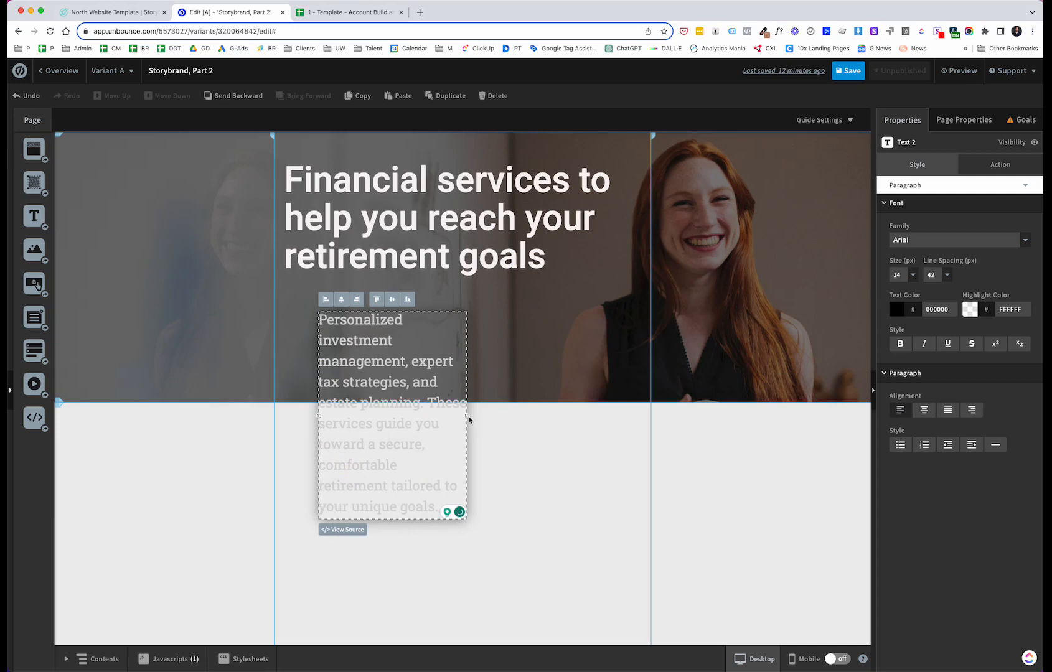
pyautogui.moveTo(466, 417); pyautogui.dragTo(639, 404)
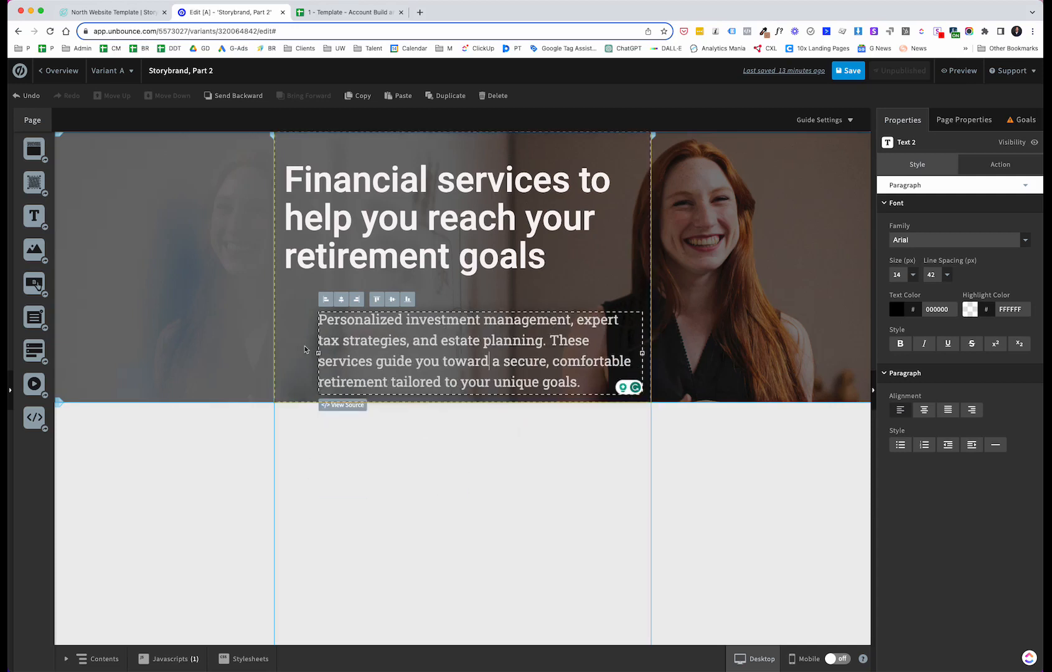
pyautogui.moveTo(318, 353); pyautogui.dragTo(291, 352)
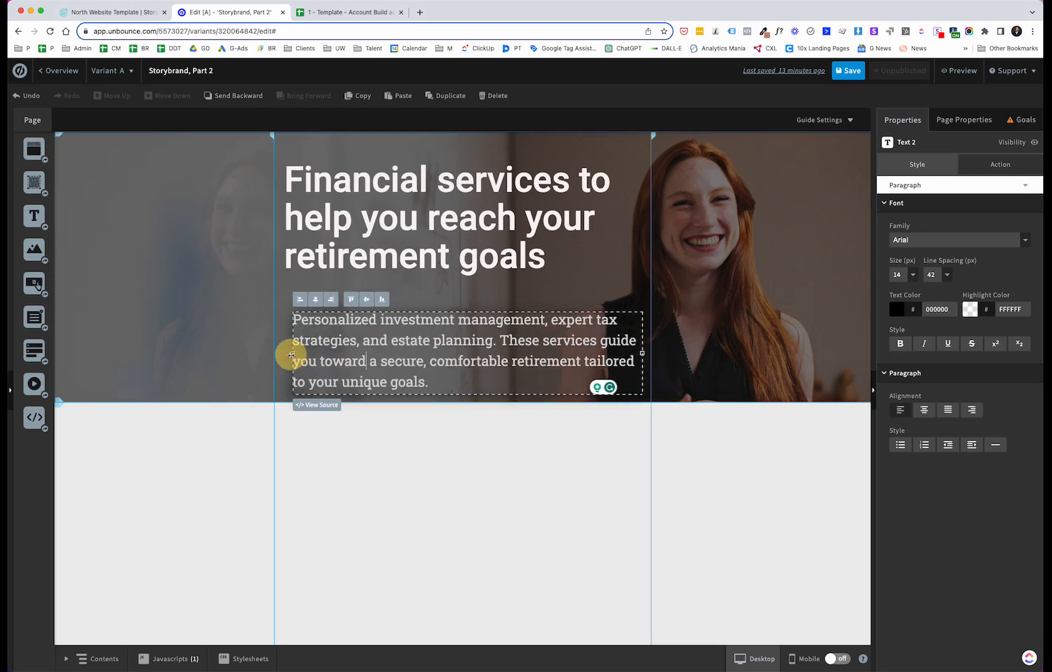
# Step: Move the subheading up beneath the headline and nudge the headline to a top position of 70
pyautogui.click(587, 303)
pyautogui.moveTo(568, 322); pyautogui.dragTo(560, 304)
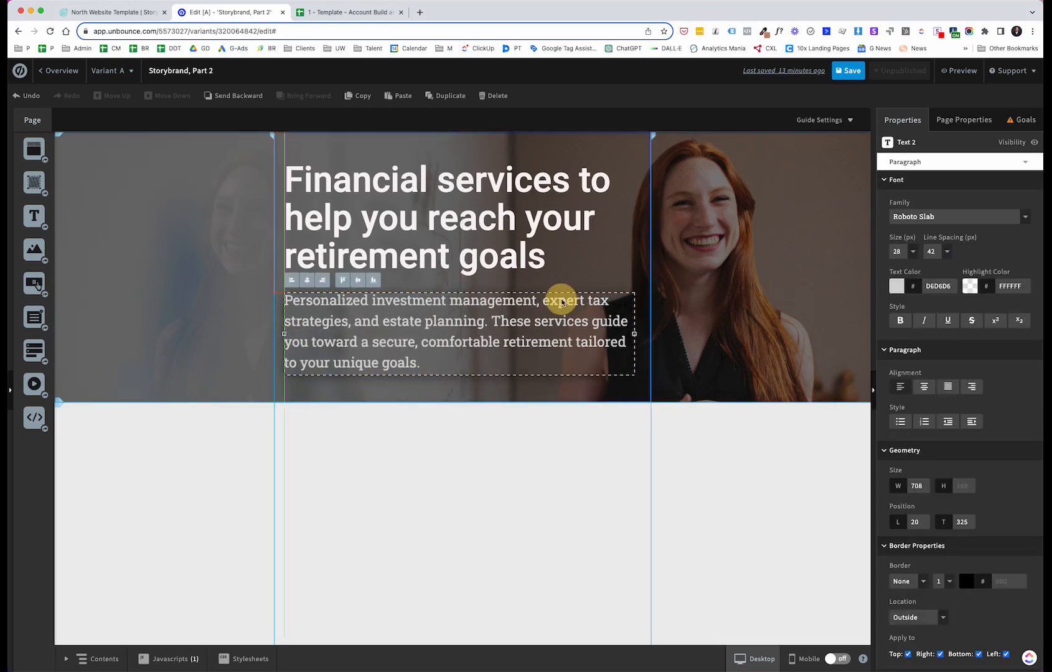
pyautogui.moveTo(512, 198); pyautogui.dragTo(511, 184)
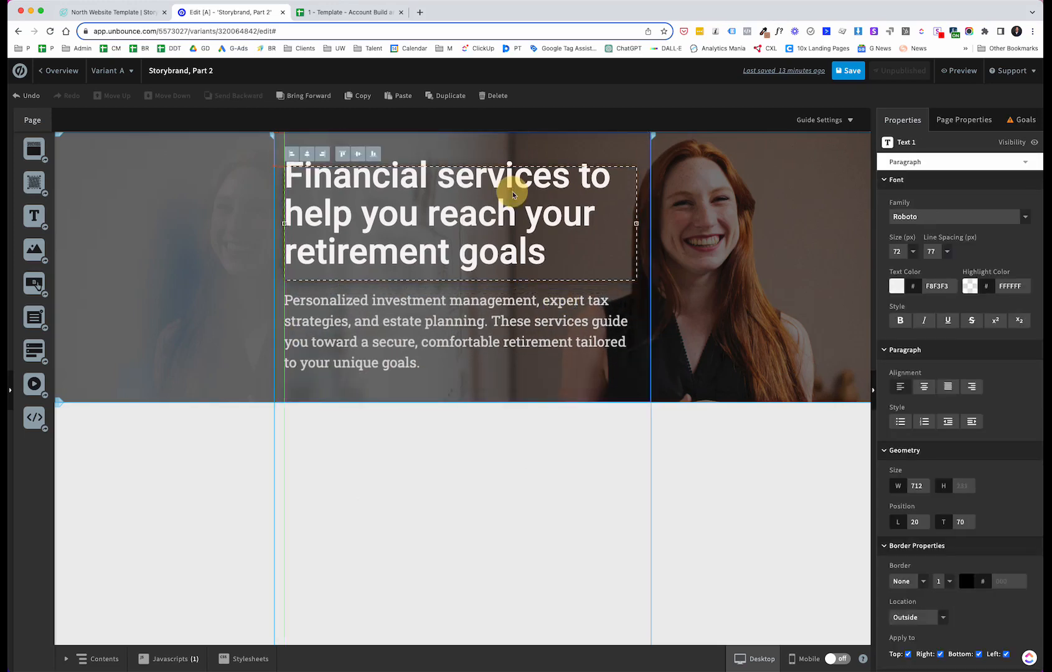
pyautogui.click(489, 446)
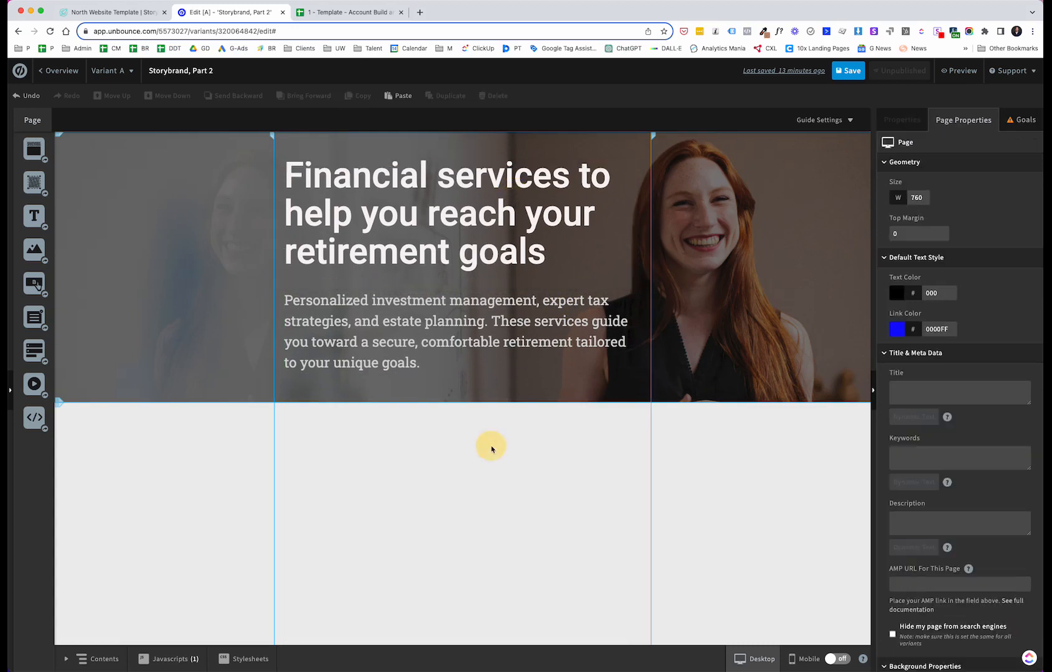
# Step: Select all the subheading text and recolour it to a near-white shade
pyautogui.click(476, 299)
pyautogui.moveTo(424, 365); pyautogui.dragTo(272, 304)
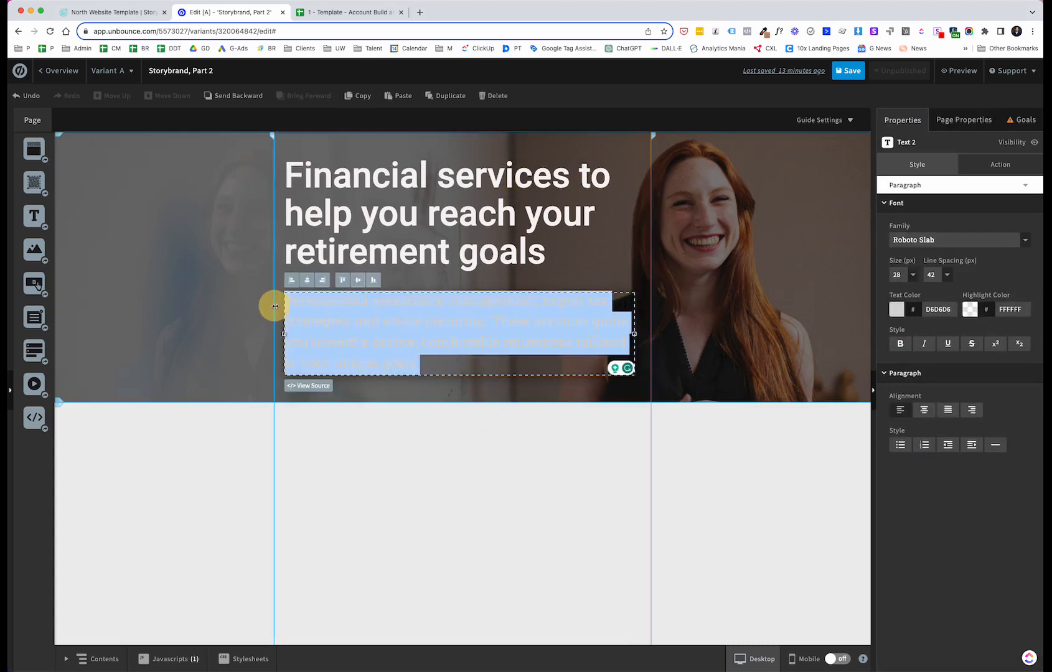
pyautogui.click(896, 310)
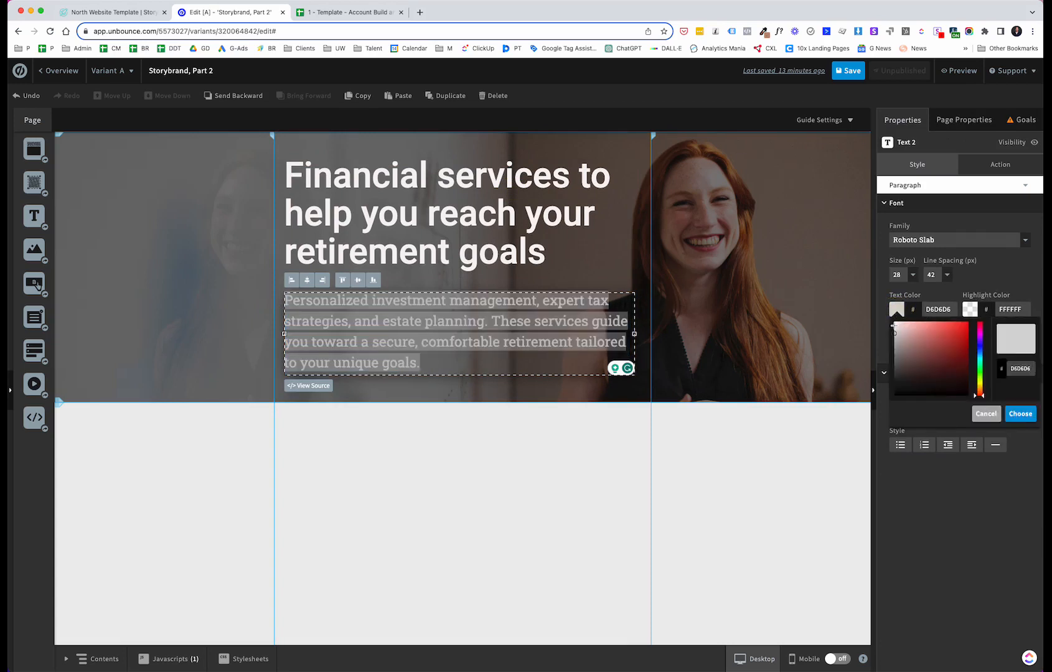
pyautogui.moveTo(896, 330); pyautogui.dragTo(894, 330)
pyautogui.click(1020, 413)
pyautogui.click(392, 444)
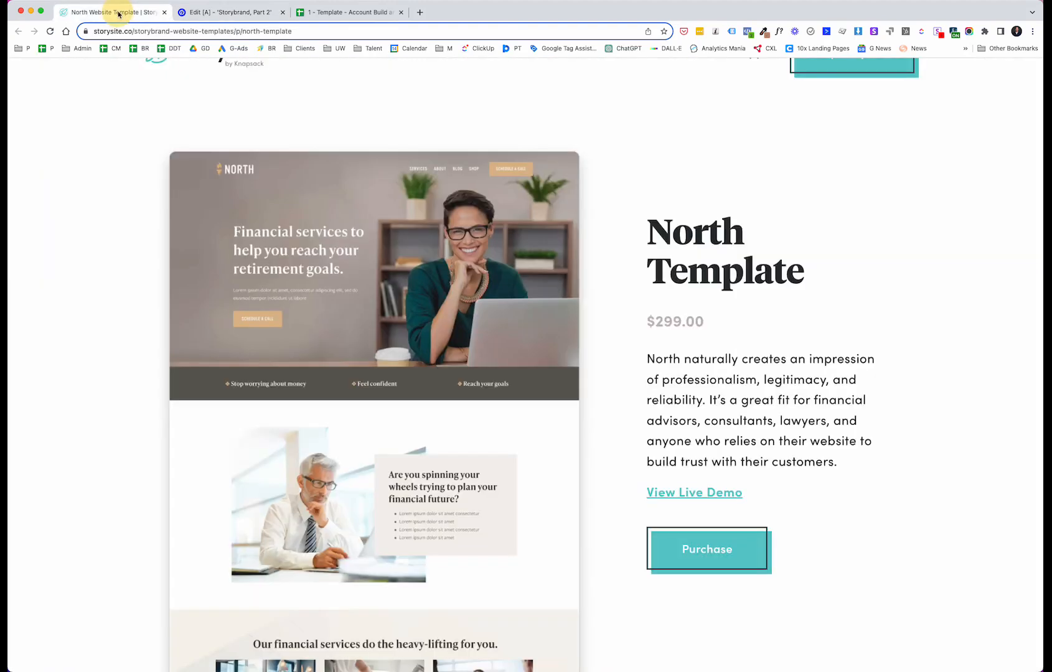
# Step: Compare with the North Template and extend the hero section's height to 680 px
pyautogui.click(118, 13)
pyautogui.click(204, 13)
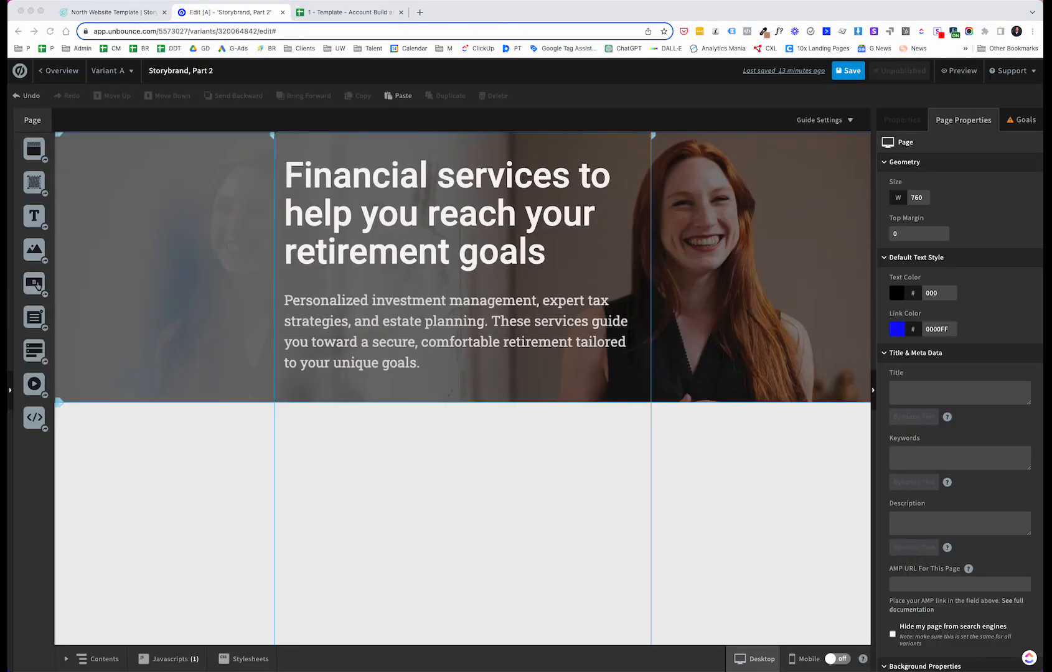
pyautogui.click(462, 398)
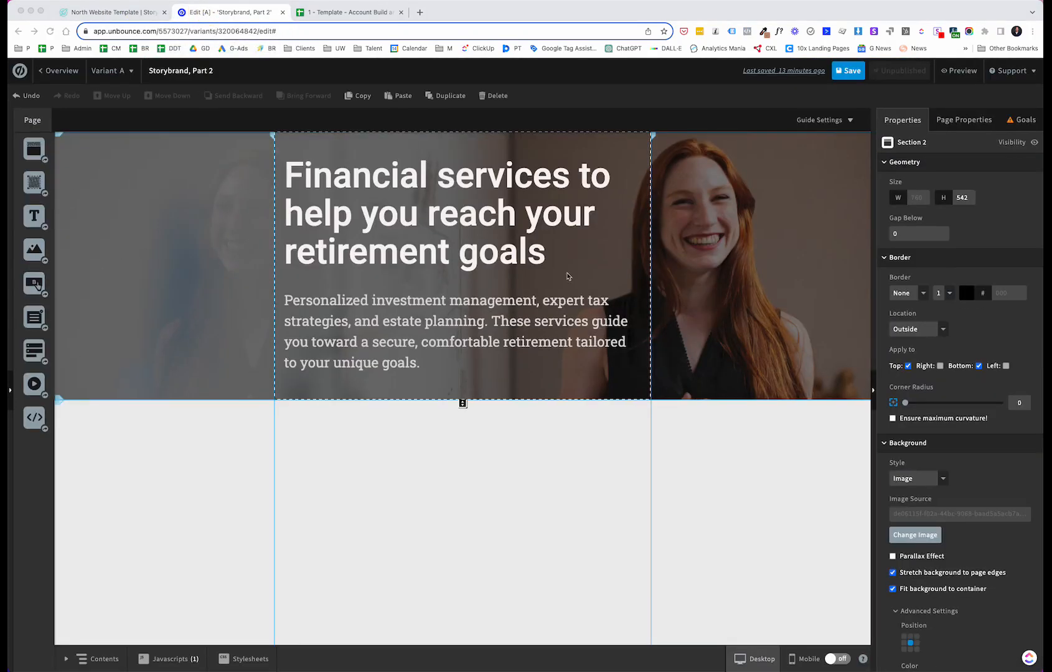
pyautogui.click(462, 446)
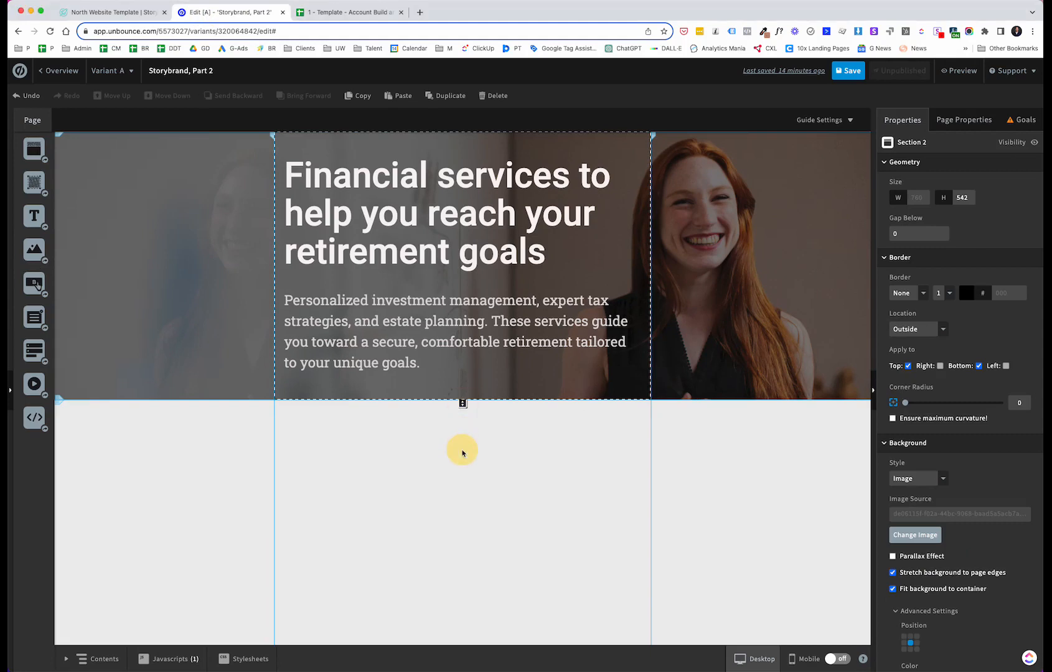
pyautogui.click(461, 404)
pyautogui.moveTo(461, 404); pyautogui.dragTo(452, 477)
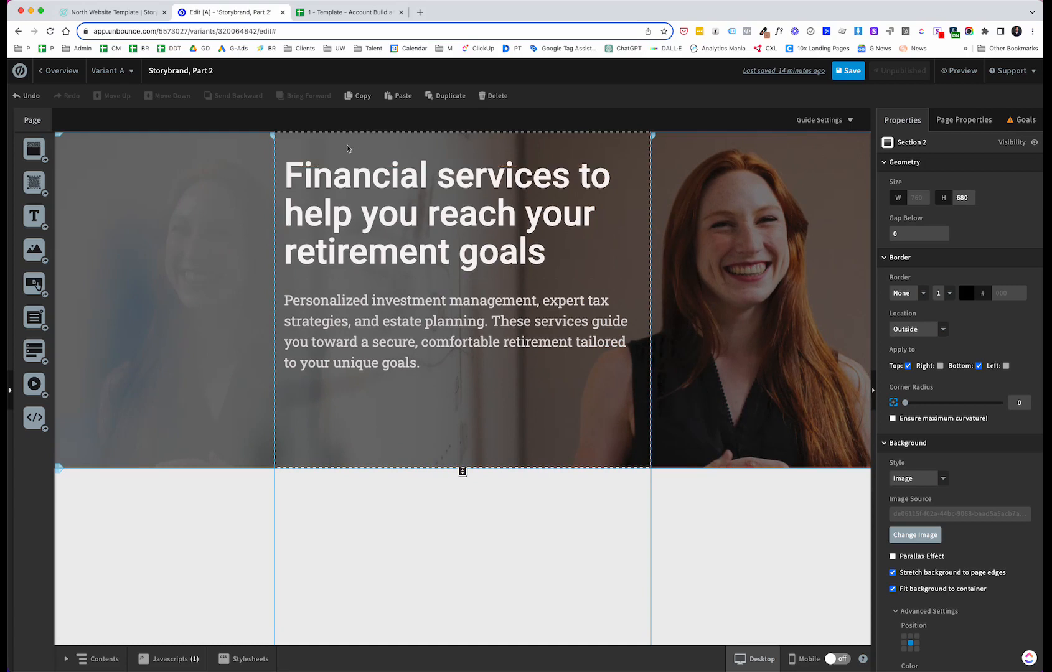
# Step: Shift the subheading and headline down within the taller hero, placing the headline at top 135
pyautogui.moveTo(392, 295); pyautogui.dragTo(394, 331)
pyautogui.moveTo(419, 218); pyautogui.dragTo(418, 250)
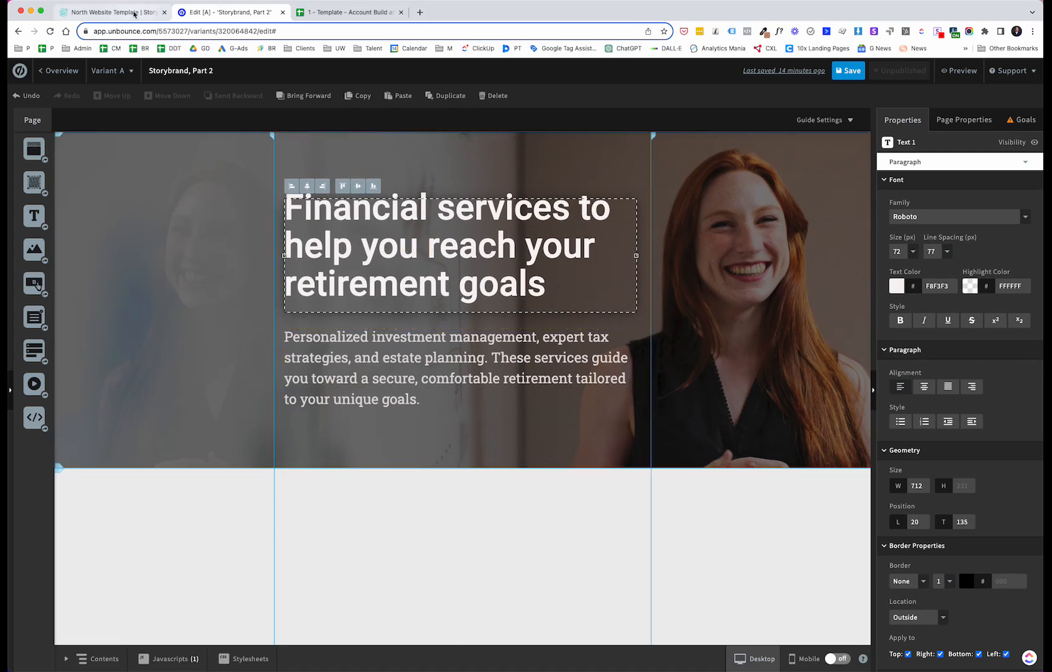
pyautogui.click(132, 12)
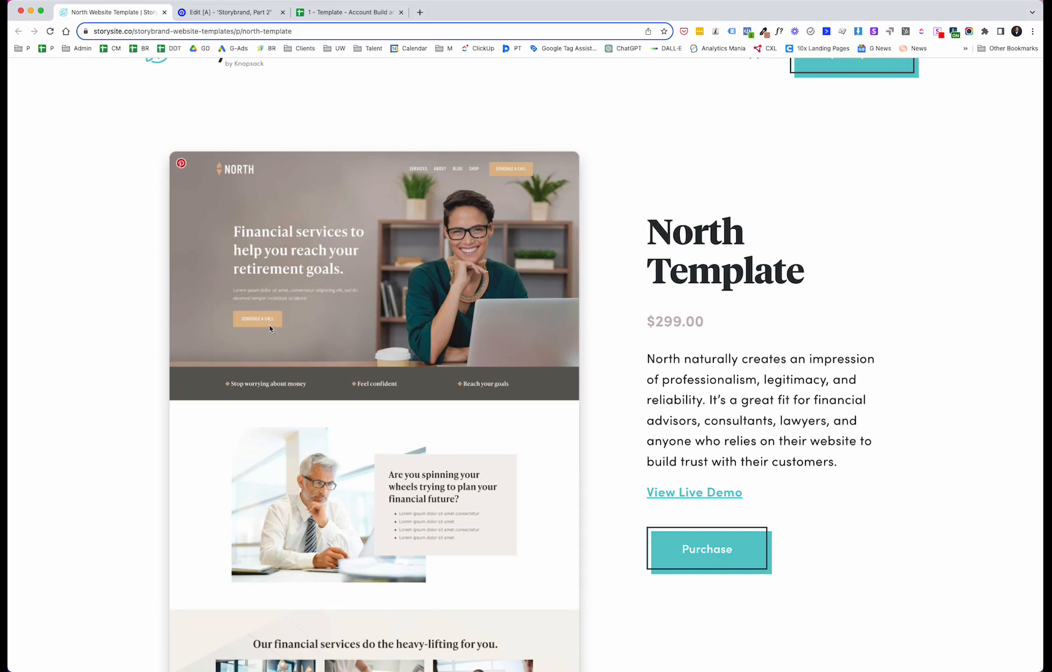
pyautogui.click(269, 13)
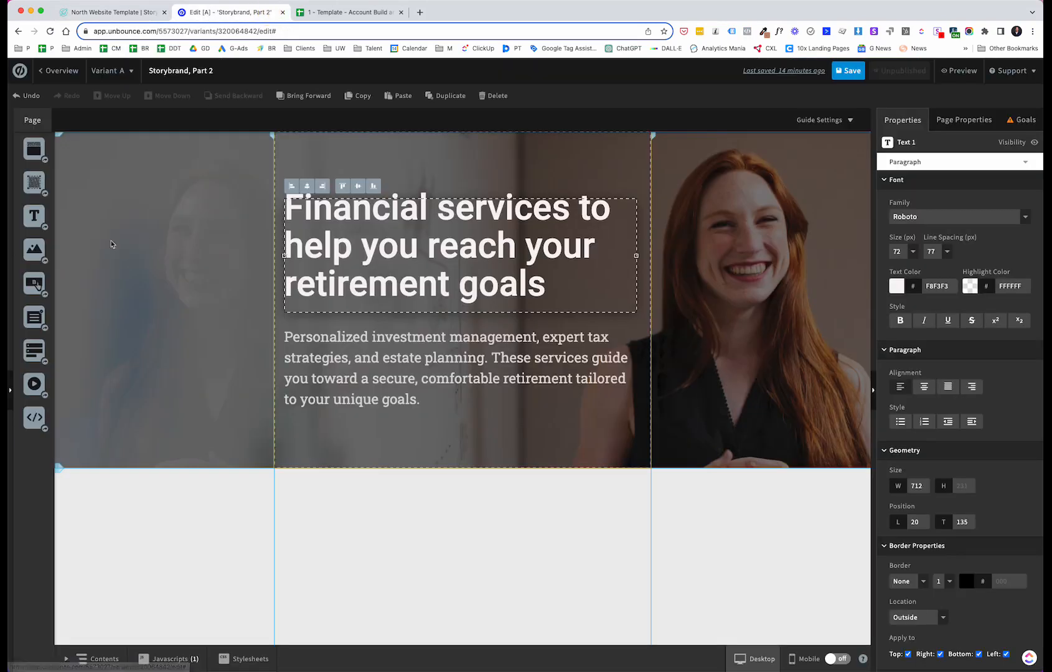
# Step: Add a button to the hero section just below the subheading
pyautogui.moveTo(35, 284); pyautogui.dragTo(321, 442)
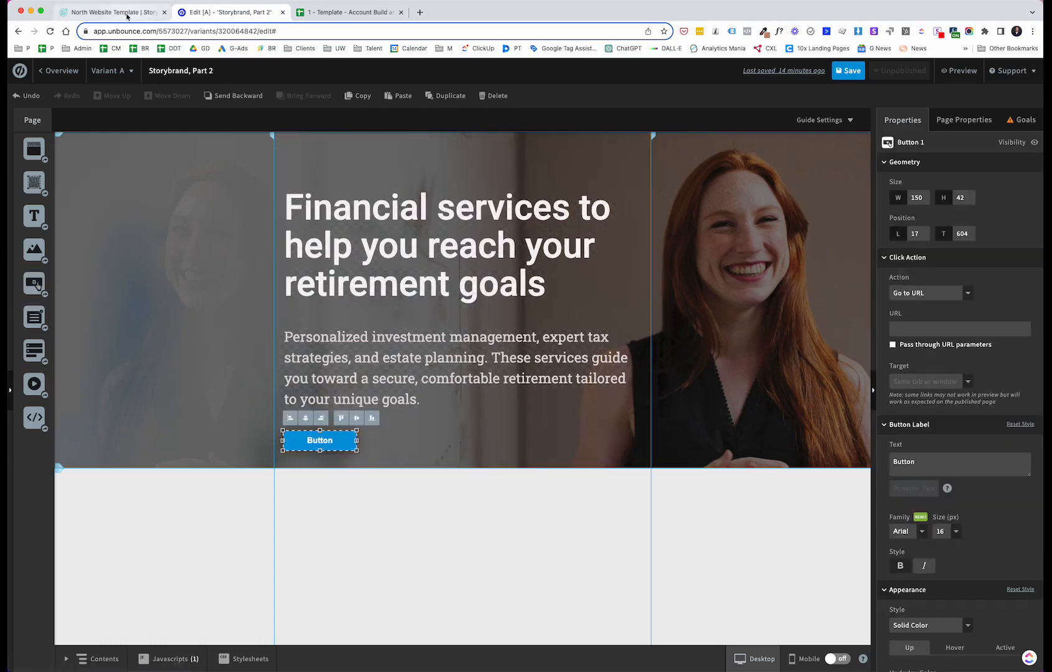
pyautogui.click(127, 12)
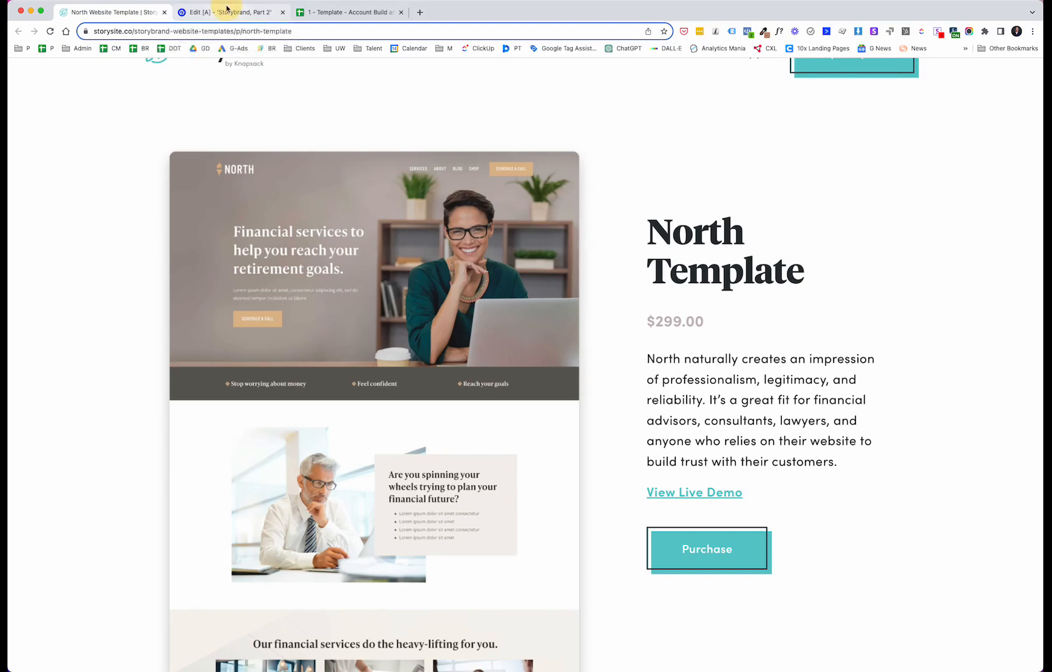
pyautogui.click(227, 12)
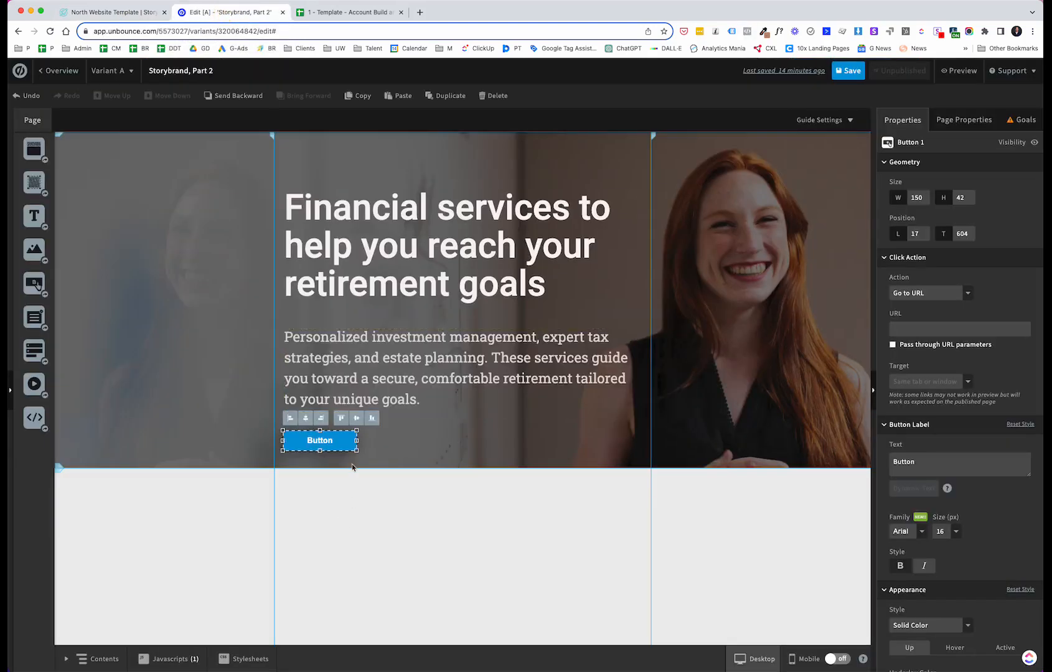
# Step: Set the button's label text to SCHEDULE A CALL
pyautogui.doubleClick(325, 443)
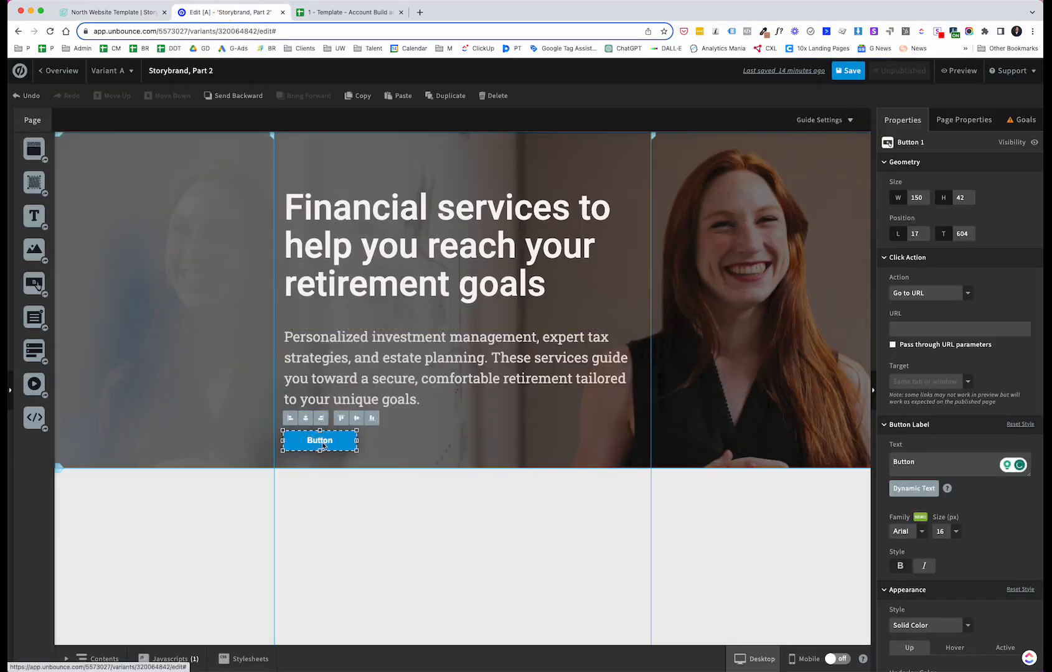
pyautogui.click(323, 445)
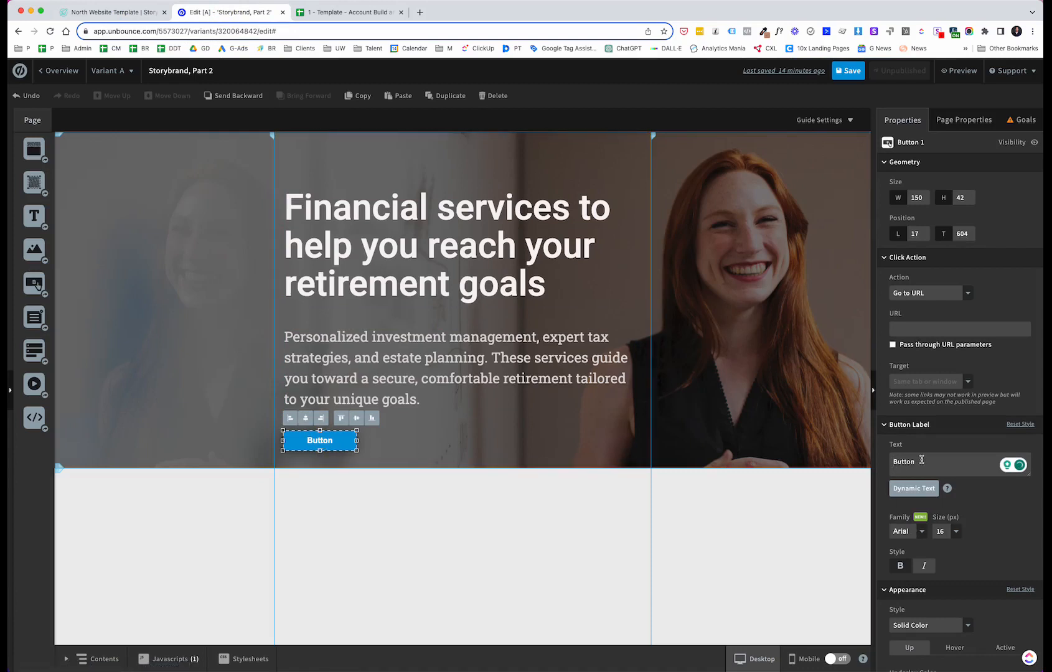
pyautogui.moveTo(922, 459); pyautogui.dragTo(893, 459)
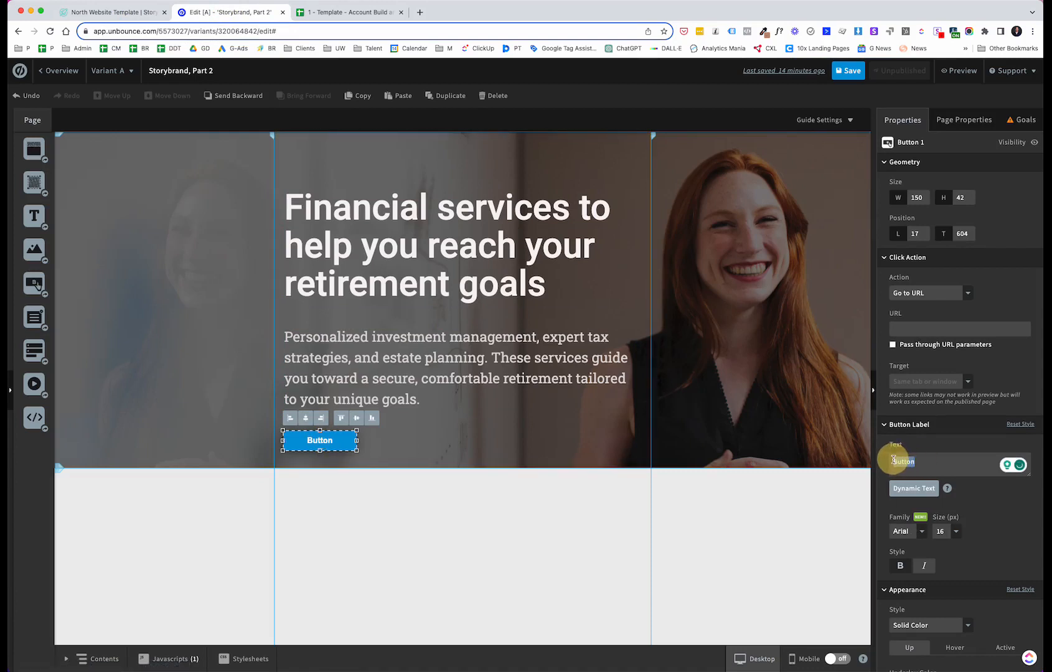
pyautogui.write('S')
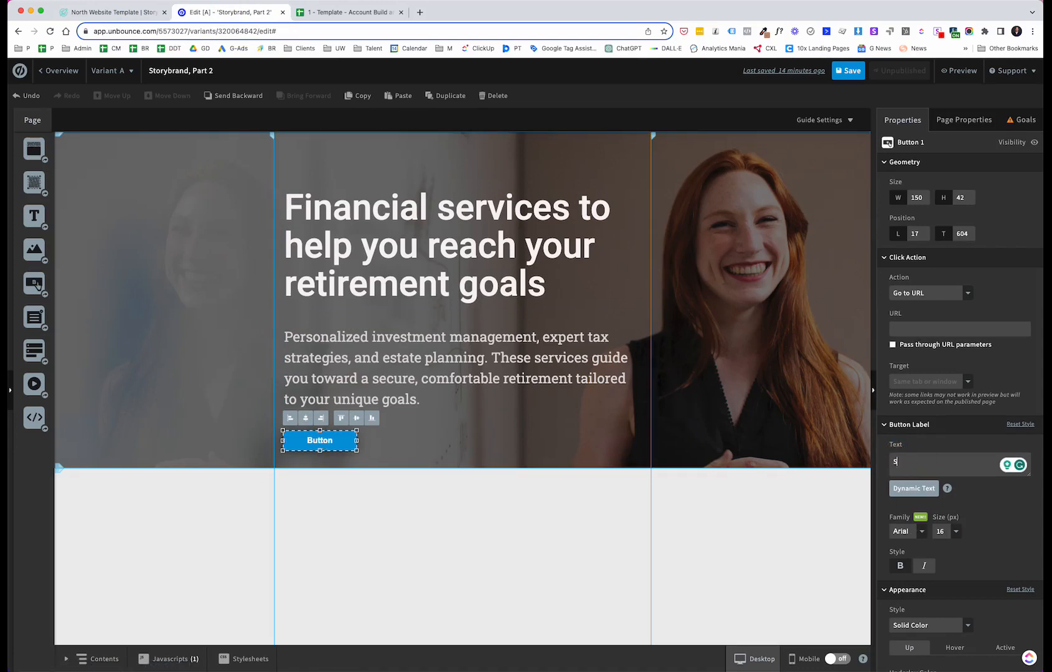
pyautogui.write('CHEDULE A CALL')
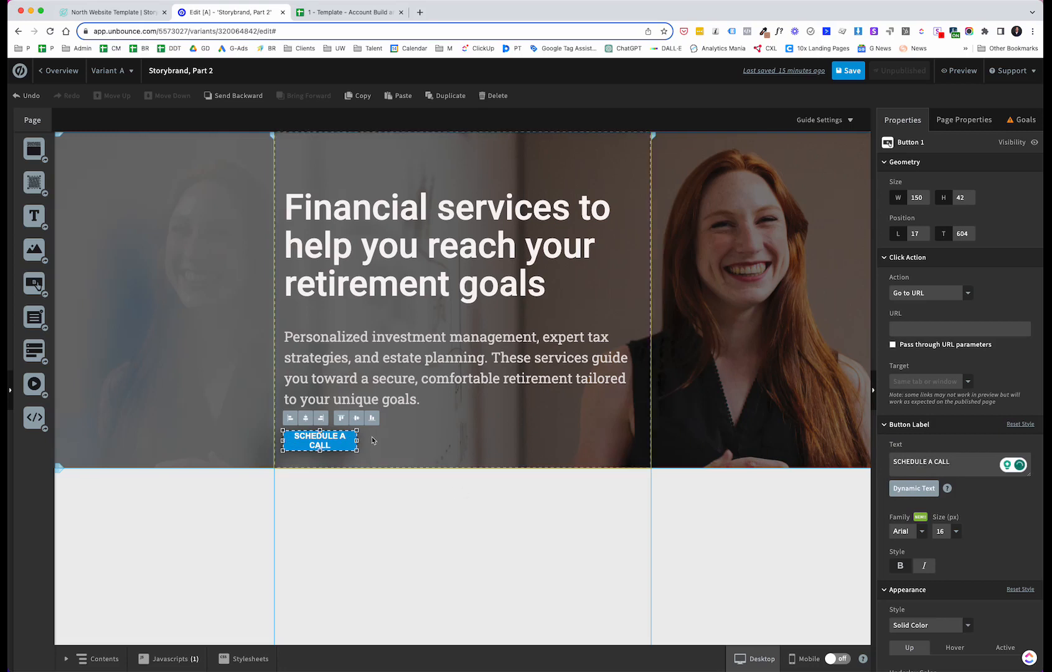
# Step: Resize the button to about 201 × 63 px
pyautogui.moveTo(357, 441); pyautogui.dragTo(332, 461)
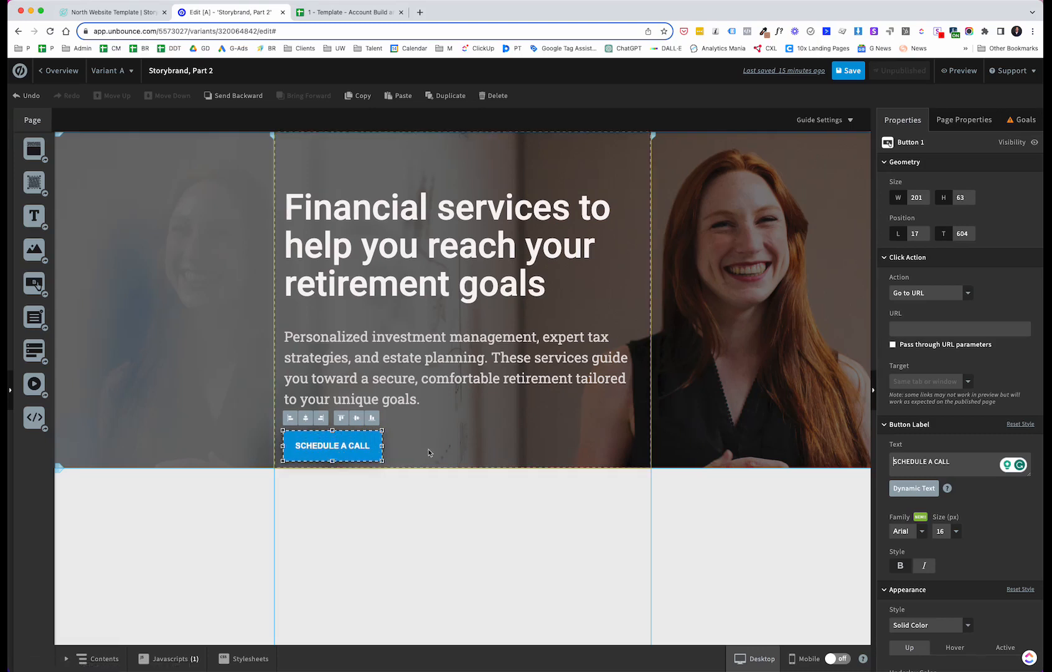
pyautogui.click(397, 549)
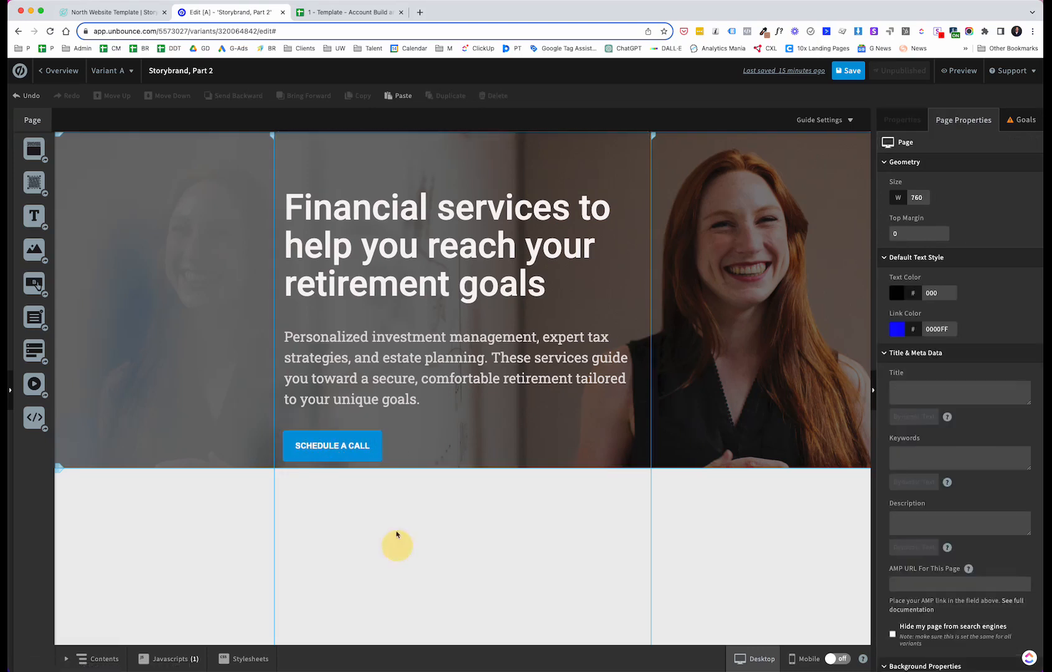
pyautogui.click(363, 444)
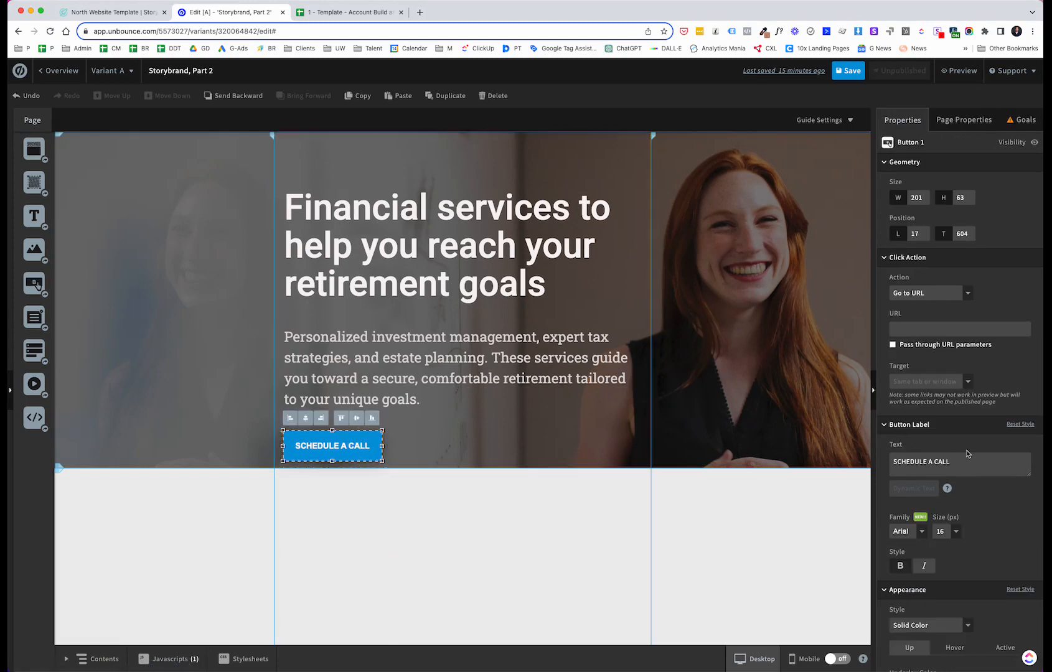
# Step: Set the button's underlay colour to the orange E29322
pyautogui.scroll(-3, 967, 453)
pyautogui.scroll(-4, 967, 453)
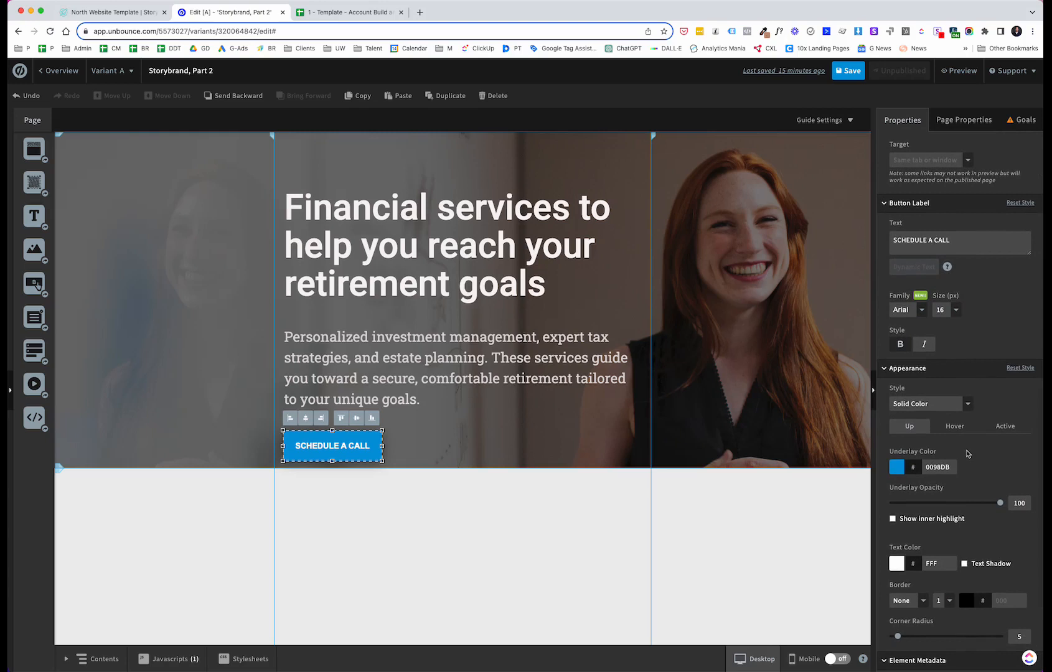
pyautogui.click(896, 467)
pyautogui.click(573, 411)
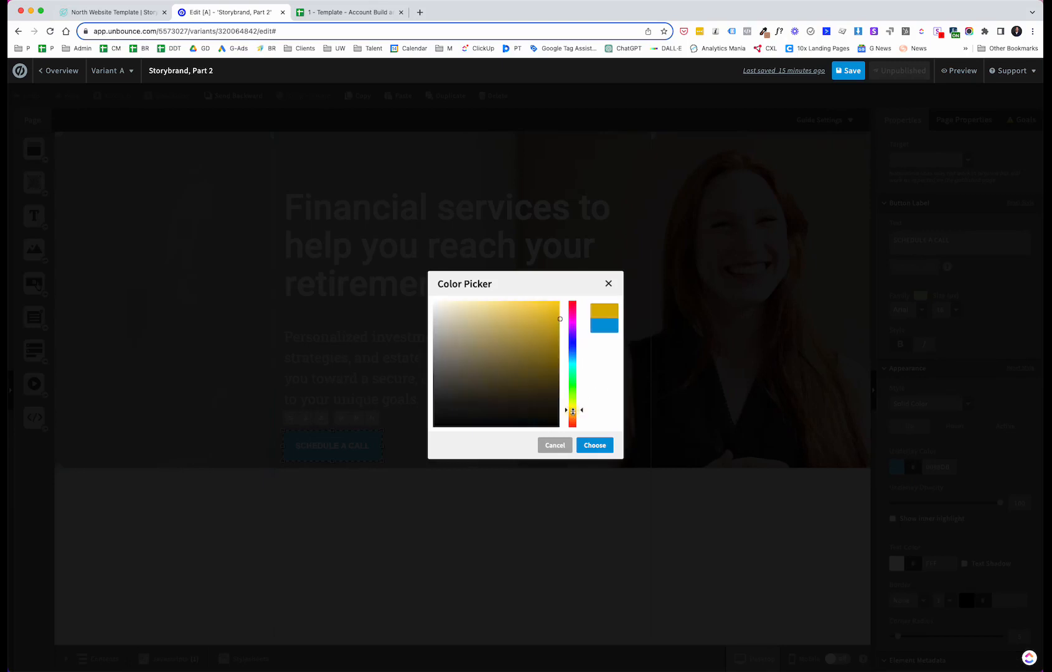
pyautogui.moveTo(573, 413); pyautogui.dragTo(572, 417)
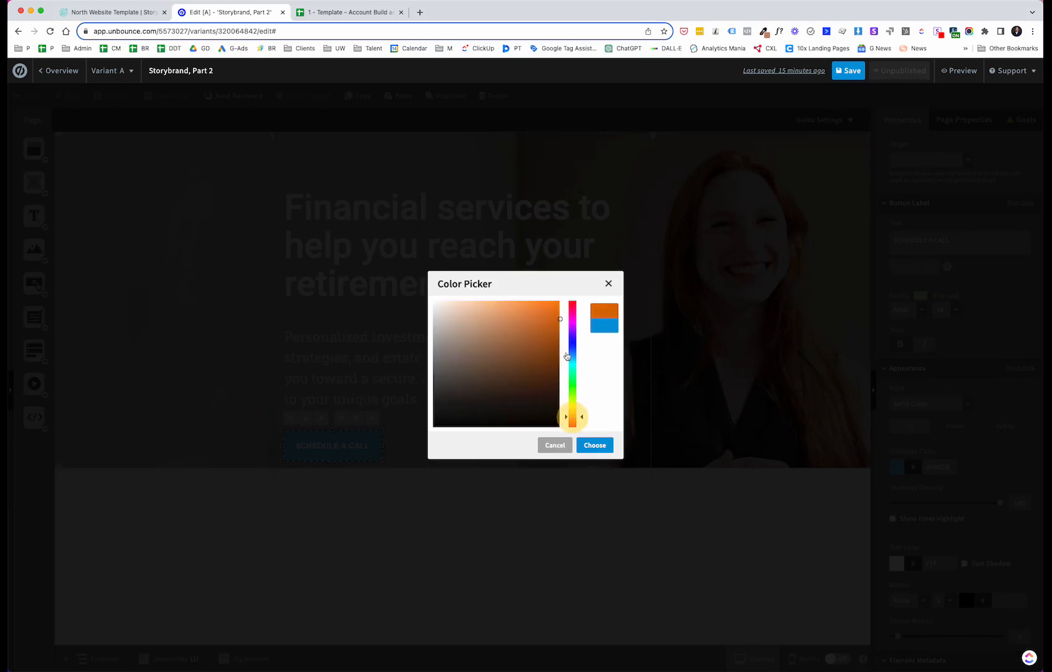
pyautogui.moveTo(557, 321)
pyautogui.mouseDown()
pyautogui.moveTo(542, 312)
pyautogui.moveTo(540, 334)
pyautogui.moveTo(535, 325)
pyautogui.mouseUp()
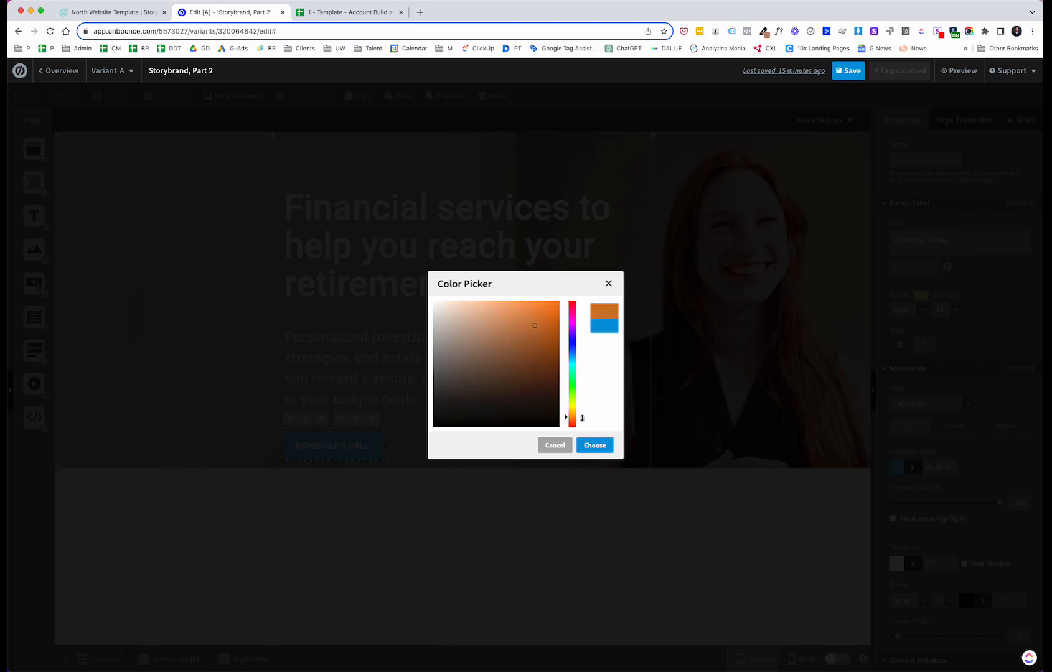
pyautogui.moveTo(582, 417); pyautogui.dragTo(580, 415)
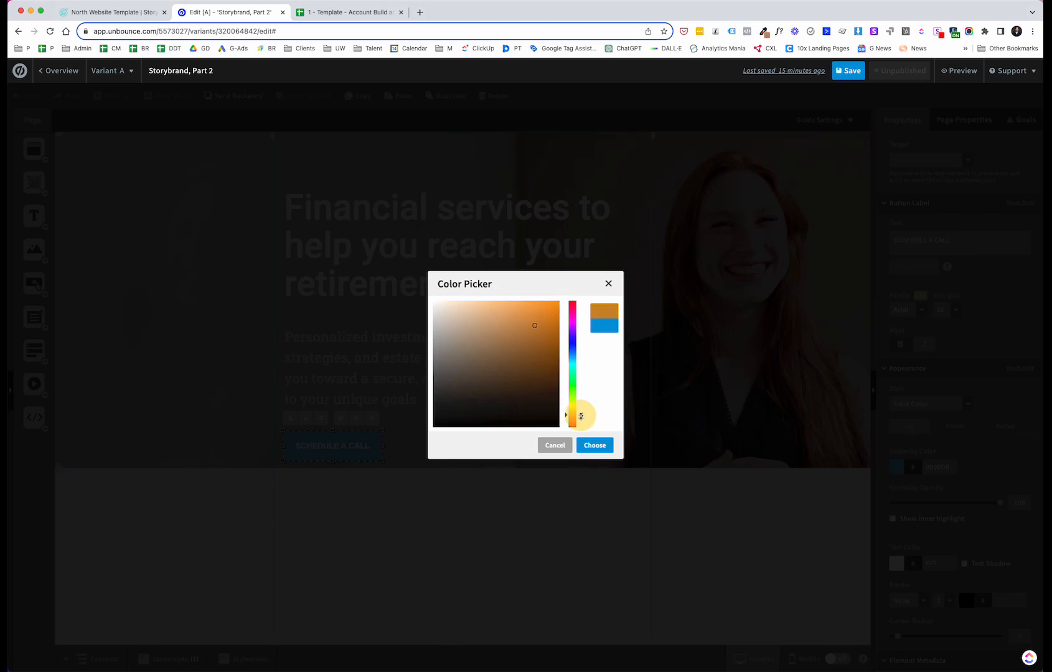
pyautogui.moveTo(533, 325); pyautogui.dragTo(540, 315)
pyautogui.click(591, 446)
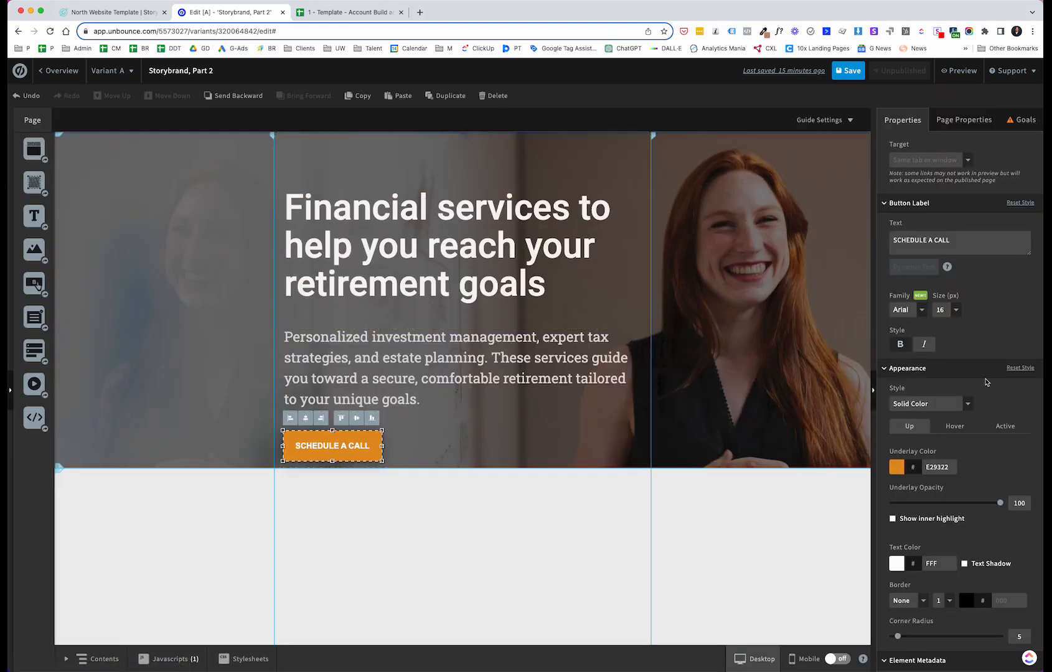
pyautogui.scroll(-3, 986, 381)
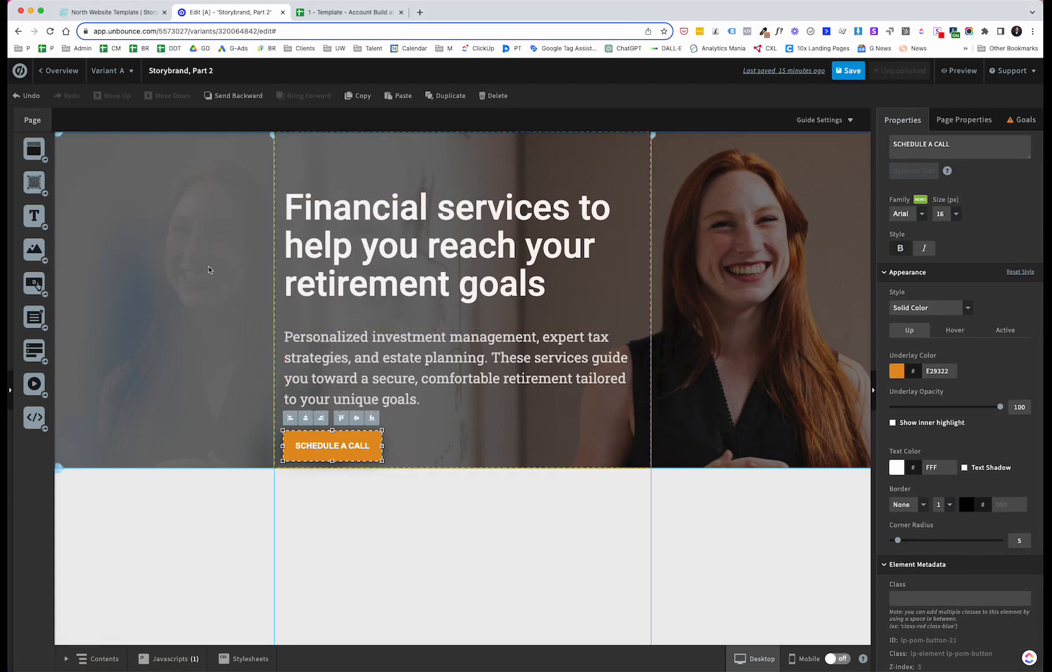
# Step: Move the subheading text box up slightly within the hero section
pyautogui.moveTo(394, 346); pyautogui.dragTo(394, 339)
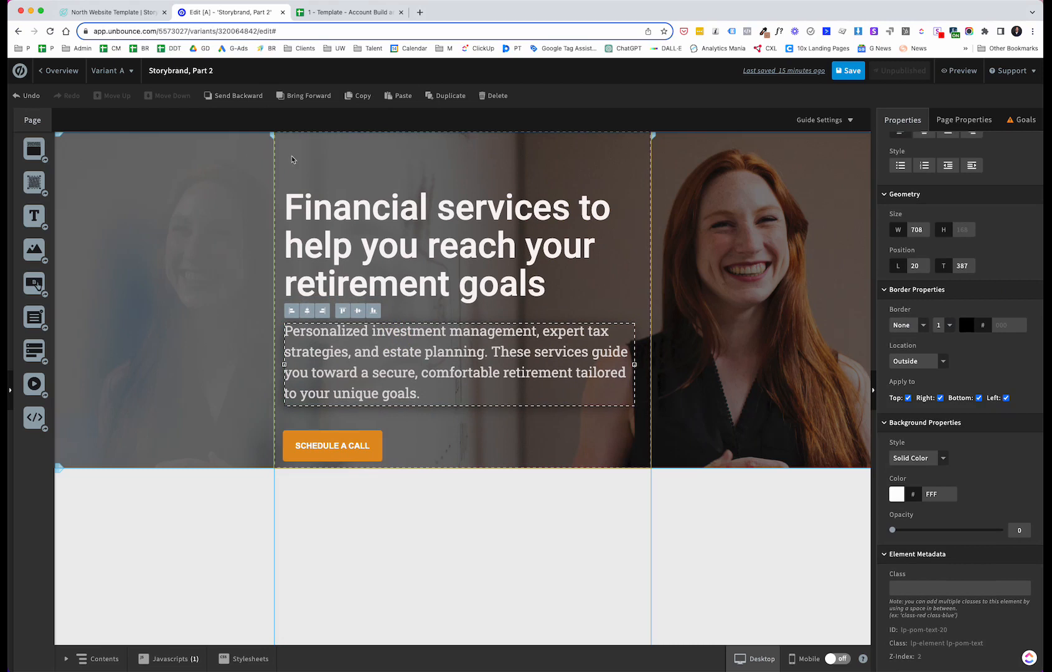
# Step: Add an image element to the hero and choose the uploaded NORTH logo image untitled-300-100-px-1.png
pyautogui.click(35, 249)
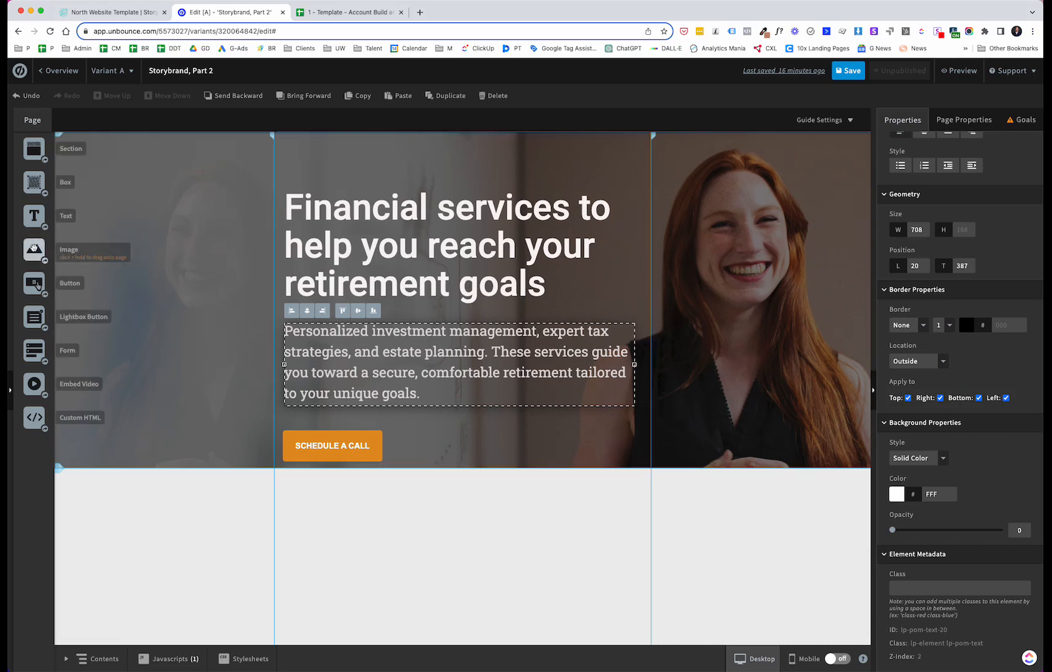
pyautogui.click(34, 250)
pyautogui.moveTo(35, 250); pyautogui.dragTo(328, 159)
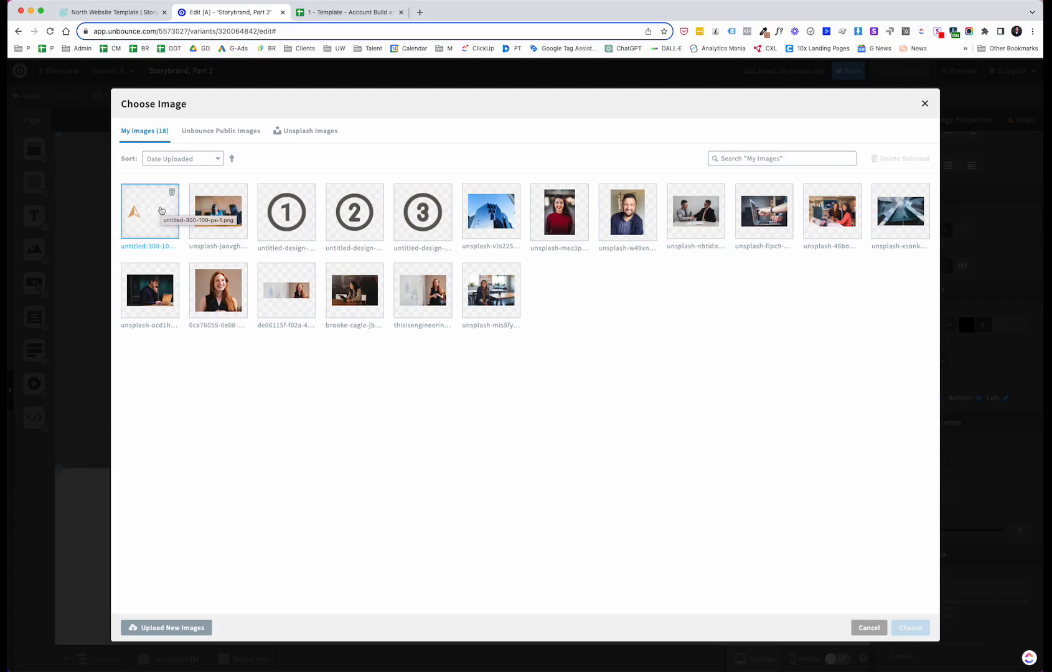
pyautogui.doubleClick(160, 210)
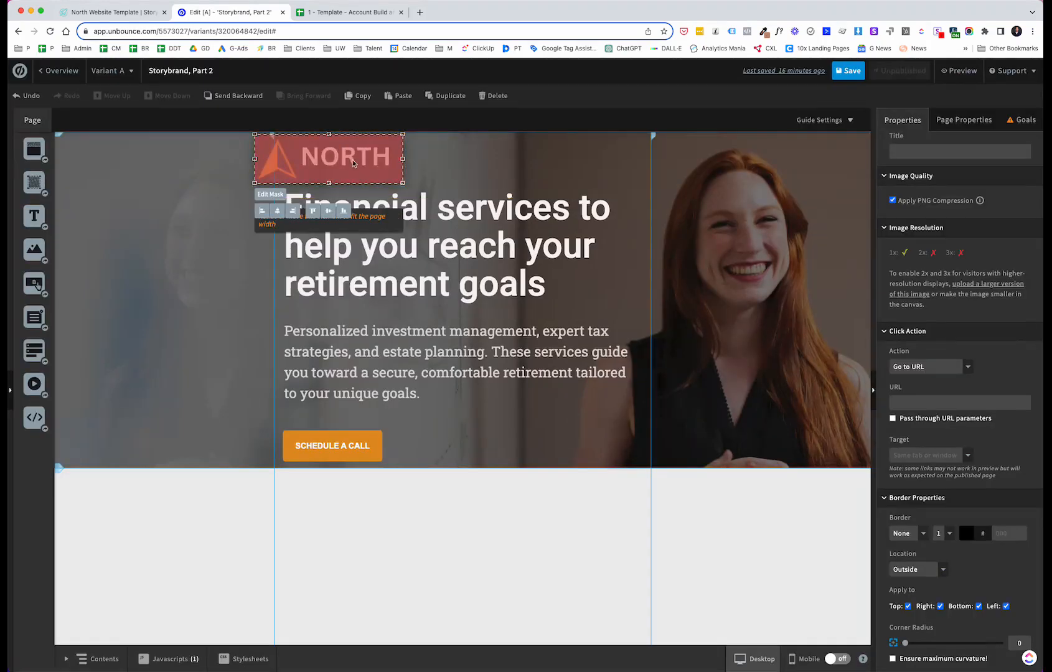
# Step: Shrink the NORTH logo and place it in the hero's top-left corner above the headline
pyautogui.moveTo(353, 163); pyautogui.dragTo(386, 167)
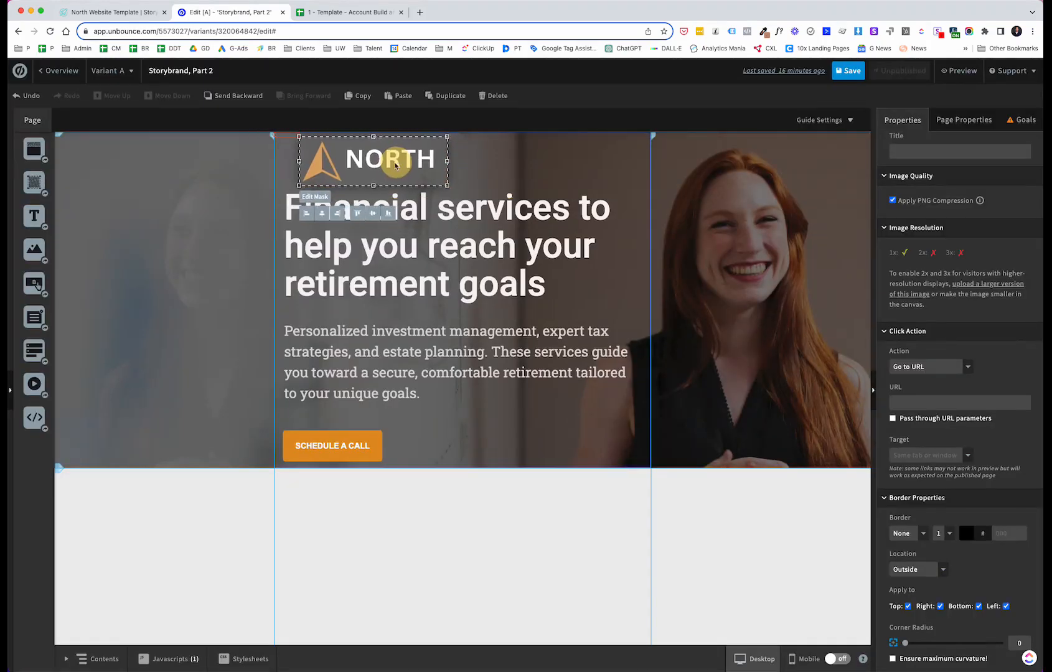
pyautogui.moveTo(434, 137)
pyautogui.mouseDown()
pyautogui.moveTo(370, 173)
pyautogui.moveTo(350, 178)
pyautogui.moveTo(350, 165)
pyautogui.mouseUp()
pyautogui.click(455, 519)
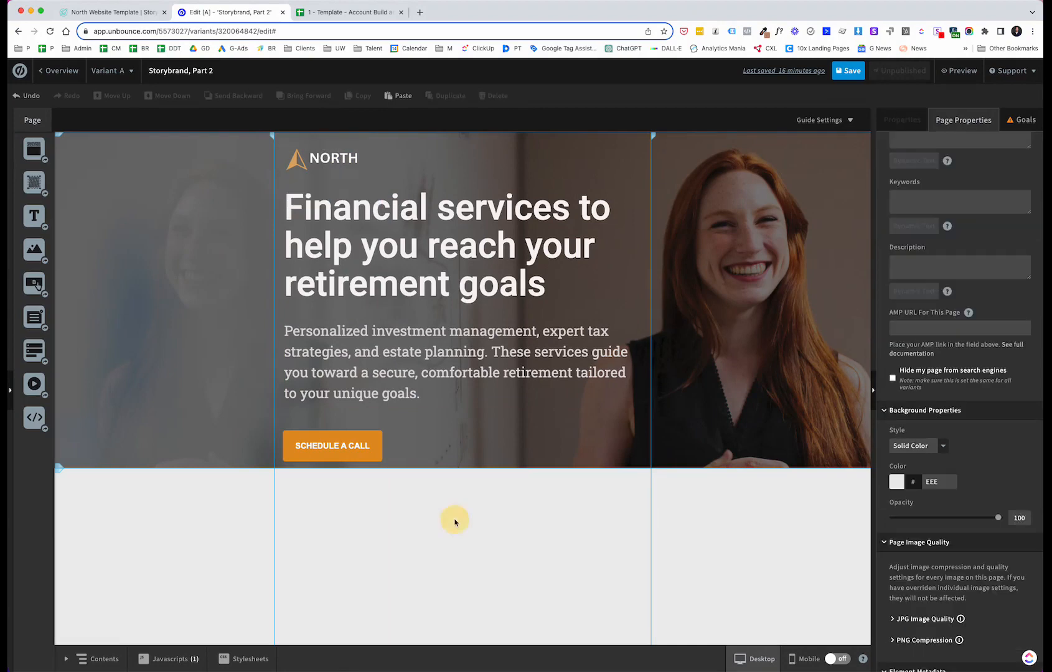
# Step: Nudge the SCHEDULE A CALL button up slightly and compare the layout with the North template page
pyautogui.moveTo(376, 442); pyautogui.dragTo(376, 439)
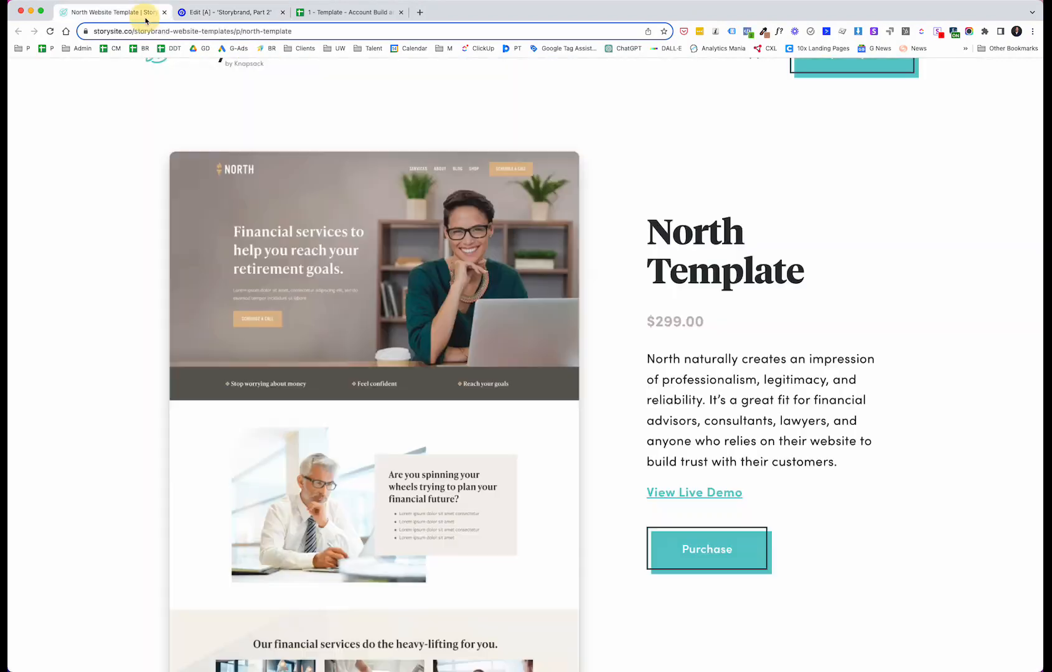
pyautogui.click(145, 14)
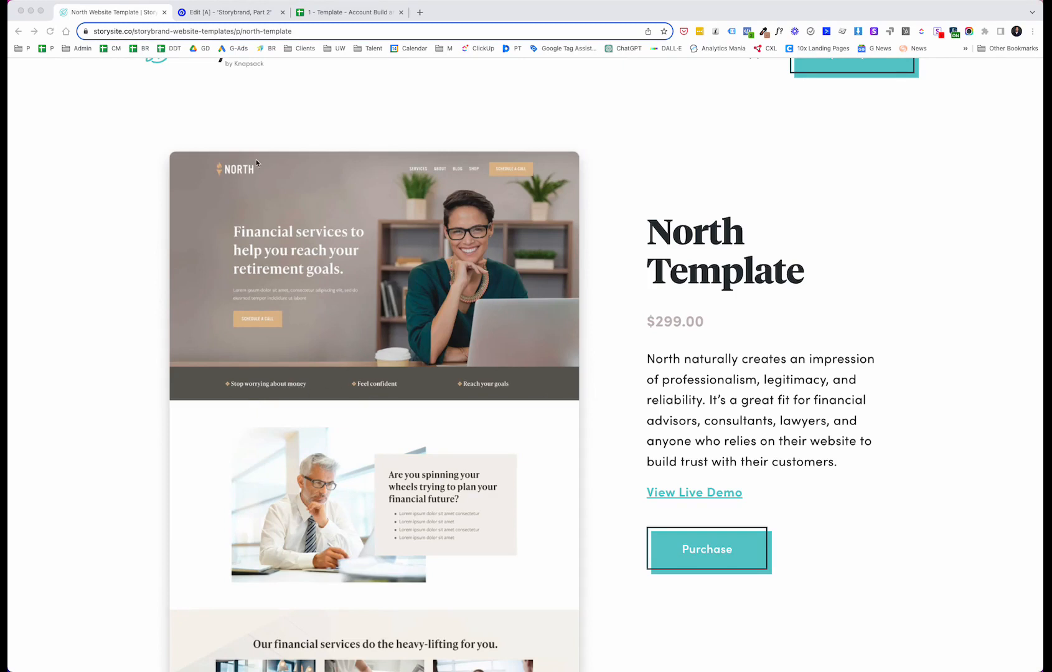
pyautogui.click(232, 12)
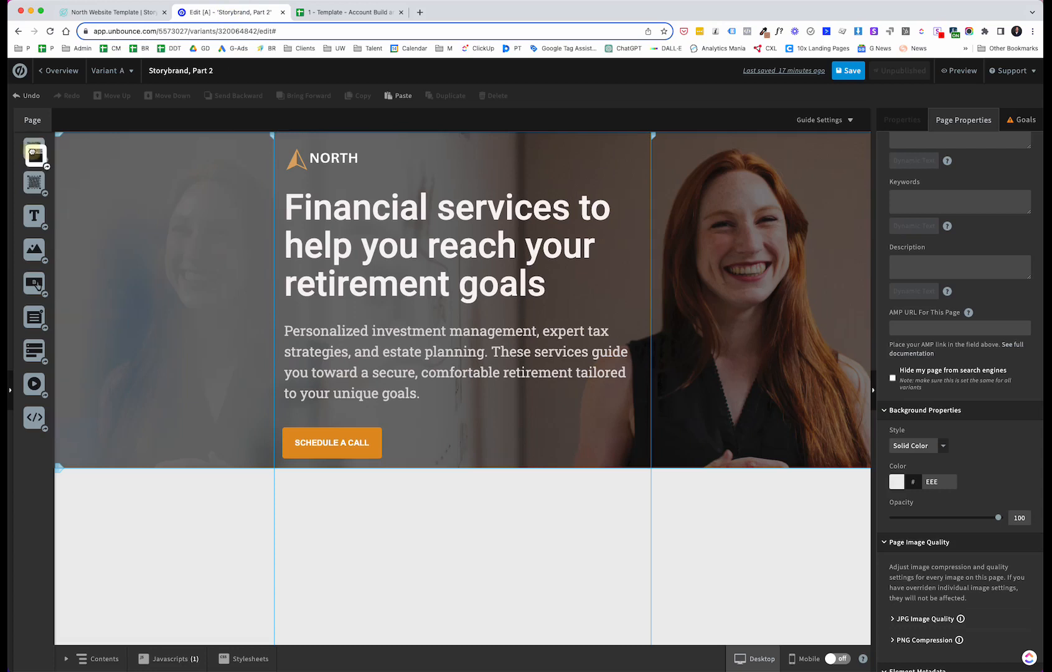
# Step: Add a new section below the hero and reduce its height to 123 px
pyautogui.moveTo(34, 150); pyautogui.dragTo(124, 481)
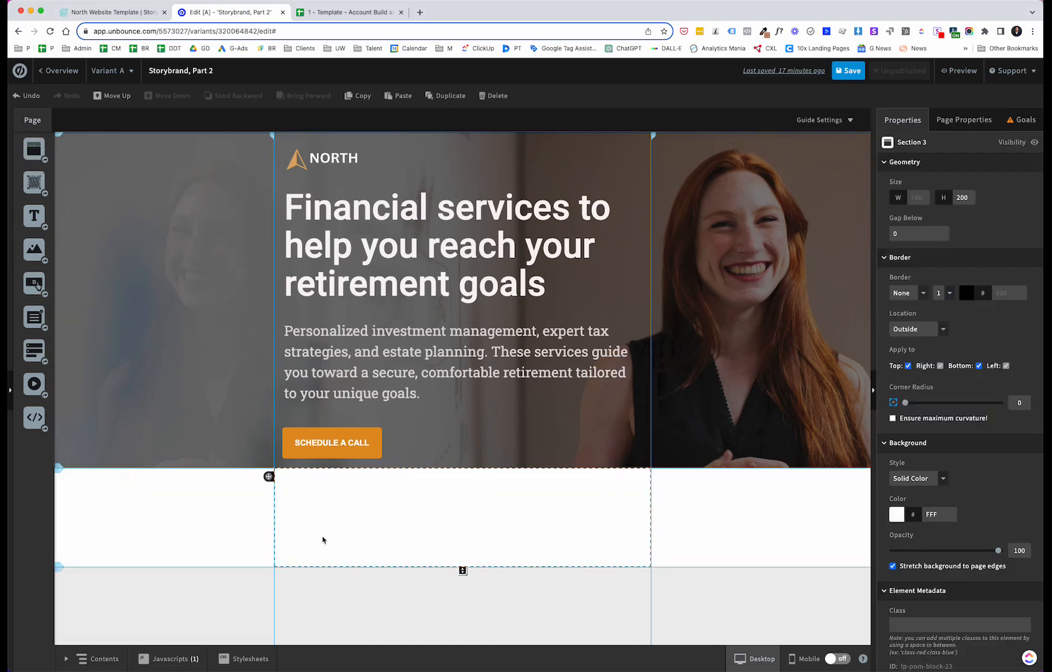
pyautogui.moveTo(462, 570); pyautogui.dragTo(464, 531)
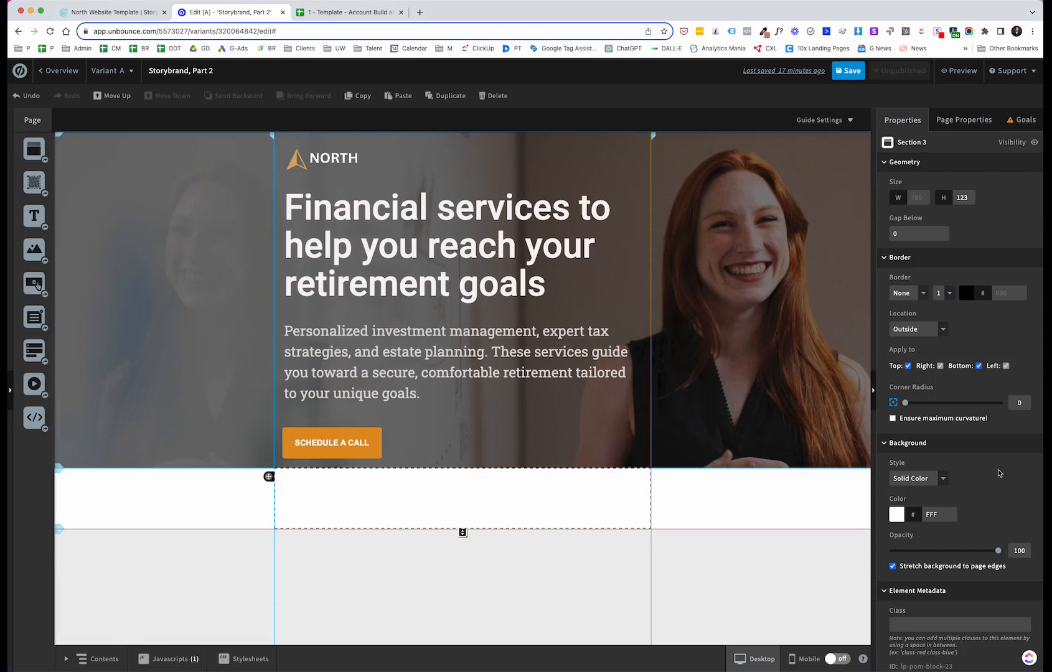
# Step: Set the new section's background colour to the dark brown-grey 5F5252
pyautogui.scroll(-1, 999, 473)
pyautogui.click(898, 493)
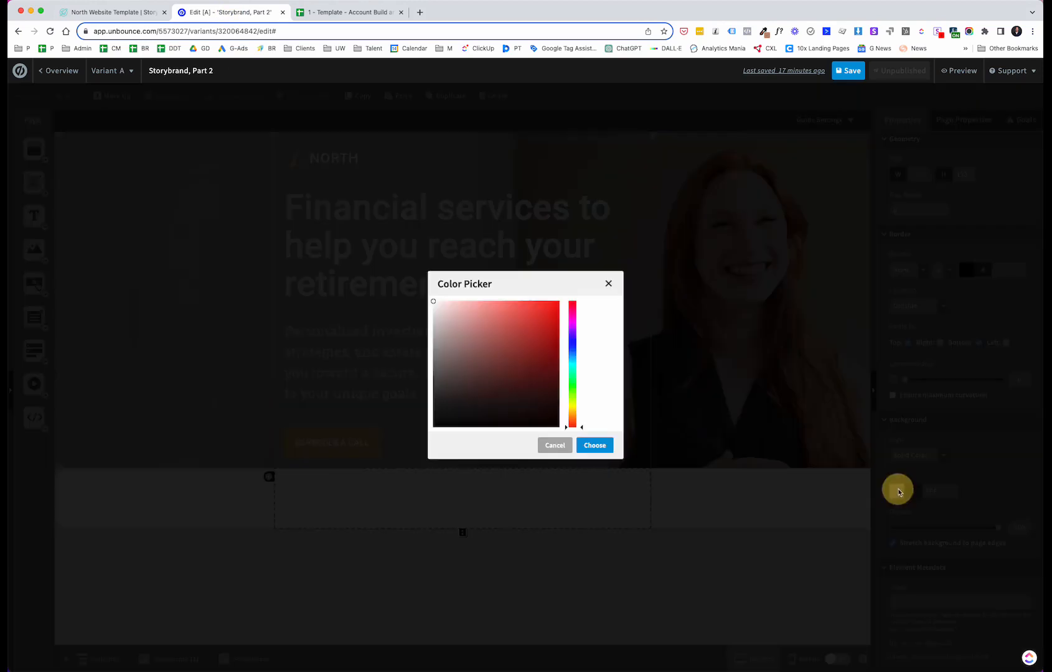
pyautogui.click(449, 383)
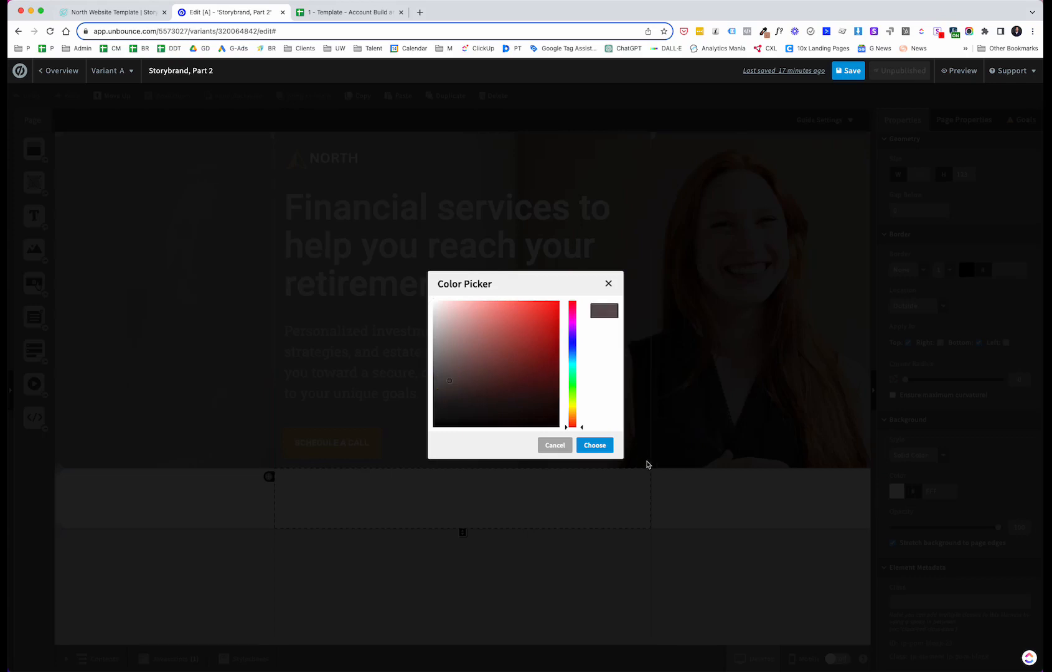
pyautogui.click(599, 446)
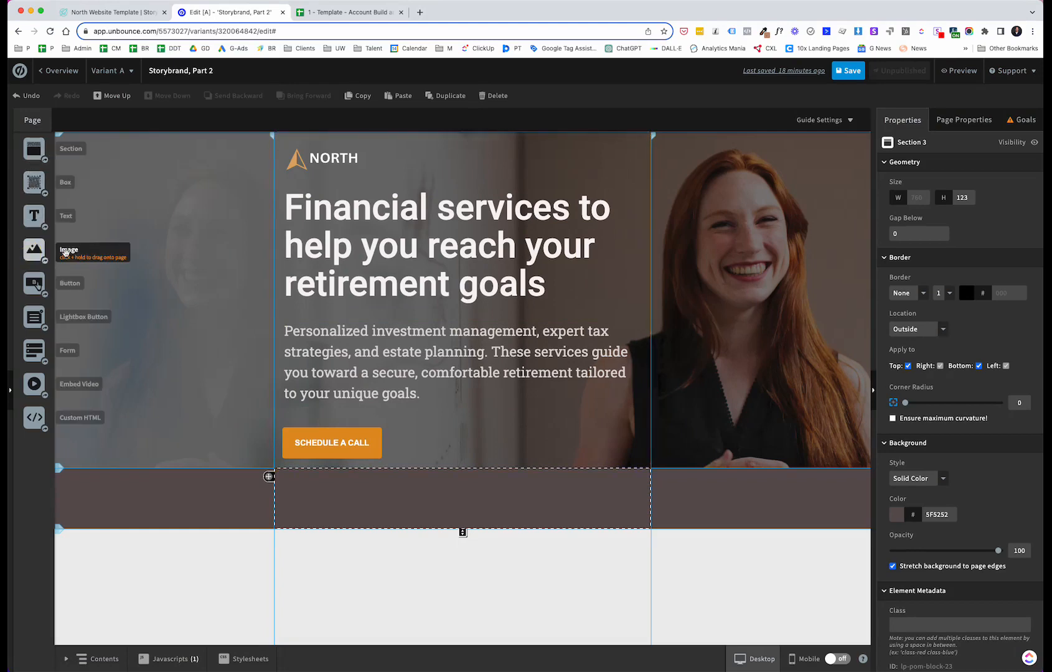
# Step: Add an image to the new section, searching Unbounce public images for arrow and choosing lightbox-arrowsright.jpg
pyautogui.moveTo(65, 252); pyautogui.dragTo(318, 496)
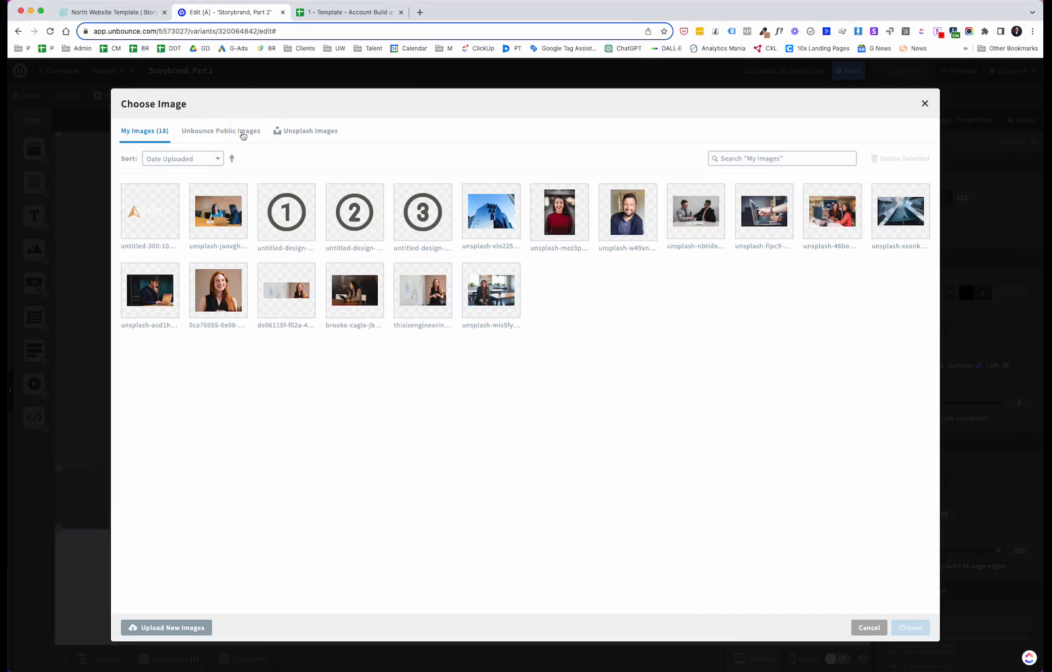
pyautogui.click(224, 132)
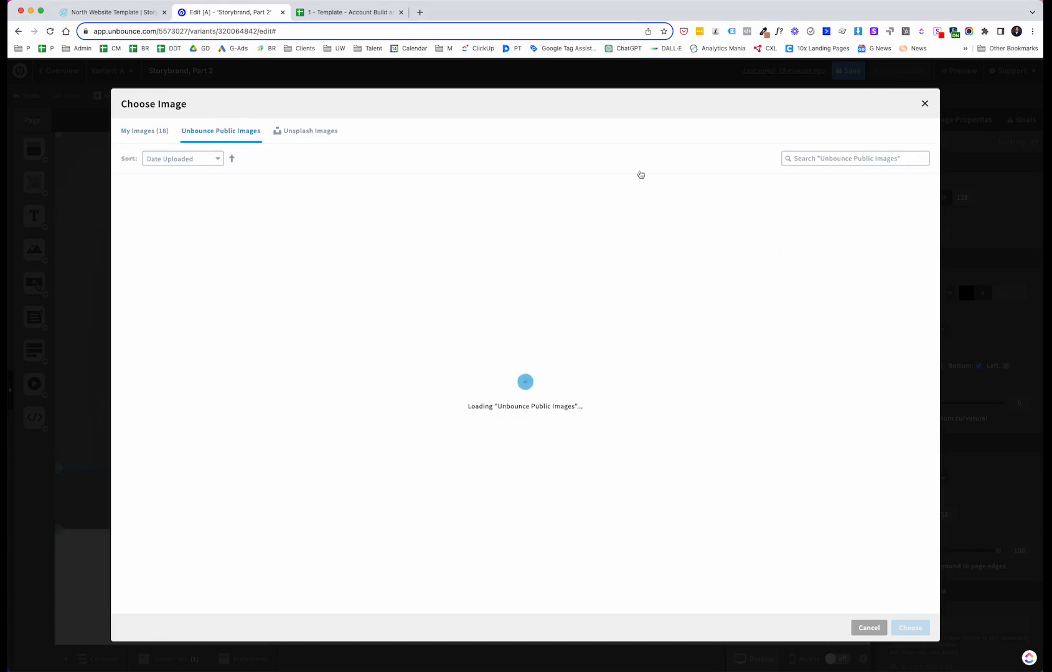
pyautogui.click(848, 159)
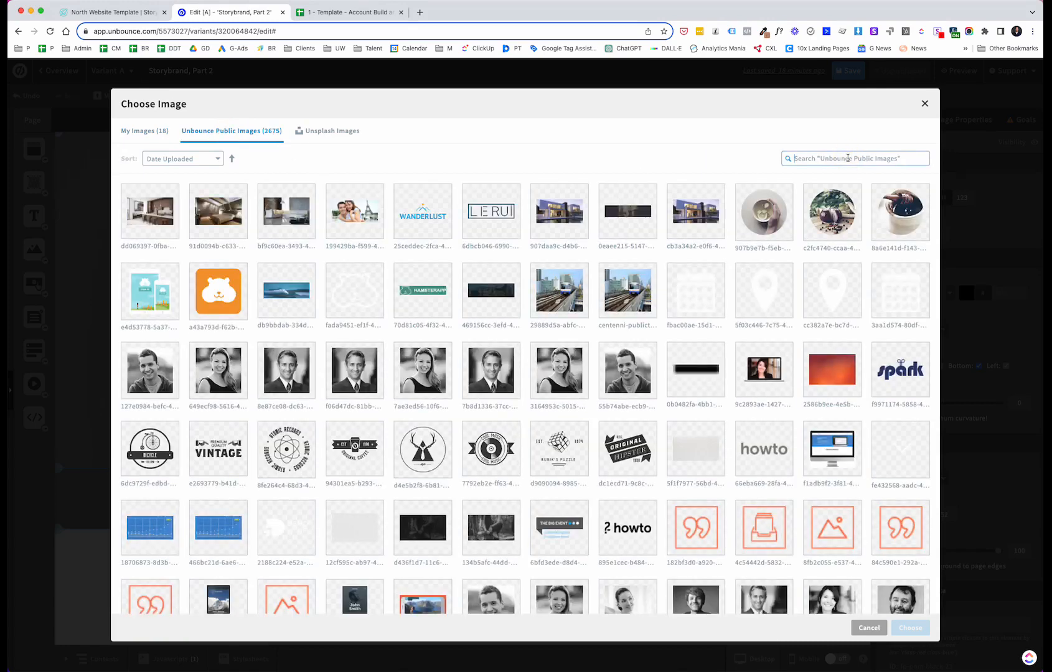
pyautogui.write('ARROW')
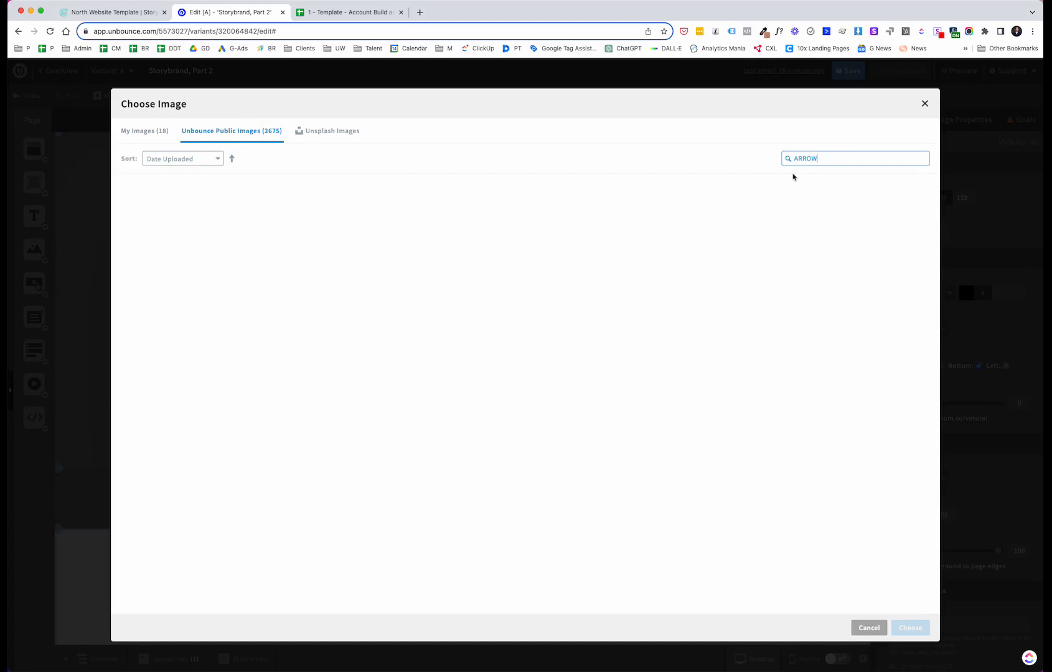
pyautogui.moveTo(824, 154); pyautogui.dragTo(793, 152)
pyautogui.press('BackSpace')
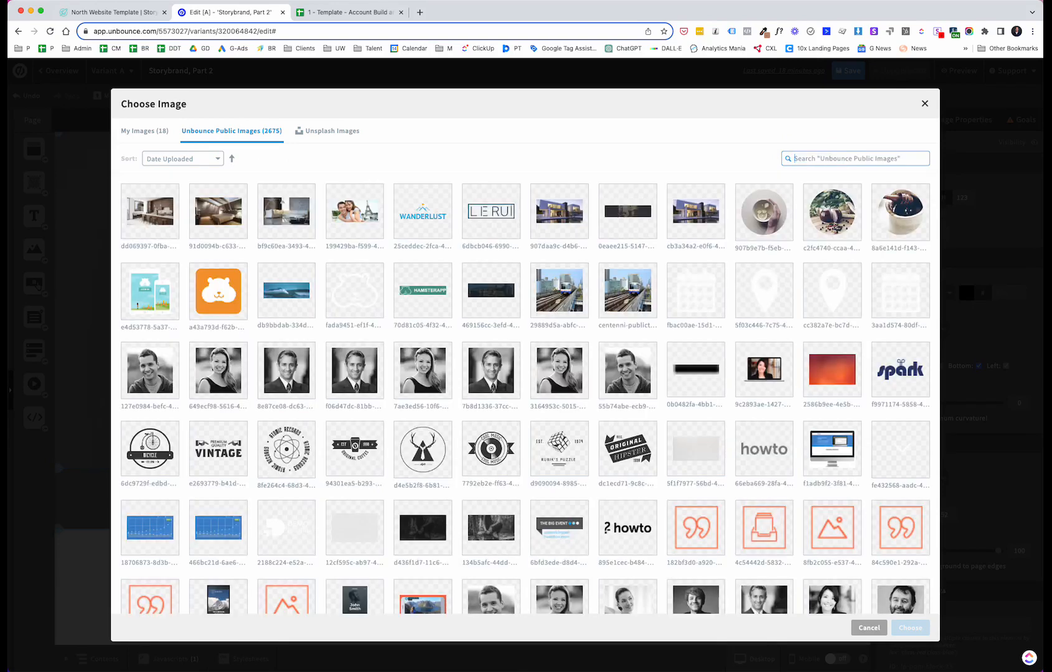
pyautogui.write('a')
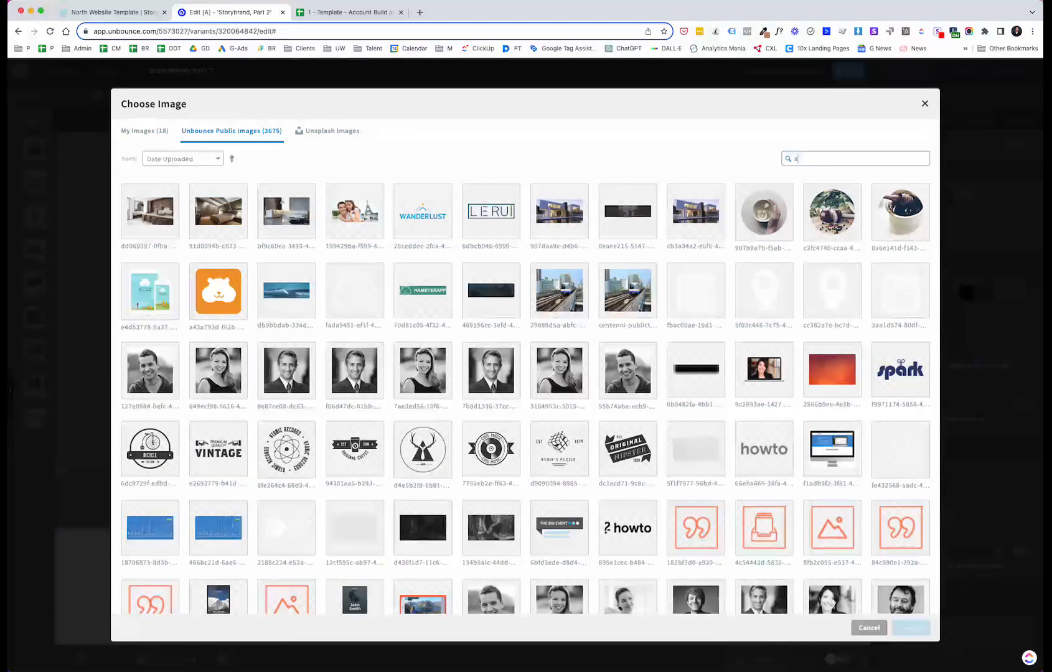
pyautogui.write('rrow')
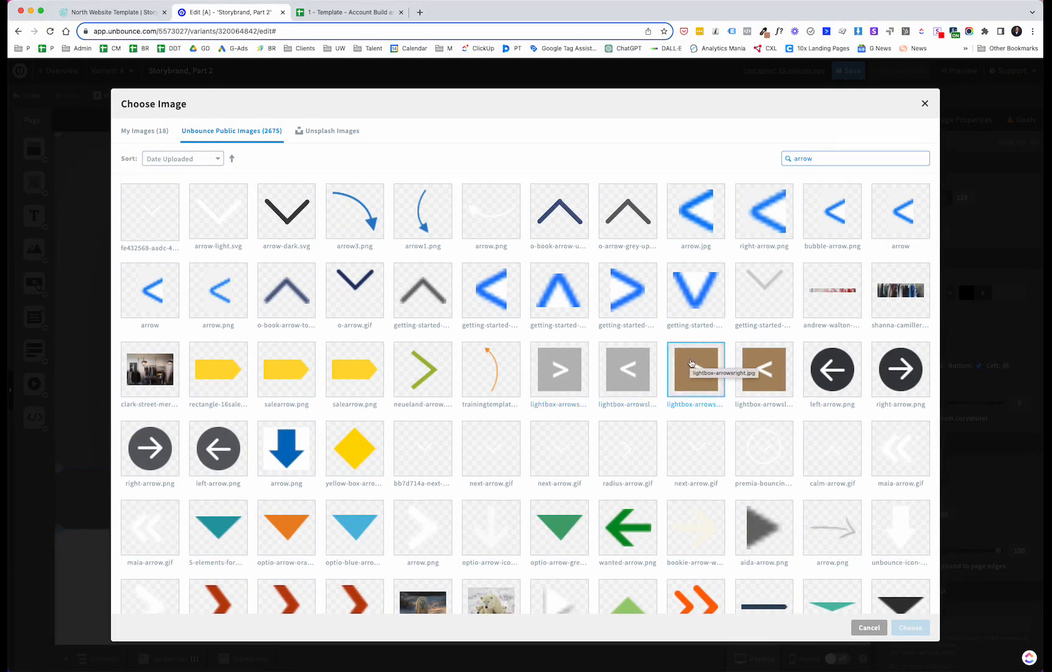
pyautogui.doubleClick(690, 363)
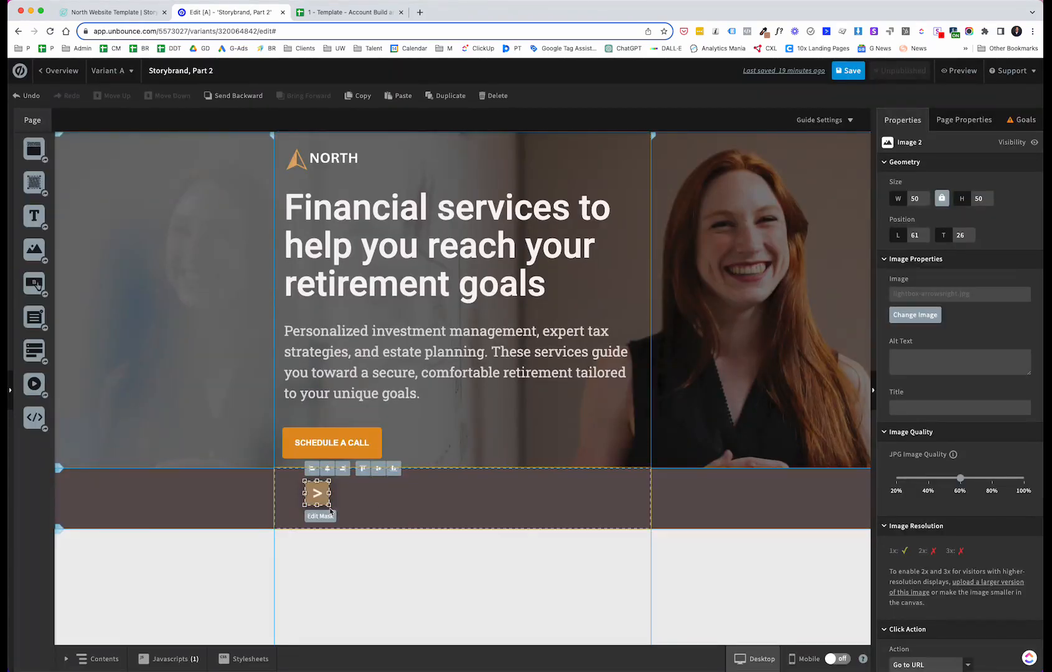
# Step: Resize the arrow image to 29 × 29 px and move it to the strip's left edge
pyautogui.moveTo(329, 504); pyautogui.dragTo(315, 499)
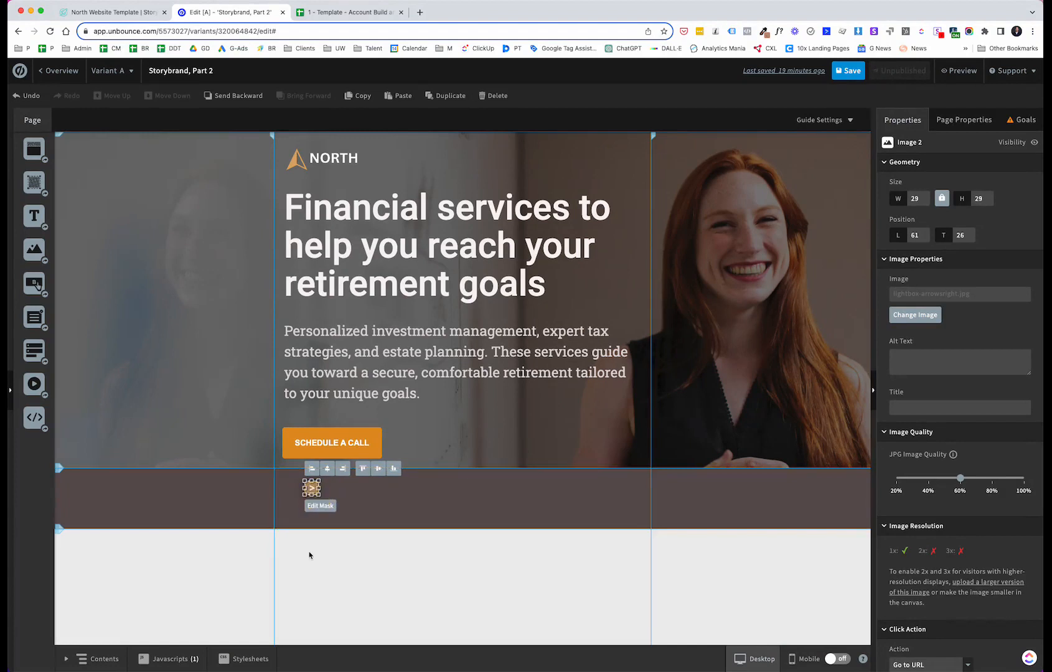
pyautogui.click(311, 554)
pyautogui.moveTo(313, 488); pyautogui.dragTo(293, 488)
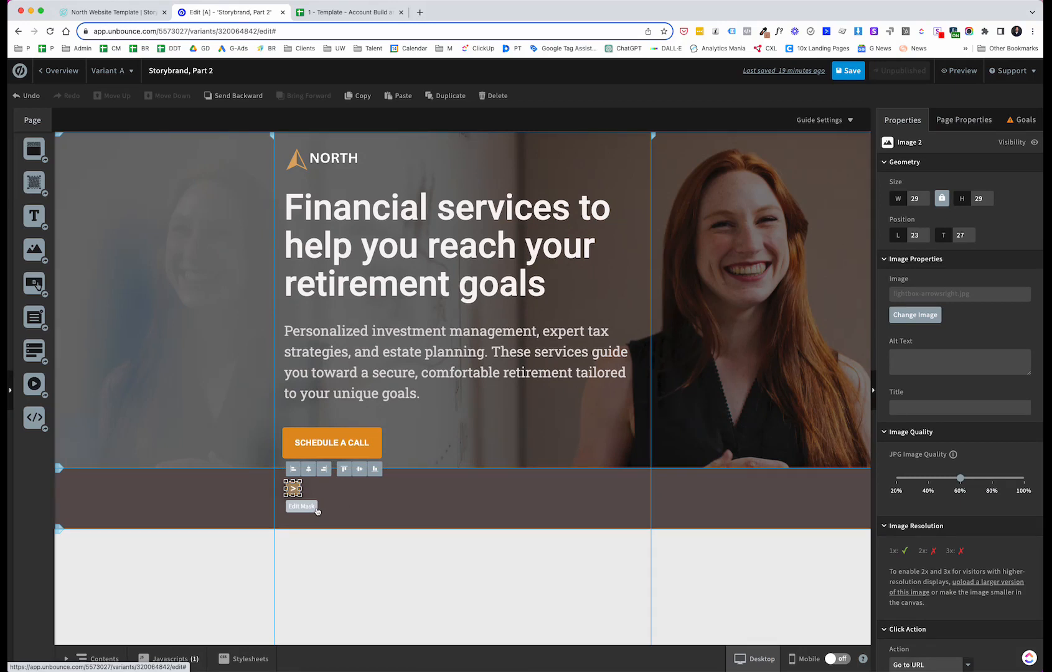
# Step: Paste two copies of the arrow and spread the three arrows across the strip at left, centre and right
pyautogui.press('super+v')
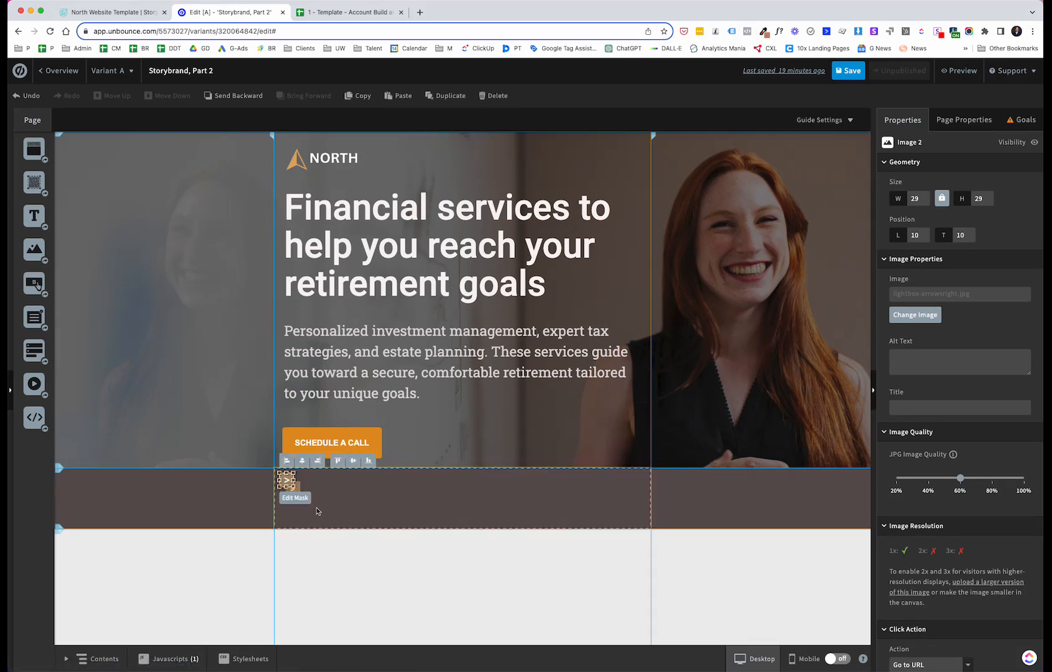
pyautogui.press('super+v')
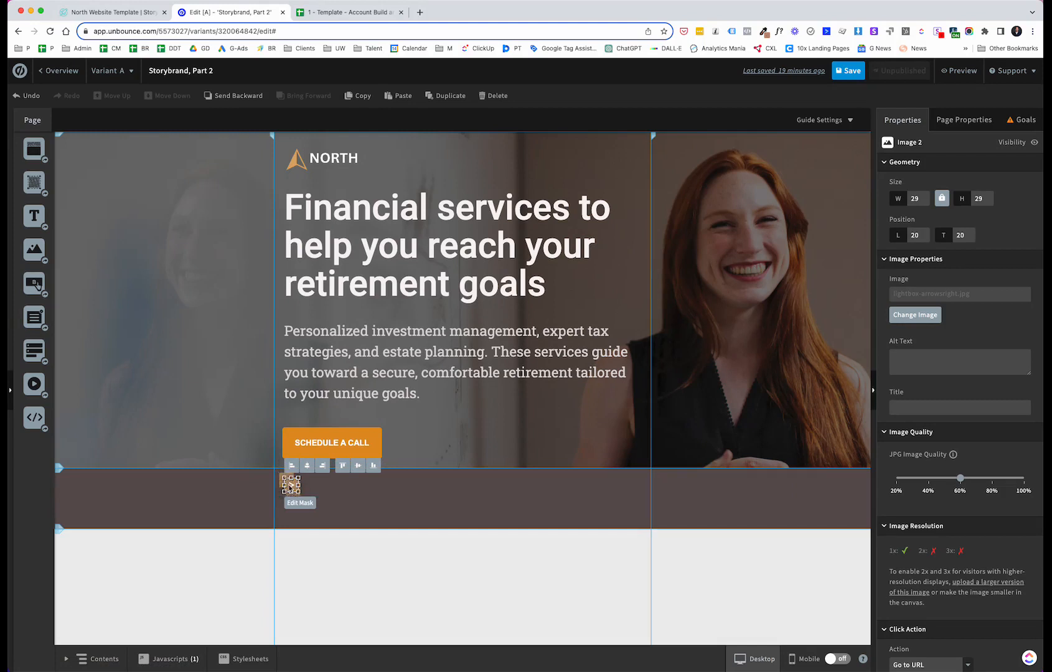
pyautogui.moveTo(291, 486); pyautogui.dragTo(387, 488)
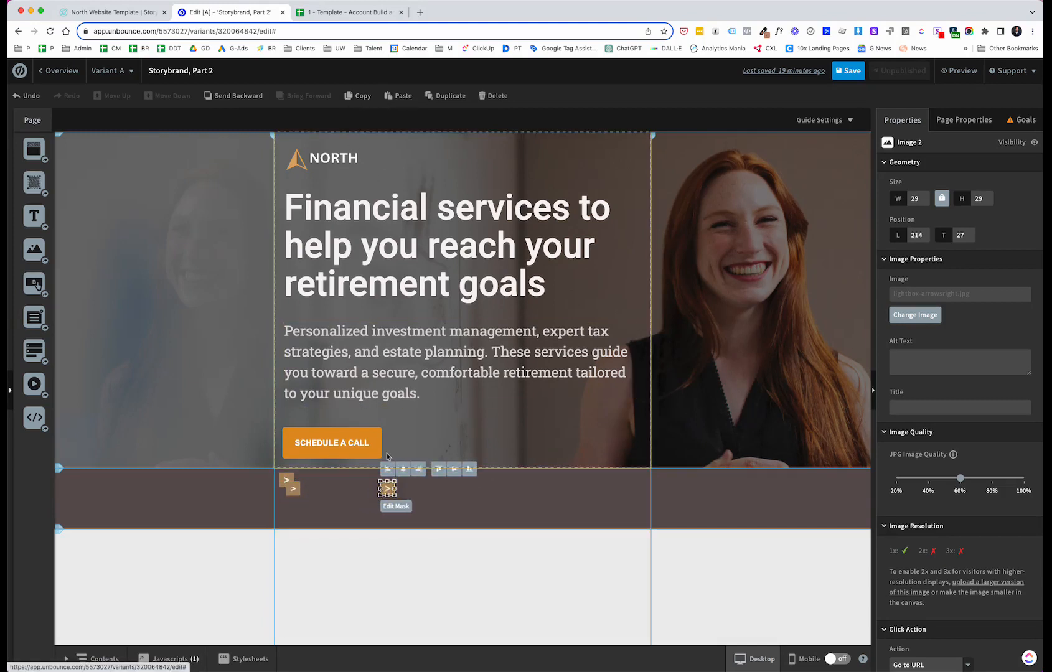
pyautogui.moveTo(300, 490)
pyautogui.mouseDown()
pyautogui.moveTo(520, 486)
pyautogui.moveTo(286, 481)
pyautogui.moveTo(303, 487)
pyautogui.mouseUp()
pyautogui.moveTo(518, 487); pyautogui.dragTo(558, 488)
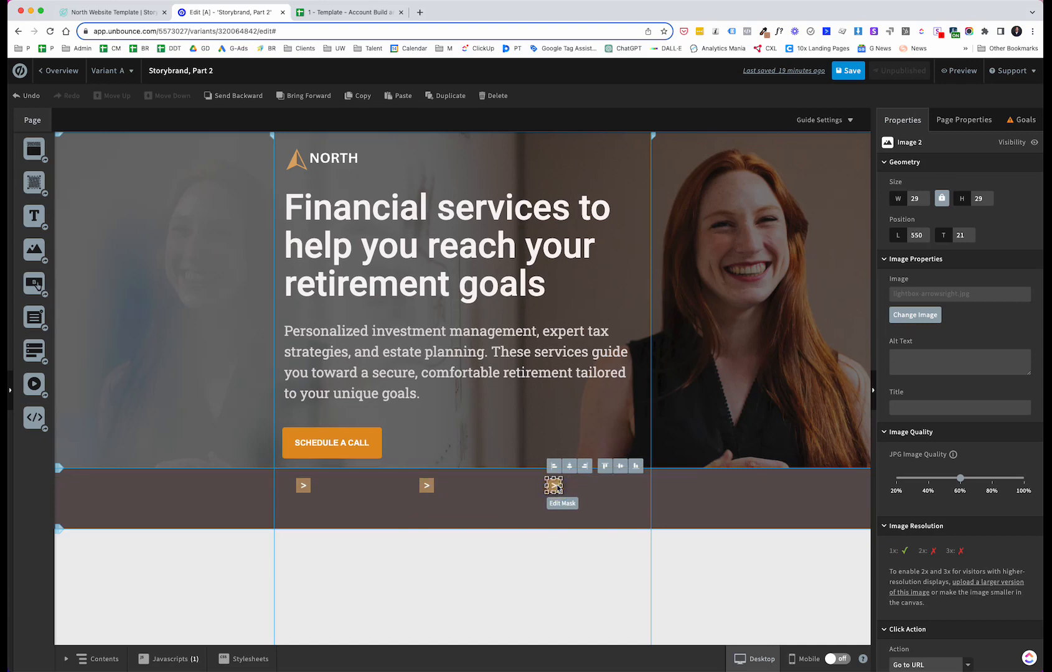
# Step: Select all three arrow images together
pyautogui.click(425, 487)
pyautogui.click(303, 487)
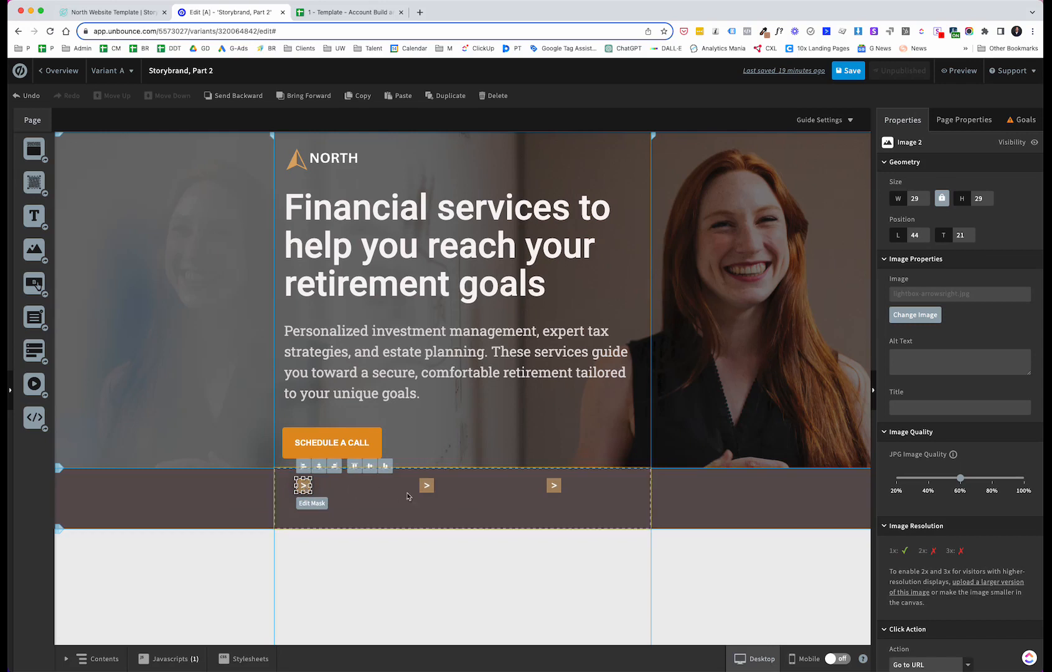
pyautogui.keyDown('shift'); pyautogui.click(426, 485); pyautogui.keyUp('shift')
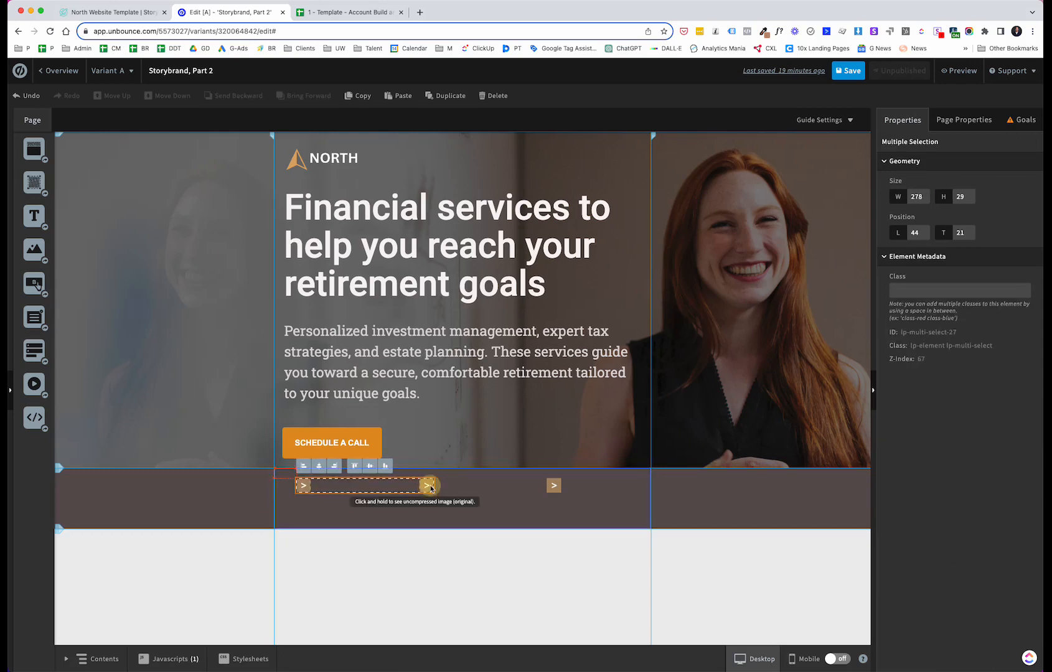
pyautogui.keyDown('shift'); pyautogui.click(553, 486); pyautogui.keyUp('shift')
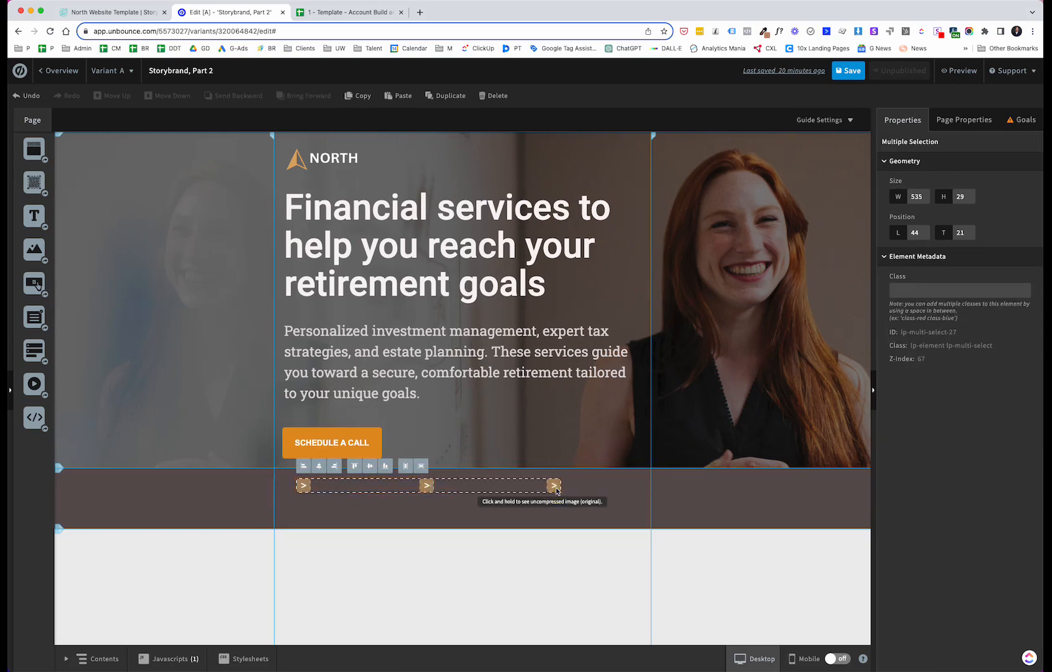
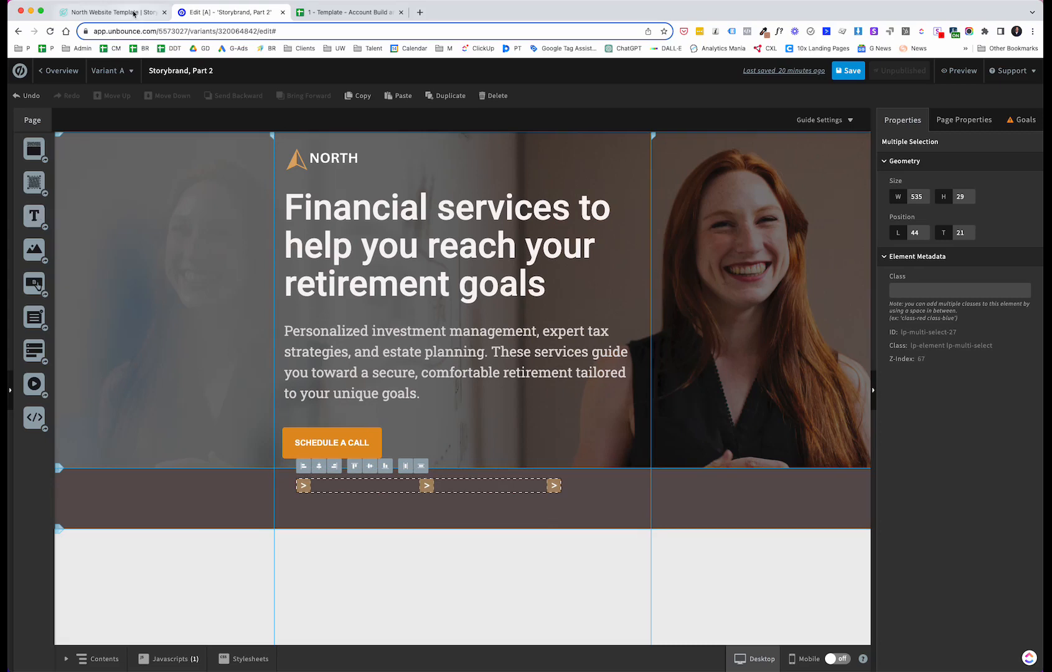
# Step: Compare with the North reference template, then add a text box below the arrows and enter Stop worrying about money
pyautogui.click(133, 13)
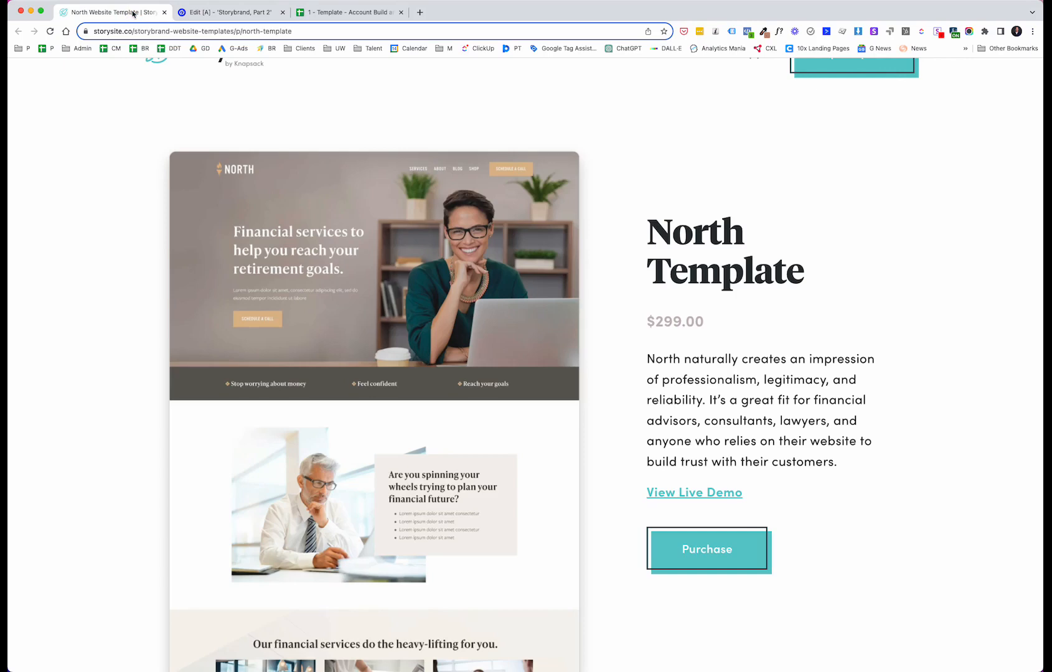
pyautogui.click(211, 13)
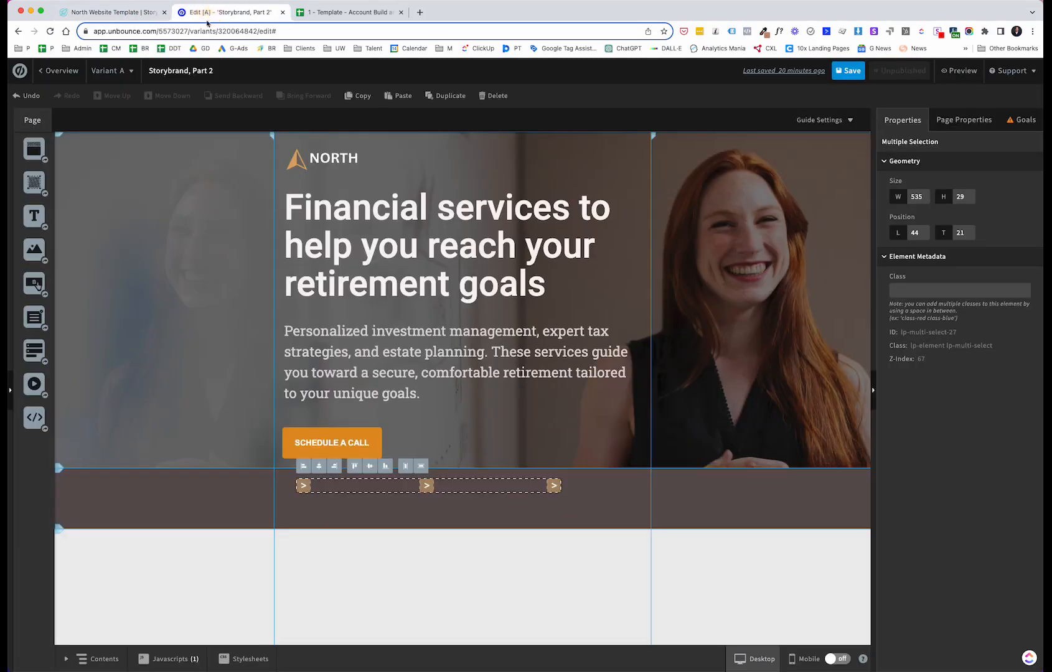
pyautogui.moveTo(35, 217); pyautogui.dragTo(335, 510)
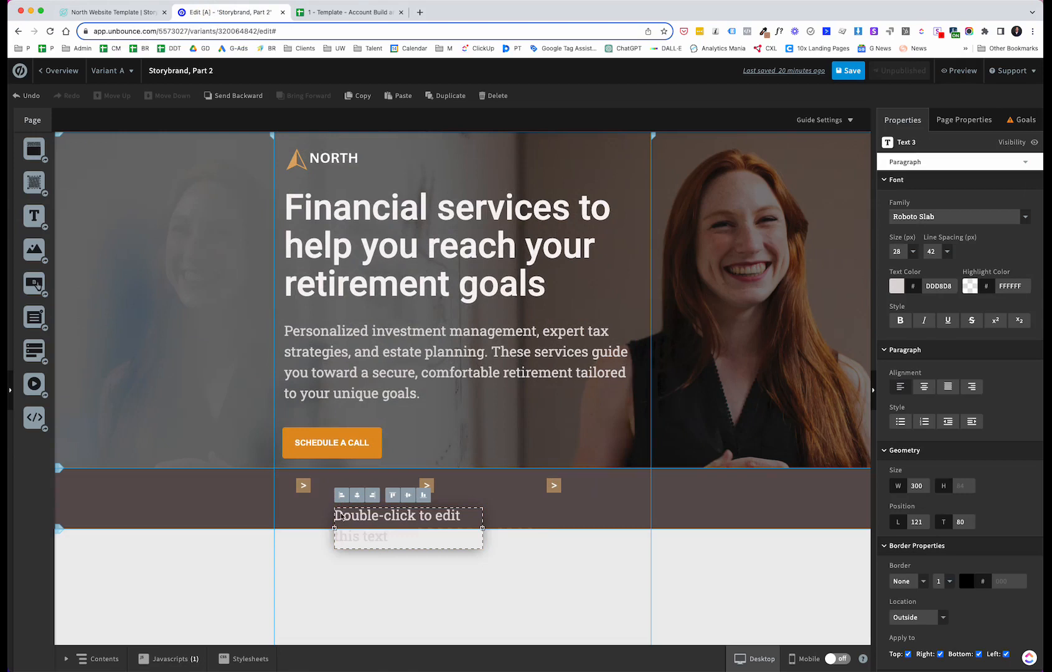
pyautogui.doubleClick(341, 515)
pyautogui.write('Stop wo')
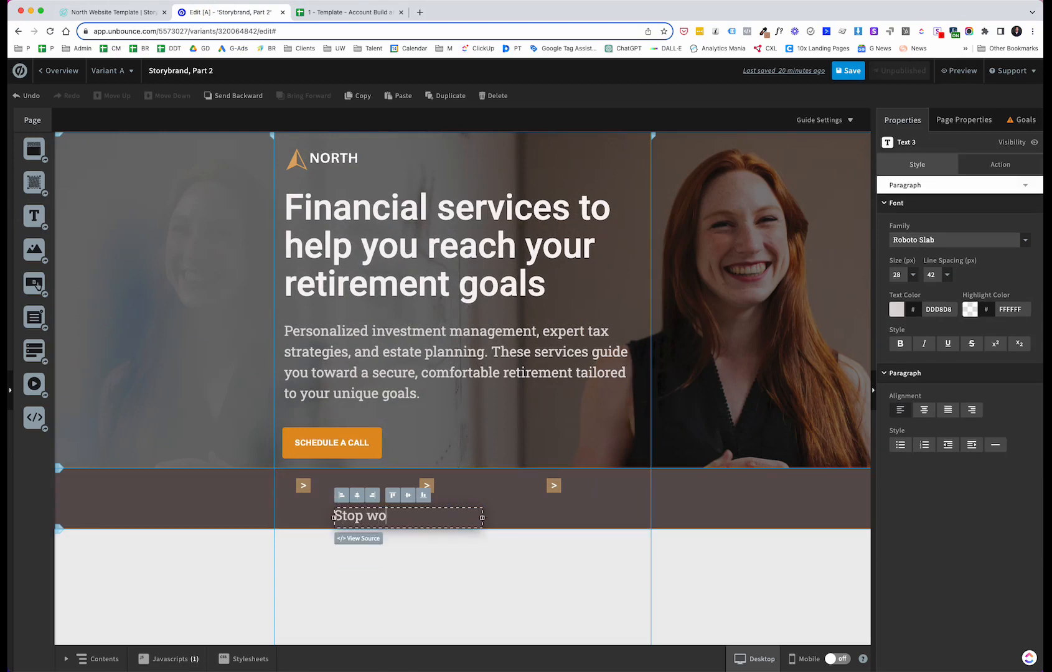
pyautogui.write('rrying about money')
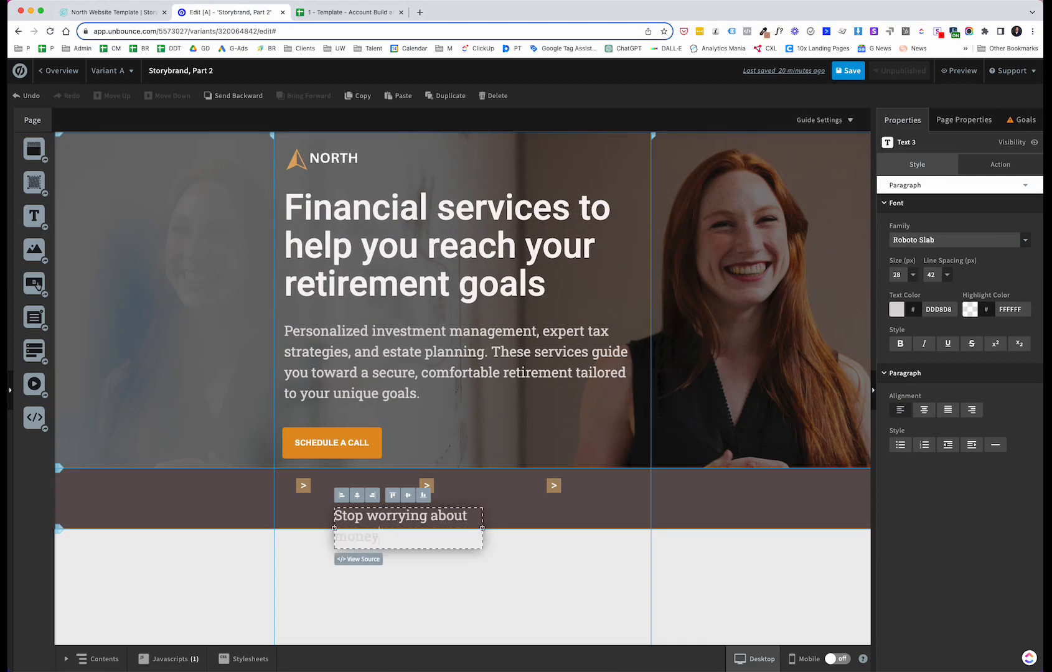
# Step: Set the Stop worrying about money text to 16 px
pyautogui.click(490, 595)
pyautogui.click(459, 524)
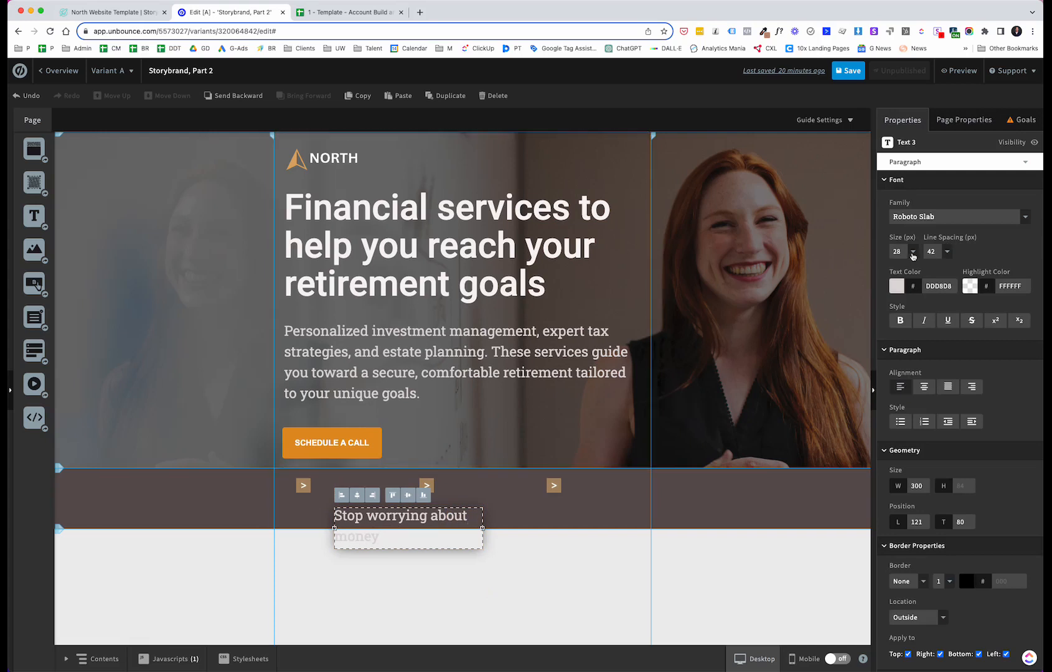
pyautogui.click(912, 251)
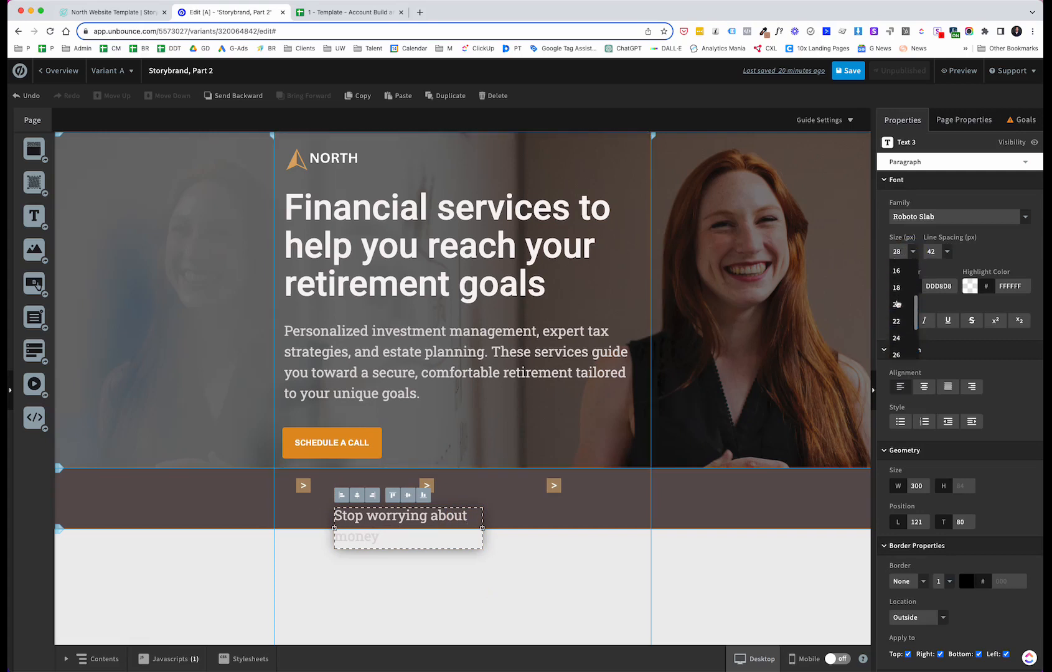
pyautogui.scroll(2, 896, 303)
pyautogui.click(897, 283)
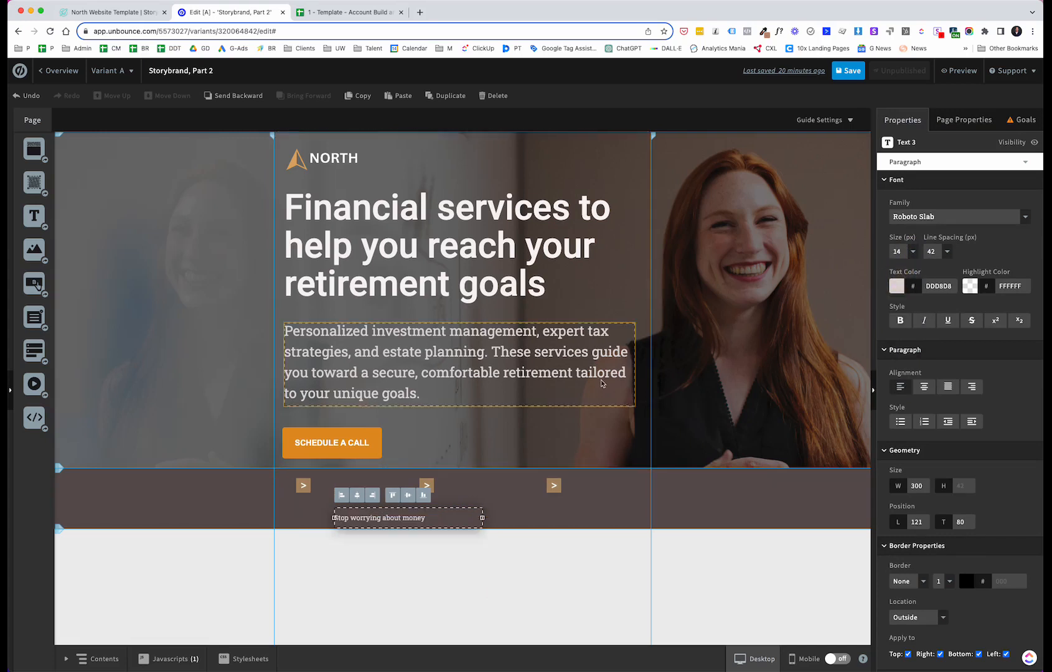
pyautogui.click(914, 253)
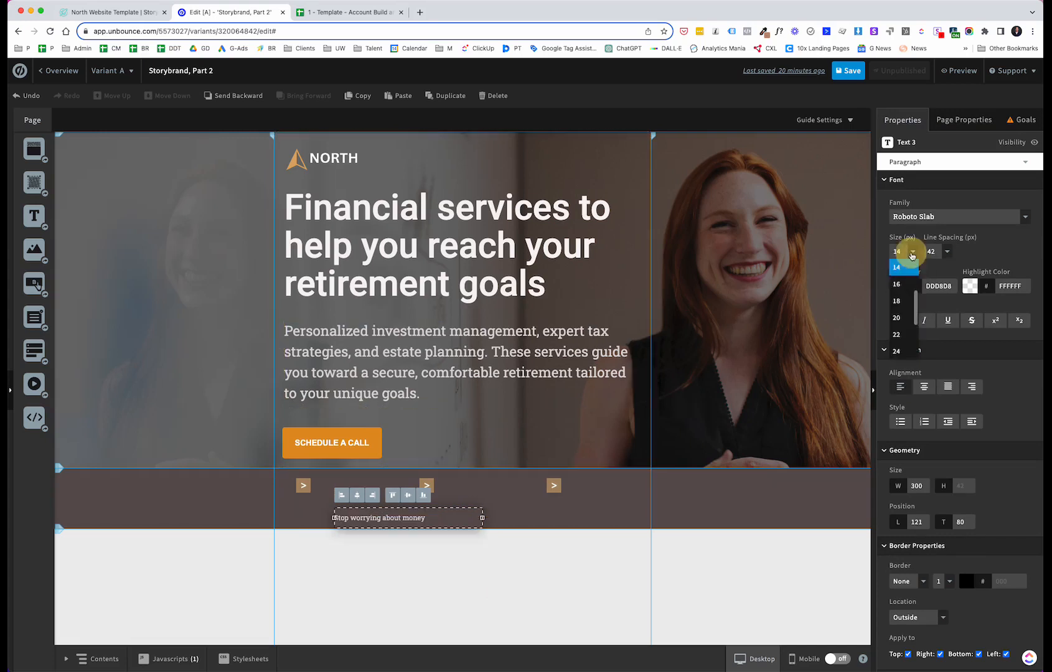
pyautogui.click(903, 291)
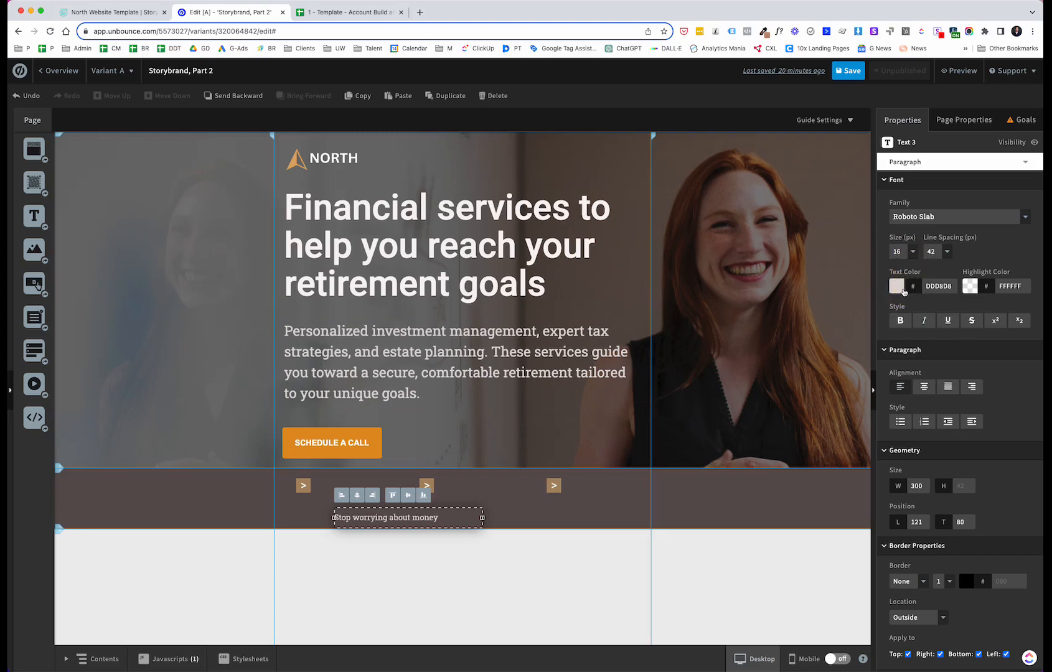
pyautogui.click(450, 597)
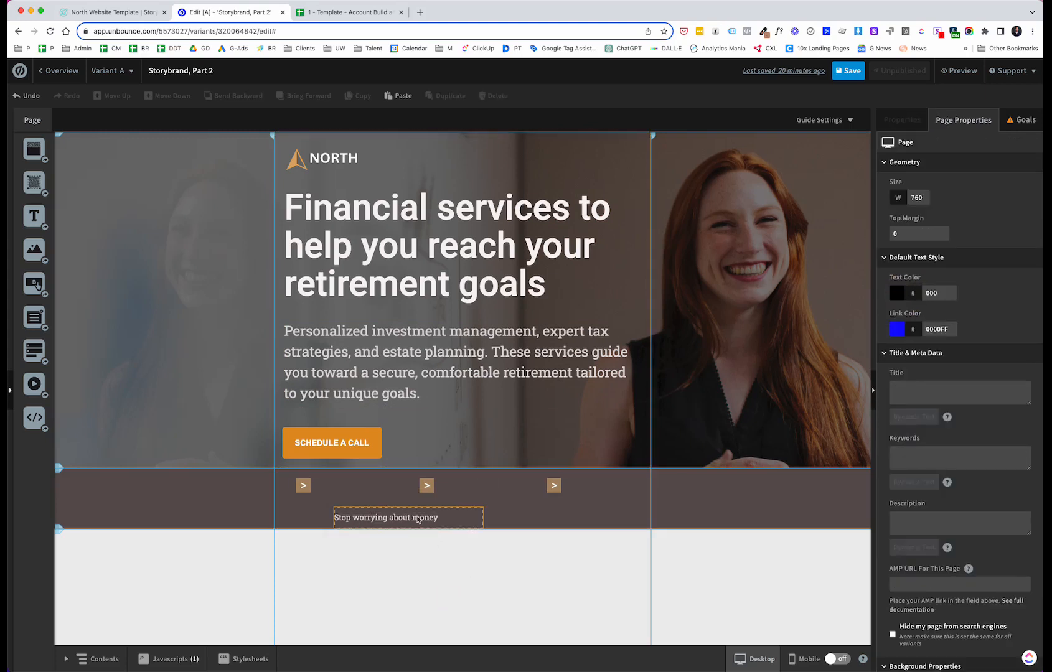
# Step: Position the Stop worrying about money text beside the first arrow in the strip
pyautogui.moveTo(416, 518); pyautogui.dragTo(463, 486)
pyautogui.click(442, 559)
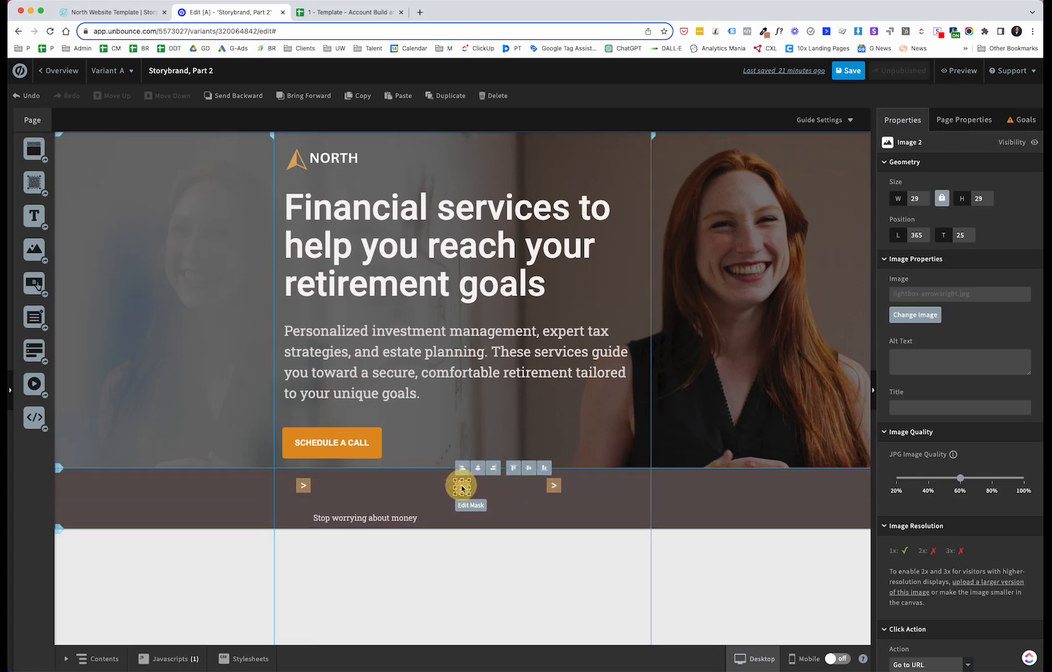
pyautogui.moveTo(383, 518); pyautogui.dragTo(383, 486)
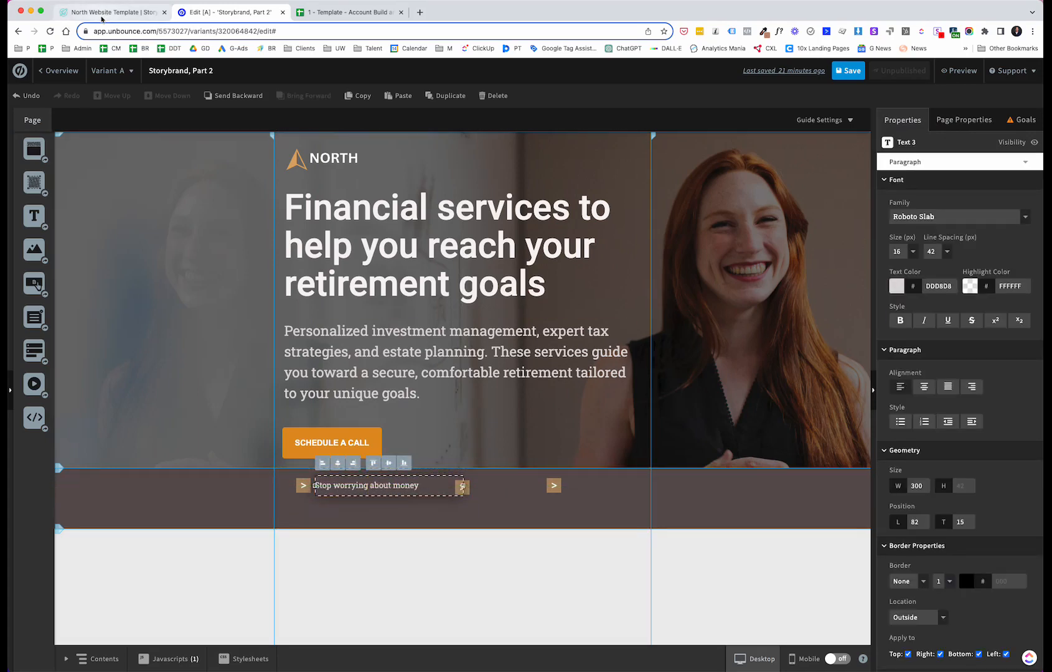
# Step: Check the reference template and narrow the Stop worrying about money text box to about 225 px
pyautogui.click(102, 13)
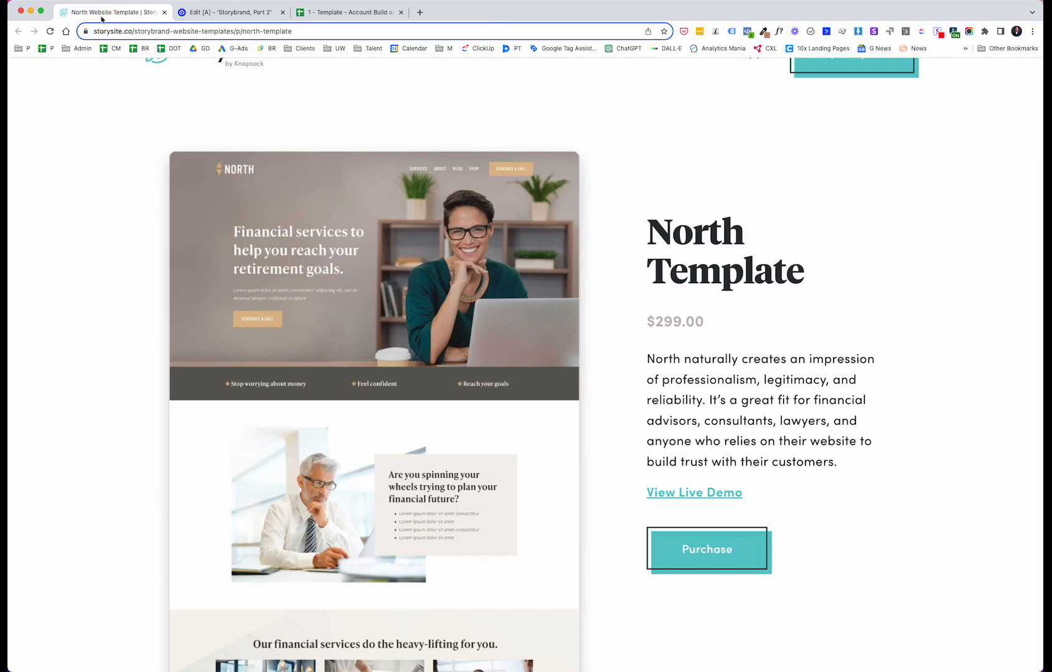
pyautogui.click(199, 13)
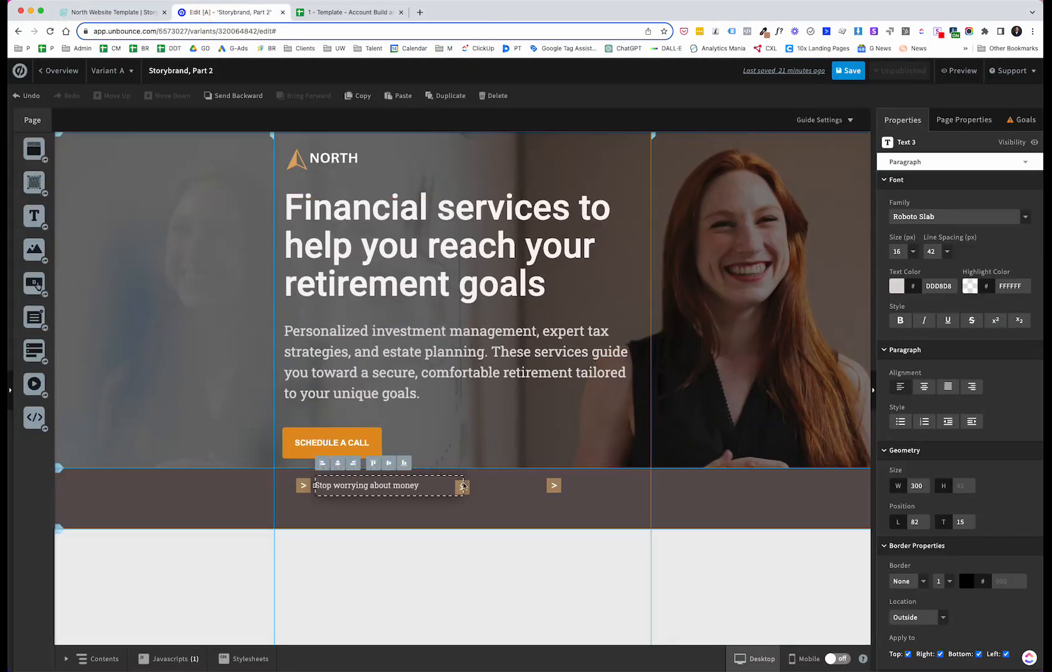
pyautogui.moveTo(462, 487); pyautogui.dragTo(425, 488)
pyautogui.click(404, 551)
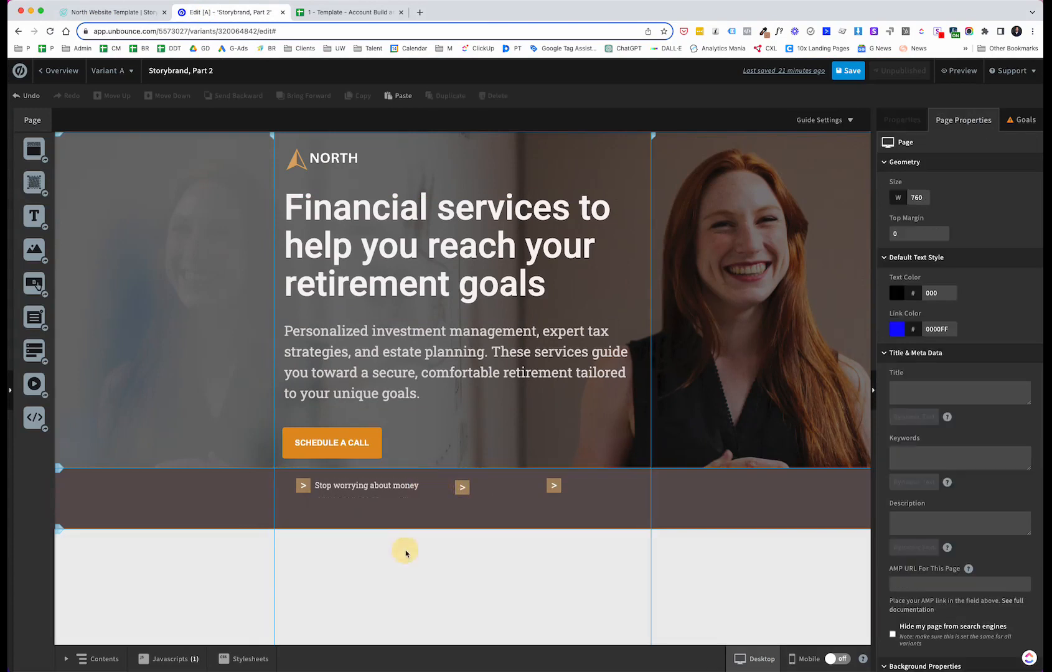
# Step: Copy and paste the Stop worrying about money text box, moving the copy toward the strip's centre
pyautogui.click(392, 492)
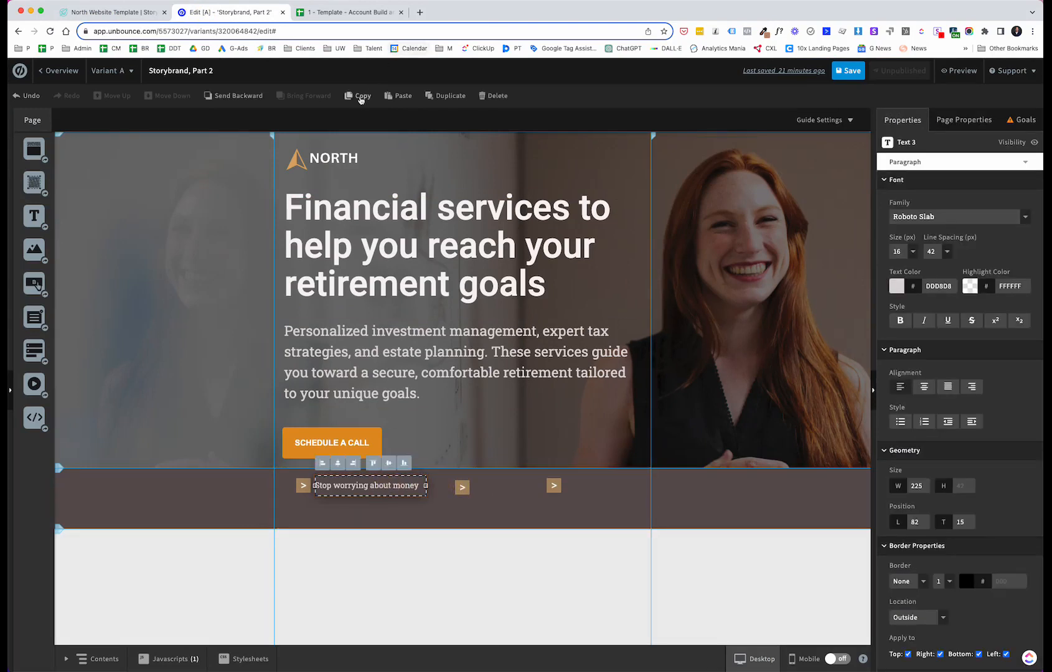
pyautogui.click(358, 96)
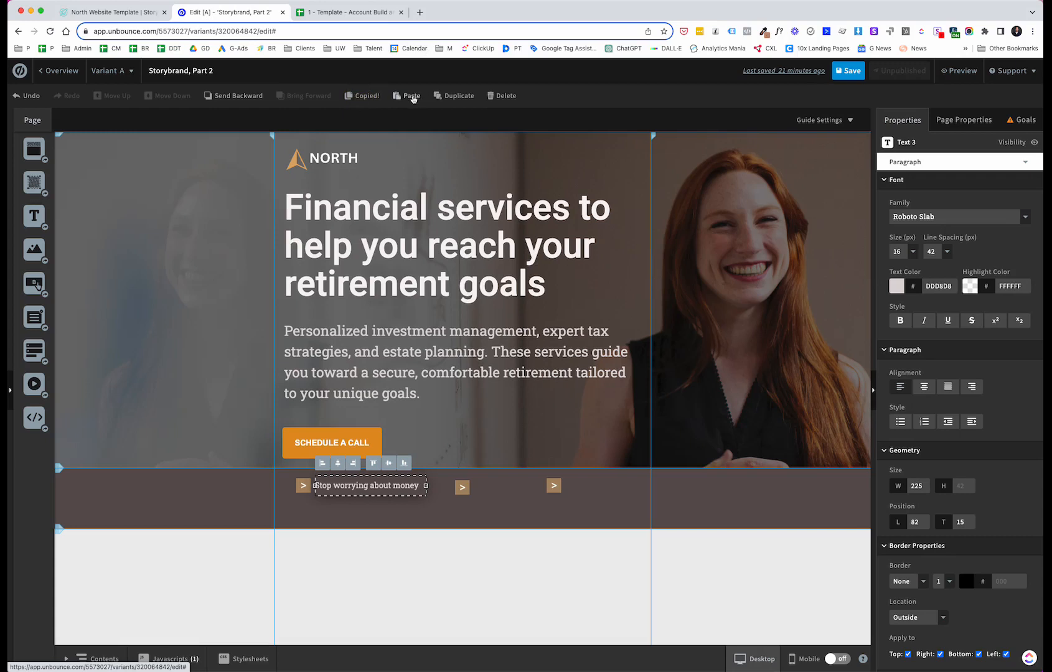
pyautogui.click(412, 96)
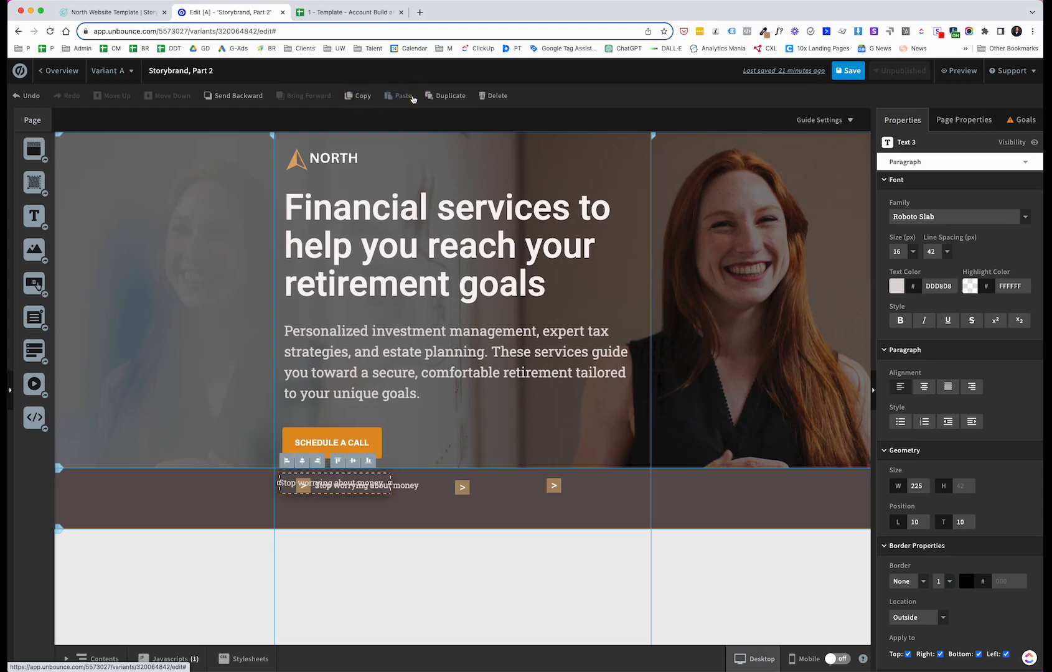
pyautogui.moveTo(325, 484); pyautogui.dragTo(529, 513)
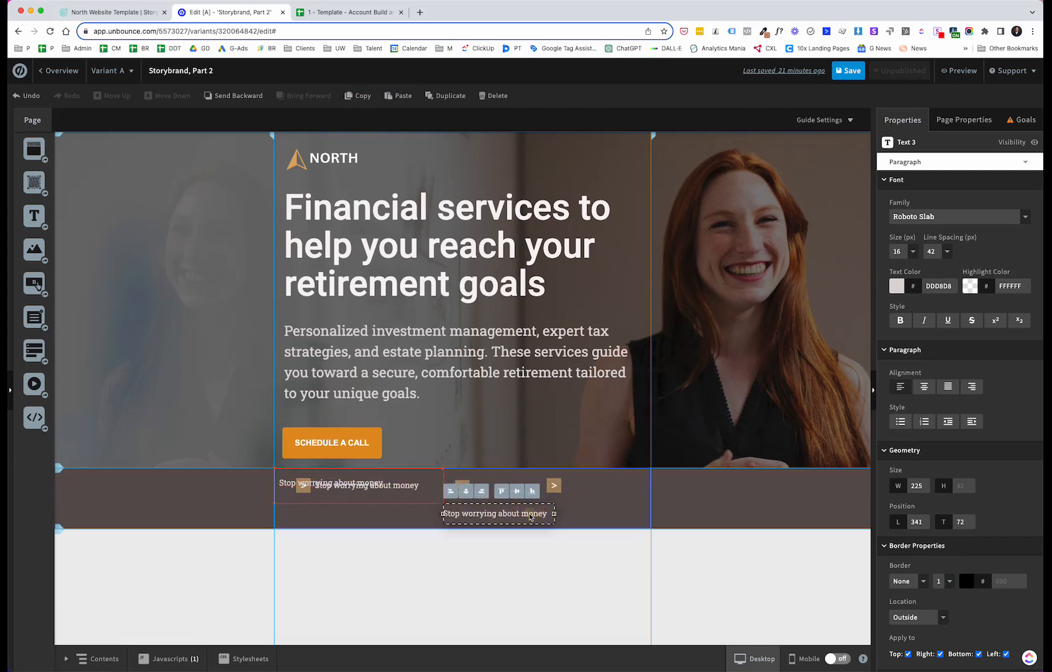
# Step: Change the copied text to Feel confident and narrow its box to about 135 px
pyautogui.doubleClick(528, 514)
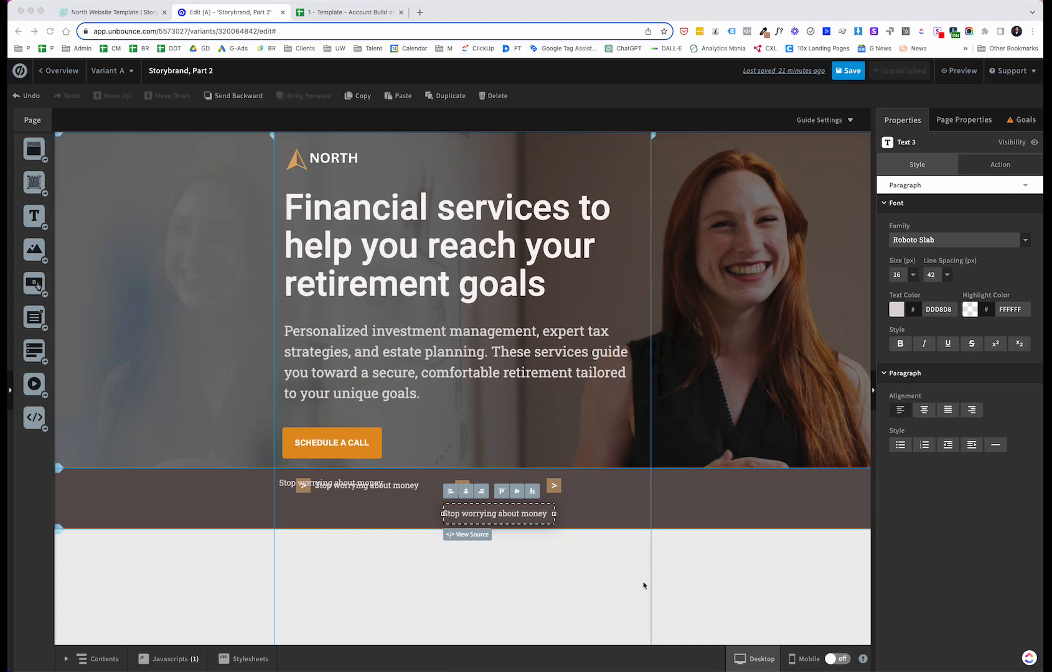
pyautogui.click(516, 517)
pyautogui.doubleClick(515, 517)
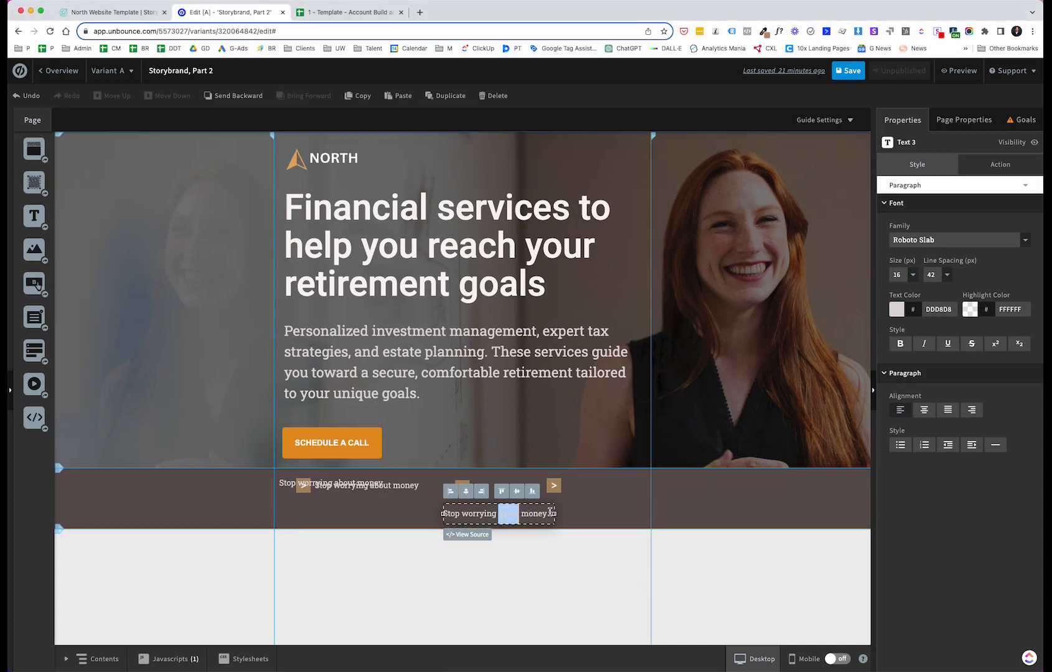
pyautogui.moveTo(546, 512); pyautogui.dragTo(444, 513)
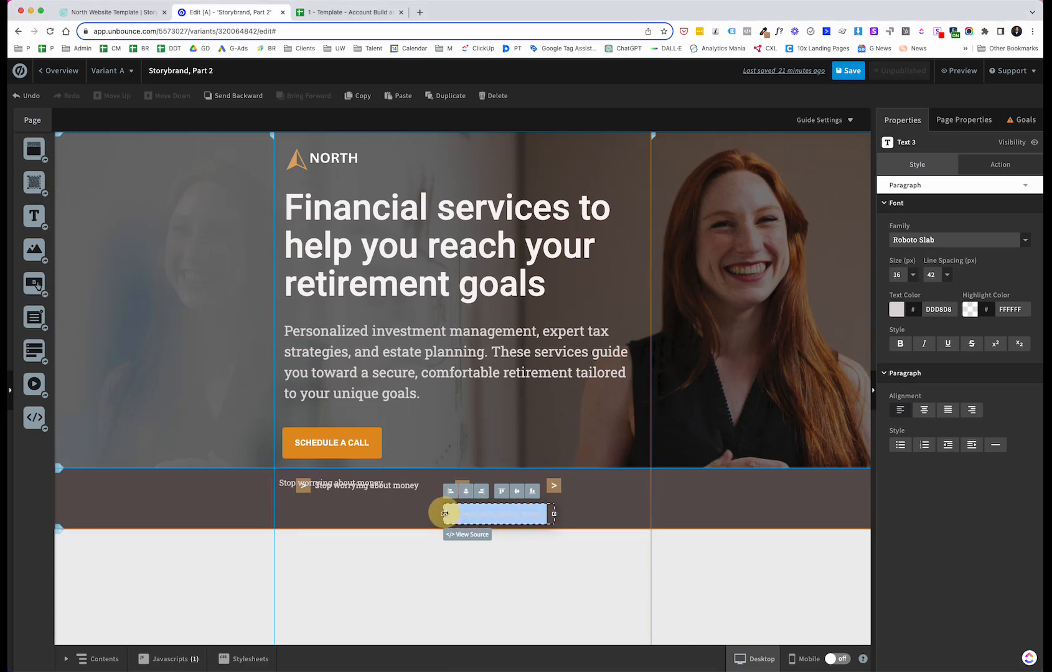
pyautogui.write('Feel confident')
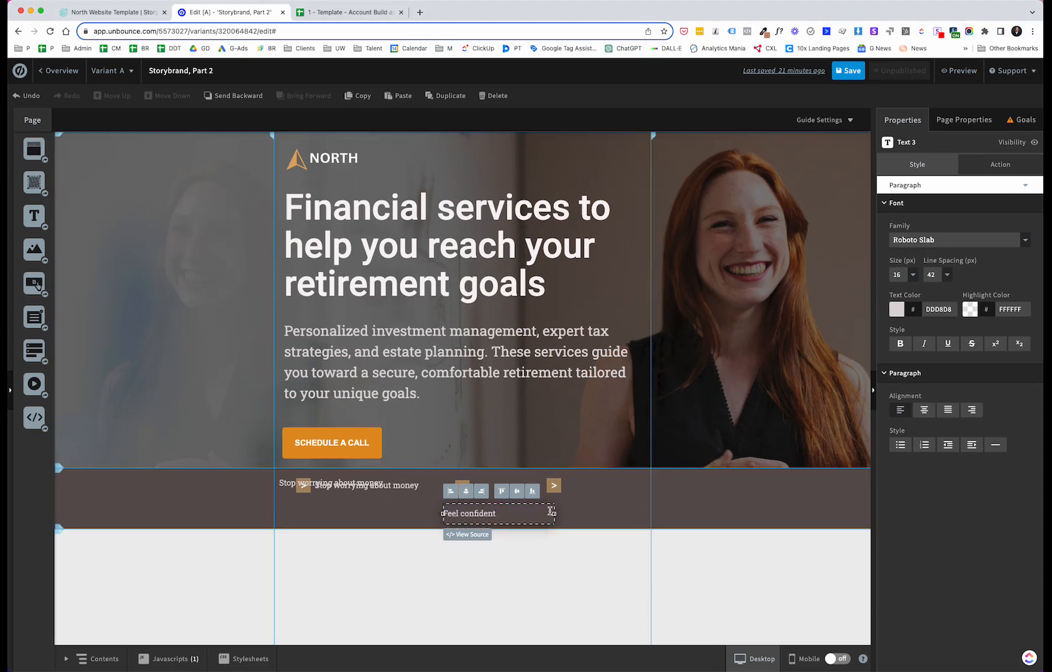
pyautogui.moveTo(554, 513); pyautogui.dragTo(504, 509)
pyautogui.click(523, 568)
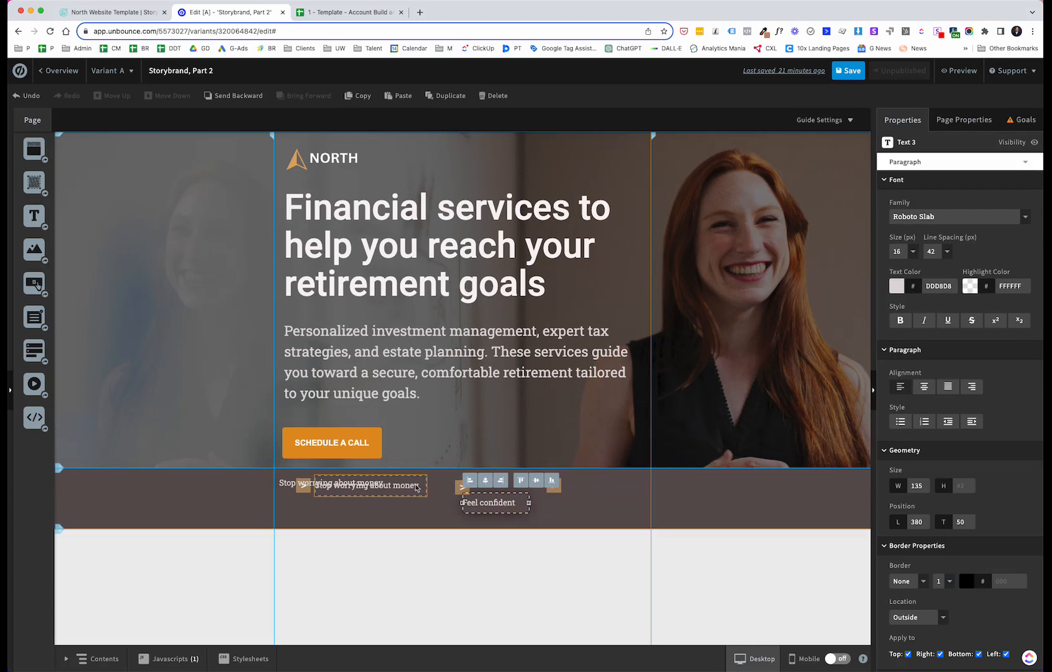
# Step: Move another pasted copy to the right and change its text to Reach your goals
pyautogui.moveTo(283, 486); pyautogui.dragTo(510, 521)
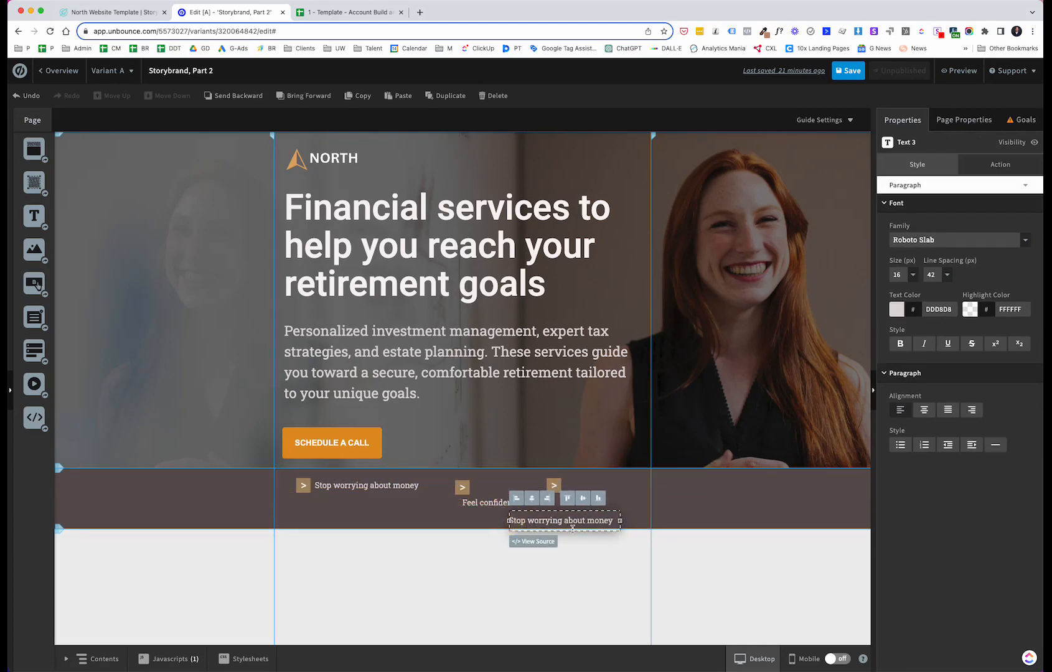
pyautogui.moveTo(612, 521); pyautogui.dragTo(503, 521)
pyautogui.write('Reach your goals')
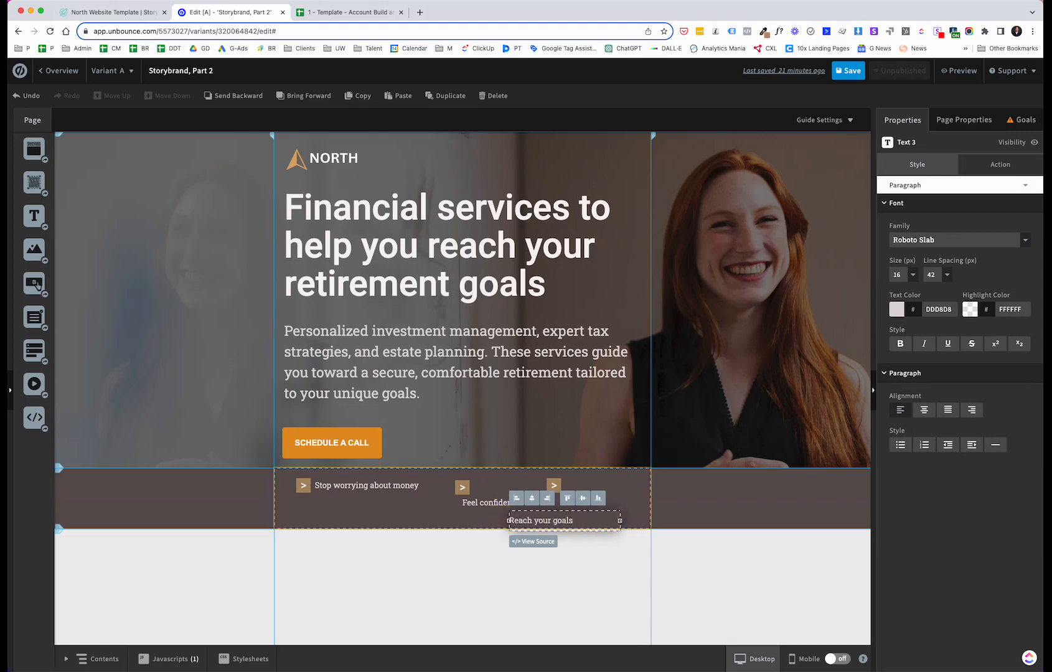
pyautogui.click(547, 566)
# Step: Place the Feel confident text beside the middle arrow
pyautogui.click(451, 488)
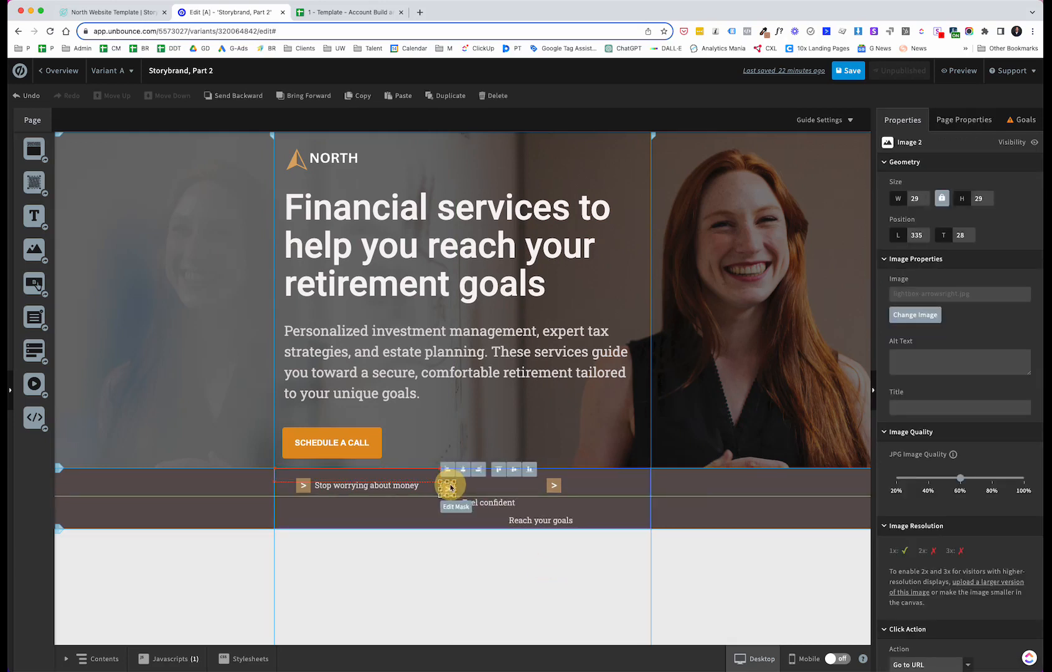
pyautogui.moveTo(451, 488); pyautogui.dragTo(477, 486)
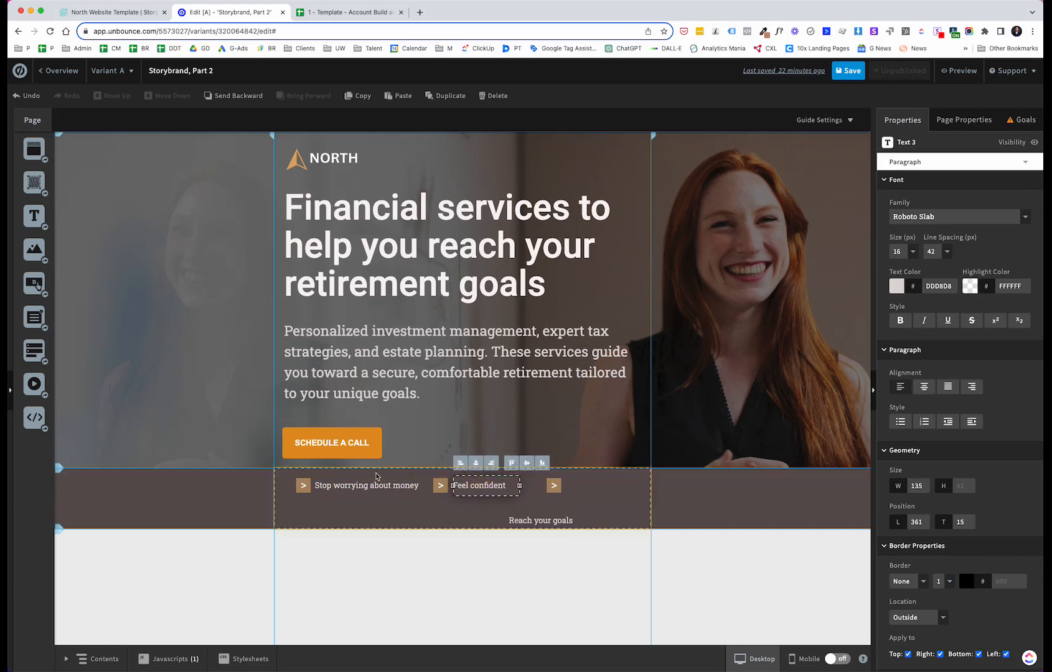
# Step: Move the third arrow left, place Reach your goals beside it and narrow its box to about 143 px
pyautogui.moveTo(552, 491); pyautogui.dragTo(533, 491)
pyautogui.moveTo(546, 524); pyautogui.dragTo(581, 488)
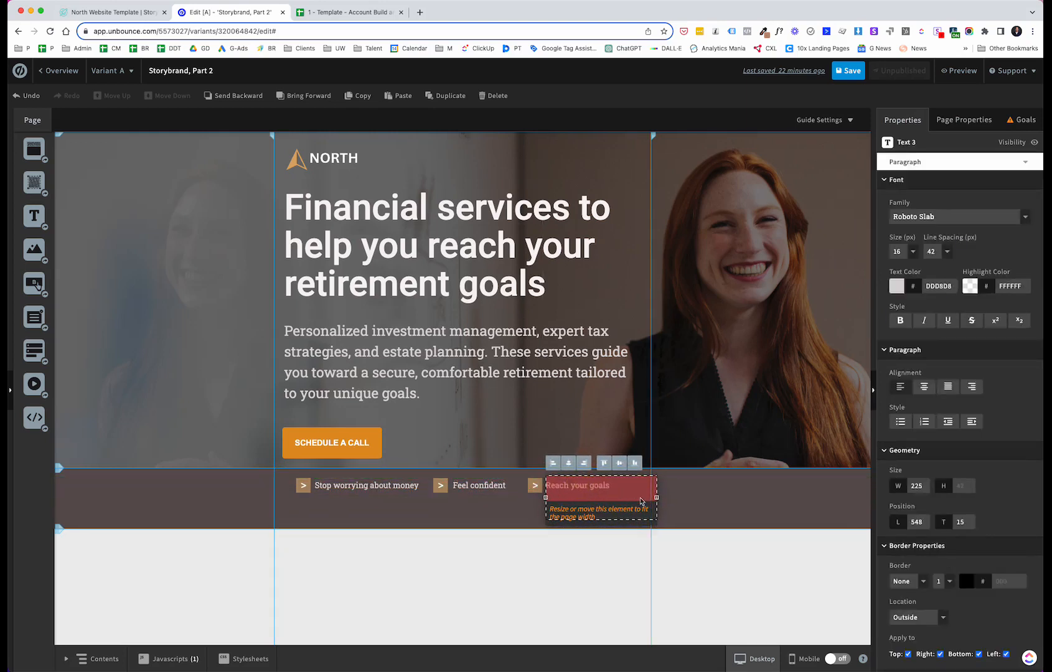
pyautogui.moveTo(657, 485); pyautogui.dragTo(616, 484)
pyautogui.click(573, 584)
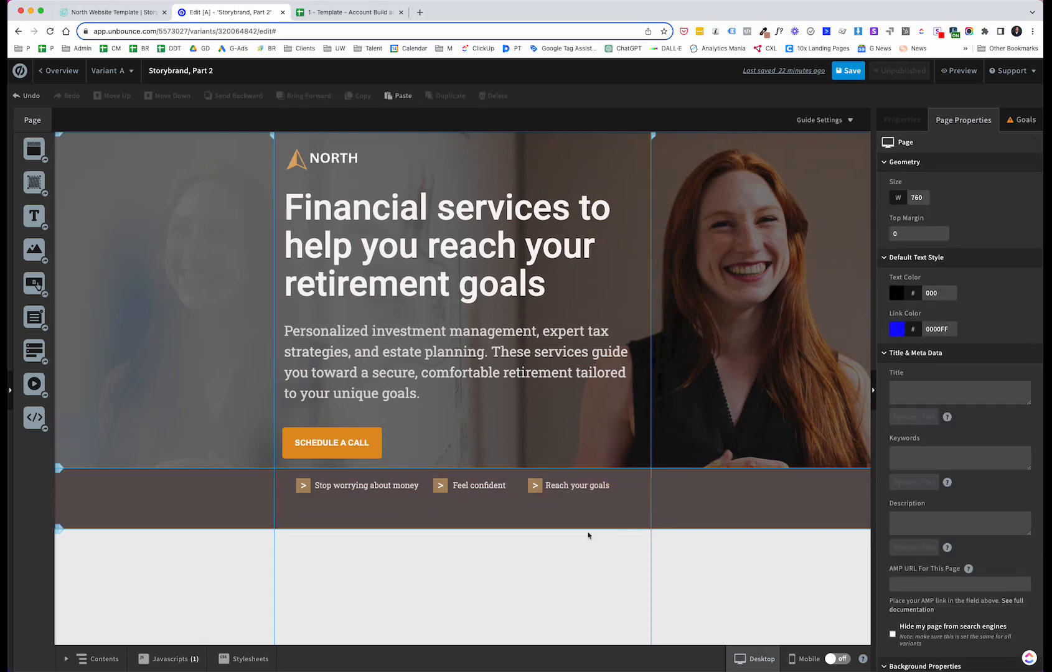
# Step: Nudge the Reach your goals text three pixels to the right
pyautogui.click(580, 489)
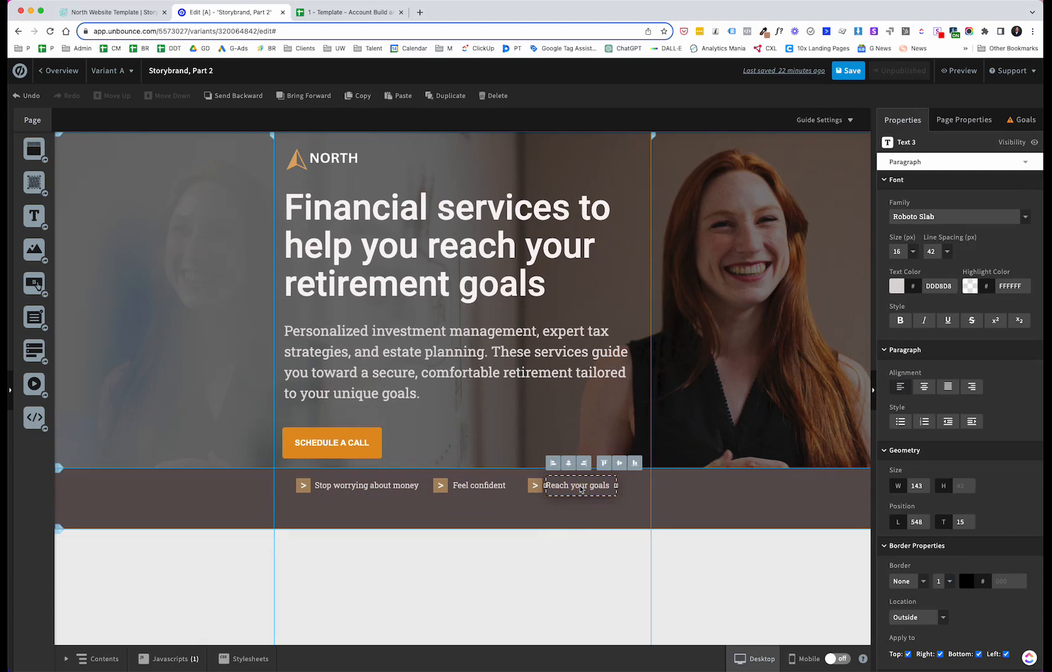
pyautogui.press('Right')
pyautogui.press('Right')
pyautogui.press('Right')
pyautogui.click(470, 602)
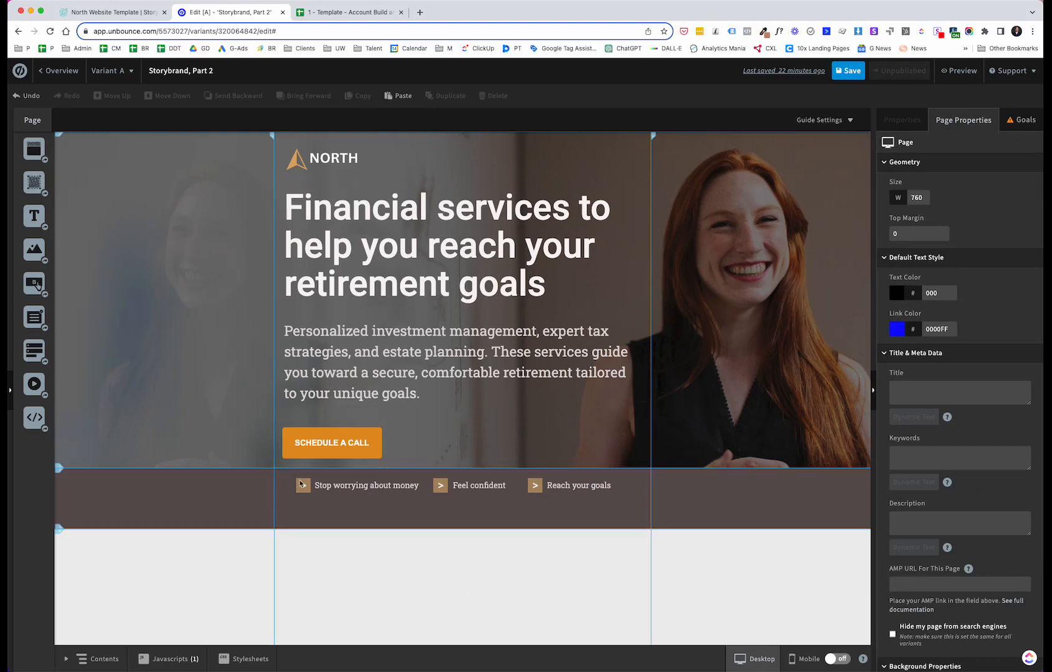
# Step: Select the three arrows and three benefit labels together and nudge them down within the strip to a top of 30 px
pyautogui.click(302, 485)
pyautogui.keyDown('shift'); pyautogui.click(345, 486); pyautogui.keyUp('shift')
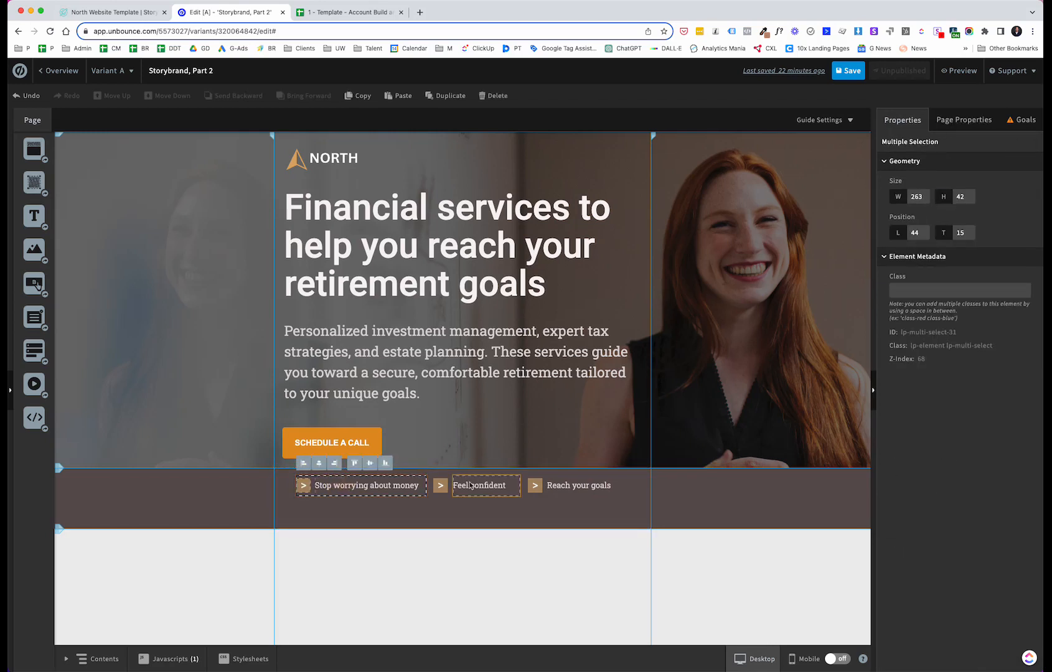
pyautogui.keyDown('shift'); pyautogui.click(440, 485); pyautogui.keyUp('shift')
pyautogui.keyDown('shift'); pyautogui.click(464, 487); pyautogui.keyUp('shift')
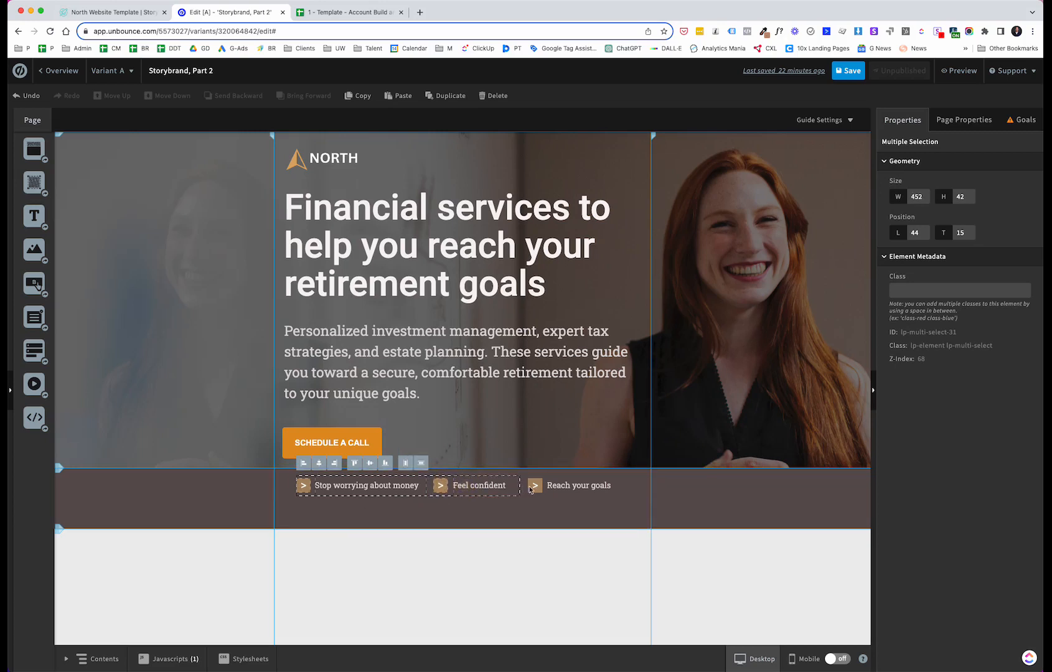
pyautogui.keyDown('shift'); pyautogui.click(534, 485); pyautogui.keyUp('shift')
pyautogui.keyDown('shift'); pyautogui.click(559, 486); pyautogui.keyUp('shift')
pyautogui.press('Down')
pyautogui.press('Down')
pyautogui.press('Down')
pyautogui.press('Down')
pyautogui.press('Down')
pyautogui.press('Down')
pyautogui.press('Down')
pyautogui.press('Down')
pyautogui.press('Down')
pyautogui.press('Down')
pyautogui.press('Down')
pyautogui.press('Down')
pyautogui.press('Down')
pyautogui.press('Down')
pyautogui.press('Down')
pyautogui.press('Down')
pyautogui.press('Down')
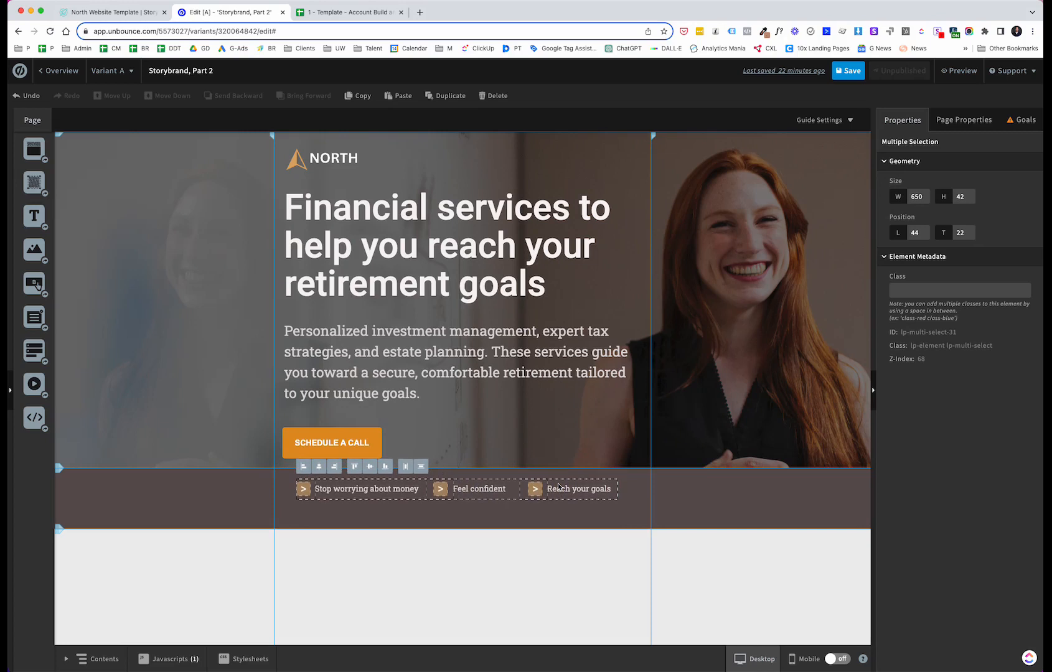
pyautogui.press('Down')
pyautogui.press('Down')
pyautogui.press('Down')
pyautogui.press('Down')
pyautogui.press('Down')
pyautogui.press('Down')
pyautogui.press('Down')
pyautogui.press('Down')
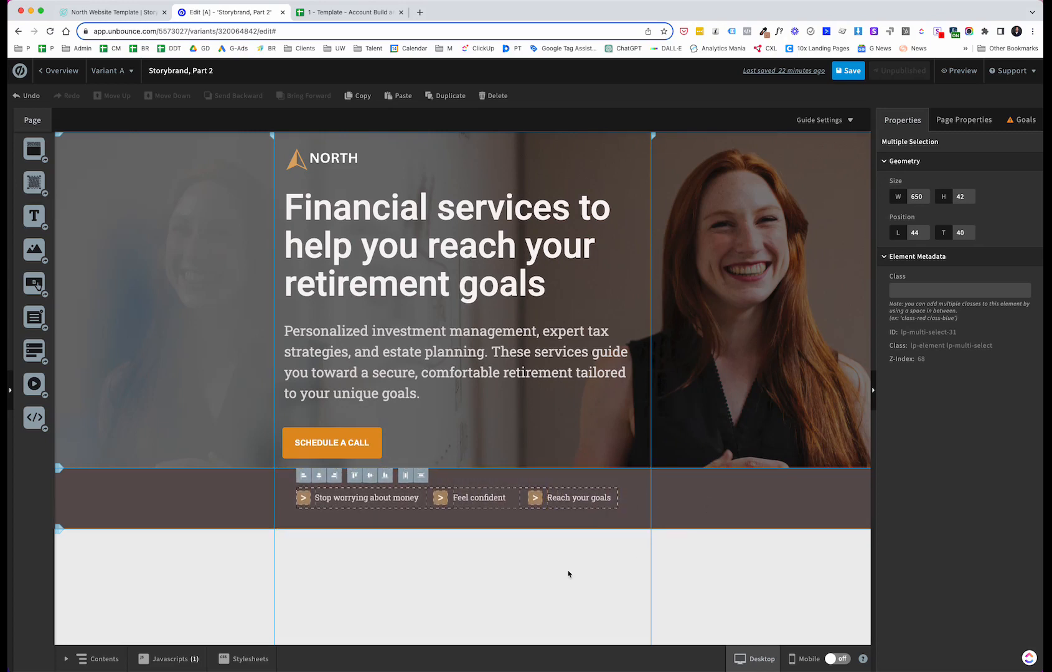
pyautogui.press('Up')
pyautogui.press('Up')
pyautogui.press('Up')
pyautogui.press('Up')
pyautogui.press('Up')
pyautogui.press('Up')
pyautogui.press('Up')
pyautogui.press('Up')
pyautogui.press('Up')
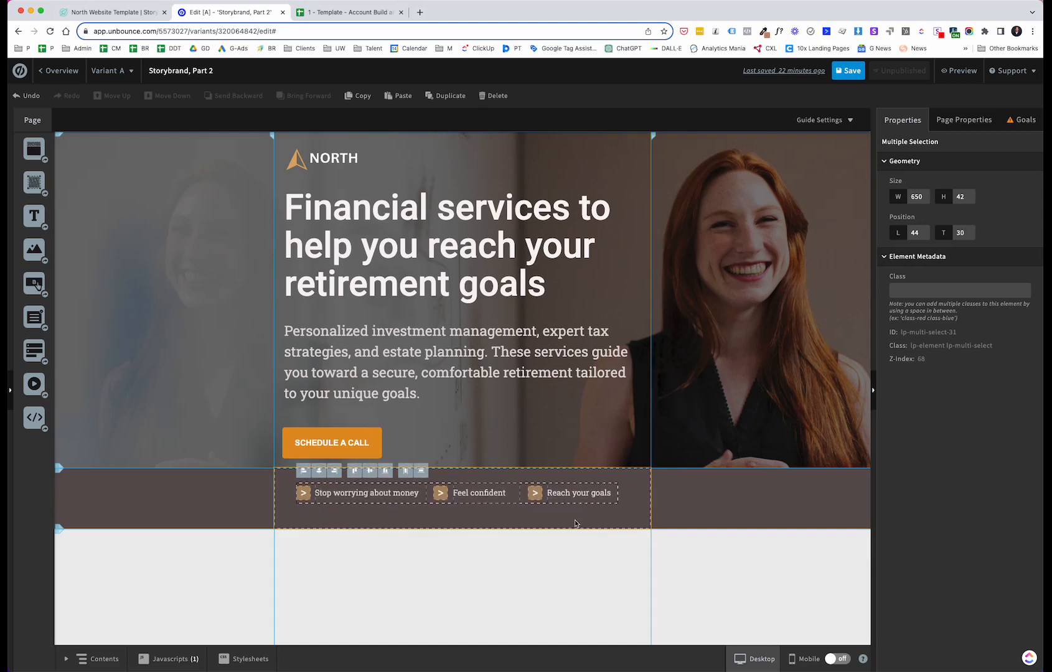
# Step: Shorten the dark benefits strip section to about 104 px high
pyautogui.click(571, 519)
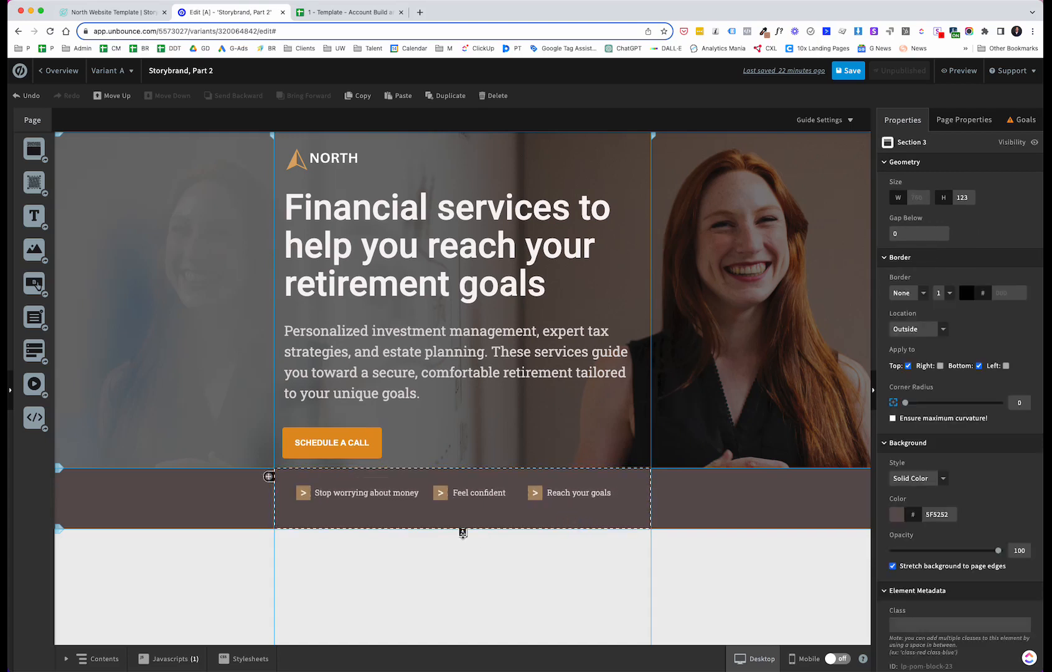
pyautogui.moveTo(462, 533); pyautogui.dragTo(462, 524)
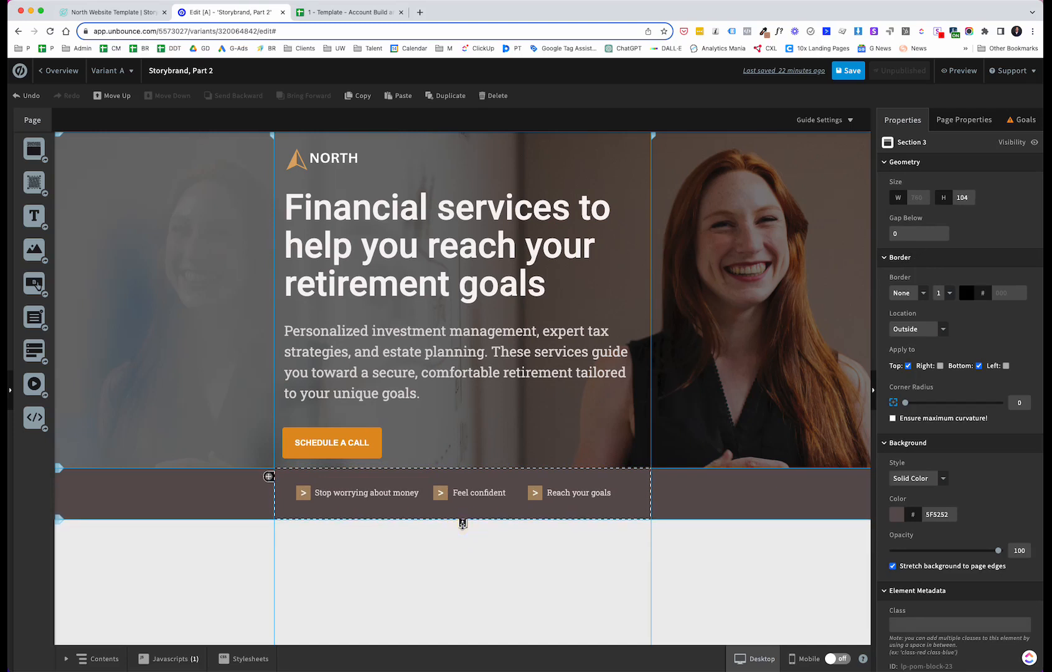
# Step: Compare with the North template, then add a new section below the benefits strip and stretch it to about 500 px high
pyautogui.click(124, 11)
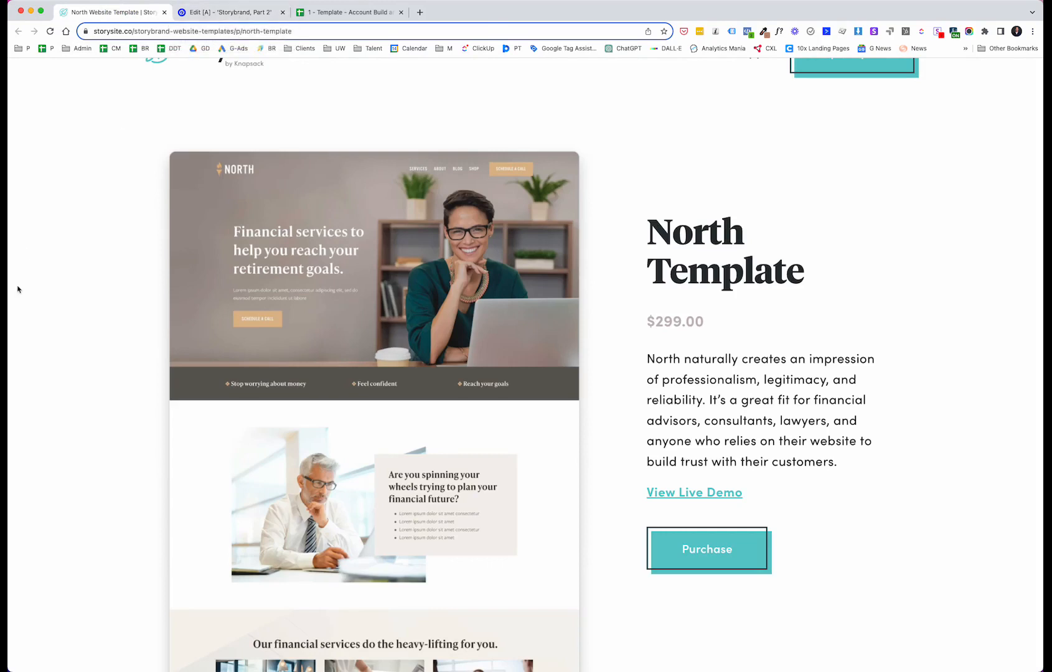
pyautogui.scroll(-5, 525, 361)
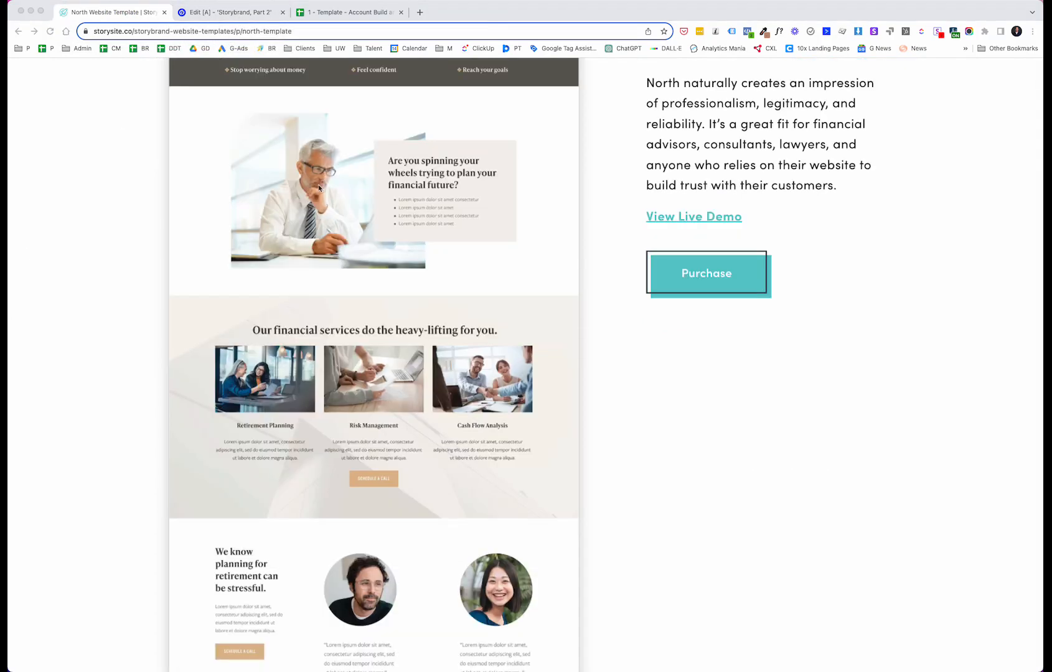
pyautogui.scroll(1, 552, 221)
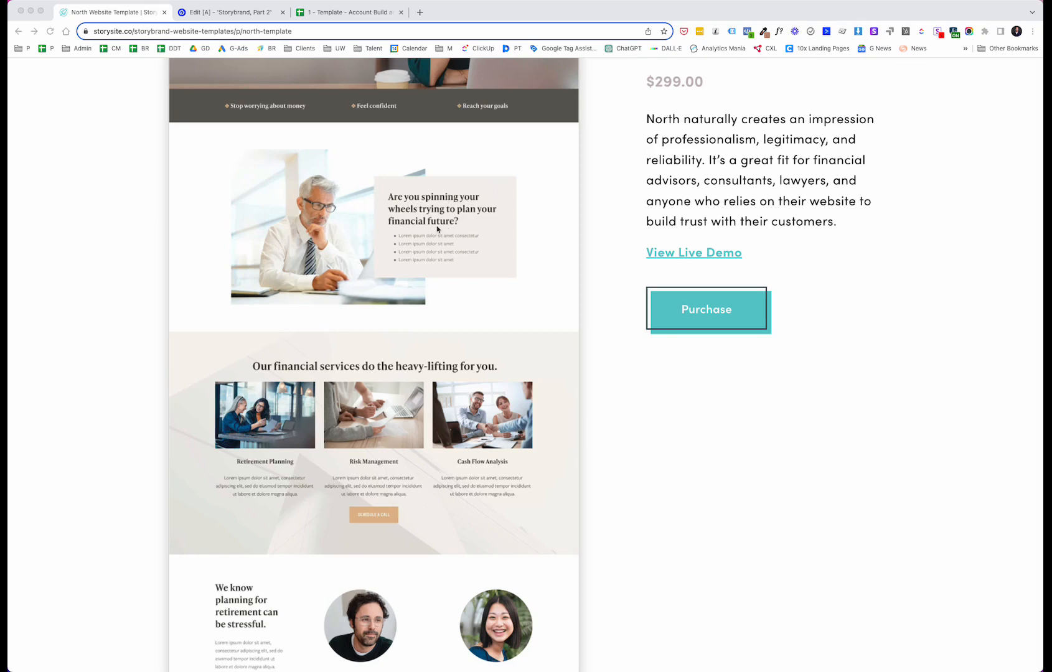
pyautogui.scroll(2, 420, 236)
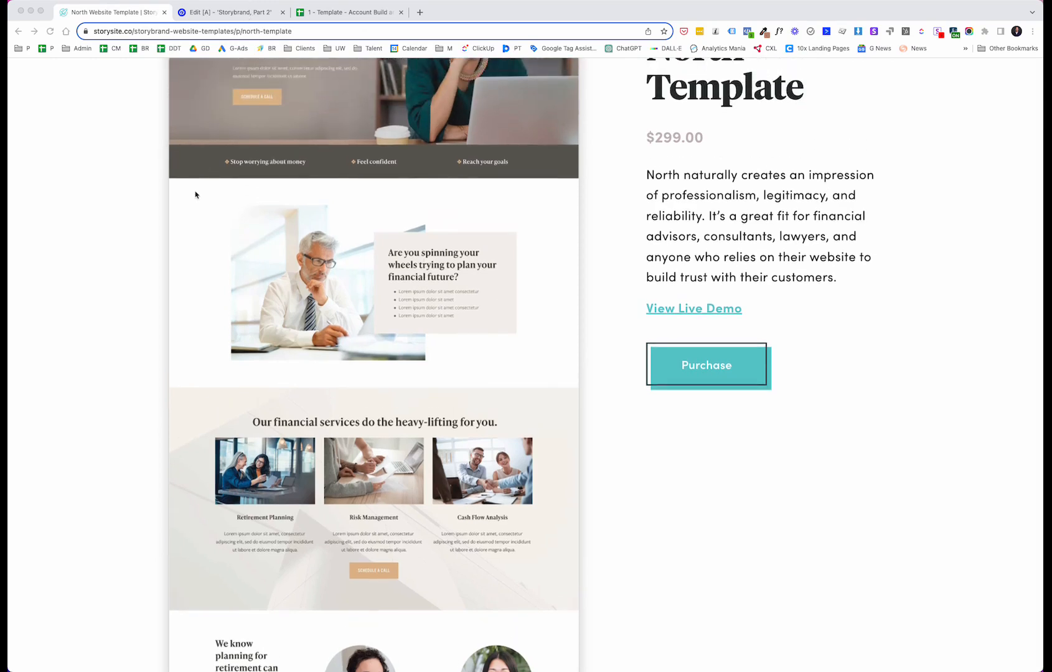
pyautogui.click(238, 14)
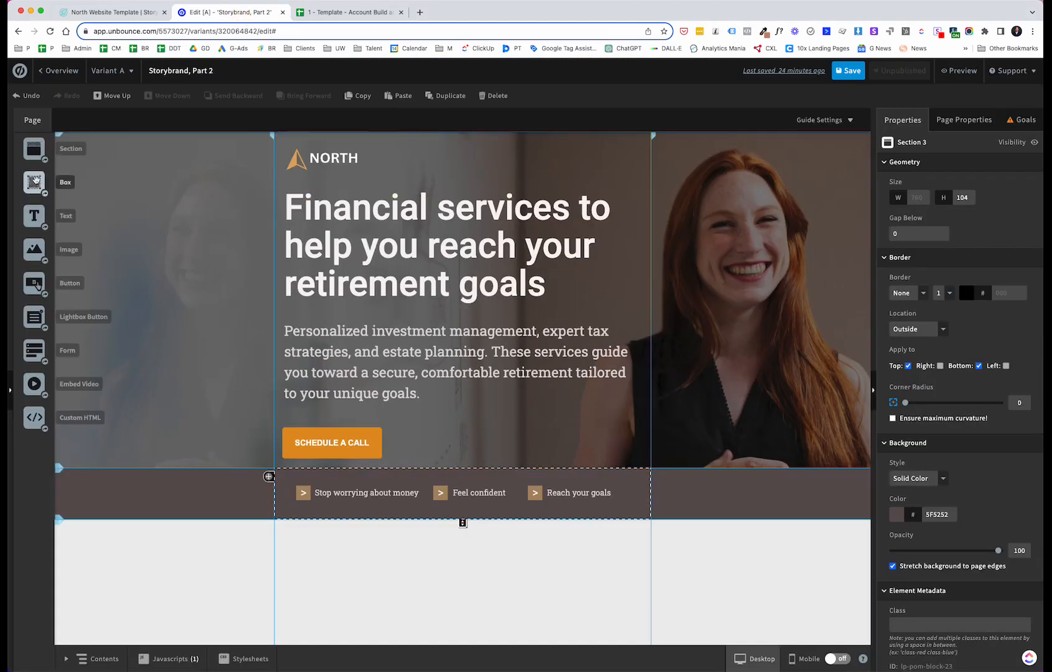
pyautogui.moveTo(34, 154); pyautogui.dragTo(157, 560)
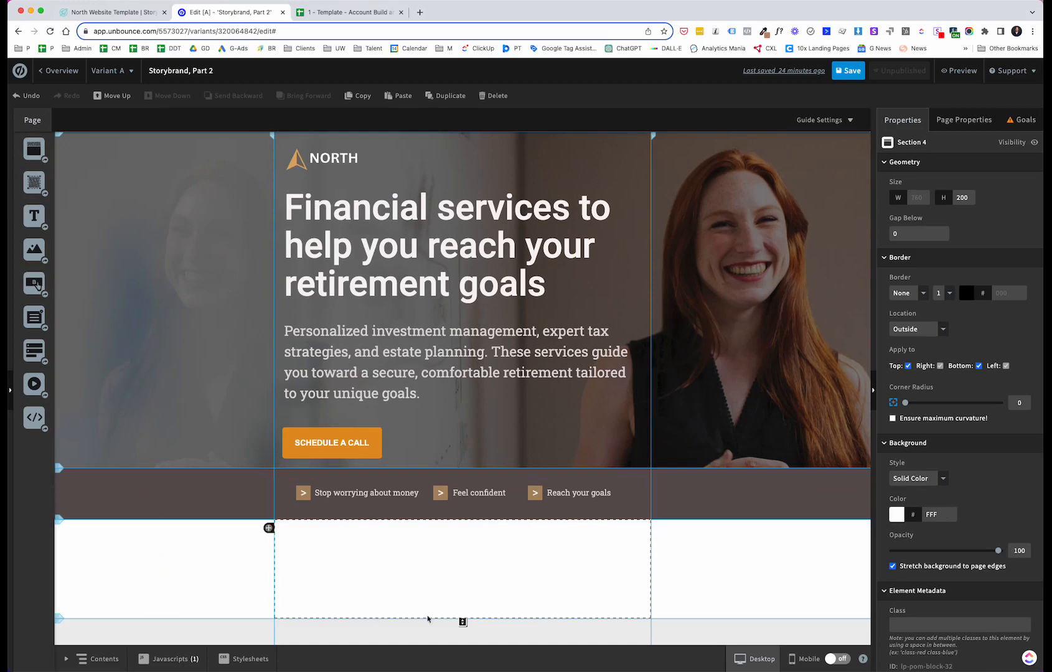
pyautogui.moveTo(462, 621); pyautogui.dragTo(453, 665)
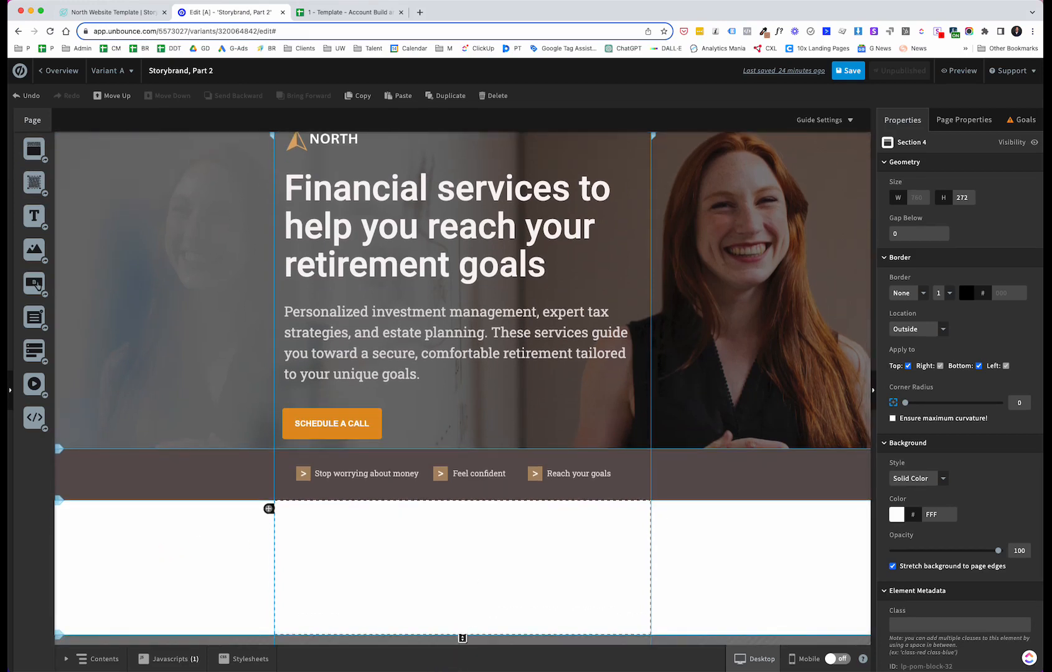
pyautogui.moveTo(462, 636); pyautogui.dragTo(446, 657)
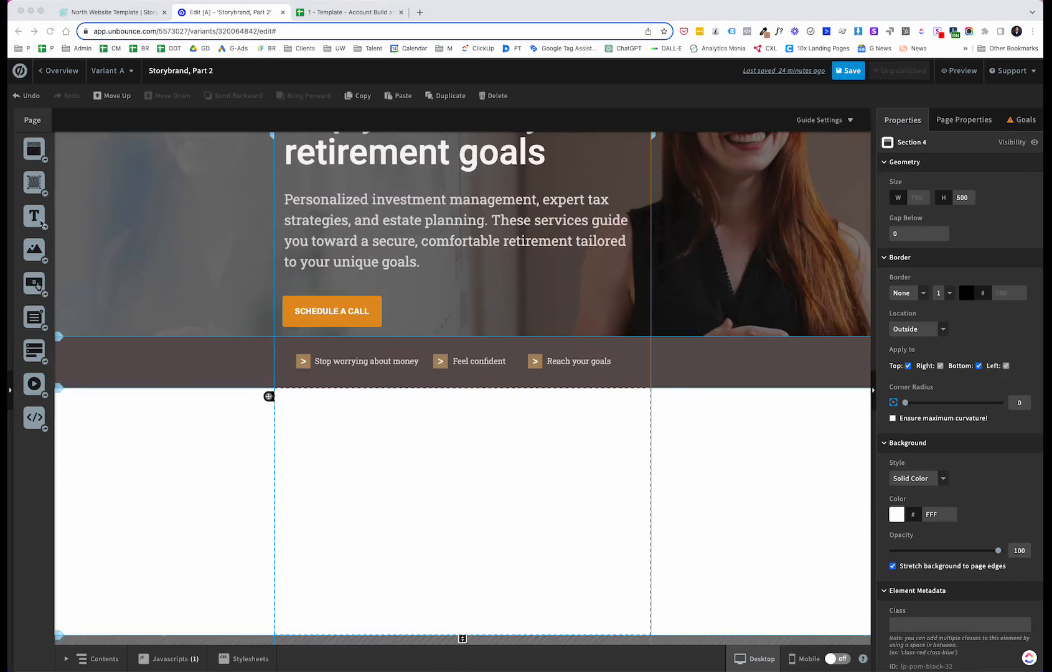
# Step: Insert an Unsplash image of a woman typing on a Macbook, found by searching person at computer, at full size
pyautogui.moveTo(34, 149); pyautogui.dragTo(346, 458)
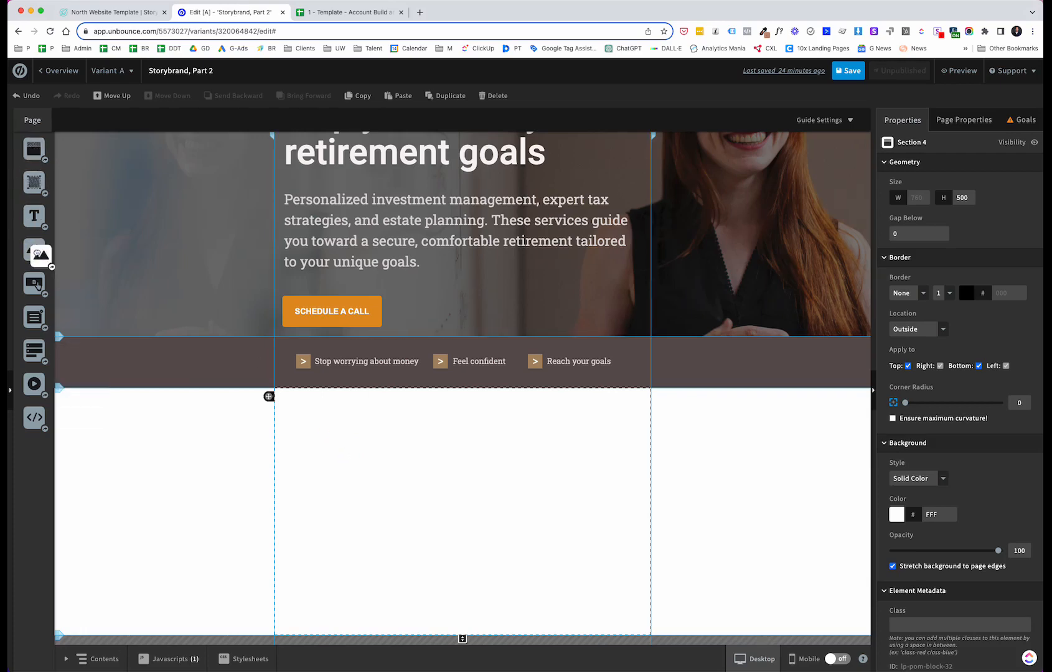
pyautogui.moveTo(34, 249); pyautogui.dragTo(361, 478)
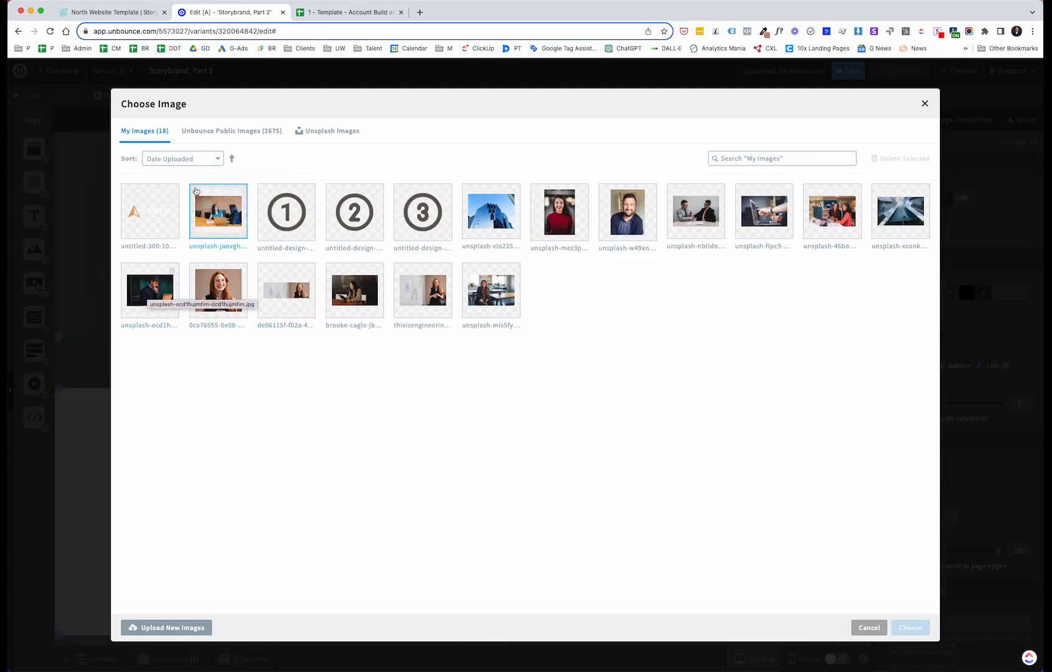
pyautogui.click(334, 129)
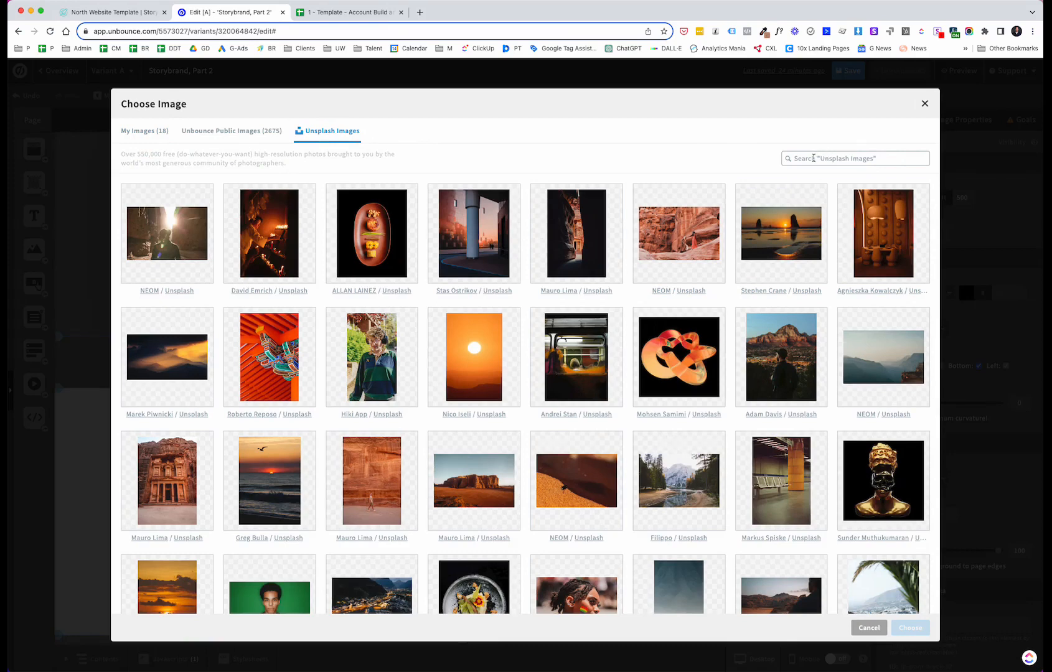
pyautogui.click(813, 159)
pyautogui.write('person at computer')
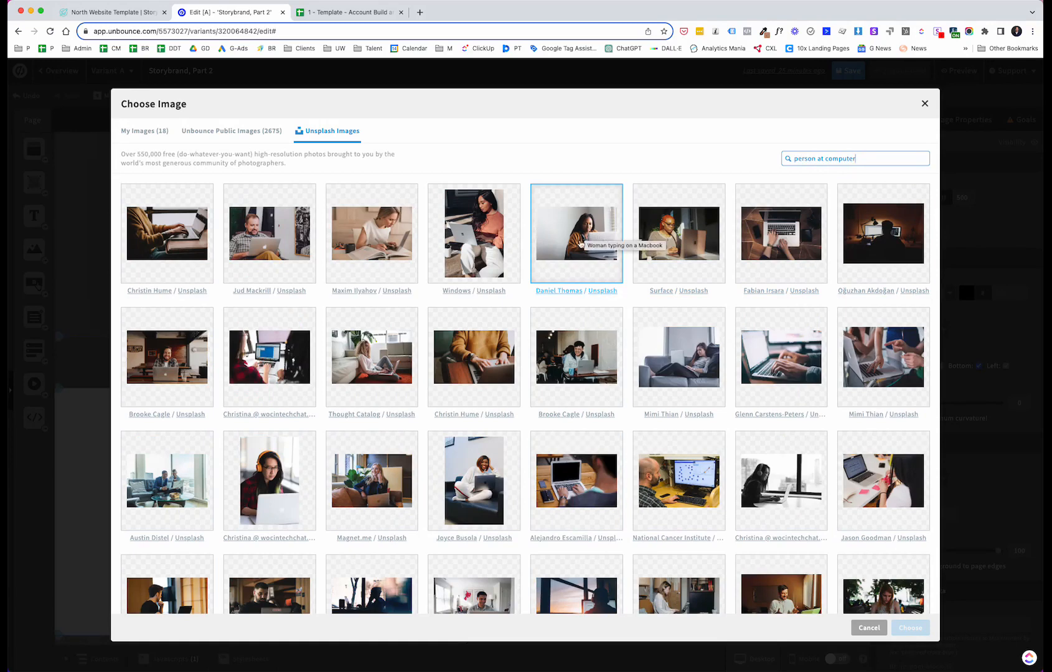
pyautogui.click(572, 242)
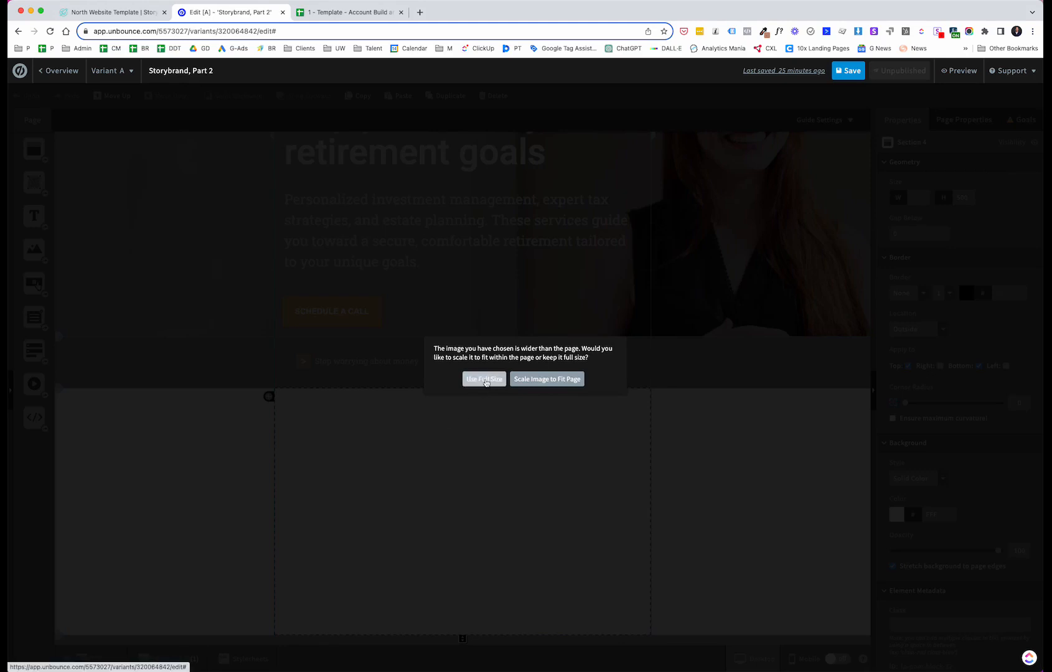
pyautogui.click(484, 381)
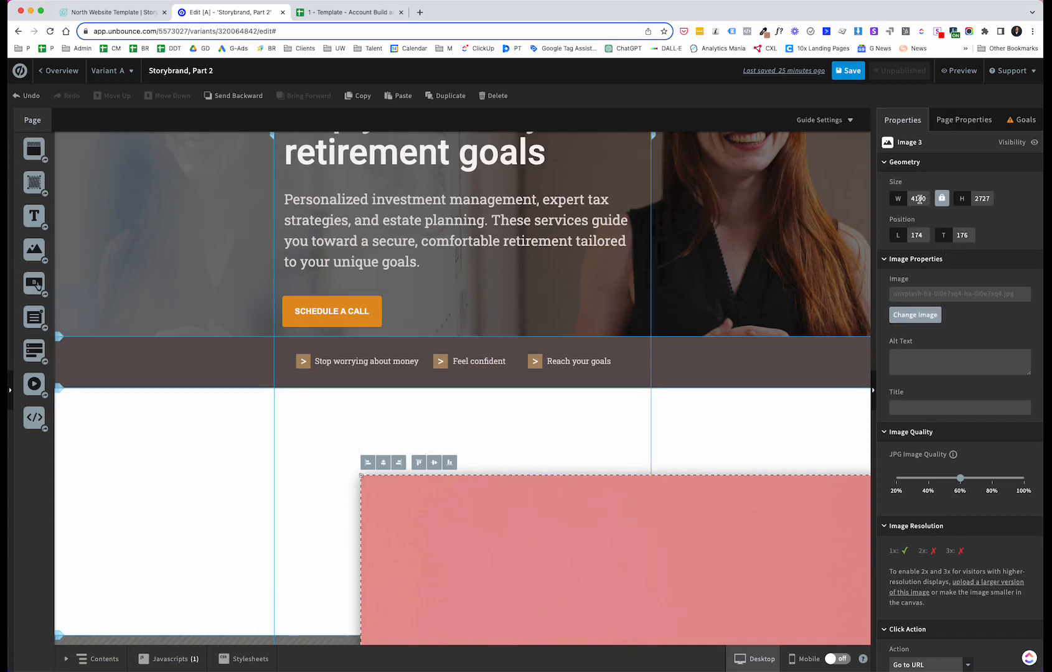
# Step: Set the image width to 400 px and move it to the upper left of the new section
pyautogui.moveTo(927, 198); pyautogui.dragTo(912, 198)
pyautogui.write('400')
pyautogui.press('Return')
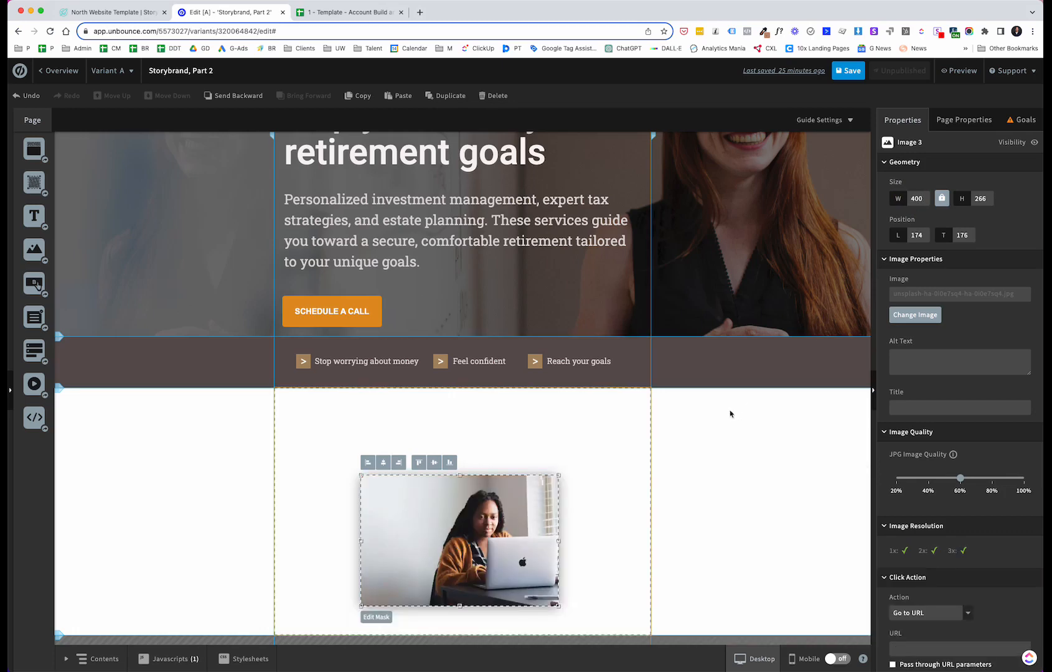
pyautogui.moveTo(458, 512); pyautogui.dragTo(382, 457)
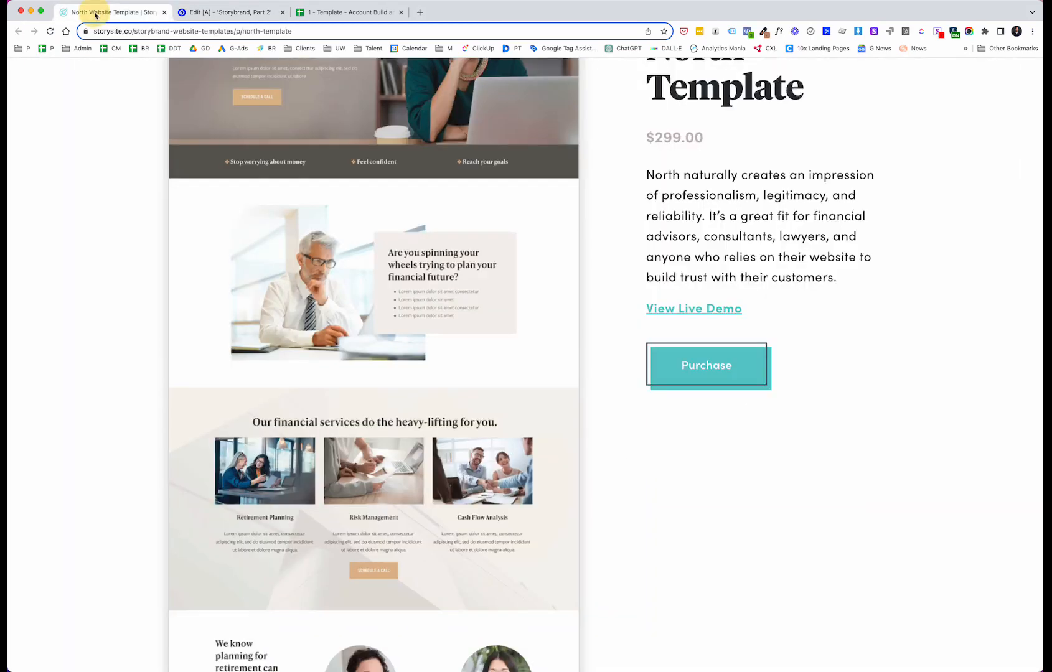
# Step: Add a box to the right of the image, overlapping its right edge
pyautogui.click(95, 13)
pyautogui.click(238, 7)
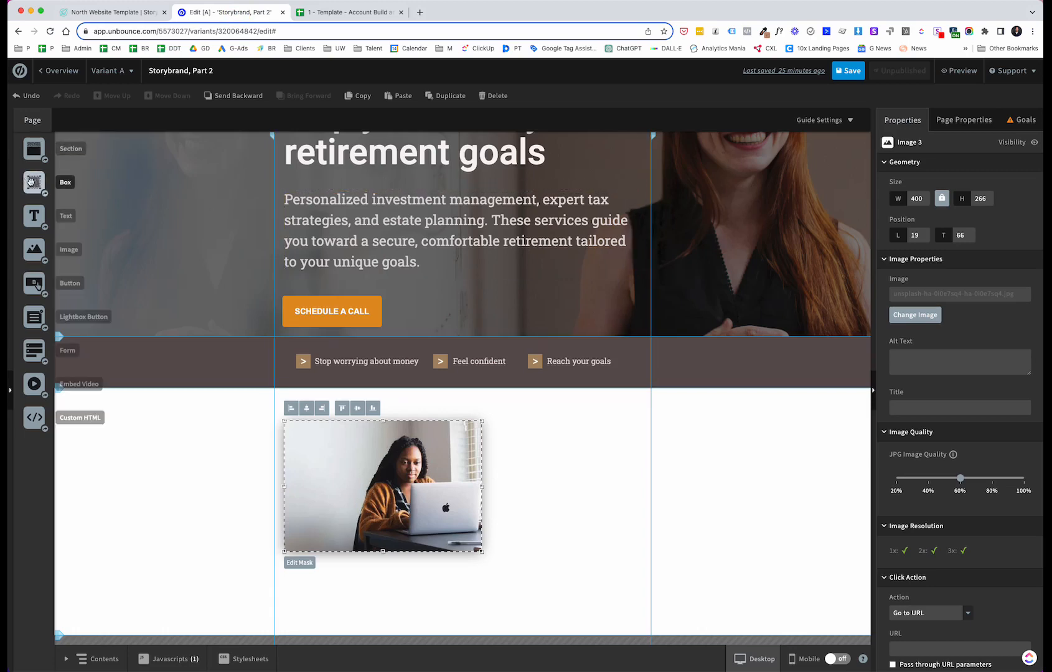
pyautogui.moveTo(32, 182); pyautogui.dragTo(644, 531)
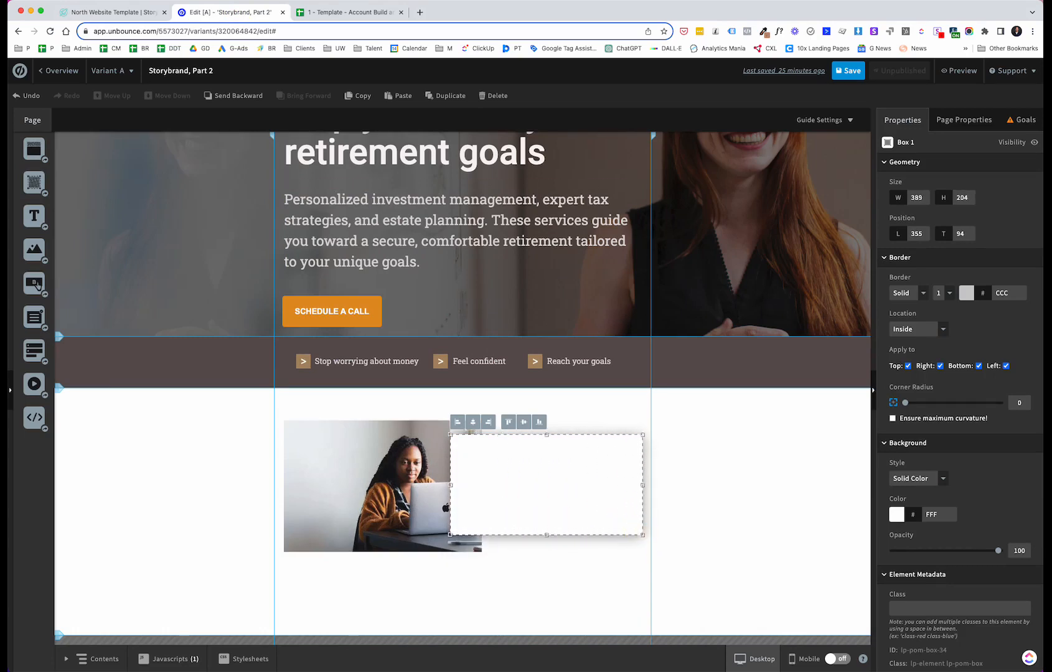
# Step: Give the box a light grey DAD6D6 background colour
pyautogui.click(83, 13)
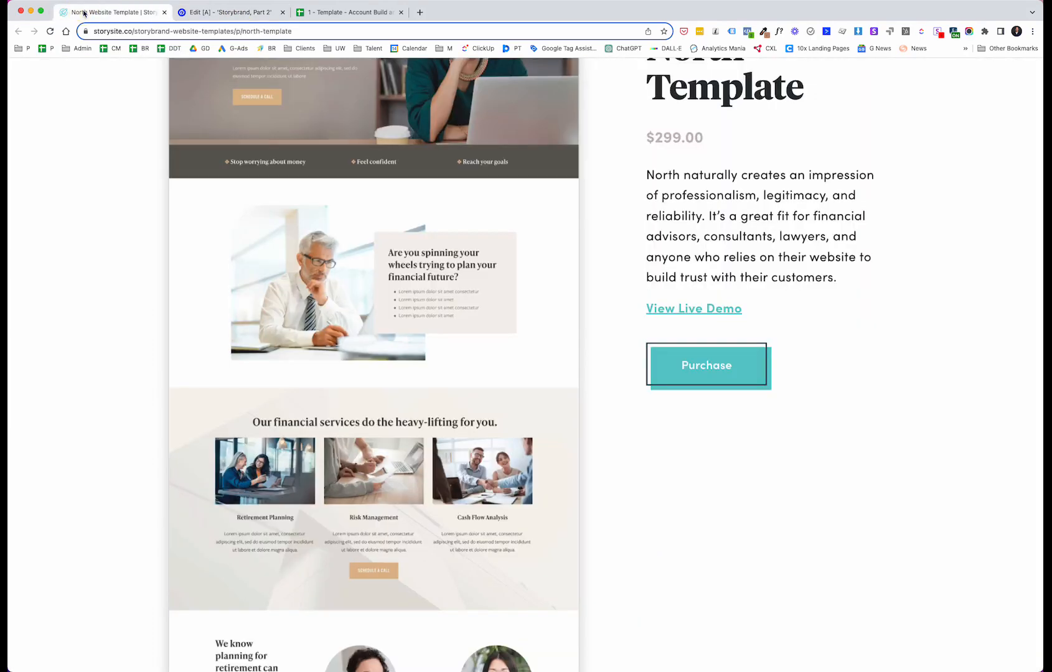
pyautogui.click(200, 13)
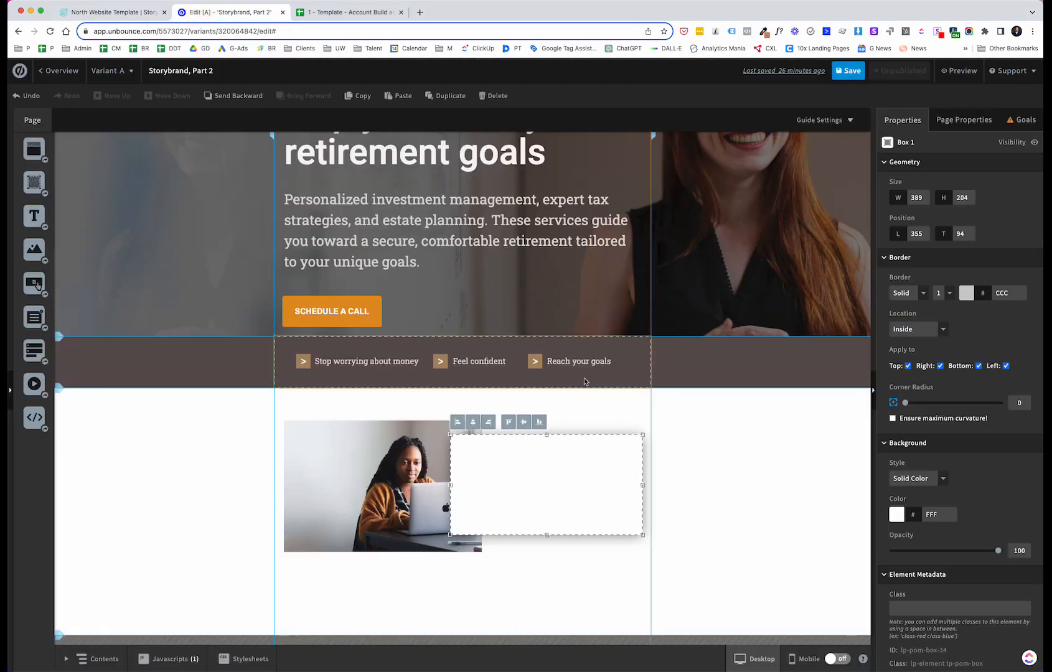
pyautogui.click(550, 460)
pyautogui.click(897, 514)
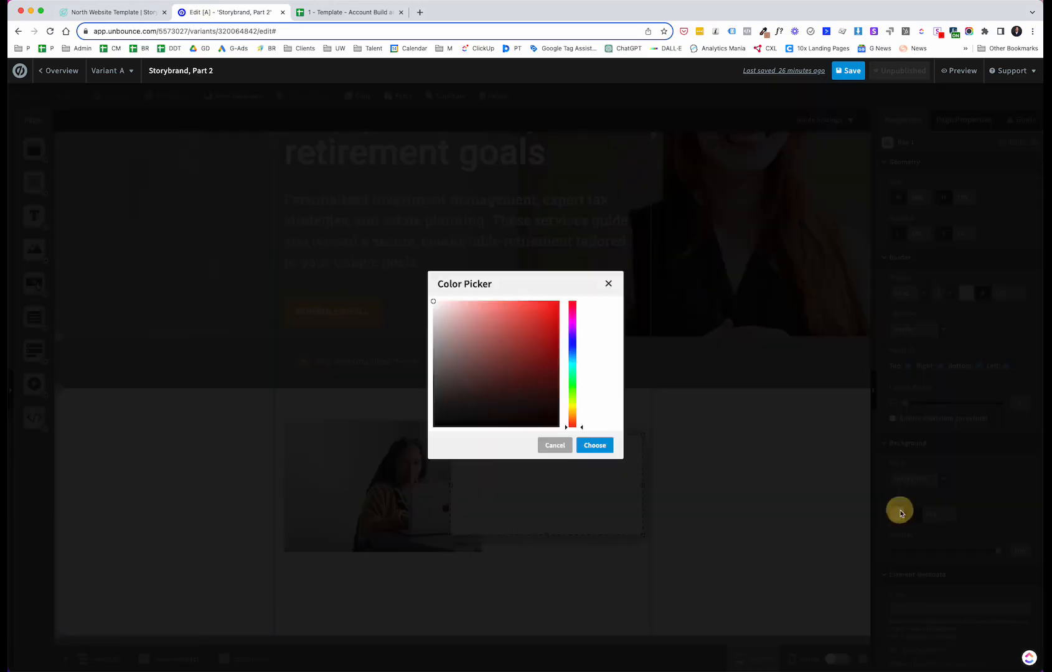
pyautogui.click(436, 318)
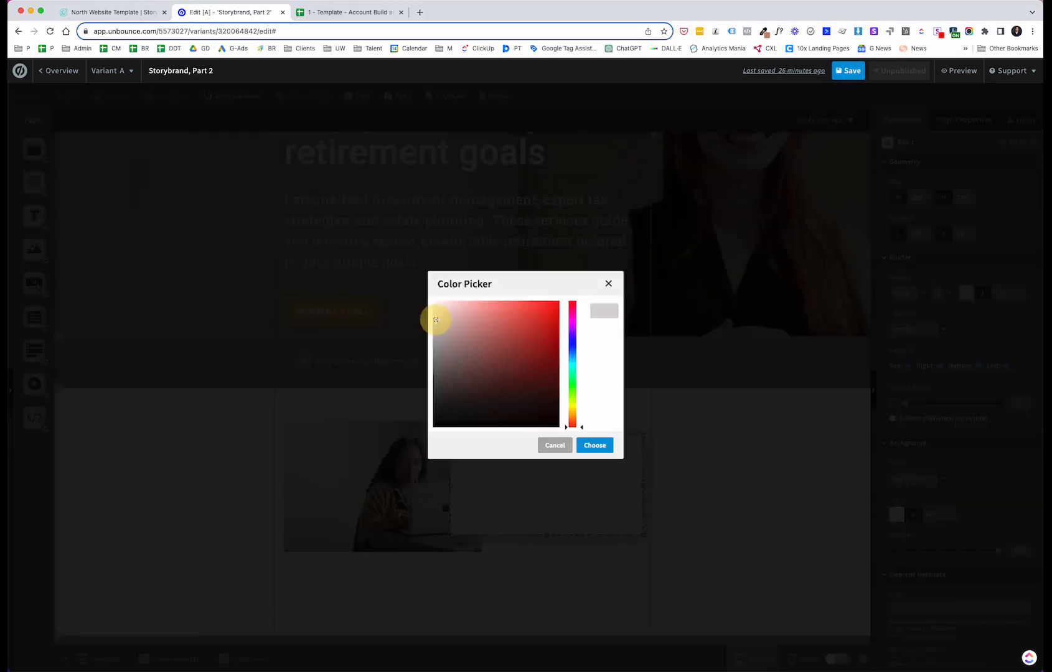
pyautogui.click(595, 444)
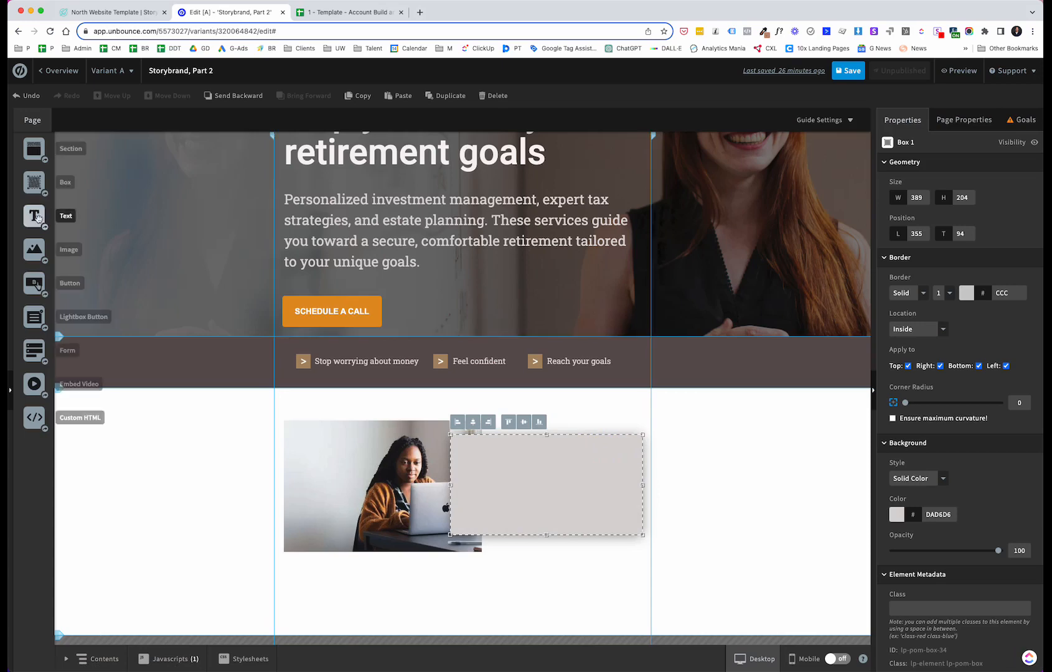
# Step: Add a text element inside the grey box and paste the heading Are you spinning your wheels trying to plan your financial future?
pyautogui.moveTo(35, 215); pyautogui.dragTo(465, 451)
pyautogui.doubleClick(477, 460)
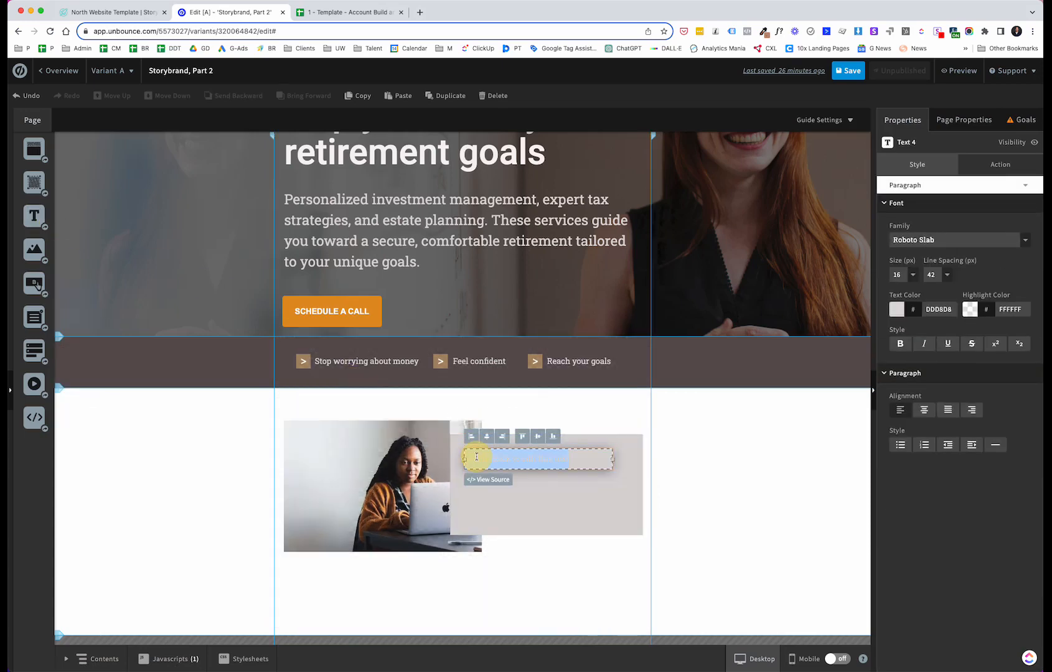
pyautogui.write('Are you spinning your wheels trying to plan your financial future?')
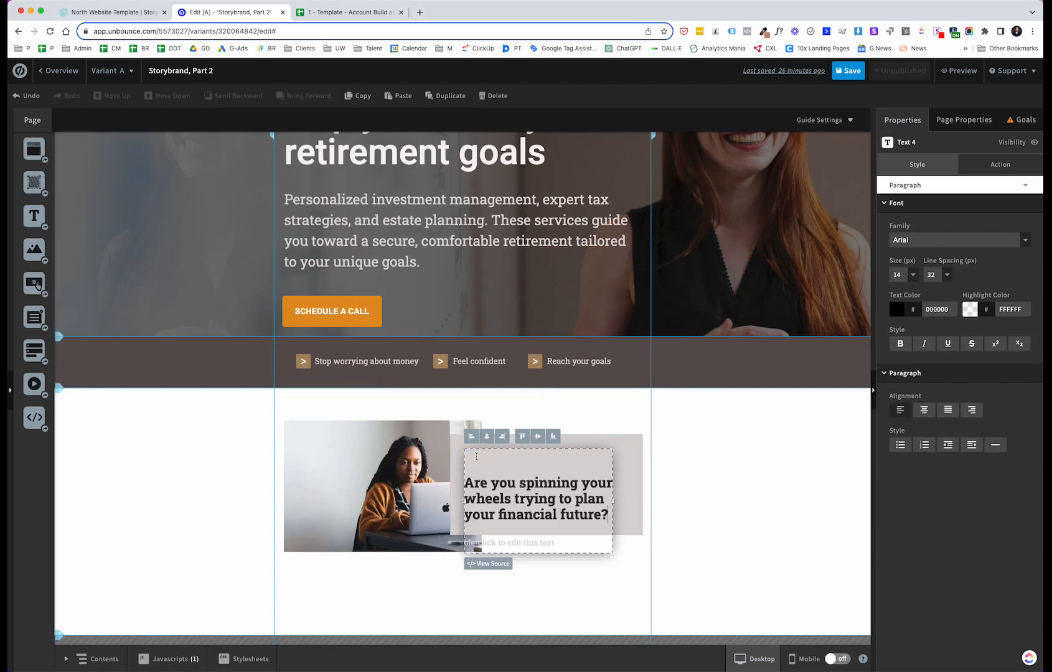
pyautogui.click(467, 483)
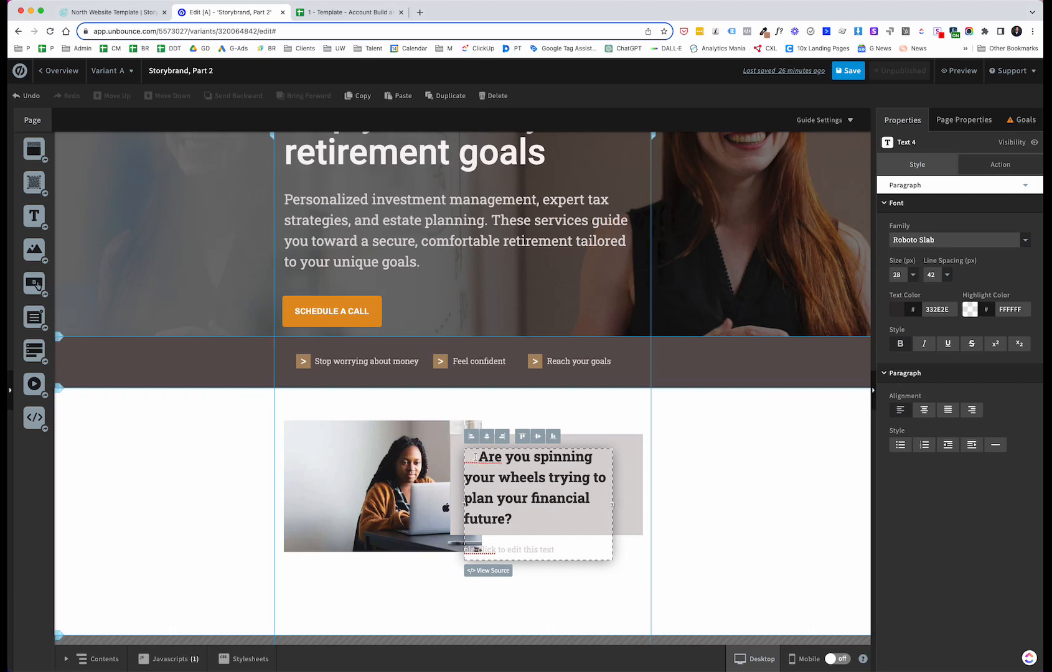
pyautogui.press('BackSpace')
pyautogui.press('BackSpace')
pyautogui.press('BackSpace')
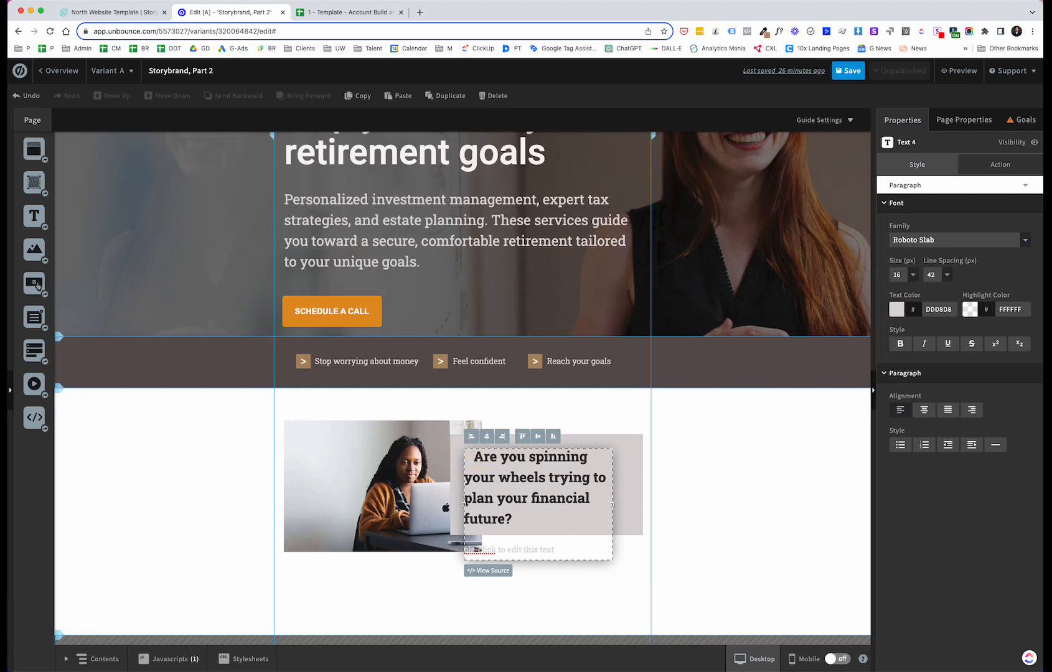
pyautogui.click(593, 564)
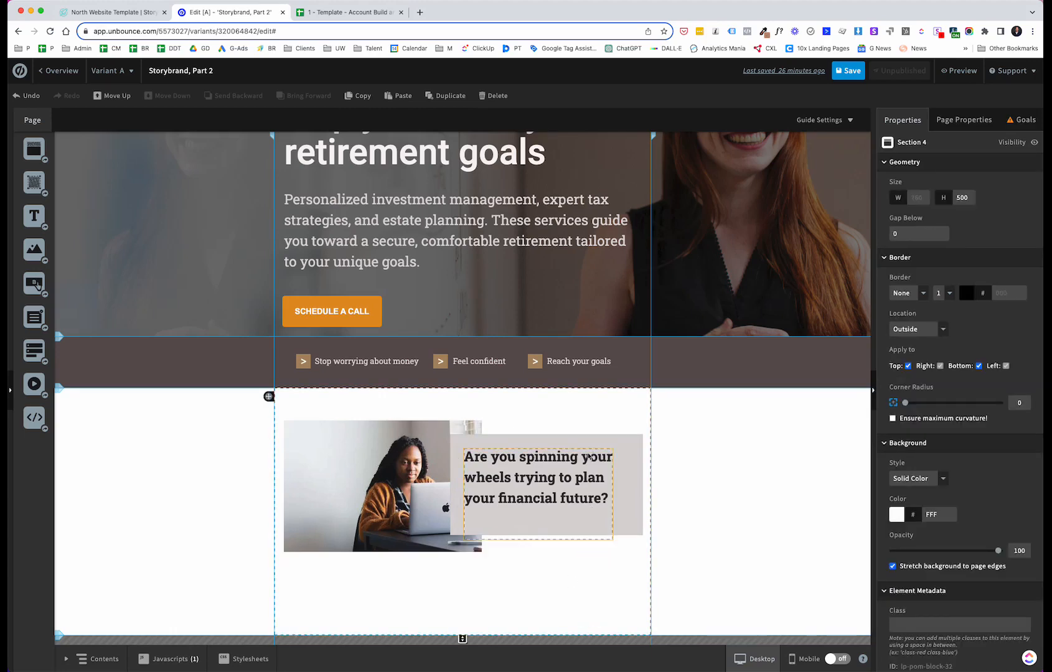
# Step: Nudge the heading text slightly upward inside the grey box
pyautogui.moveTo(588, 456); pyautogui.dragTo(585, 446)
pyautogui.click(593, 571)
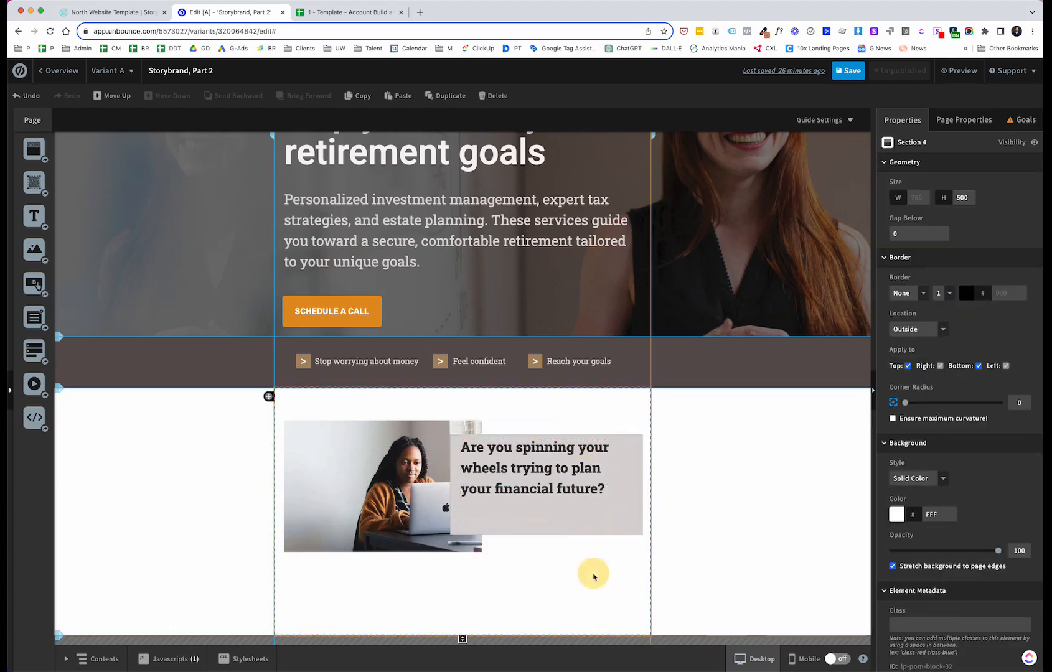
# Step: Check the North template's problem section and set the heading's line spacing to 32 px
pyautogui.click(131, 13)
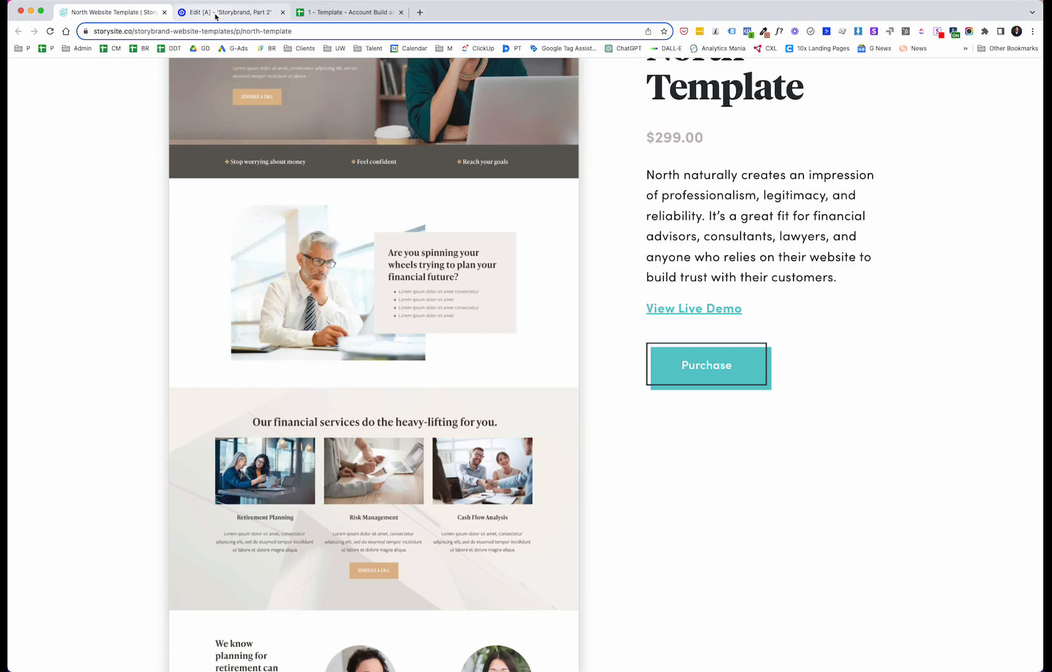
pyautogui.click(182, 16)
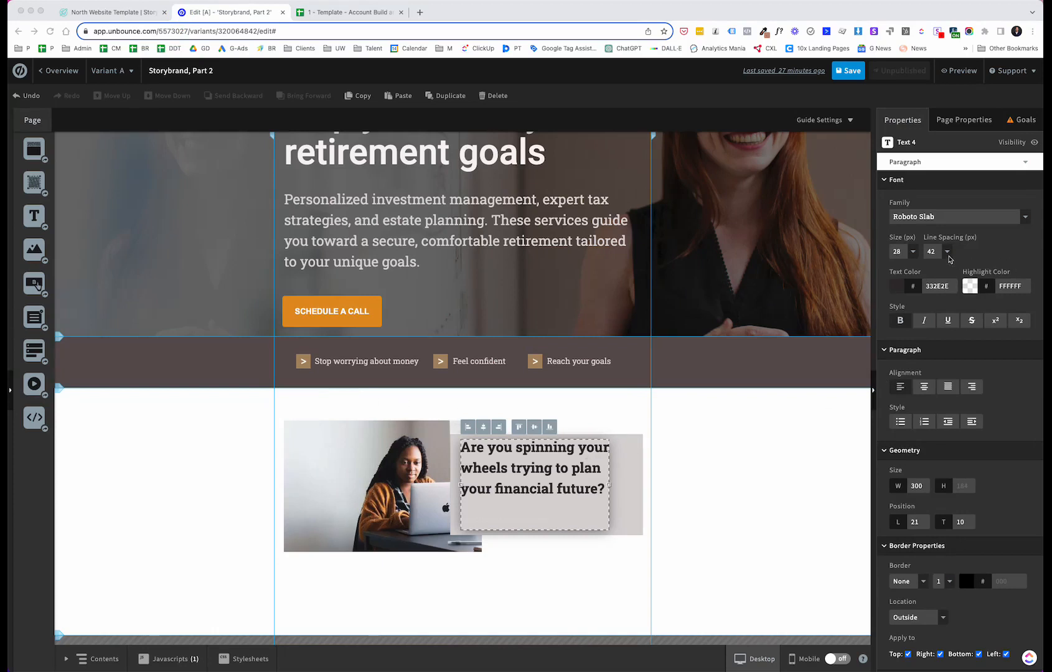
pyautogui.click(947, 254)
pyautogui.click(947, 254)
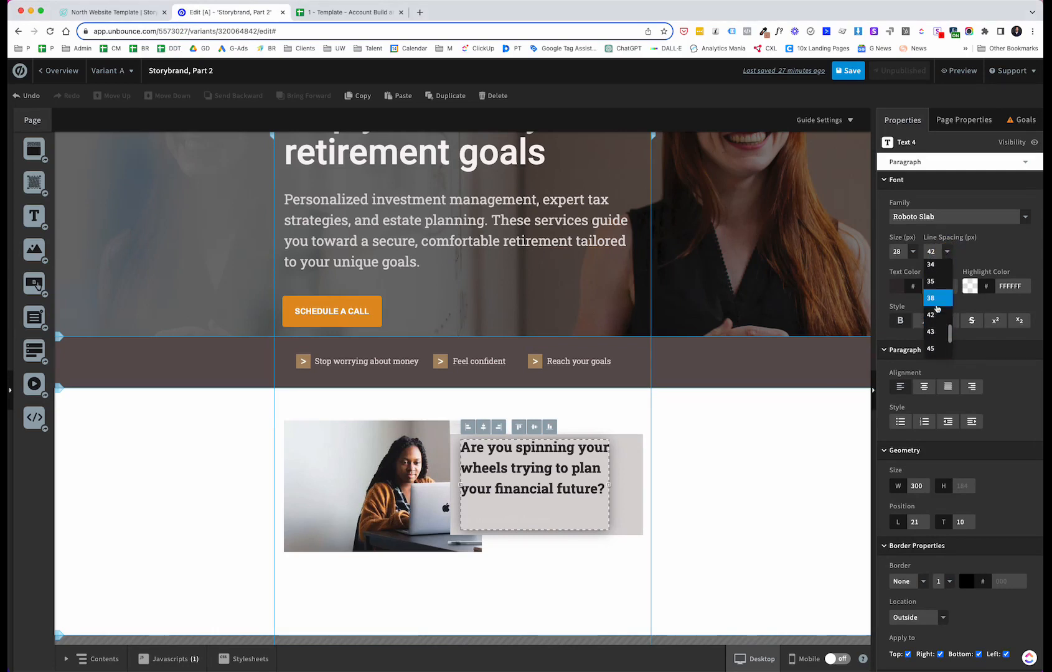
pyautogui.click(933, 294)
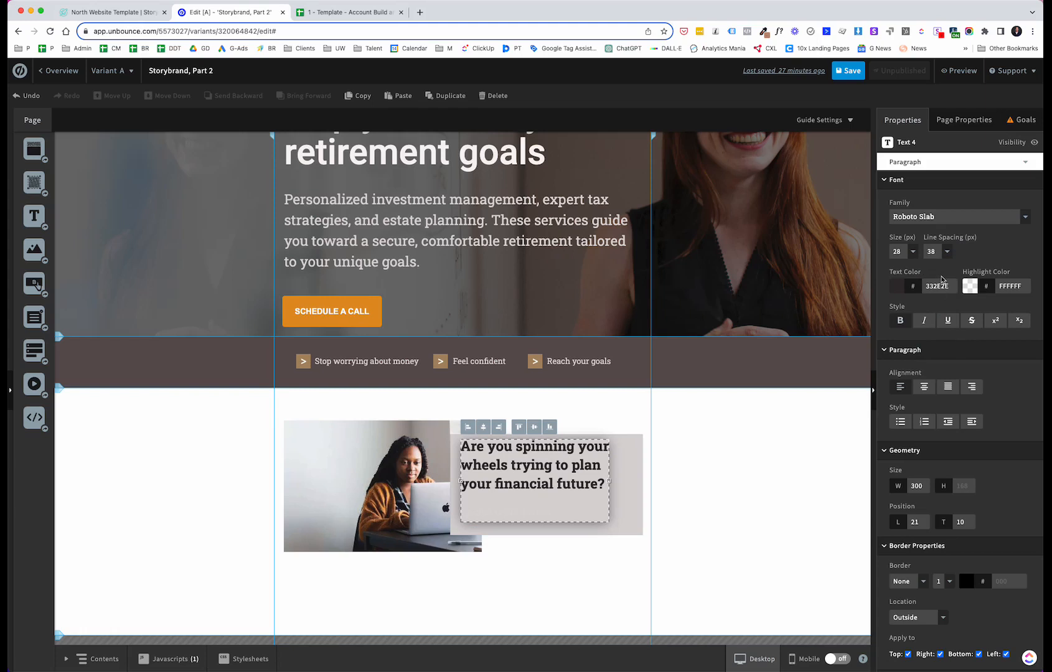
pyautogui.click(947, 252)
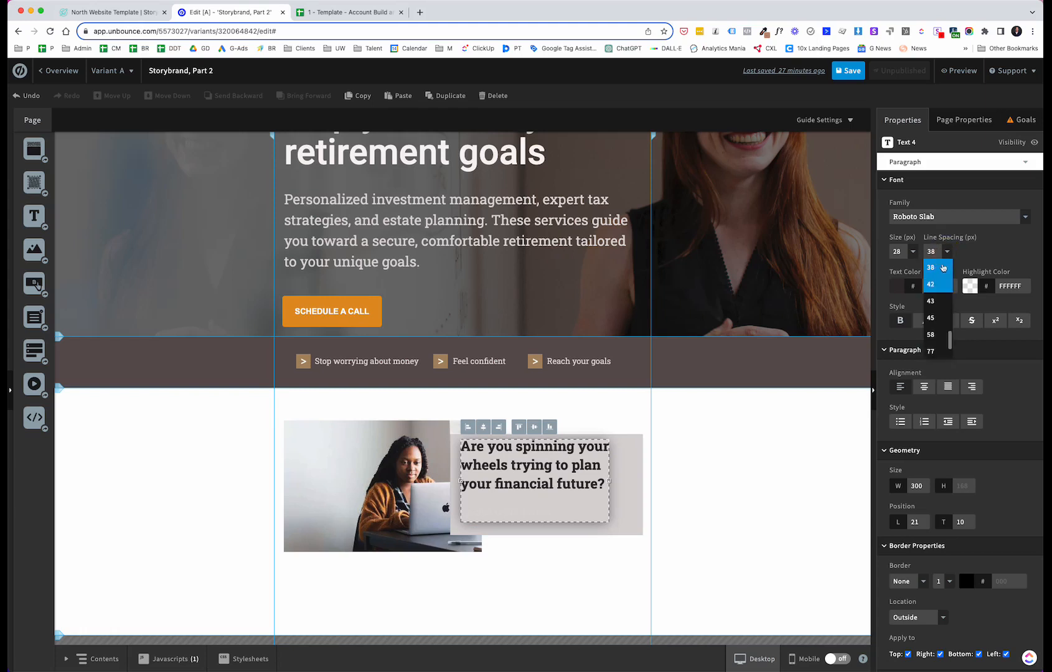
pyautogui.scroll(3, 935, 292)
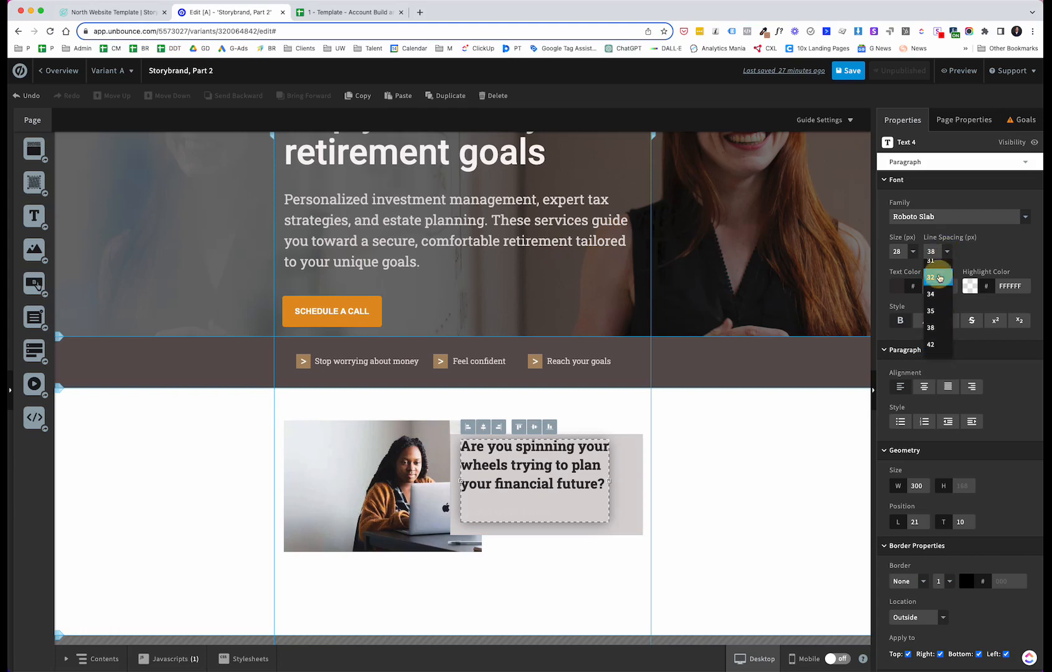
pyautogui.click(937, 277)
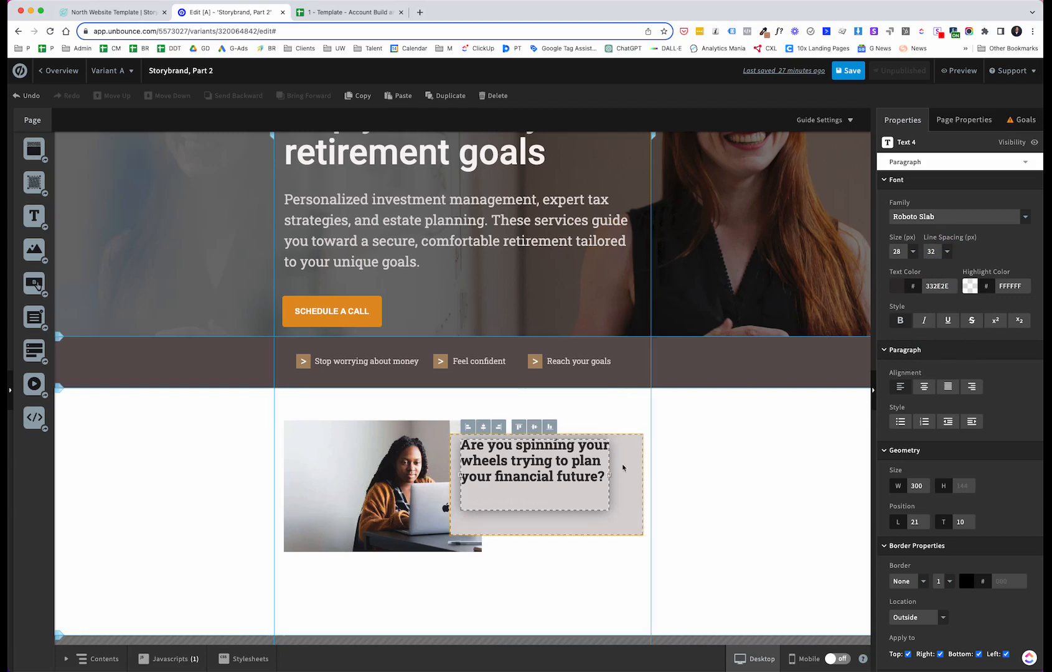
# Step: Widen the heading text box to about 357 px so it fills the grey box
pyautogui.moveTo(609, 475); pyautogui.dragTo(638, 475)
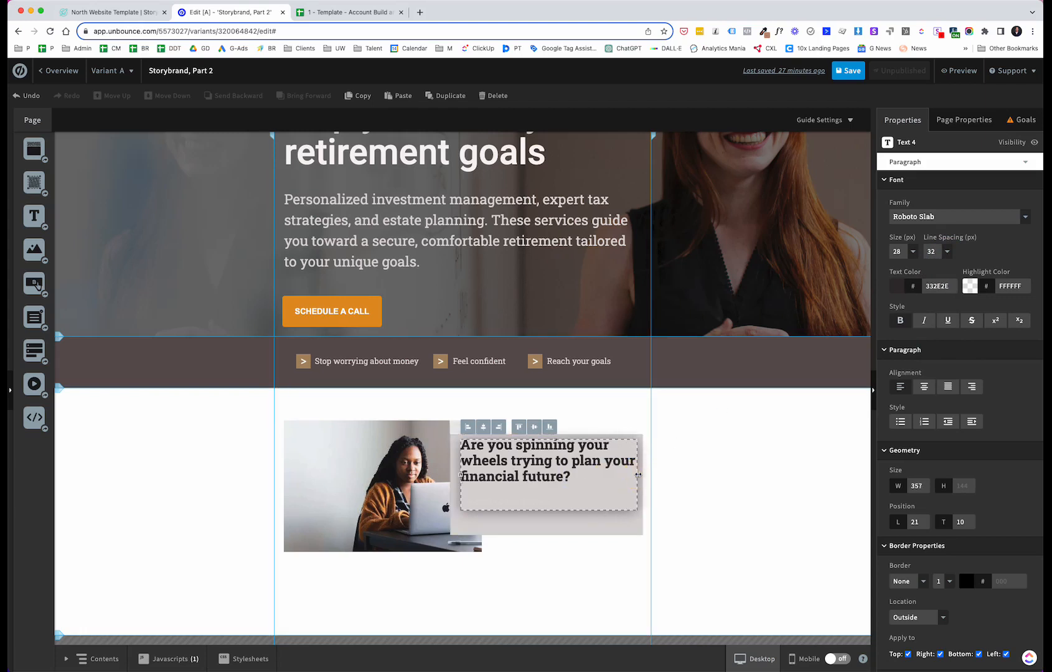
# Step: Enlarge the image to about 457 × 304 px, anchored at the section's upper left
pyautogui.click(355, 440)
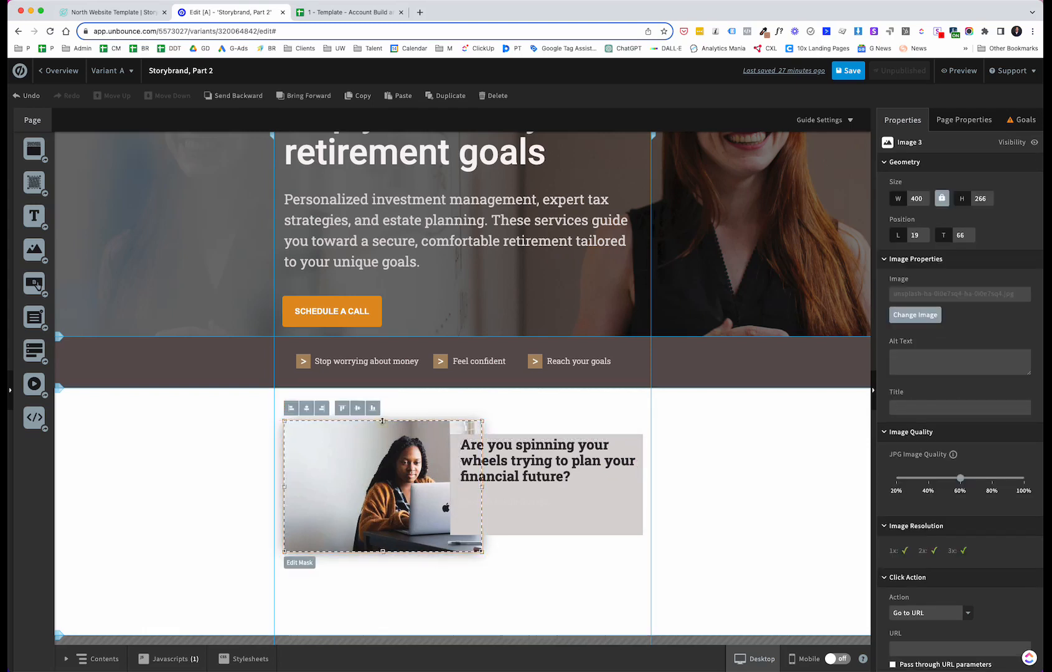
pyautogui.moveTo(383, 421)
pyautogui.mouseDown()
pyautogui.moveTo(384, 402)
pyautogui.moveTo(402, 422)
pyautogui.mouseUp()
pyautogui.click(639, 421)
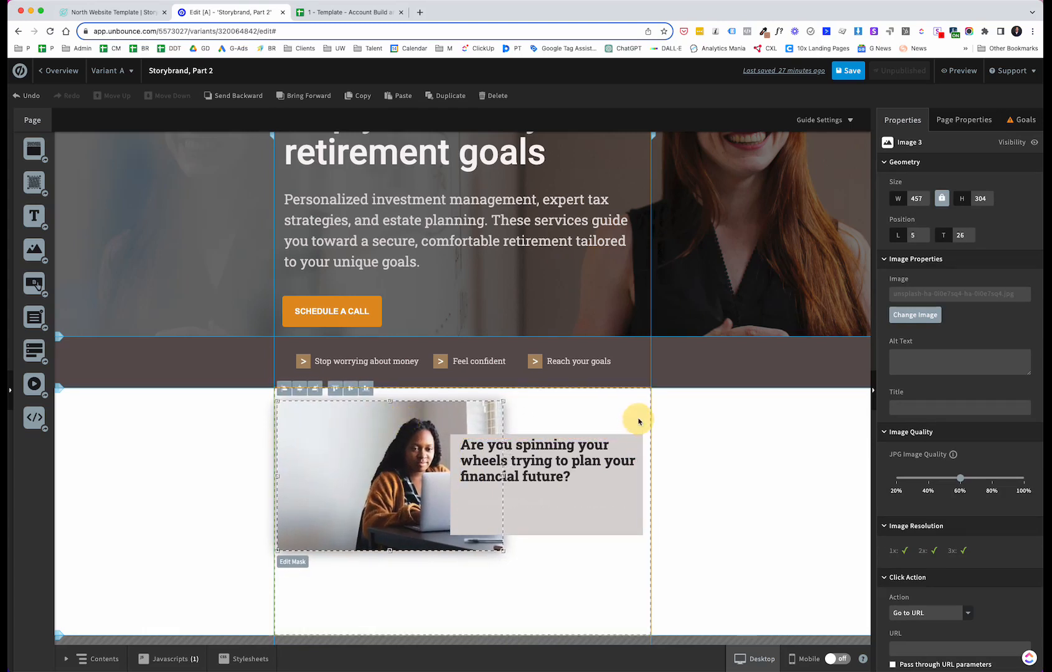
# Step: Stretch the grey box's top edge upward to about 238 px tall and shift it slightly
pyautogui.click(616, 527)
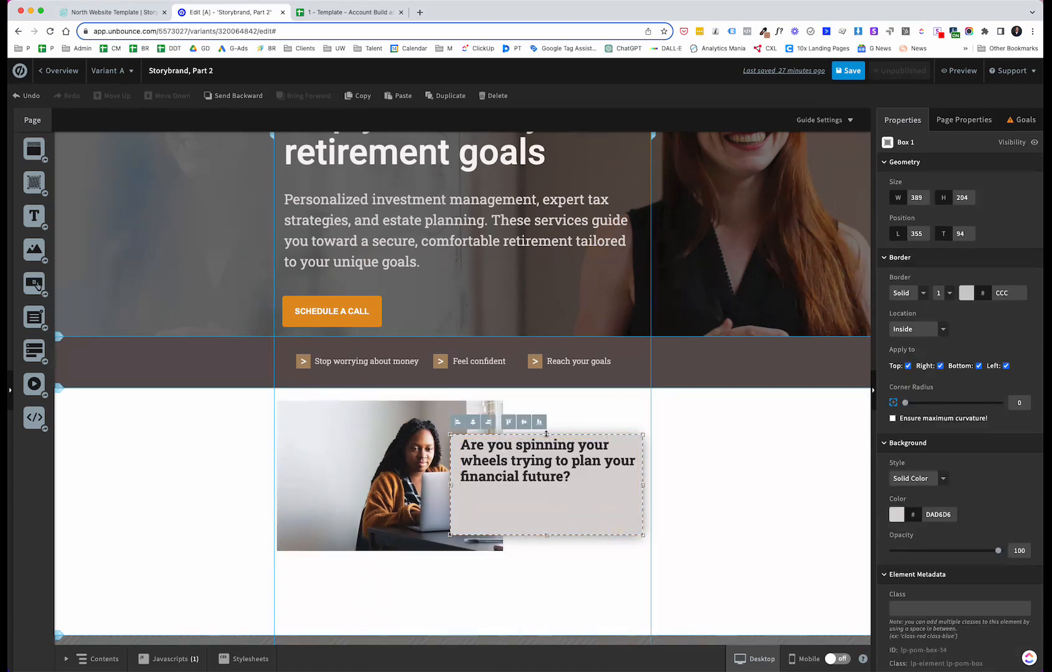
pyautogui.moveTo(546, 434); pyautogui.dragTo(550, 418)
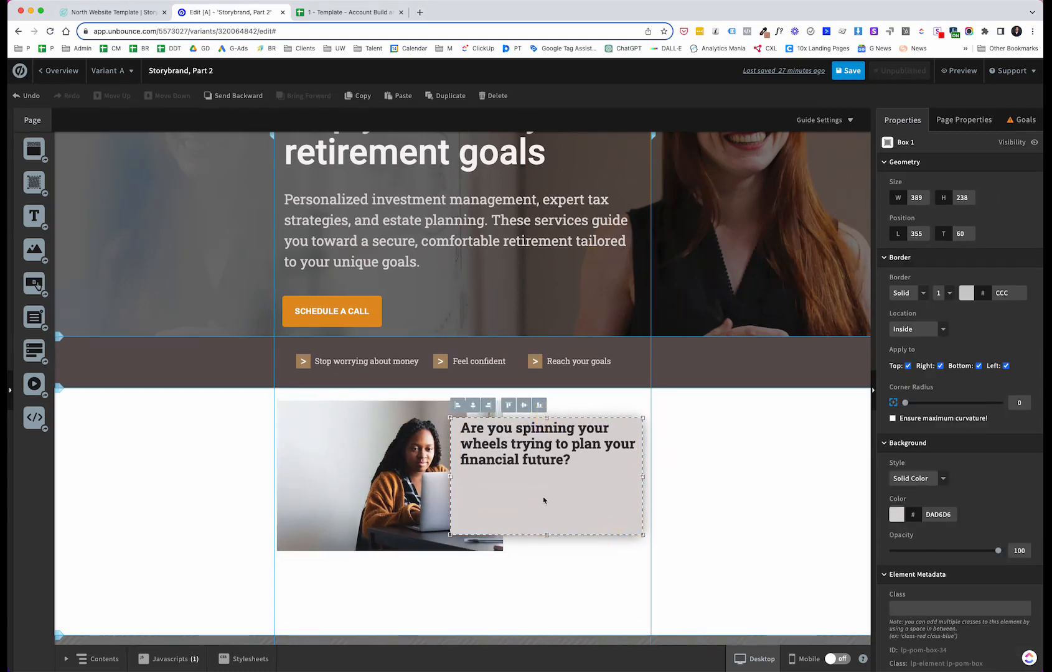
pyautogui.moveTo(544, 498); pyautogui.dragTo(547, 497)
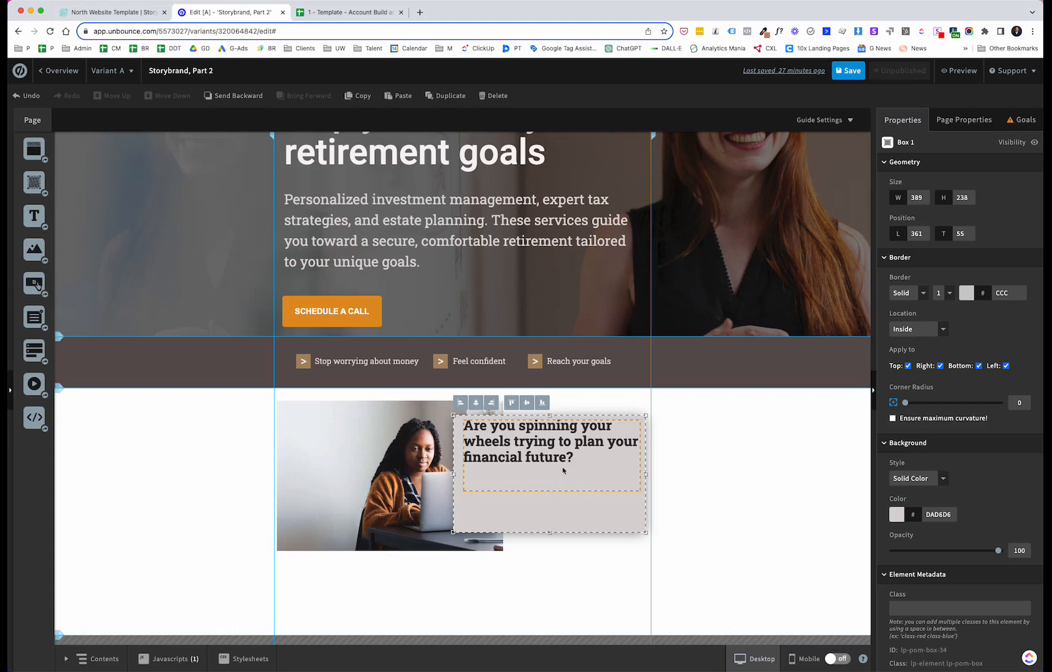
pyautogui.click(547, 489)
pyautogui.click(549, 492)
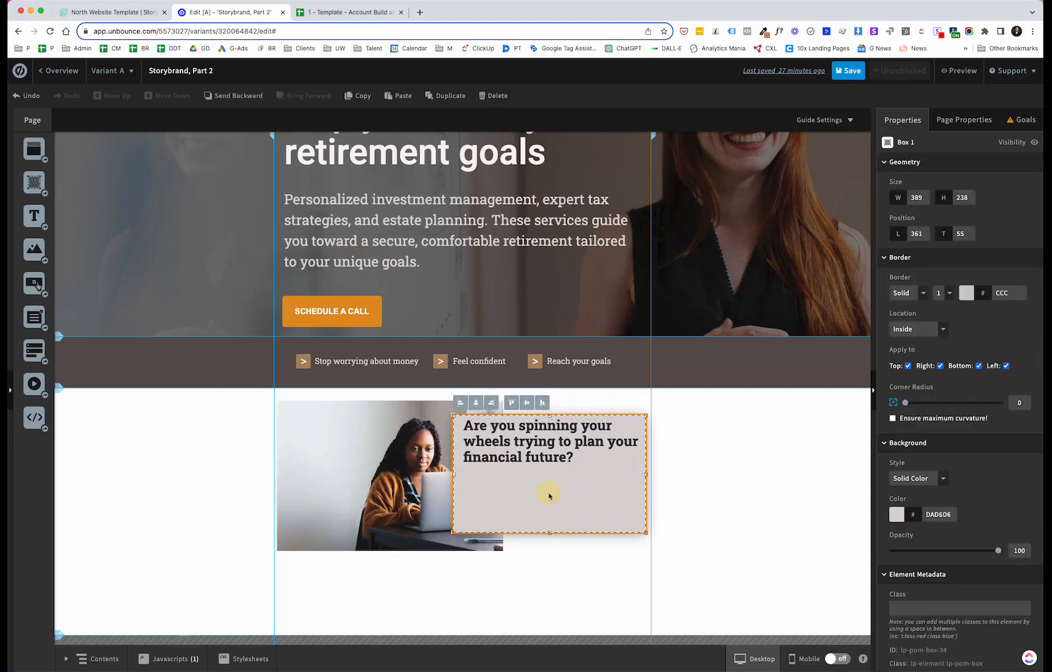
pyautogui.click(548, 483)
pyautogui.click(547, 501)
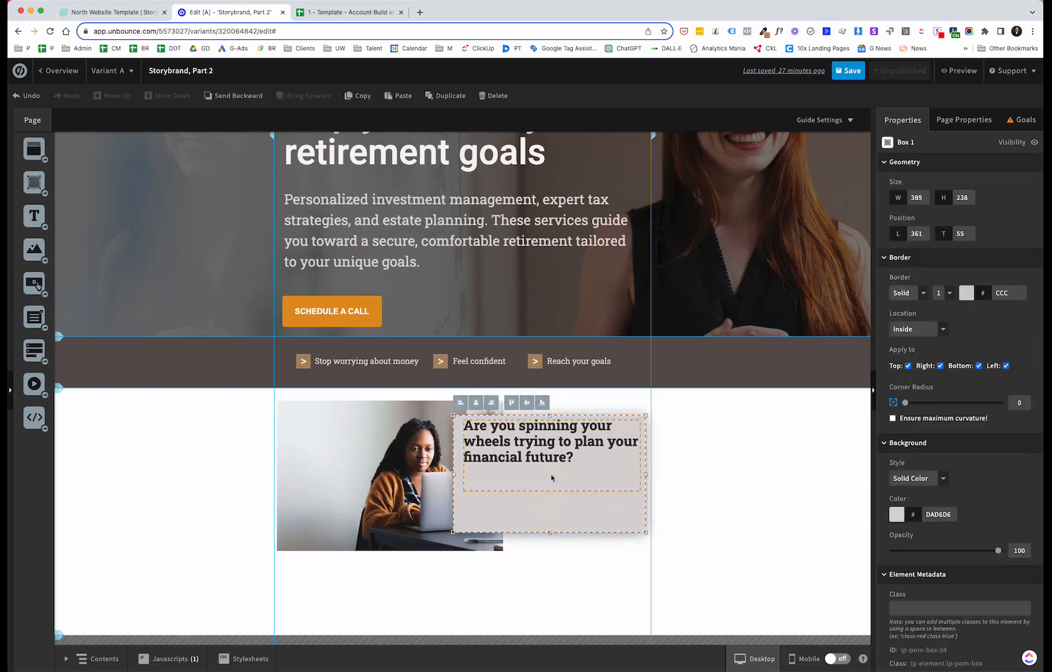
pyautogui.click(550, 478)
pyautogui.click(551, 474)
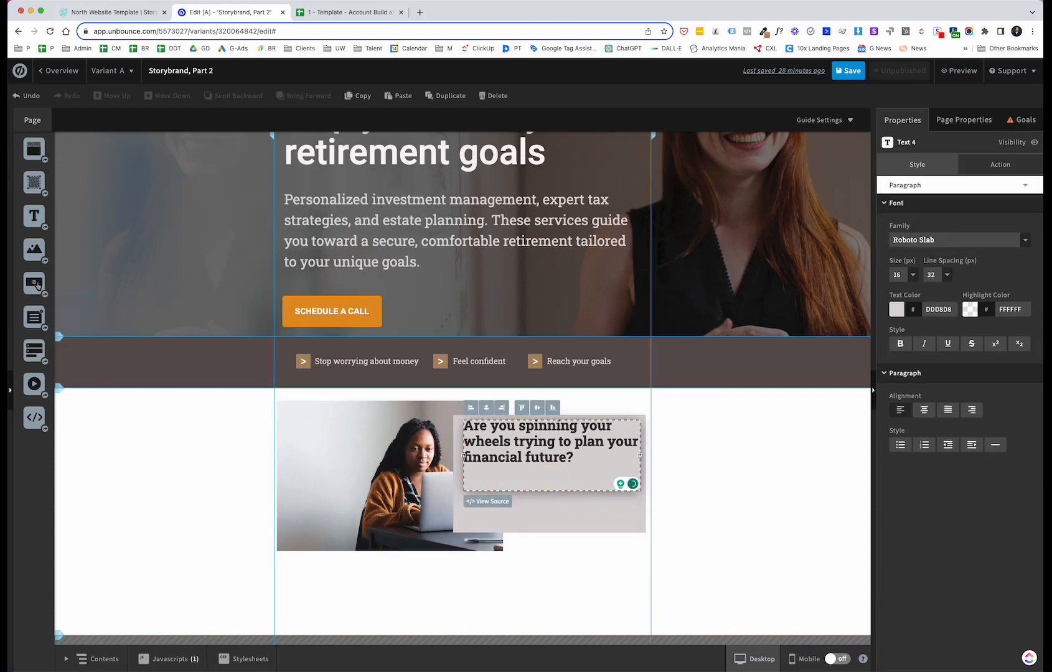
pyautogui.press('Escape')
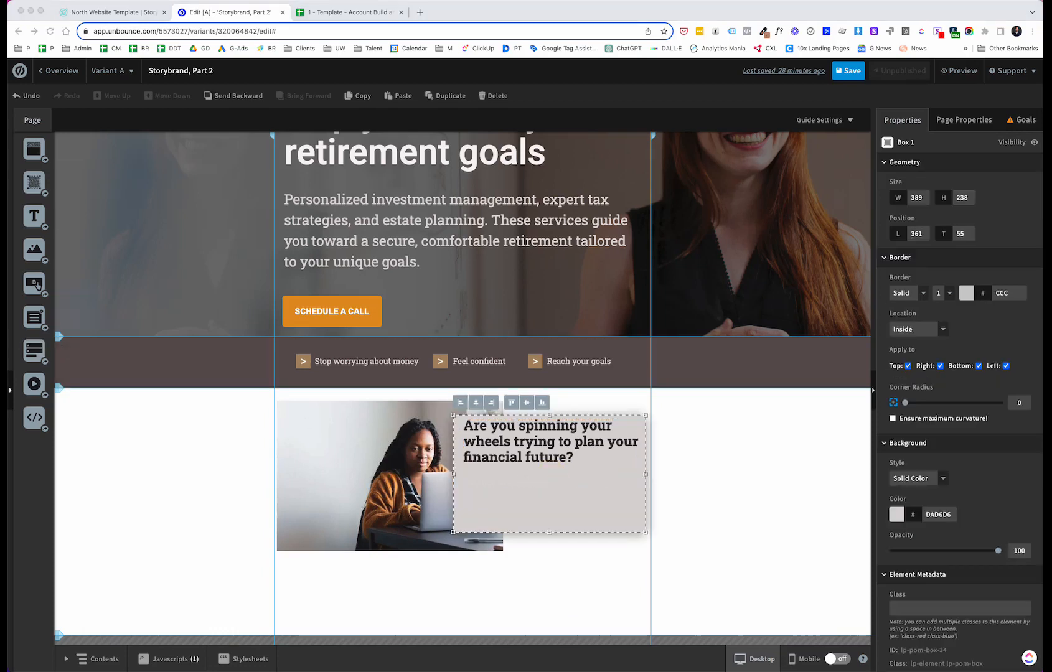
# Step: Add a text element inside the grey box, set its size to 14 px and paste the three-item bullet list
pyautogui.click(36, 215)
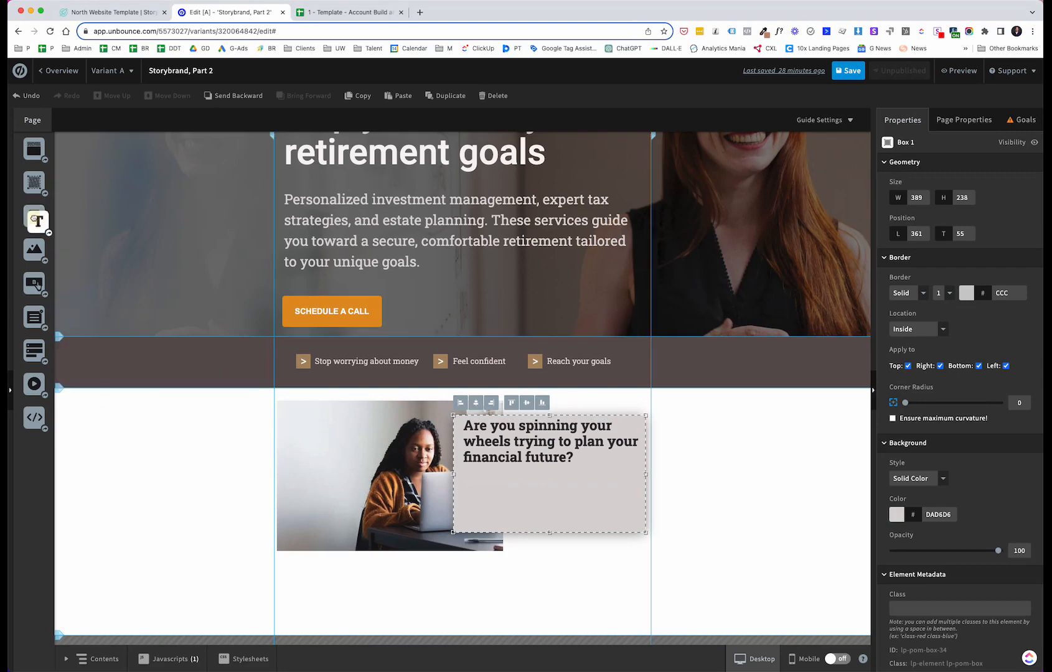
pyautogui.moveTo(35, 215); pyautogui.dragTo(481, 485)
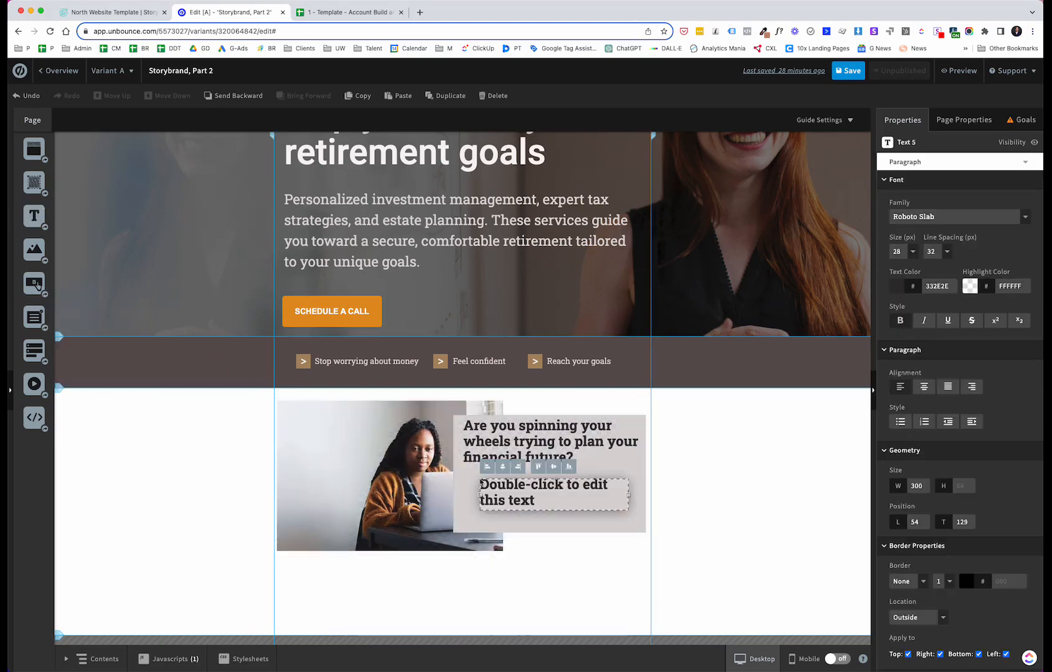
pyautogui.doubleClick(538, 504)
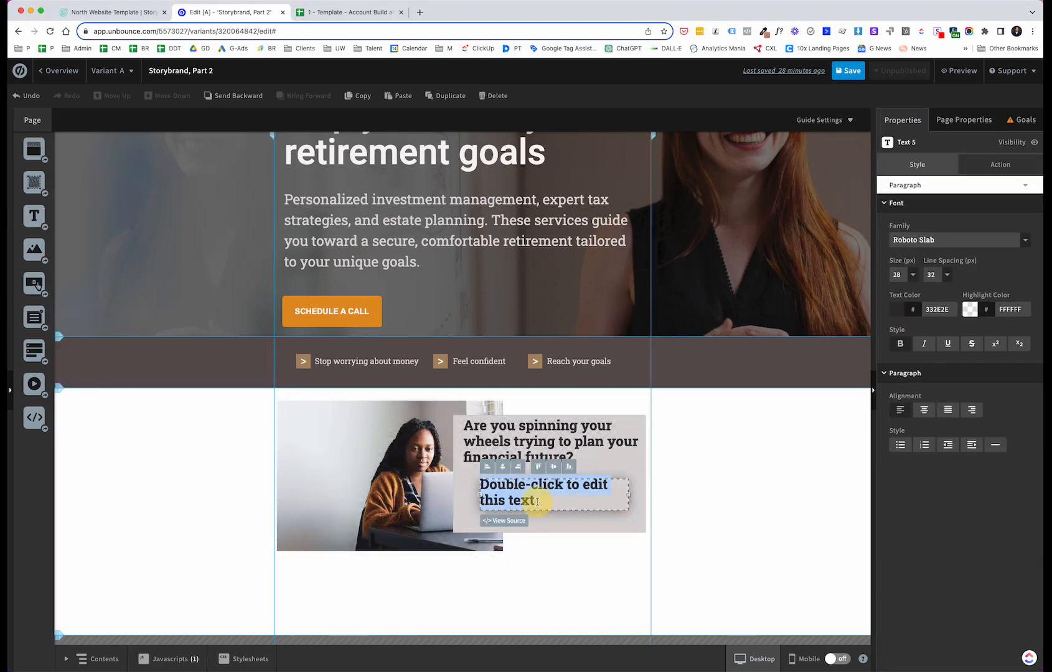
pyautogui.moveTo(534, 503); pyautogui.dragTo(487, 484)
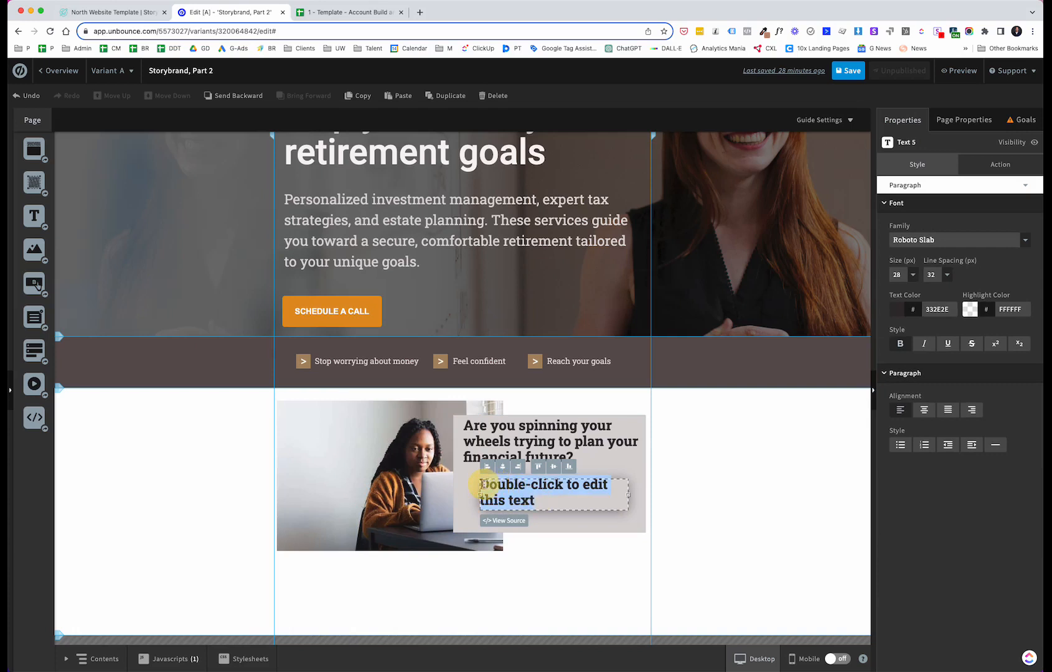
pyautogui.click(911, 276)
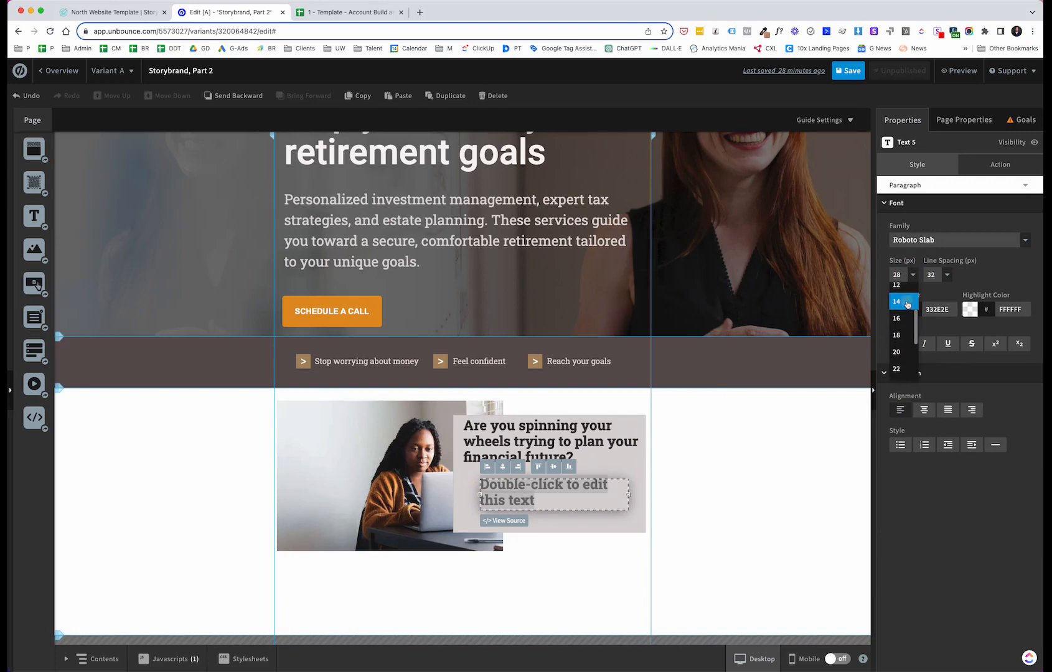
pyautogui.click(906, 304)
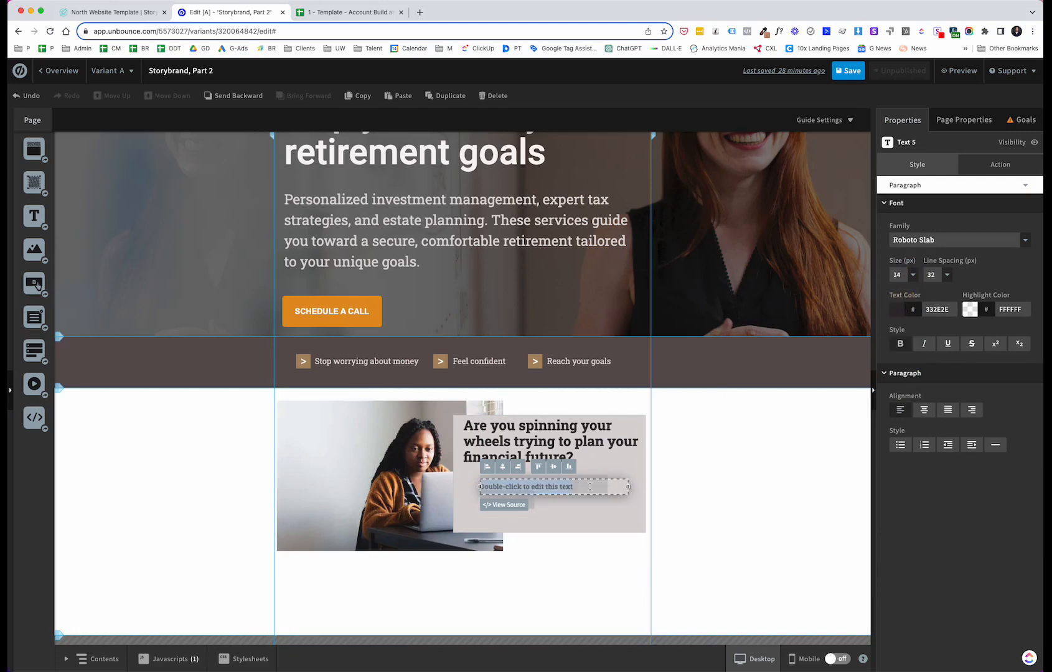
pyautogui.write('Uncertainty and fear of insufficient retirement savings. Complexity and confusion navigating financial options. Balancing immediate expenses with long-term savings goals')
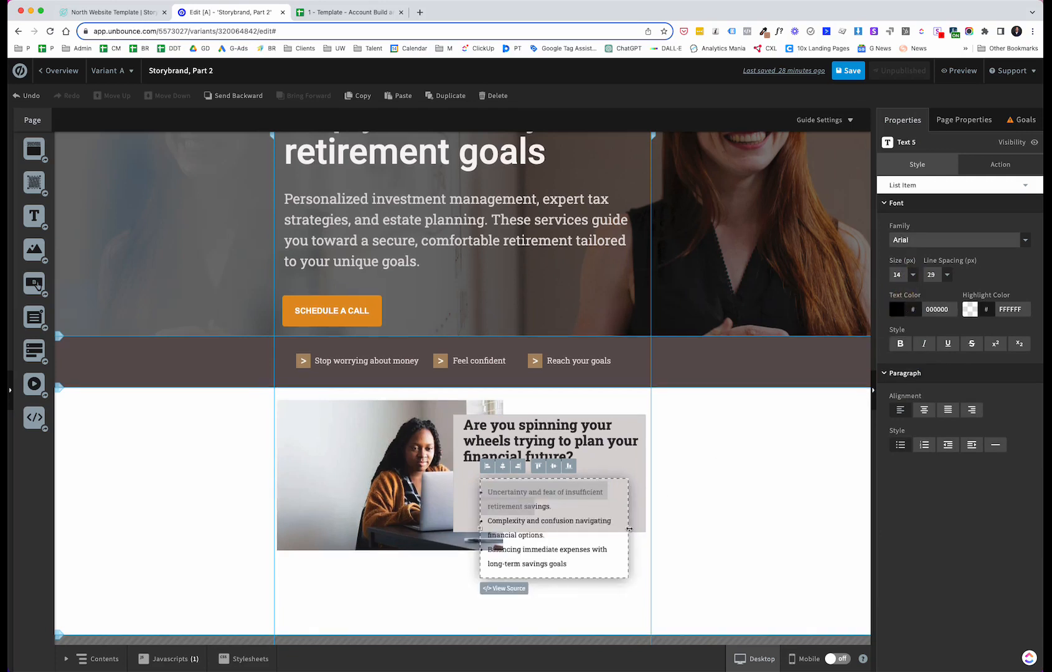
# Step: Enlarge the image to about 514 × 342 px
pyautogui.moveTo(627, 528)
pyautogui.mouseDown()
pyautogui.moveTo(657, 526)
pyautogui.moveTo(631, 528)
pyautogui.mouseUp()
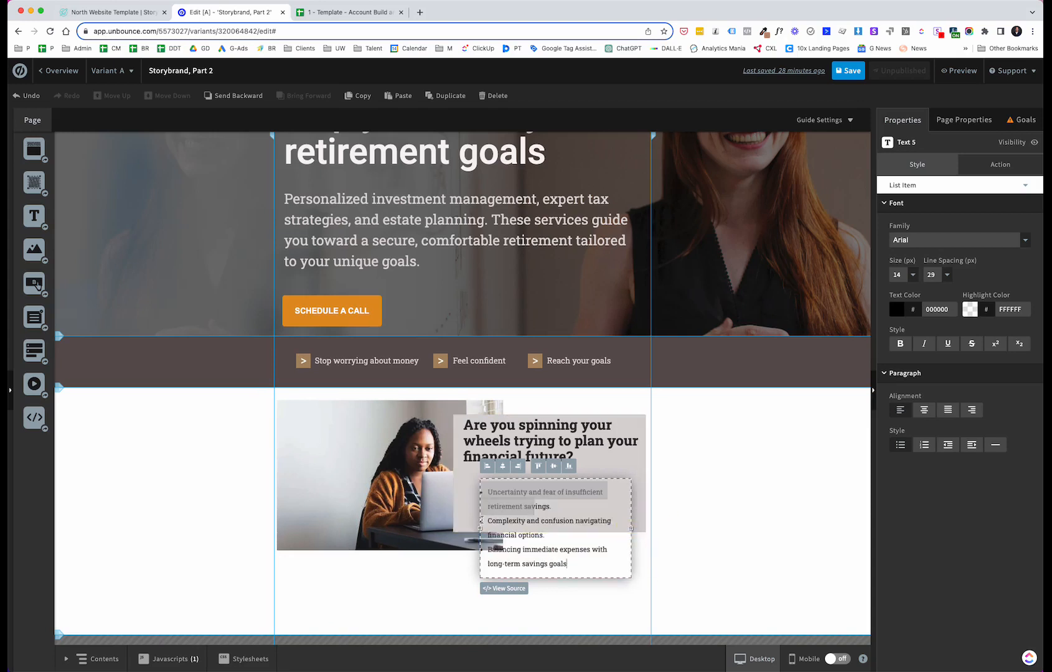
pyautogui.click(430, 530)
pyautogui.moveTo(501, 549); pyautogui.dragTo(513, 597)
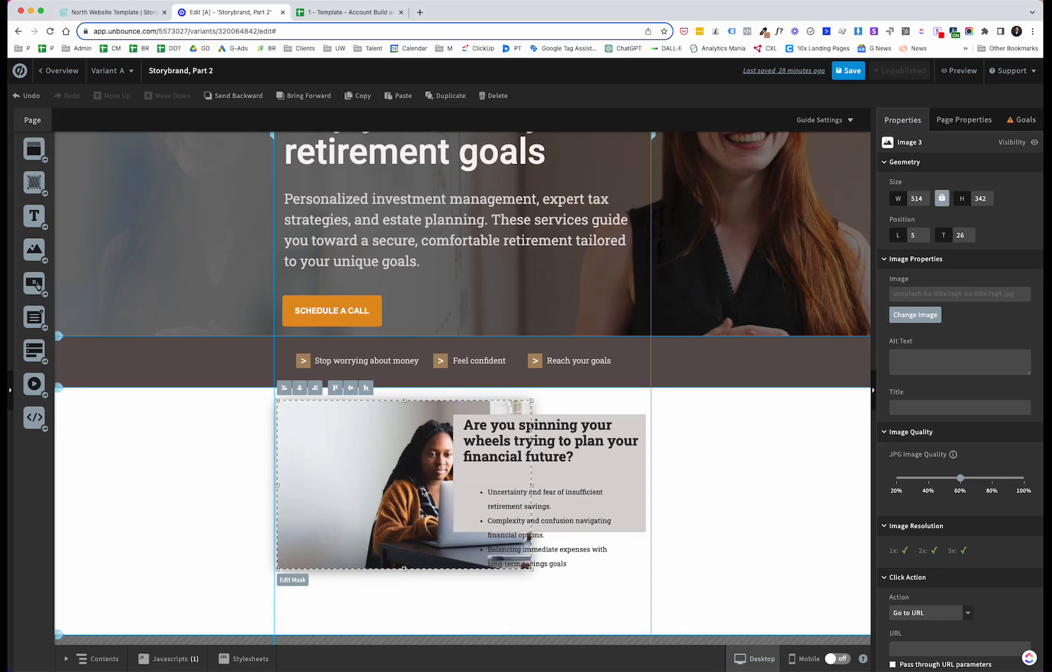
# Step: Extend the grey box downward to about 288 px tall to contain the bullet list
pyautogui.click(625, 472)
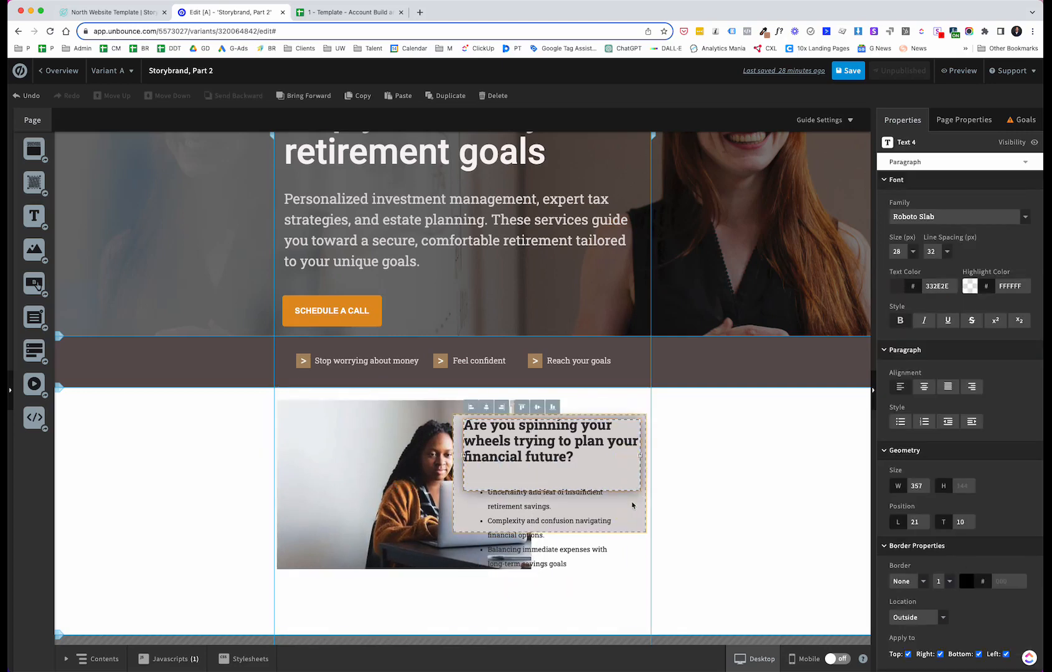
pyautogui.click(644, 494)
pyautogui.moveTo(547, 532); pyautogui.dragTo(548, 557)
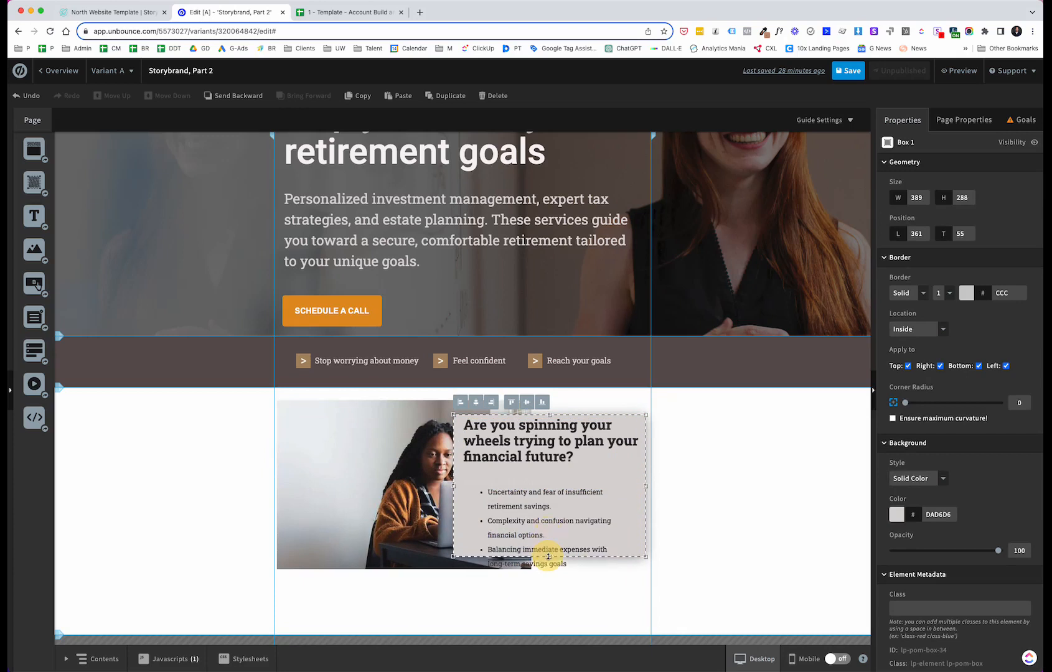
# Step: Move the bullet list up under the heading and widen it to about 388 px
pyautogui.click(541, 500)
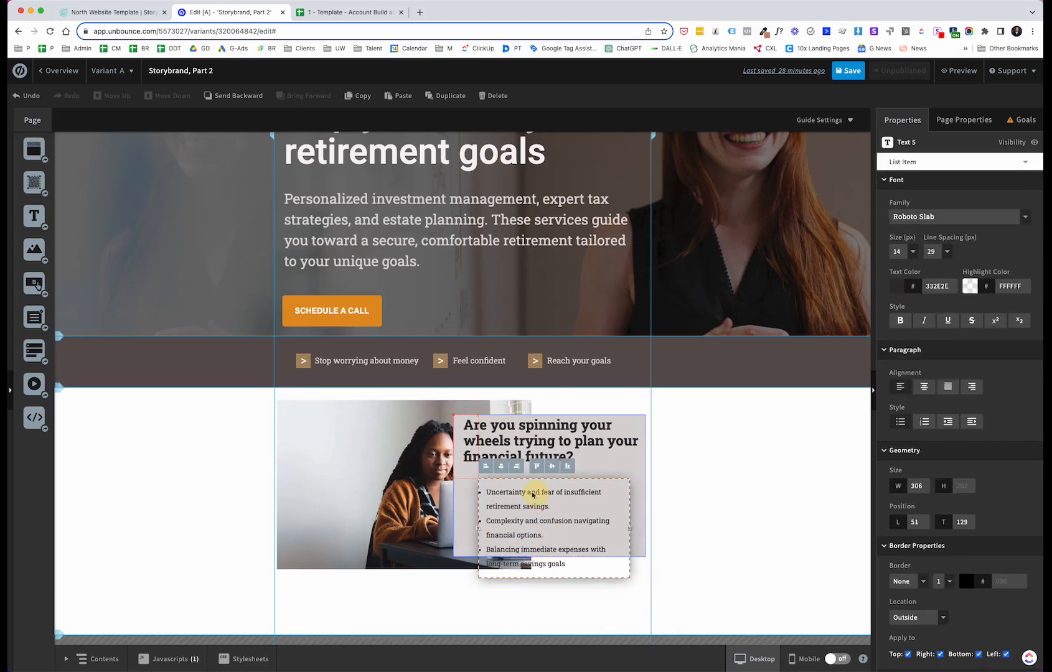
pyautogui.moveTo(541, 499); pyautogui.dragTo(520, 485)
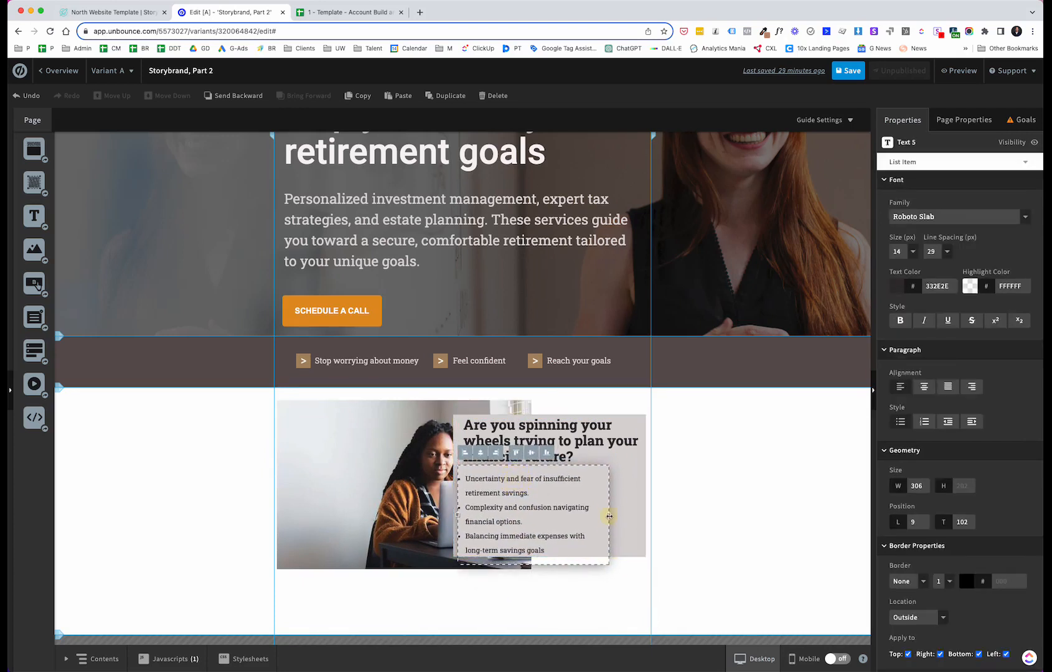
pyautogui.moveTo(608, 516); pyautogui.dragTo(649, 505)
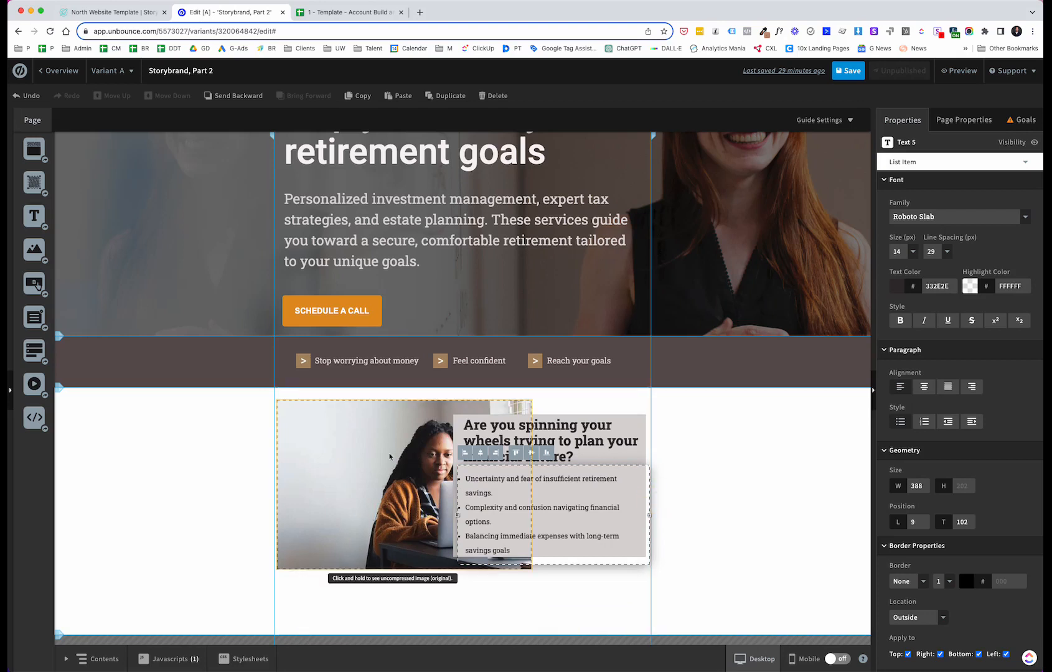
# Step: Crop the image's left side with Edit Mask to about 430 px wide
pyautogui.doubleClick(352, 453)
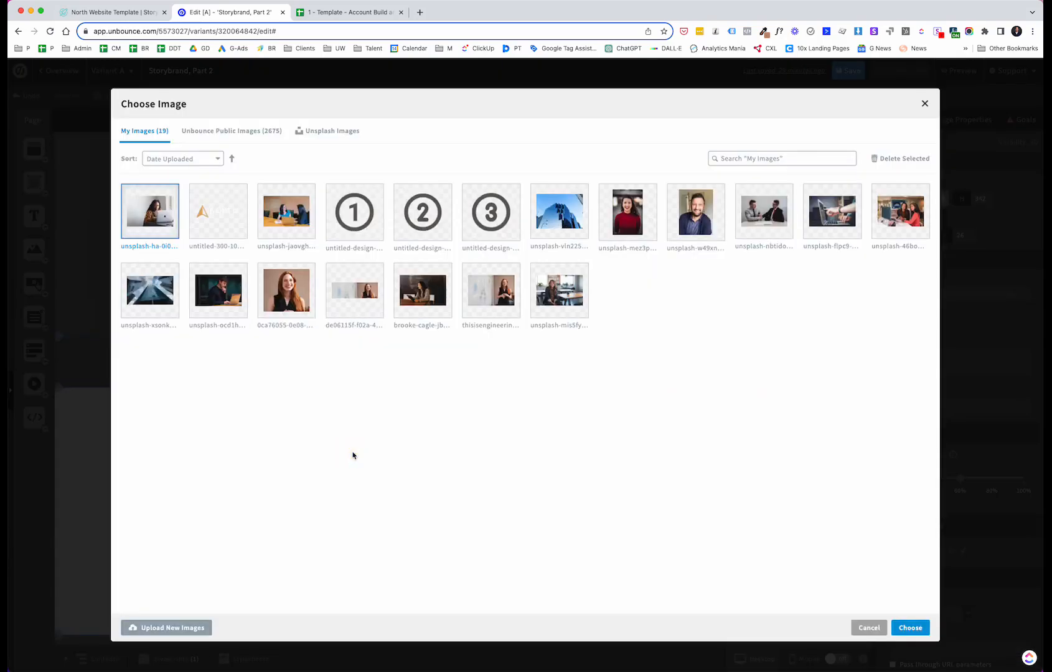
pyautogui.click(869, 627)
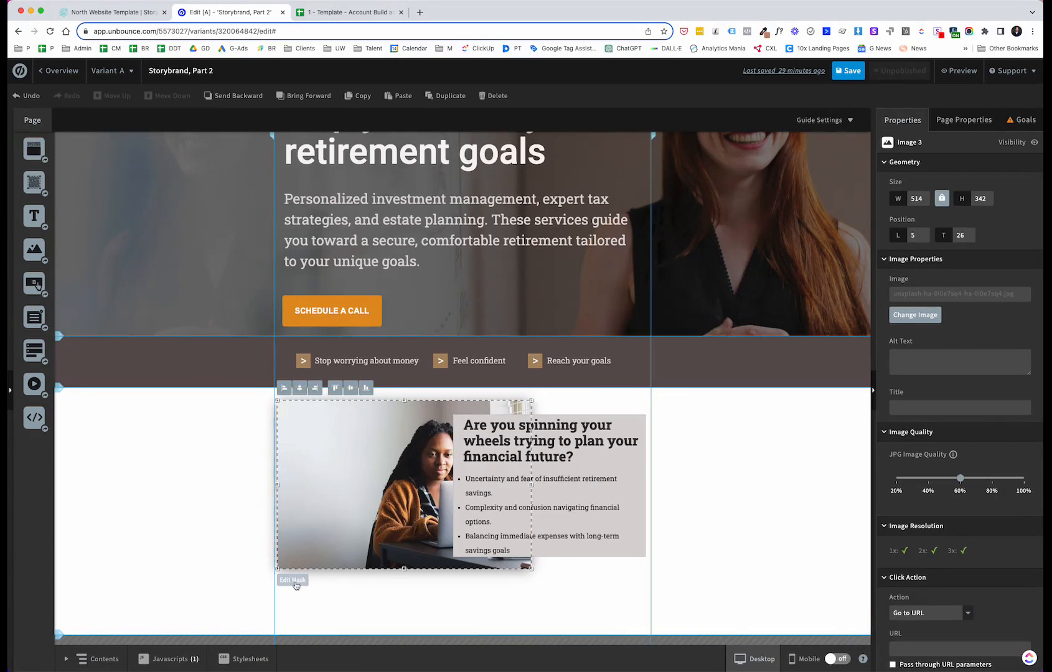
pyautogui.click(292, 580)
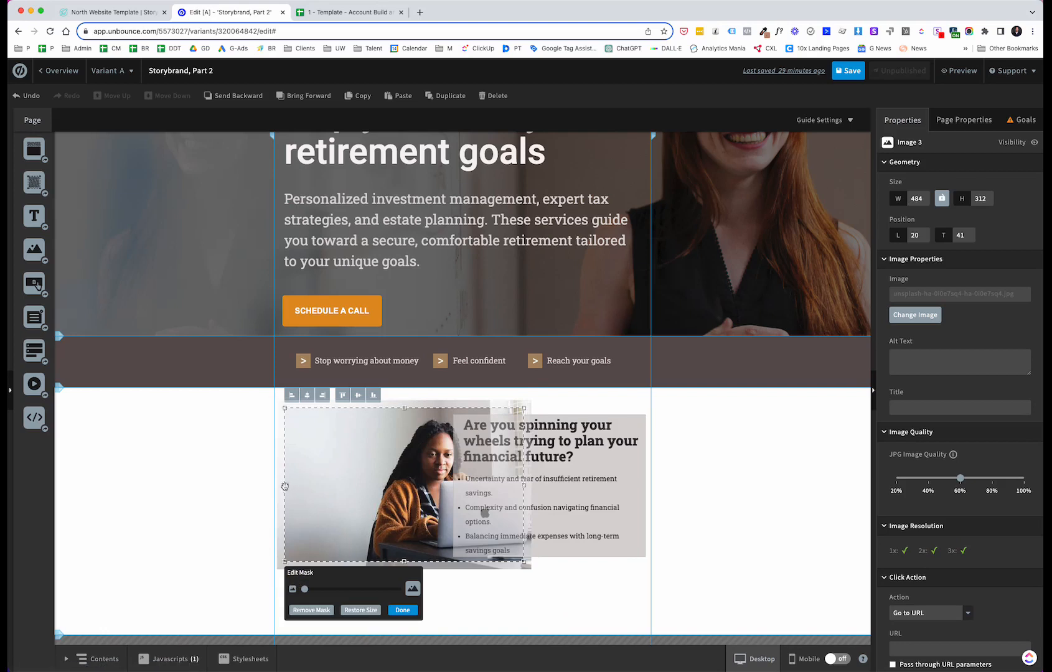
pyautogui.moveTo(285, 486); pyautogui.dragTo(311, 486)
pyautogui.click(429, 610)
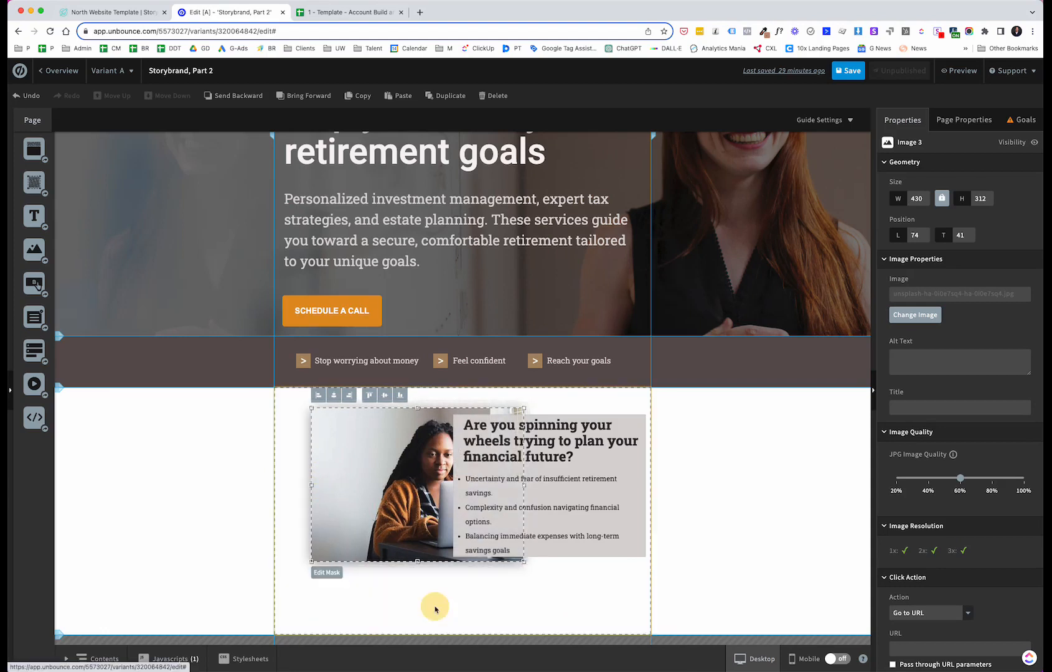
# Step: Shift the cropped image left to the section edge and extend the grey box leftward to about 418 px wide
pyautogui.moveTo(395, 481); pyautogui.dragTo(362, 476)
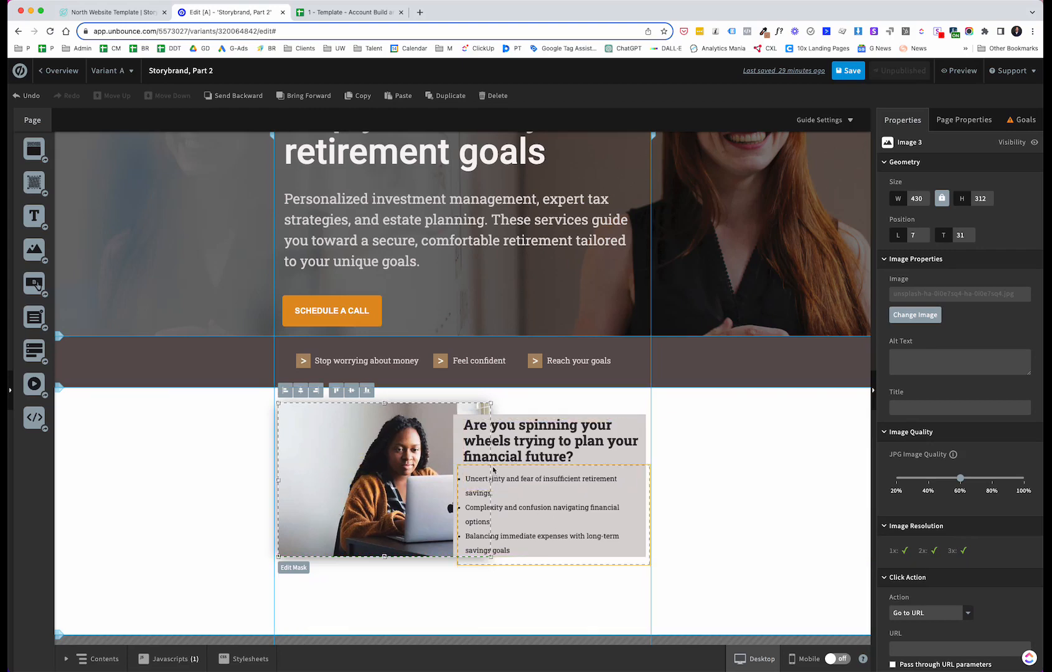
pyautogui.click(463, 450)
pyautogui.click(455, 445)
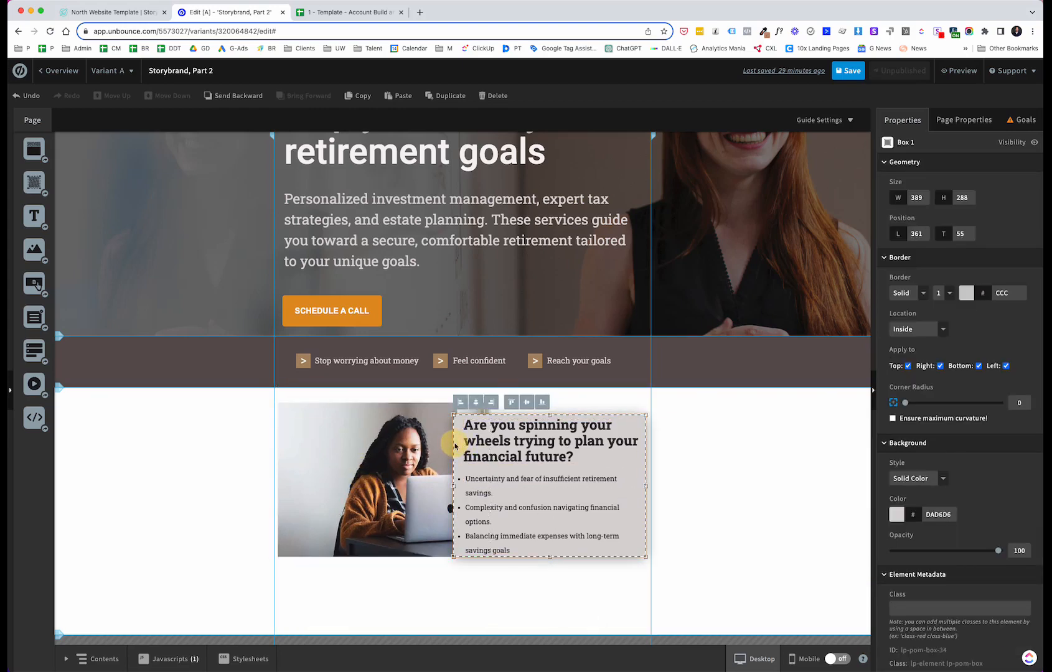
pyautogui.moveTo(453, 486); pyautogui.dragTo(439, 486)
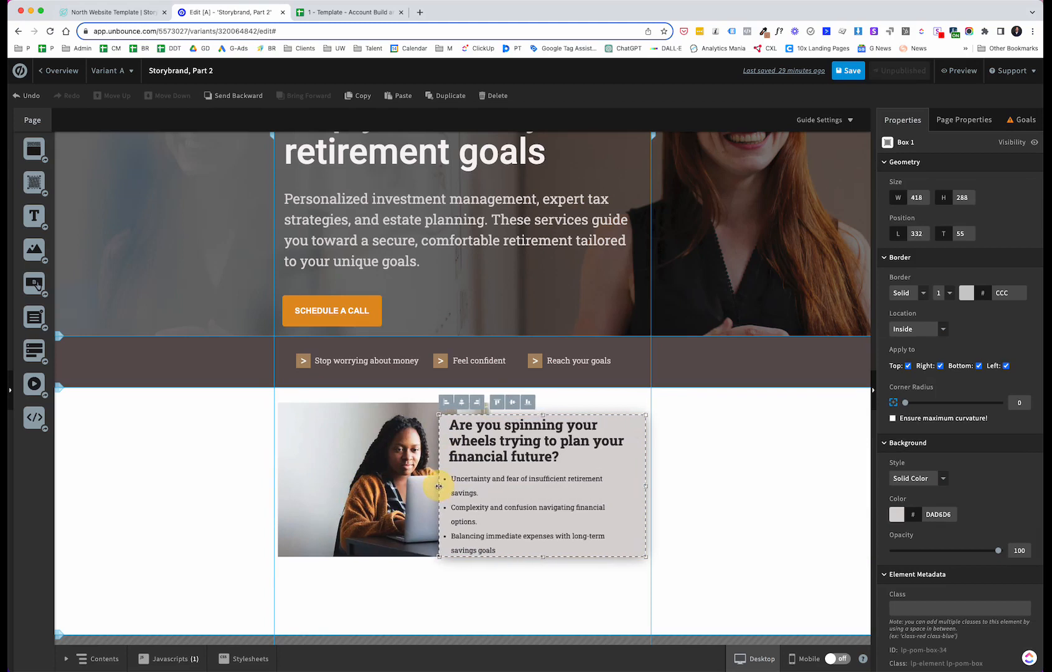
# Step: Widen the bullet list to about 399 px and nudge the list and heading slightly down inside the grey box
pyautogui.click(574, 510)
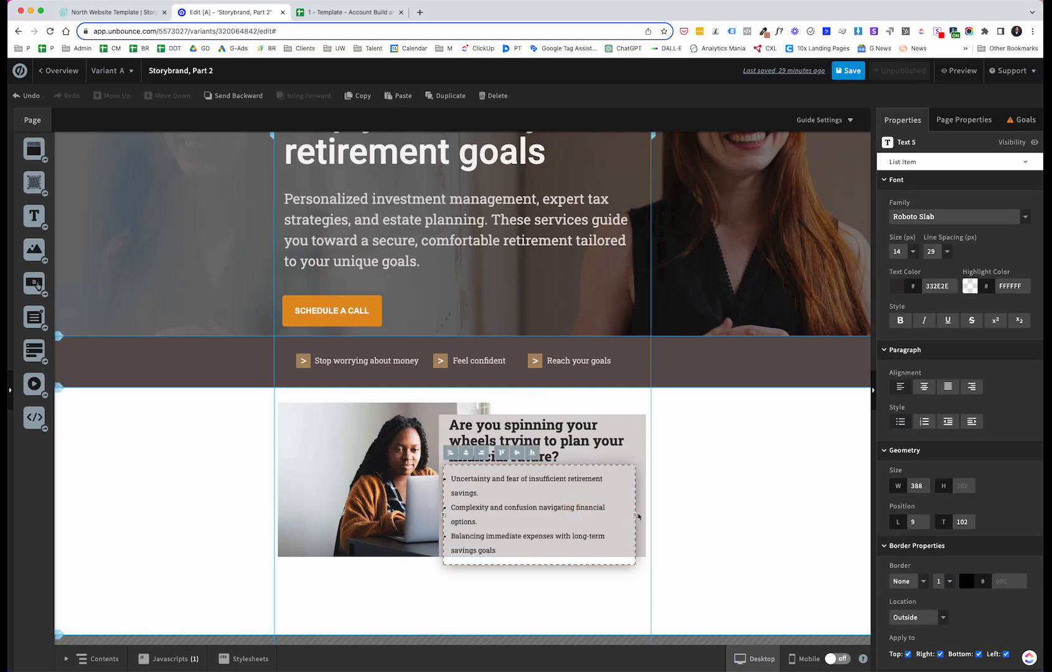
pyautogui.moveTo(636, 516); pyautogui.dragTo(640, 519)
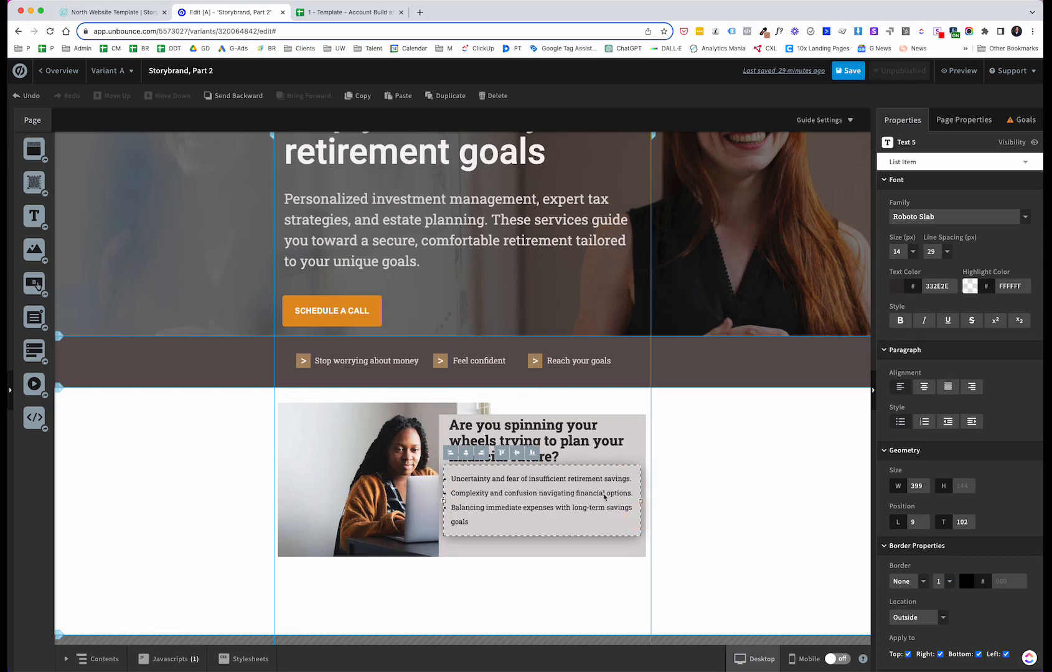
pyautogui.click(559, 602)
pyautogui.moveTo(557, 481); pyautogui.dragTo(558, 491)
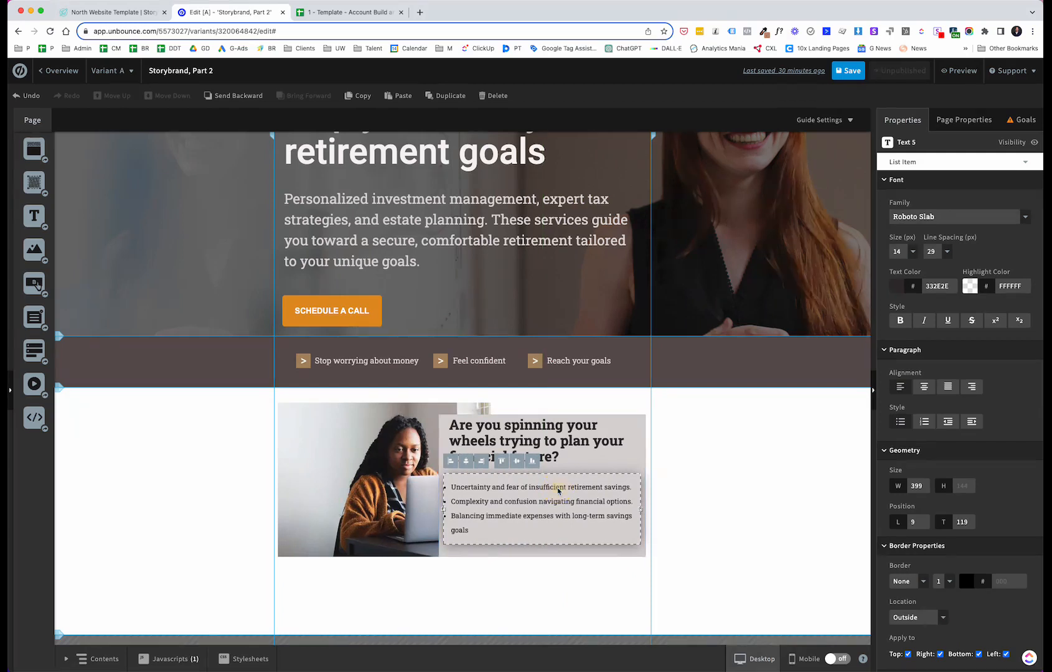
pyautogui.moveTo(580, 443); pyautogui.dragTo(580, 449)
pyautogui.click(539, 580)
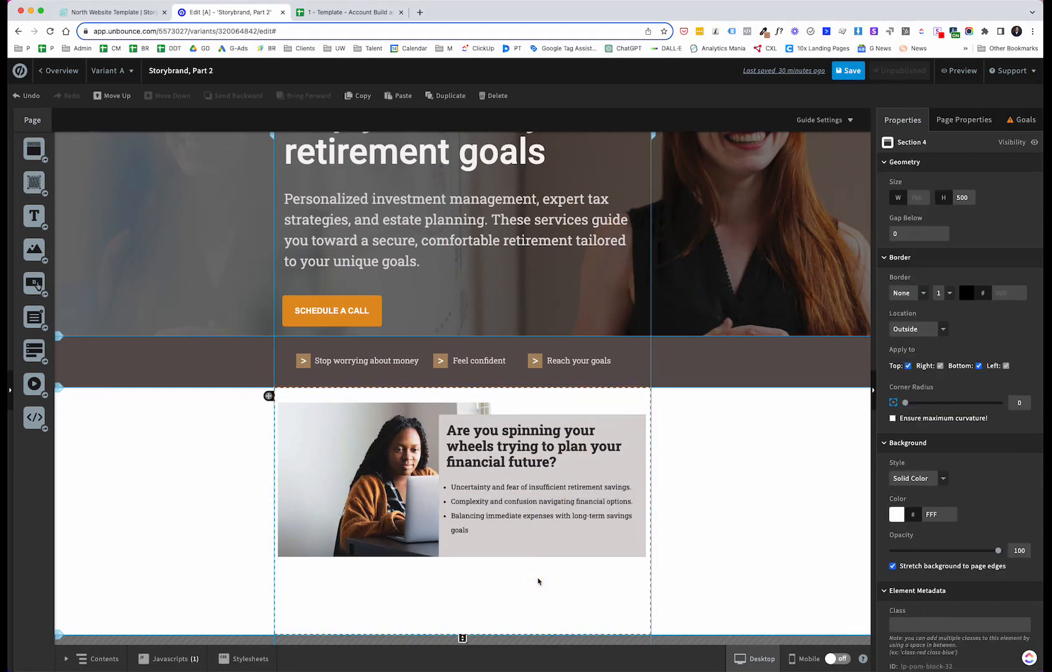
# Step: Scroll through the North template to examine its next section, the financial services strip
pyautogui.click(137, 12)
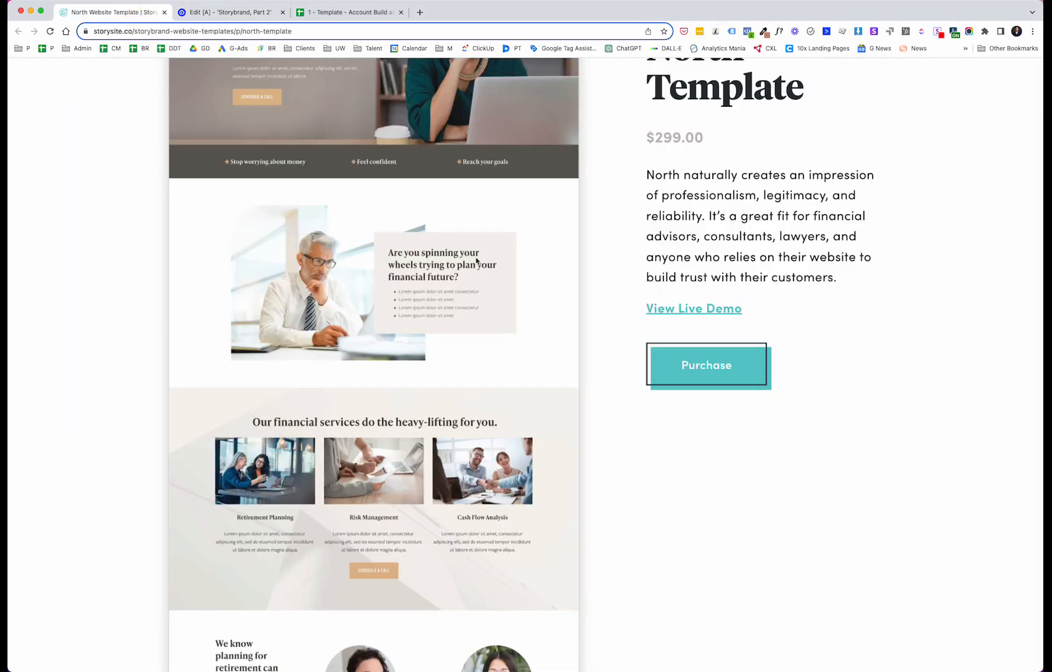
pyautogui.scroll(-1, 464, 323)
pyautogui.scroll(-2, 464, 323)
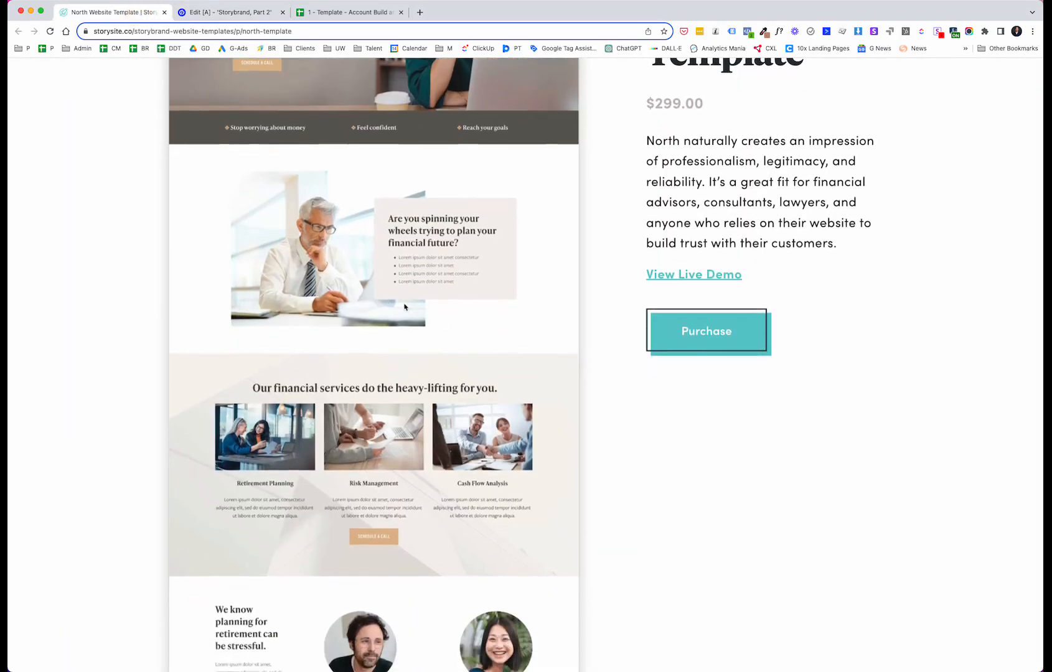
pyautogui.scroll(4, 365, 292)
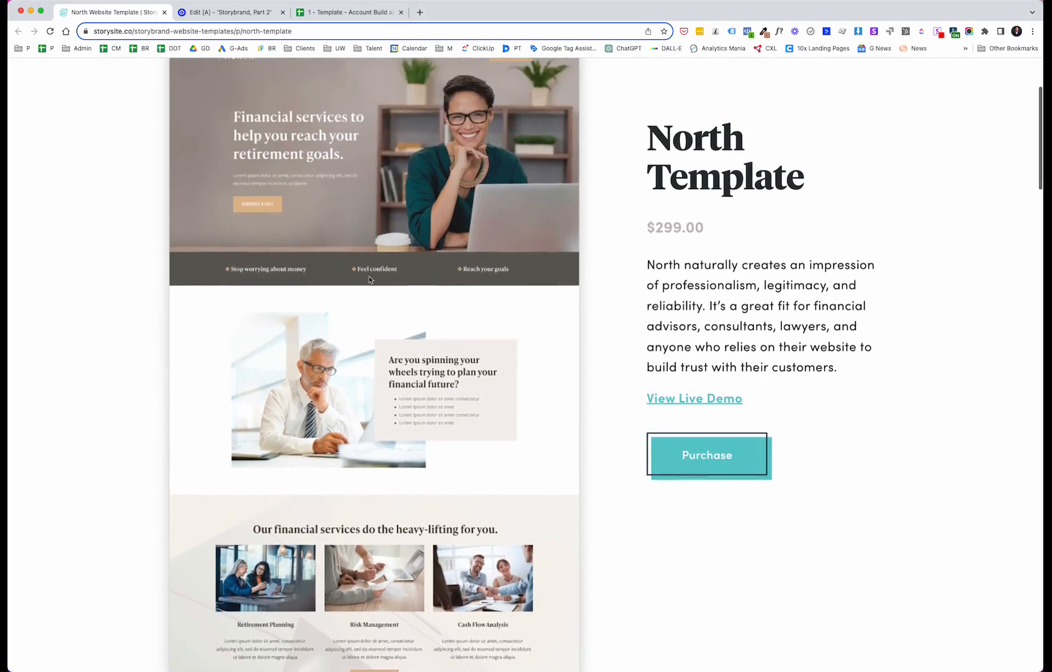
pyautogui.scroll(-1, 357, 448)
pyautogui.scroll(-1, 357, 448)
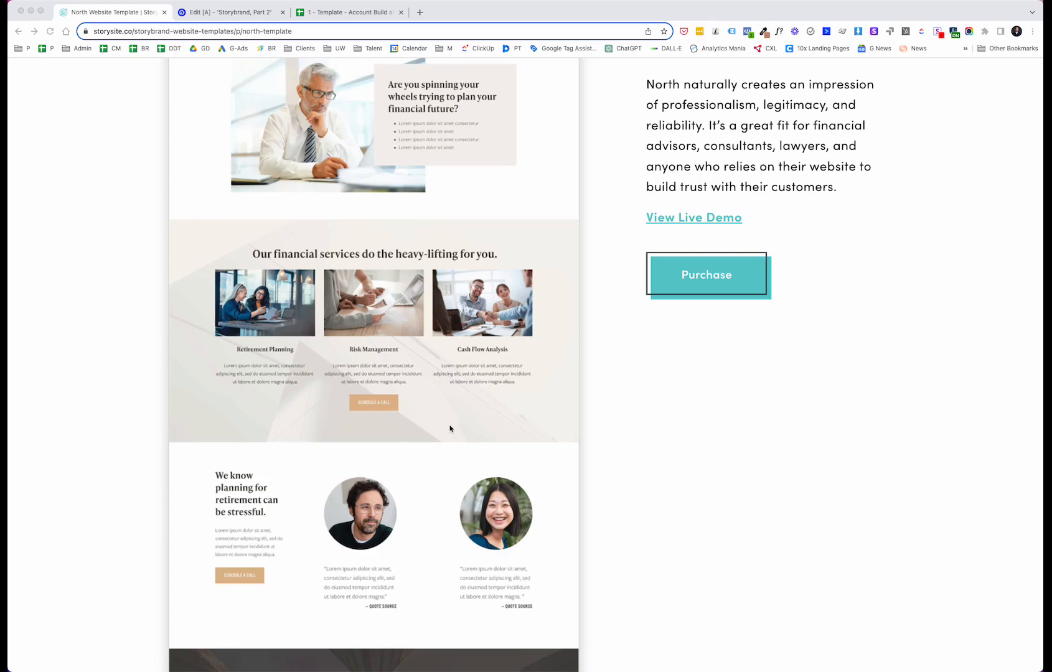
# Step: Add a new section below the problem section and set its height to 400 px
pyautogui.click(217, 13)
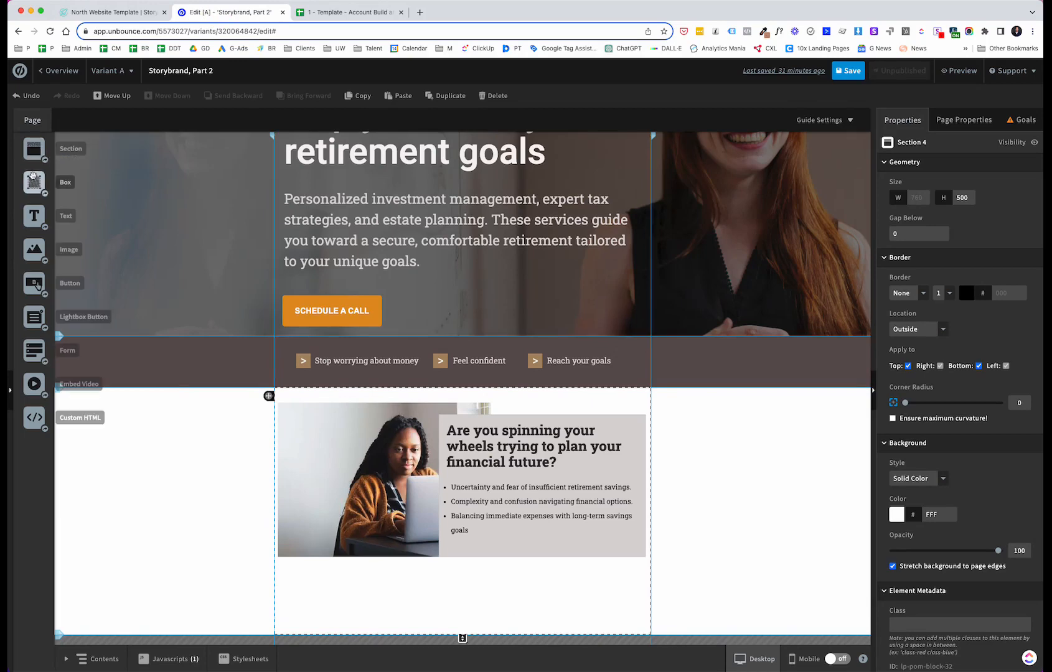
pyautogui.moveTo(35, 149); pyautogui.dragTo(219, 648)
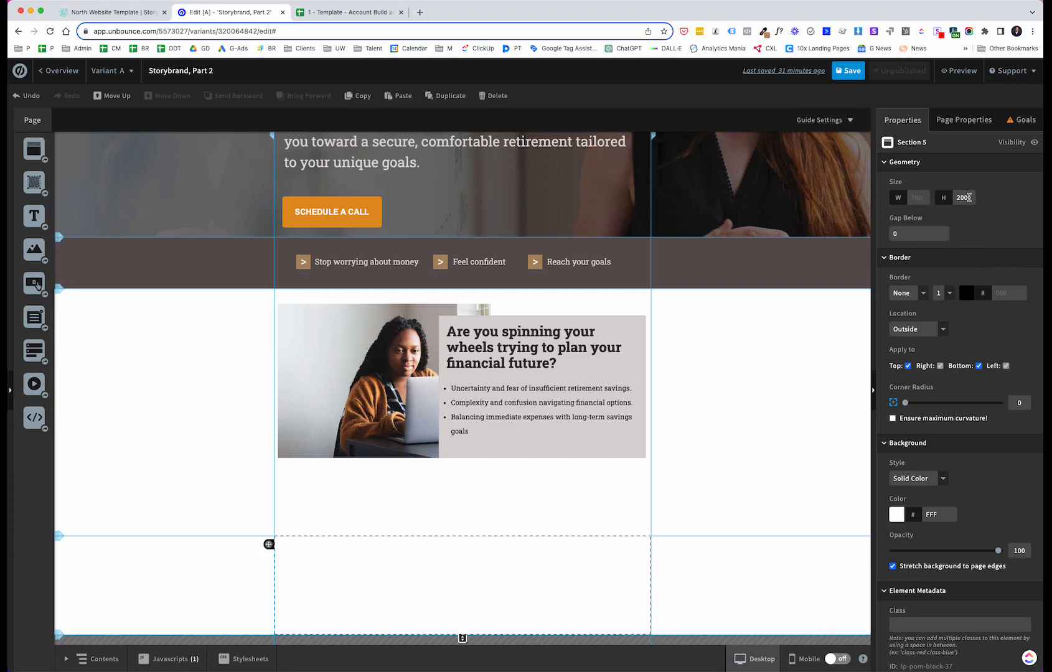
pyautogui.moveTo(969, 197); pyautogui.dragTo(955, 197)
pyautogui.write('4')
pyautogui.press('Return')
# Step: Shorten the problem section by raising its bottom edge
pyautogui.scroll(-1, 882, 383)
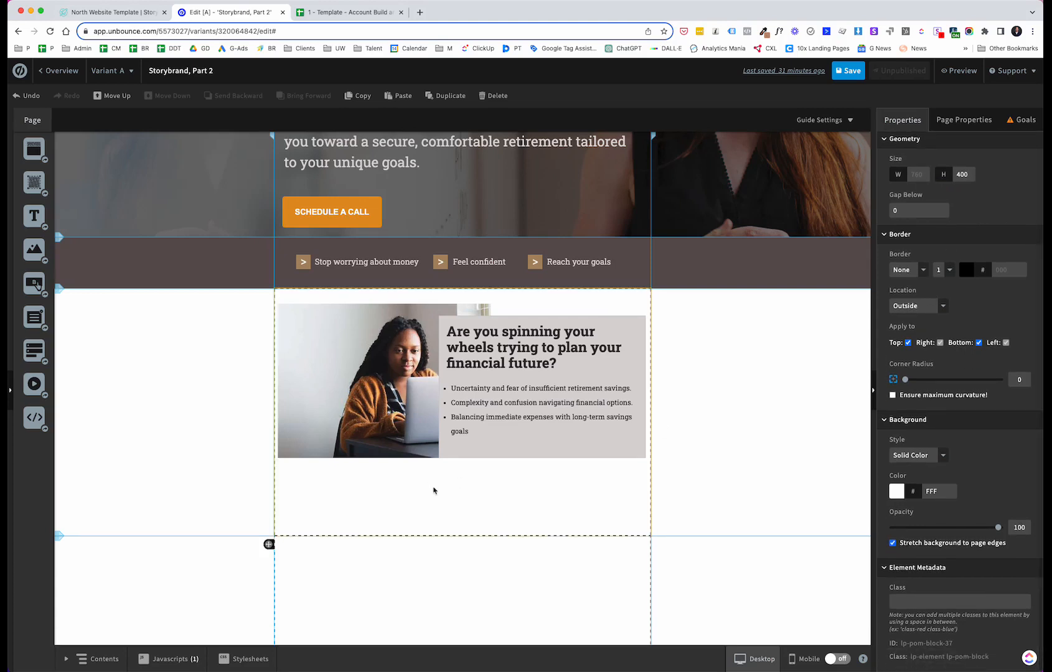
pyautogui.moveTo(432, 535); pyautogui.dragTo(436, 492)
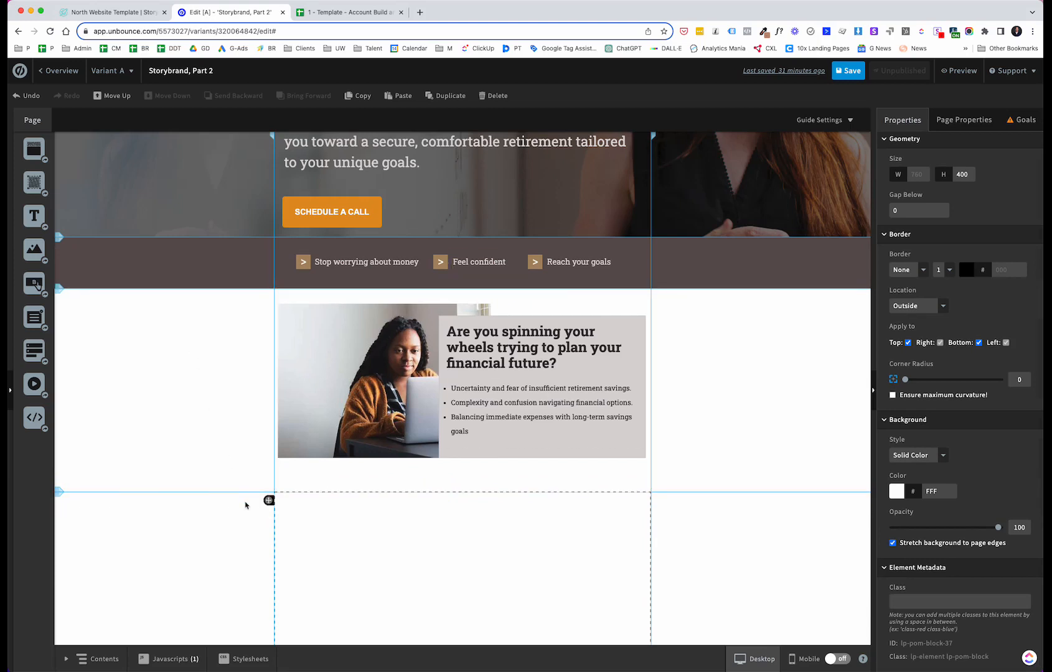
# Step: Set the new section's background style to Image and choose the skyscraper photo from My Images
pyautogui.scroll(-2, 246, 505)
pyautogui.click(209, 485)
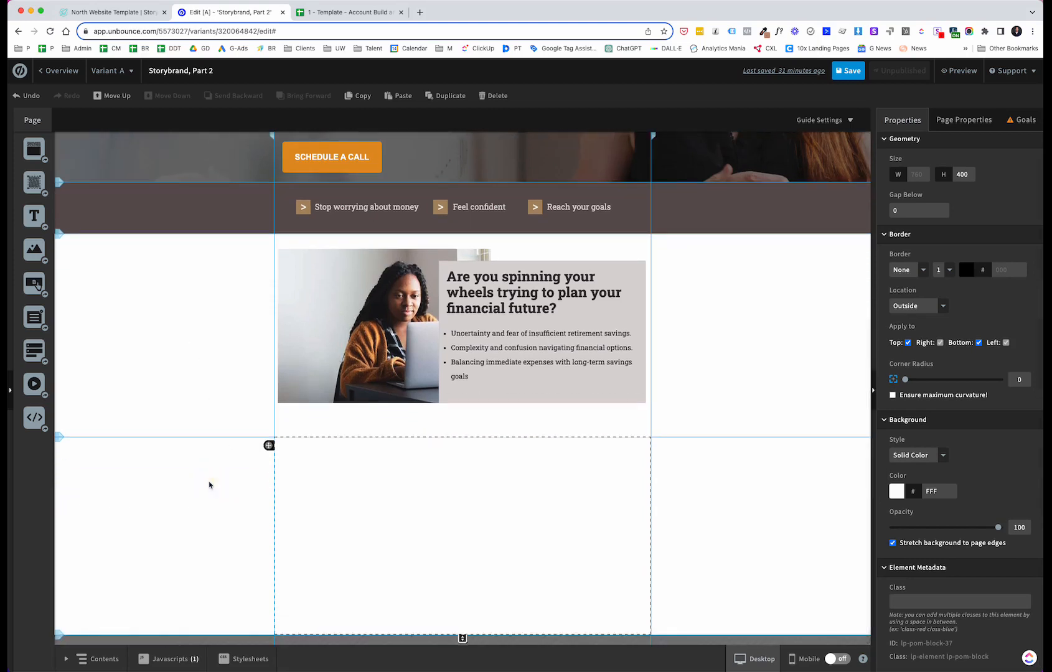
pyautogui.click(180, 484)
pyautogui.click(943, 456)
pyautogui.click(915, 476)
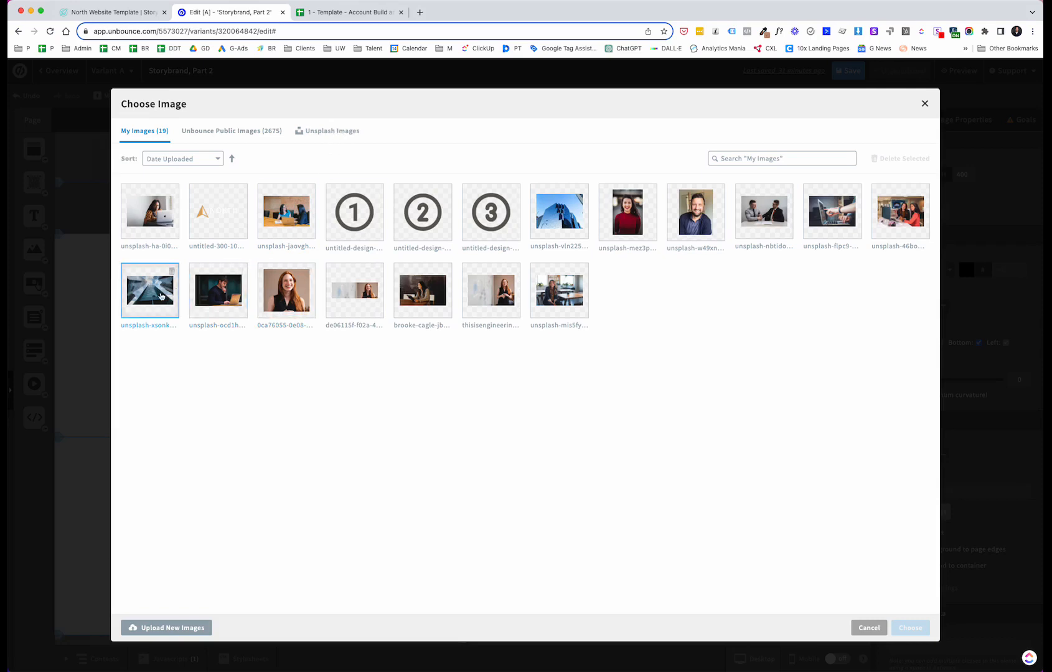
pyautogui.click(176, 305)
pyautogui.click(910, 627)
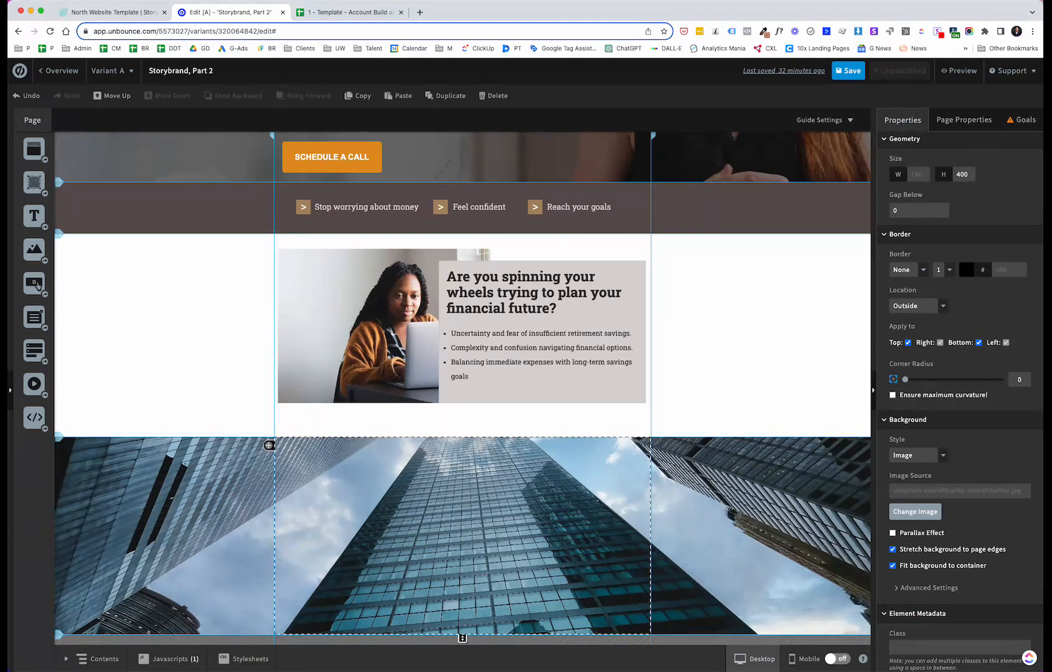
# Step: Add a D7D6D6 overlay colour to the section background and raise its opacity to 86
pyautogui.click(896, 588)
pyautogui.scroll(-4, 934, 572)
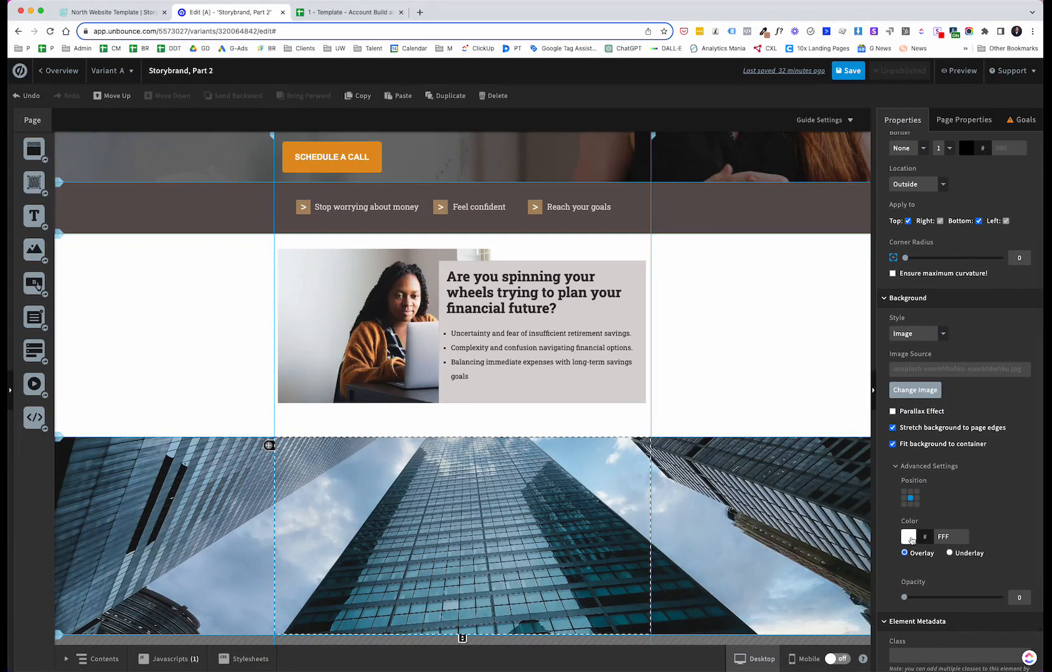
pyautogui.click(909, 537)
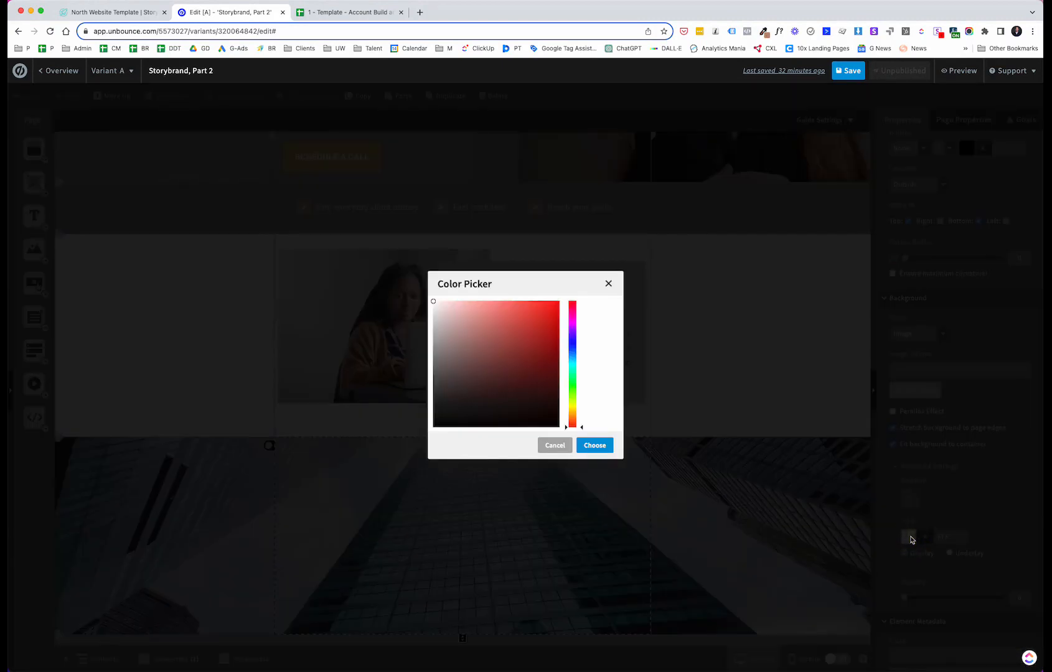
pyautogui.click(433, 320)
pyautogui.click(604, 445)
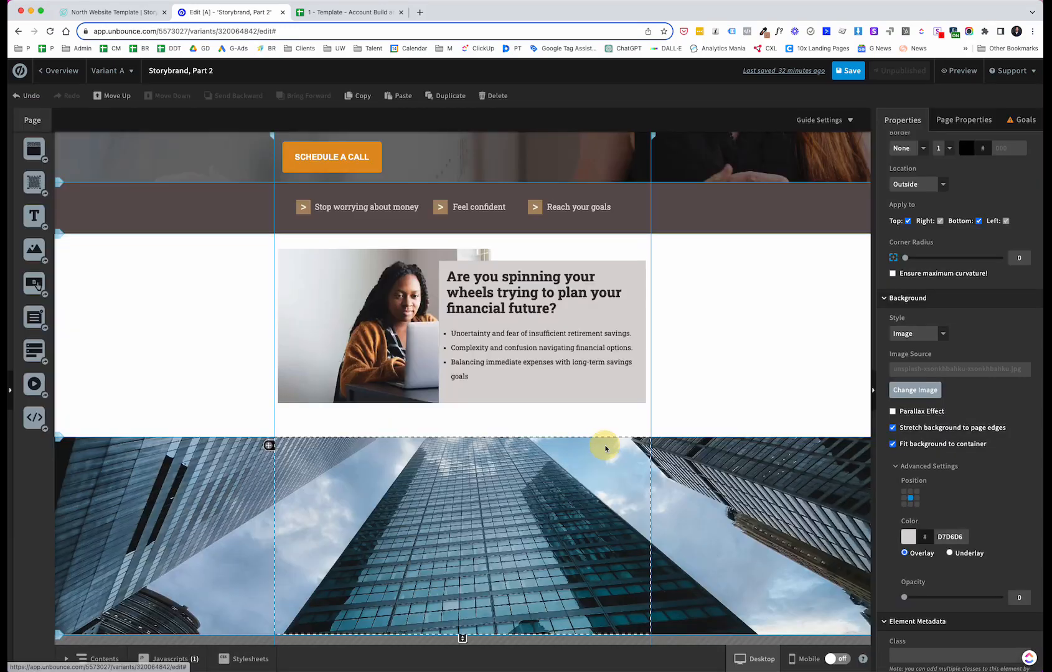
pyautogui.scroll(-2, 944, 536)
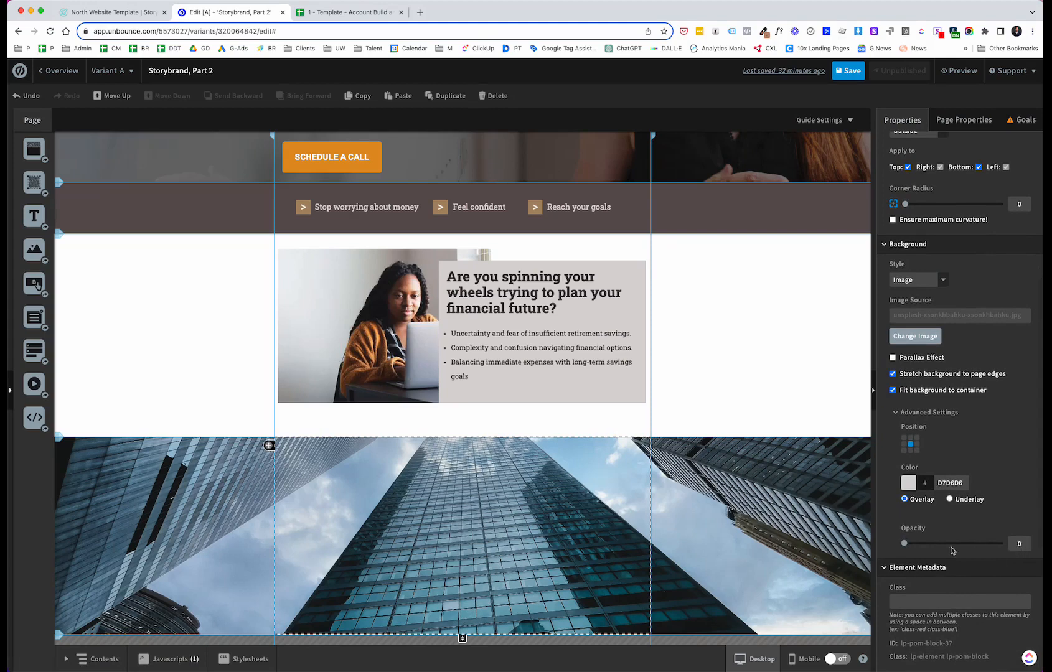
pyautogui.moveTo(905, 544); pyautogui.dragTo(986, 543)
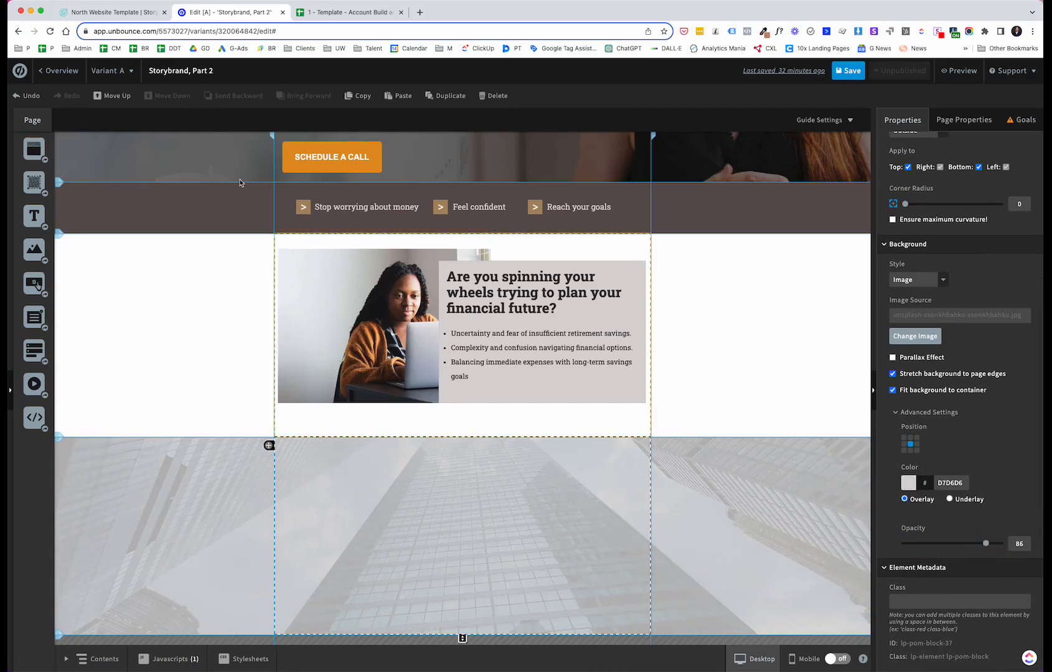
# Step: Compare with the template and increase the background overlay opacity to 90
pyautogui.click(119, 13)
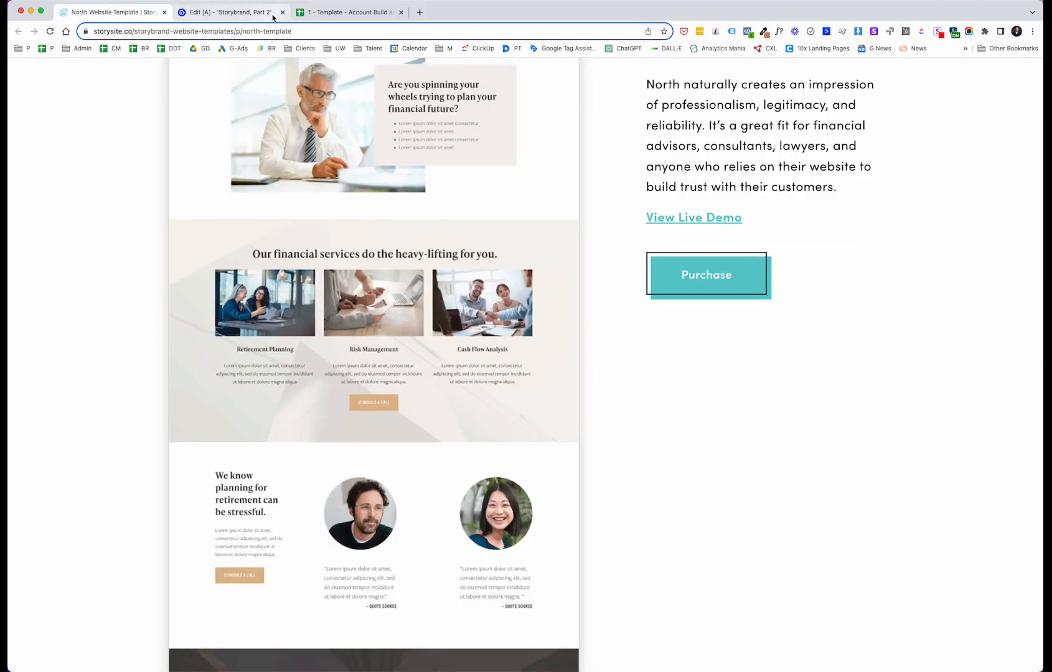
pyautogui.click(272, 15)
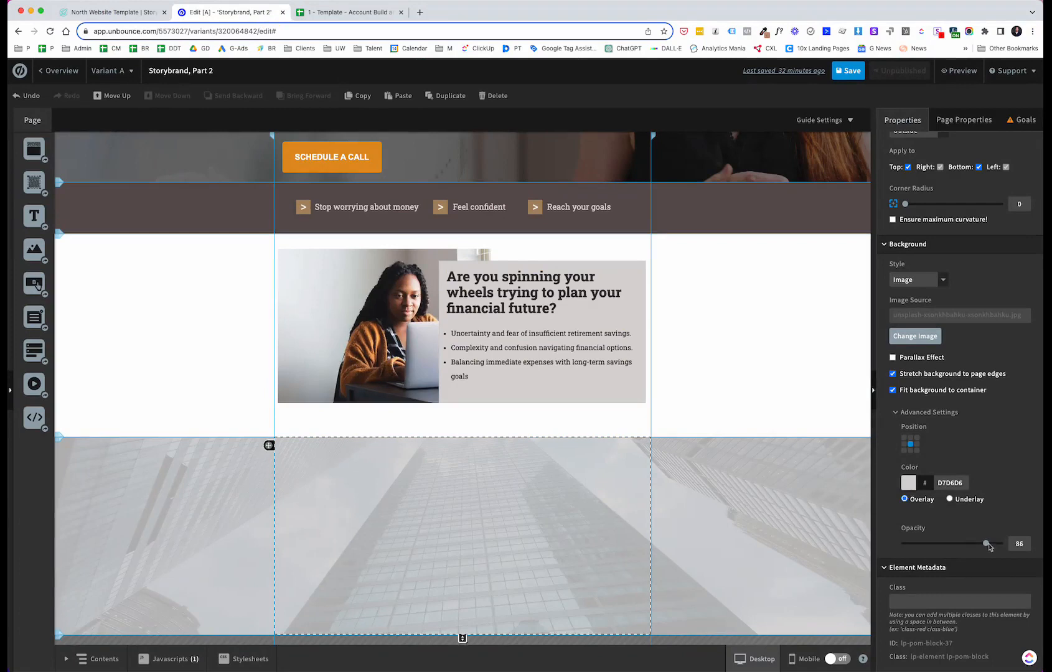
pyautogui.moveTo(988, 545); pyautogui.dragTo(989, 542)
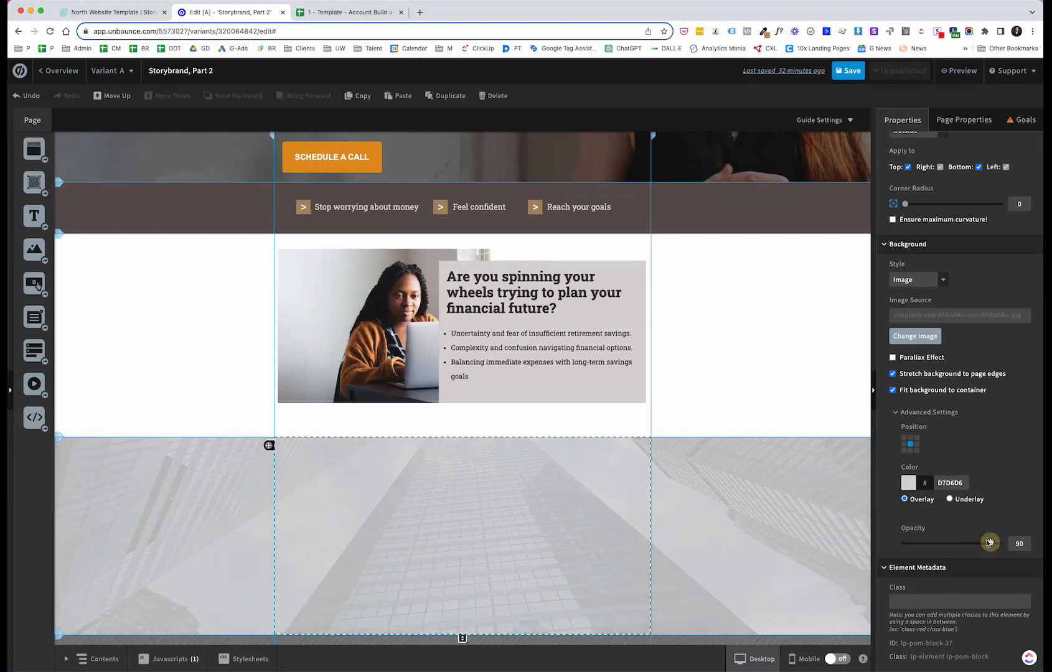
# Step: Add a text box to the new section and paste the heading "Our financial services do the heavy-lifting for you."
pyautogui.click(121, 12)
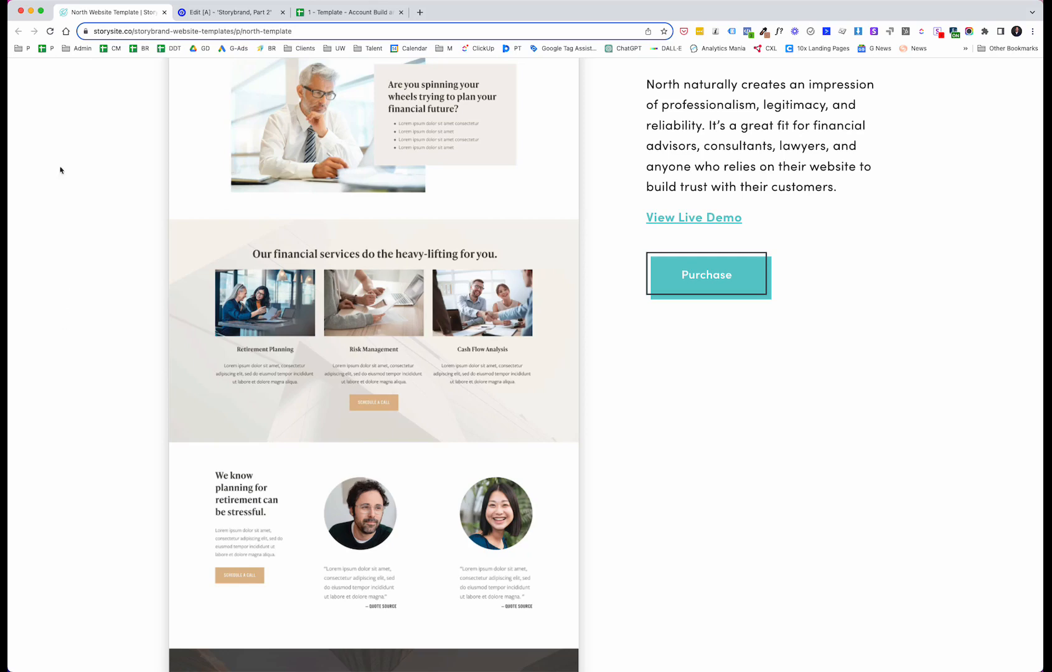
pyautogui.click(195, 15)
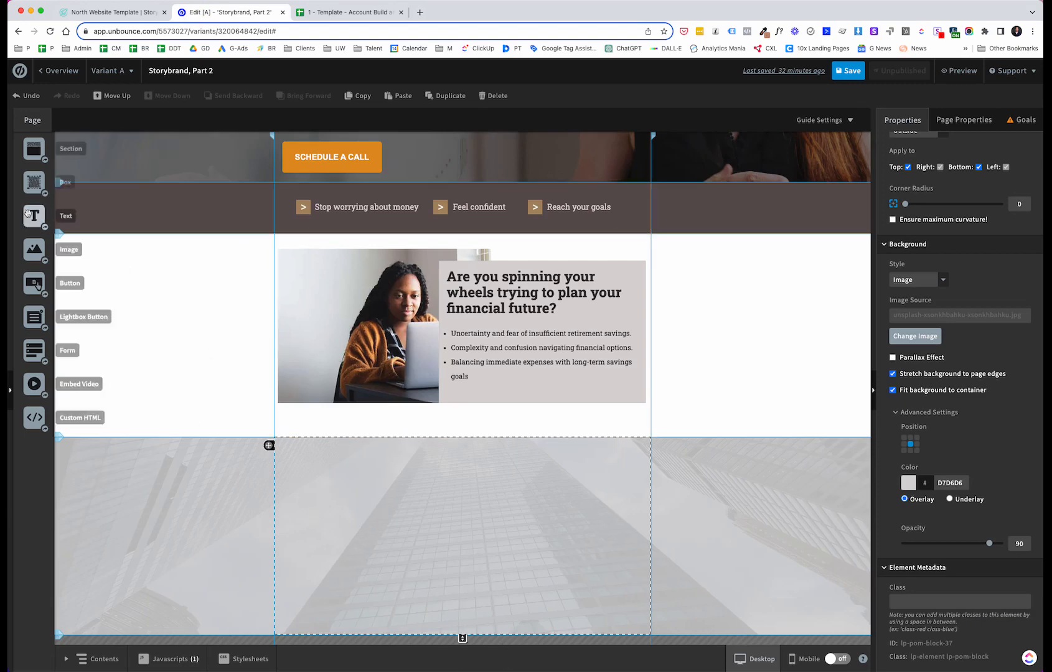
pyautogui.moveTo(34, 216); pyautogui.dragTo(302, 464)
pyautogui.doubleClick(309, 469)
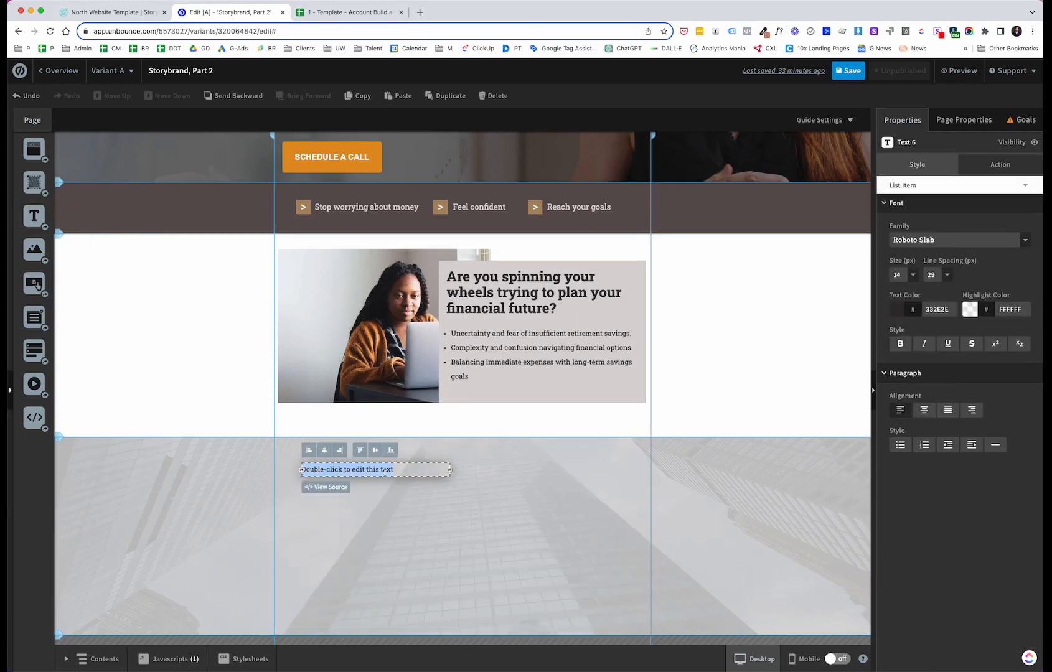
pyautogui.write('Our financial services do the heavy-lifting for you.')
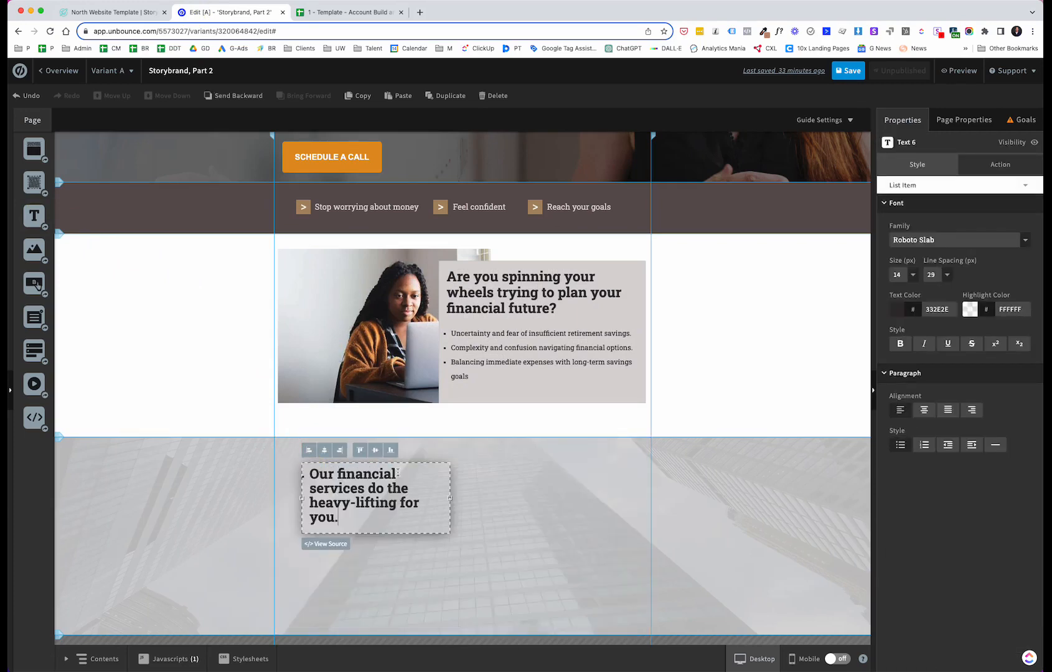
# Step: Widen the heading text box to about 577 px and change its paragraph style
pyautogui.moveTo(449, 497); pyautogui.dragTo(587, 495)
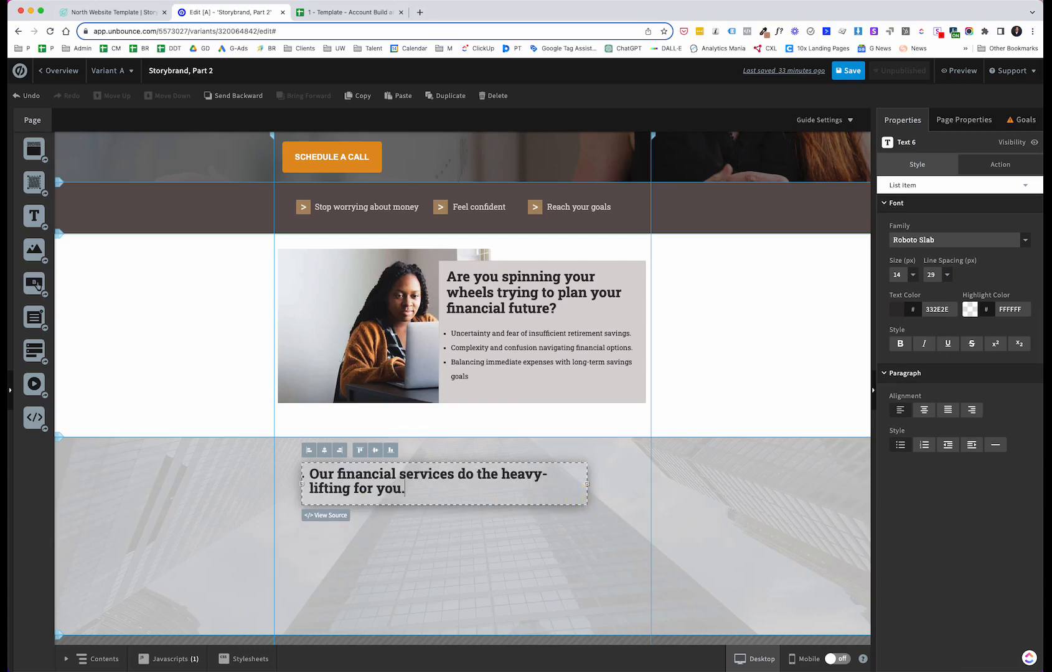
pyautogui.click(107, 13)
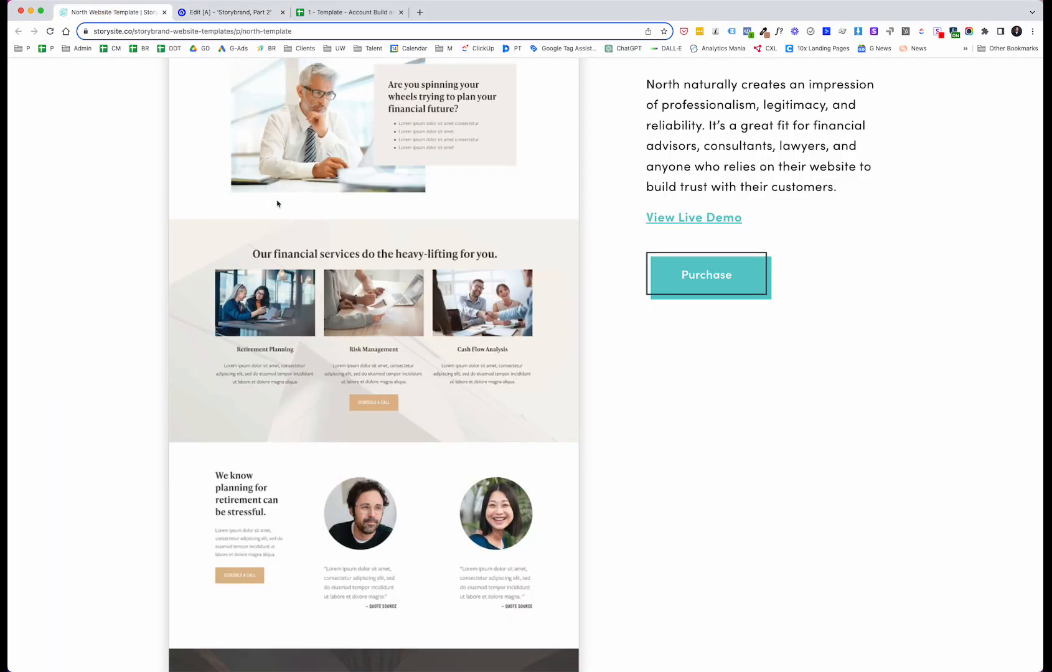
pyautogui.click(254, 16)
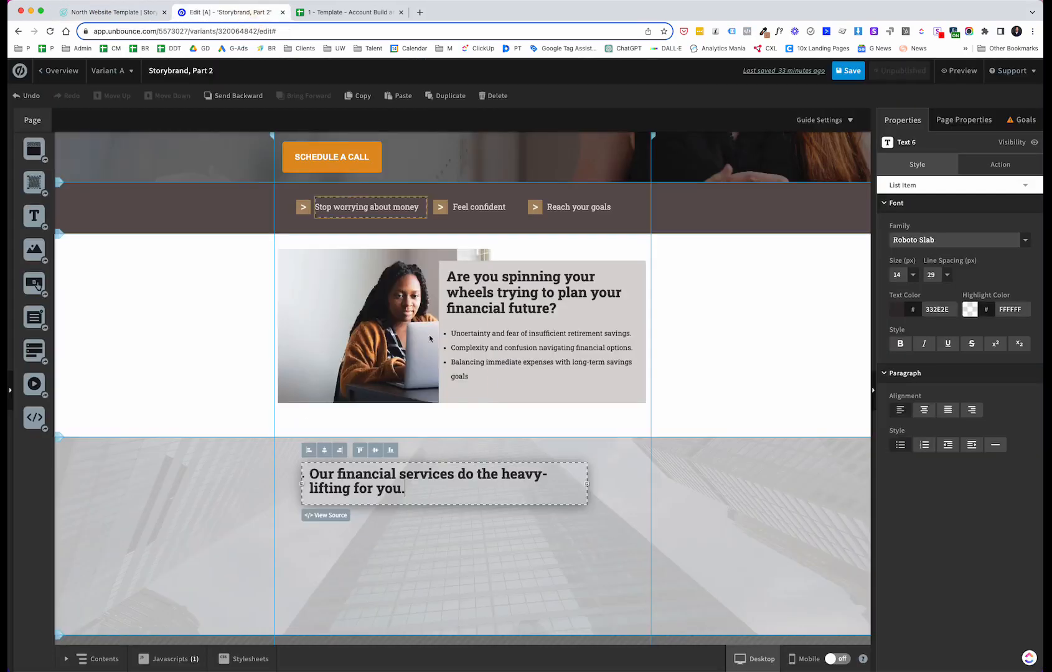
pyautogui.click(422, 549)
pyautogui.click(384, 489)
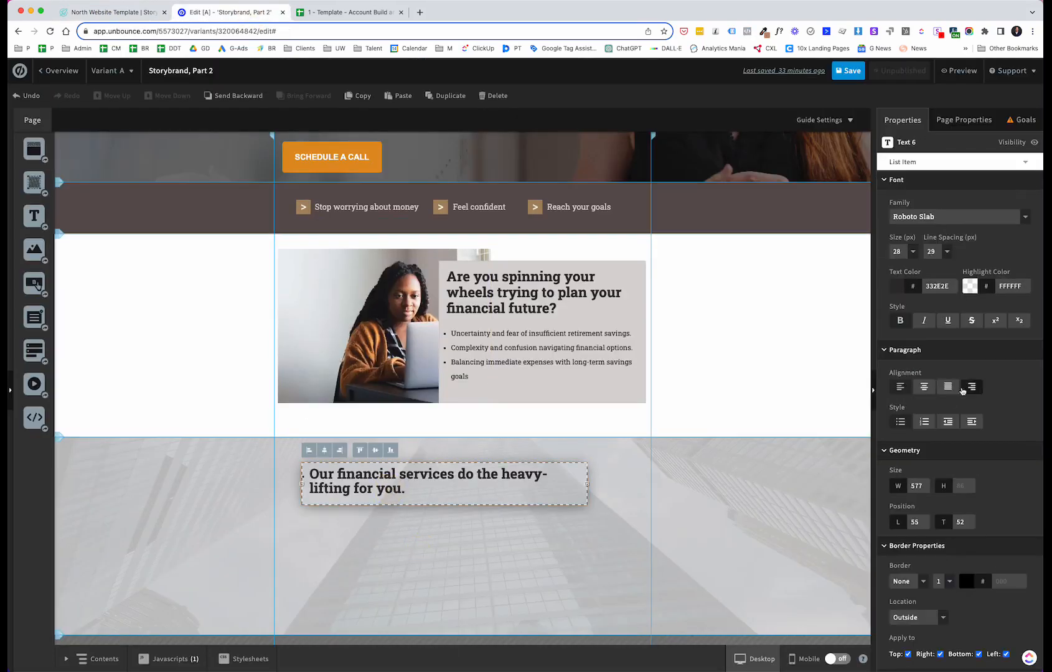
pyautogui.click(900, 422)
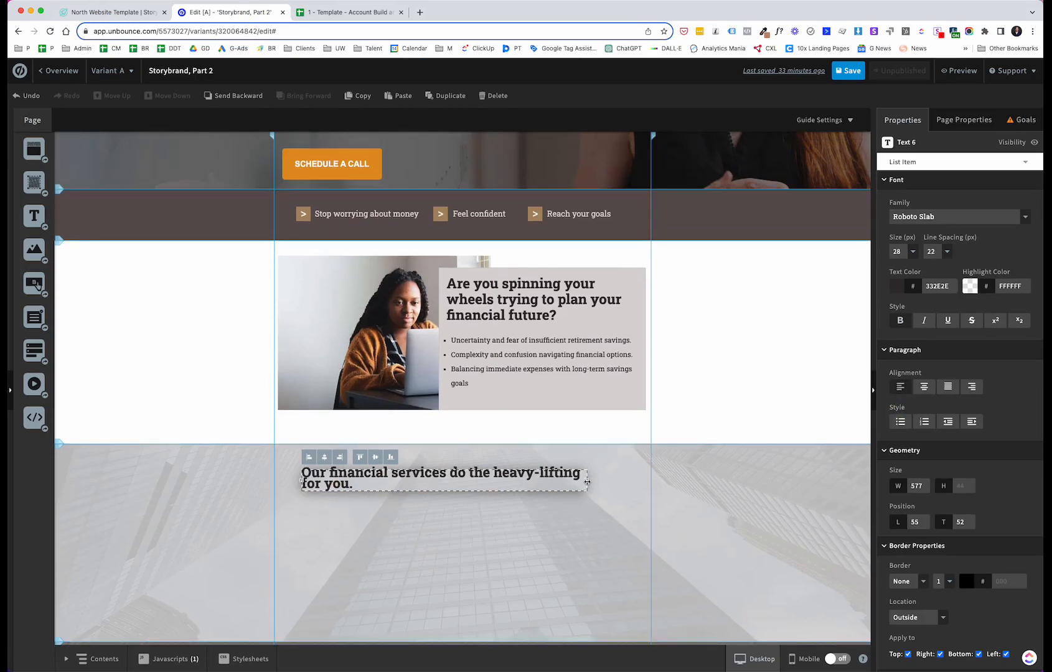
# Step: Widen the heading text box to about 679 px and move it to the section's upper left
pyautogui.moveTo(585, 480); pyautogui.dragTo(638, 481)
pyautogui.click(521, 503)
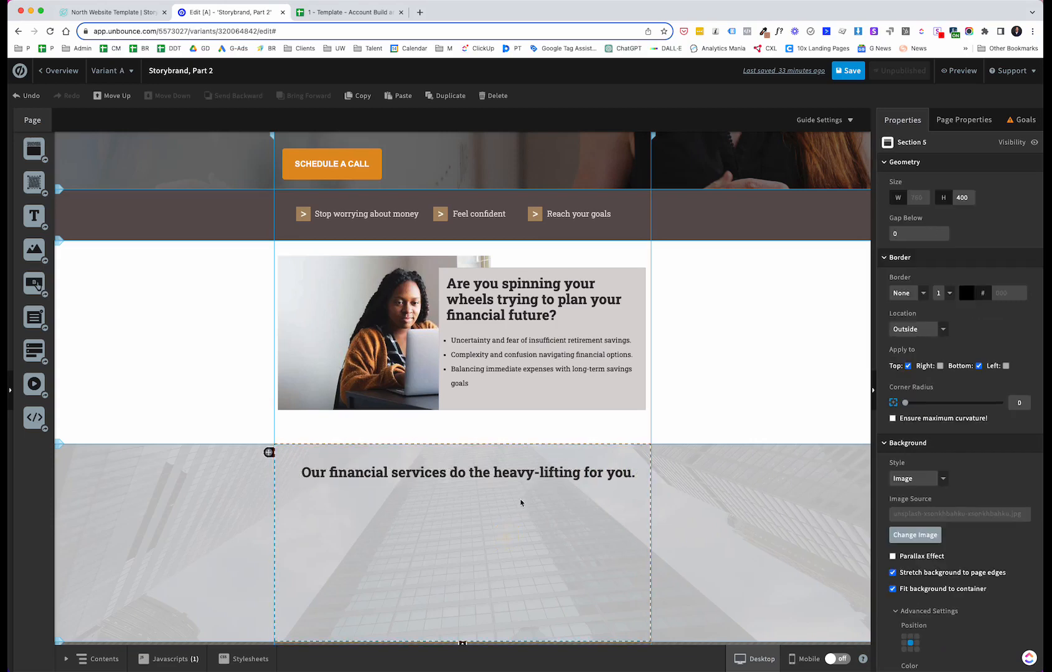
pyautogui.moveTo(528, 474); pyautogui.dragTo(510, 465)
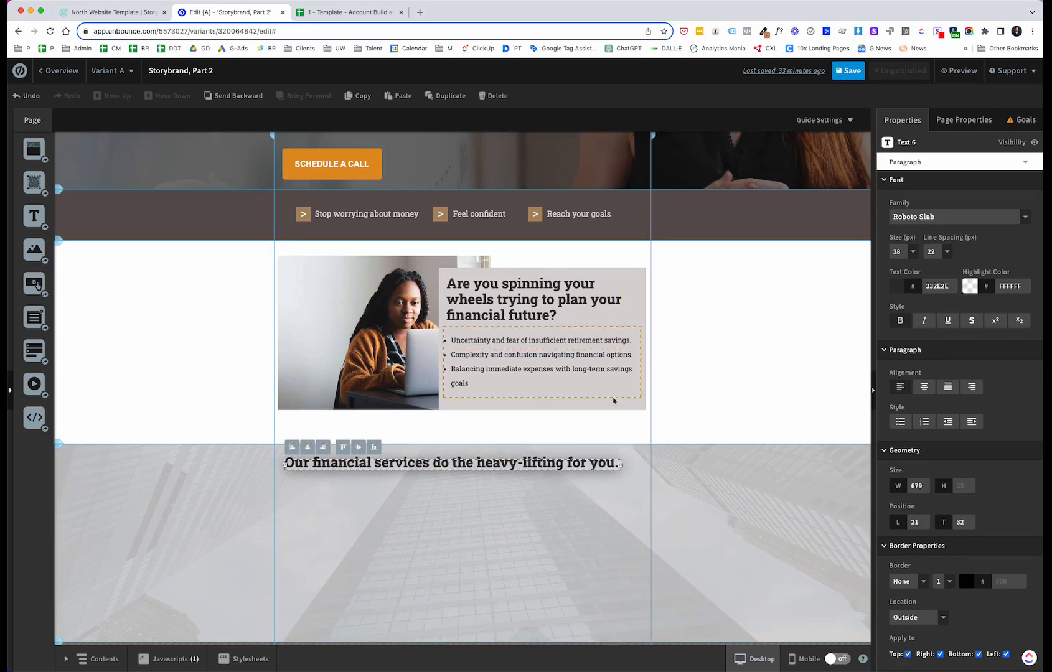
# Step: Add an image to the financial services section, choosing the office meeting photo scaled to fit the page
pyautogui.scroll(2, 567, 298)
pyautogui.scroll(2, 567, 298)
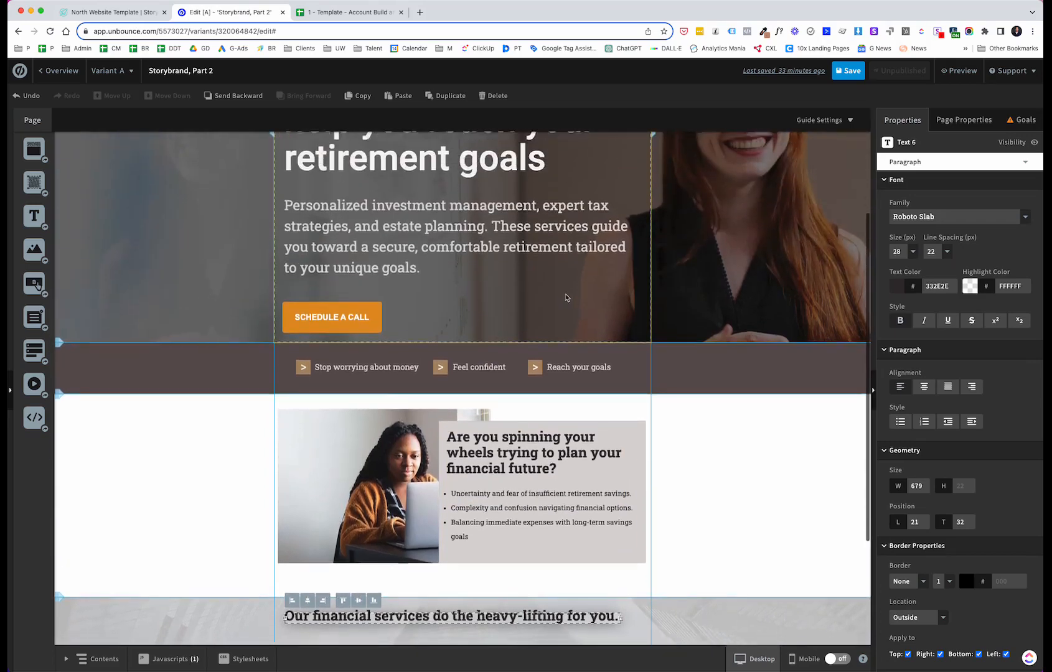
pyautogui.scroll(-4, 567, 298)
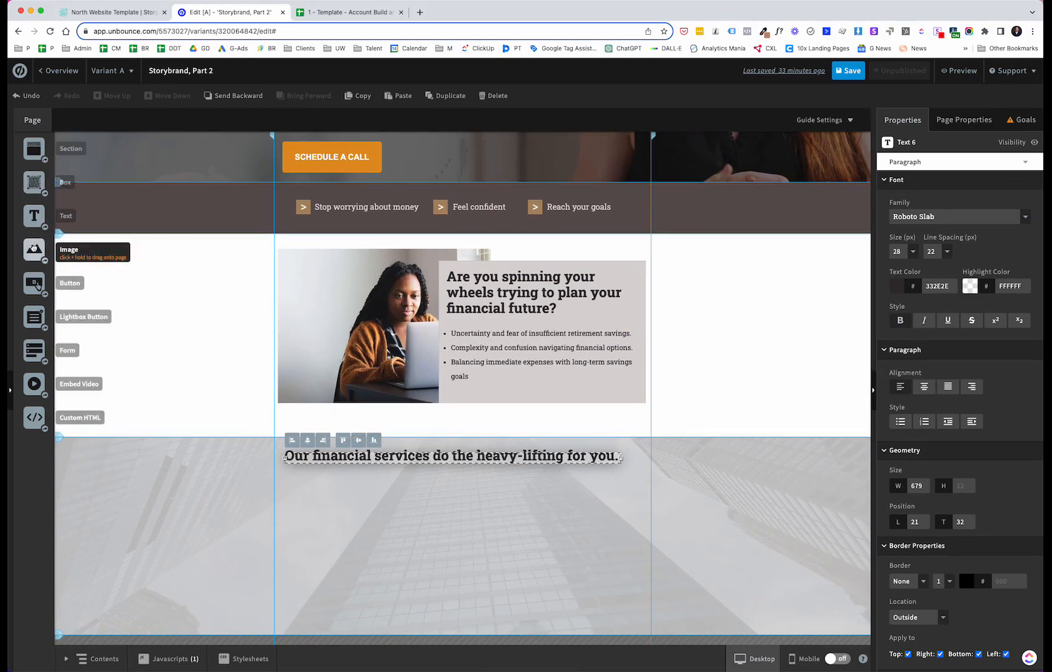
pyautogui.moveTo(33, 249); pyautogui.dragTo(328, 504)
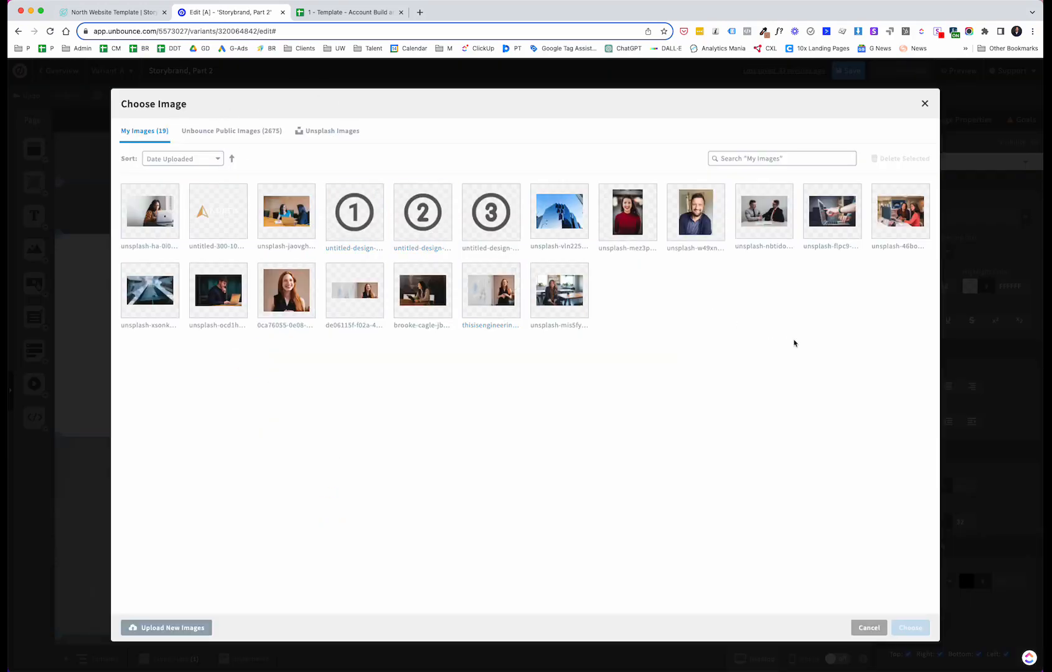
pyautogui.doubleClick(899, 205)
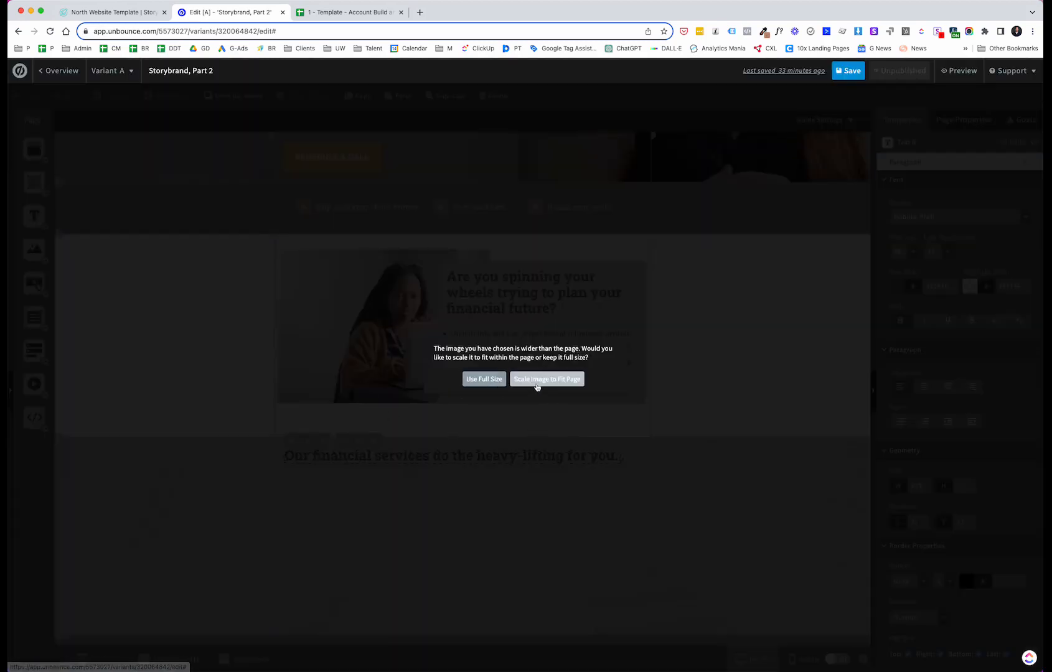
pyautogui.click(534, 382)
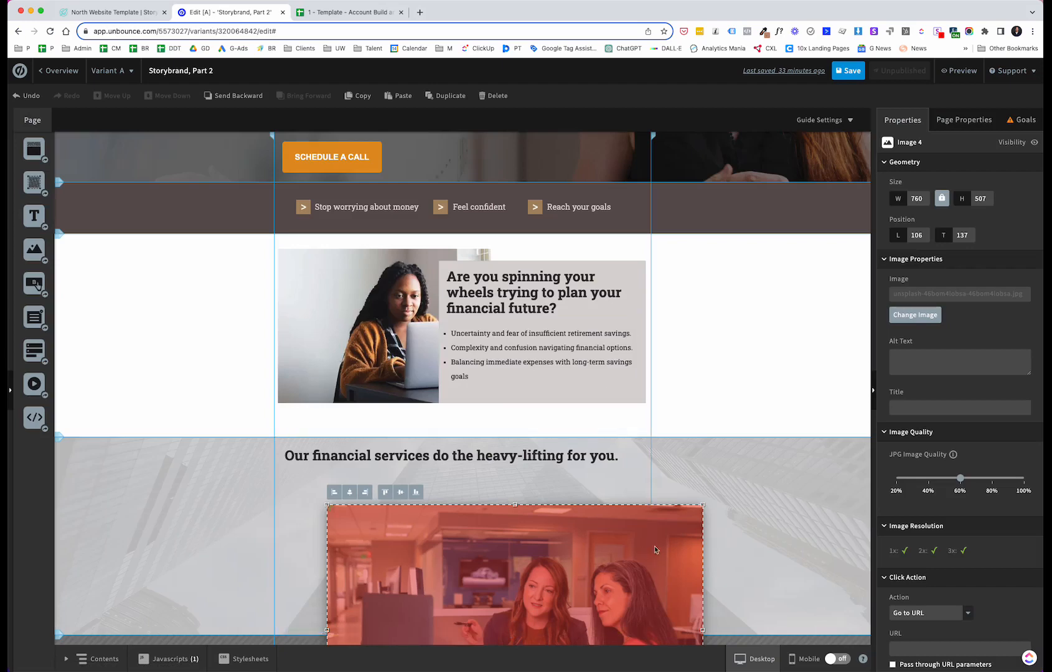
# Step: Shrink the office photo to about 202 × 135 px and place it under the heading at the left
pyautogui.moveTo(660, 544); pyautogui.dragTo(674, 290)
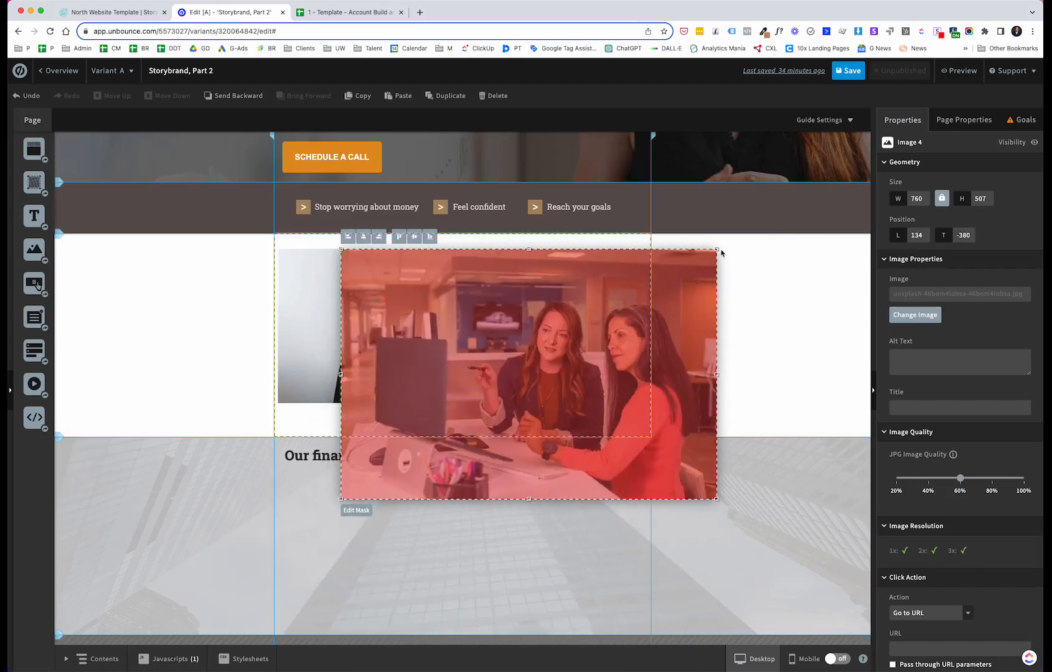
pyautogui.moveTo(717, 250); pyautogui.dragTo(408, 391)
pyautogui.moveTo(405, 461); pyautogui.dragTo(350, 511)
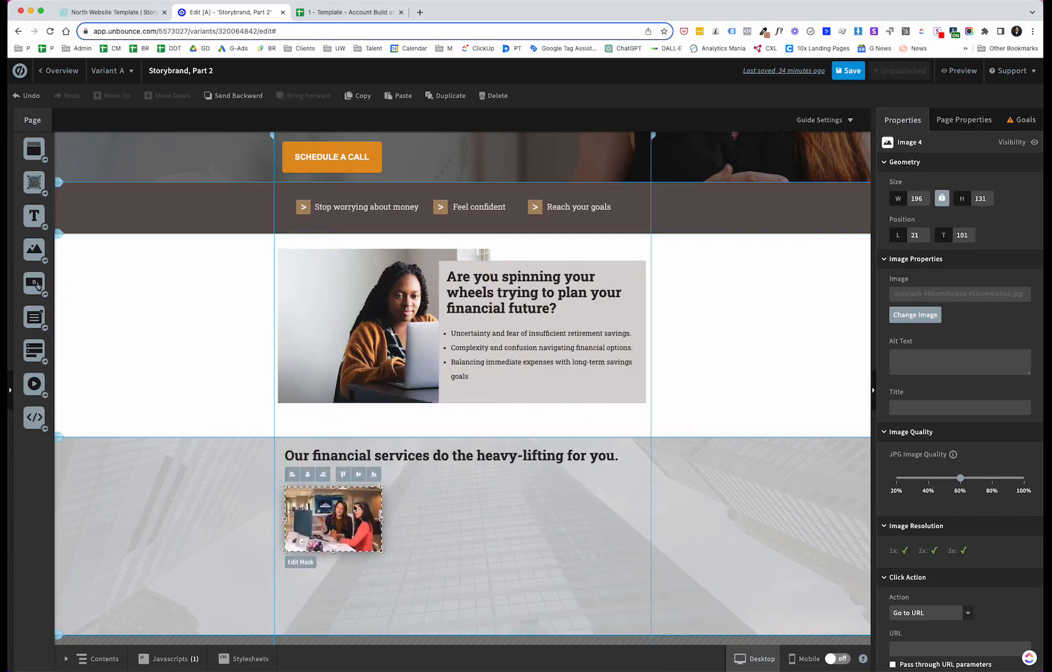
pyautogui.moveTo(383, 484)
pyautogui.mouseDown()
pyautogui.moveTo(390, 470)
pyautogui.moveTo(389, 479)
pyautogui.mouseUp()
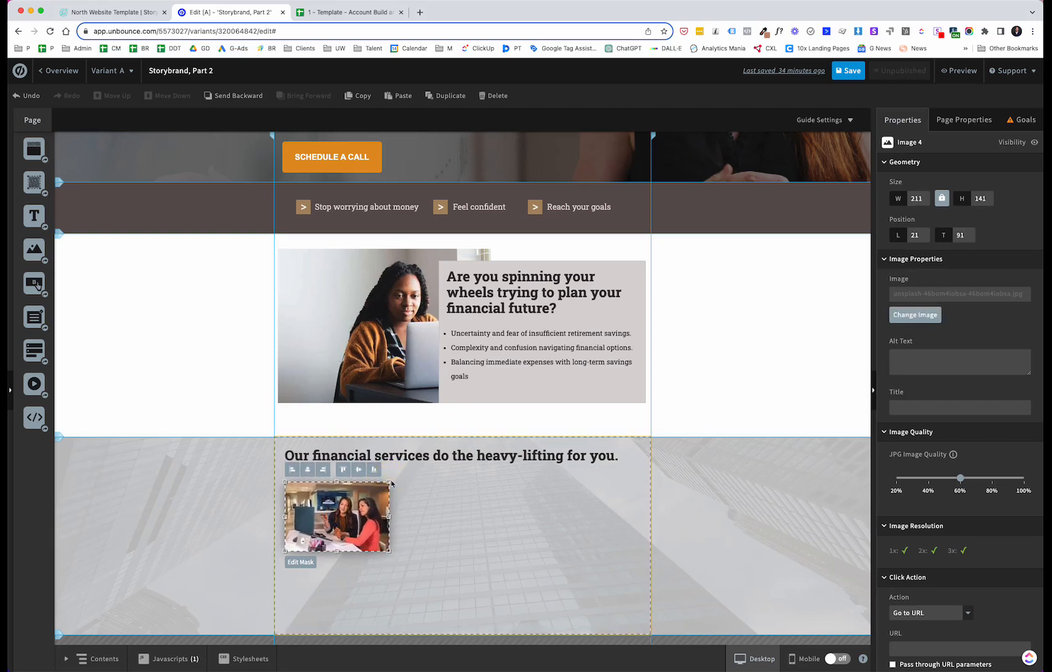
pyautogui.moveTo(390, 481); pyautogui.dragTo(386, 490)
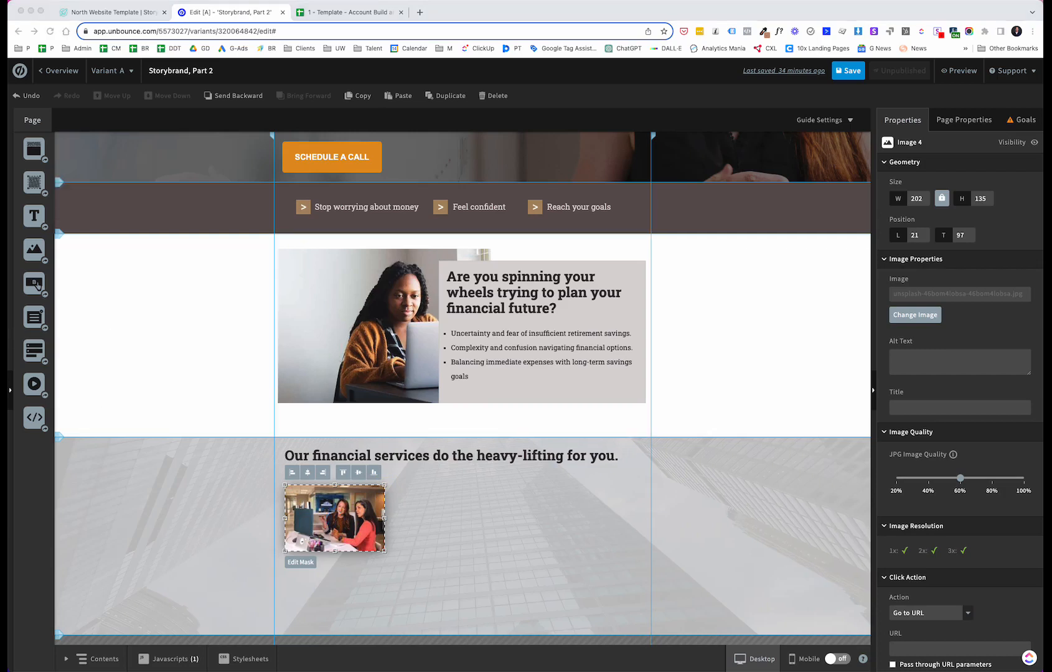
# Step: Add a text box below the photo and paste the label "Retirement Planning"
pyautogui.click(41, 217)
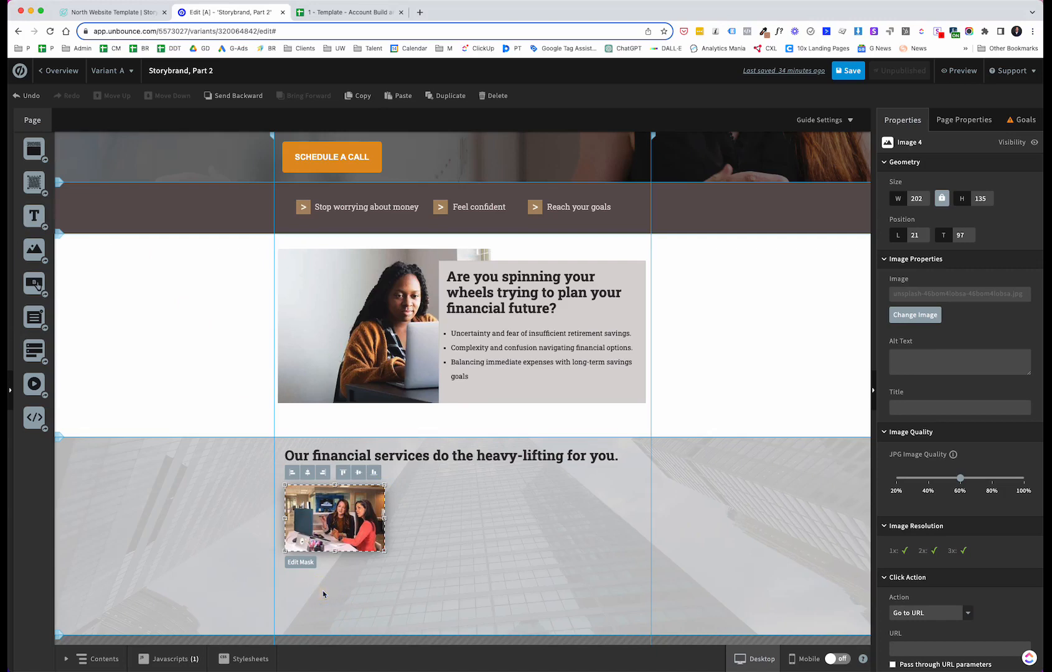
pyautogui.moveTo(34, 216); pyautogui.dragTo(326, 582)
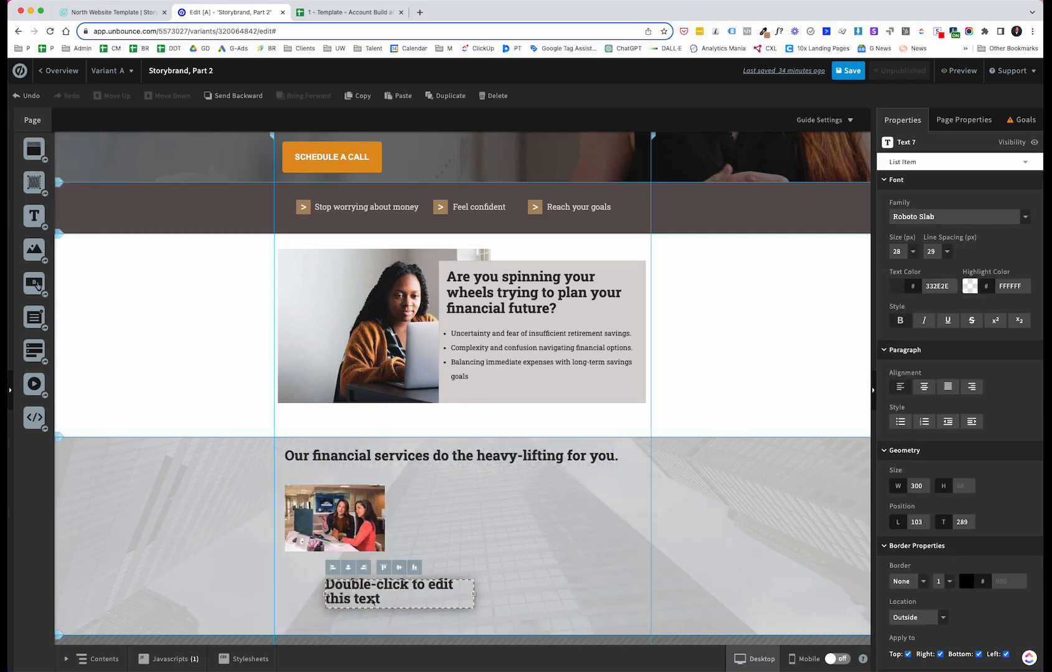
pyautogui.doubleClick(374, 599)
pyautogui.write('Retirement Planning')
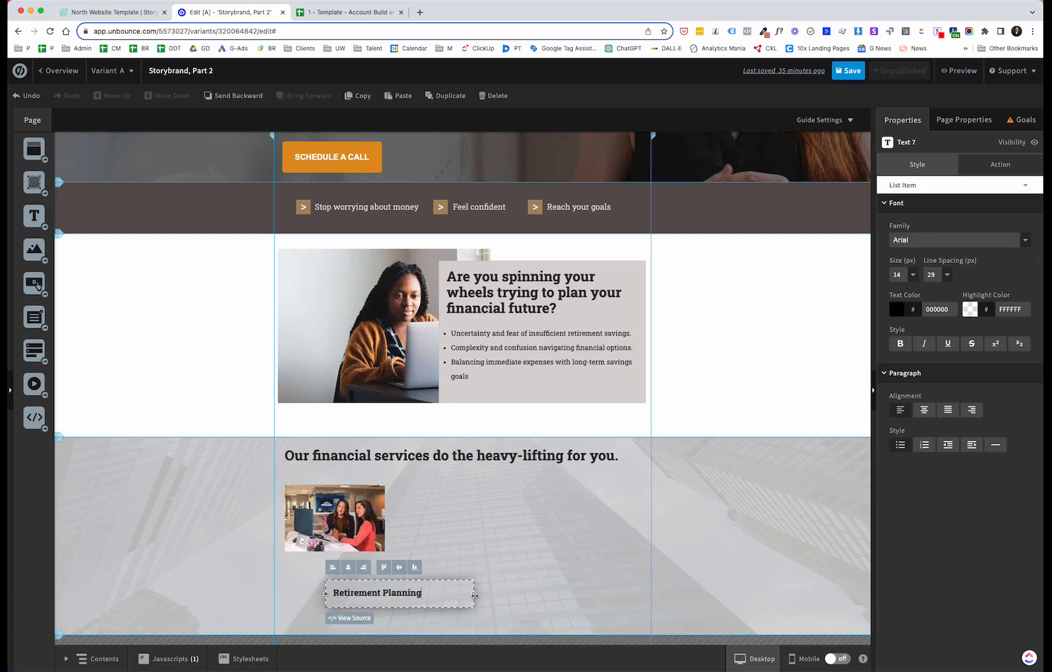
# Step: Move the Retirement Planning label under the photo, change its paragraph style and narrow it to about 193 px
pyautogui.moveTo(471, 595); pyautogui.dragTo(358, 578)
pyautogui.click(506, 568)
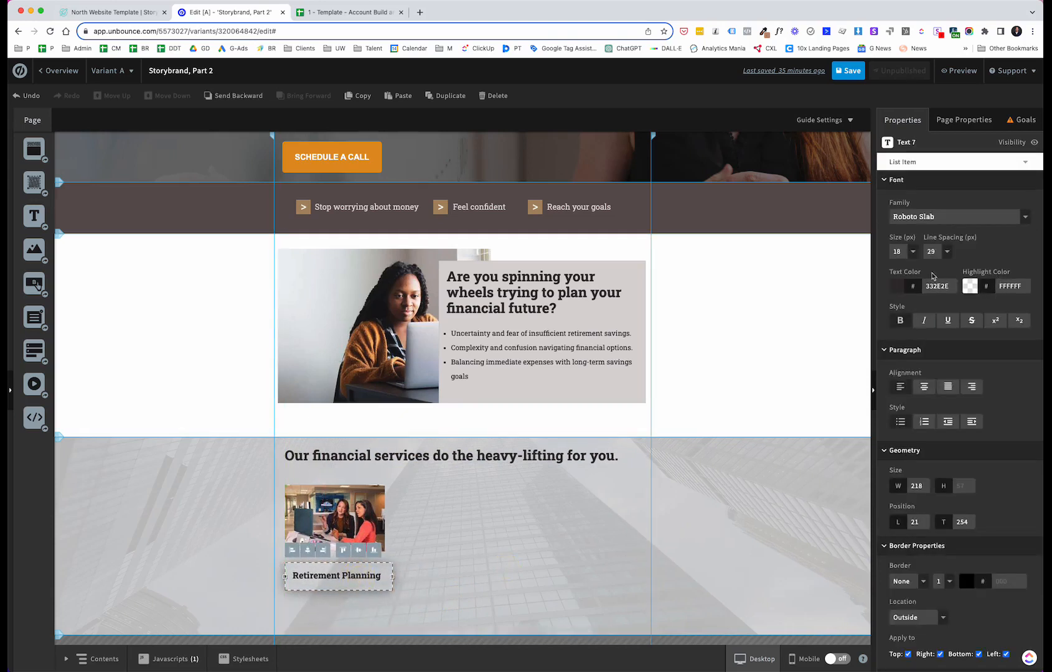
pyautogui.click(900, 421)
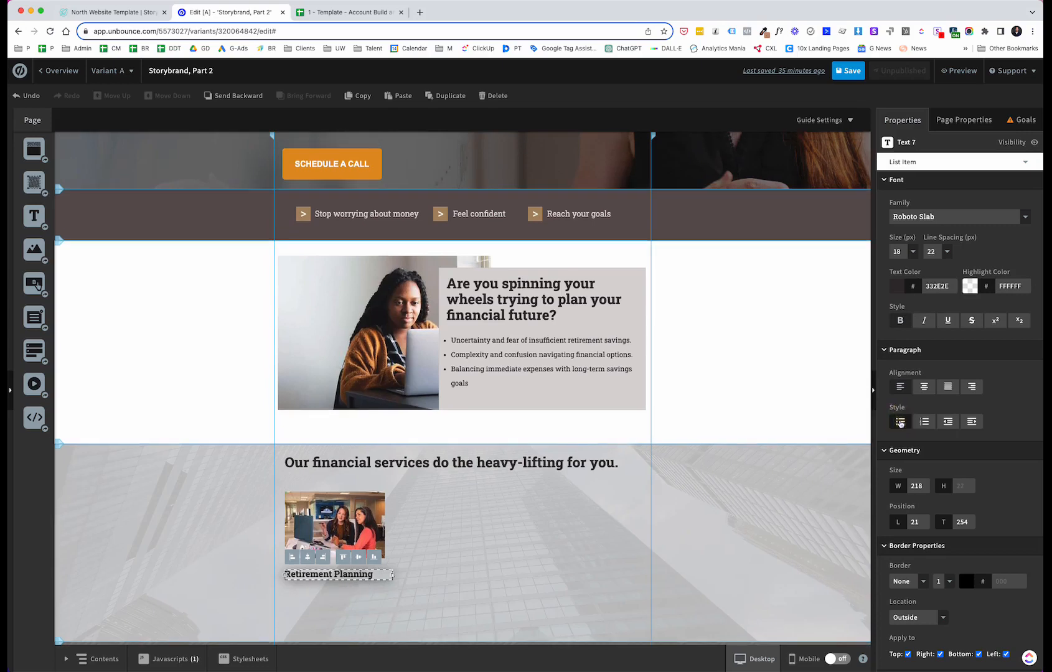
pyautogui.moveTo(391, 574); pyautogui.dragTo(380, 573)
pyautogui.click(417, 568)
pyautogui.click(357, 575)
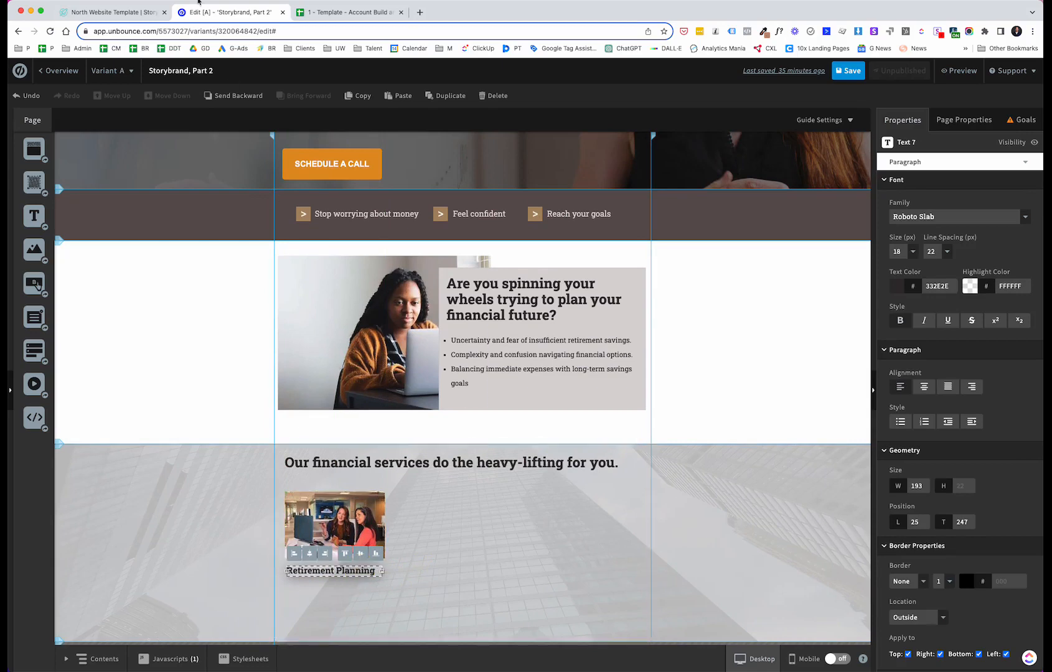
# Step: Compare the services section with the North template's three service columns
pyautogui.click(115, 11)
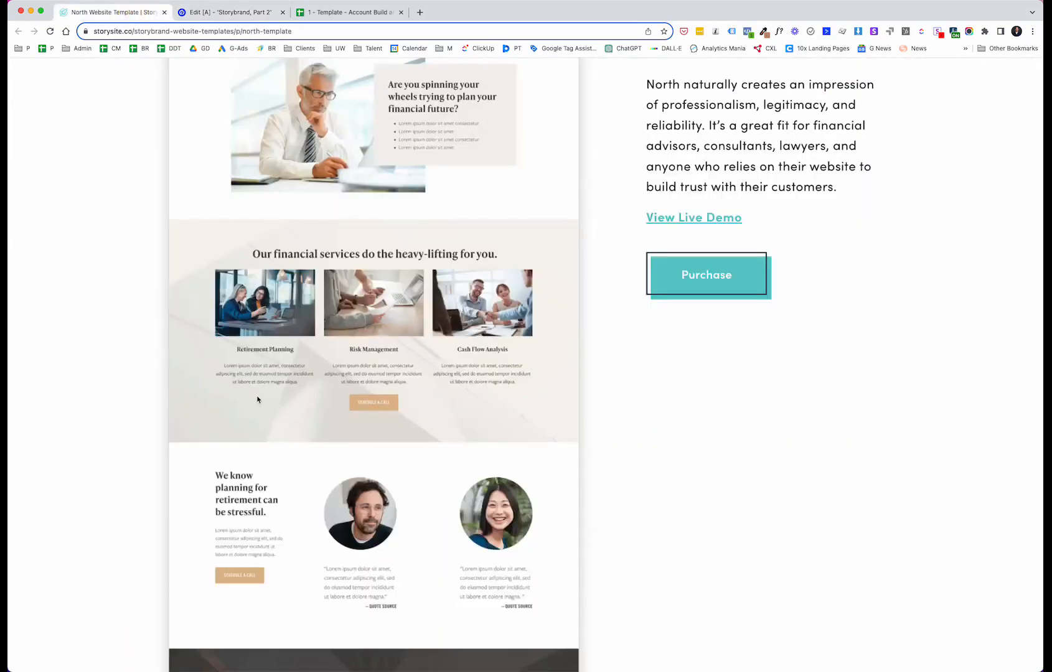
pyautogui.click(247, 13)
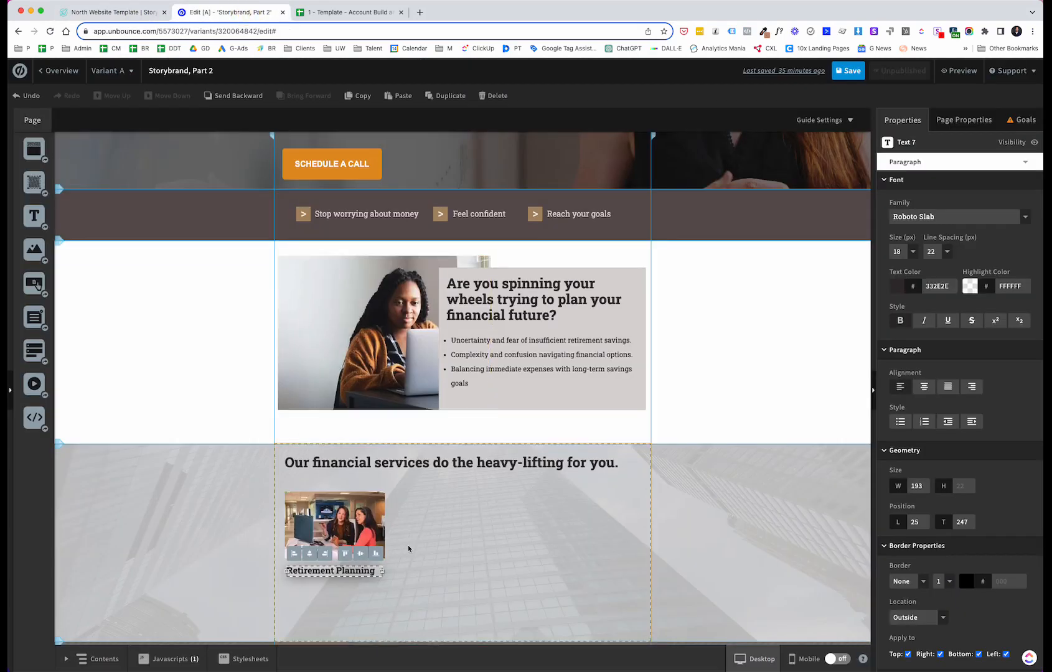
pyautogui.scroll(-1, 521, 522)
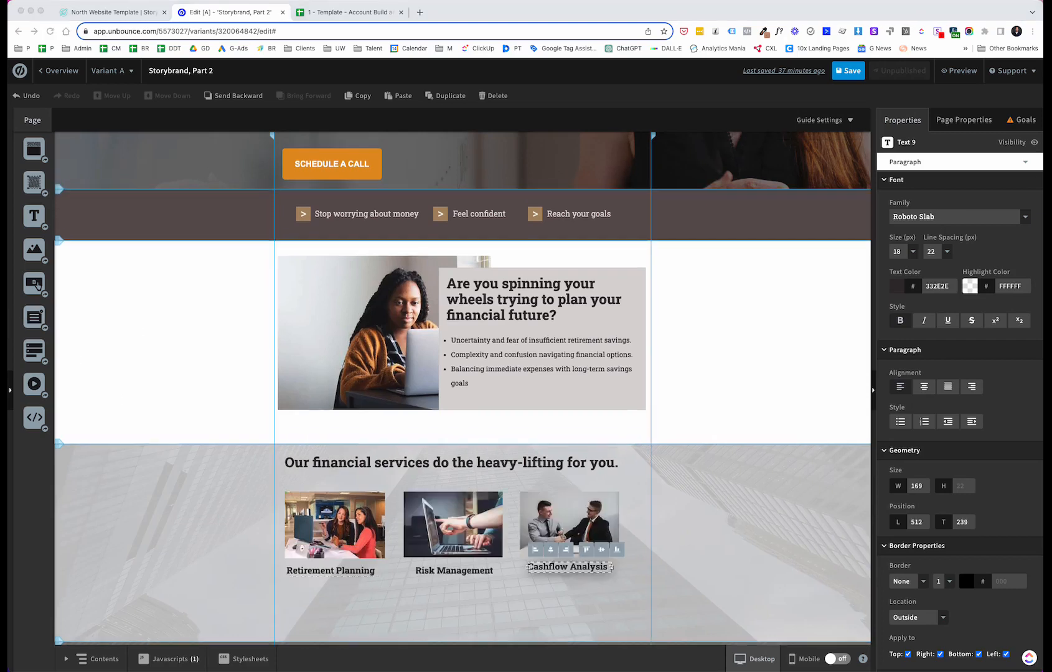
pyautogui.scroll(-1, 143, 406)
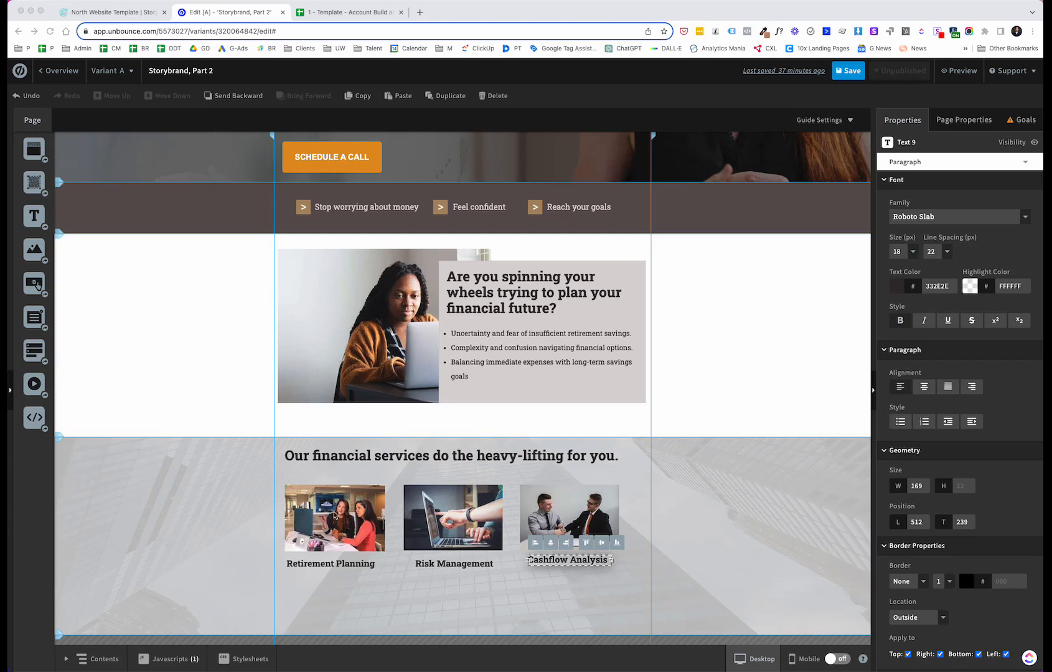
# Step: Centre each service label horizontally under its photo, pairing image and label for Retirement Planning, Risk Management and Cashflow Analysis
pyautogui.click(239, 463)
pyautogui.click(295, 494)
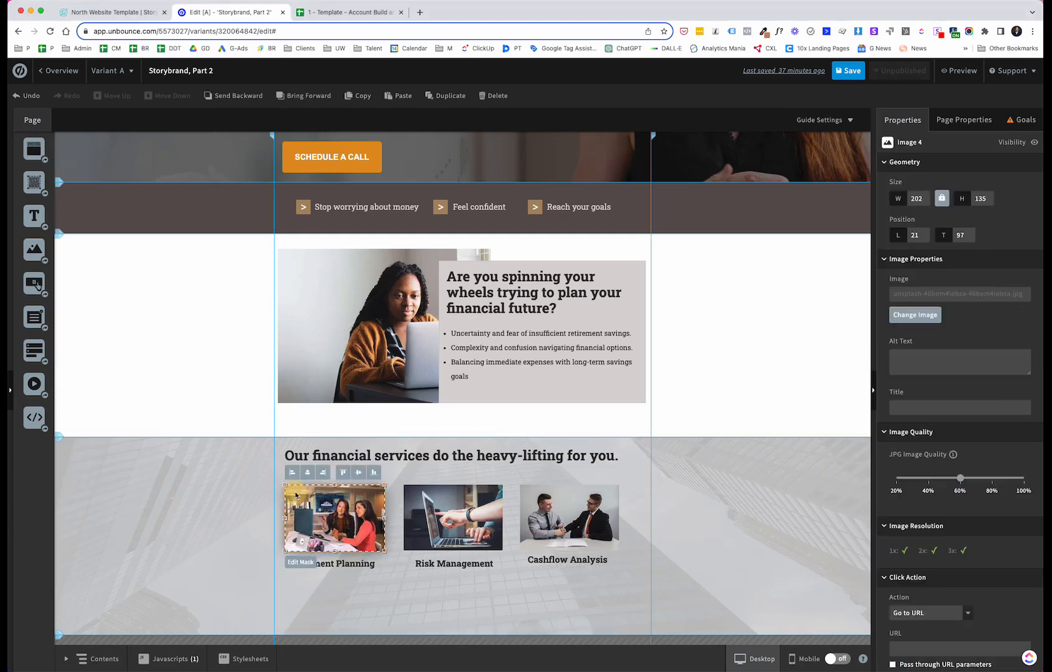
pyautogui.keyDown('shift'); pyautogui.click(334, 563); pyautogui.keyUp('shift')
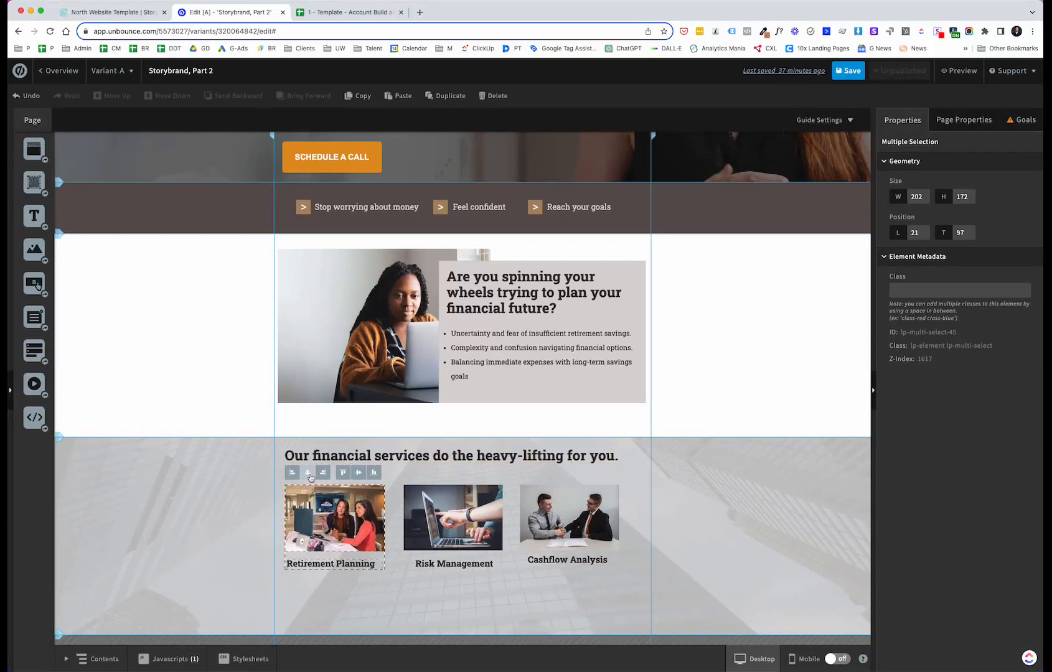
pyautogui.click(434, 510)
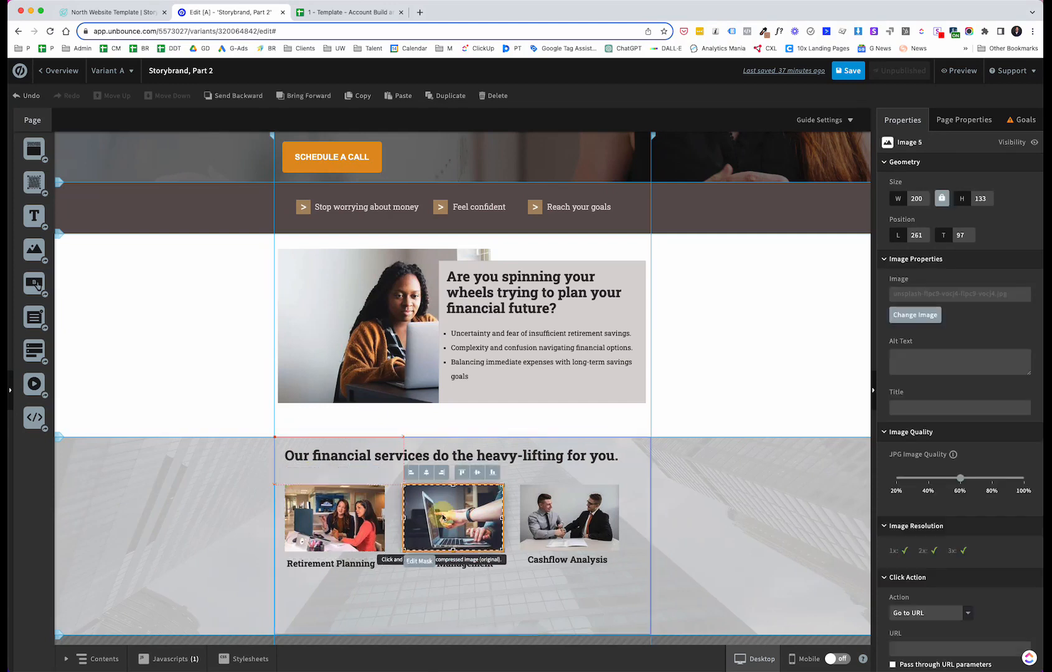
pyautogui.keyDown('shift'); pyautogui.click(463, 566); pyautogui.keyUp('shift')
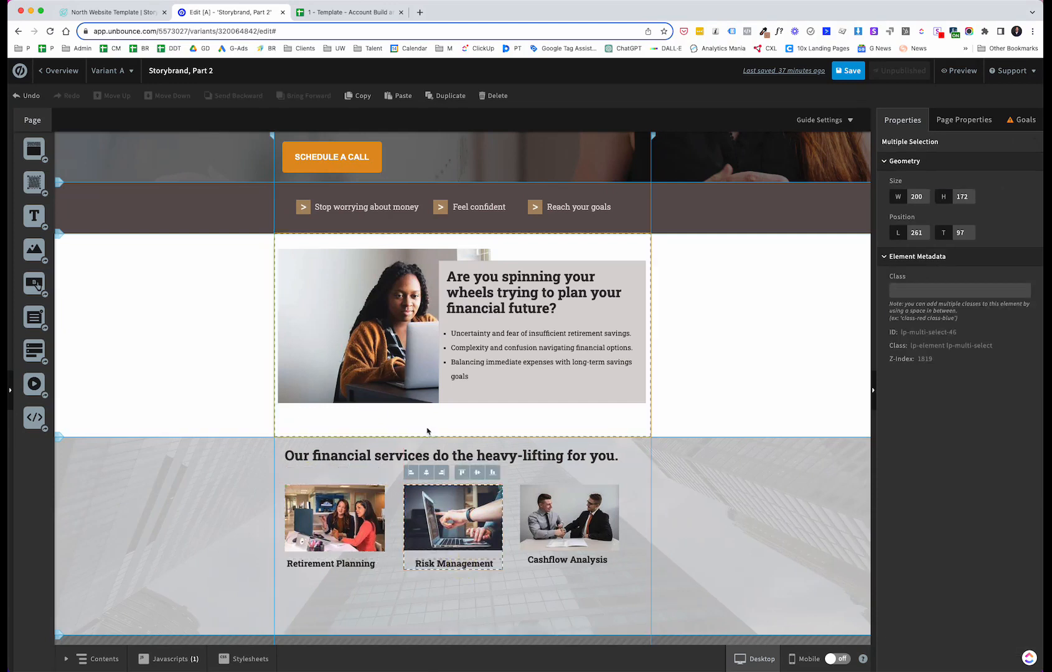
pyautogui.click(430, 472)
pyautogui.click(560, 522)
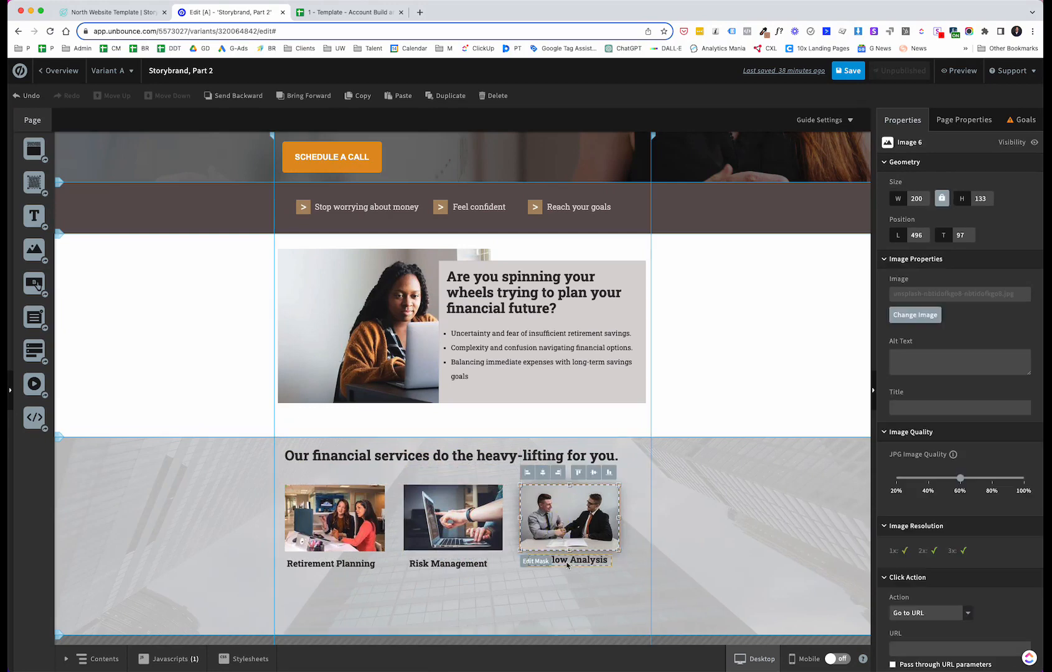
pyautogui.keyDown('shift'); pyautogui.click(567, 562); pyautogui.keyUp('shift')
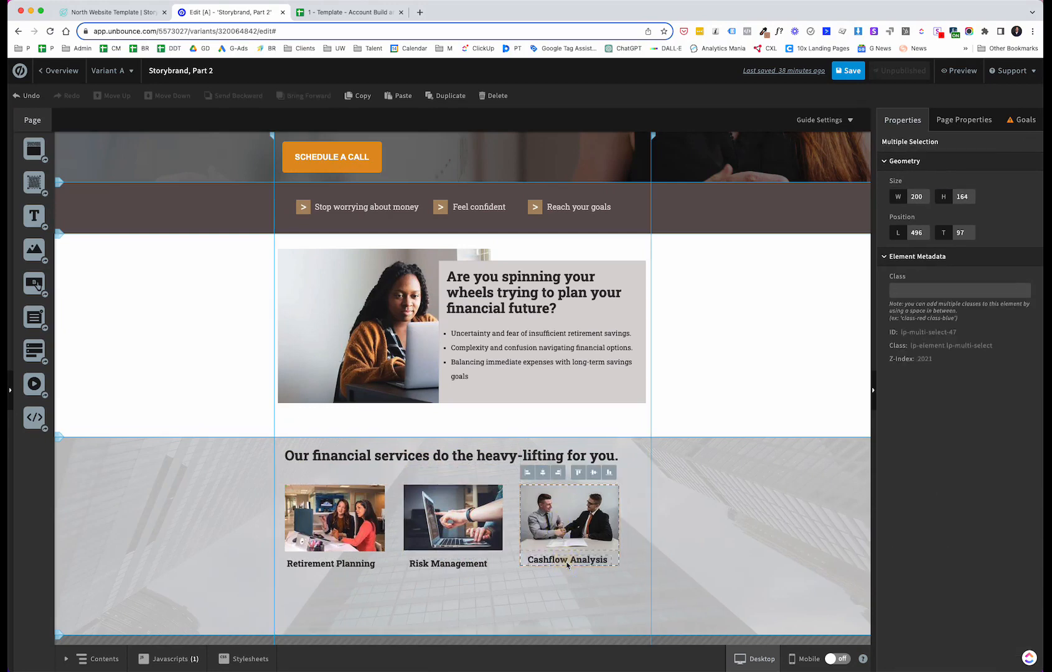
pyautogui.click(543, 590)
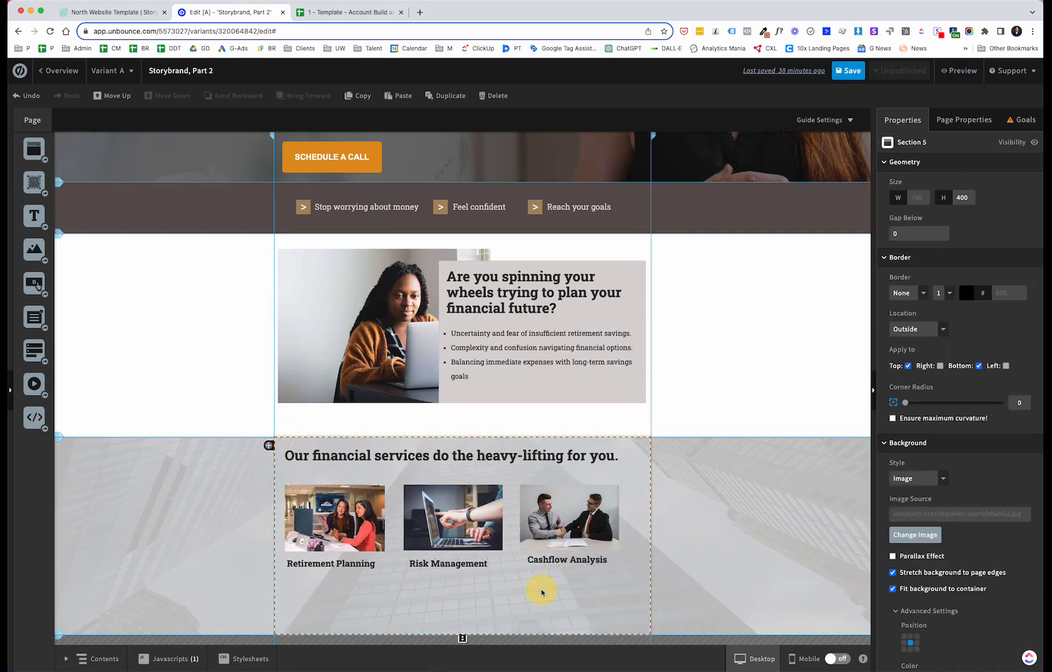
# Step: Select the three service labels together and align them vertically to the same line
pyautogui.click(355, 567)
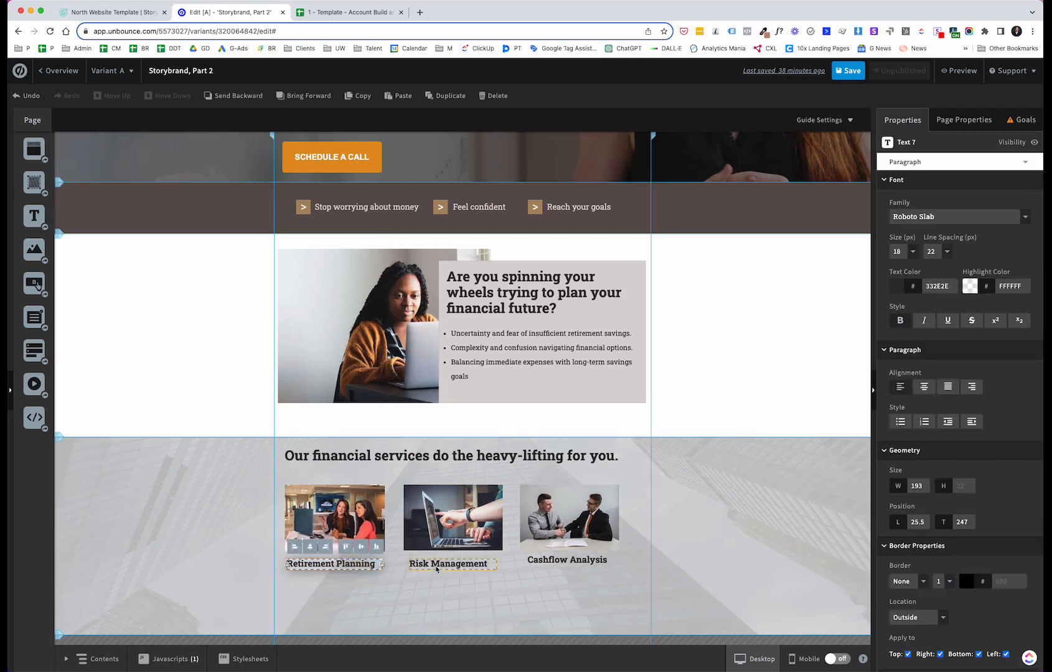
pyautogui.keyDown('shift'); pyautogui.click(437, 568); pyautogui.keyUp('shift')
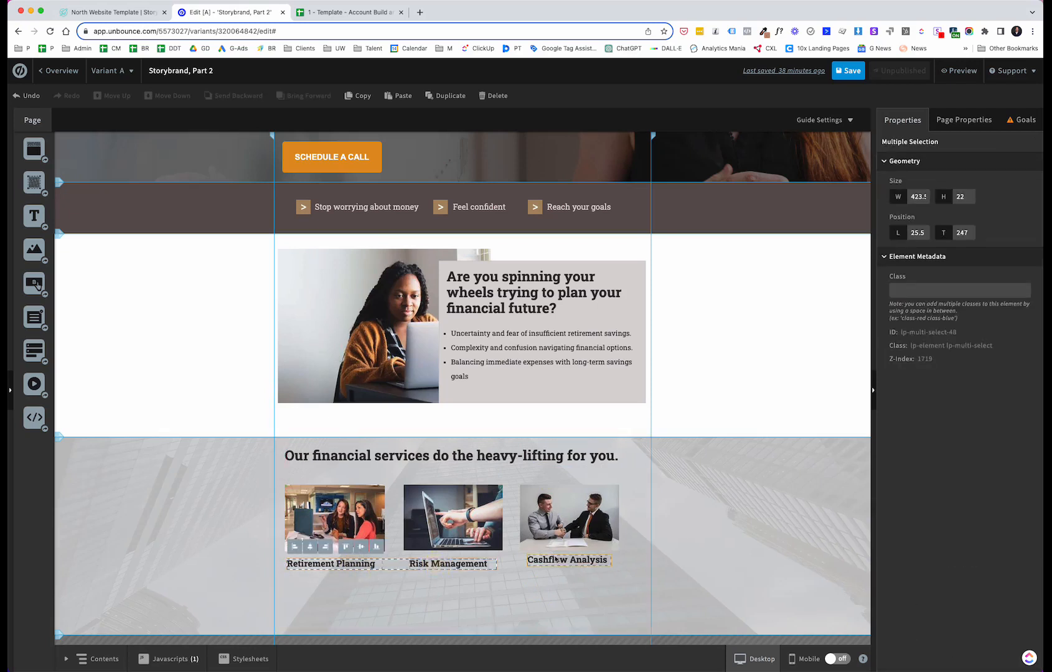
pyautogui.keyDown('shift'); pyautogui.click(562, 563); pyautogui.keyUp('shift')
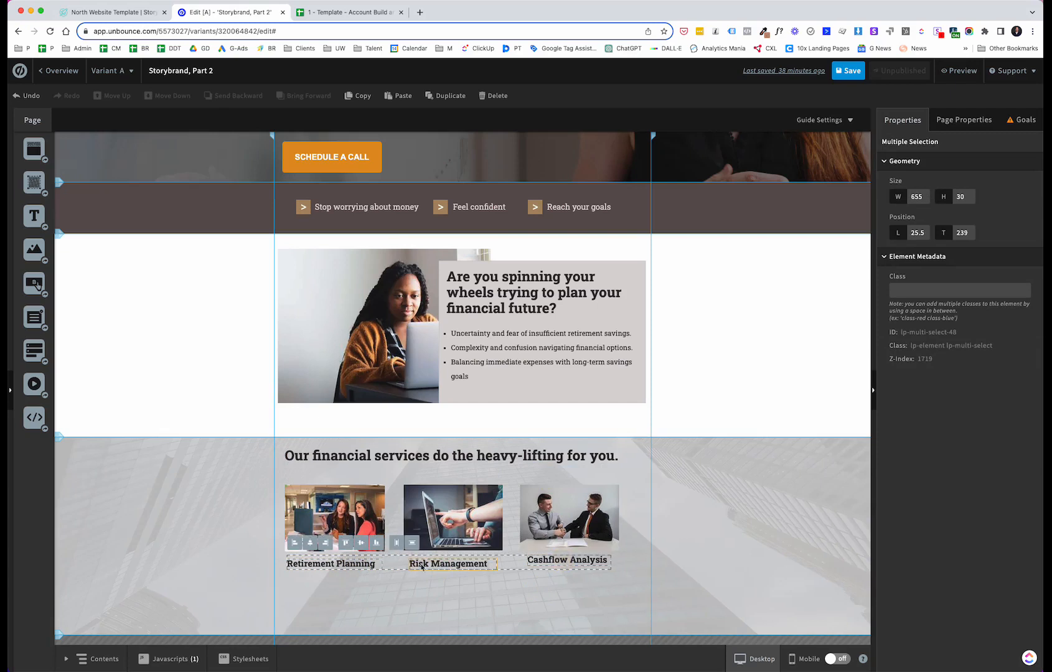
pyautogui.click(360, 545)
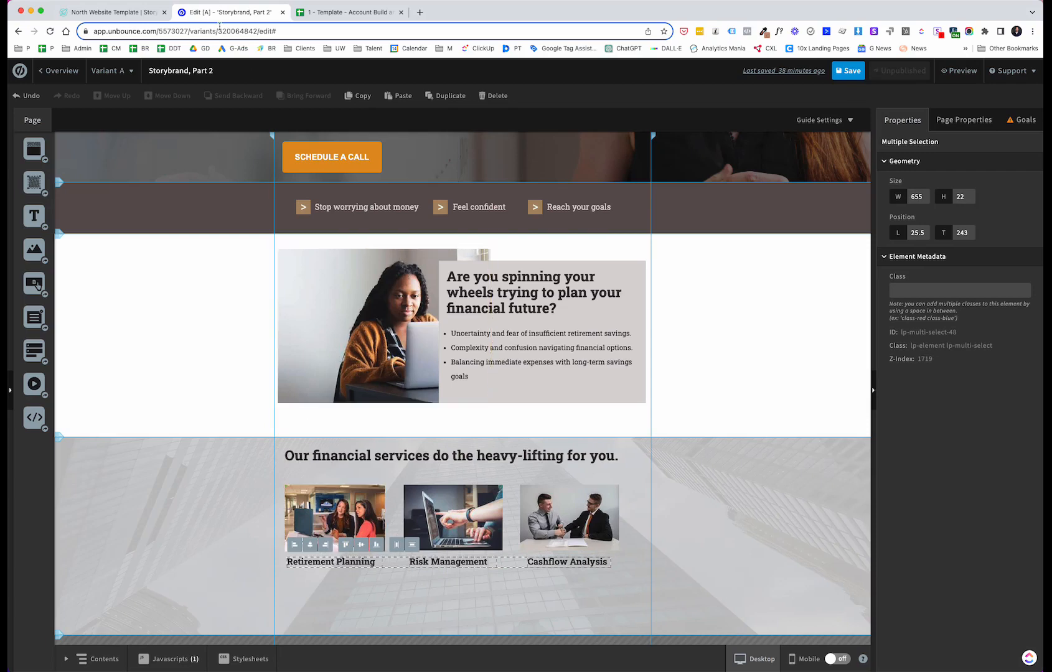
# Step: Check the template, then copy the hero's Schedule a Call button and paste a duplicate
pyautogui.click(115, 12)
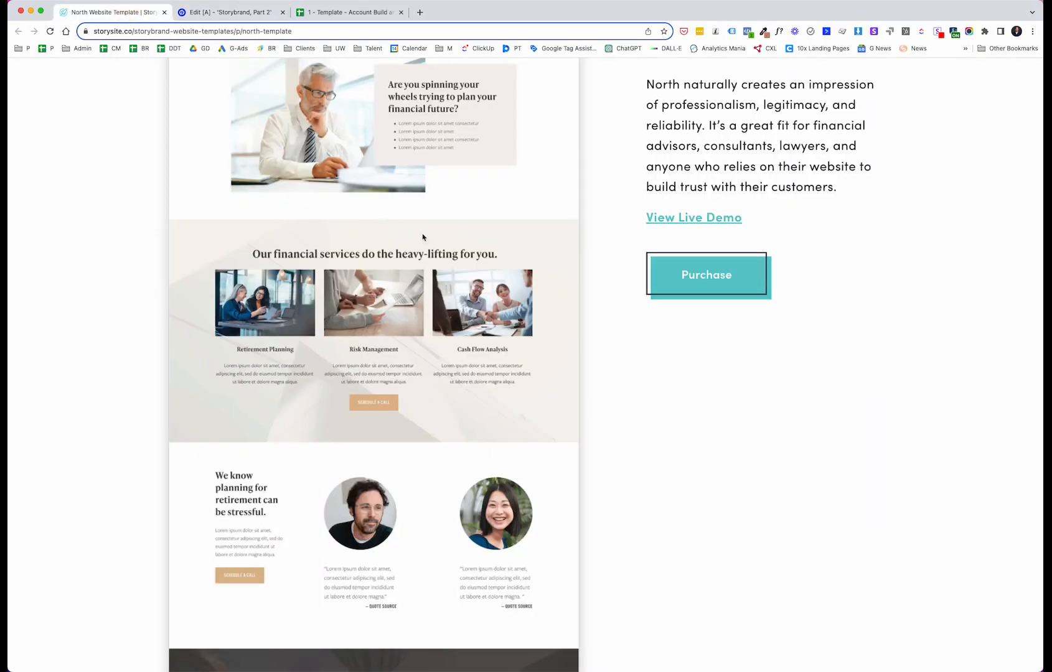
pyautogui.click(254, 13)
pyautogui.click(346, 165)
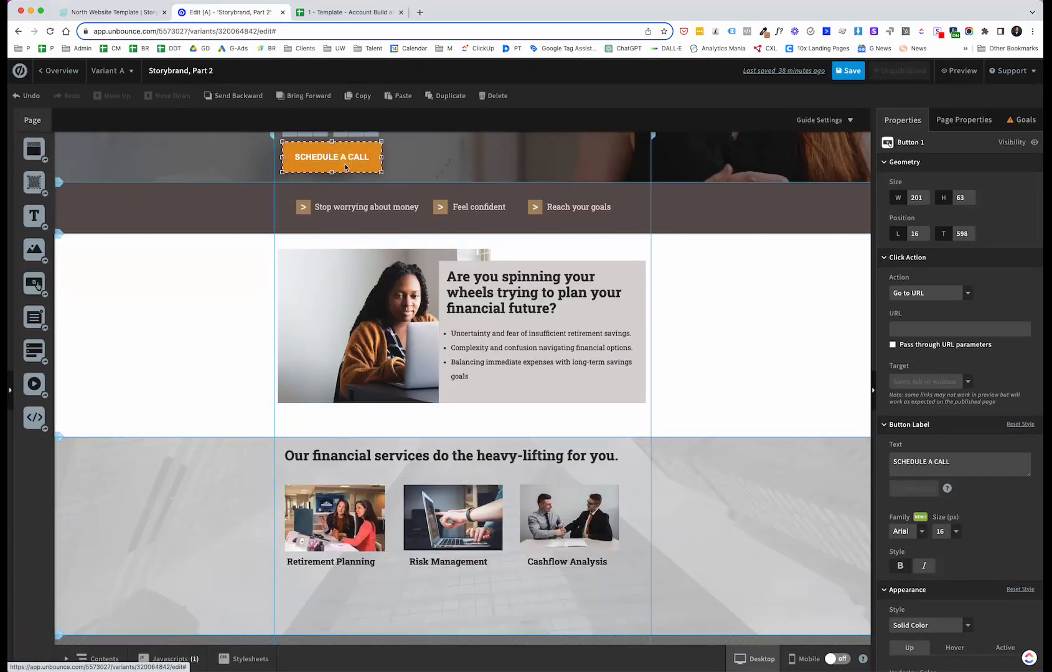
pyautogui.click(361, 96)
pyautogui.click(402, 96)
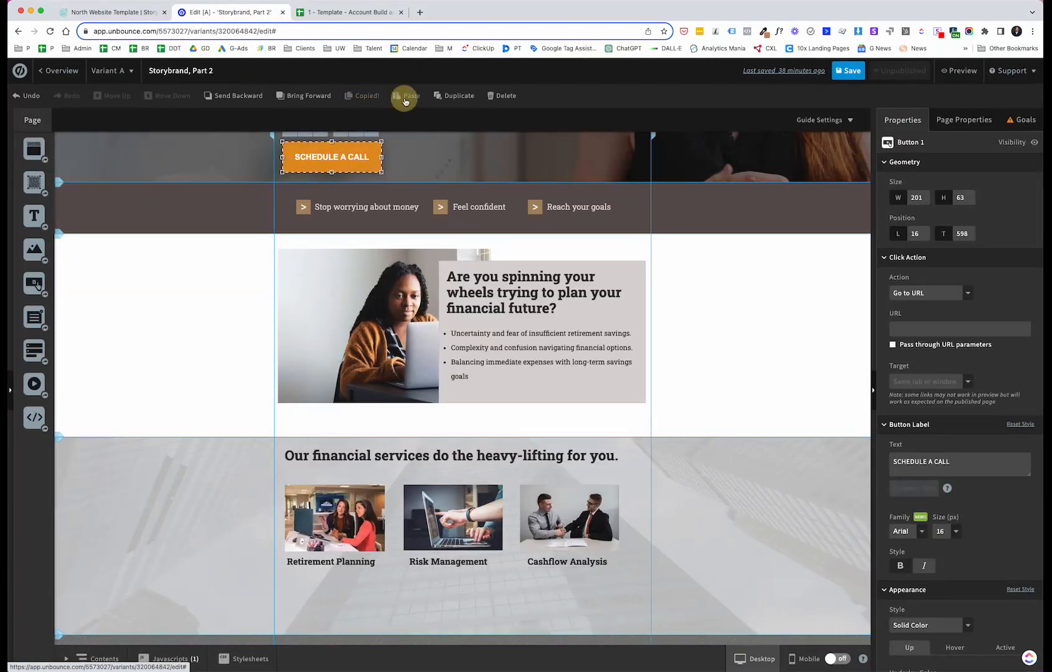
# Step: Move the duplicated Schedule a Call button to sit centred beneath the three service columns
pyautogui.moveTo(352, 155); pyautogui.dragTo(388, 590)
pyautogui.scroll(-5, 364, 591)
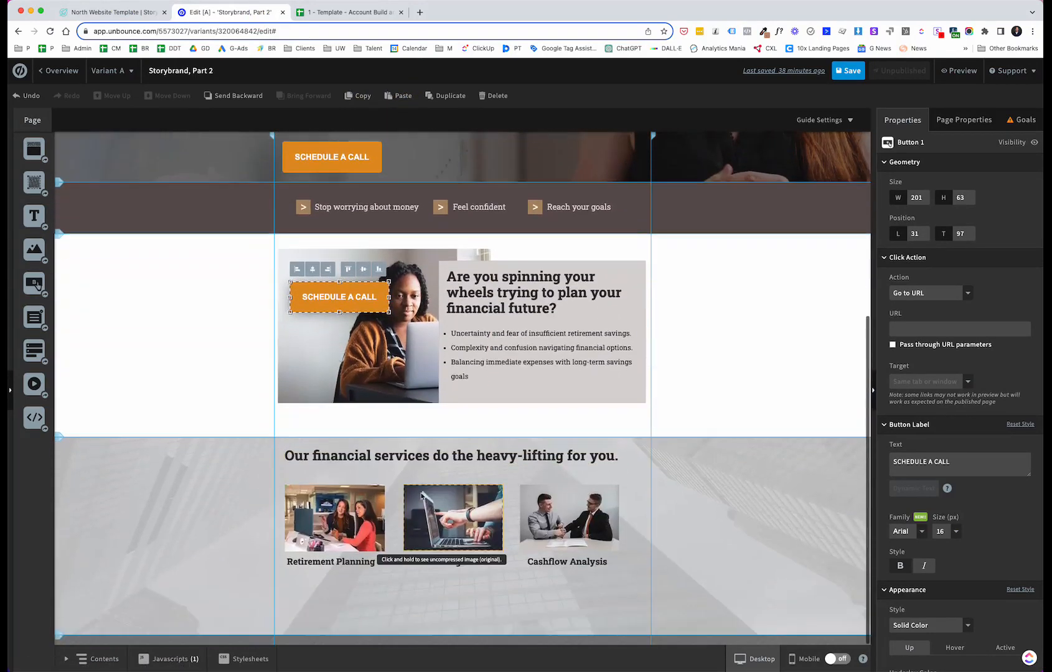
pyautogui.moveTo(361, 295); pyautogui.dragTo(474, 591)
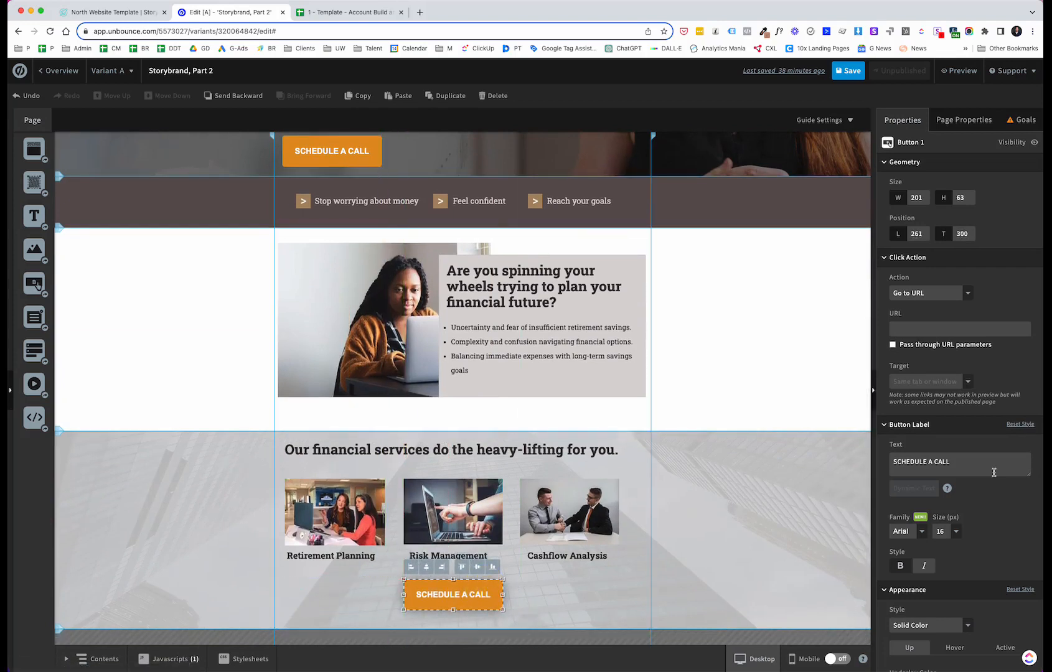
# Step: Set the copied button's label size to 12 px and shrink the button to a smaller size
pyautogui.click(955, 531)
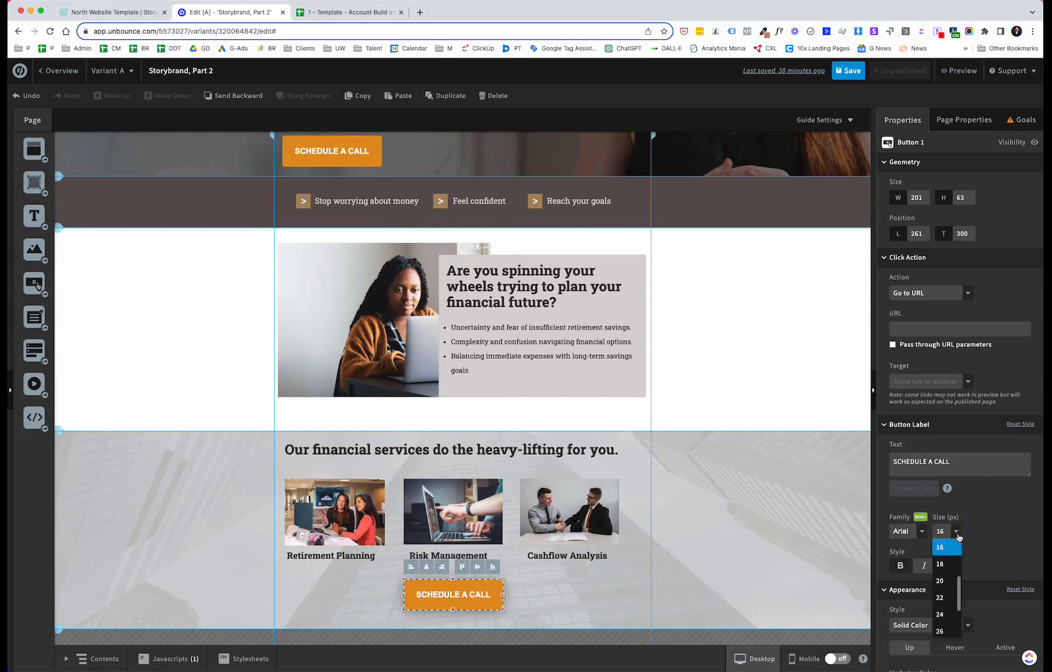
pyautogui.scroll(3, 954, 564)
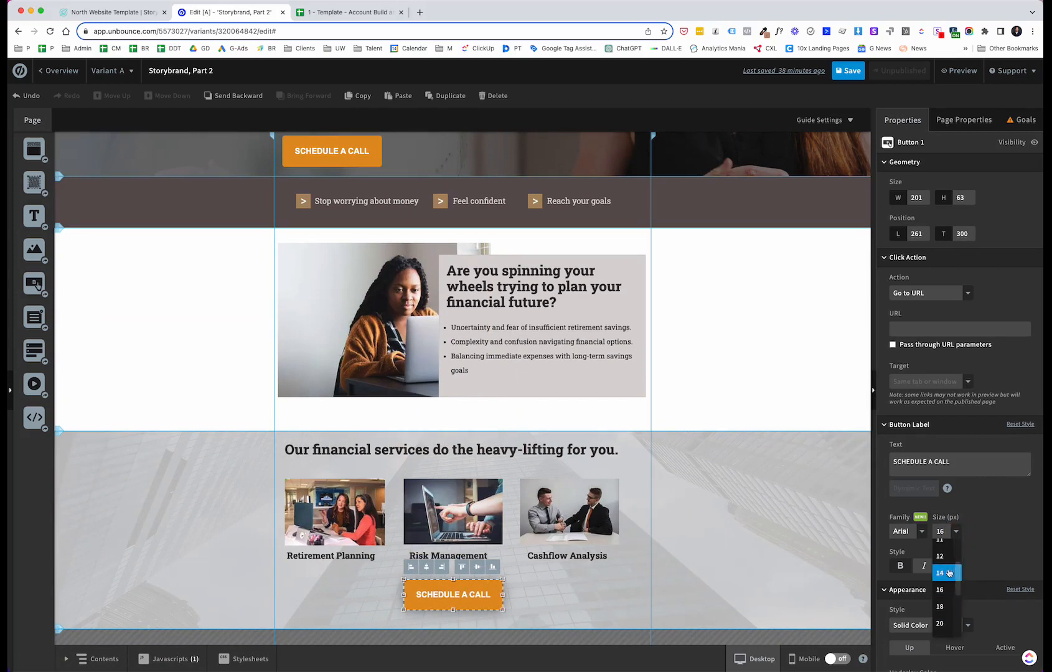
pyautogui.click(952, 565)
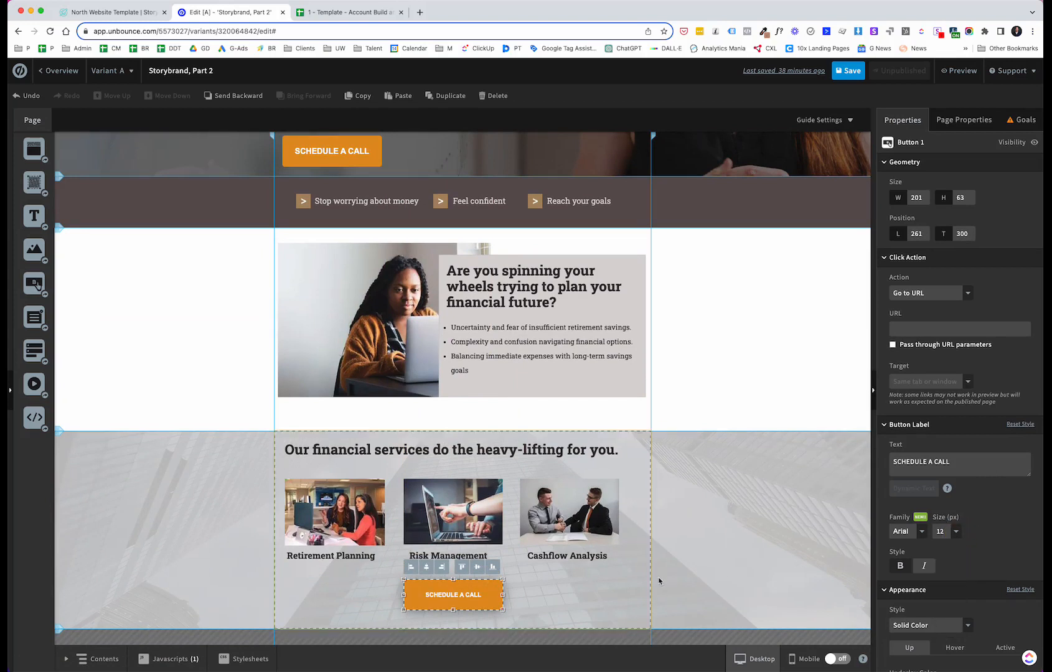
pyautogui.moveTo(501, 580); pyautogui.dragTo(464, 602)
pyautogui.click(538, 596)
pyautogui.click(451, 601)
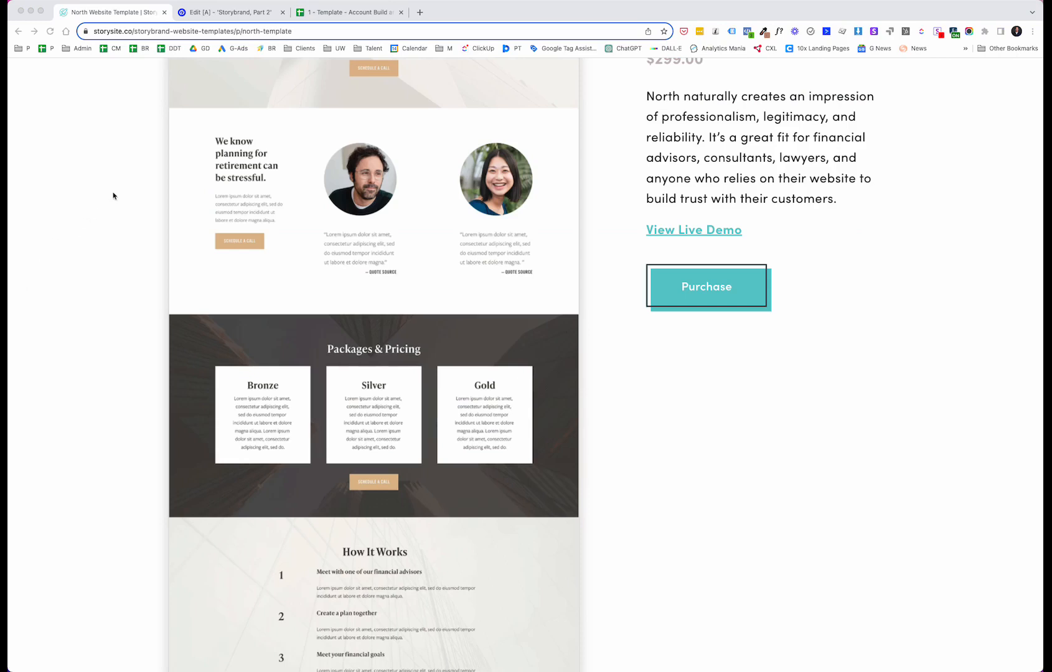
# Step: Compare the template's testimonial section, then add the smiling man's portrait to the retirement-stress section, scaled to fit the page
pyautogui.scroll(1, 326, 219)
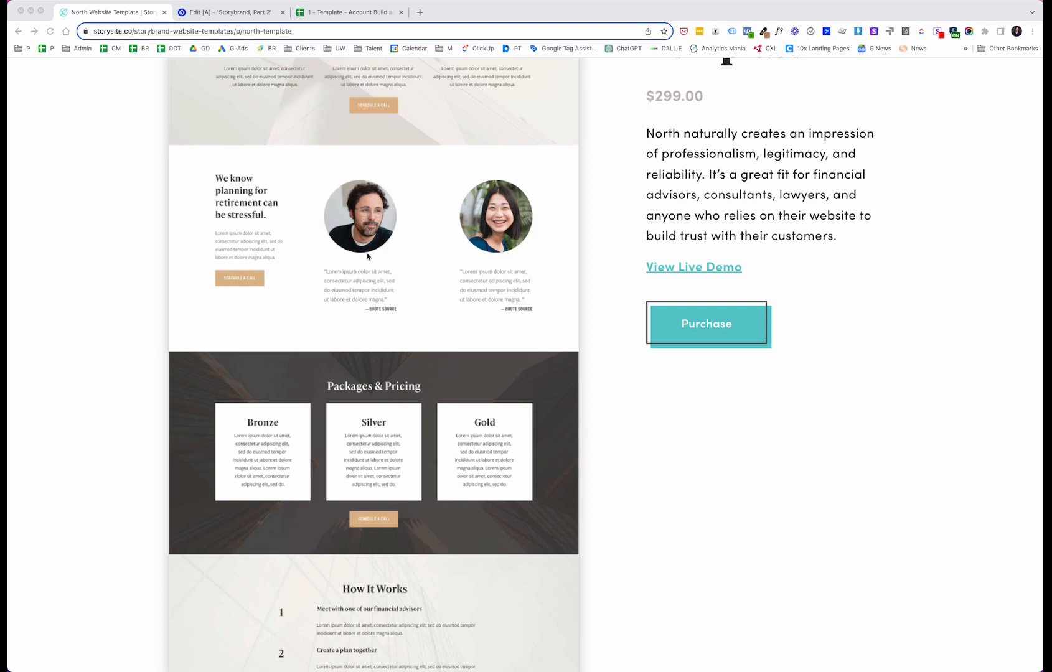
pyautogui.hotkey('ctrl', 'Tab')
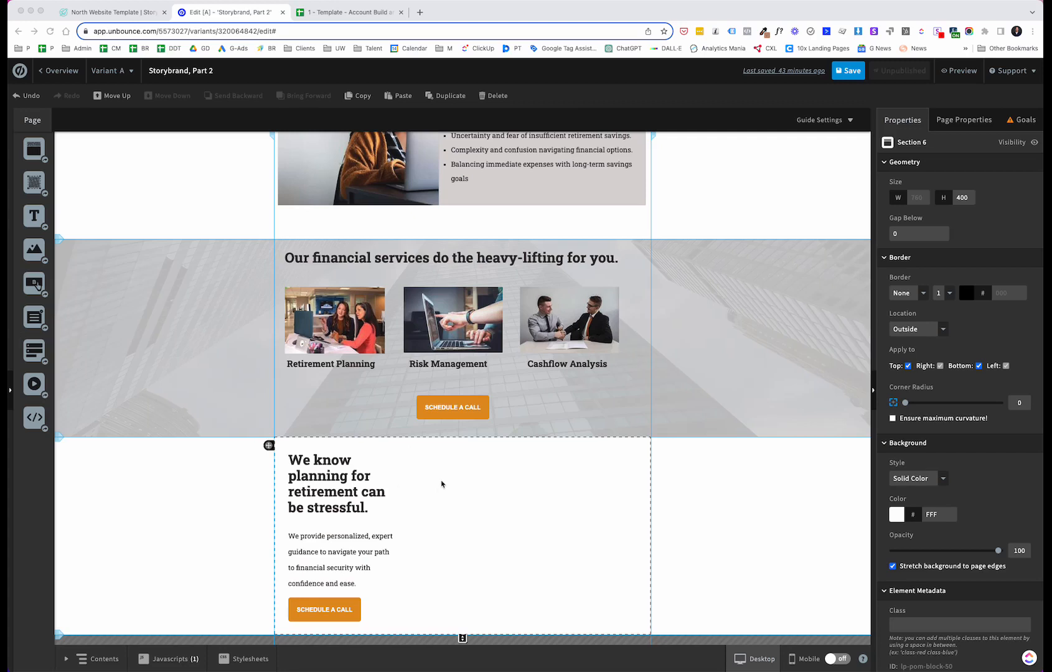
pyautogui.click(32, 249)
pyautogui.moveTo(33, 249); pyautogui.dragTo(471, 491)
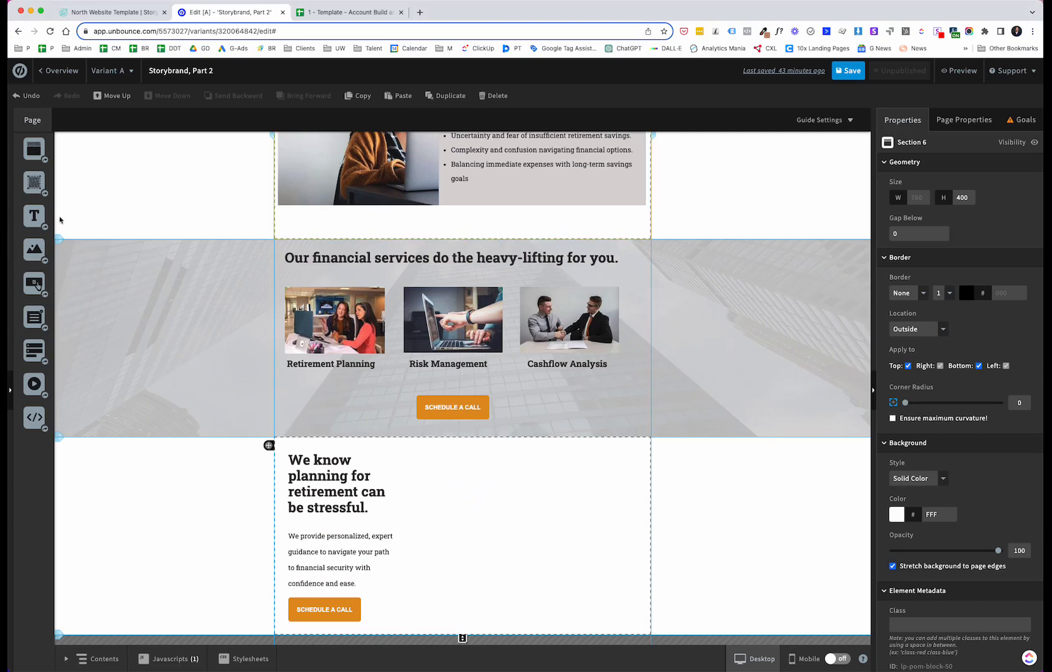
pyautogui.moveTo(34, 249); pyautogui.dragTo(434, 463)
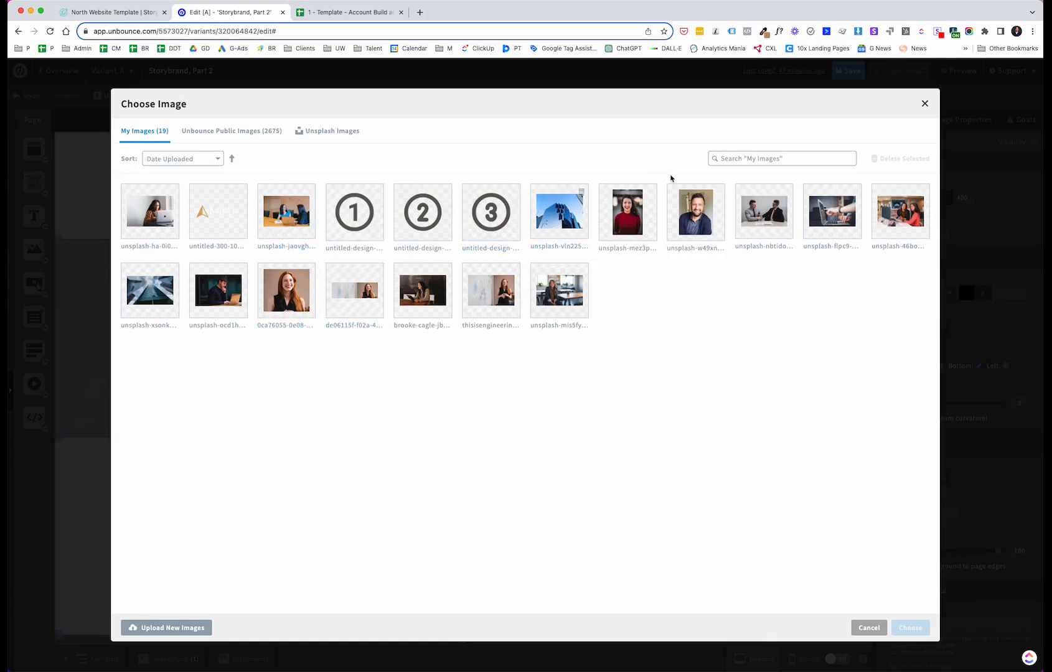
pyautogui.doubleClick(697, 216)
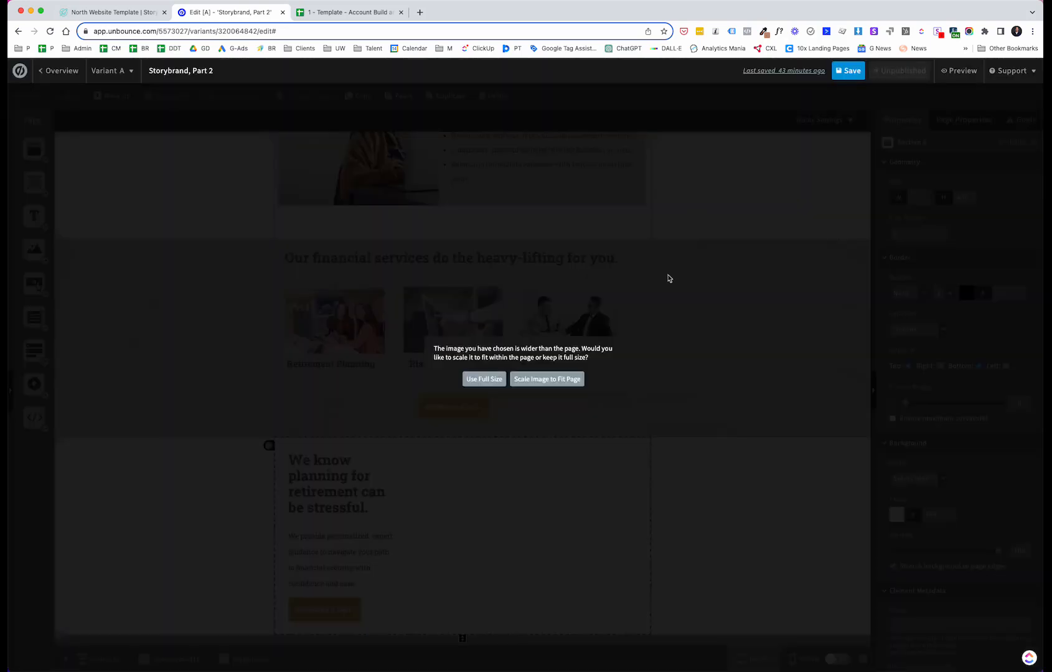
pyautogui.click(575, 377)
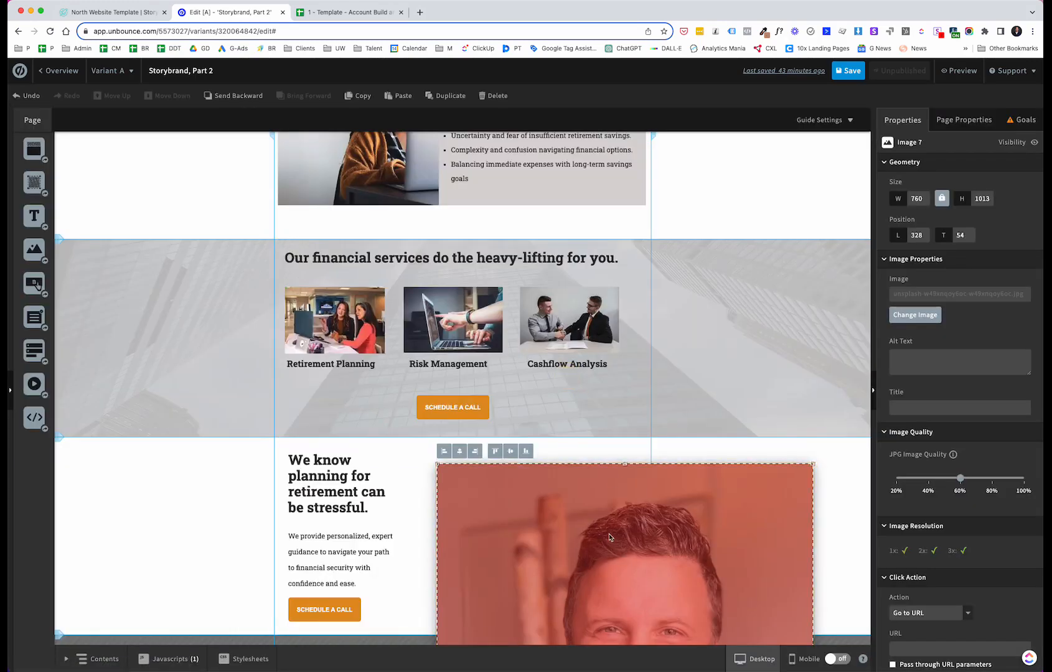
# Step: Move and resize the portrait to about 264 × 352 beside the section heading
pyautogui.moveTo(609, 534); pyautogui.dragTo(546, 244)
pyautogui.moveTo(749, 174); pyautogui.dragTo(535, 526)
pyautogui.moveTo(463, 547); pyautogui.dragTo(504, 503)
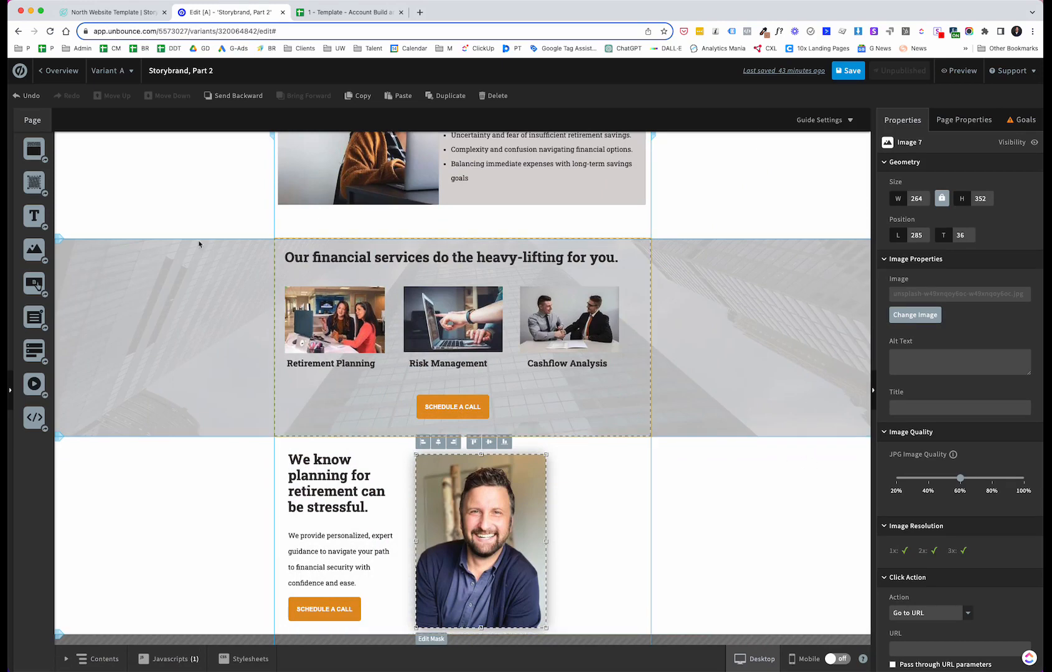
# Step: Crop the portrait's mask to a roughly square frame of about 234 × 229
pyautogui.moveTo(35, 249); pyautogui.dragTo(566, 483)
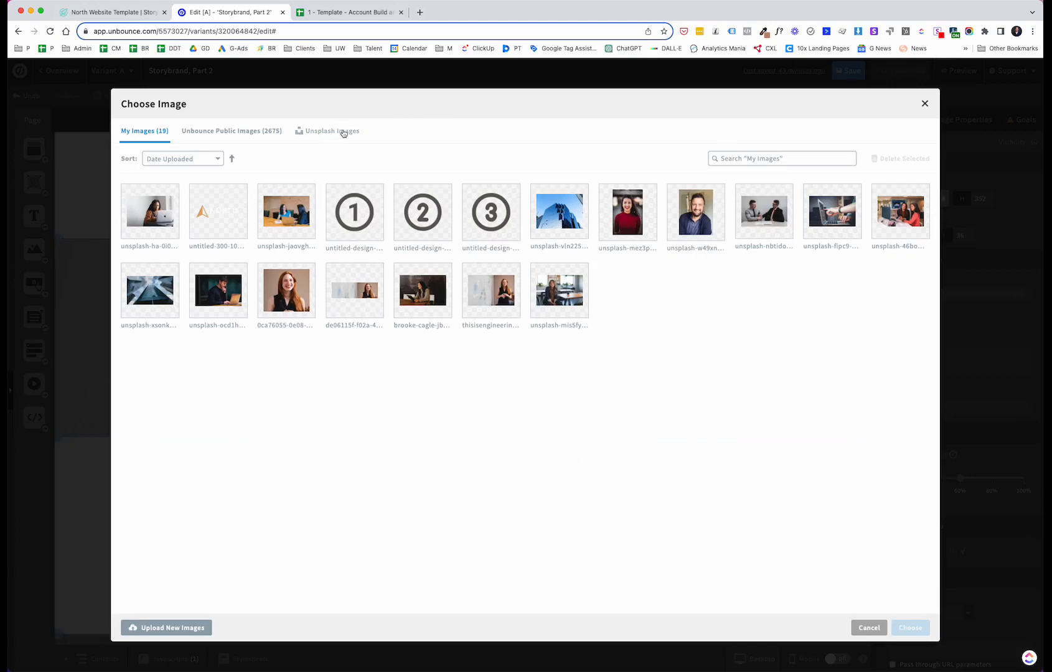
pyautogui.click(926, 105)
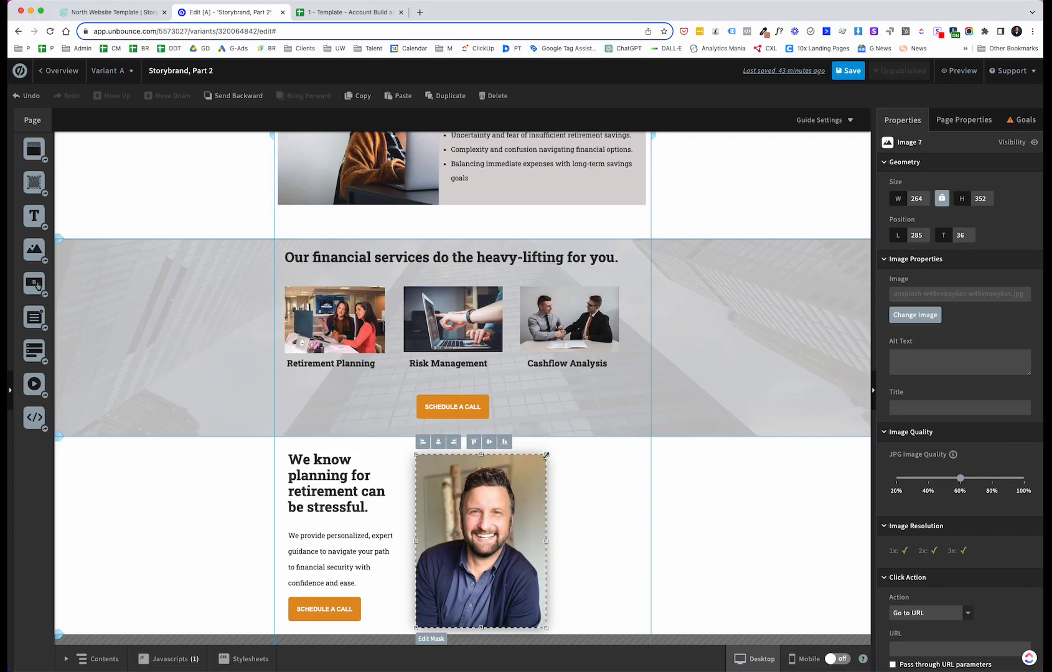
pyautogui.moveTo(519, 473); pyautogui.dragTo(514, 439)
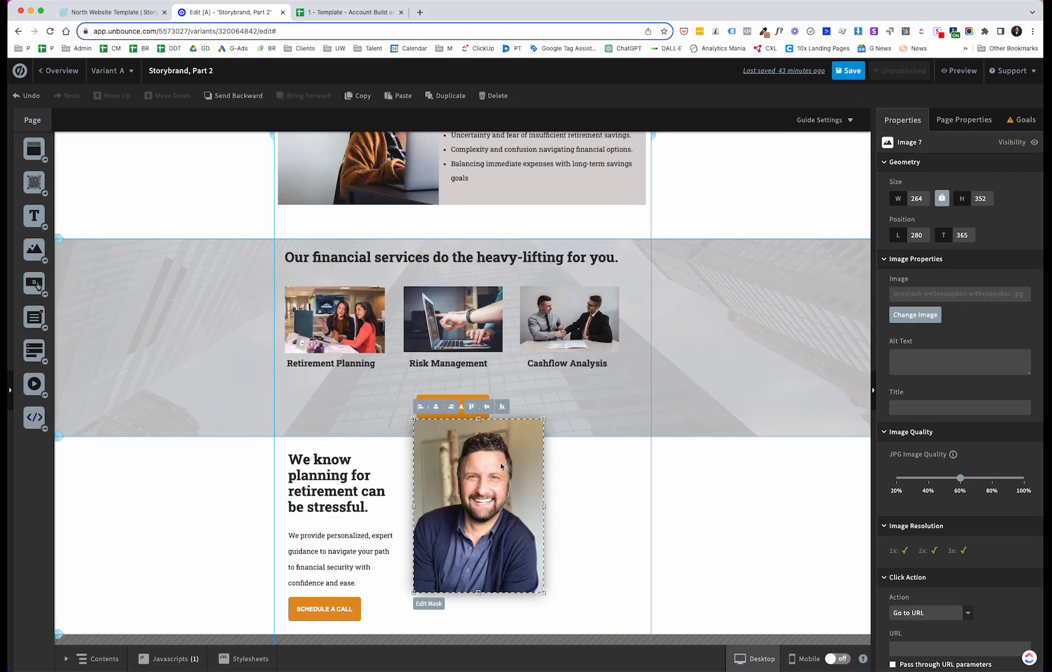
pyautogui.click(428, 604)
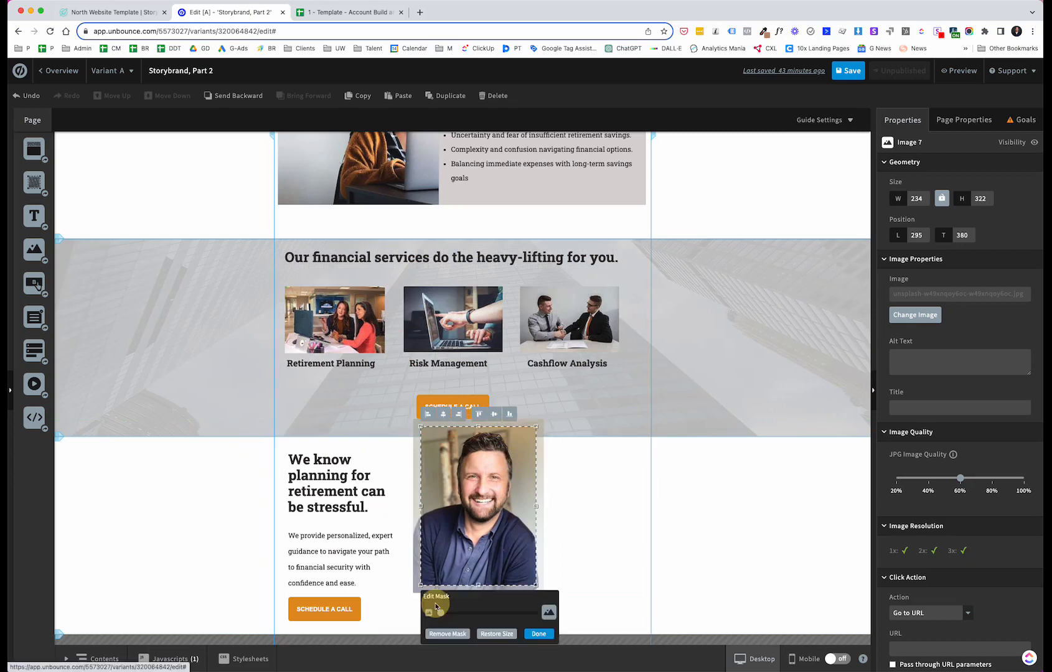
pyautogui.moveTo(479, 586); pyautogui.dragTo(493, 531)
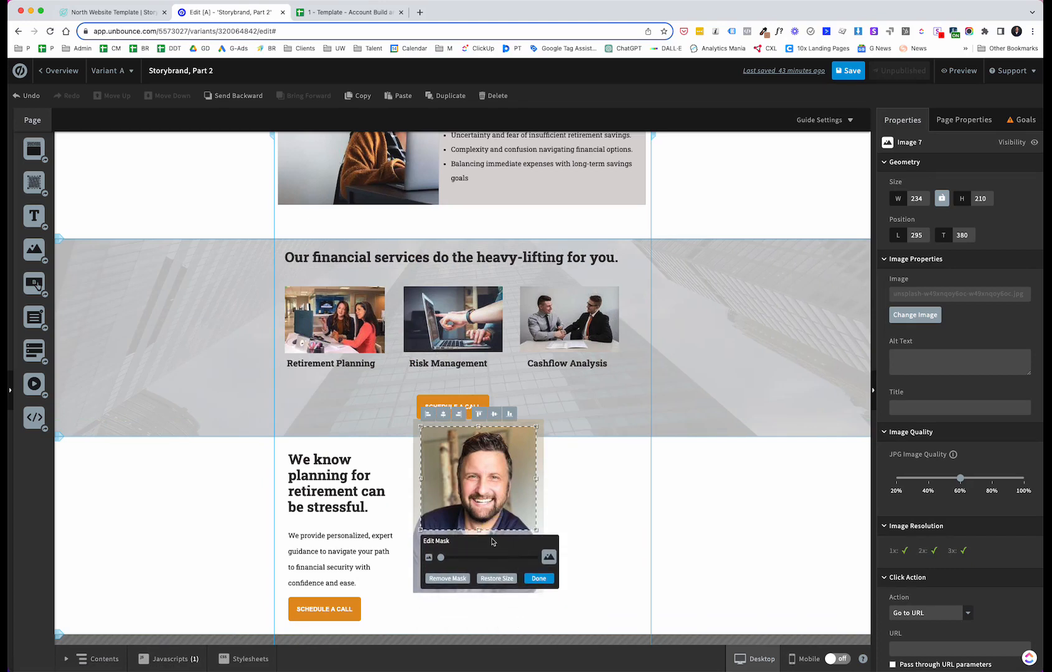
pyautogui.click(479, 531)
pyautogui.moveTo(478, 530); pyautogui.dragTo(479, 539)
pyautogui.click(537, 588)
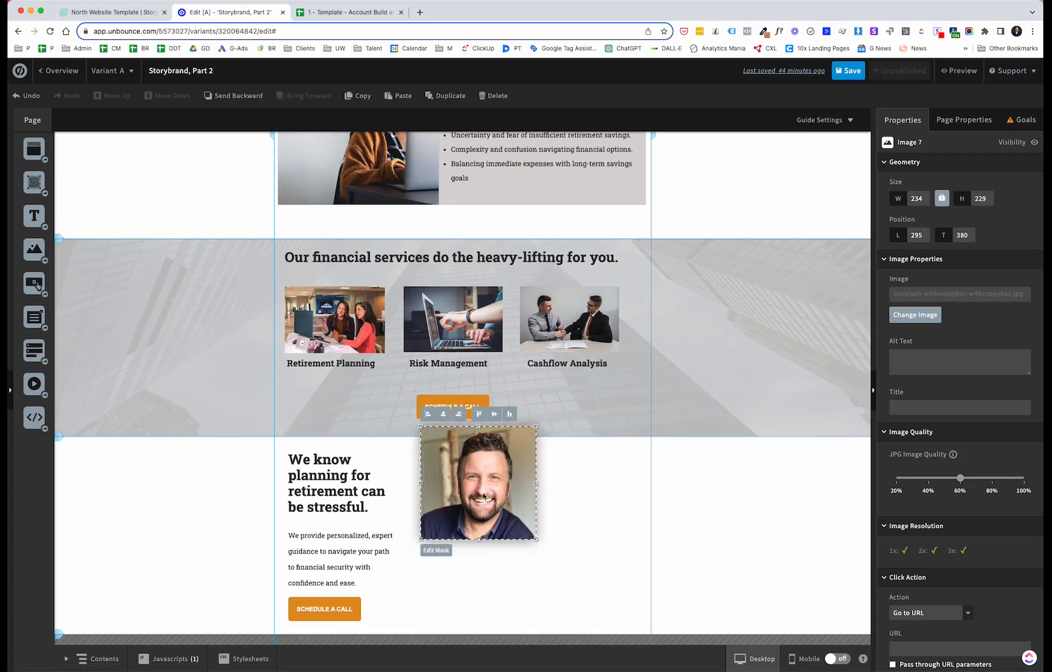
# Step: Reposition the portrait beside the heading and set its corner radius to 113 to make it circular
pyautogui.moveTo(483, 492); pyautogui.dragTo(478, 526)
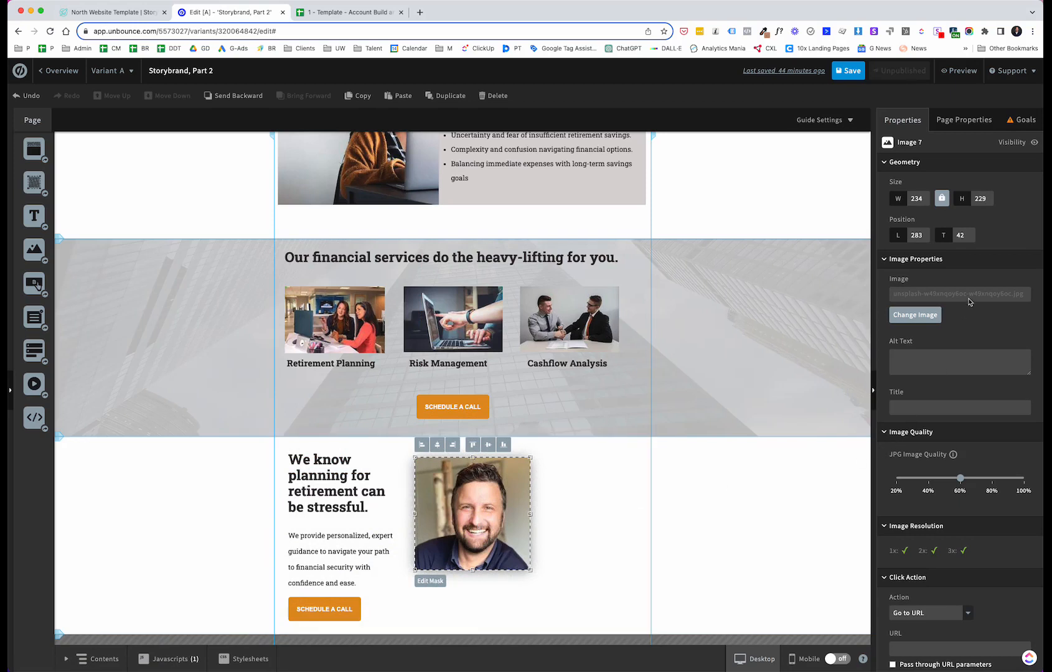
pyautogui.scroll(-5, 968, 302)
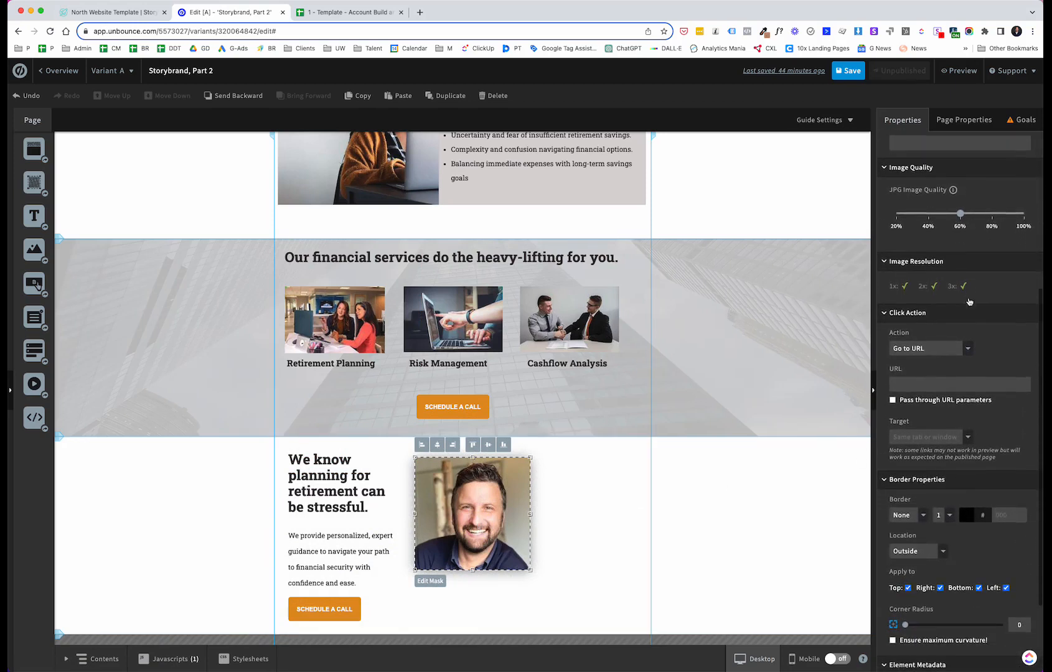
pyautogui.scroll(-2, 968, 302)
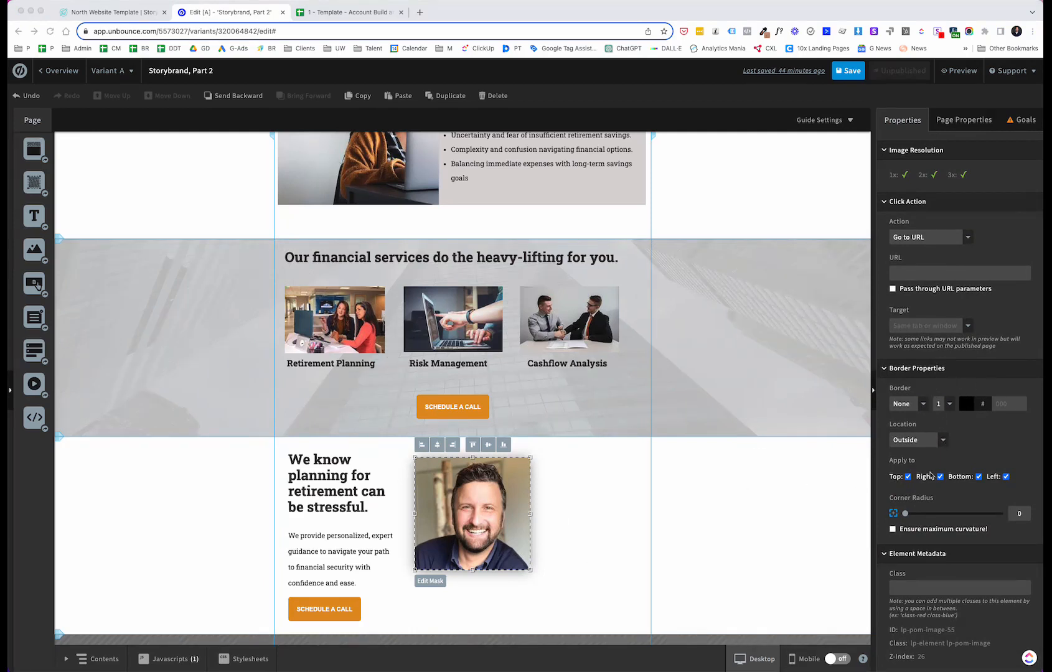
pyautogui.click(908, 514)
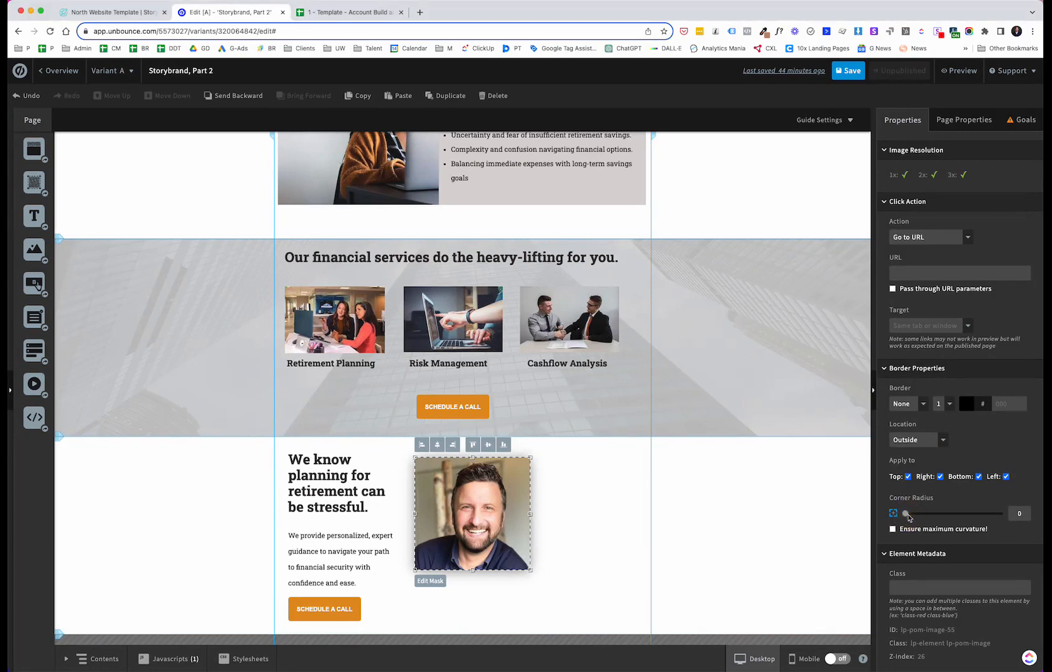
pyautogui.moveTo(905, 513); pyautogui.dragTo(1009, 516)
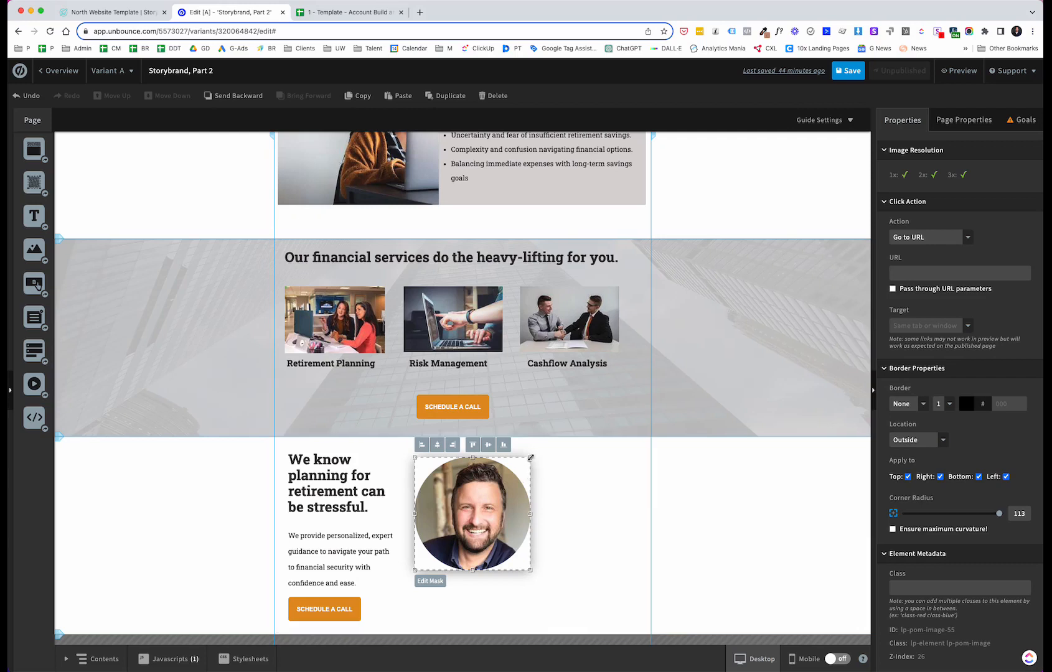
# Step: Shrink the circular portrait to about 154 × 151 and place it beside the heading
pyautogui.moveTo(530, 458); pyautogui.dragTo(482, 489)
pyautogui.moveTo(457, 530); pyautogui.dragTo(457, 488)
pyautogui.click(517, 491)
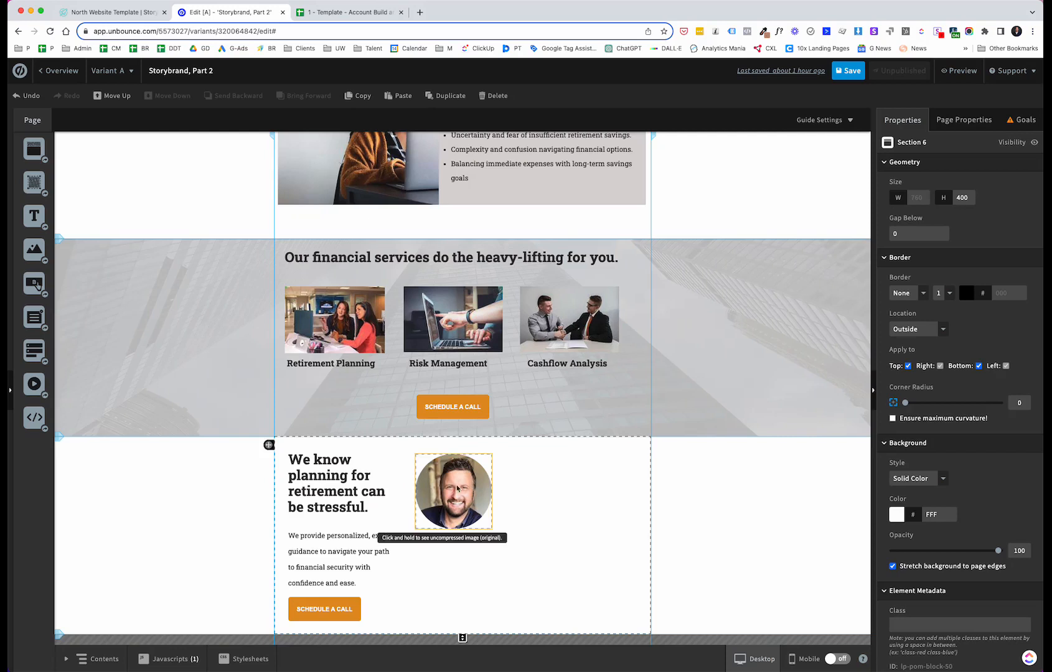
pyautogui.moveTo(457, 489); pyautogui.dragTo(469, 482)
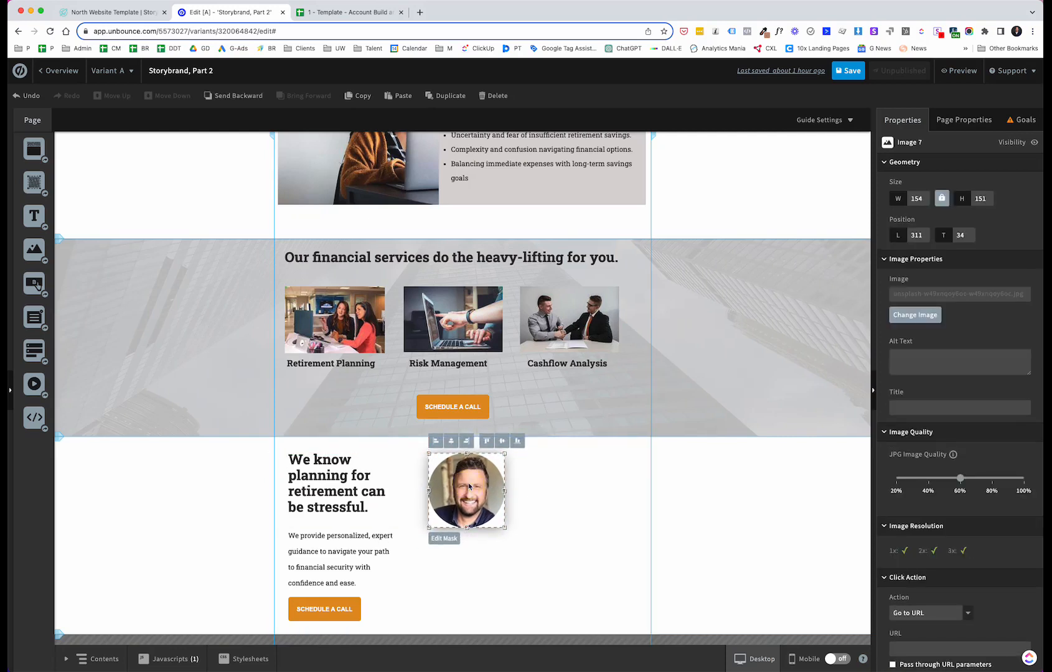
pyautogui.click(516, 568)
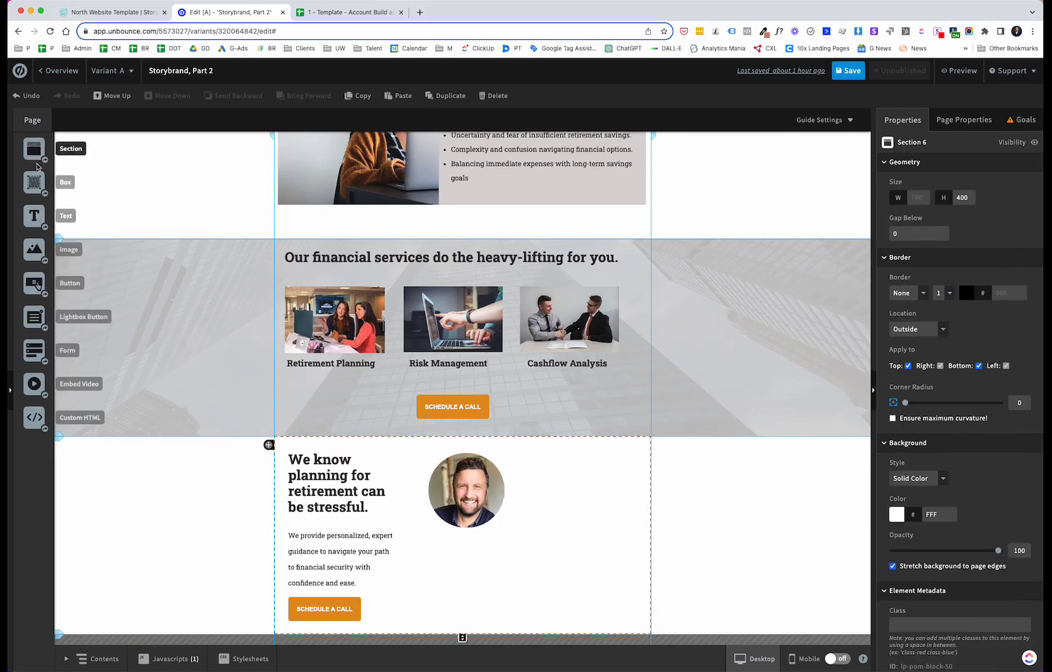
pyautogui.moveTo(35, 248); pyautogui.dragTo(446, 542)
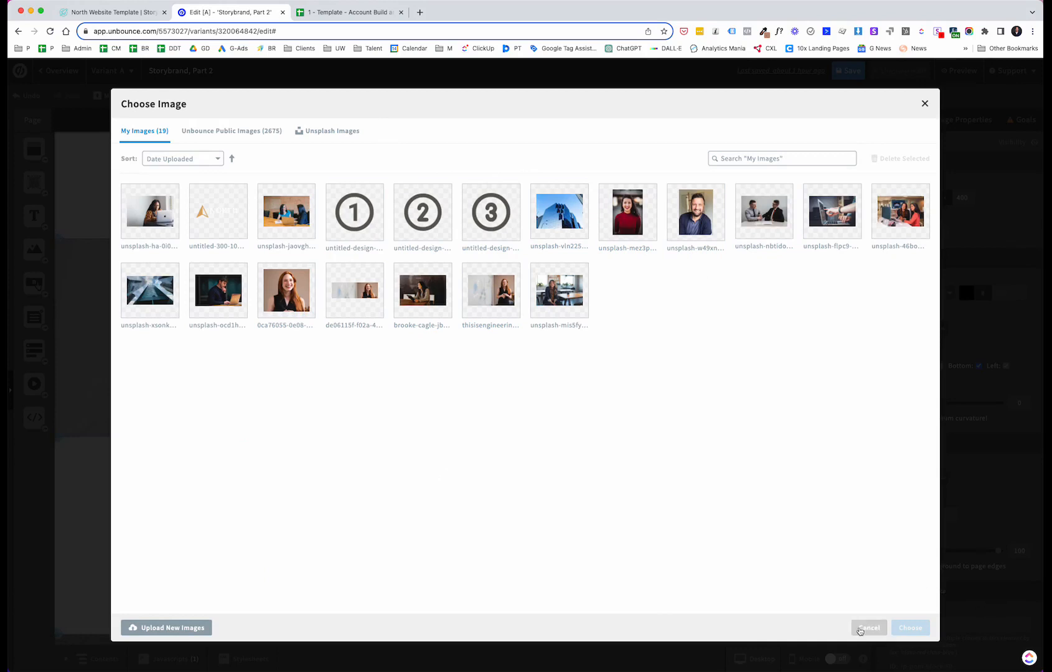
pyautogui.click(869, 628)
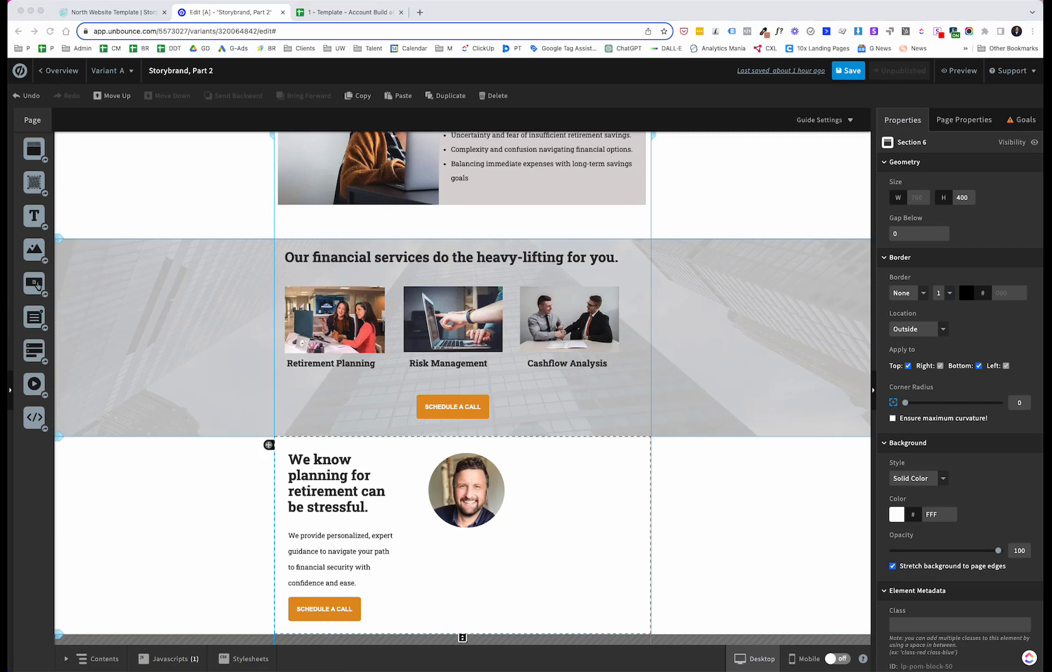
pyautogui.click(35, 253)
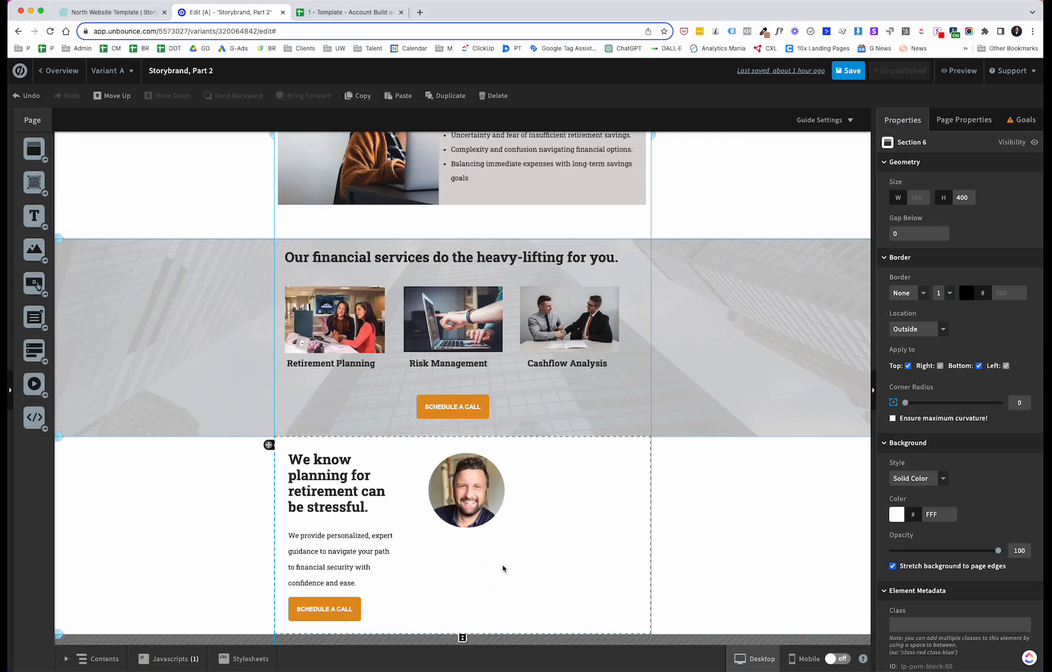
# Step: Insert the quotes-dark.svg icon from the public image library, searched as quote, below the portrait and enlarge it to about 68 × 49
pyautogui.moveTo(34, 251); pyautogui.dragTo(447, 553)
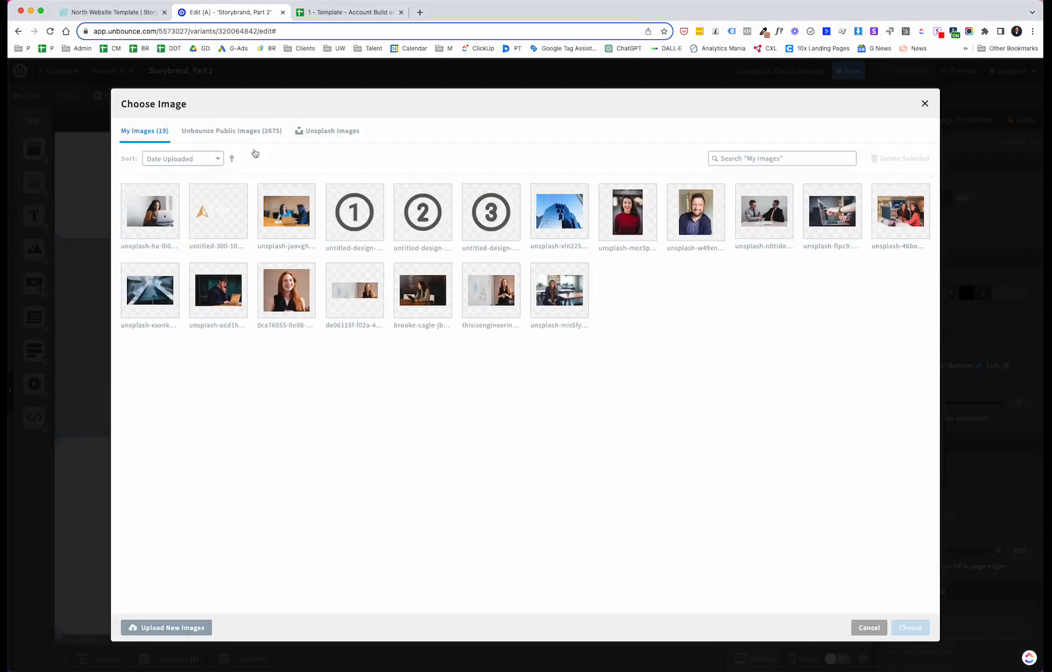
pyautogui.click(249, 132)
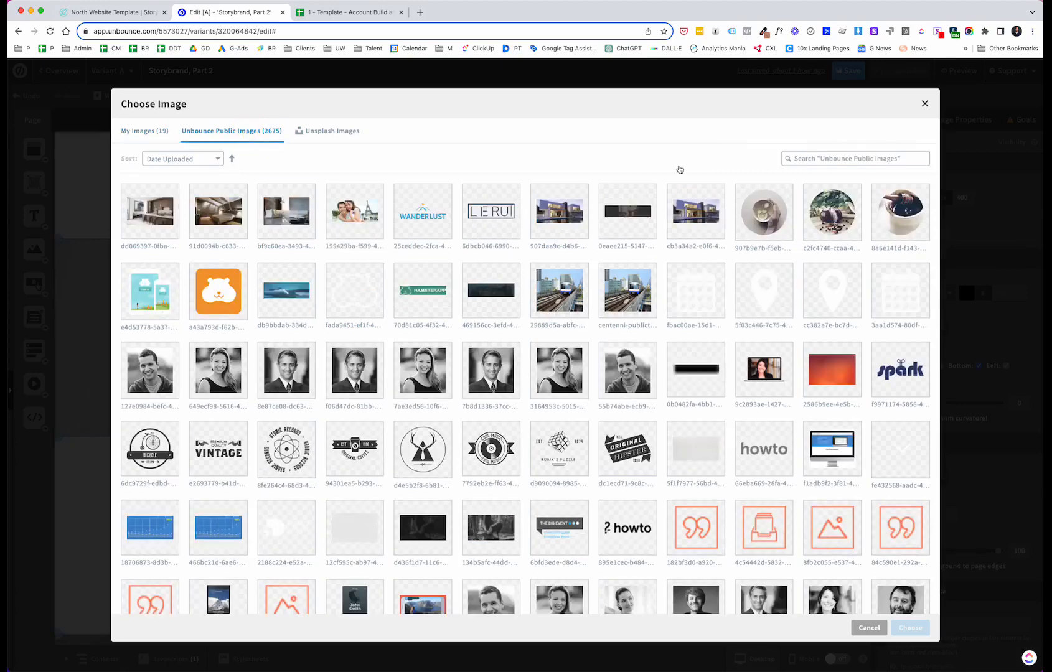
pyautogui.click(800, 159)
pyautogui.write('quote')
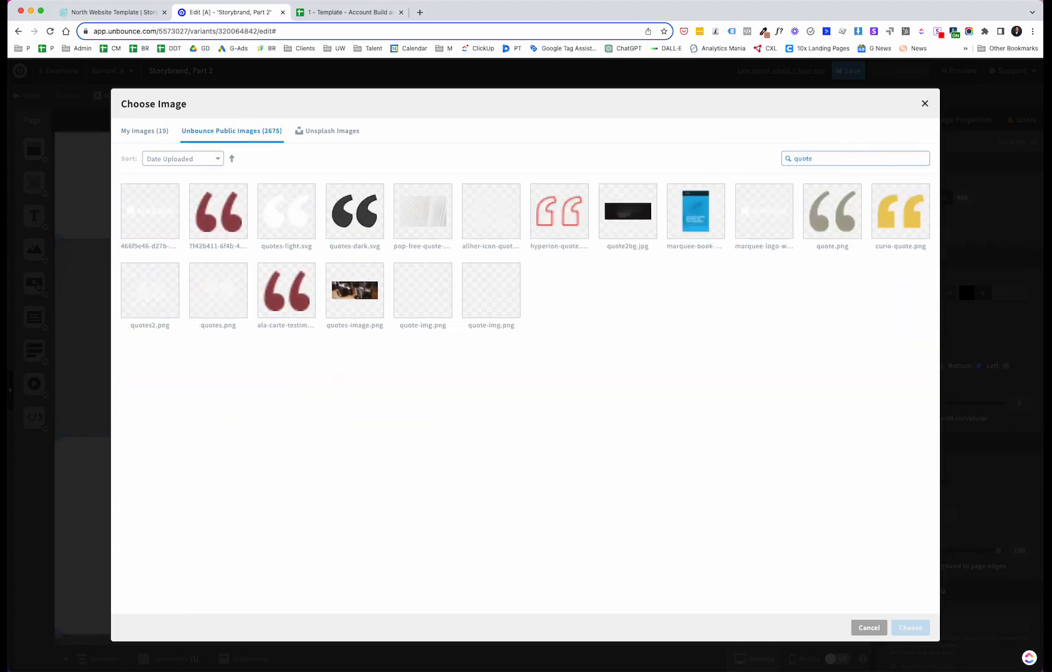
pyautogui.doubleClick(355, 217)
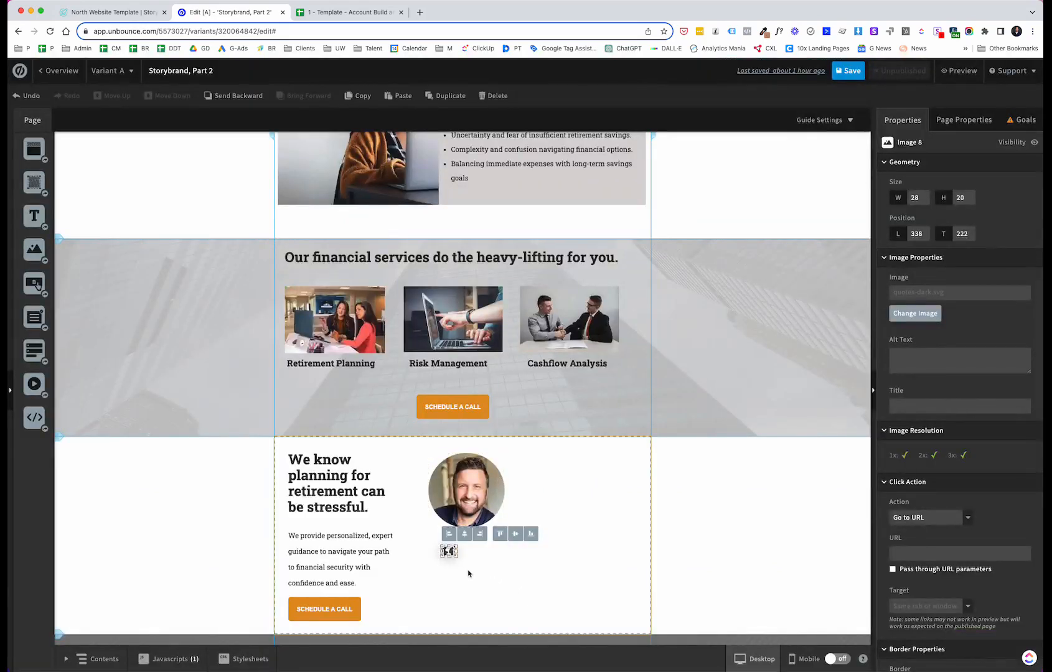
pyautogui.moveTo(456, 557); pyautogui.dragTo(475, 570)
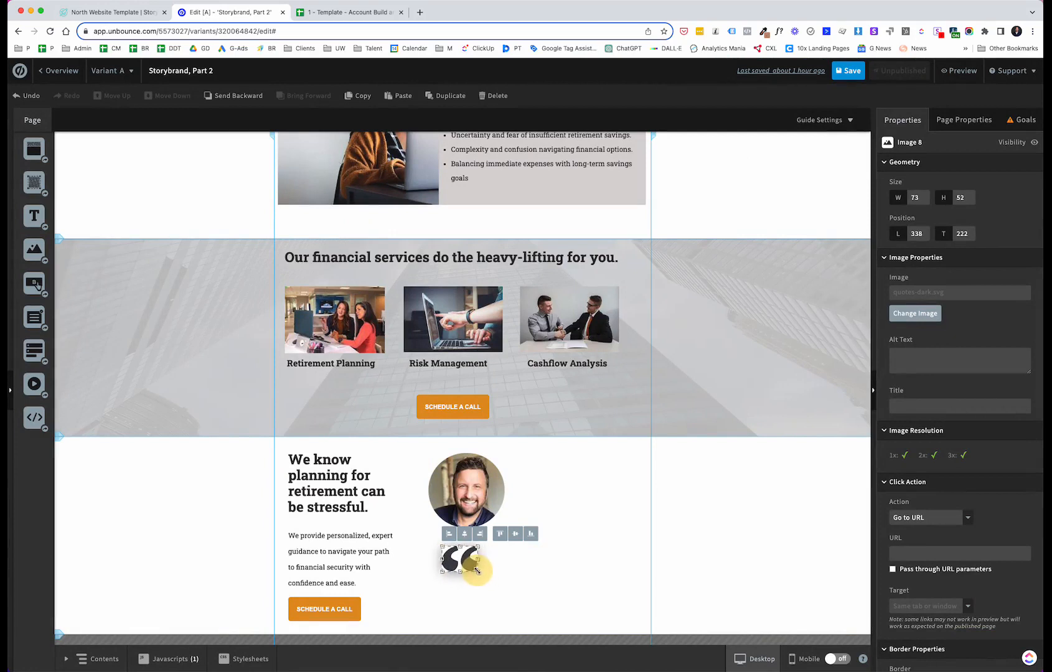
# Step: Shrink the quote icon to about 55 × 40 and centre it under the portrait
pyautogui.click(521, 474)
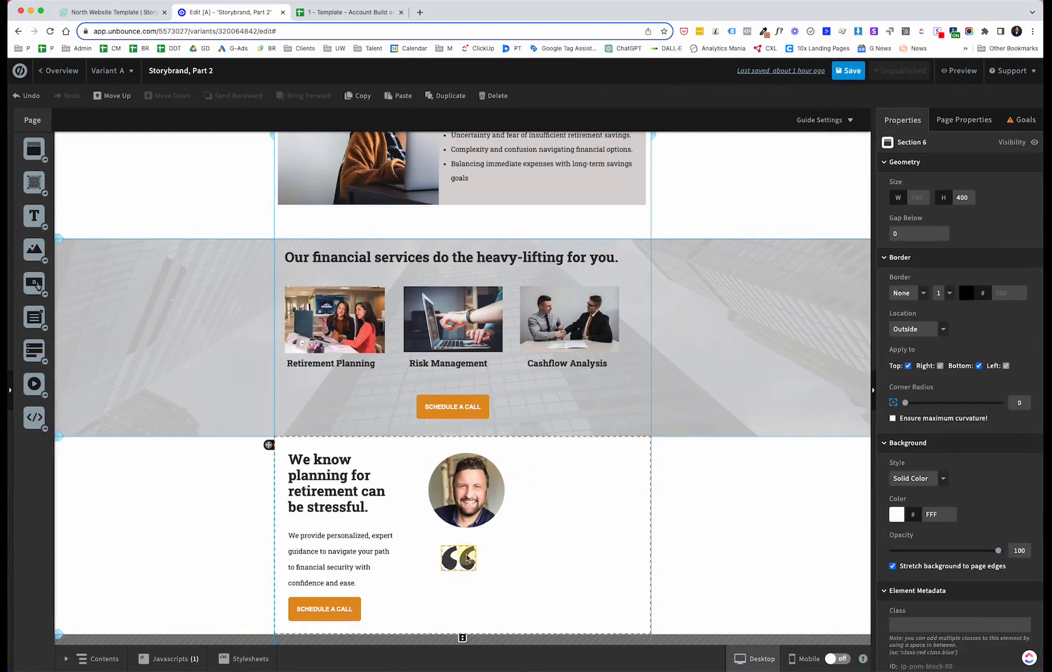
pyautogui.moveTo(461, 562)
pyautogui.mouseDown()
pyautogui.moveTo(483, 545)
pyautogui.moveTo(468, 556)
pyautogui.mouseUp()
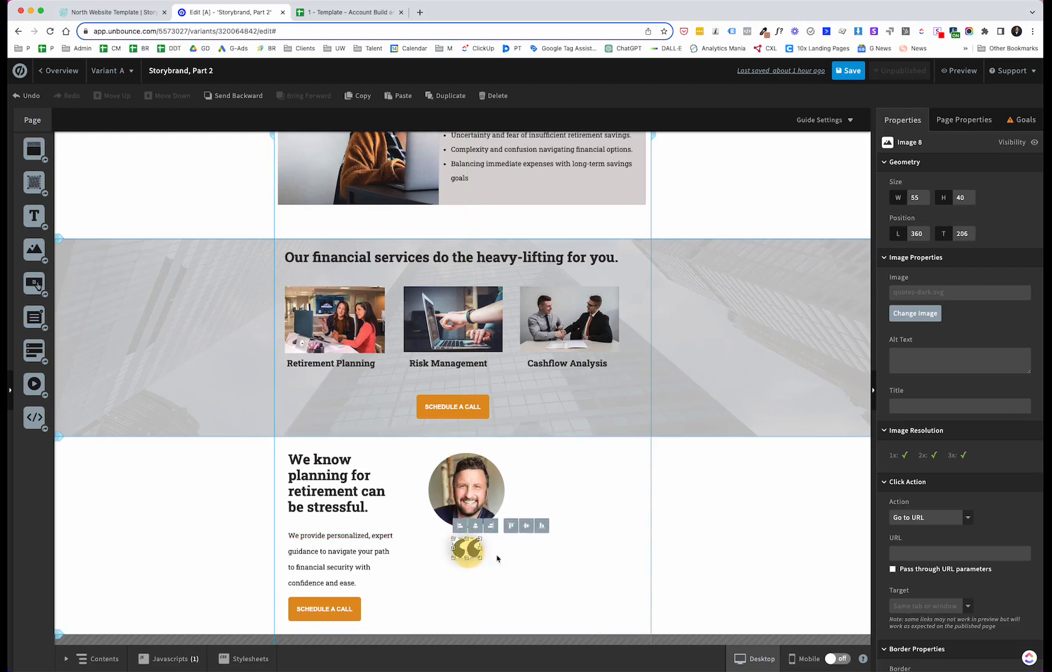
pyautogui.click(606, 571)
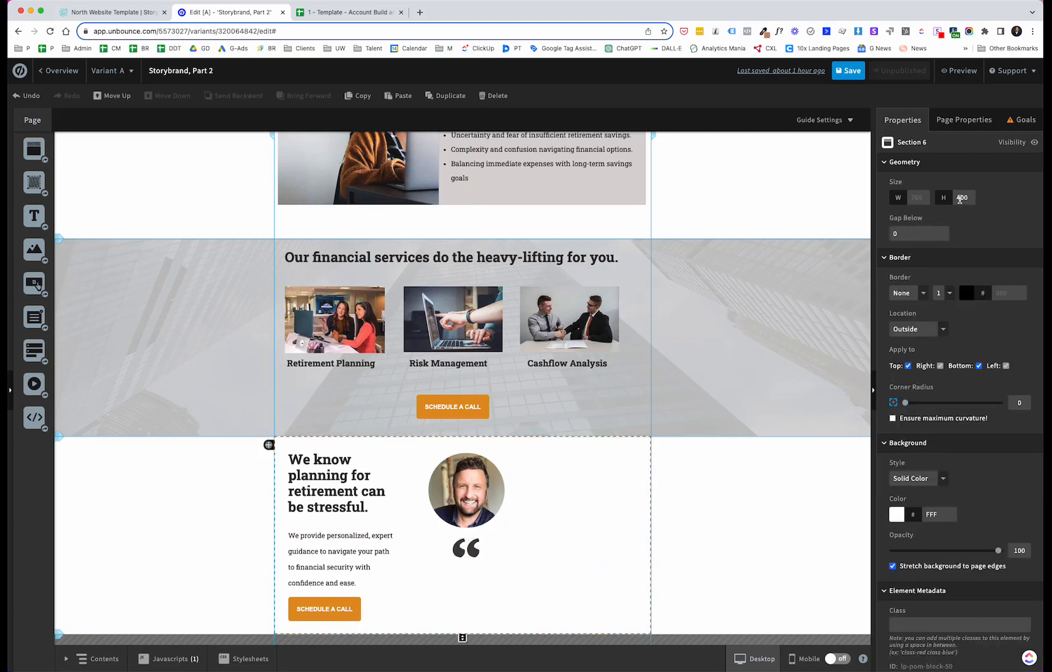
# Step: Set the testimonial section's height to 500
pyautogui.click(959, 198)
pyautogui.press('BackSpace')
pyautogui.write('5')
pyautogui.click(503, 573)
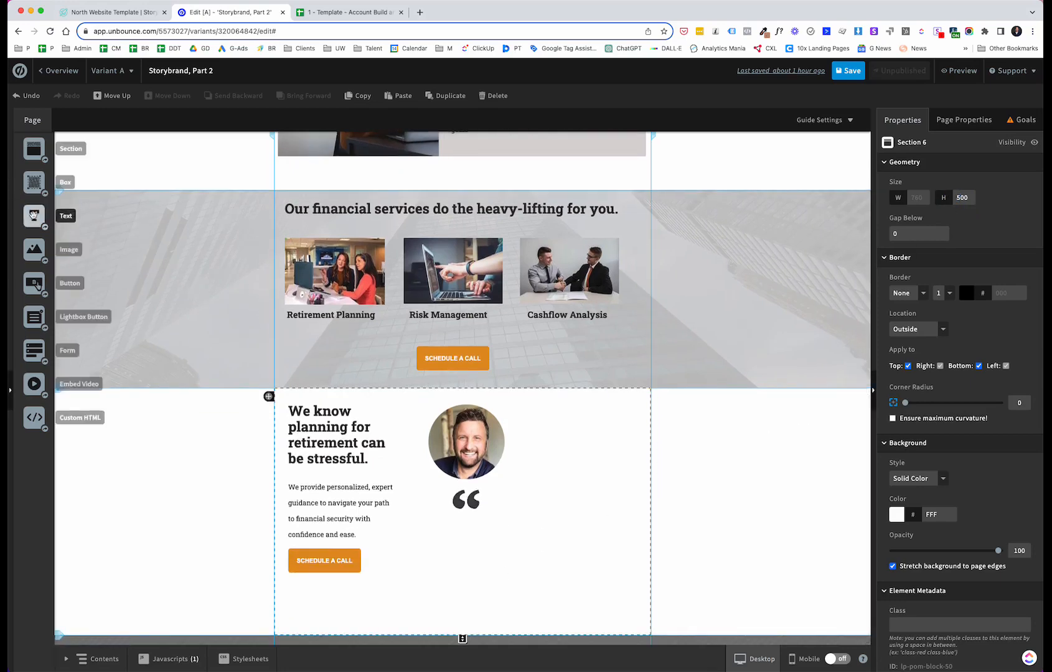
# Step: Add a text box below the quote icon and paste the testimonial text into it
pyautogui.moveTo(35, 215); pyautogui.dragTo(421, 536)
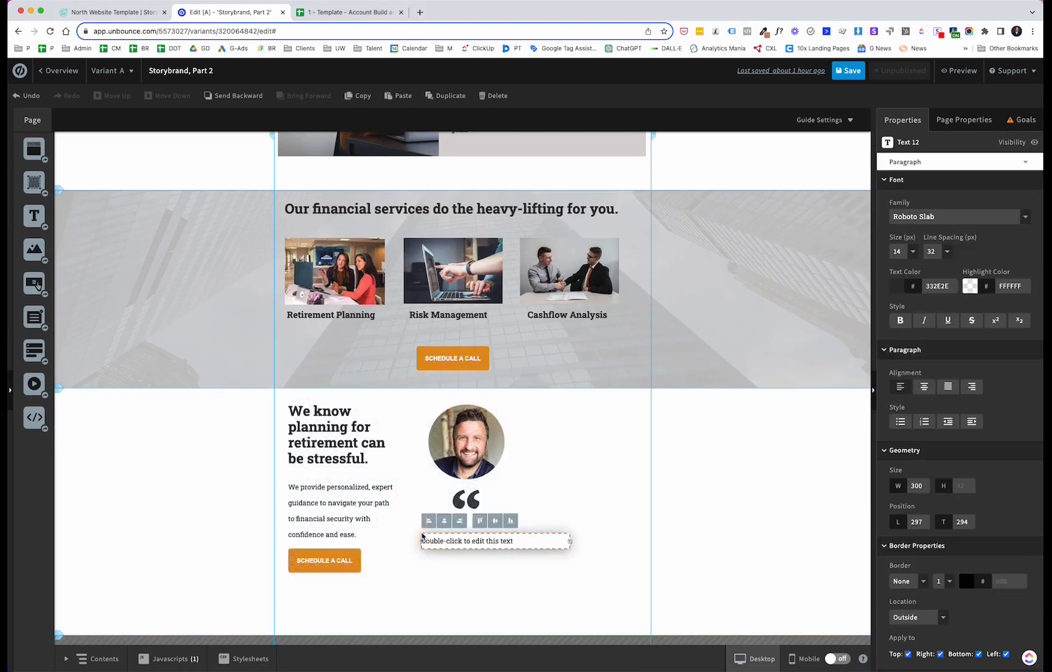
pyautogui.doubleClick(447, 542)
pyautogui.write("Thanks to North, I have achieved peace of mind with a secure, tailored retirement strategy.  I'm so glad I signed up.")
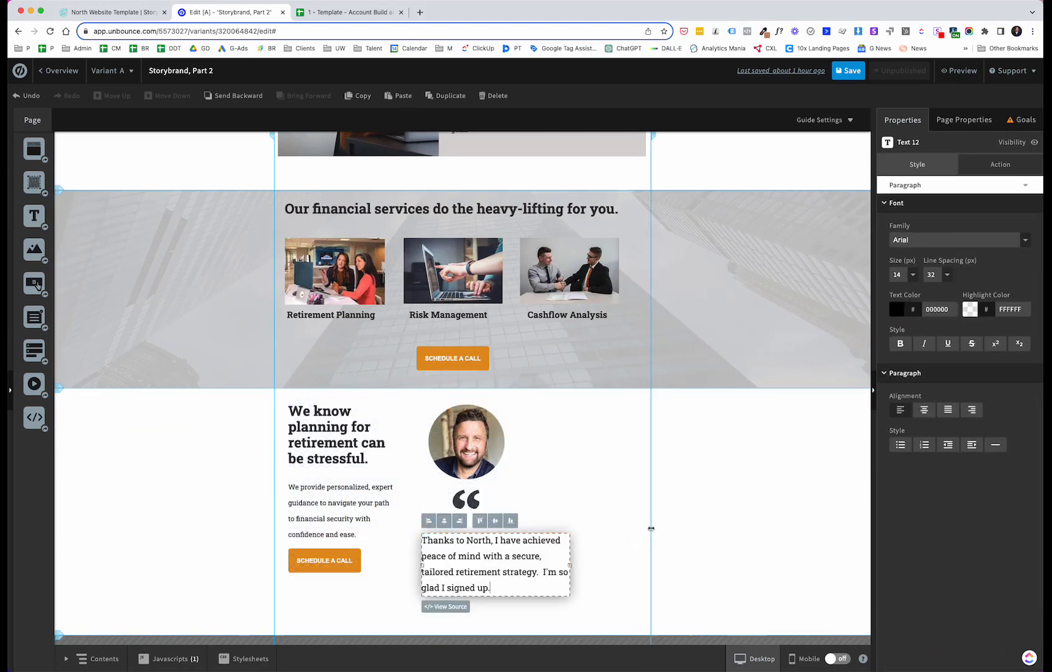
# Step: Narrow the testimonial text box to about 206 px wide and arrange the testimonials in two columns beside the heading
pyautogui.click(619, 517)
pyautogui.click(568, 563)
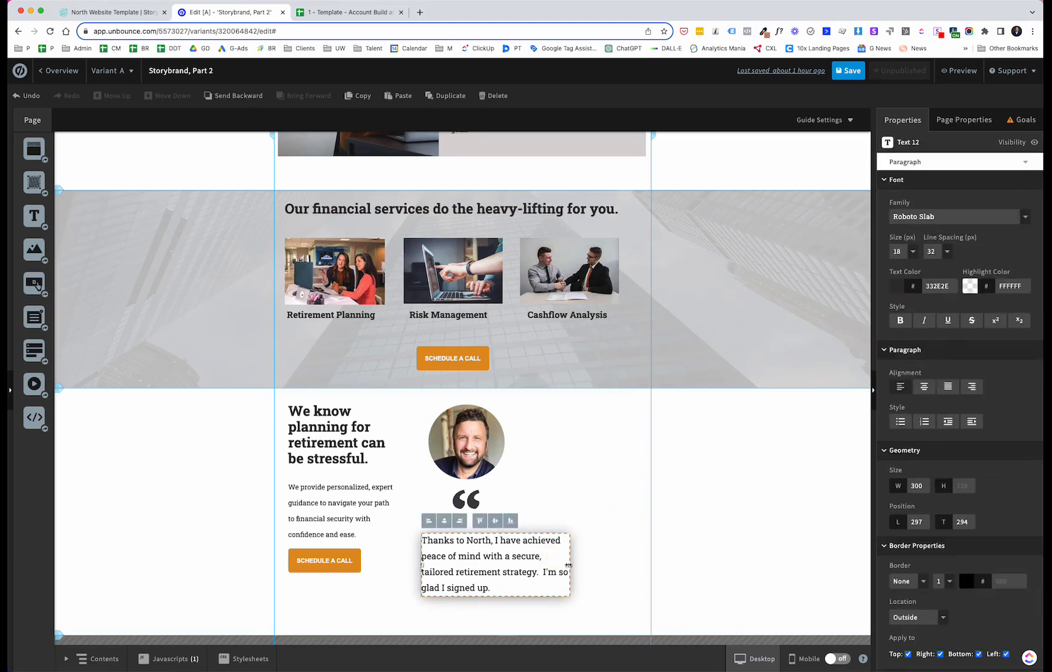
pyautogui.moveTo(568, 565); pyautogui.dragTo(523, 566)
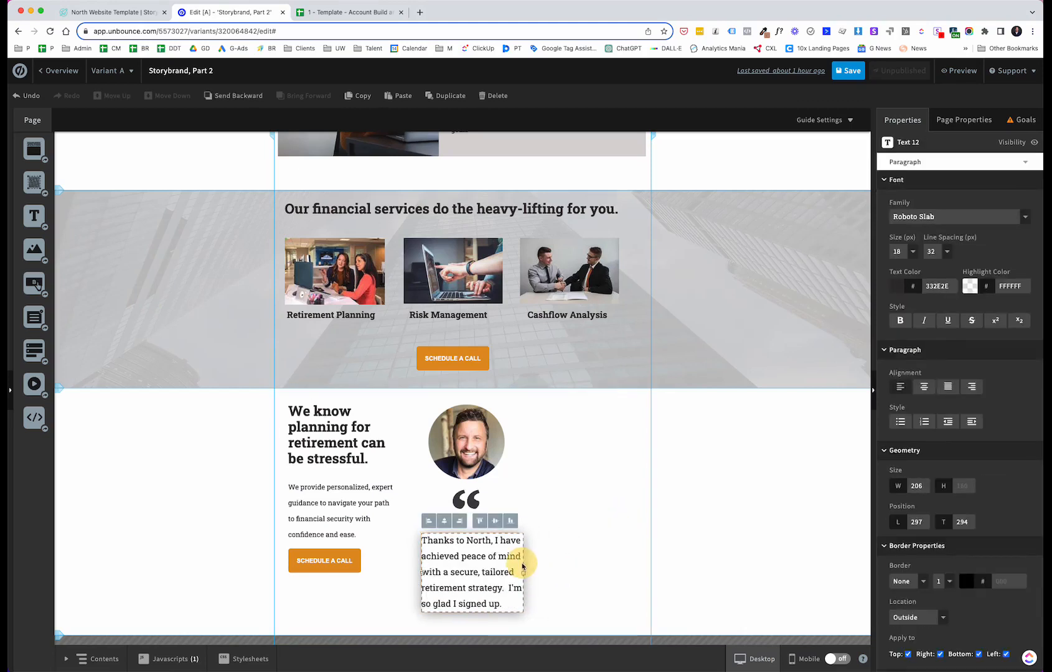
pyautogui.click(547, 522)
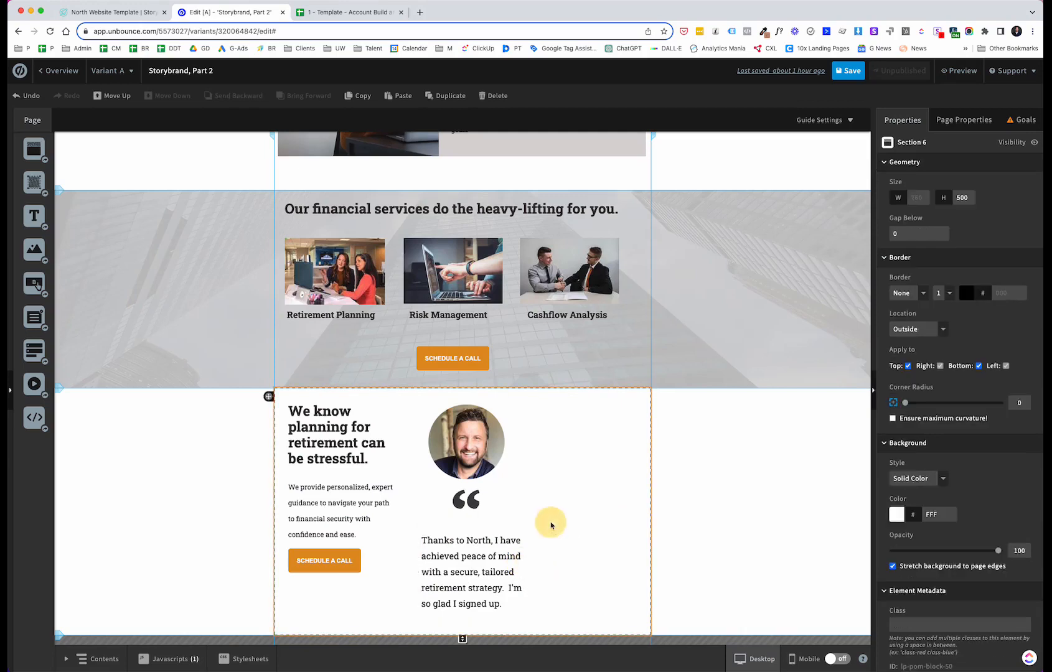
pyautogui.moveTo(487, 542); pyautogui.dragTo(482, 530)
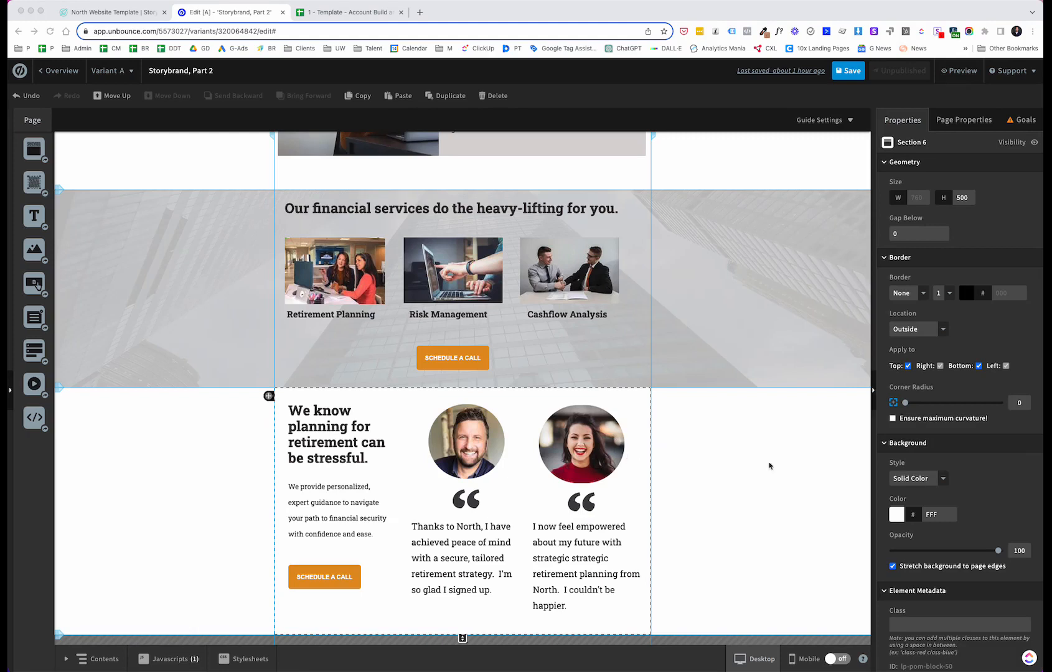
# Step: Scroll through the edited page to review the sections built so far
pyautogui.scroll(-1, 947, 554)
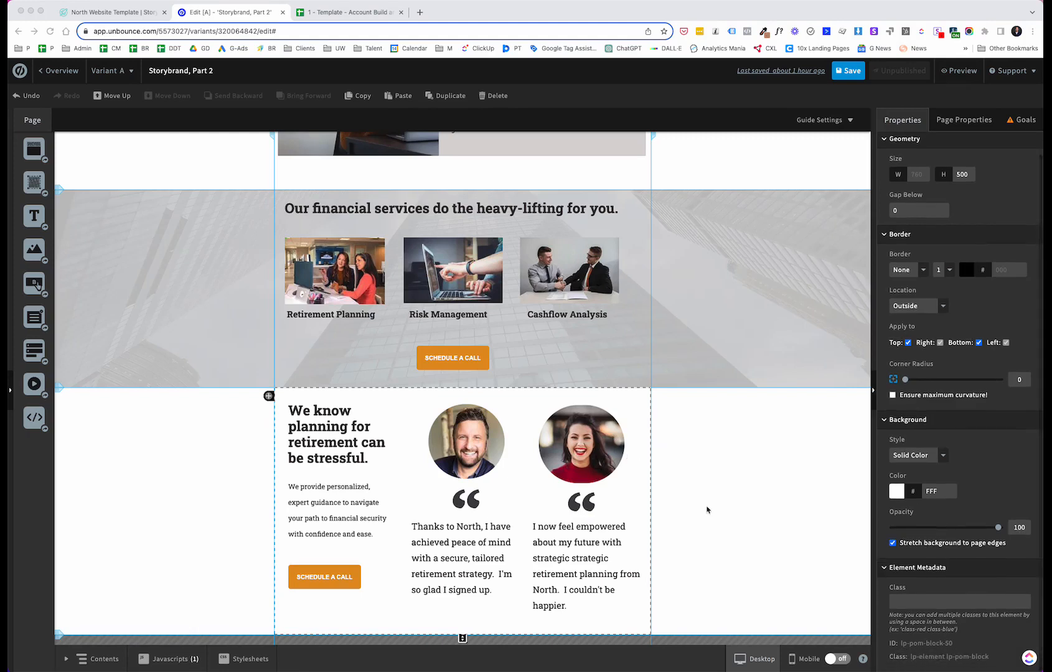
pyautogui.click(641, 479)
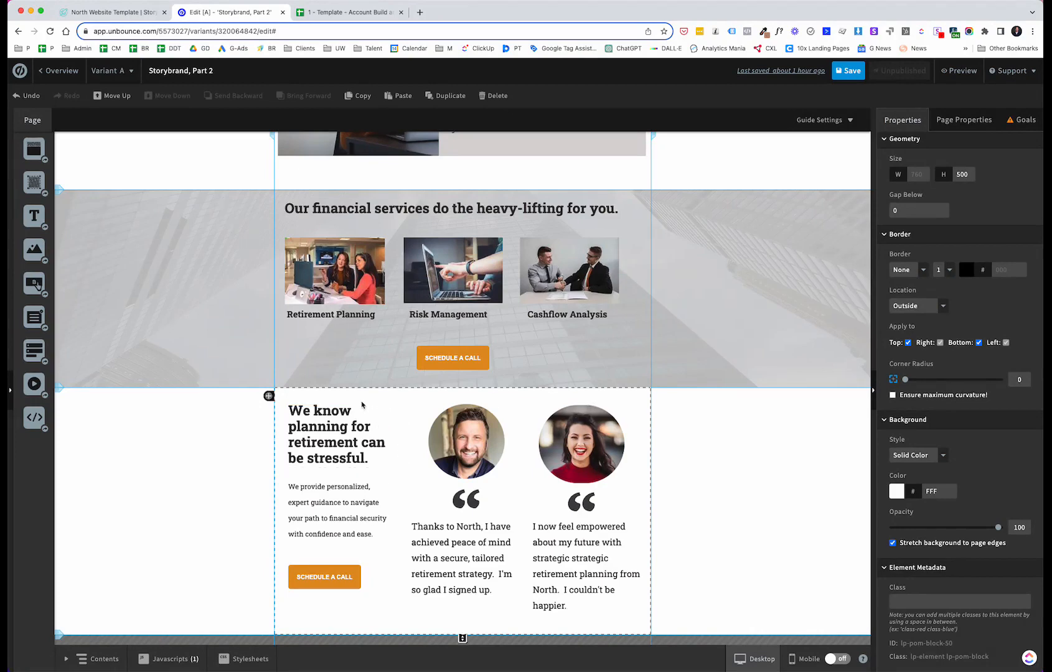
pyautogui.scroll(2, 310, 469)
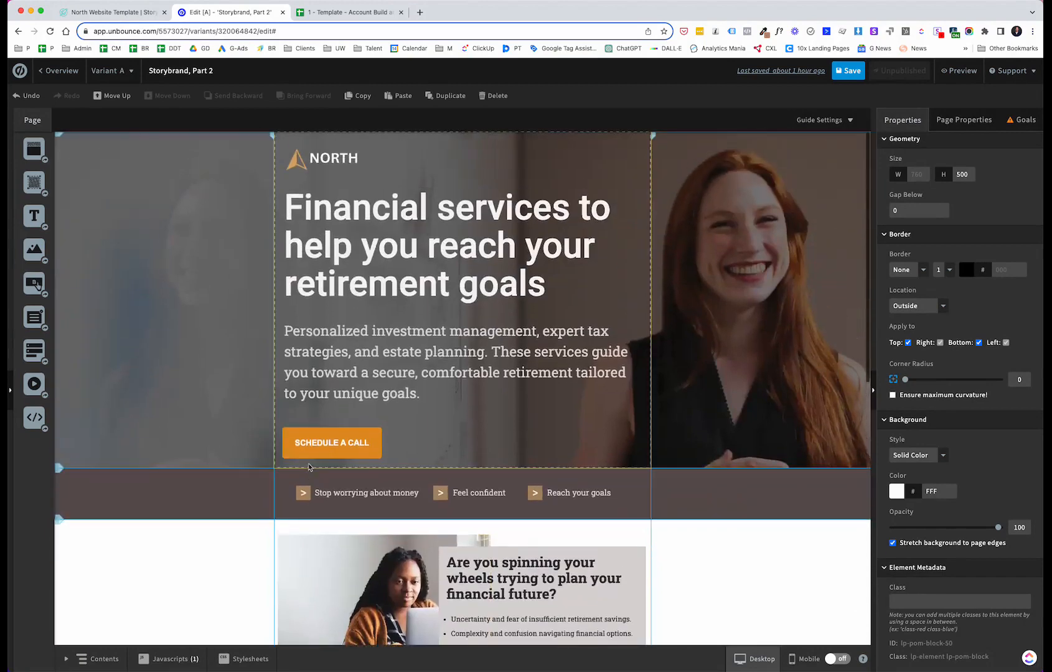
pyautogui.scroll(-5, 302, 491)
pyautogui.scroll(5, 349, 460)
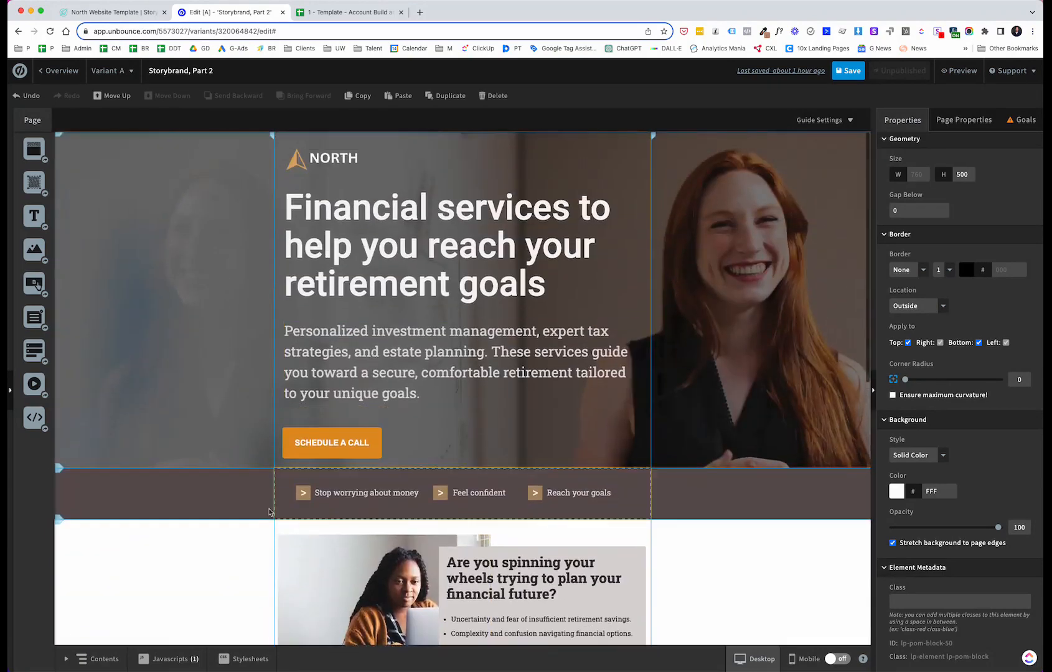
pyautogui.scroll(-4, 314, 520)
pyautogui.scroll(-4, 313, 528)
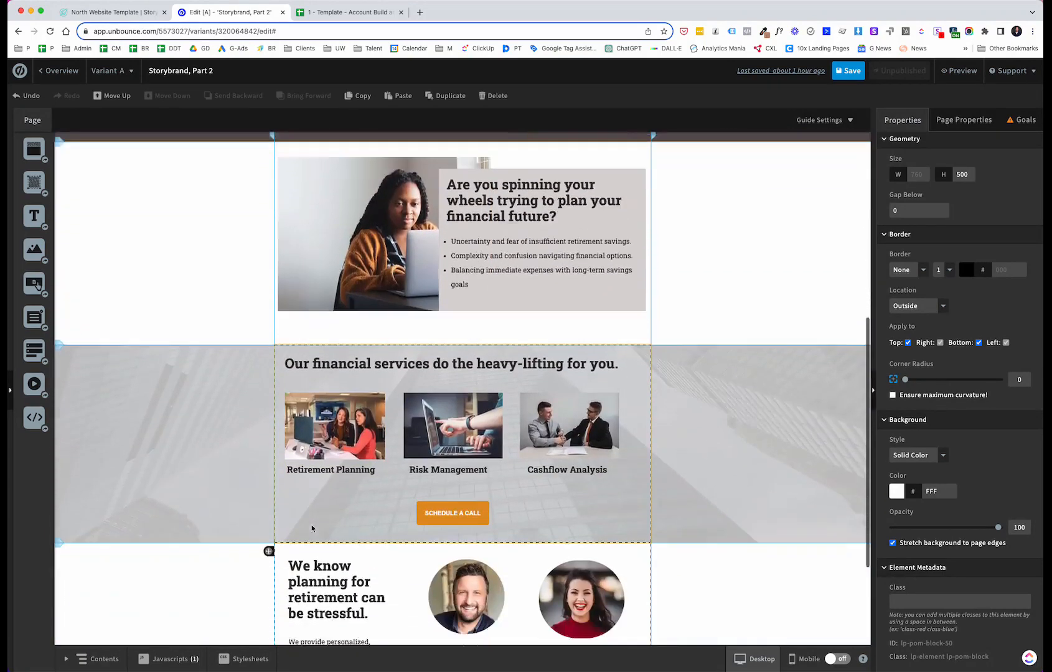
# Step: Switch to the North template tab and scroll through its lower sections for reference
pyautogui.click(137, 12)
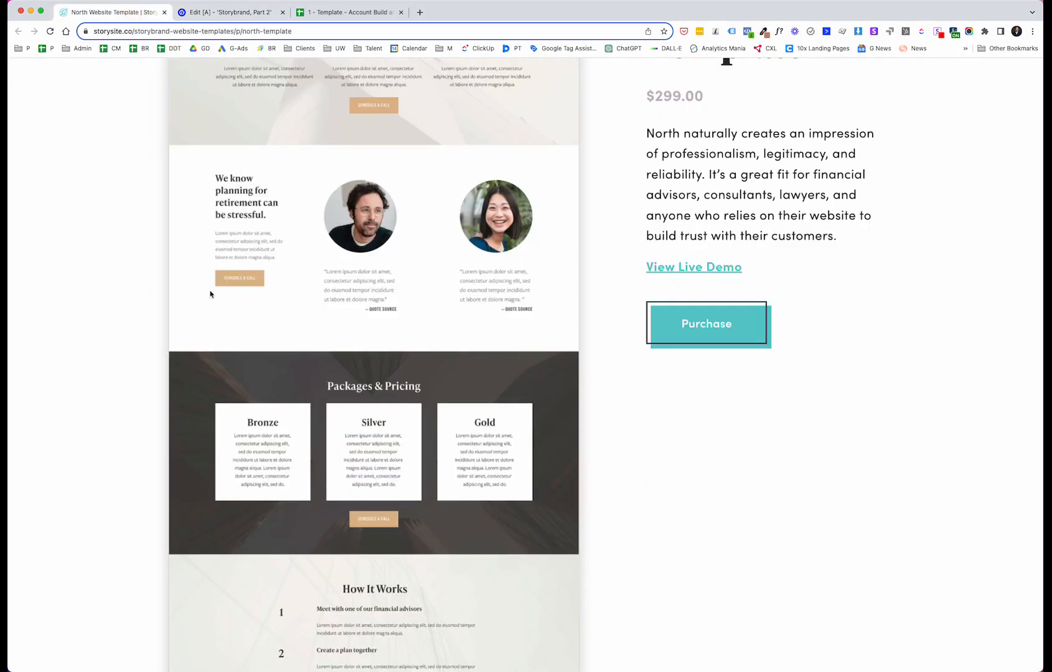
pyautogui.scroll(-2, 209, 293)
pyautogui.scroll(-2, 344, 305)
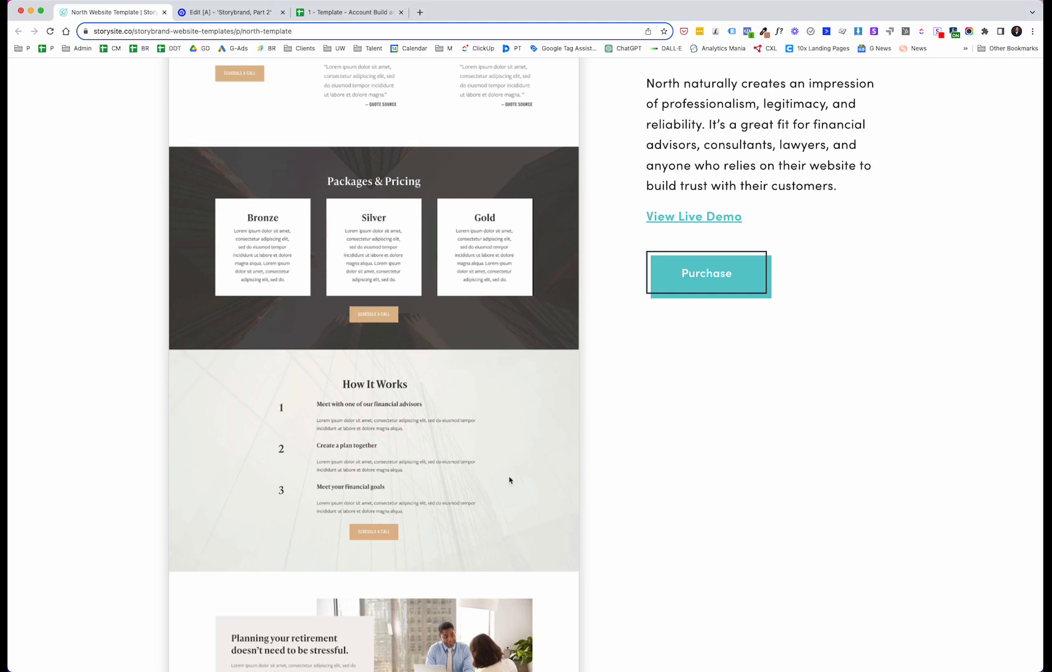
pyautogui.scroll(-3, 448, 516)
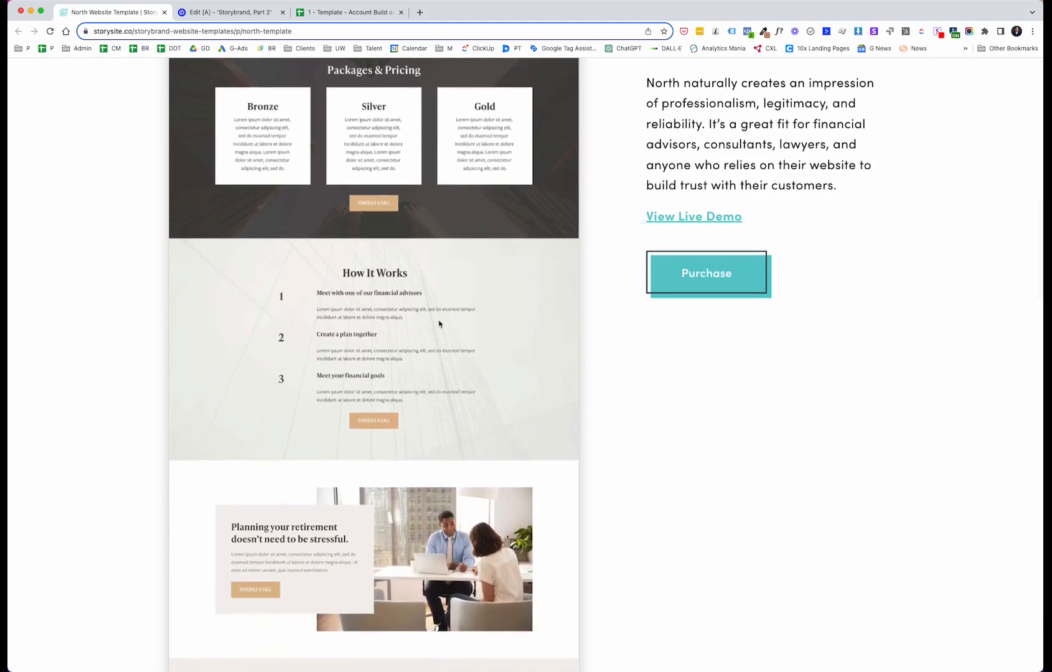
pyautogui.scroll(-1, 439, 324)
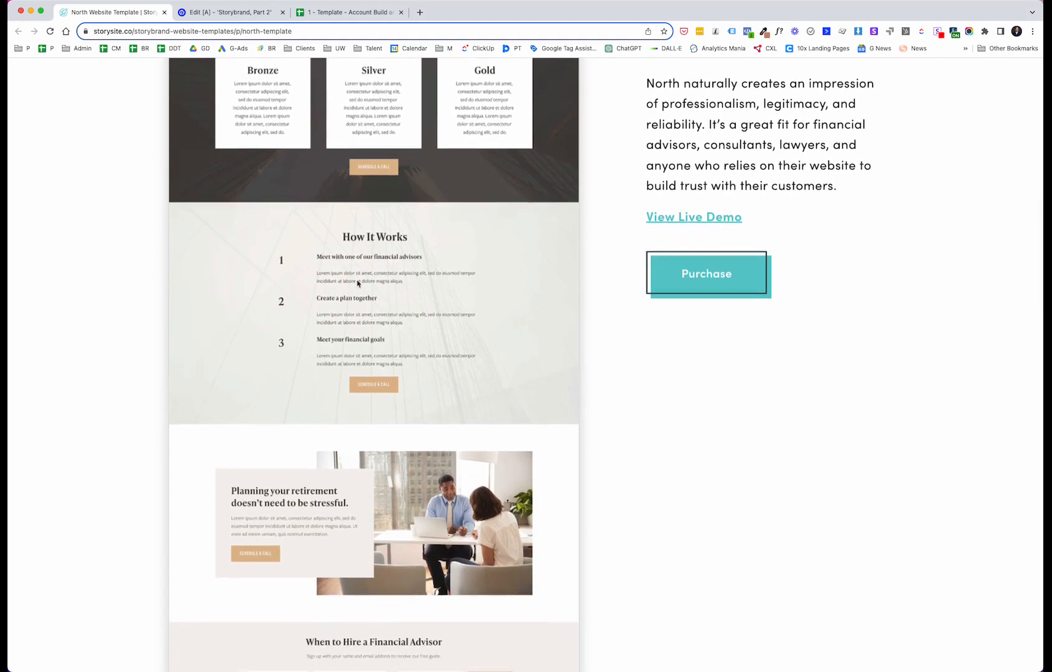
pyautogui.scroll(-1, 364, 284)
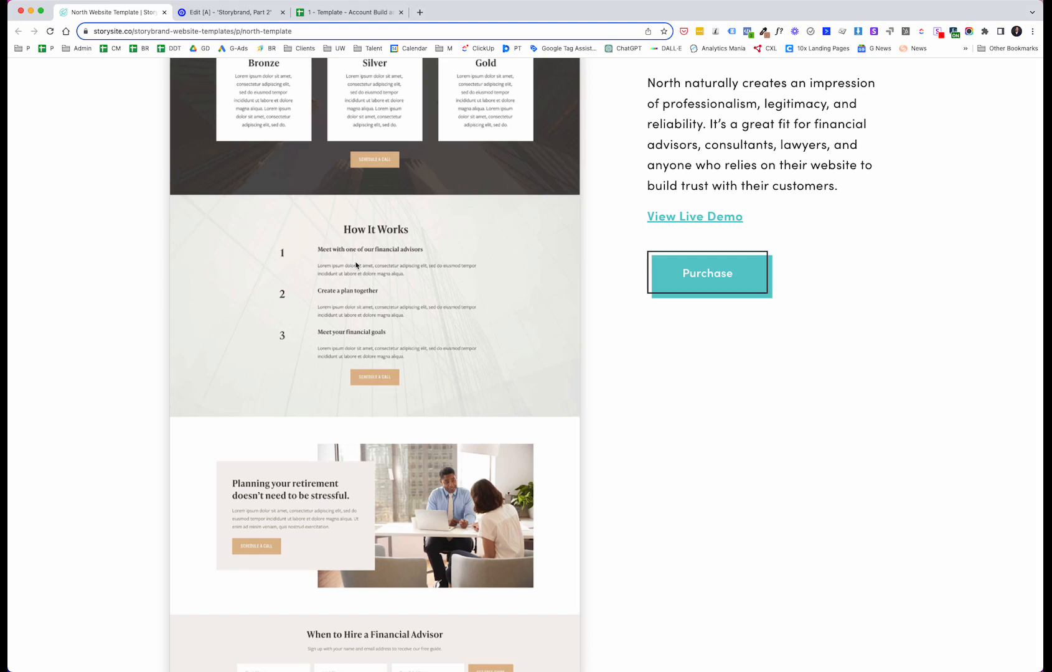
pyautogui.scroll(-4, 393, 269)
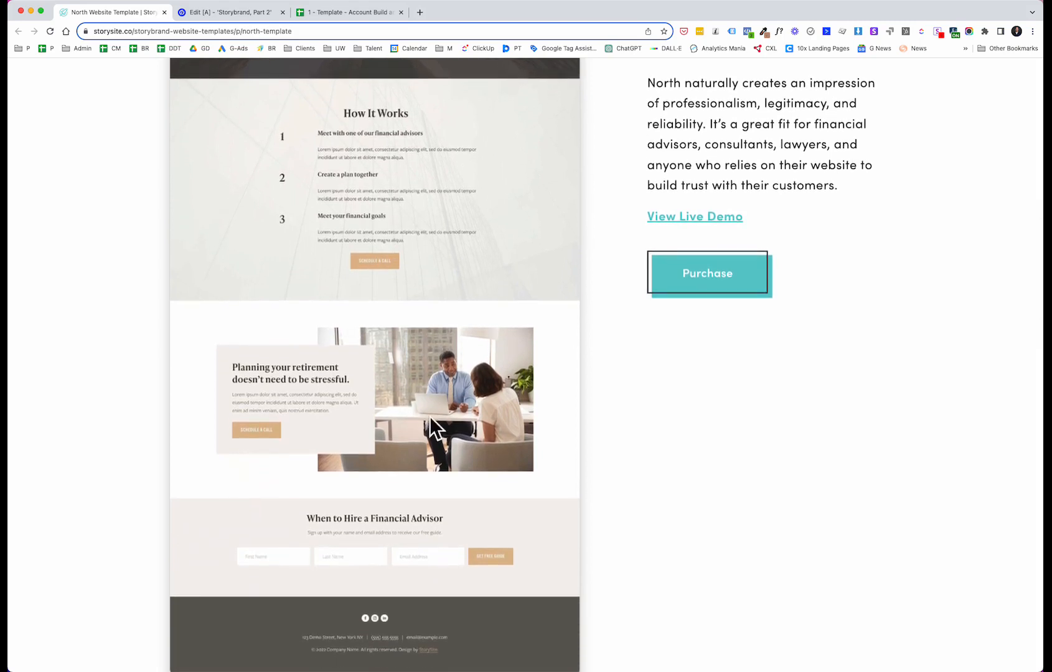
pyautogui.scroll(-2, 436, 392)
pyautogui.scroll(3, 458, 413)
pyautogui.scroll(4, 457, 413)
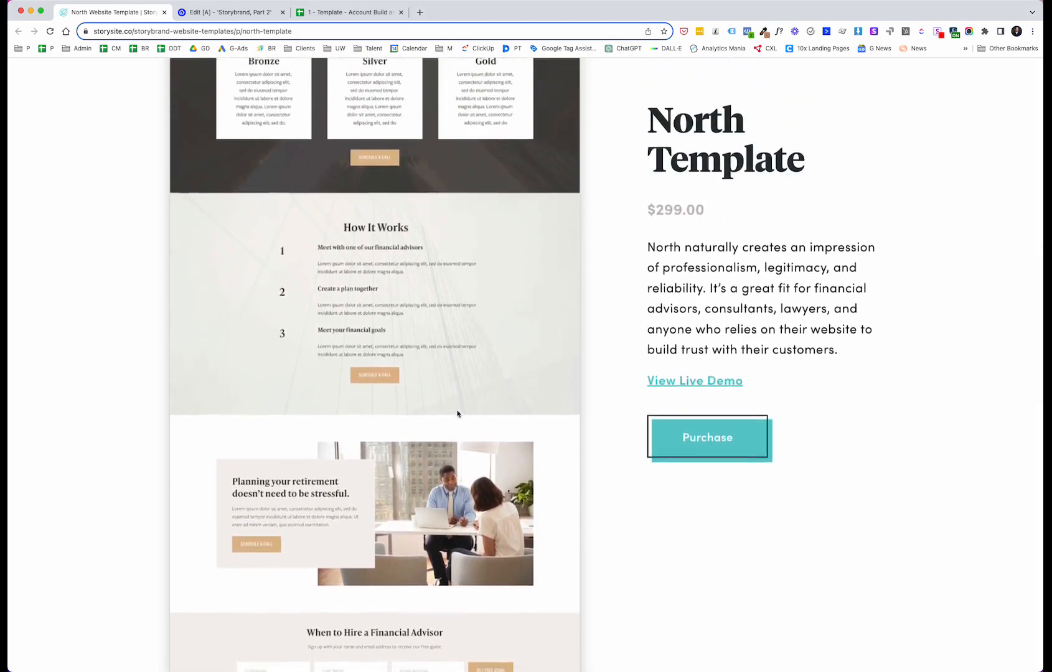
# Step: Return to the editor, add a new section at the bottom of the page and set its height to 500
pyautogui.click(182, 17)
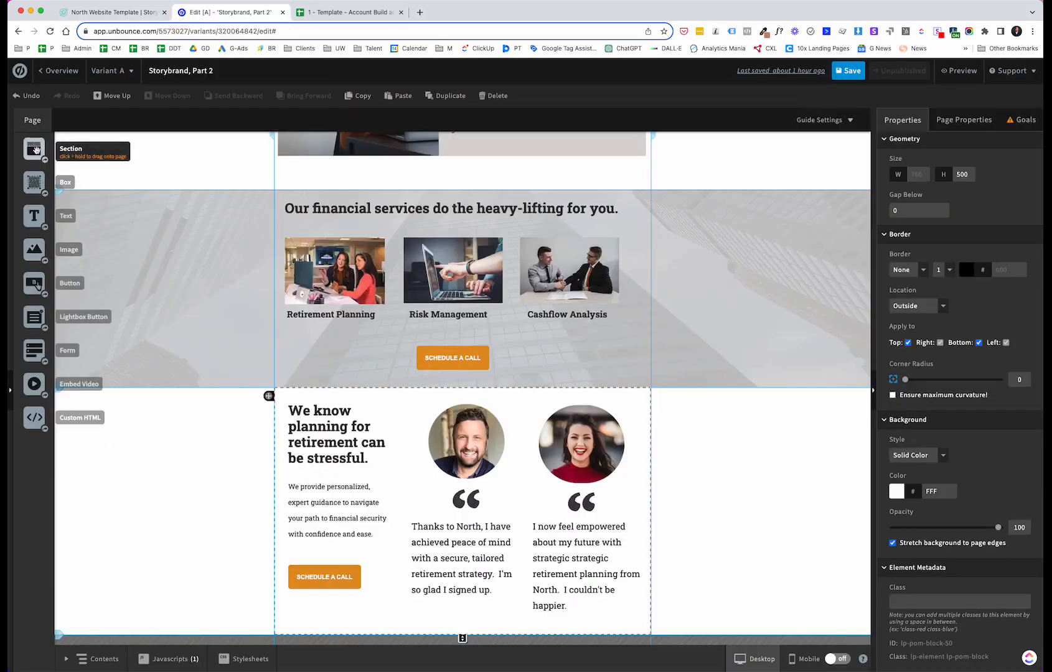
pyautogui.moveTo(36, 149); pyautogui.dragTo(224, 635)
pyautogui.scroll(-3, 252, 610)
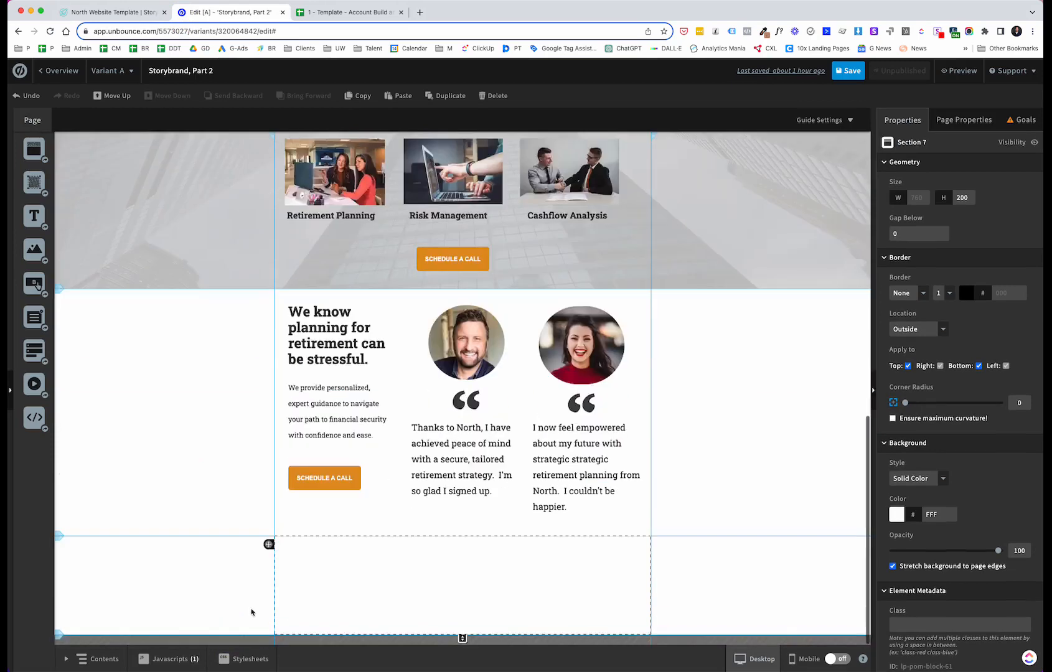
pyautogui.click(529, 626)
pyautogui.click(552, 603)
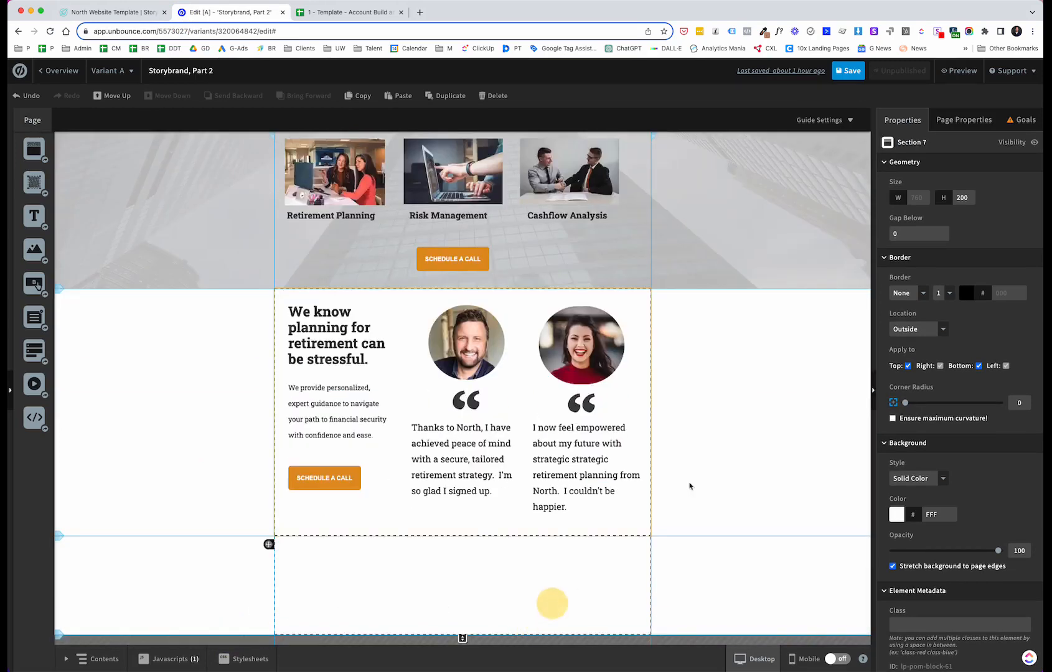
pyautogui.doubleClick(967, 195)
pyautogui.write('50')
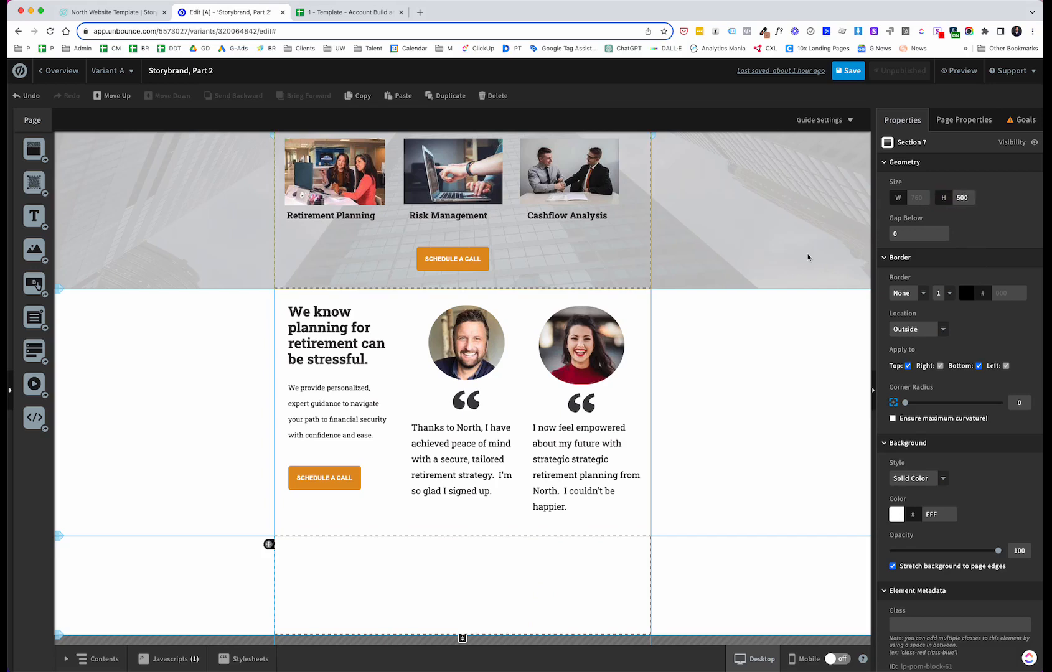
pyautogui.click(702, 568)
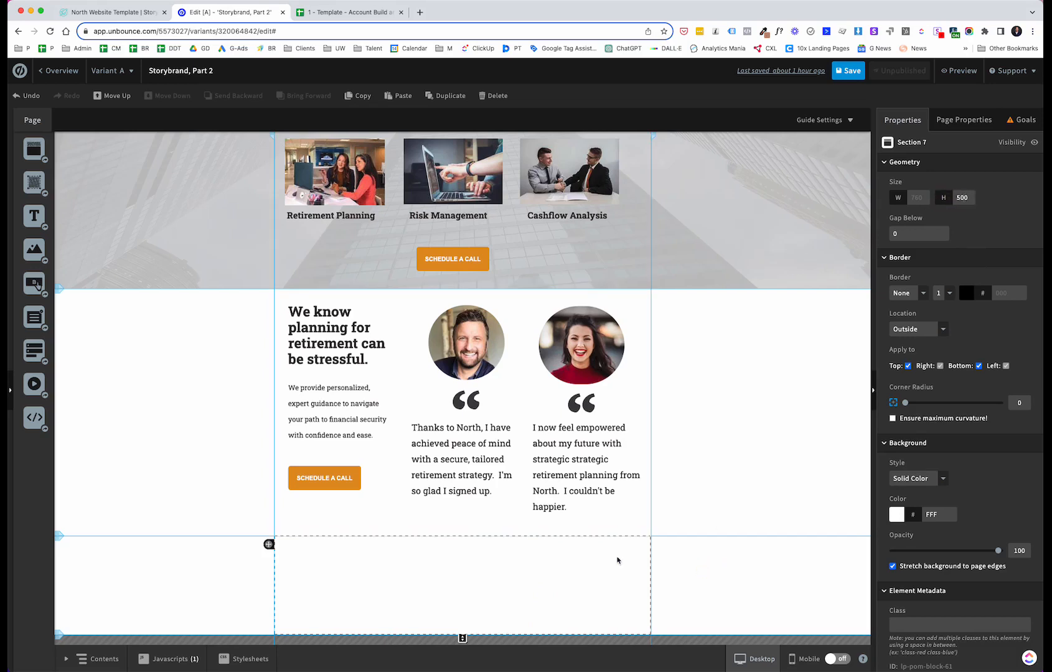
pyautogui.click(239, 571)
pyautogui.click(317, 573)
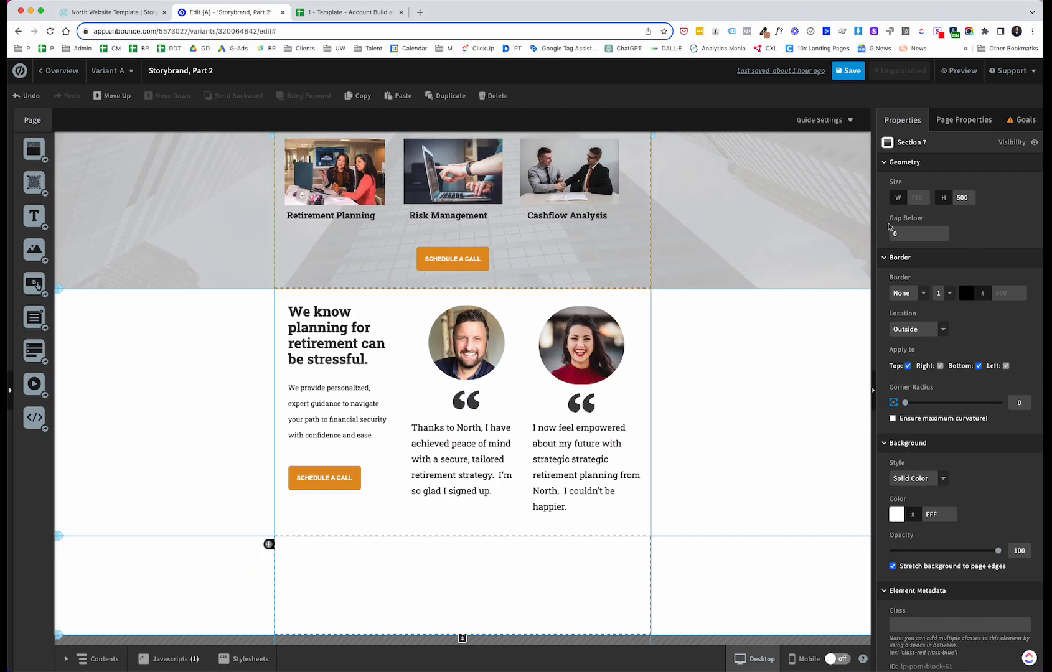
pyautogui.click(969, 198)
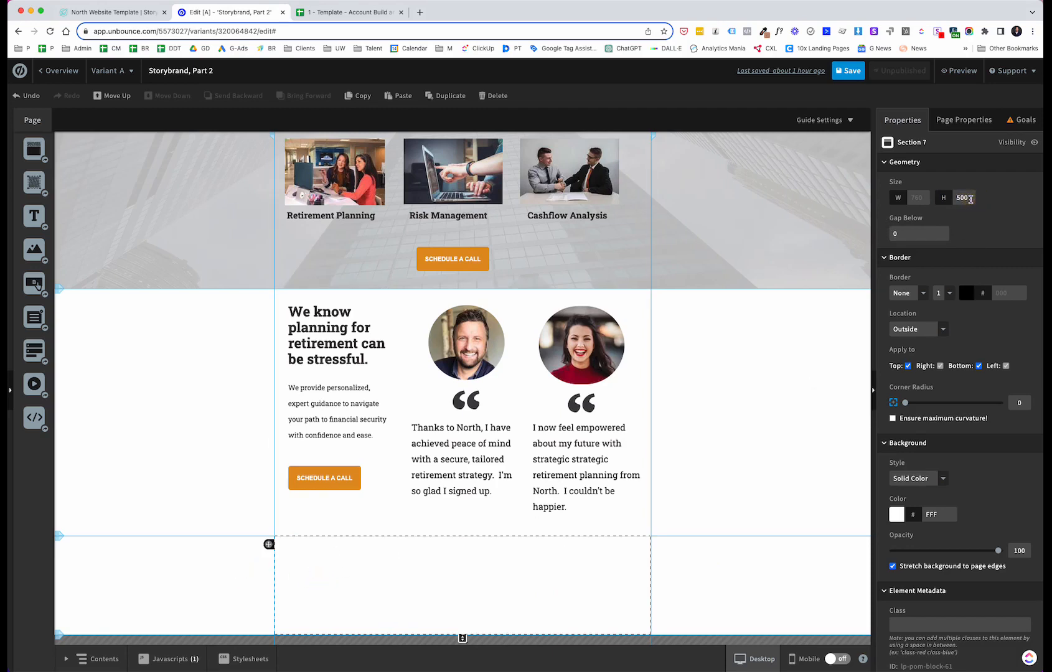
pyautogui.scroll(-3, 323, 620)
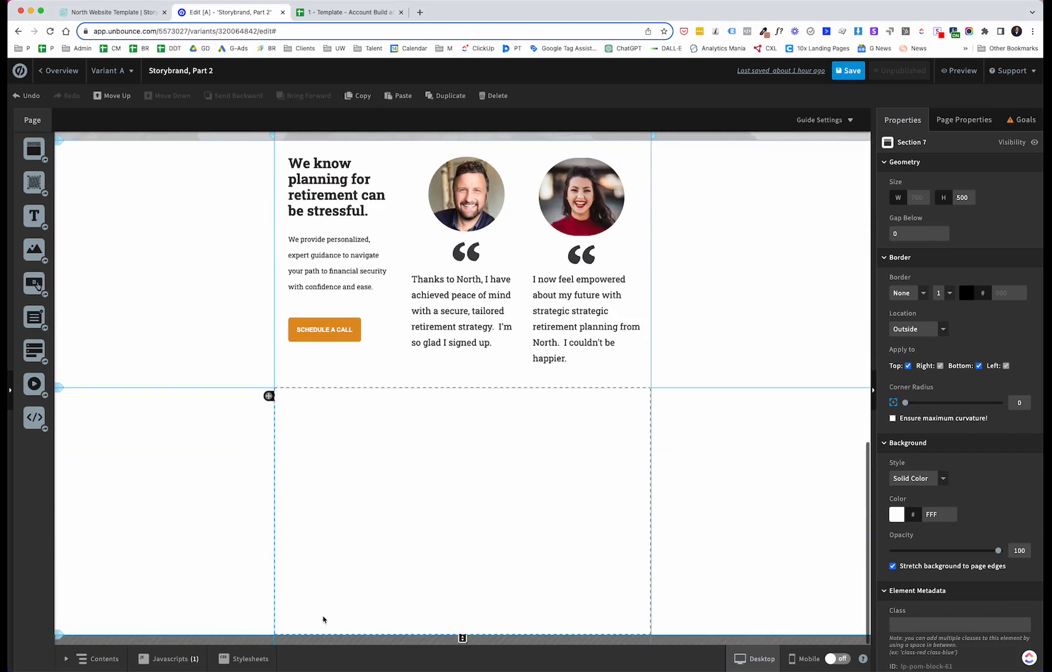
# Step: Set the new section's background to the blue glass-building photo from My Images
pyautogui.click(201, 507)
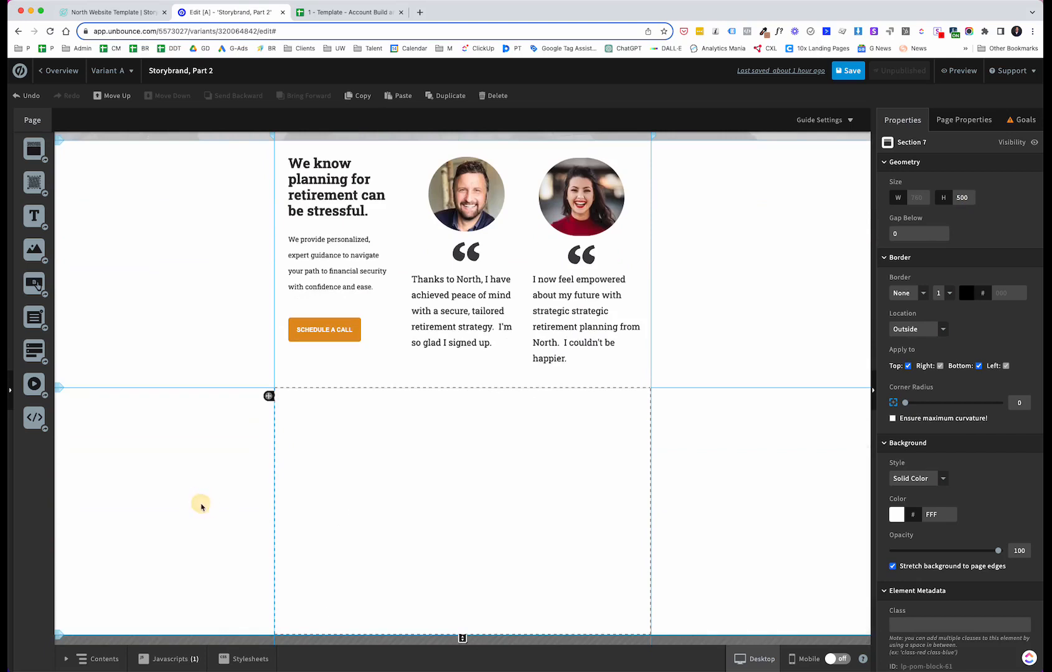
pyautogui.click(941, 479)
pyautogui.click(934, 493)
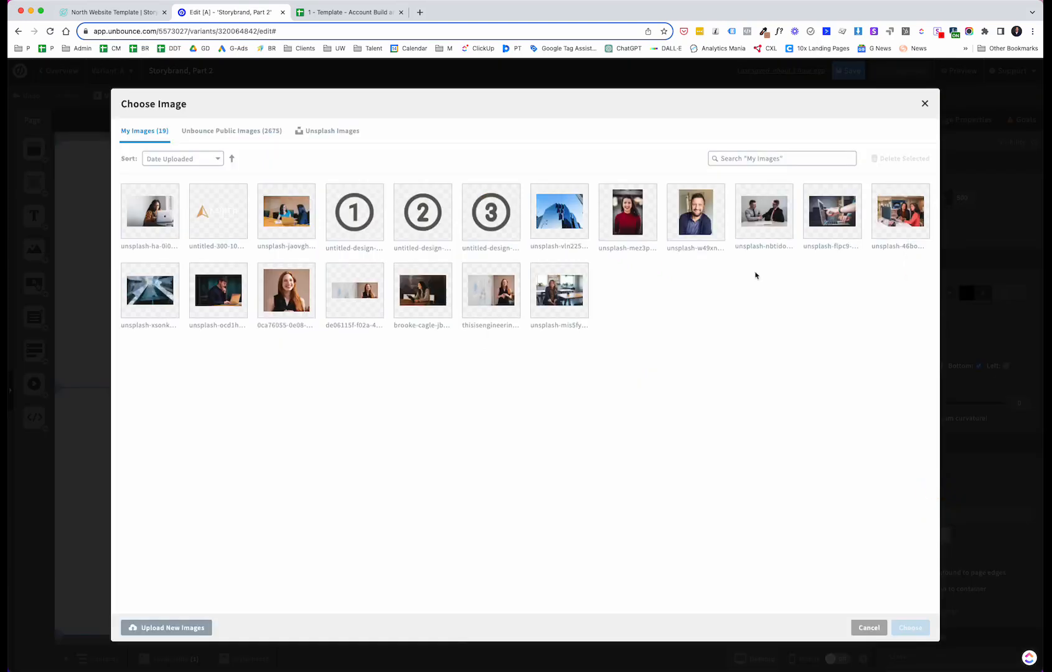
pyautogui.click(544, 223)
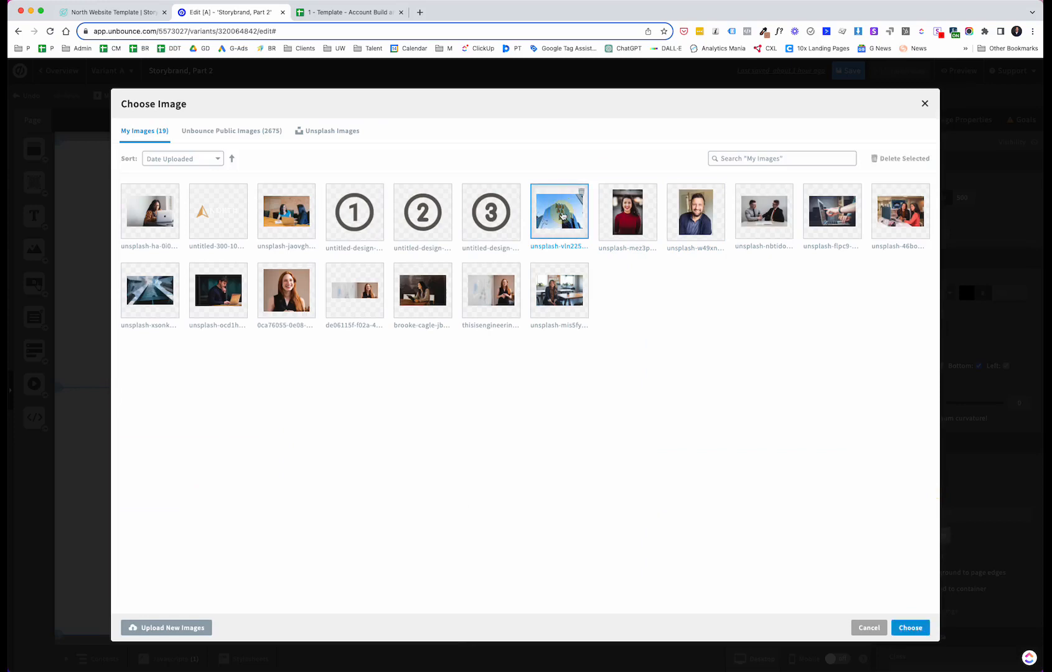
pyautogui.click(909, 628)
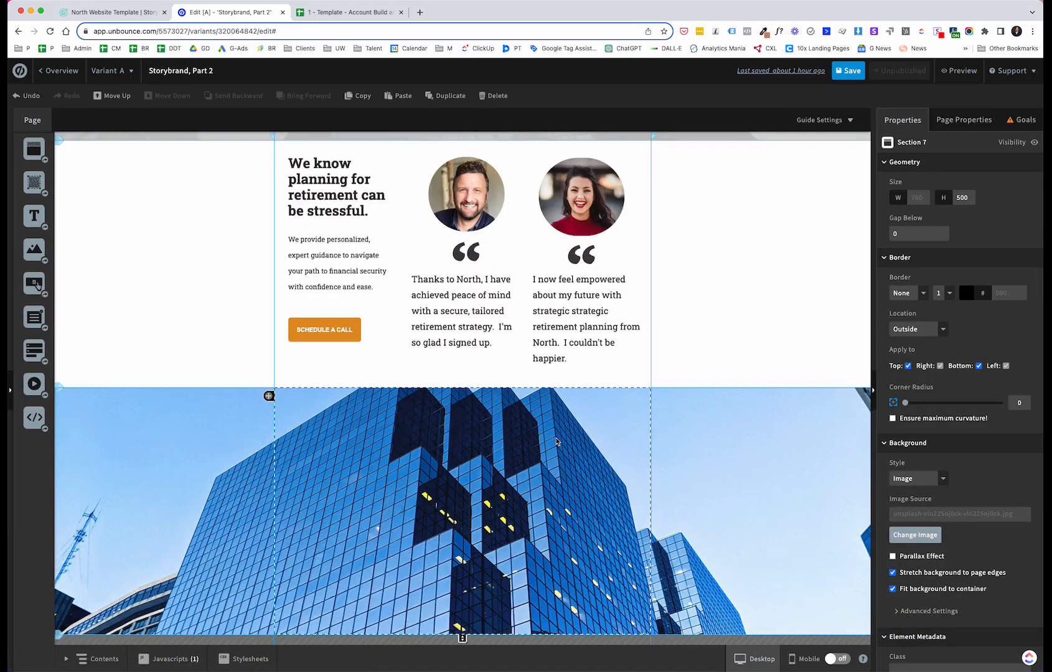
# Step: Add a D4D4D4 colour overlay at 93% opacity to the section's background image
pyautogui.scroll(-2, 929, 467)
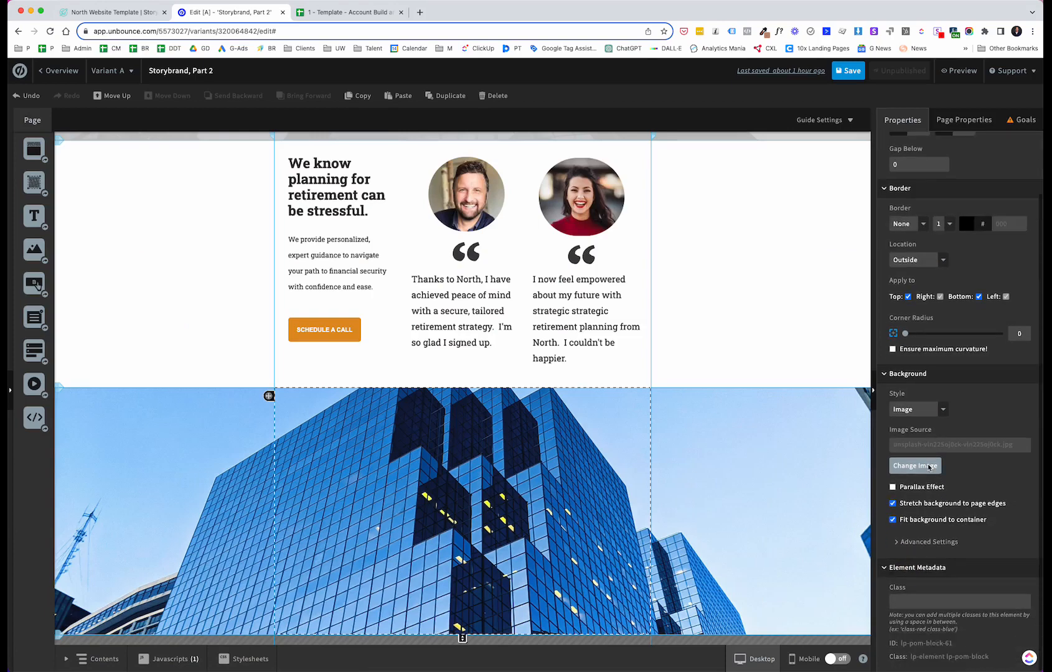
pyautogui.click(899, 541)
pyautogui.scroll(-3, 958, 532)
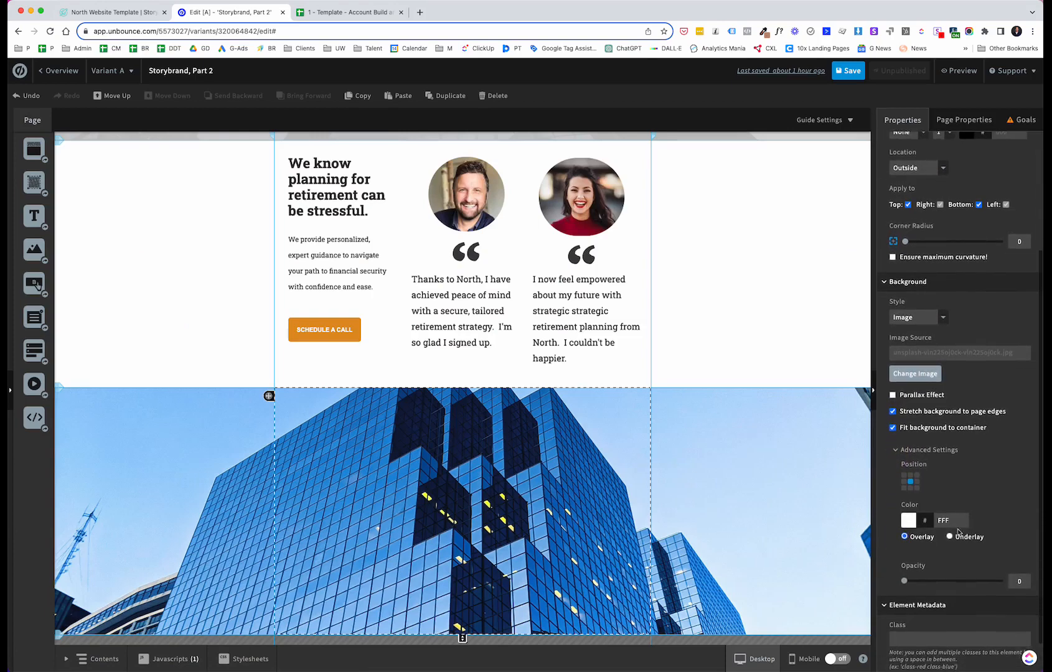
pyautogui.click(913, 521)
pyautogui.click(433, 322)
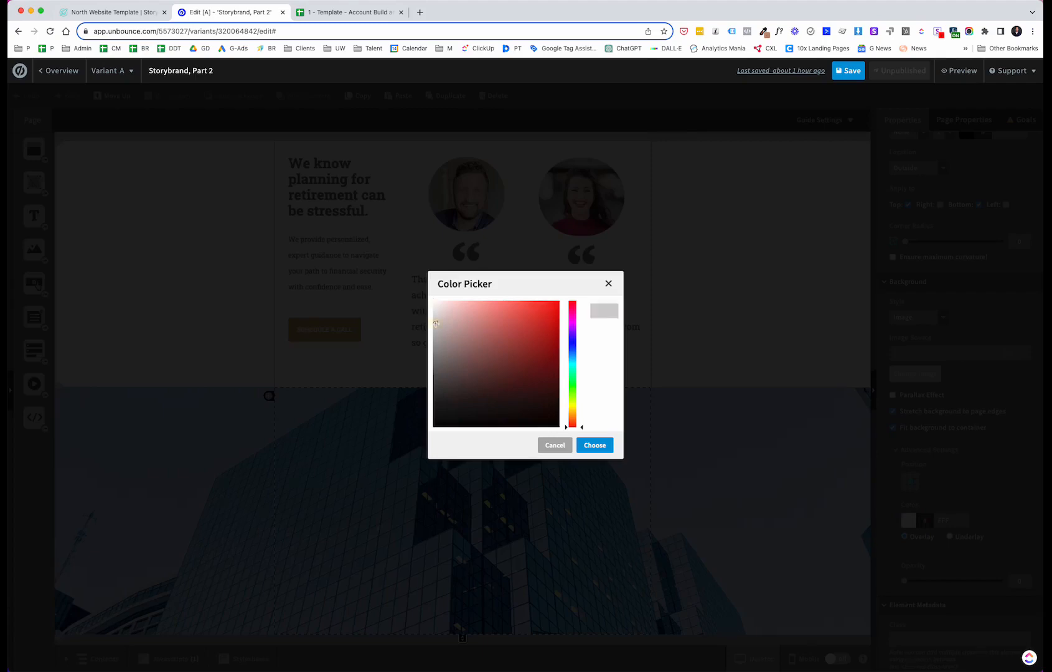
pyautogui.click(594, 445)
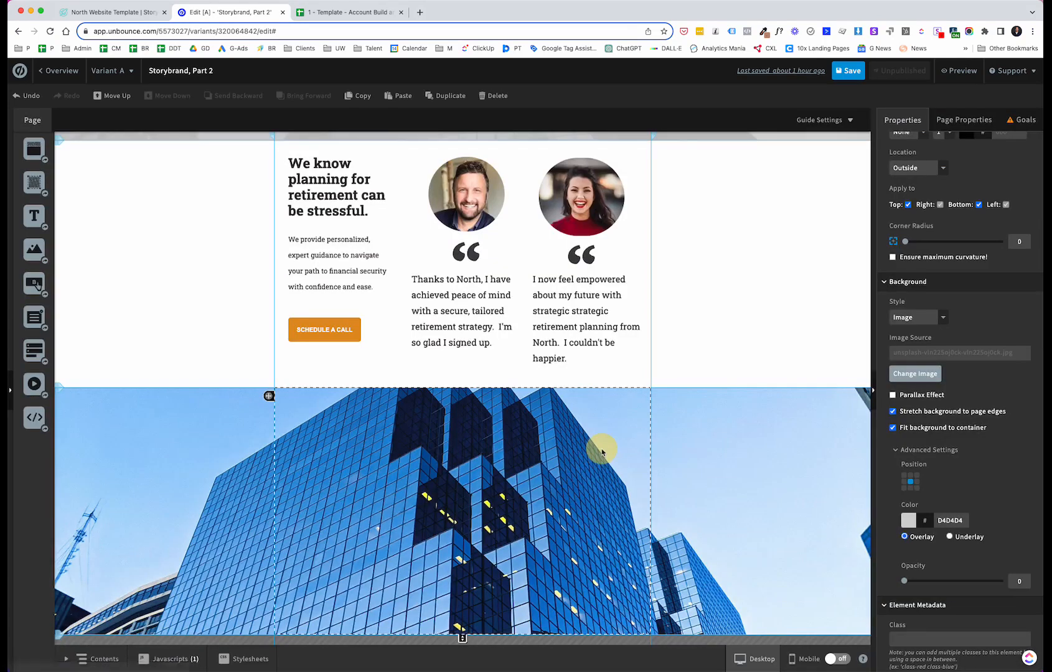
pyautogui.moveTo(904, 581); pyautogui.dragTo(992, 588)
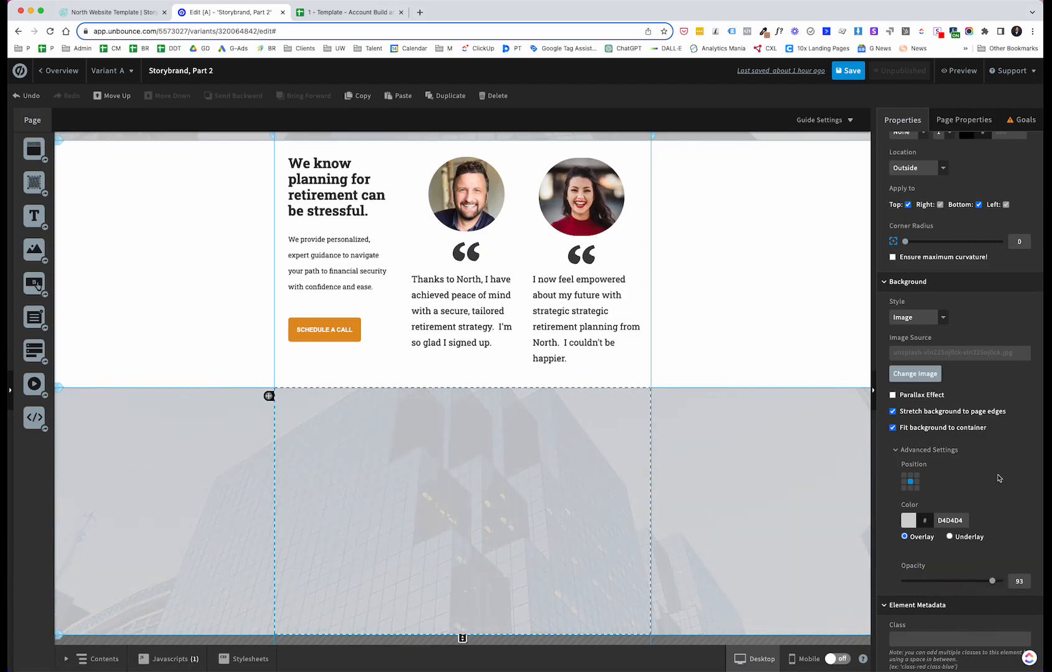
pyautogui.click(699, 290)
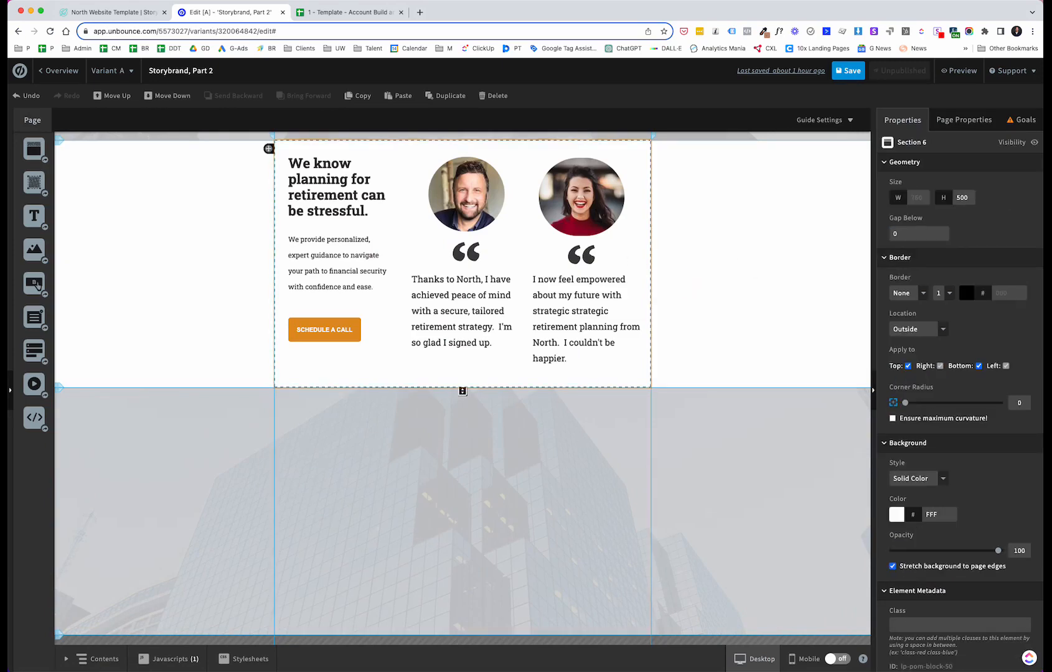
# Step: Add a text block to the new section, paste the heading 'Meet with one of our financial advisors' into it, and position it
pyautogui.click(117, 12)
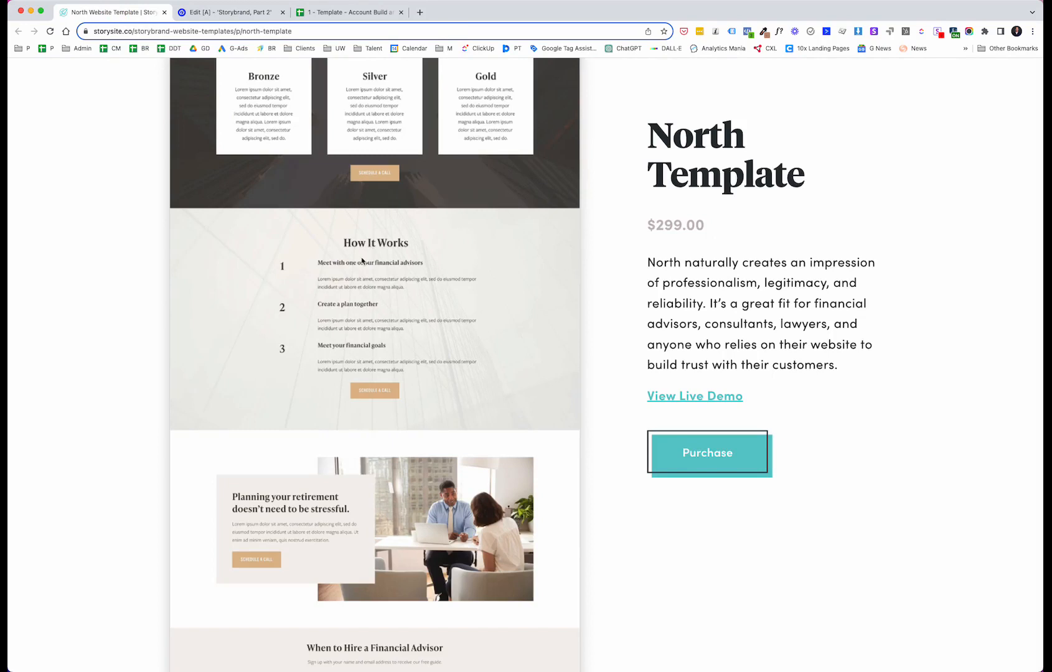
pyautogui.click(246, 13)
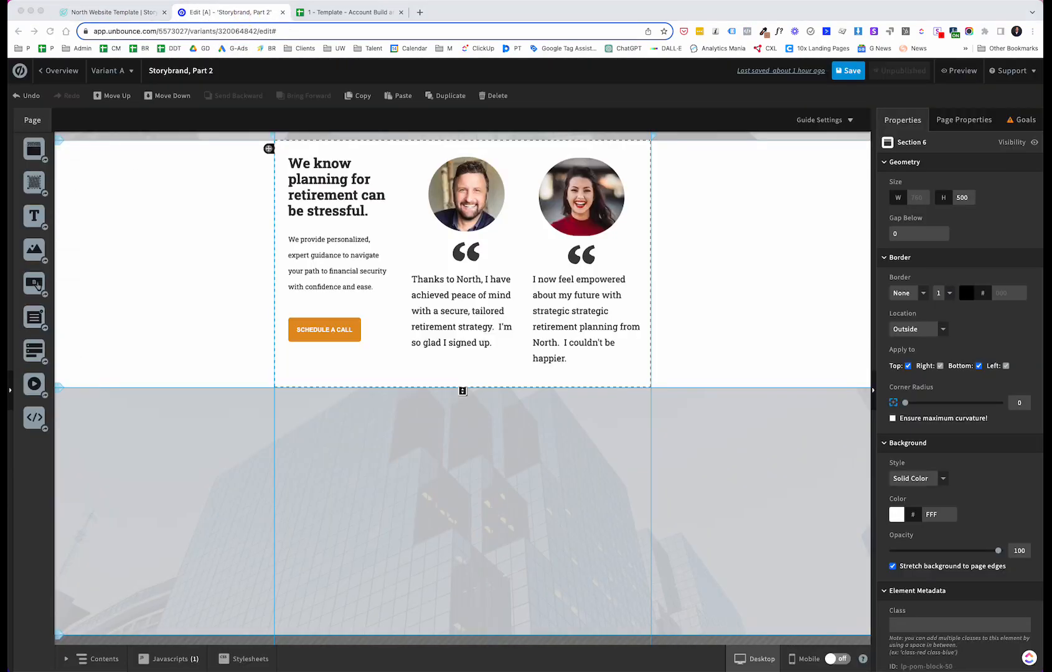
pyautogui.moveTo(34, 215); pyautogui.dragTo(348, 521)
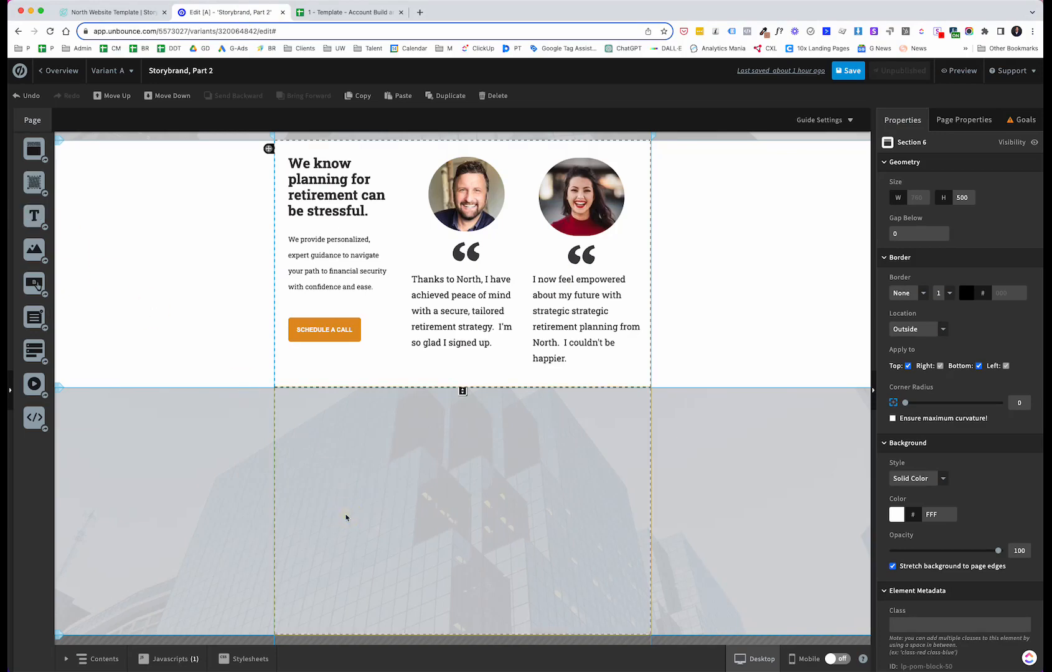
pyautogui.moveTo(31, 215); pyautogui.dragTo(332, 473)
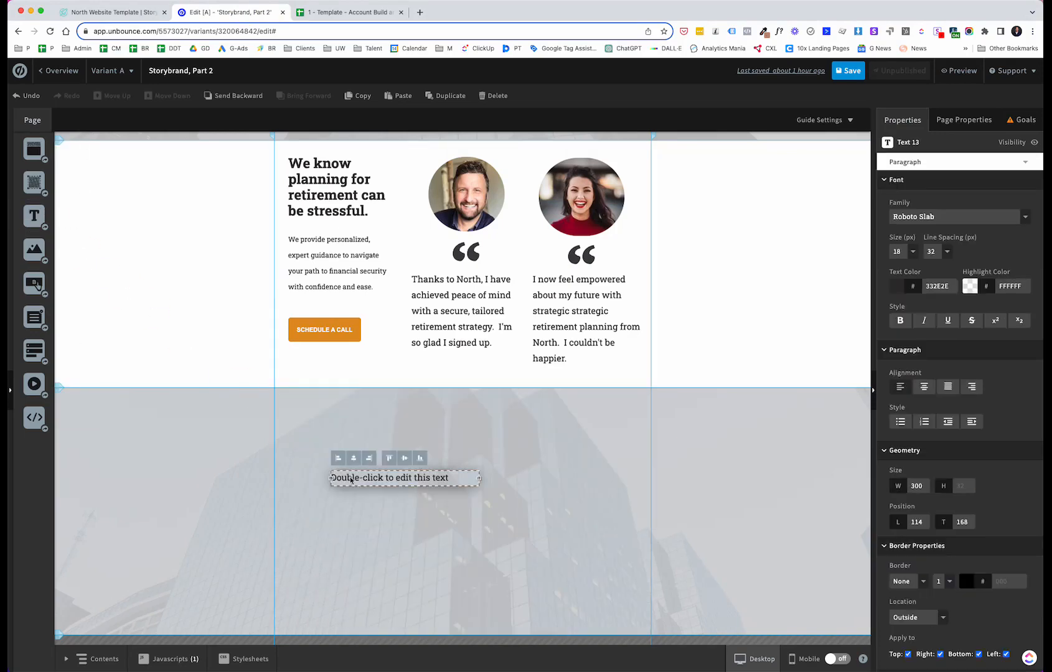
pyautogui.doubleClick(350, 479)
pyautogui.write('Meet with one of our financial advisors')
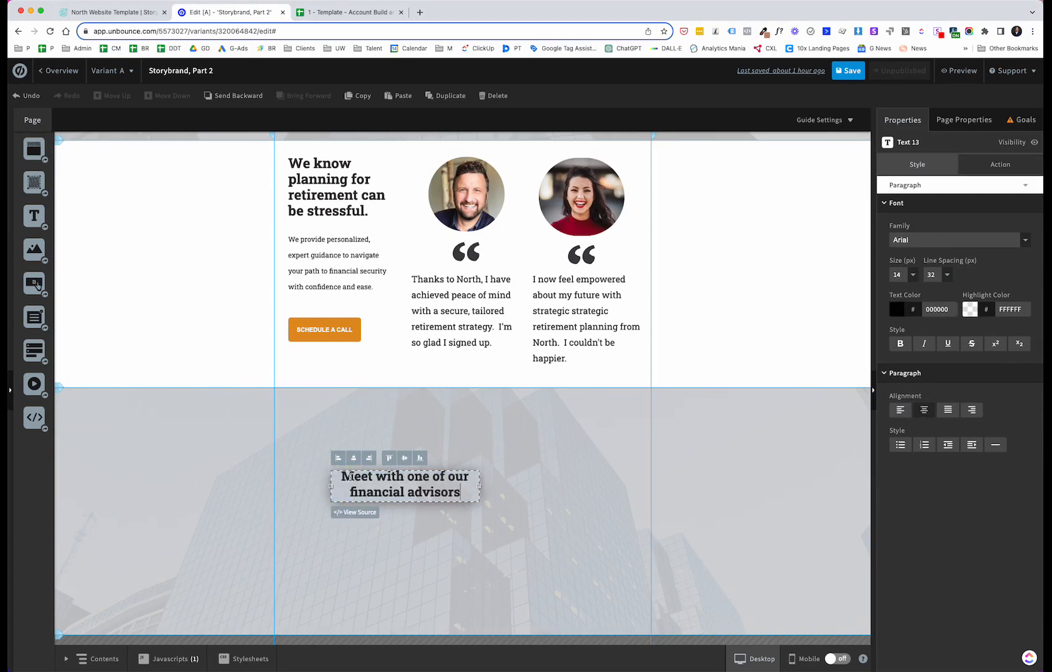
pyautogui.click(518, 528)
pyautogui.moveTo(441, 477); pyautogui.dragTo(401, 492)
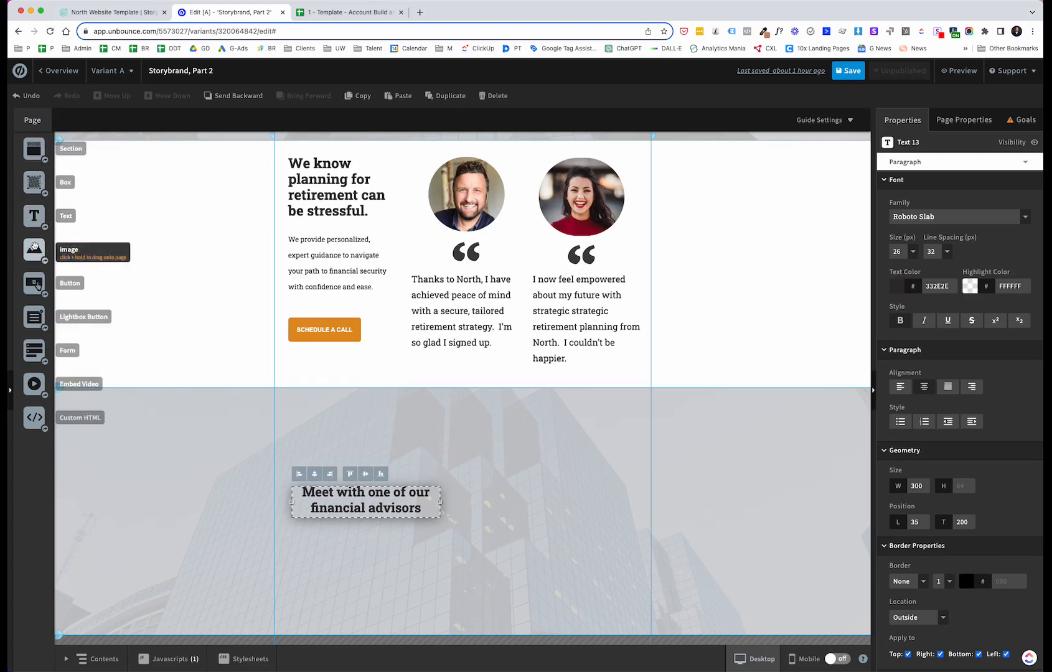
# Step: Insert the circled number 1 image from My Images above the advisor text
pyautogui.moveTo(34, 248); pyautogui.dragTo(335, 429)
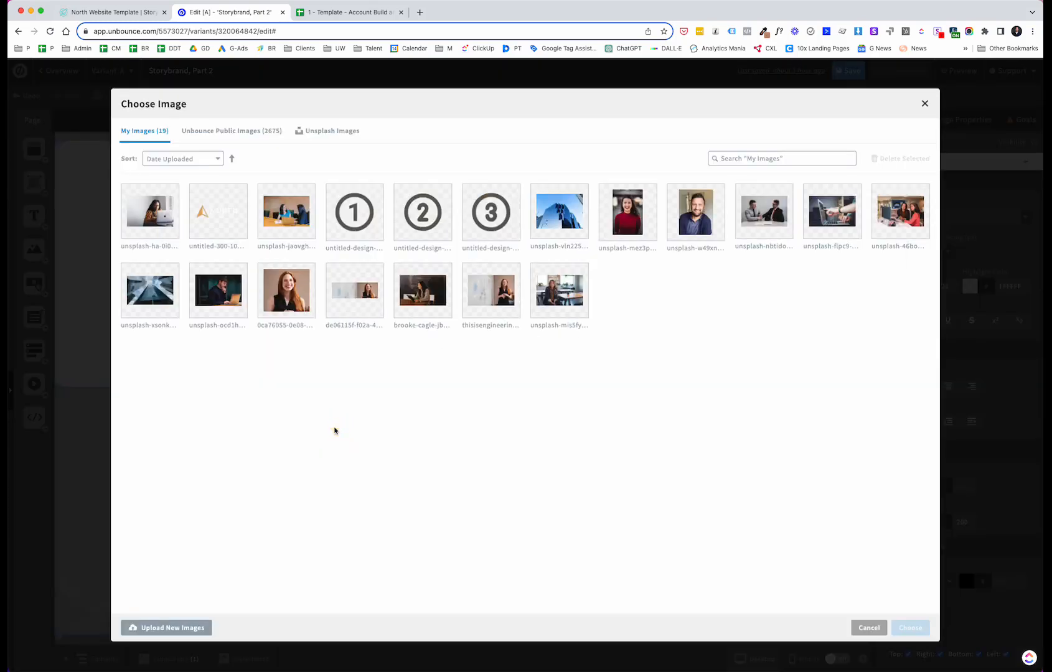
pyautogui.click(356, 227)
pyautogui.click(356, 226)
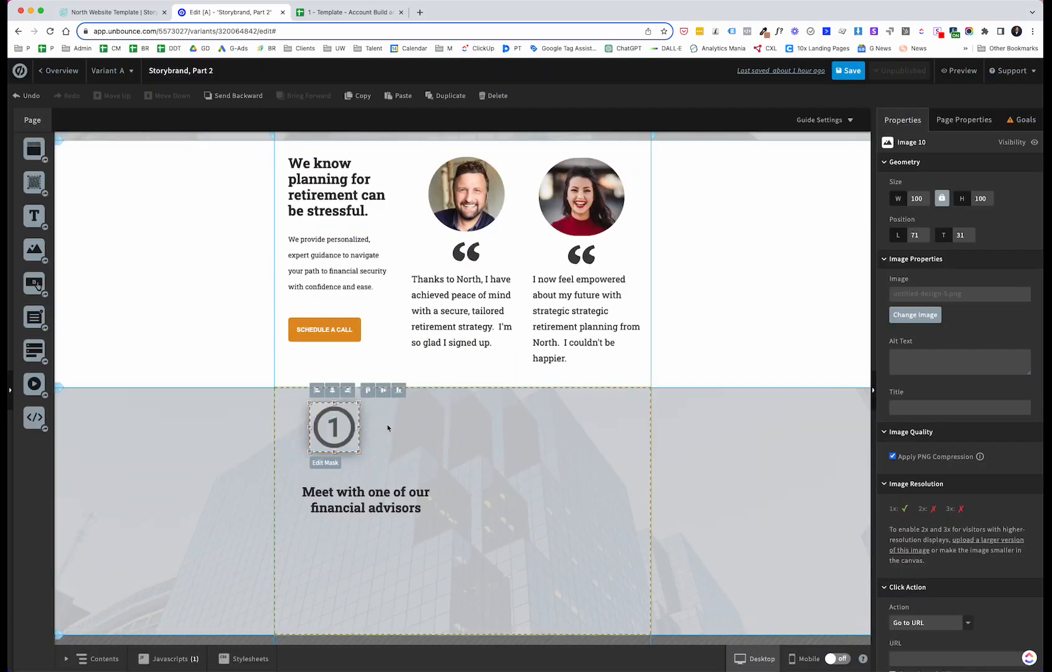
pyautogui.moveTo(350, 427); pyautogui.dragTo(374, 445)
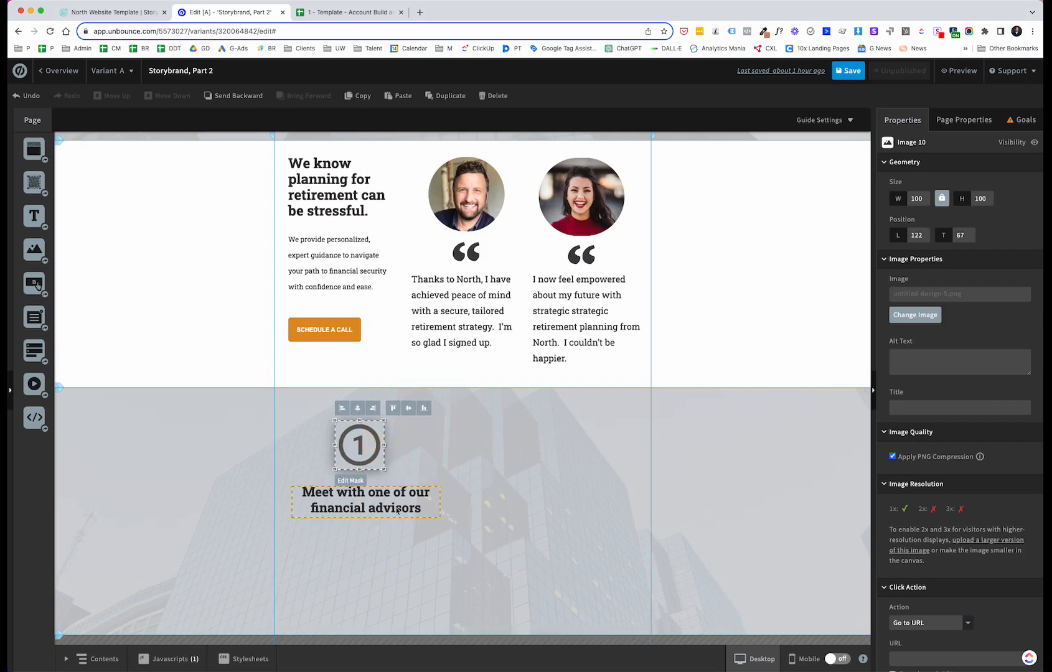
# Step: Narrow the advisor text block to about 200 px wide and centre it beneath the number 1 image
pyautogui.click(439, 504)
pyautogui.click(442, 505)
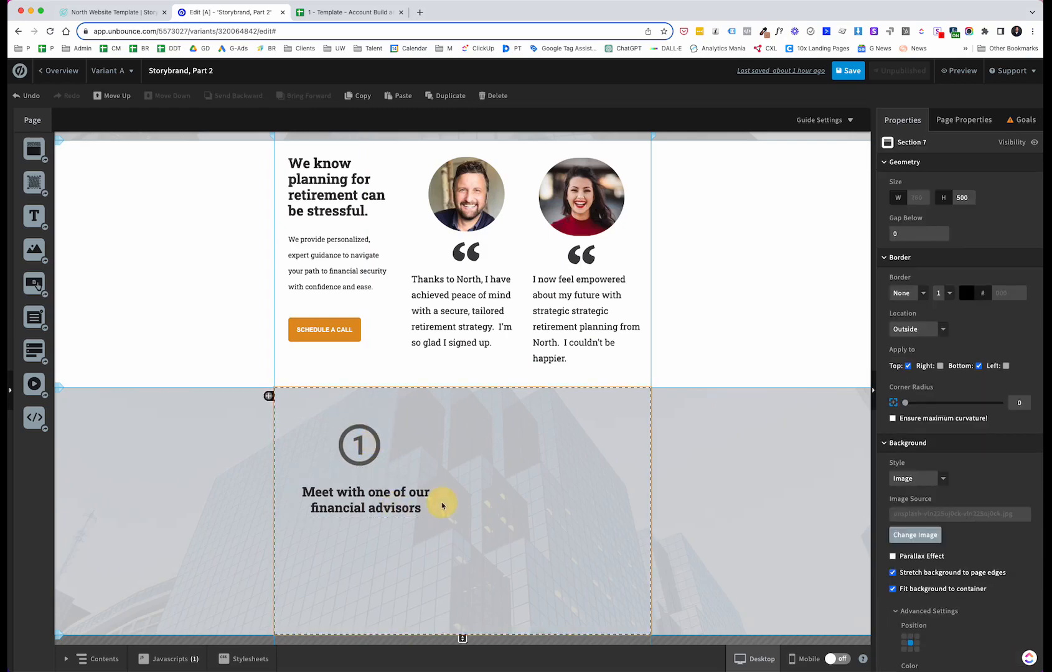
pyautogui.click(378, 507)
pyautogui.moveTo(440, 502); pyautogui.dragTo(394, 492)
pyautogui.click(402, 507)
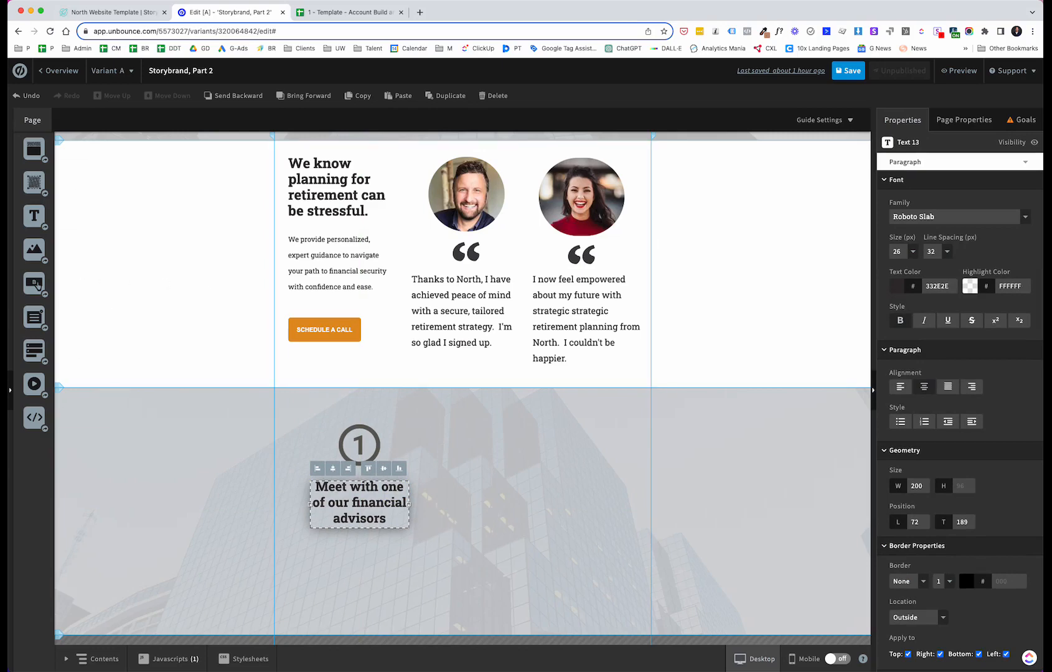
# Step: Compare the How it Works section with the North template's following sections, switching between tabs
pyautogui.hotkey('ctrl', 'shift', 'Tab')
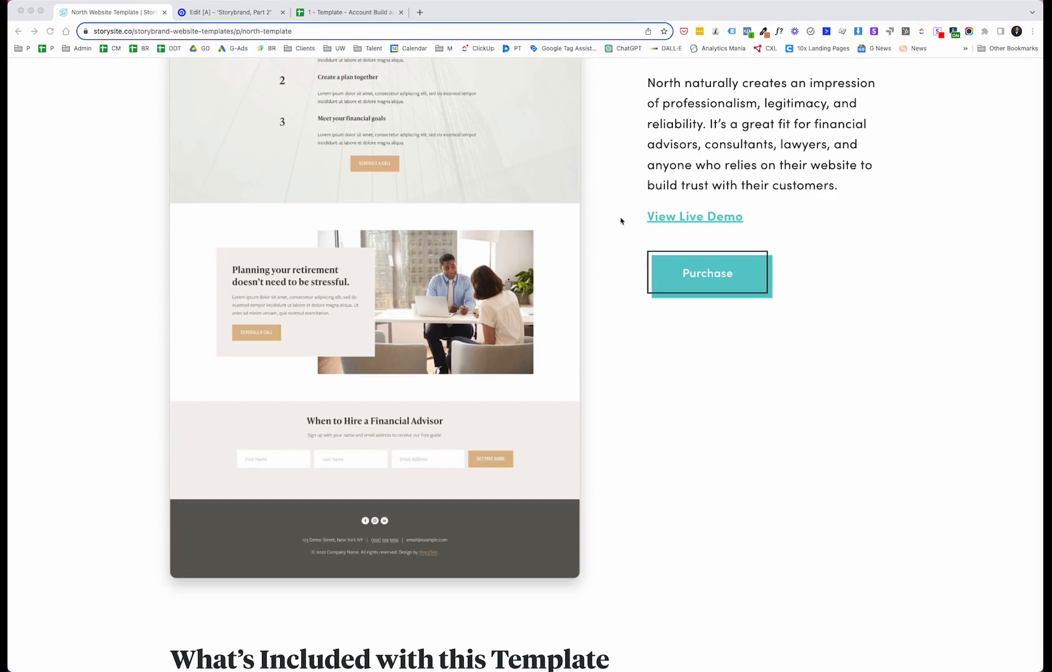
pyautogui.click(235, 12)
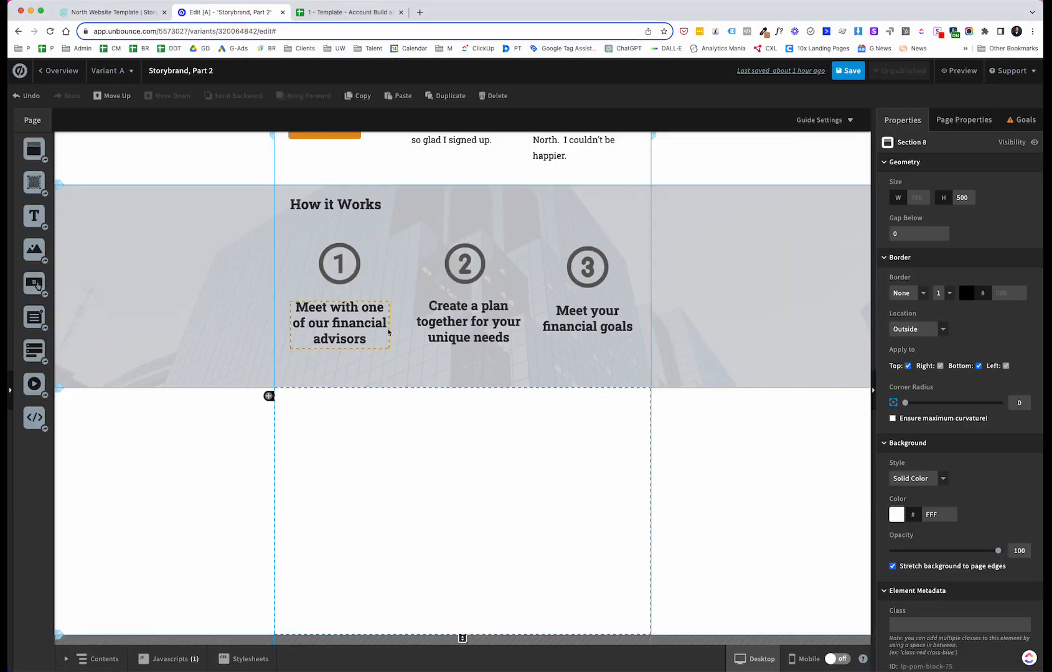
pyautogui.scroll(3, 387, 332)
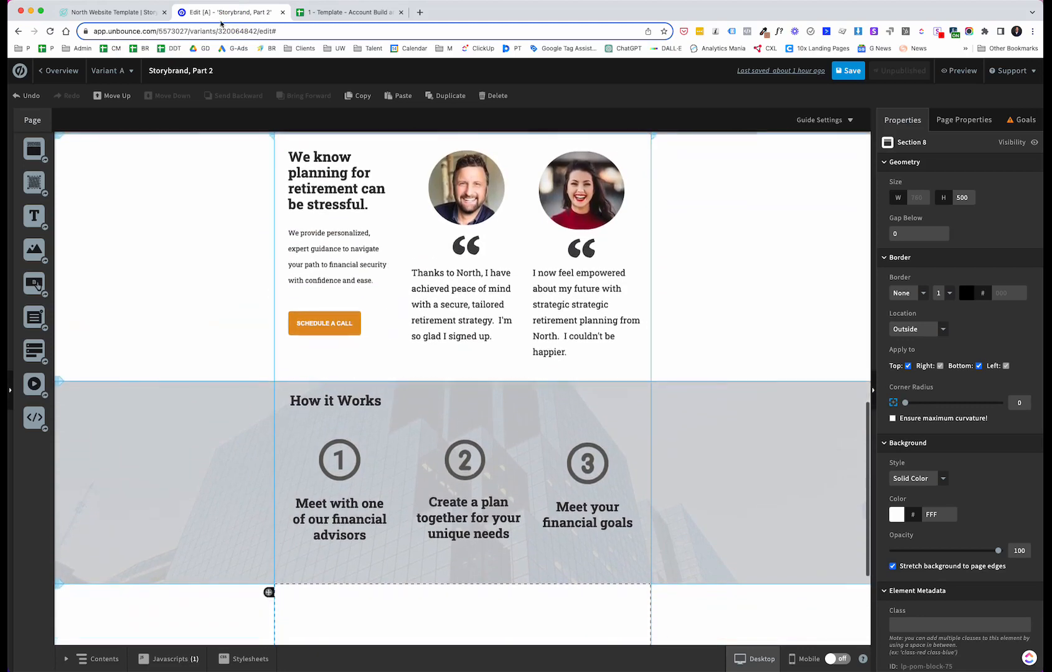
pyautogui.click(142, 14)
pyautogui.scroll(3, 361, 120)
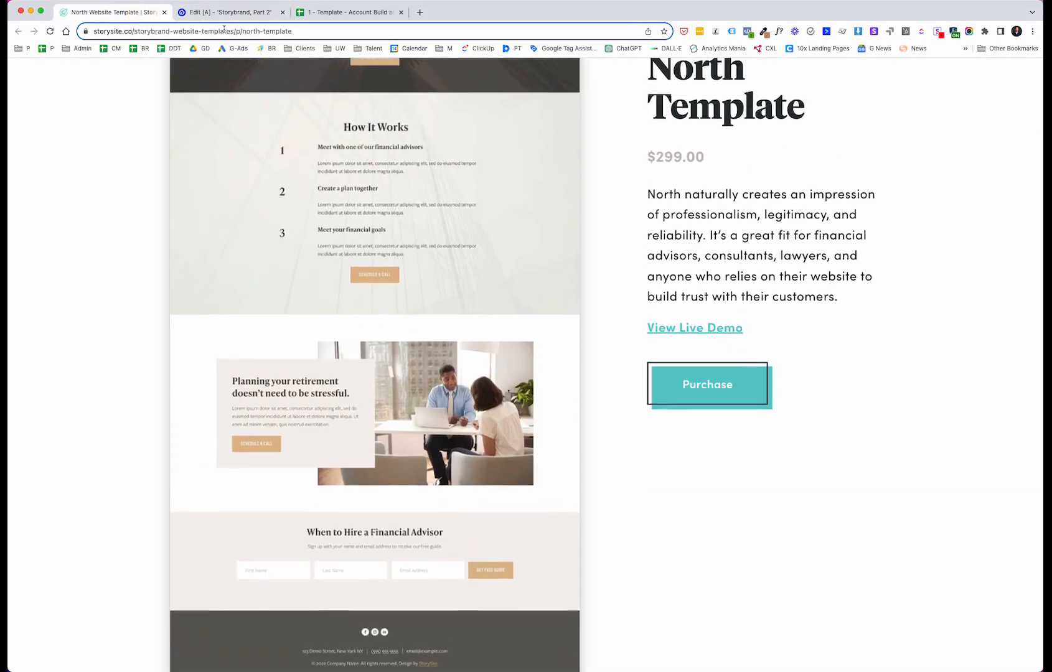
pyautogui.click(242, 15)
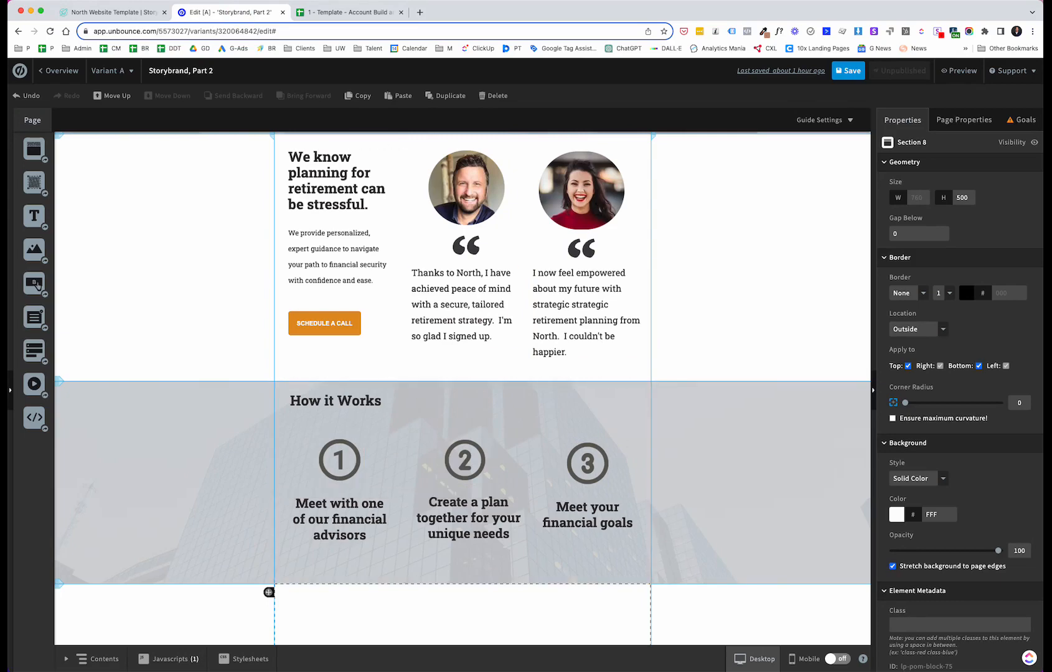
pyautogui.click(125, 12)
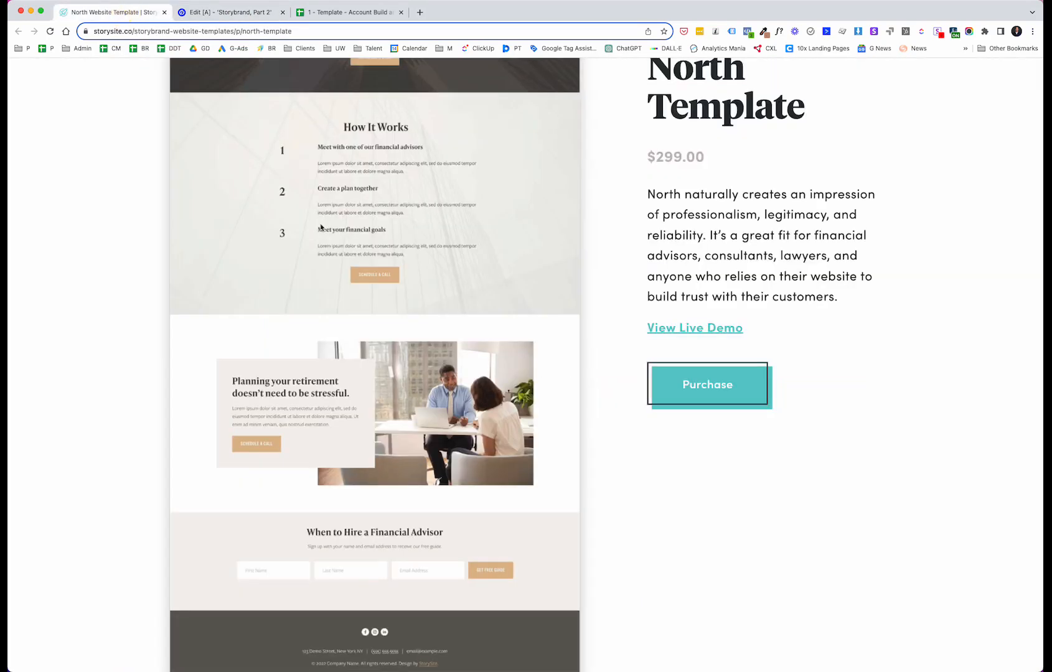
pyautogui.scroll(-4, 321, 228)
pyautogui.scroll(2, 355, 231)
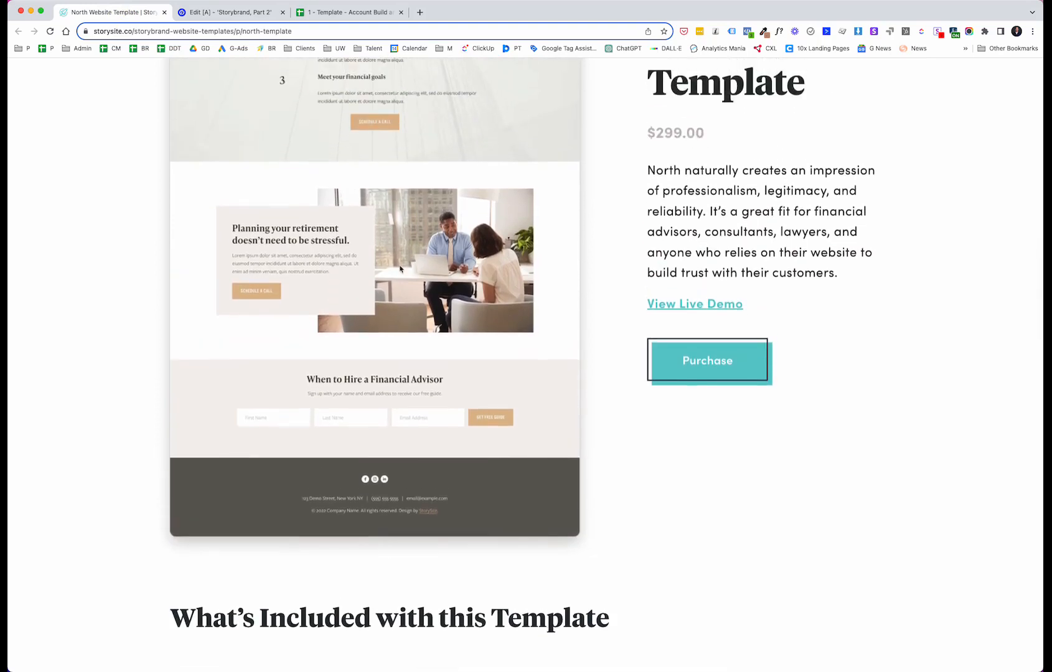
pyautogui.click(212, 14)
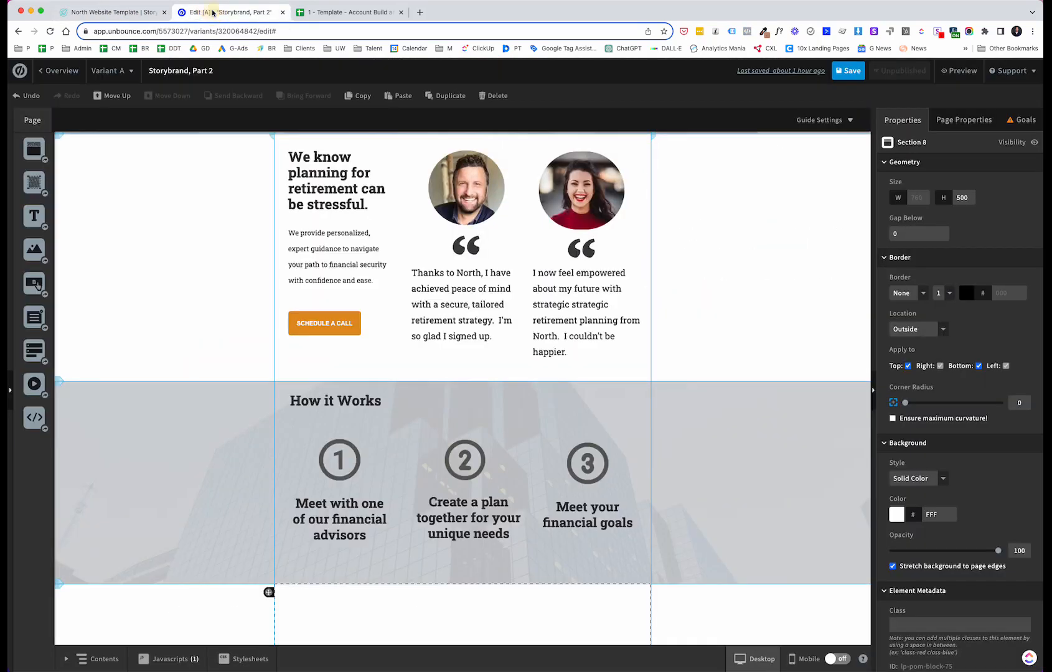
# Step: Insert the two-women meeting photo into the bottom section scaled to fit, resize it to about 413 × 275 px and place it right of centre
pyautogui.scroll(-5, 269, 240)
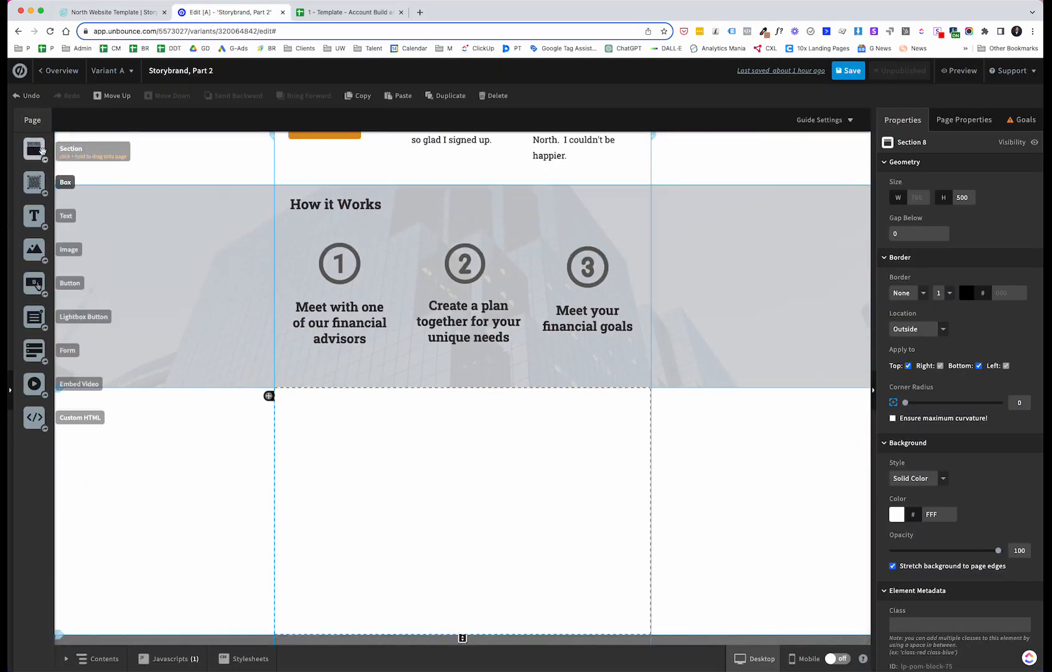
pyautogui.moveTo(34, 248); pyautogui.dragTo(437, 476)
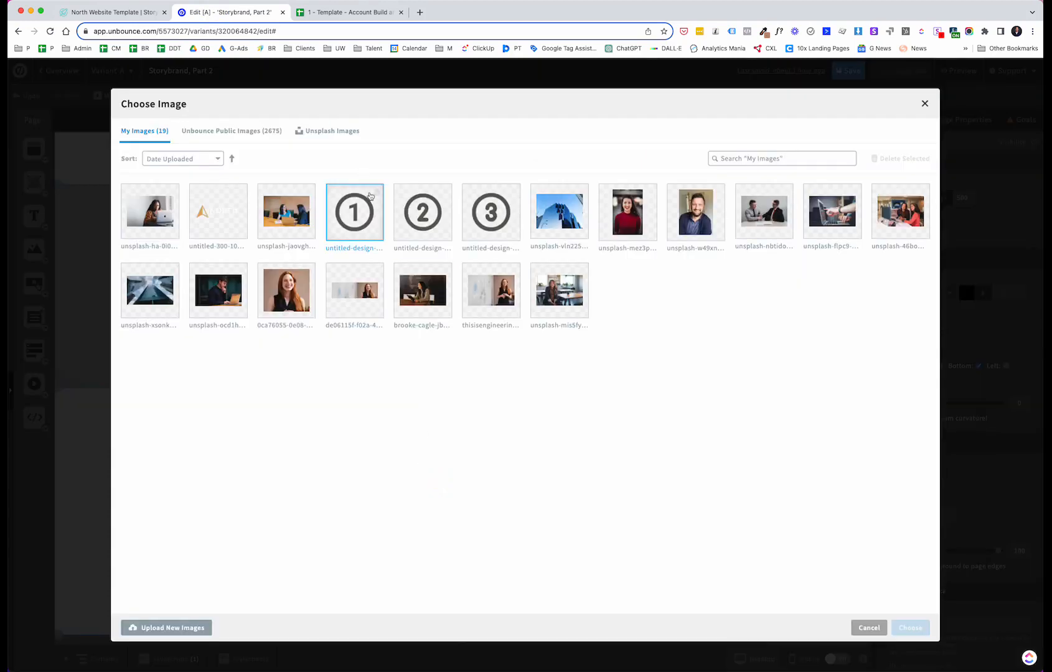
pyautogui.doubleClick(293, 209)
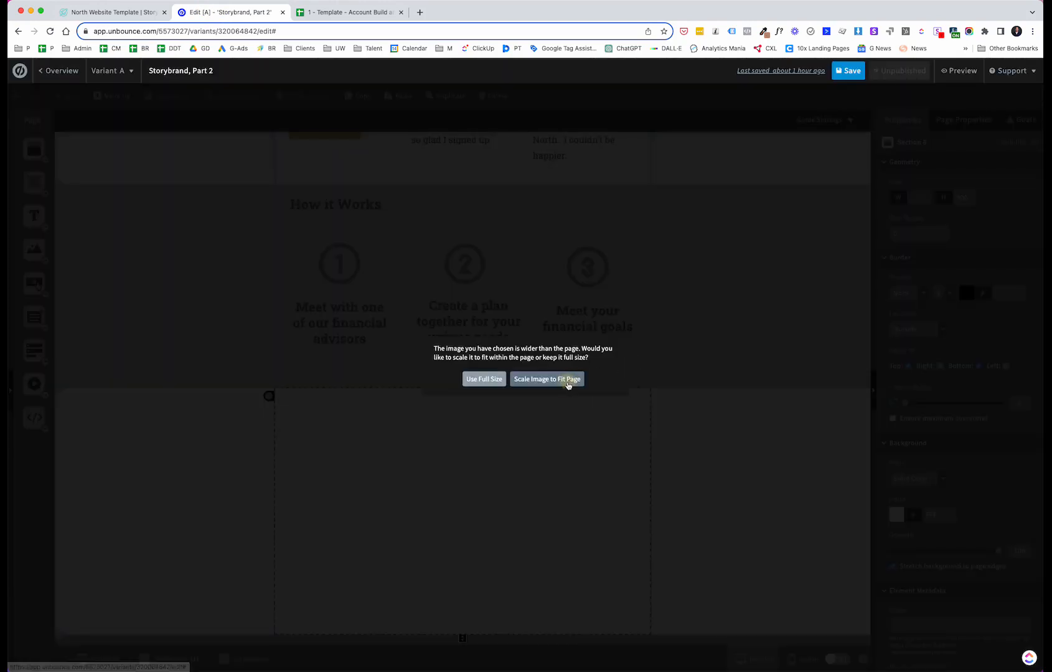
pyautogui.click(568, 378)
pyautogui.click(588, 425)
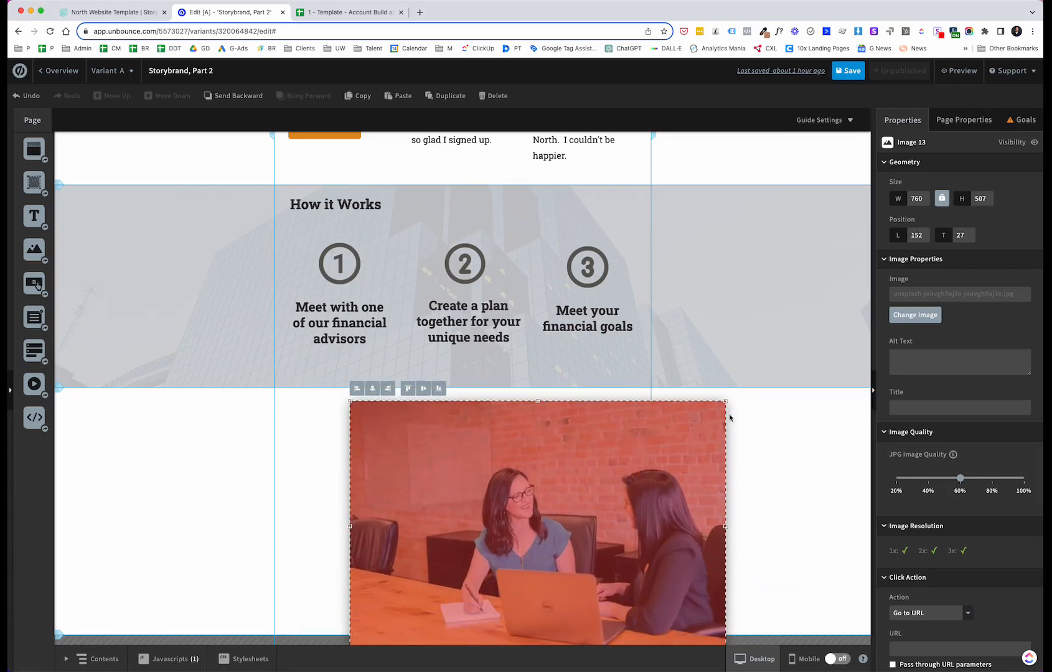
pyautogui.moveTo(725, 401); pyautogui.dragTo(526, 462)
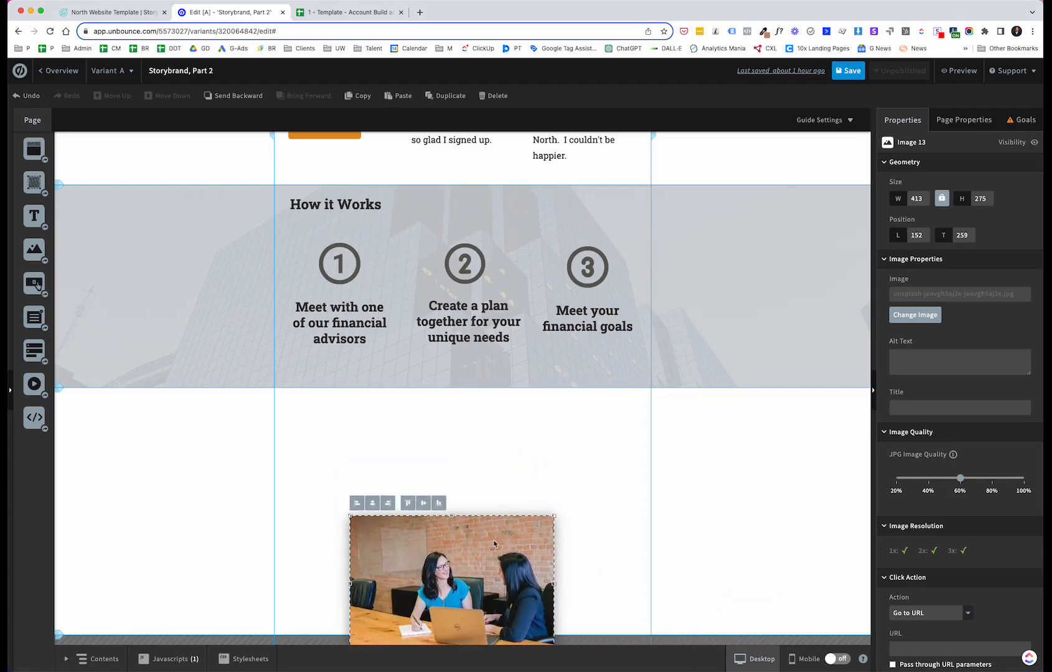
pyautogui.moveTo(500, 540); pyautogui.dragTo(577, 458)
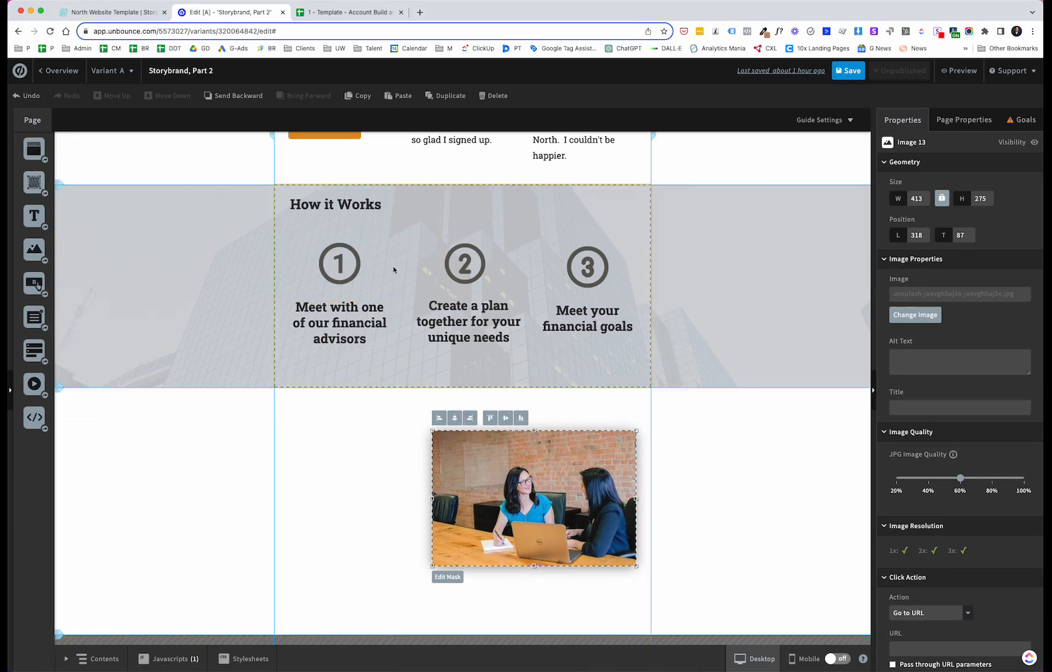
# Step: Place a white box about 345 × 261 px overlapping the photo's left edge in the bottom section
pyautogui.scroll(1, 373, 435)
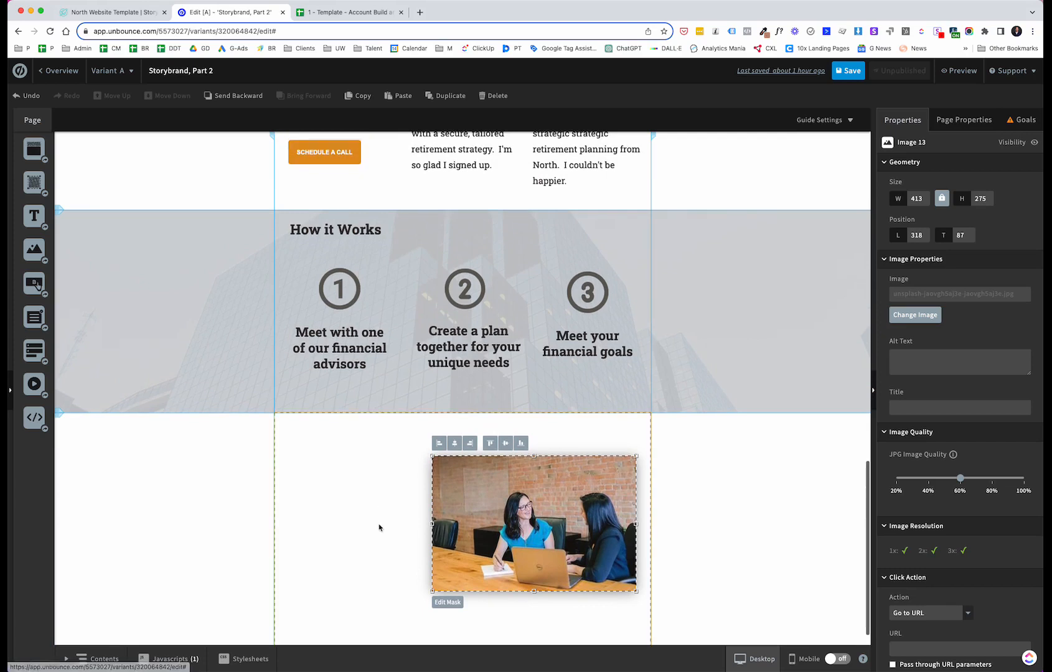
pyautogui.scroll(-1, 379, 527)
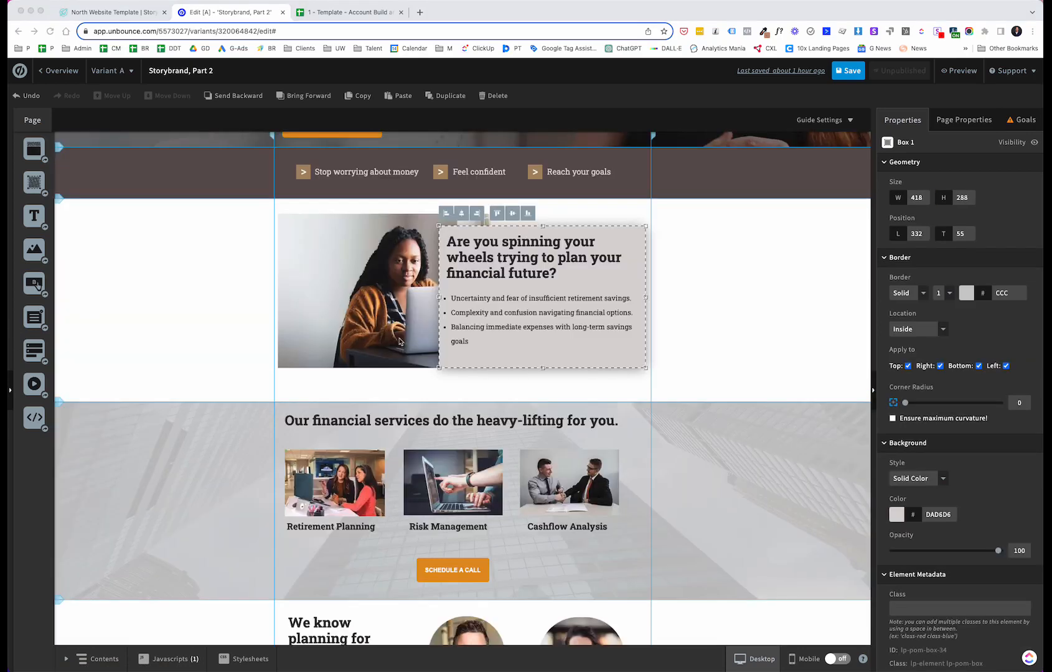
pyautogui.scroll(-10, 399, 341)
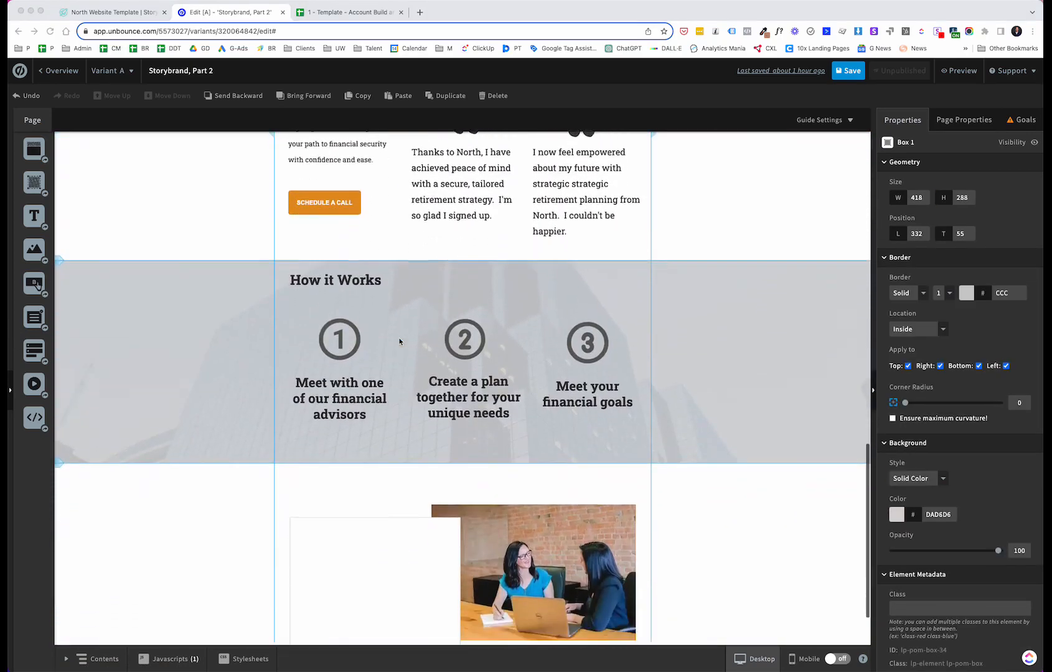
pyautogui.scroll(-2, 399, 341)
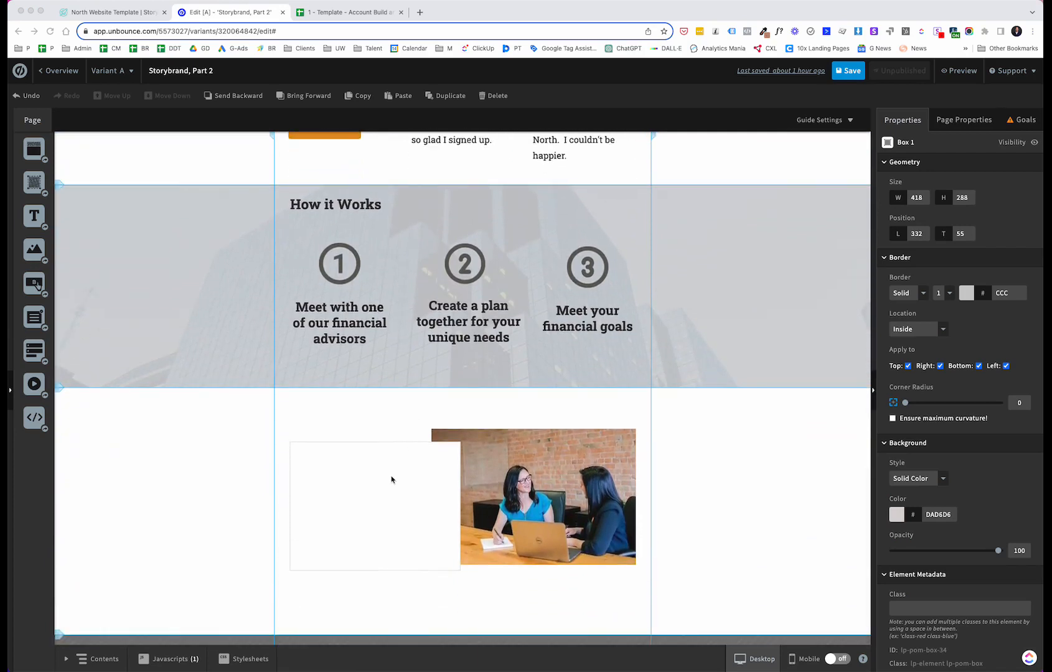
pyautogui.click(390, 465)
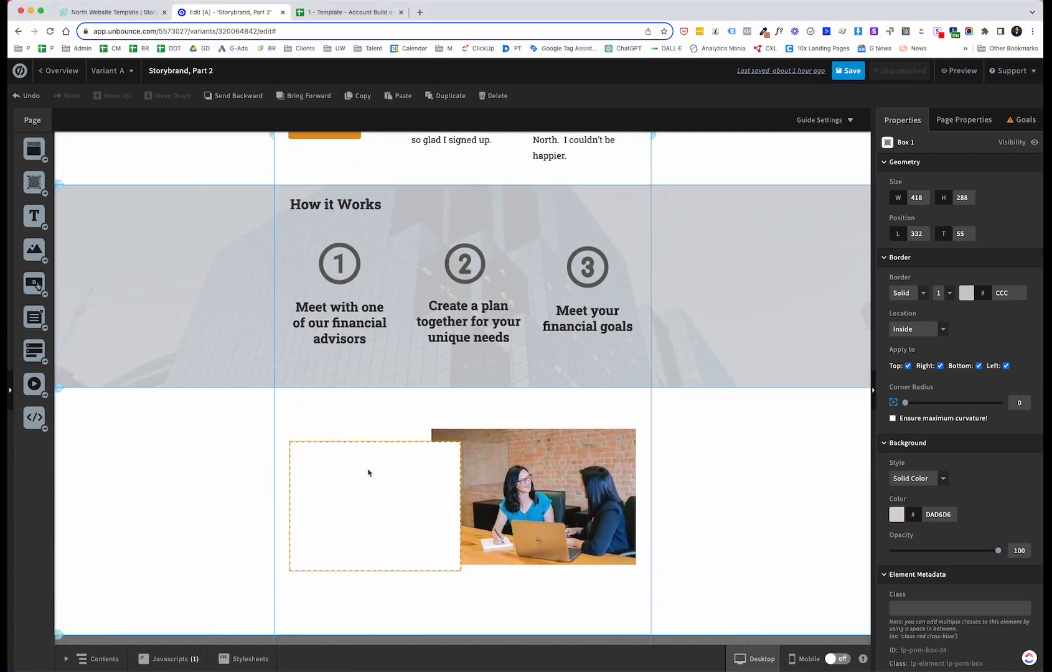
pyautogui.moveTo(366, 469); pyautogui.dragTo(366, 476)
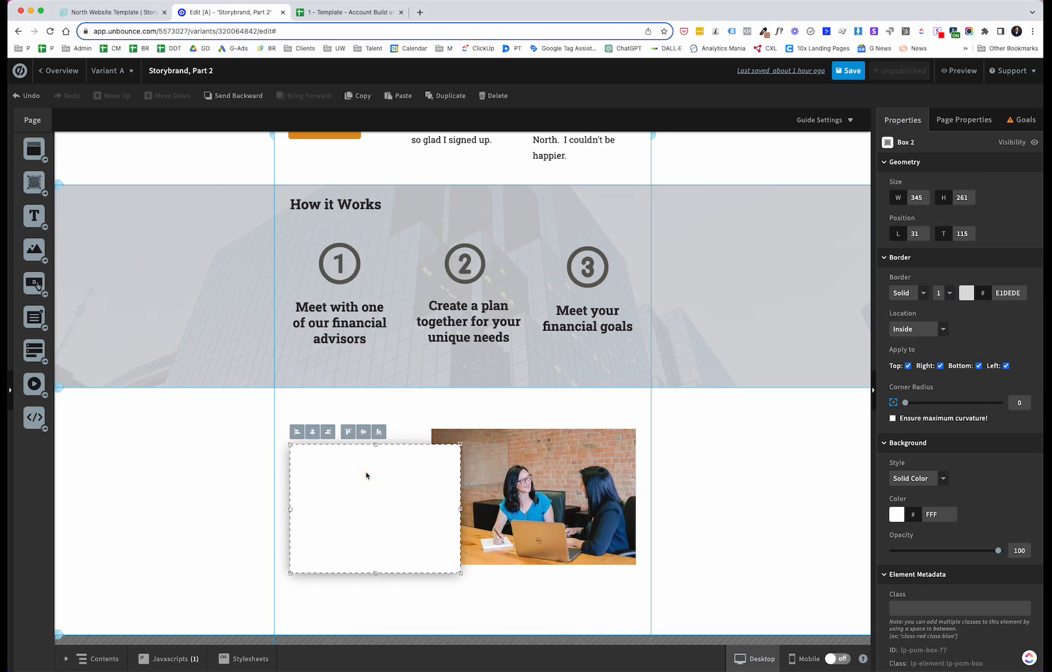
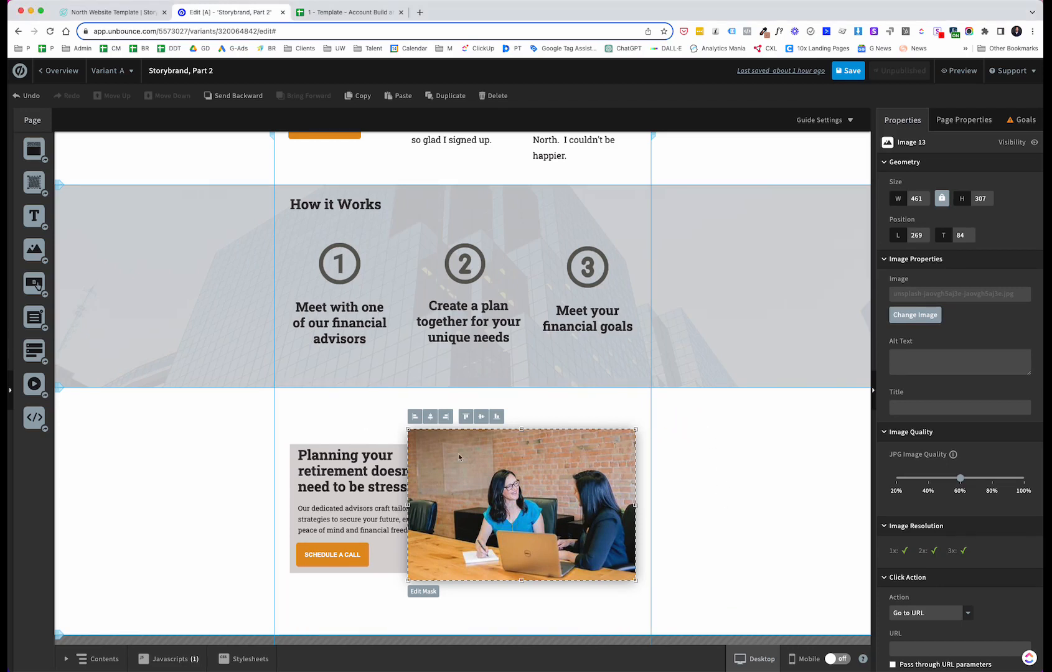
# Step: Send the meeting photo behind the white text box and nudge it slightly to the right
pyautogui.click(204, 423)
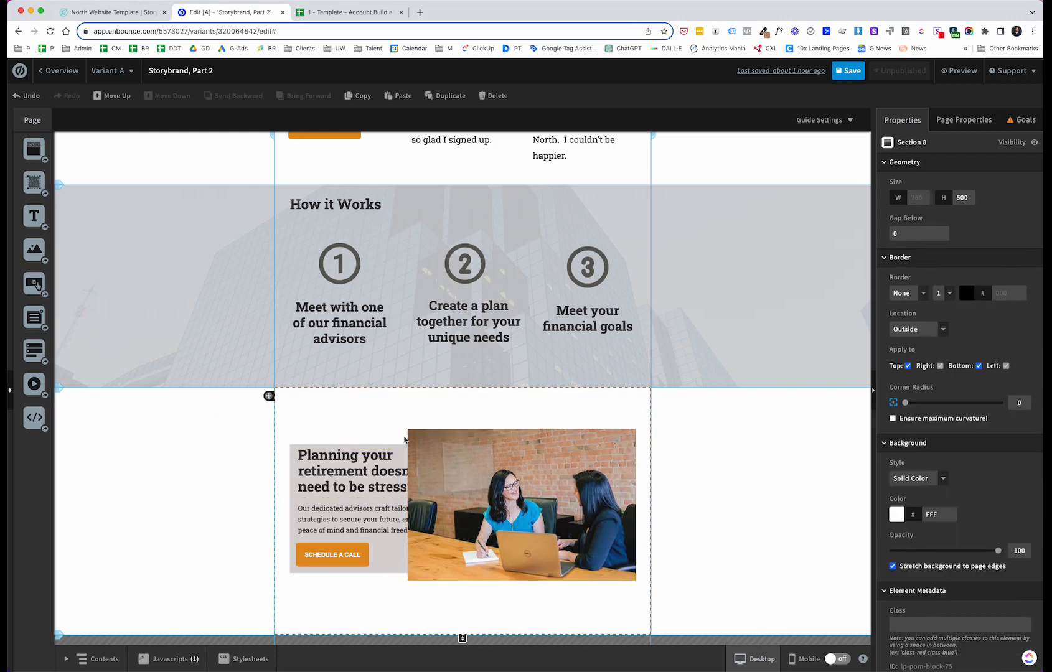
pyautogui.click(465, 448)
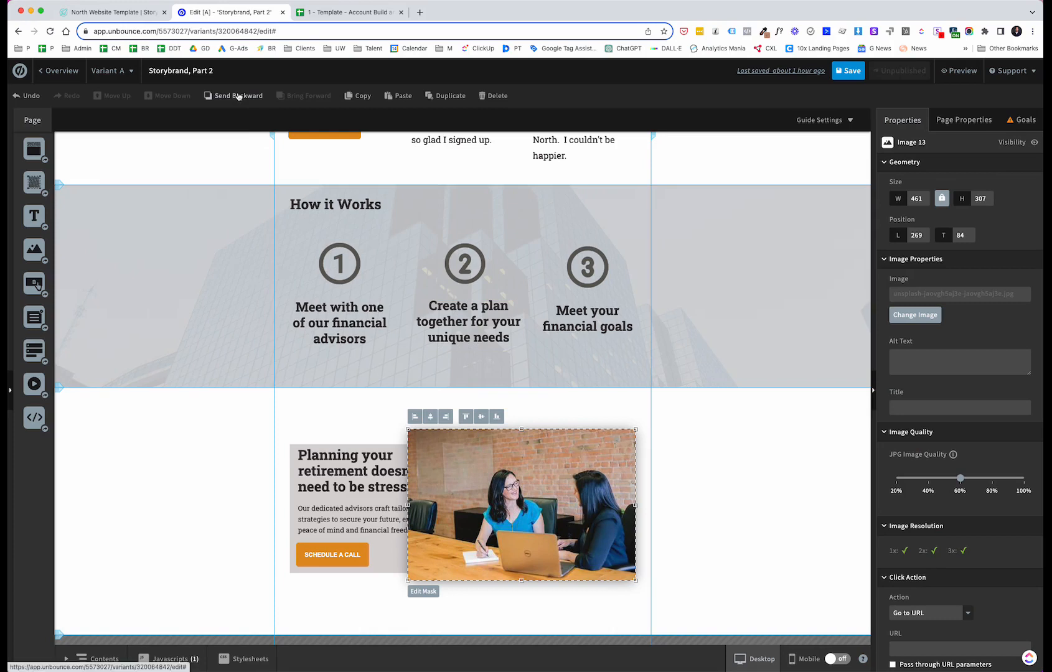
pyautogui.click(237, 95)
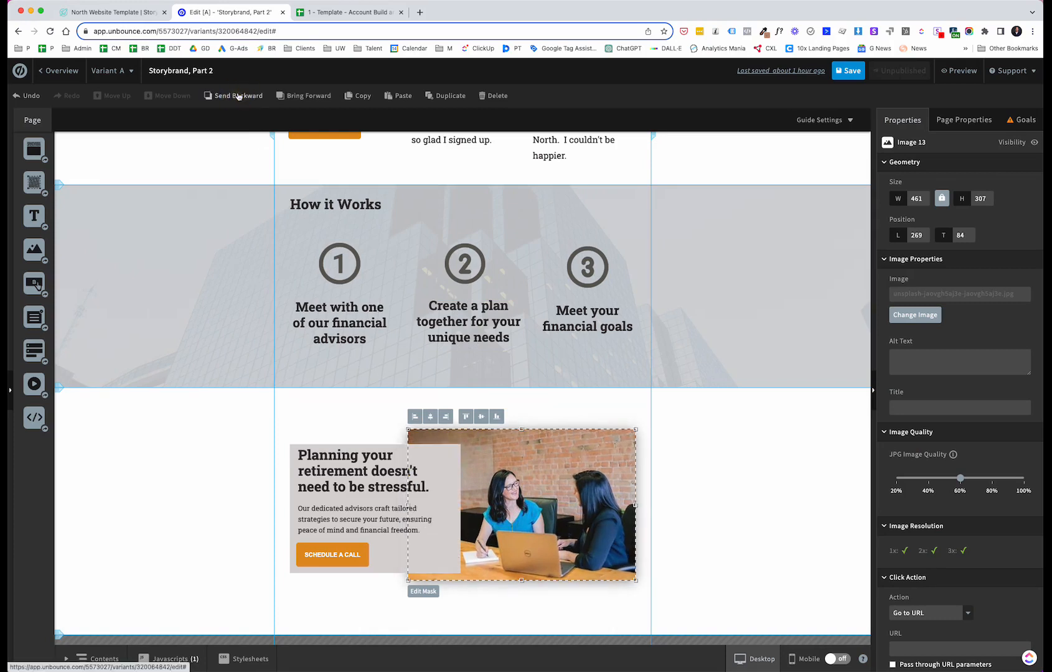
pyautogui.moveTo(553, 460); pyautogui.dragTo(557, 460)
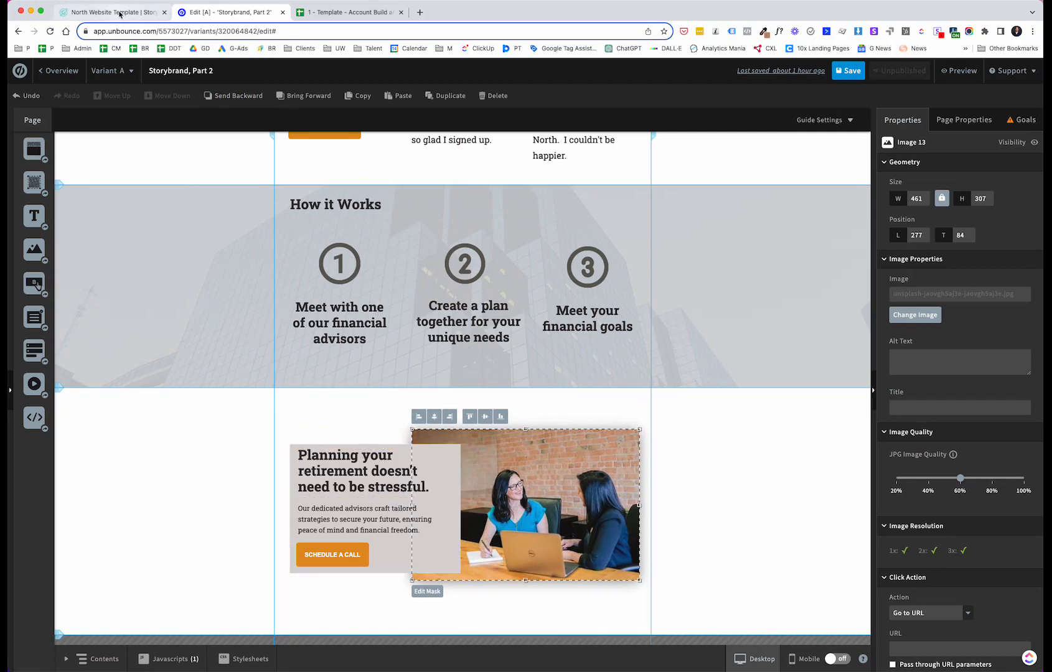
# Step: Review the North template's section after the photo block, then return to the editor
pyautogui.click(120, 12)
pyautogui.scroll(-1, 383, 395)
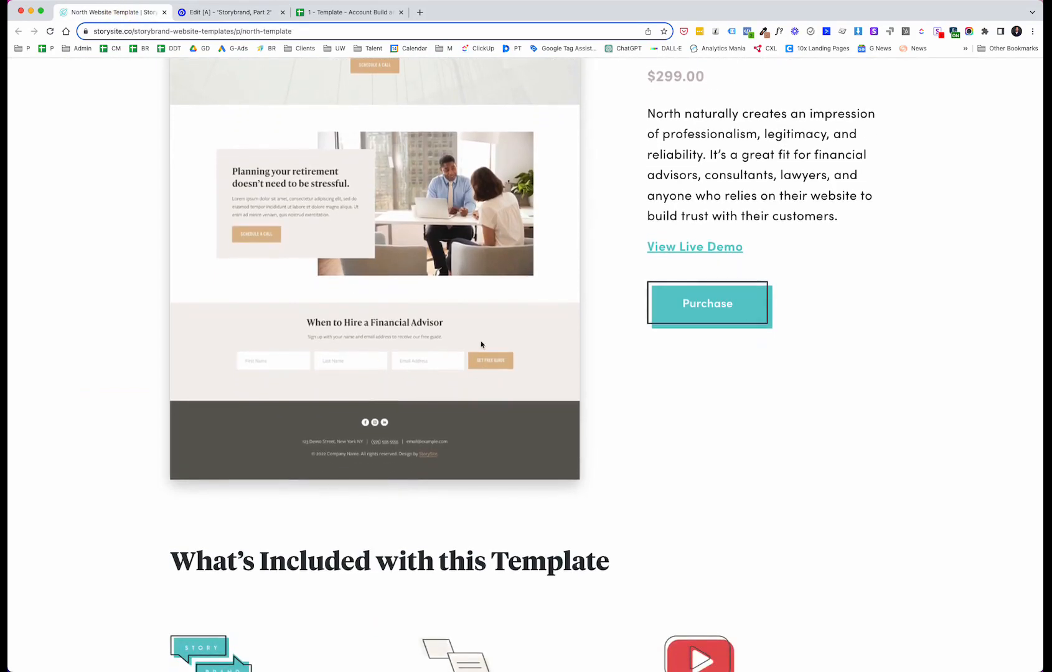
pyautogui.scroll(-1, 481, 344)
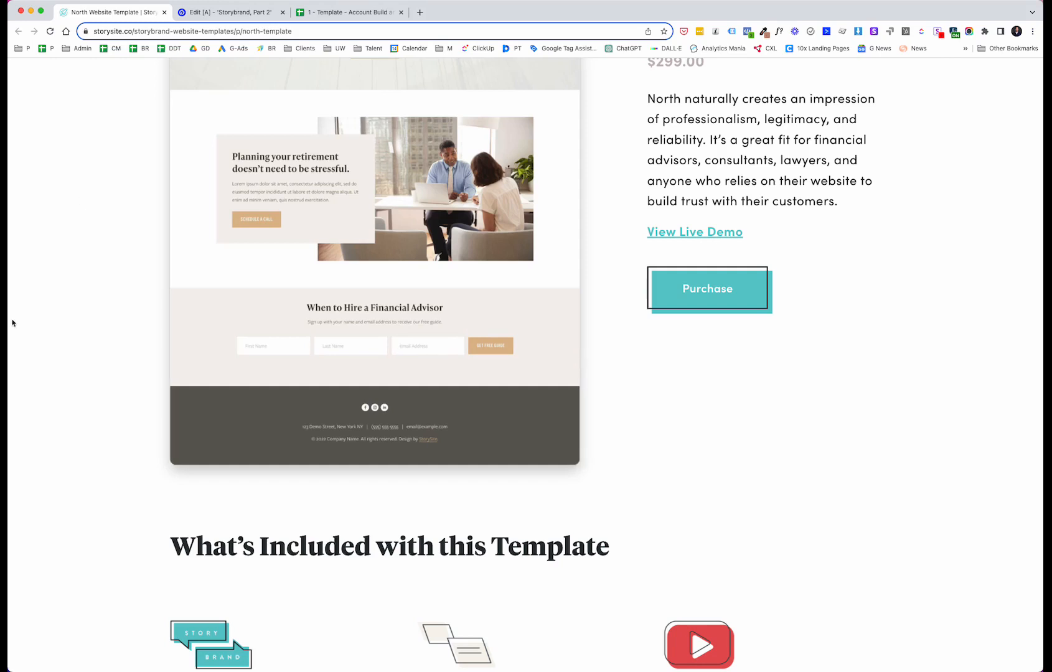
pyautogui.hotkey('ctrl', 'Tab')
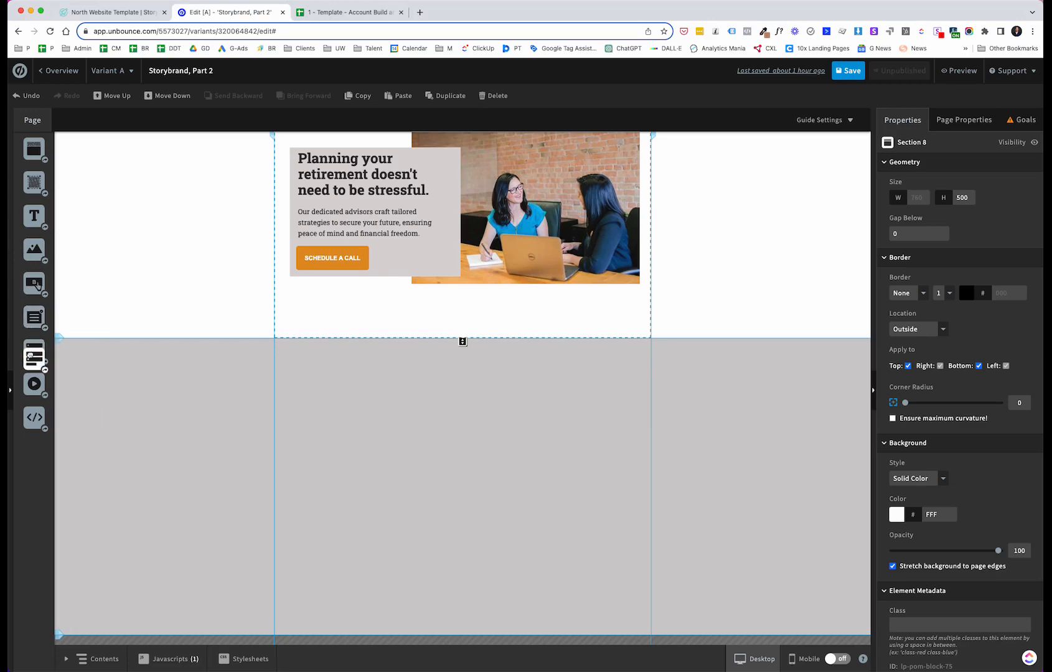
# Step: Add a form to the new grey section with First Name, Last Name and a required Email field
pyautogui.moveTo(26, 352); pyautogui.dragTo(366, 396)
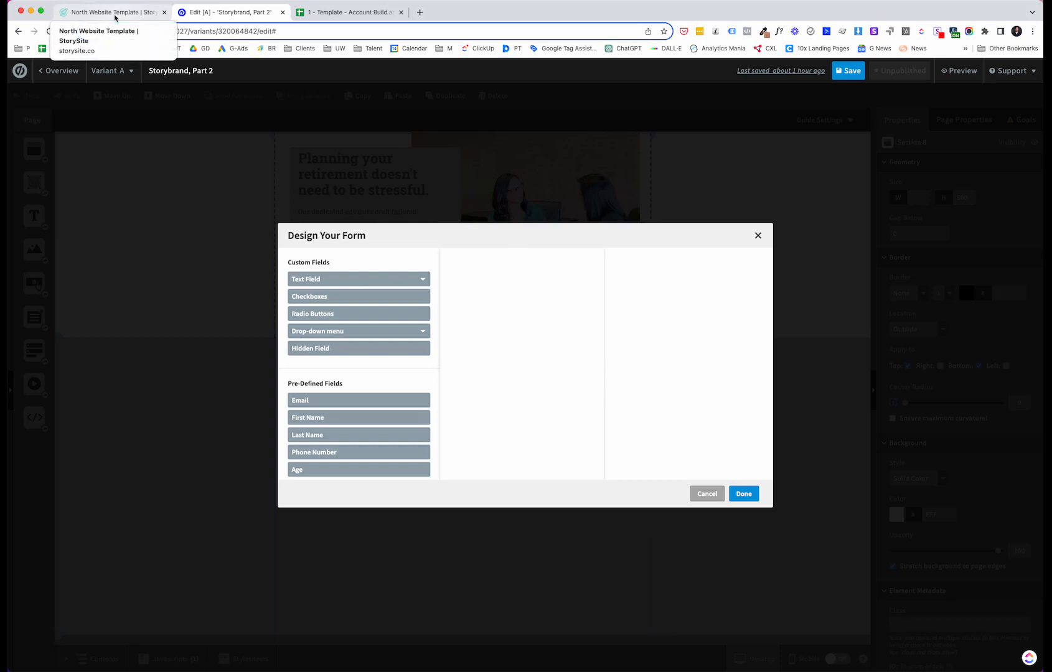
pyautogui.click(115, 14)
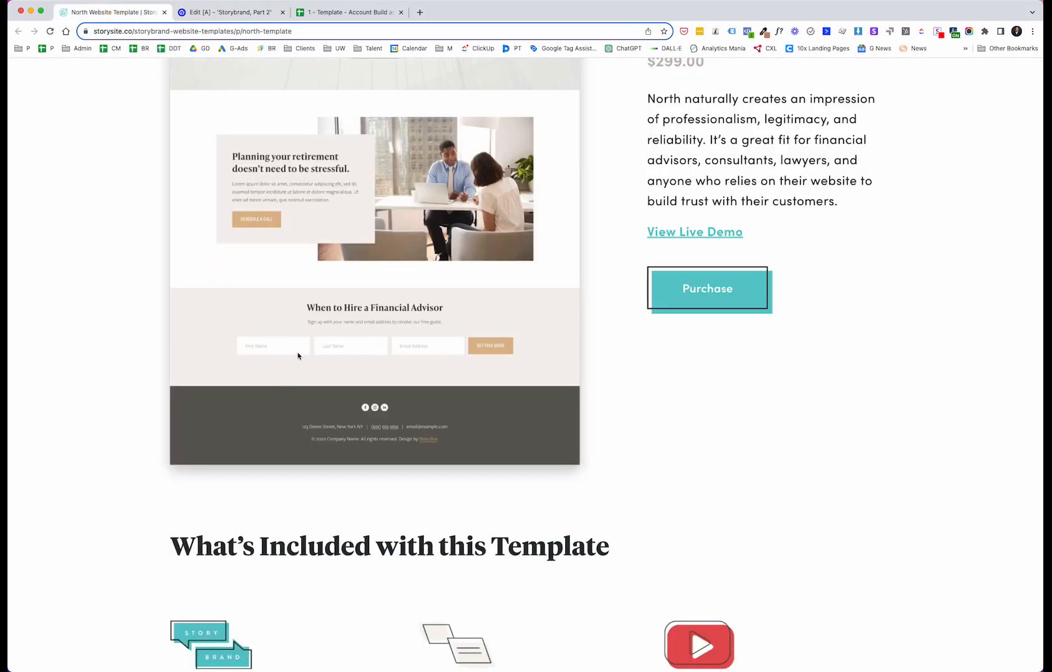
pyautogui.click(259, 14)
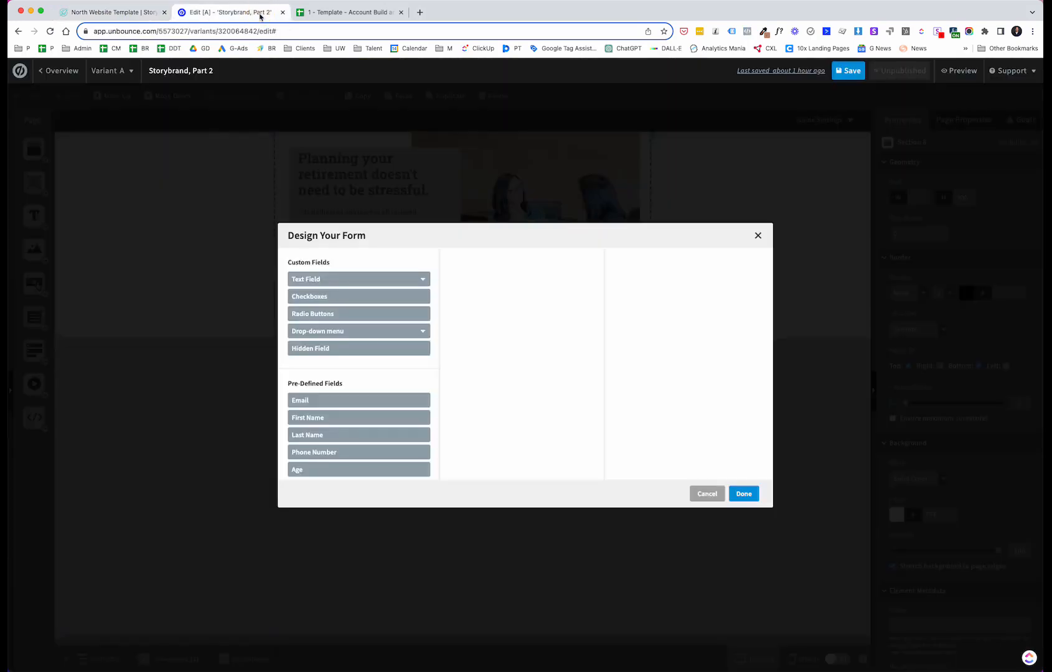
pyautogui.click(390, 417)
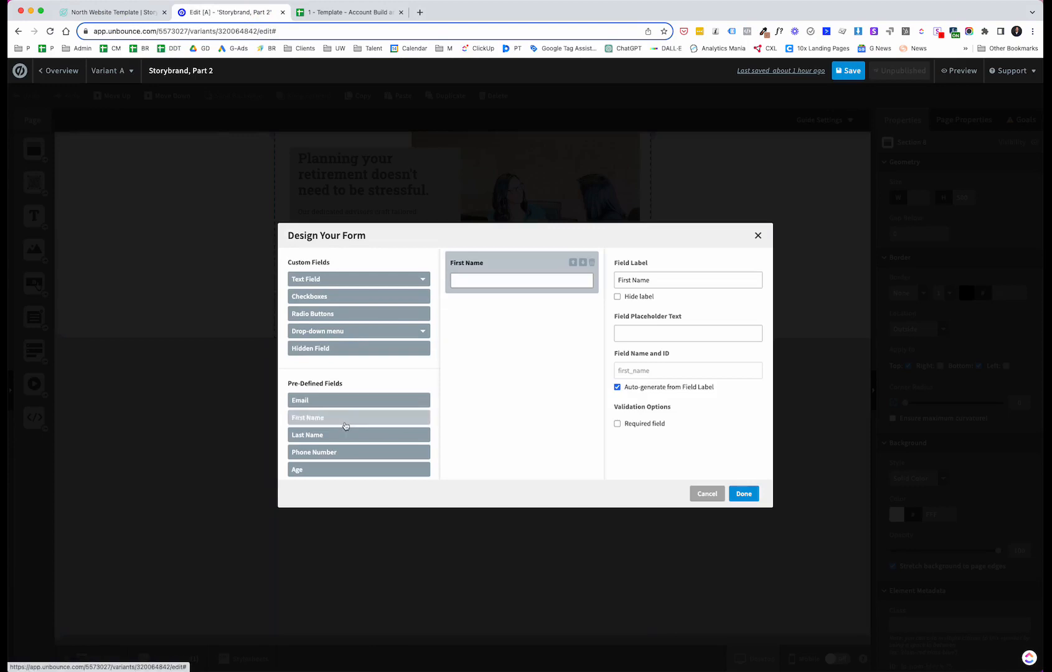
pyautogui.click(340, 434)
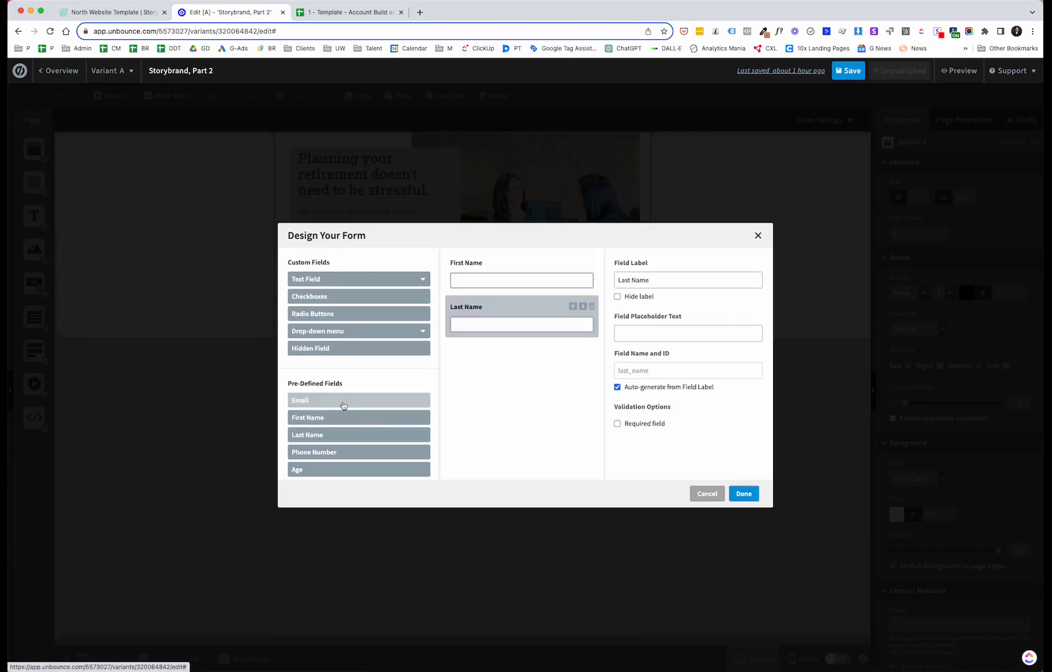
pyautogui.click(342, 408)
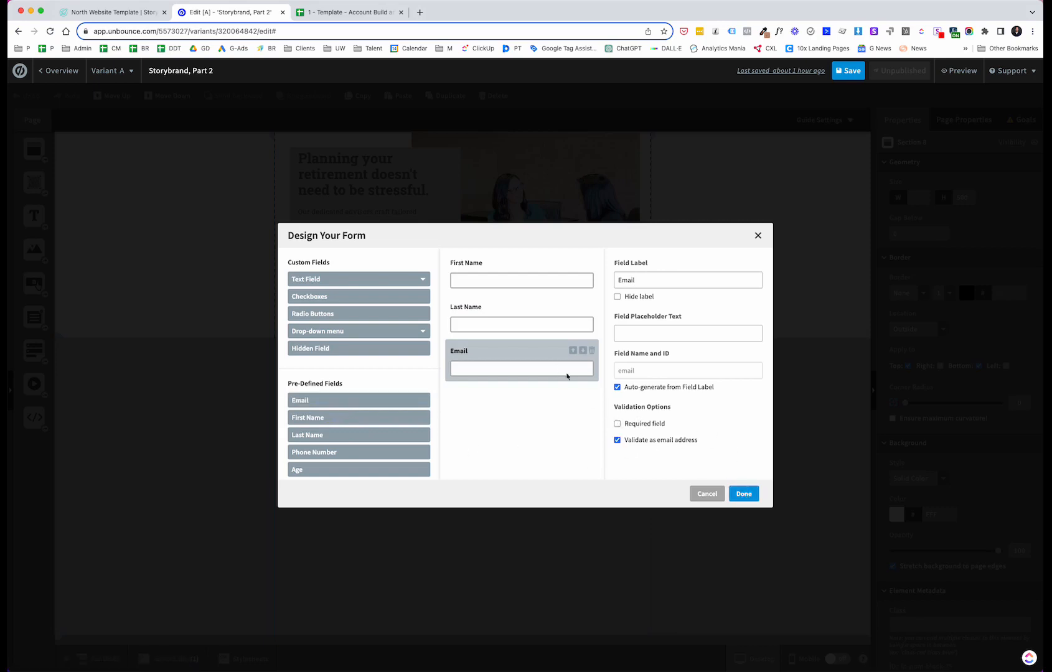
pyautogui.click(618, 424)
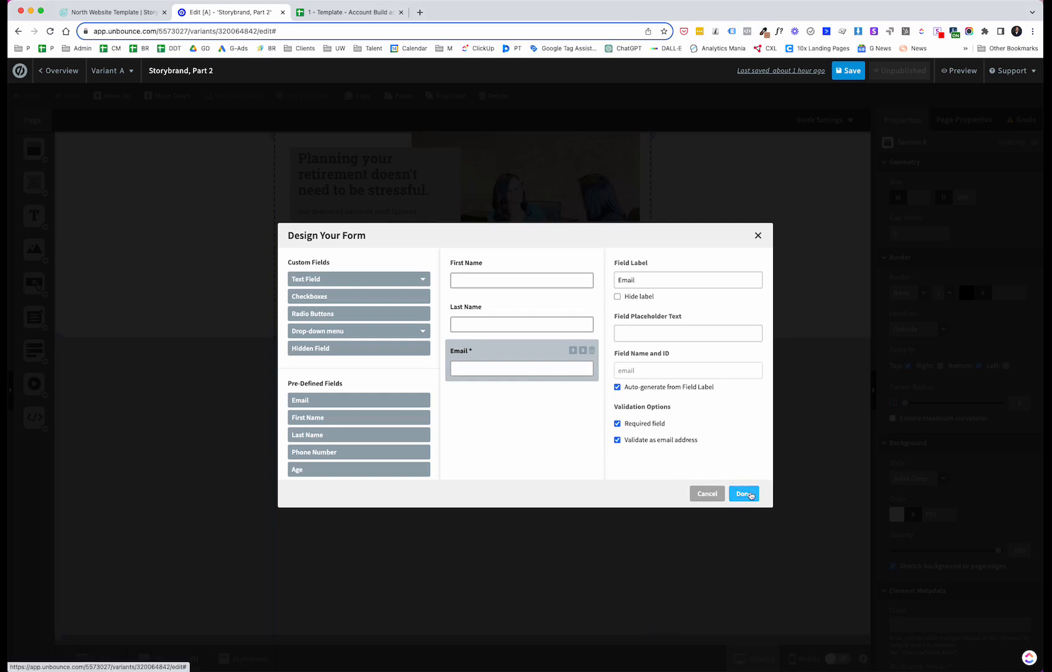
pyautogui.click(747, 492)
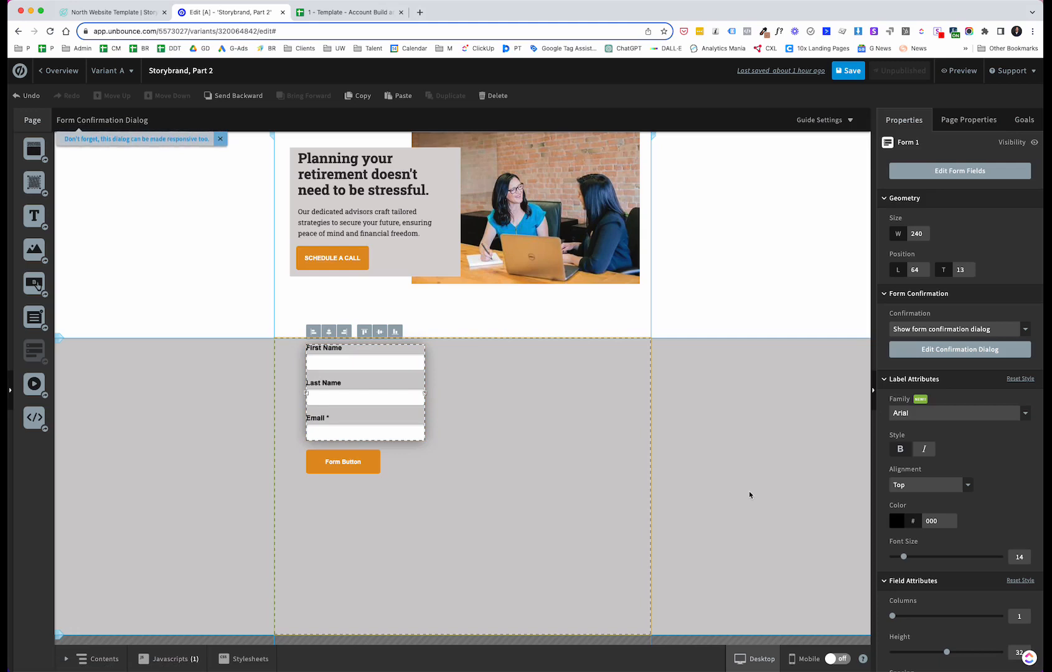
# Step: Widen the form to about 544 px and move it toward the section's upper left
pyautogui.moveTo(424, 393); pyautogui.dragTo(573, 399)
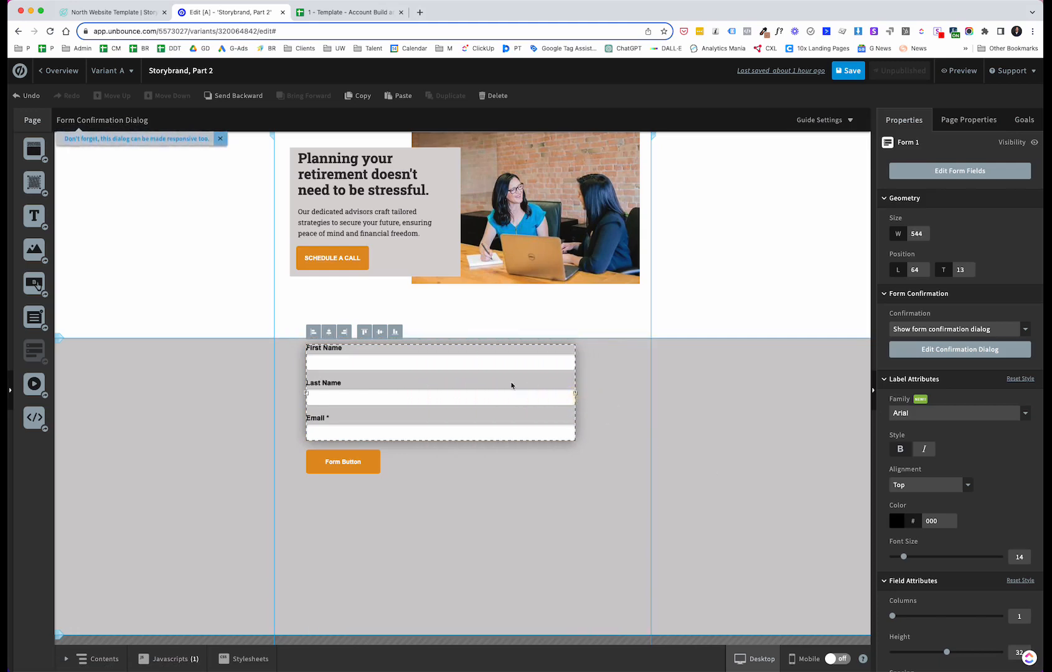
pyautogui.moveTo(512, 383)
pyautogui.mouseDown()
pyautogui.moveTo(503, 400)
pyautogui.moveTo(496, 394)
pyautogui.mouseUp()
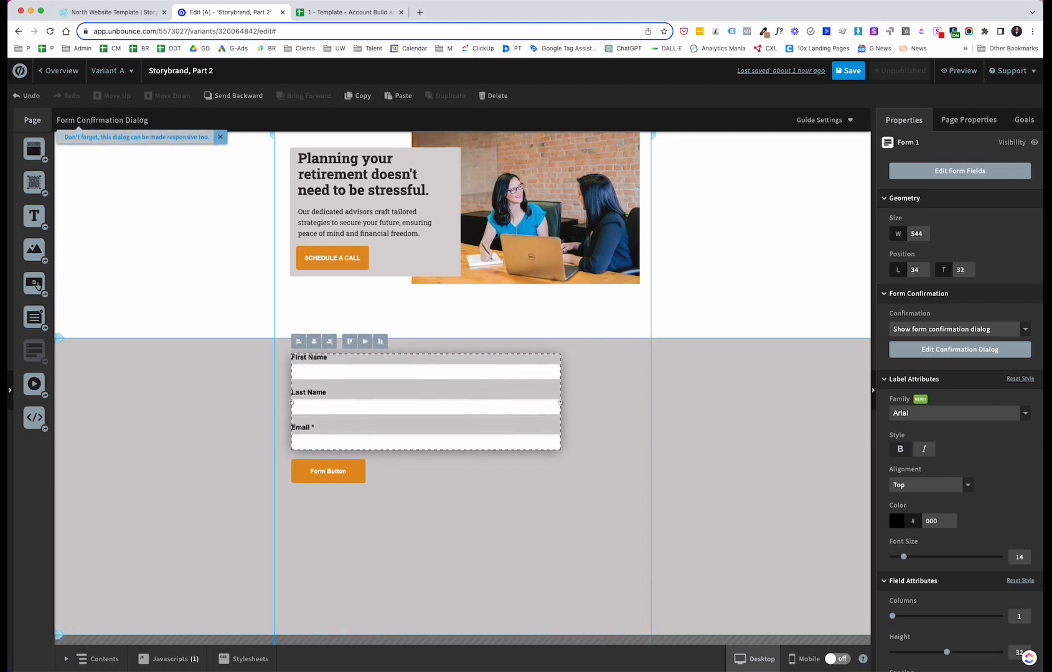
# Step: Set the form's label font family to Roboto
pyautogui.scroll(-1, 1000, 248)
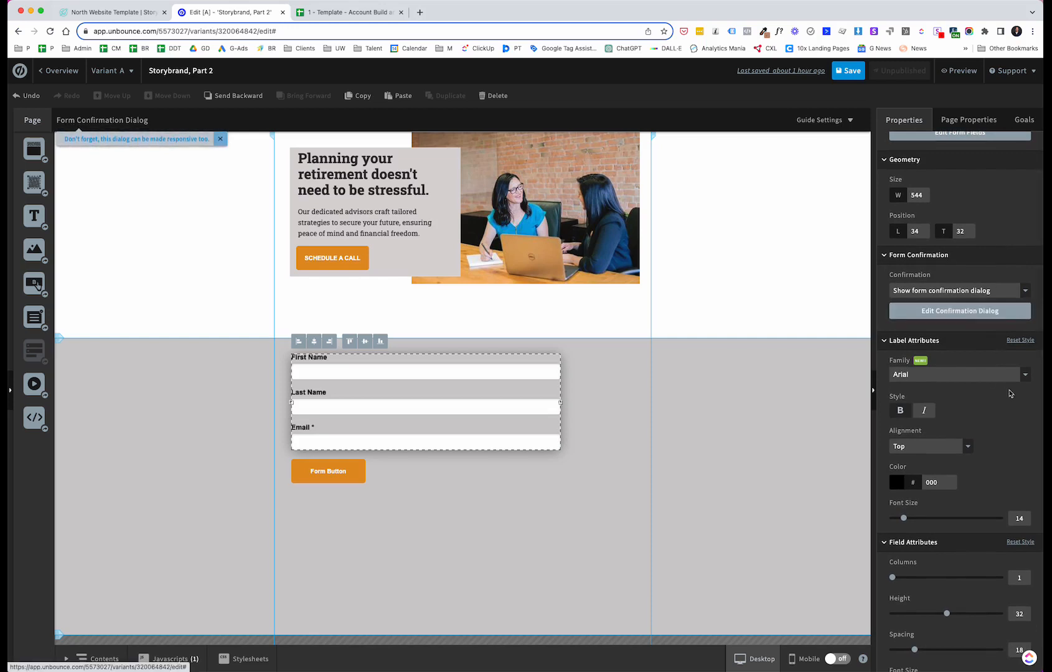
pyautogui.click(1025, 375)
pyautogui.scroll(-2, 980, 430)
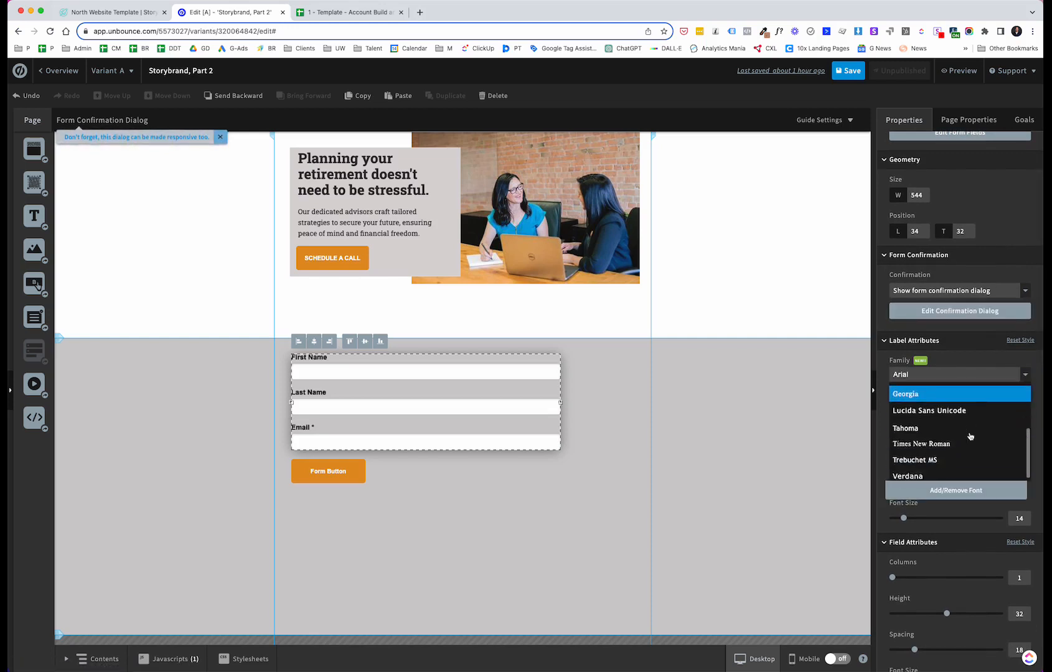
pyautogui.scroll(5, 933, 404)
pyautogui.click(912, 393)
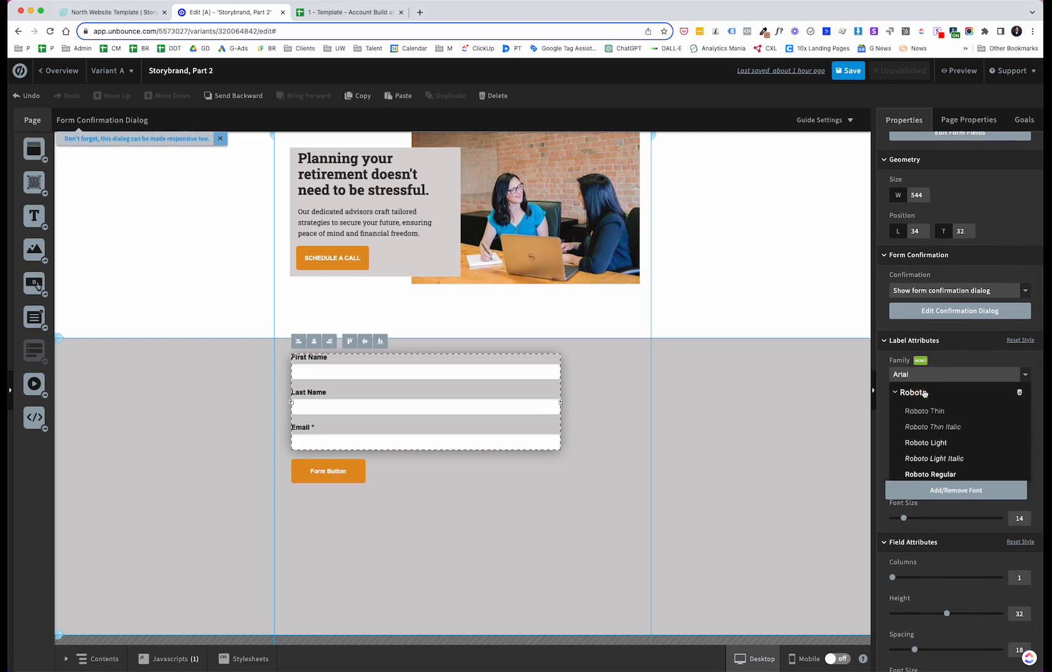
pyautogui.scroll(-2, 933, 430)
pyautogui.click(941, 453)
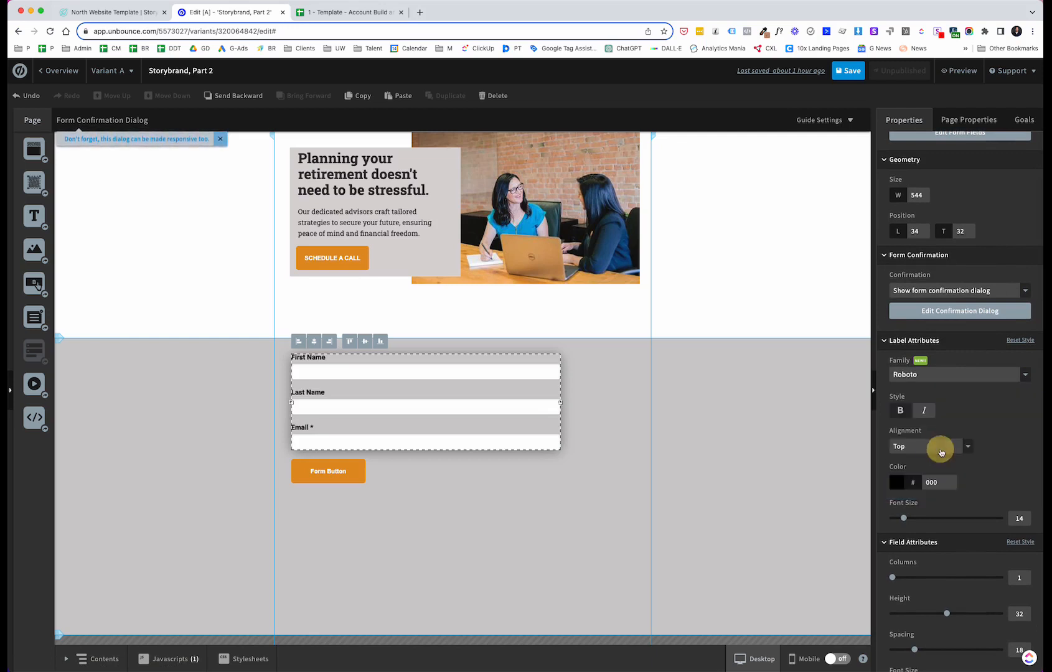
# Step: Increase the form field spacing to 24
pyautogui.scroll(-2, 969, 417)
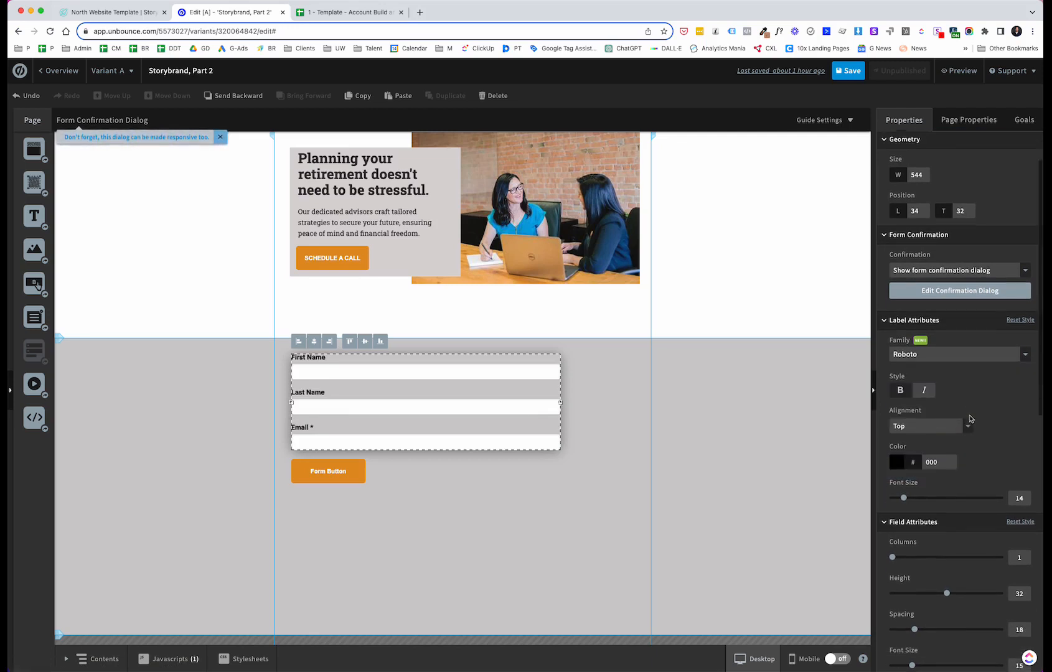
pyautogui.scroll(-2, 1002, 405)
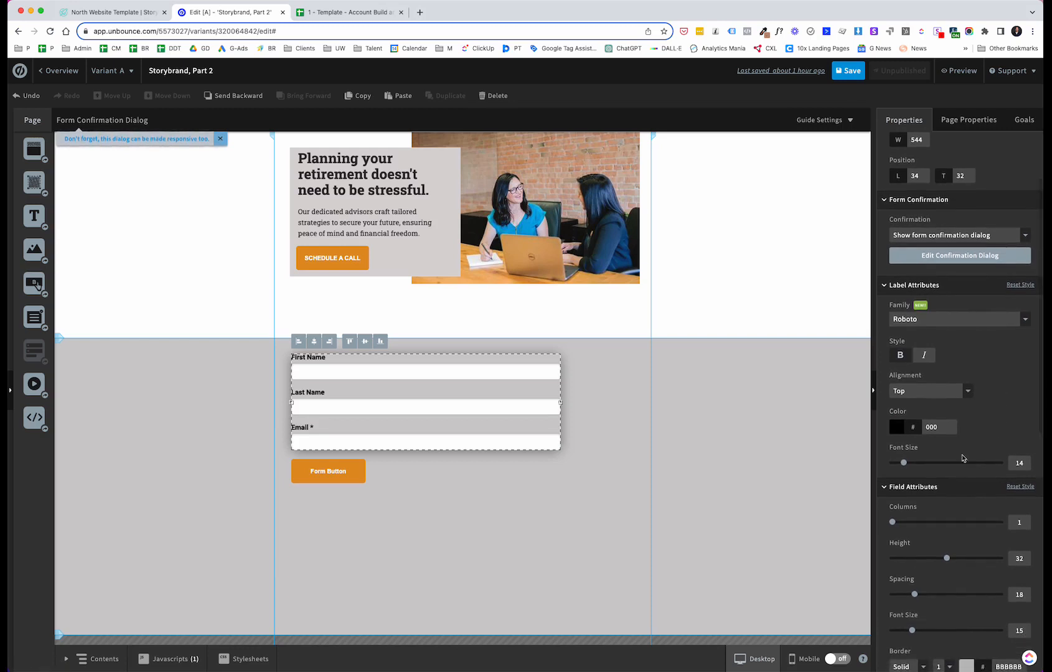
pyautogui.scroll(-5, 929, 492)
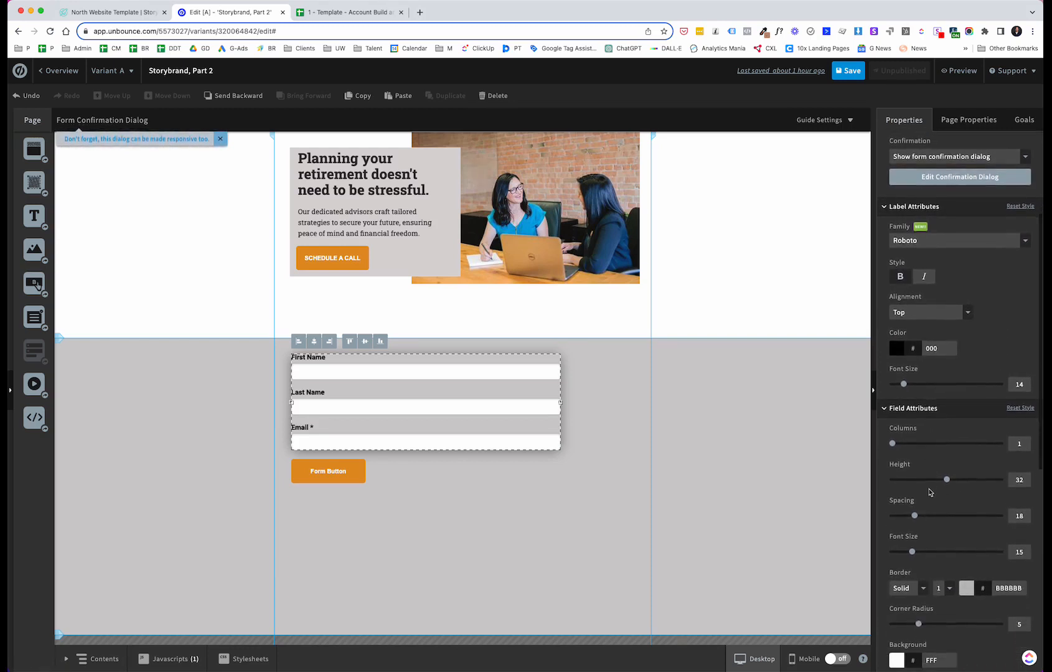
pyautogui.scroll(-2, 929, 492)
pyautogui.moveTo(916, 500)
pyautogui.mouseDown()
pyautogui.moveTo(947, 497)
pyautogui.moveTo(917, 502)
pyautogui.moveTo(933, 499)
pyautogui.mouseUp()
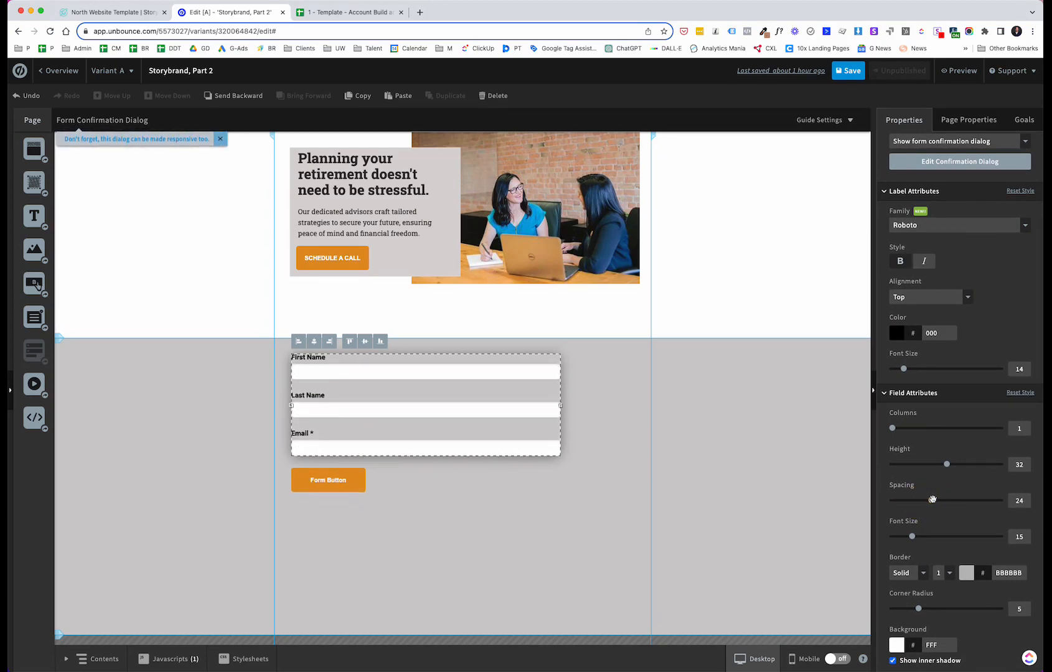
# Step: Set the form fields' corner radius to 0 and turn off the inner shadow
pyautogui.scroll(-6, 933, 501)
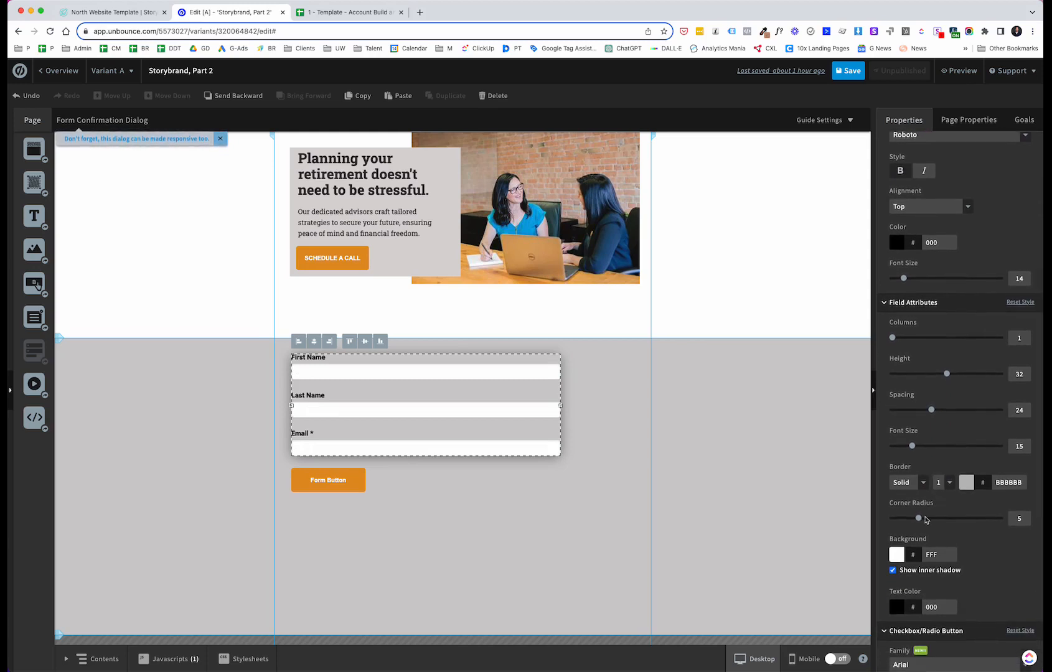
pyautogui.moveTo(917, 519); pyautogui.dragTo(892, 519)
pyautogui.scroll(-2, 977, 503)
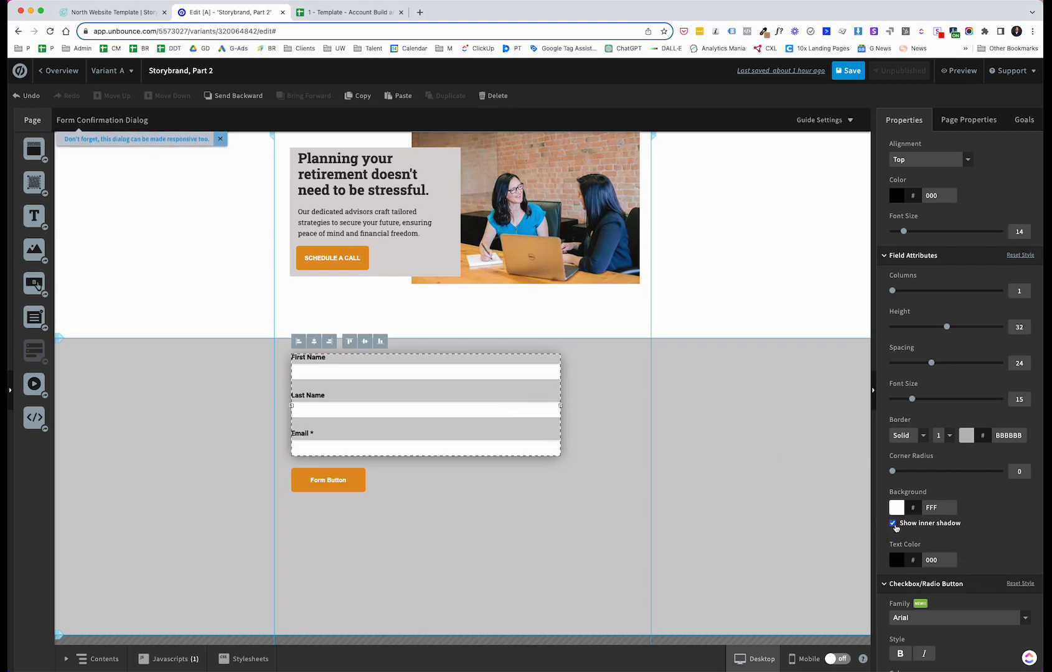
pyautogui.click(893, 523)
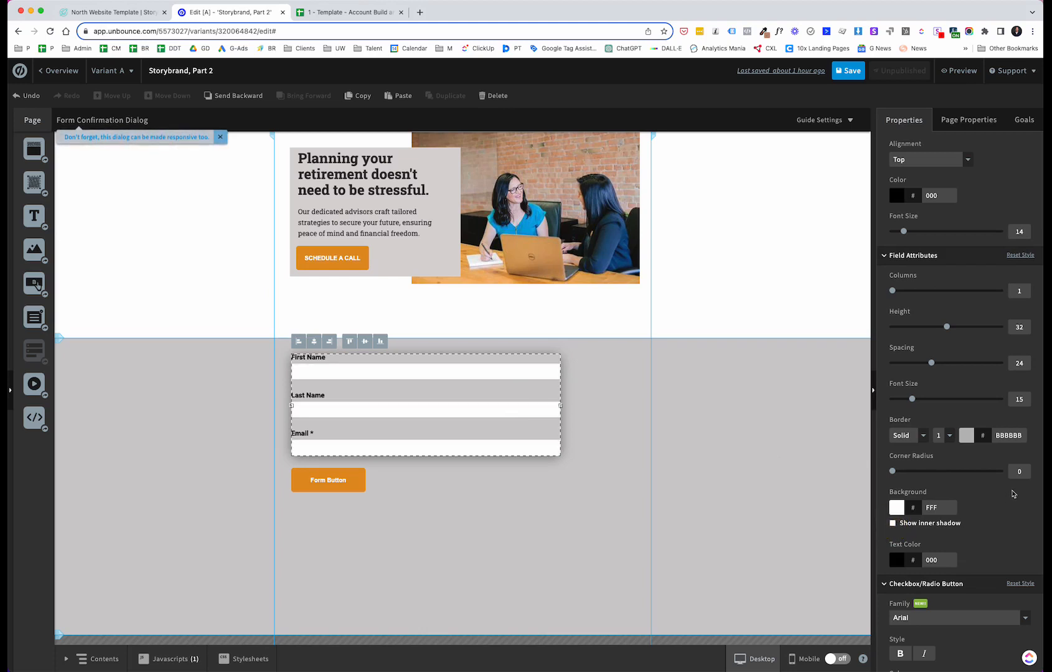
# Step: Set the form's checkbox/radio button font family to Roboto, then deselect the form
pyautogui.scroll(-5, 958, 527)
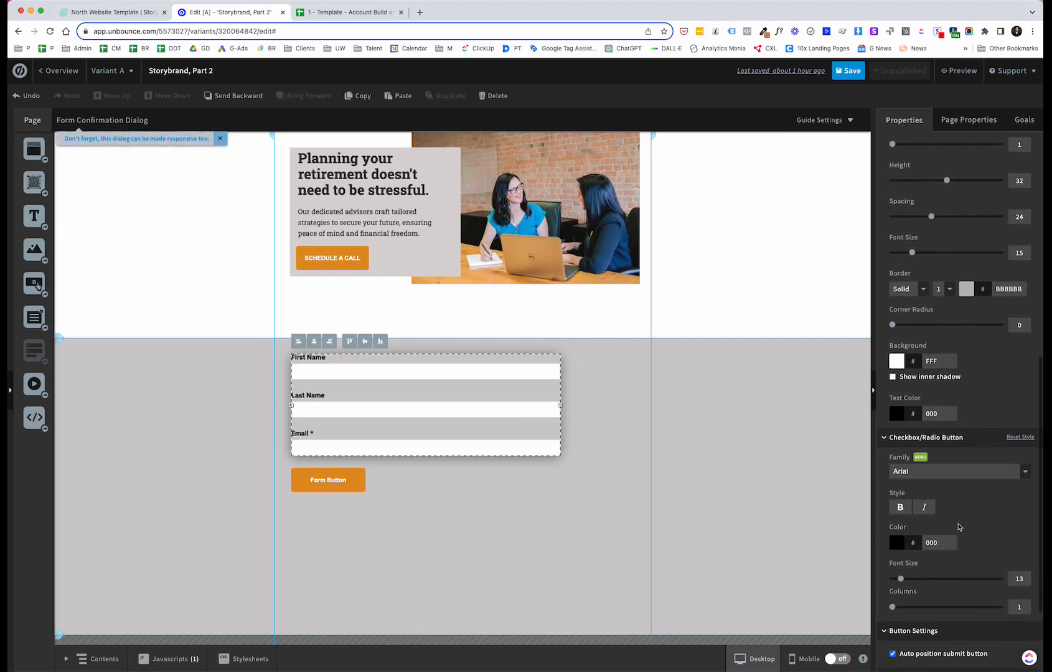
pyautogui.click(1024, 472)
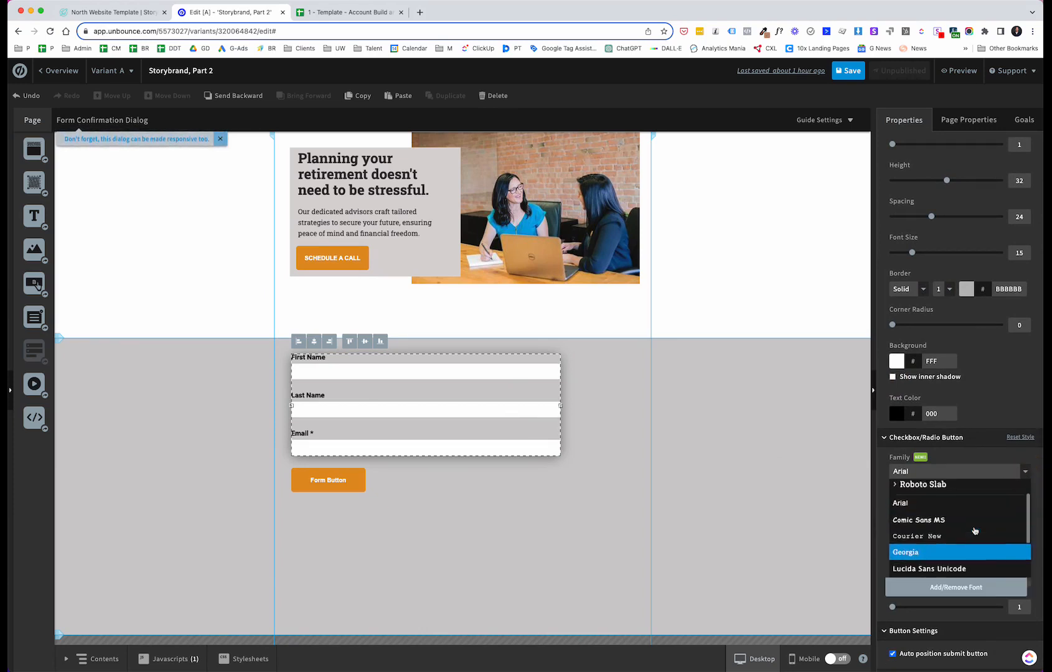
pyautogui.click(909, 490)
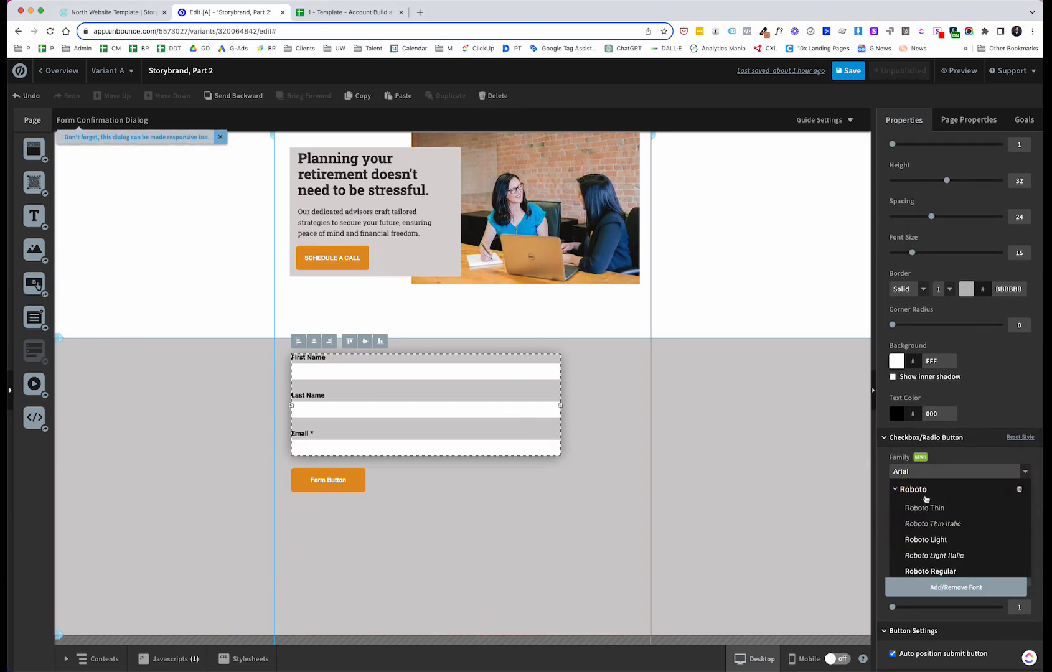
pyautogui.scroll(-1, 929, 557)
pyautogui.click(930, 557)
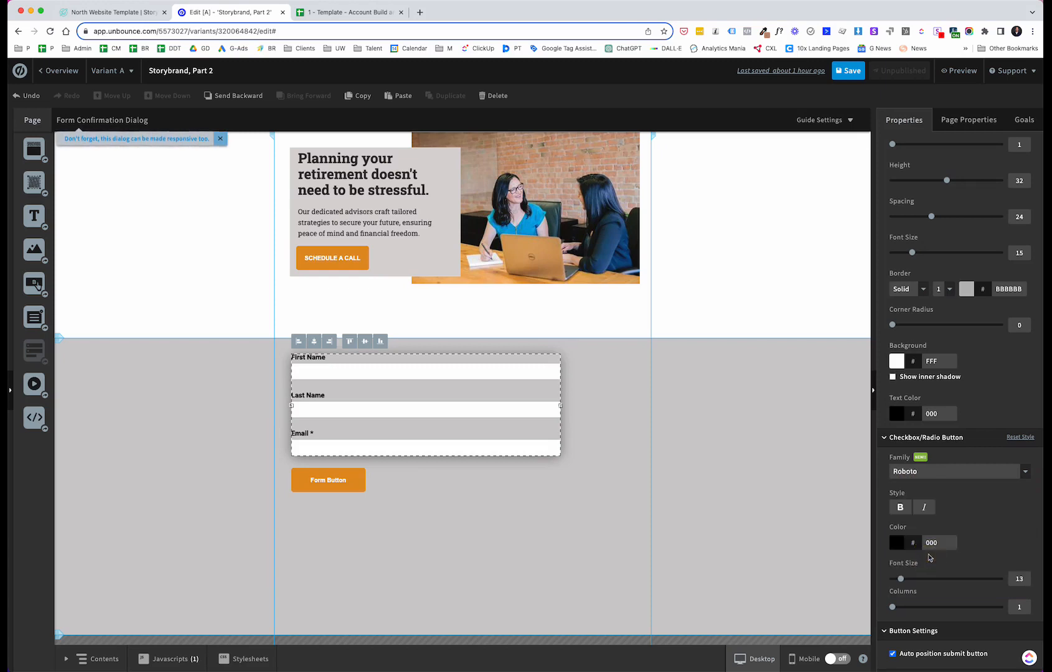
pyautogui.scroll(-3, 982, 520)
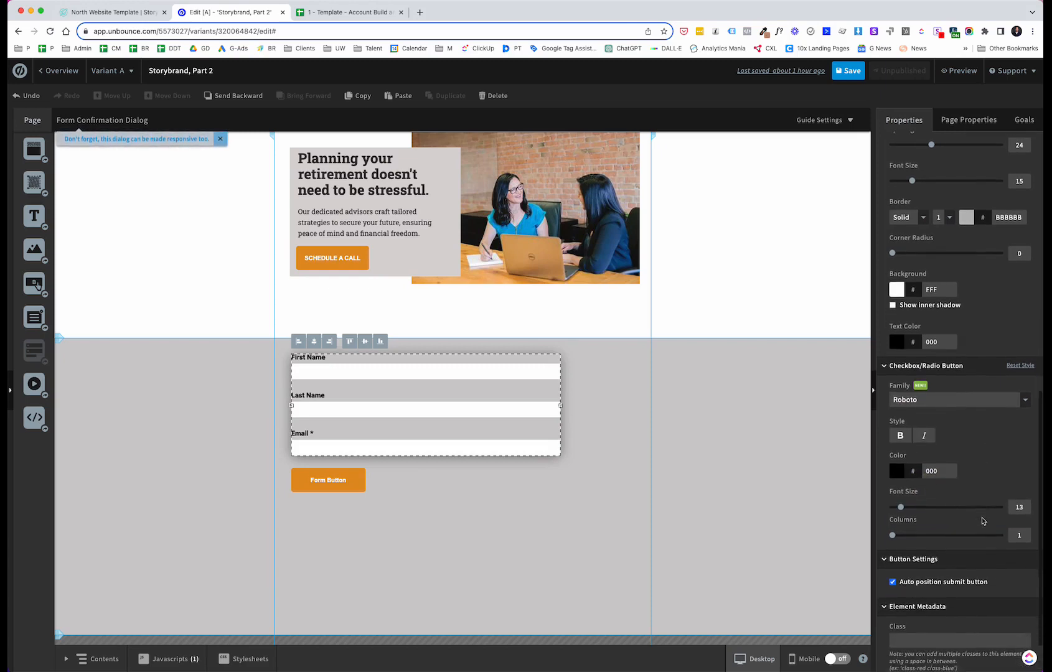
pyautogui.scroll(-2, 968, 465)
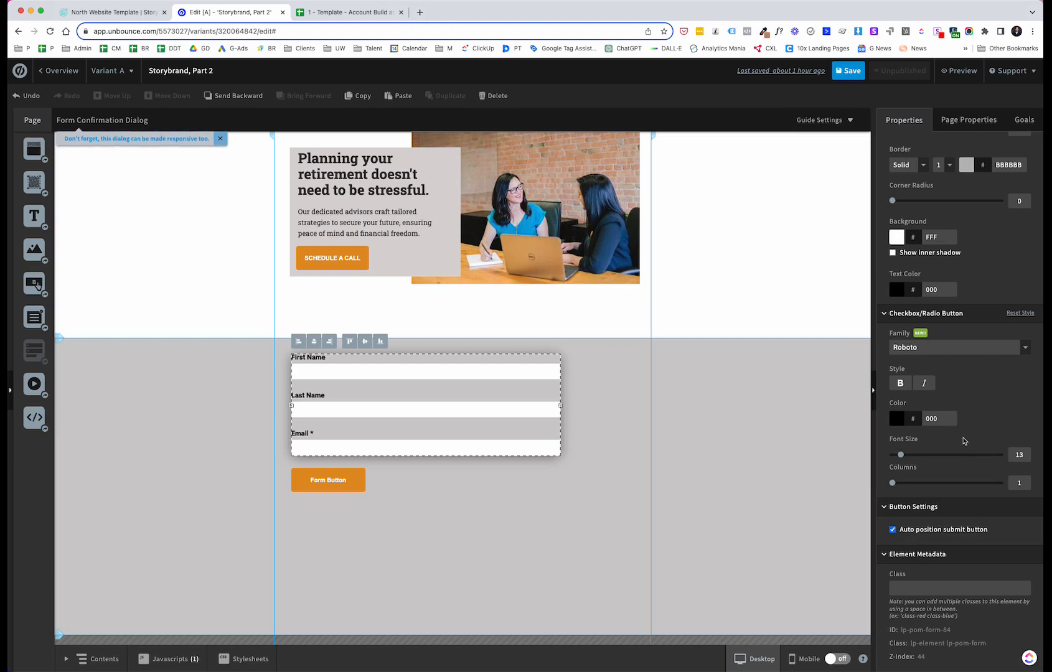
pyautogui.click(682, 401)
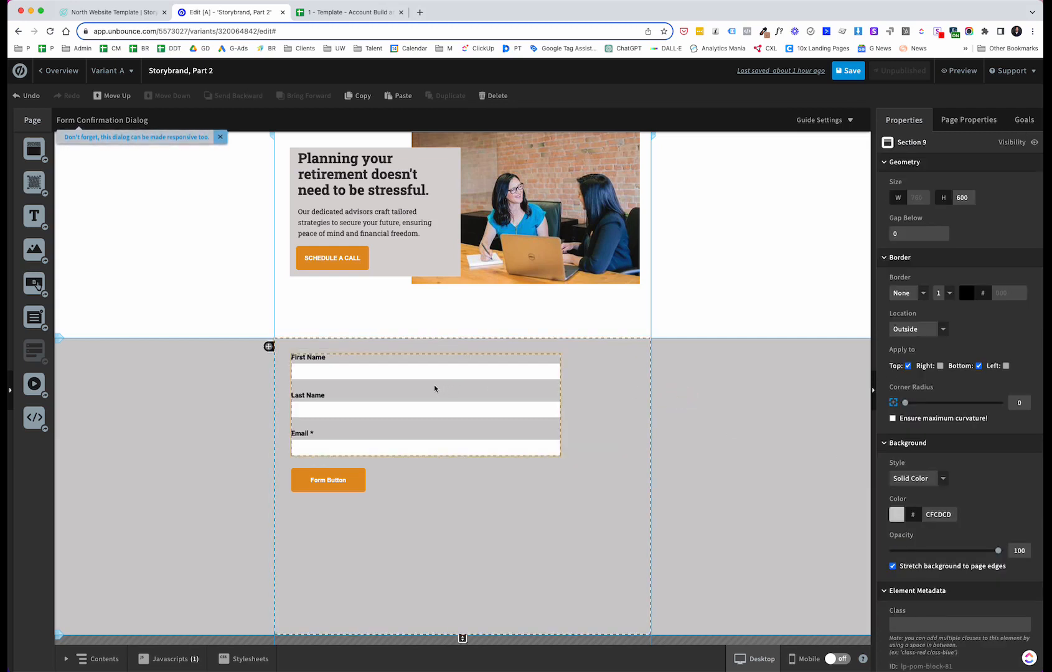
# Step: Compare the signup form with the North template reference page
pyautogui.click(135, 13)
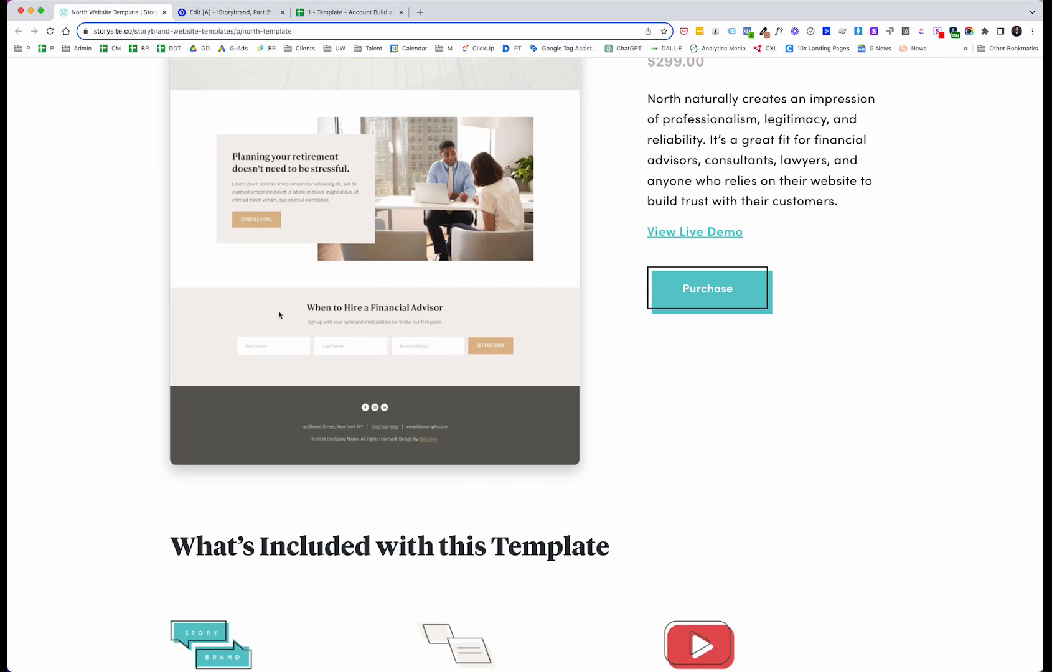
pyautogui.click(235, 15)
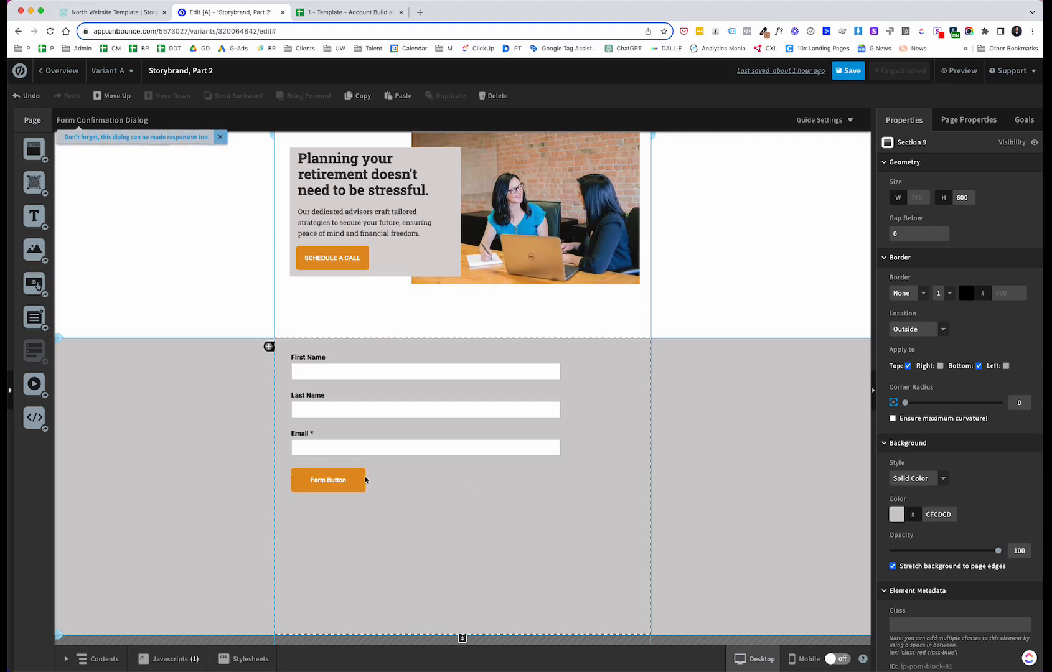
pyautogui.click(117, 12)
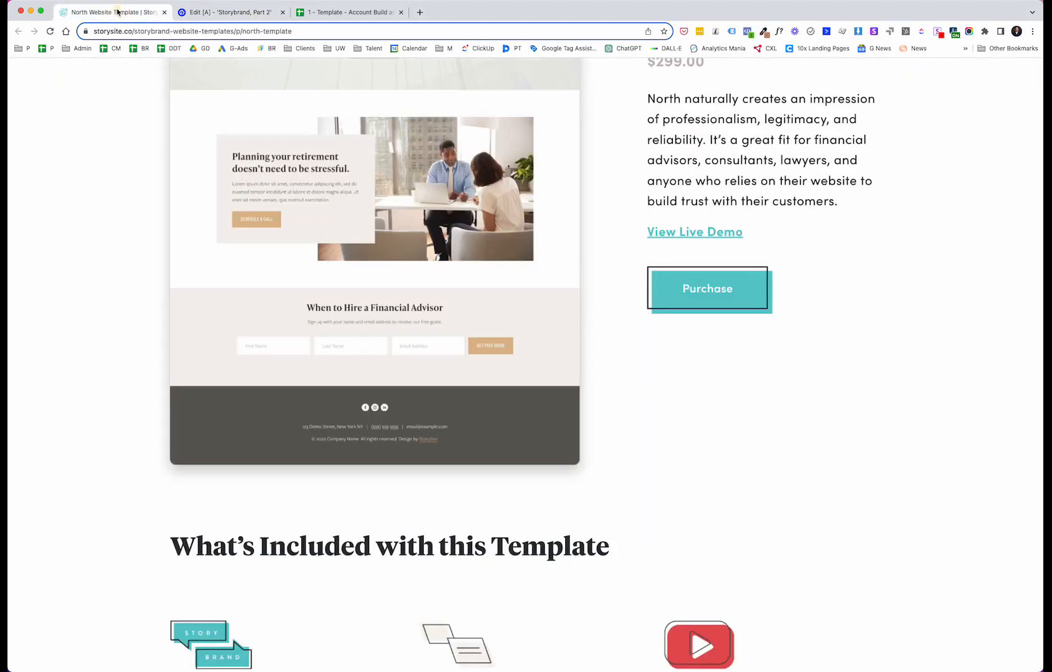
pyautogui.click(211, 12)
# Step: Change the form button's label to GET A FREE GUIDE
pyautogui.click(338, 488)
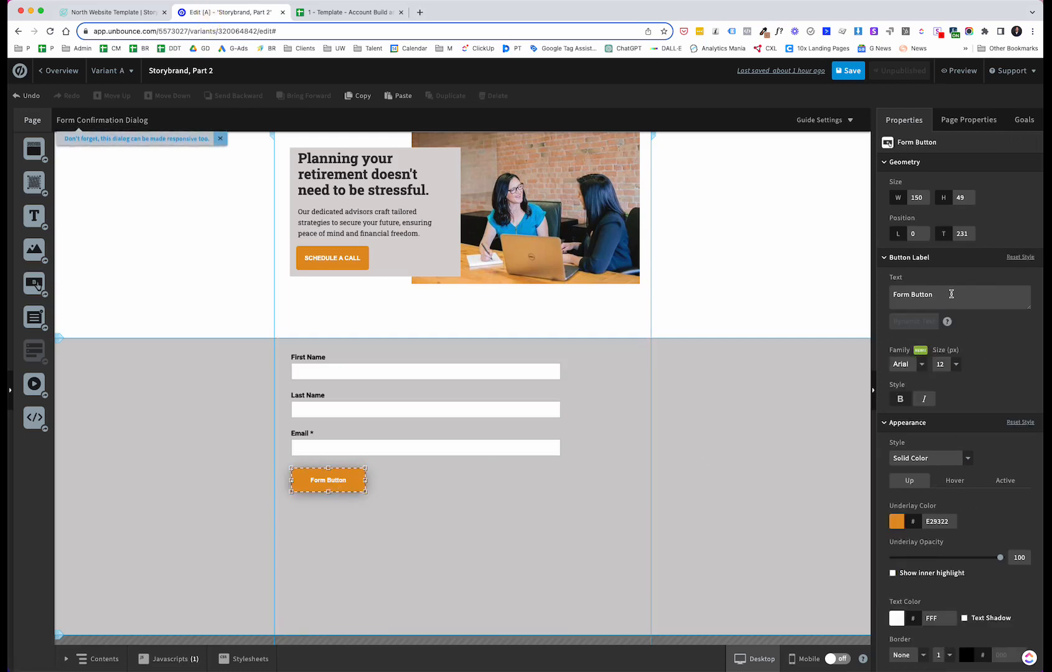
pyautogui.moveTo(946, 294); pyautogui.dragTo(894, 294)
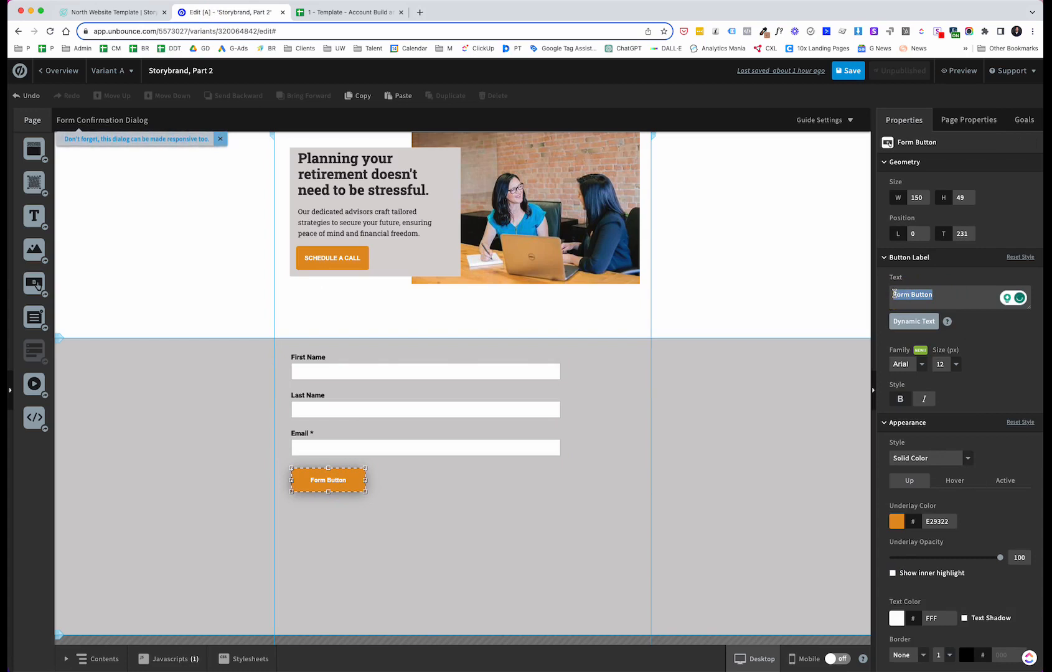
pyautogui.write('GAT')
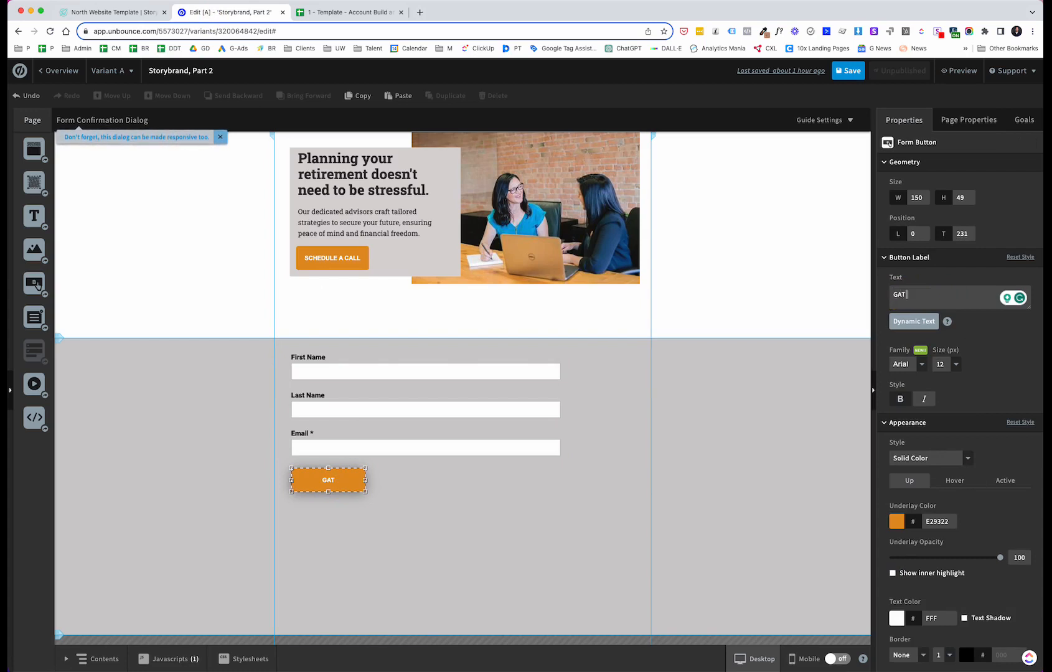
pyautogui.press('BackSpace')
pyautogui.press('BackSpace')
pyautogui.write('ET A GREE')
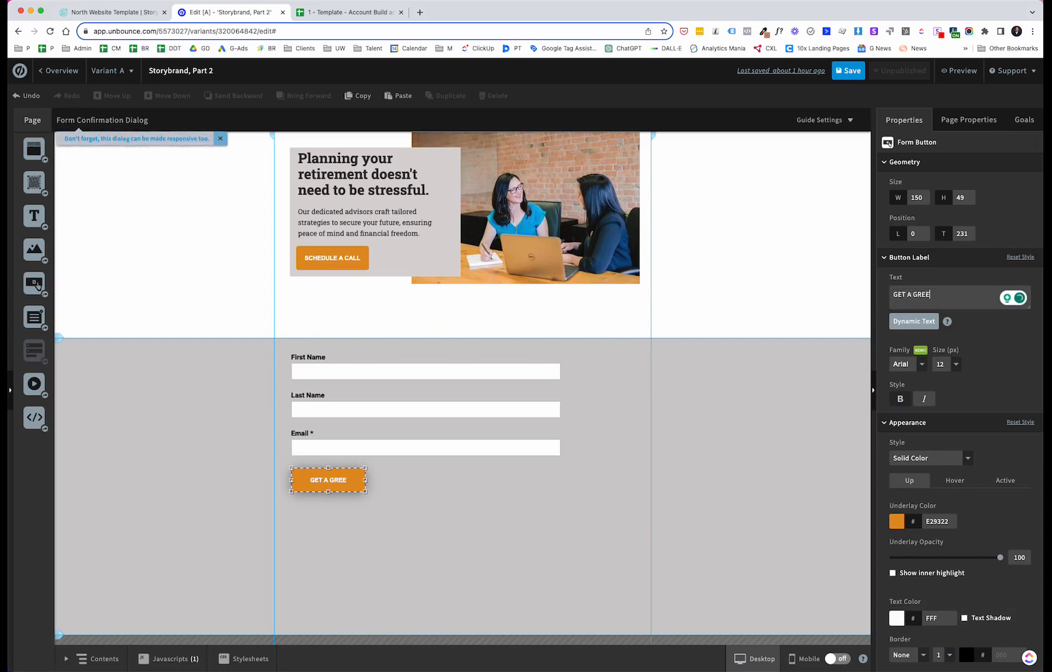
pyautogui.press('BackSpace')
pyautogui.press('BackSpace')
pyautogui.press('BackSpace')
pyautogui.press('BackSpace')
pyautogui.write('FREE GUIDE')
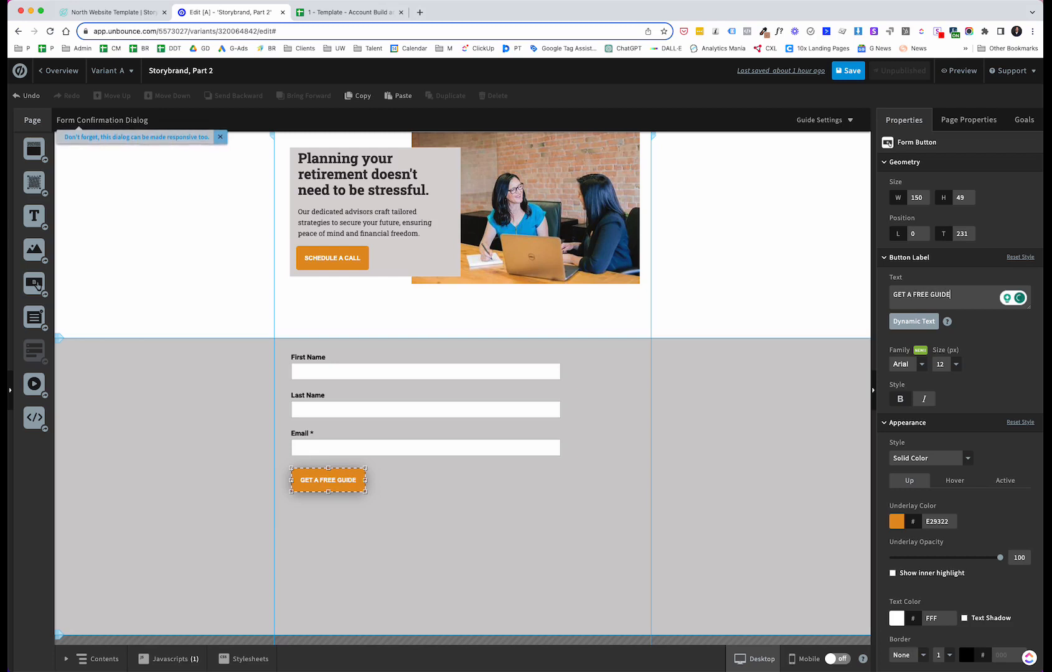
# Step: Set the form button's font family to Roboto Regular
pyautogui.click(913, 363)
pyautogui.scroll(-2, 919, 409)
pyautogui.scroll(-5, 919, 409)
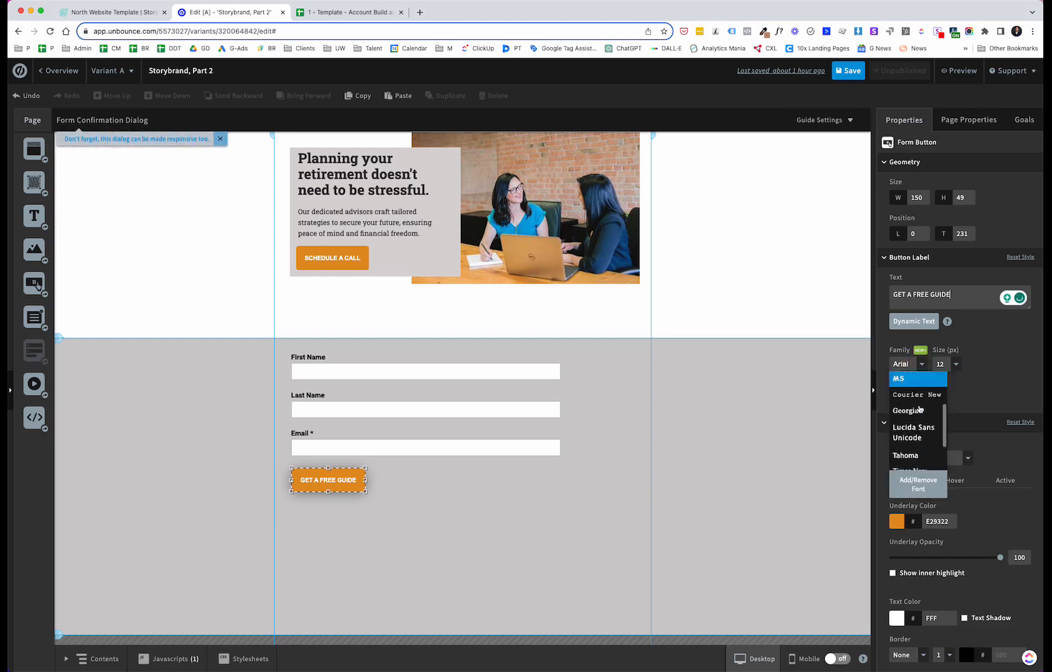
pyautogui.scroll(-3, 922, 402)
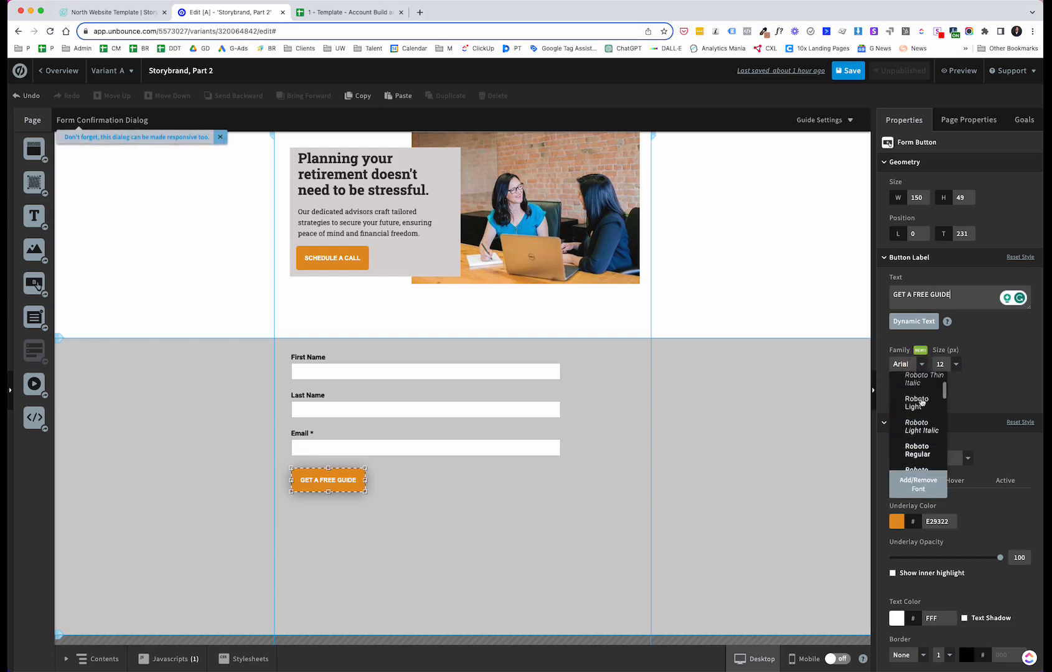
pyautogui.scroll(2, 918, 417)
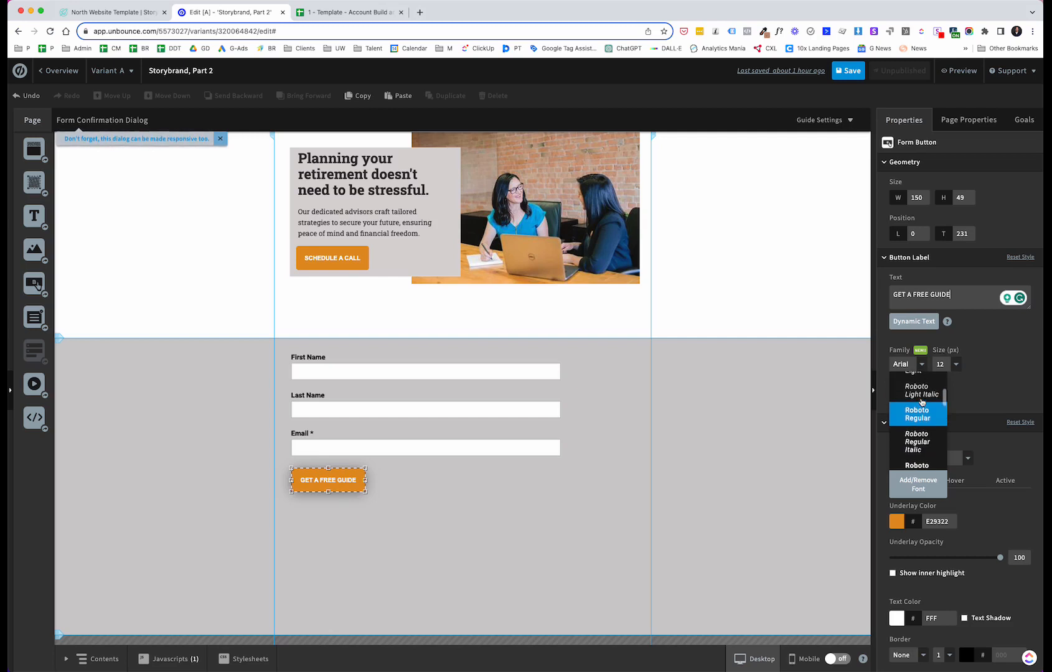
pyautogui.click(913, 434)
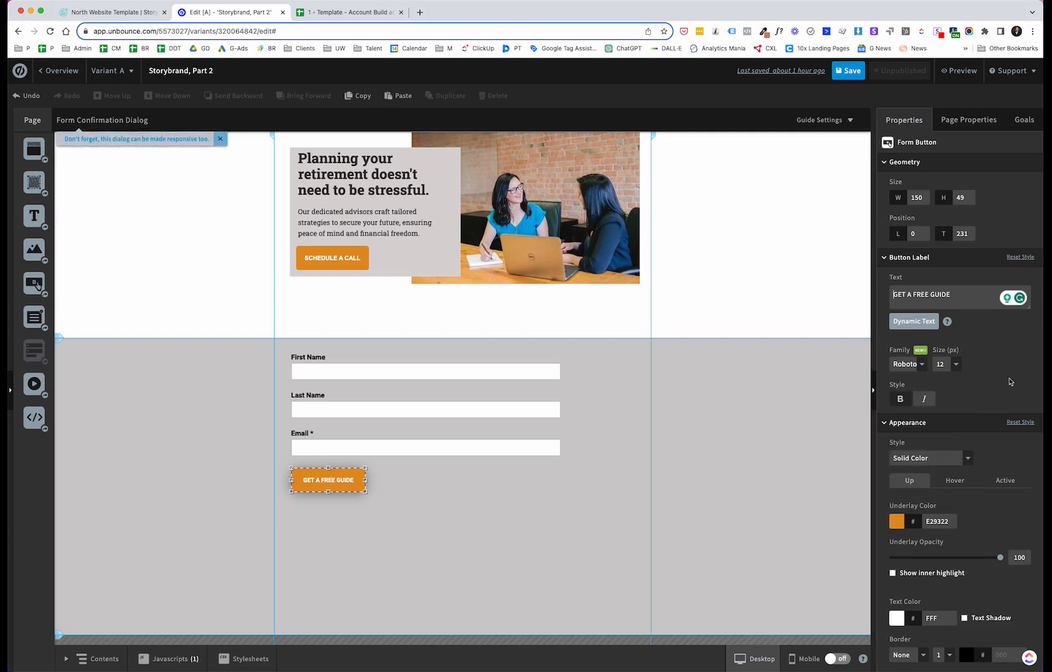
# Step: Compare the hero's SCHEDULE A CALL button settings with the form button's settings
pyautogui.scroll(-5, 1007, 377)
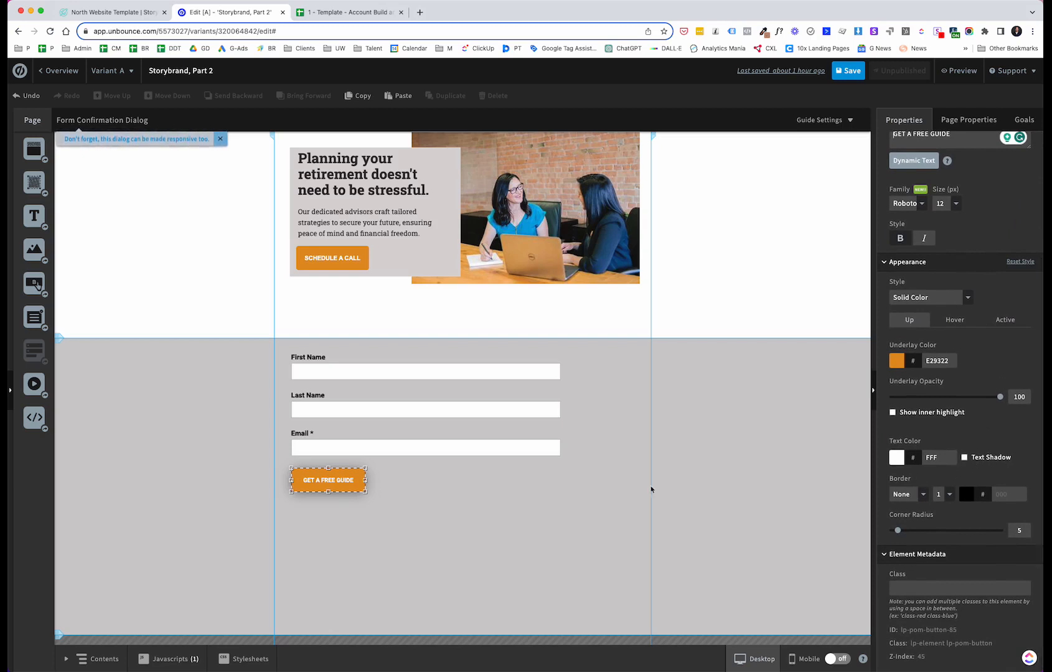
pyautogui.click(400, 494)
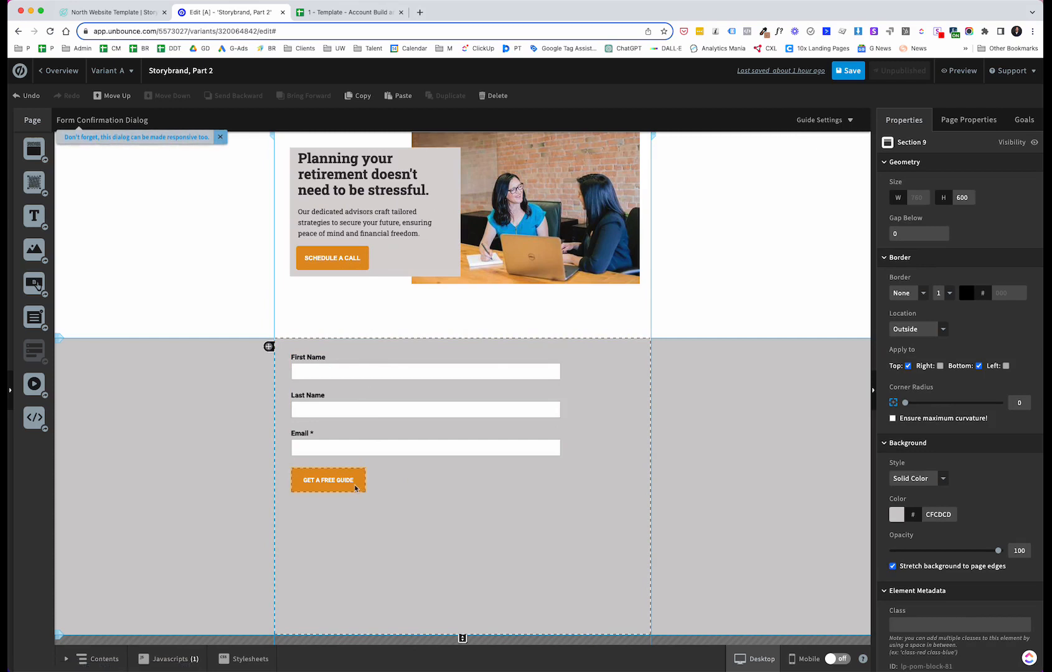
pyautogui.click(338, 261)
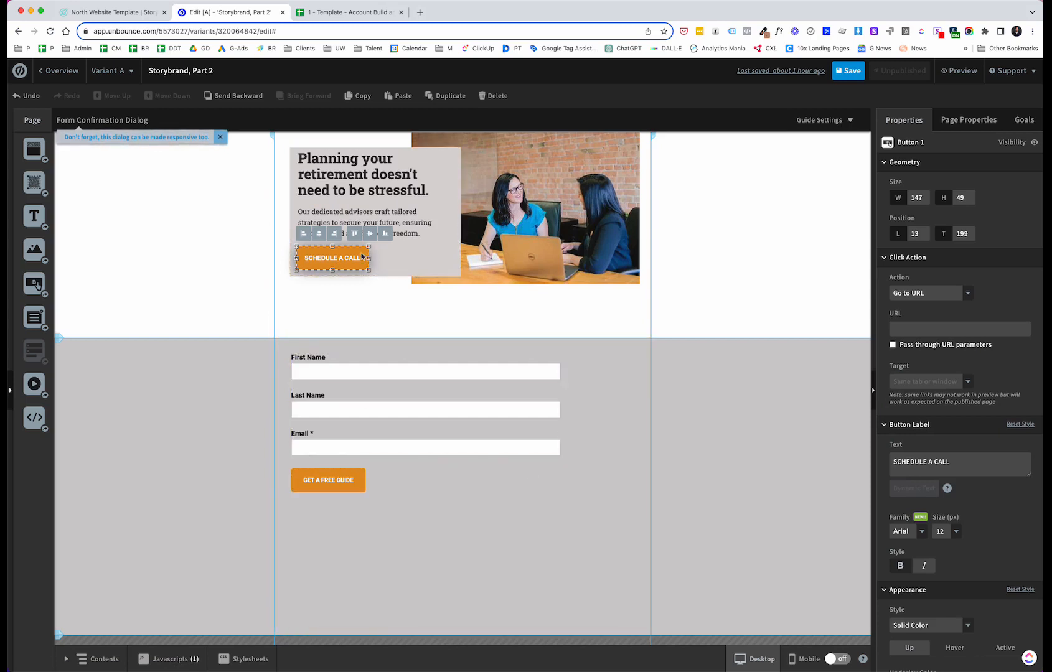
pyautogui.click(350, 481)
pyautogui.scroll(-3, 986, 513)
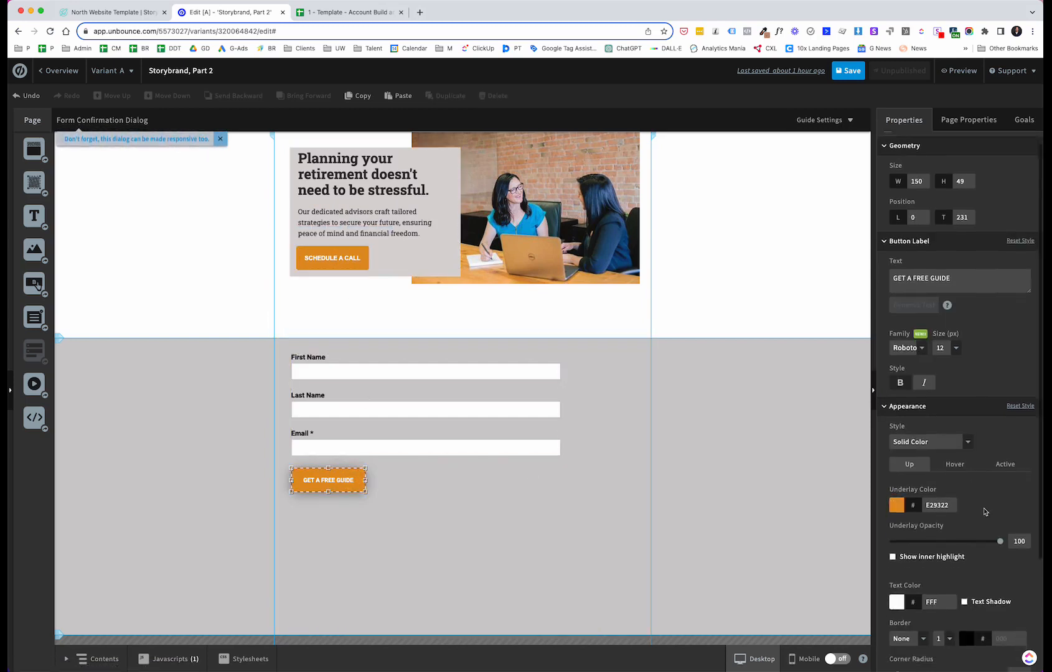
# Step: Set the form's confirmation action to Post form data to a URL
pyautogui.click(498, 369)
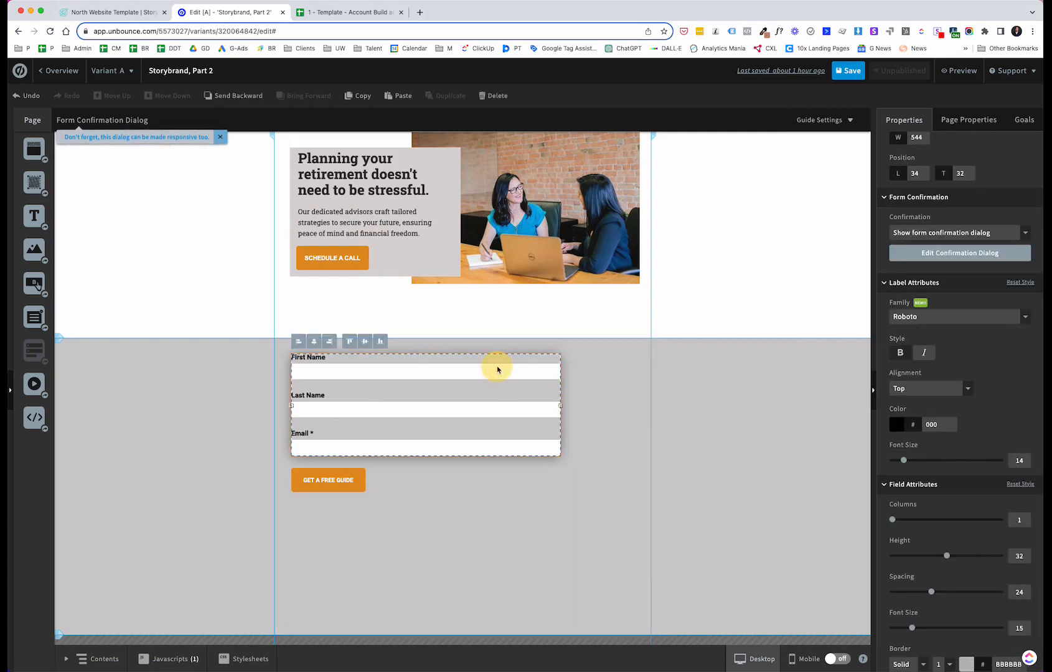
pyautogui.scroll(4, 981, 398)
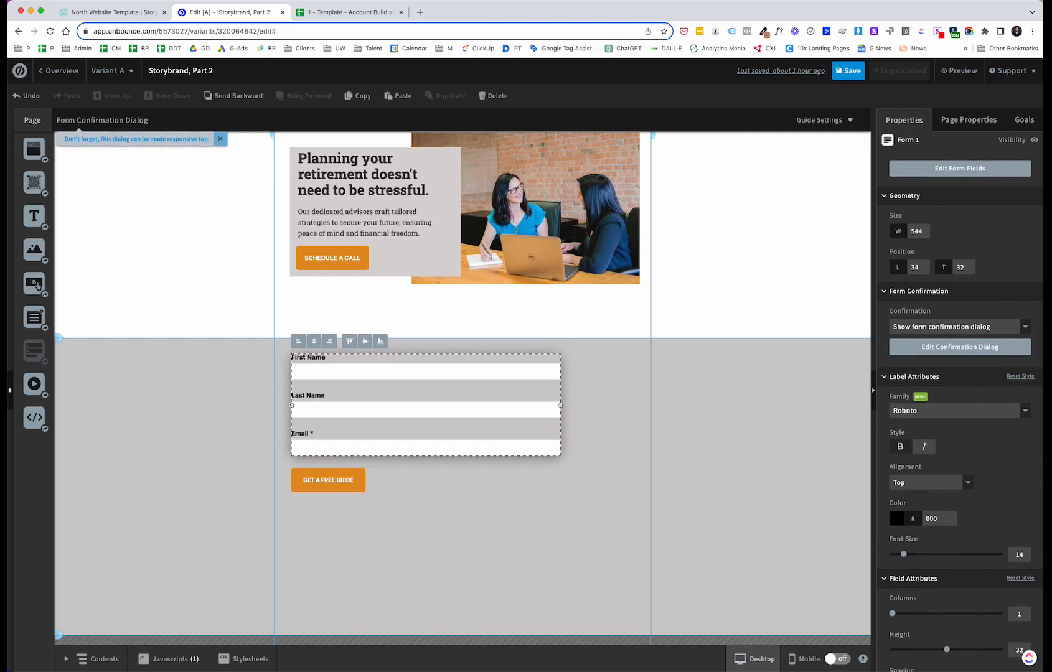
pyautogui.scroll(1, 1022, 227)
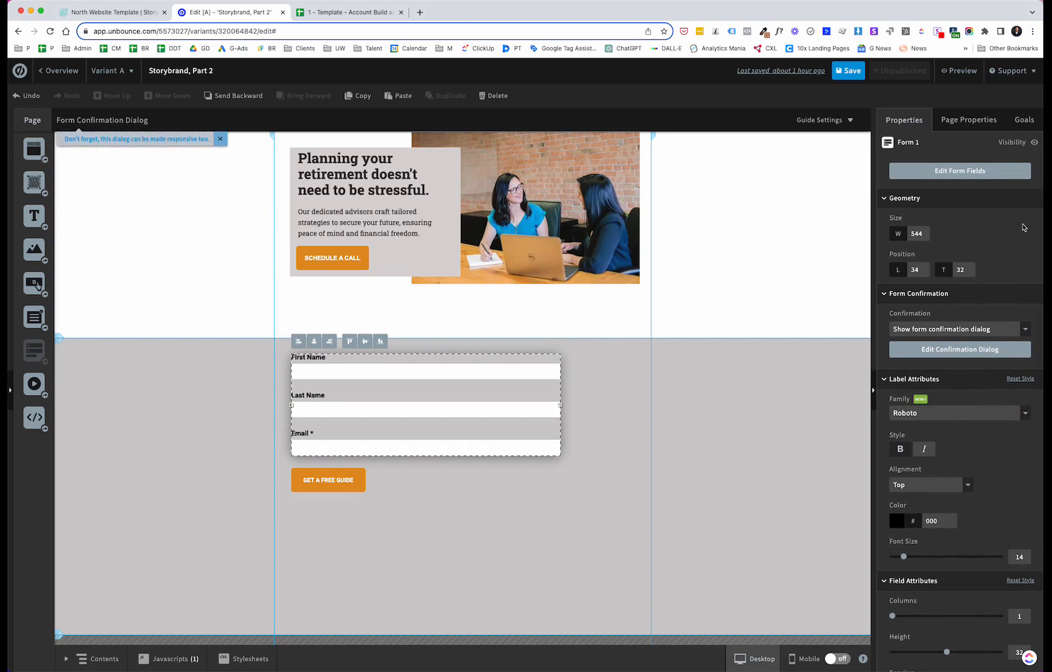
pyautogui.click(1024, 329)
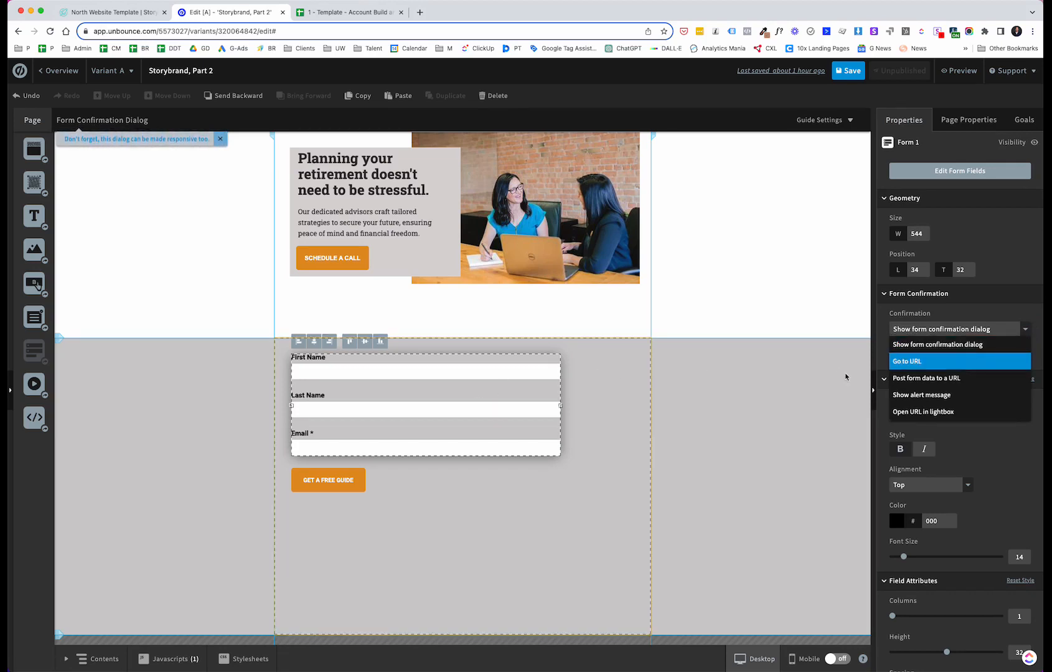
pyautogui.click(892, 362)
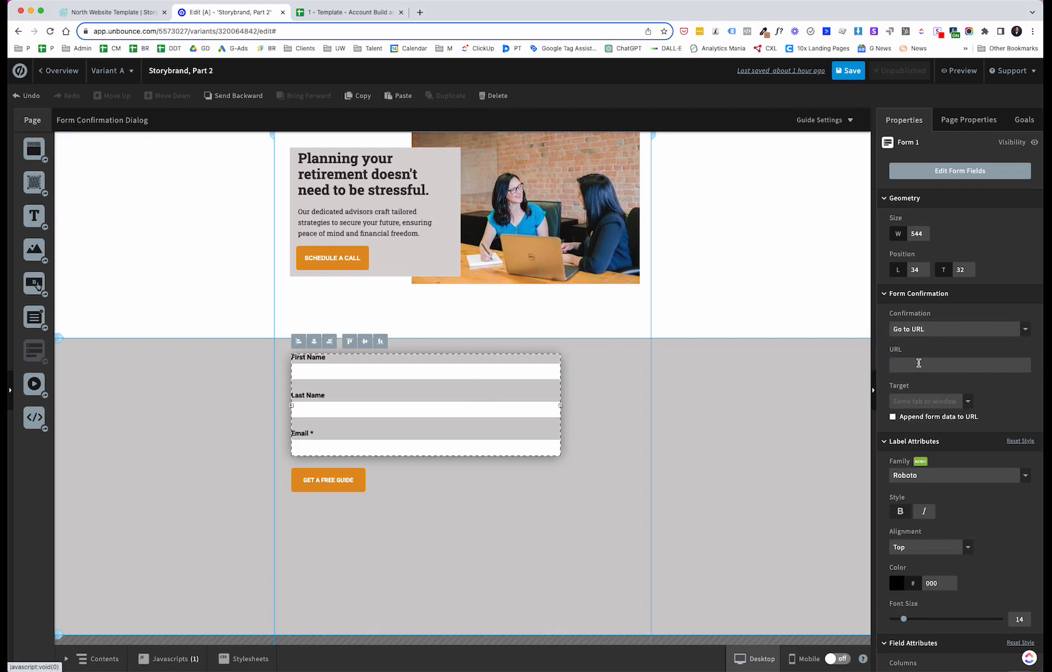
pyautogui.click(972, 330)
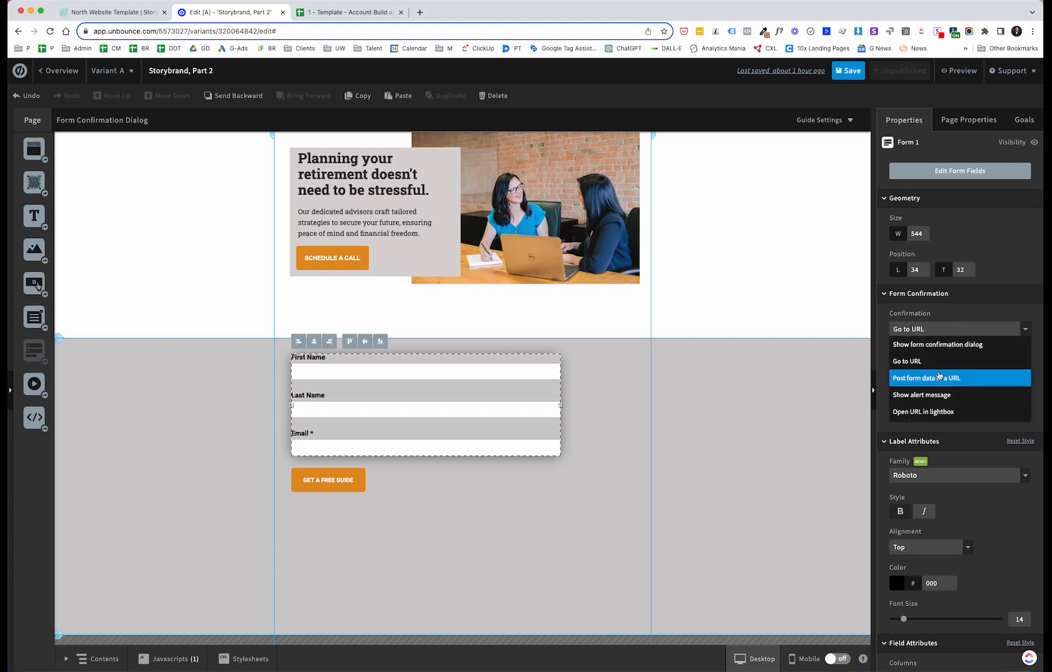
pyautogui.click(939, 376)
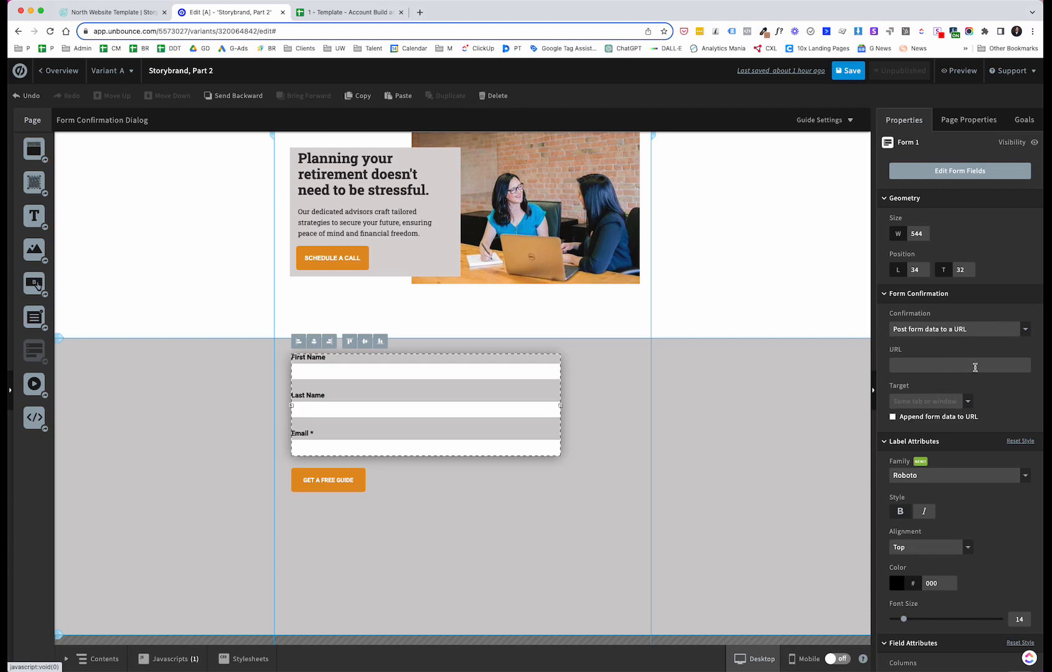
pyautogui.click(994, 331)
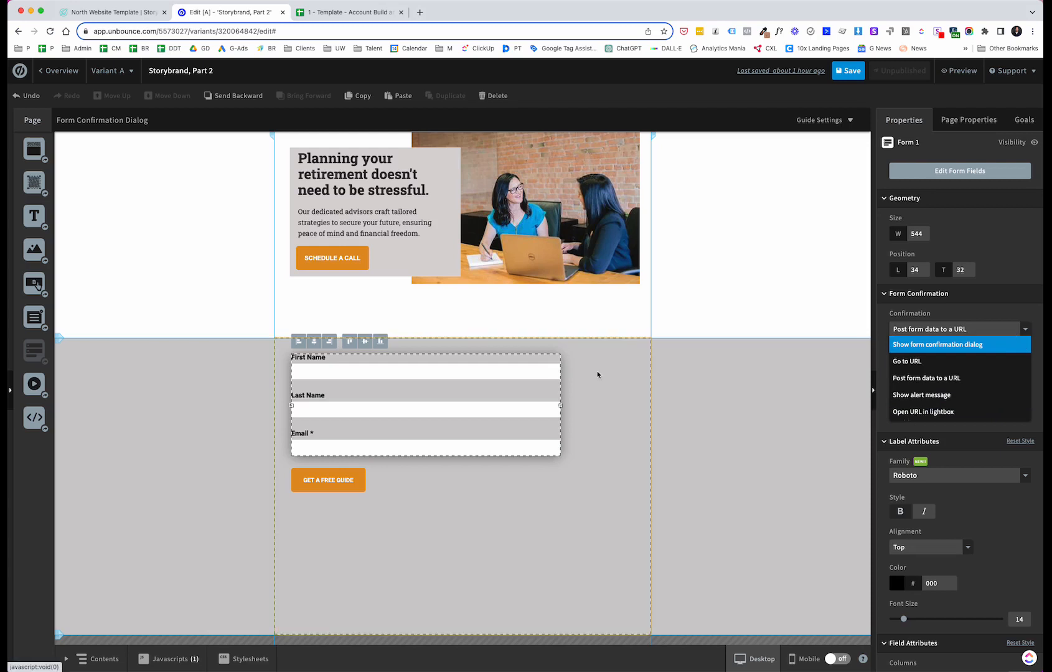
pyautogui.click(767, 430)
# Step: Narrow the form slightly by resizing its right edge, then deselect it
pyautogui.click(542, 408)
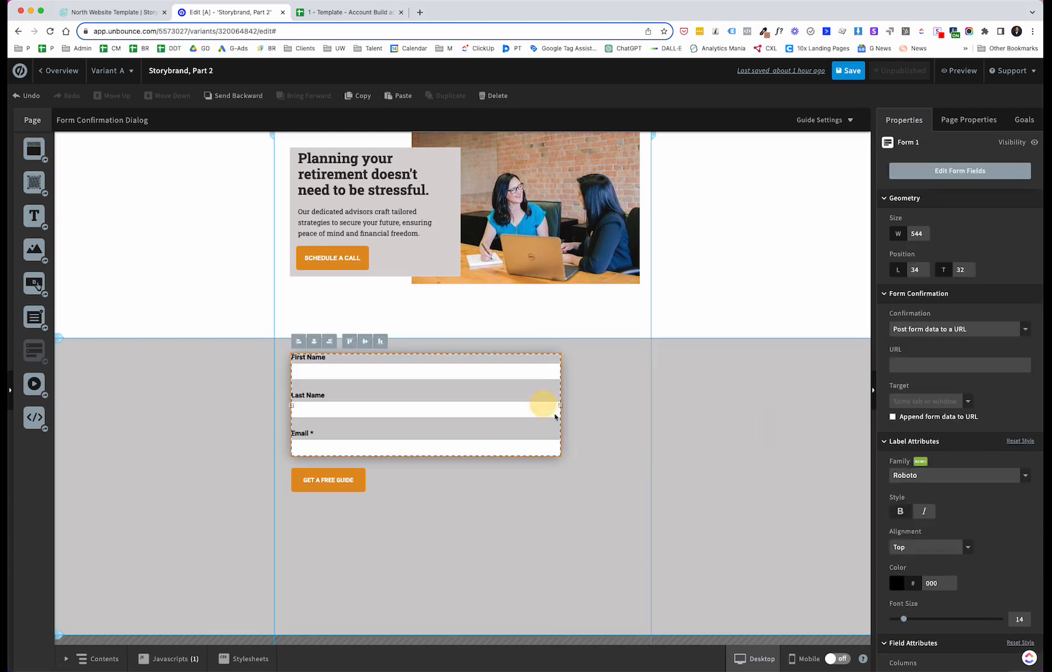
pyautogui.click(575, 463)
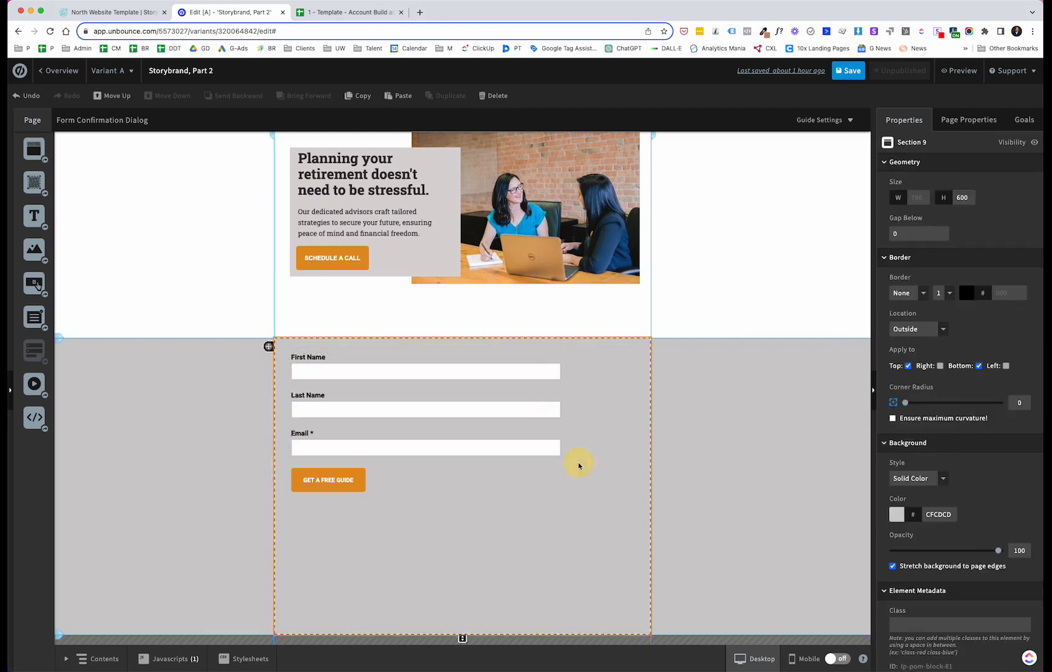
pyautogui.click(550, 446)
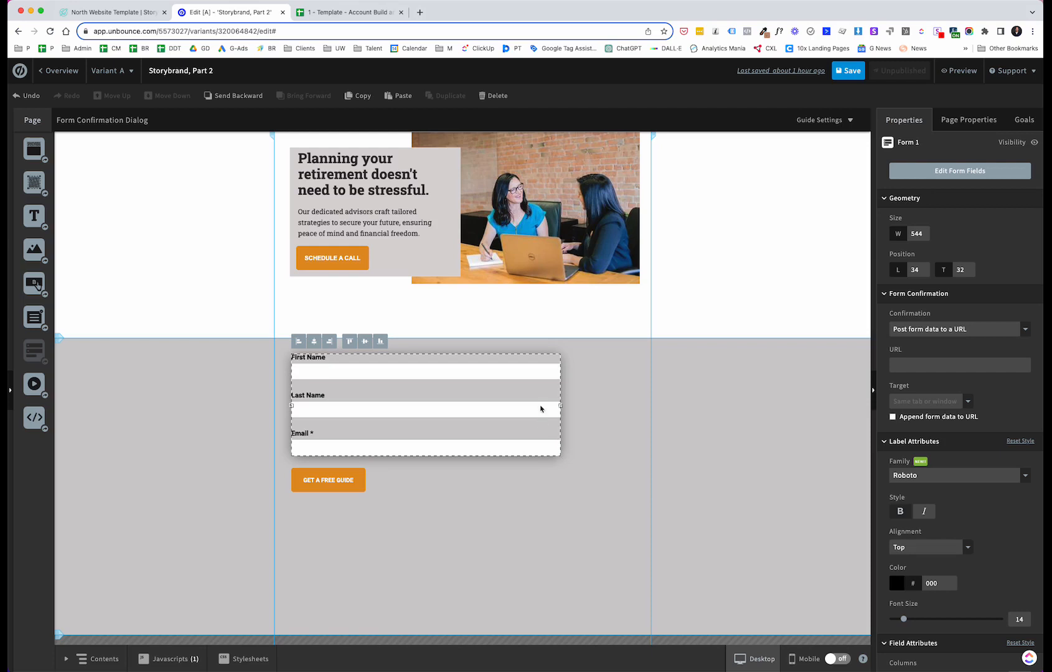
pyautogui.moveTo(562, 405)
pyautogui.mouseDown()
pyautogui.moveTo(615, 404)
pyautogui.moveTo(559, 410)
pyautogui.mouseUp()
pyautogui.click(434, 479)
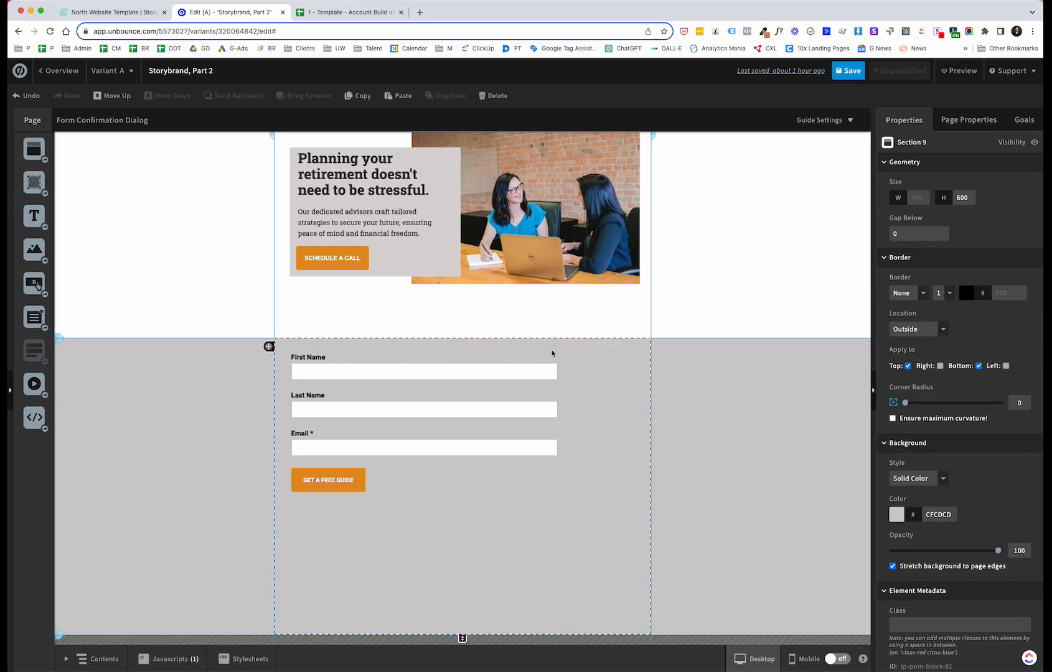
# Step: Reduce the signup section's height to 366
pyautogui.scroll(2, 627, 402)
pyautogui.scroll(-2, 626, 401)
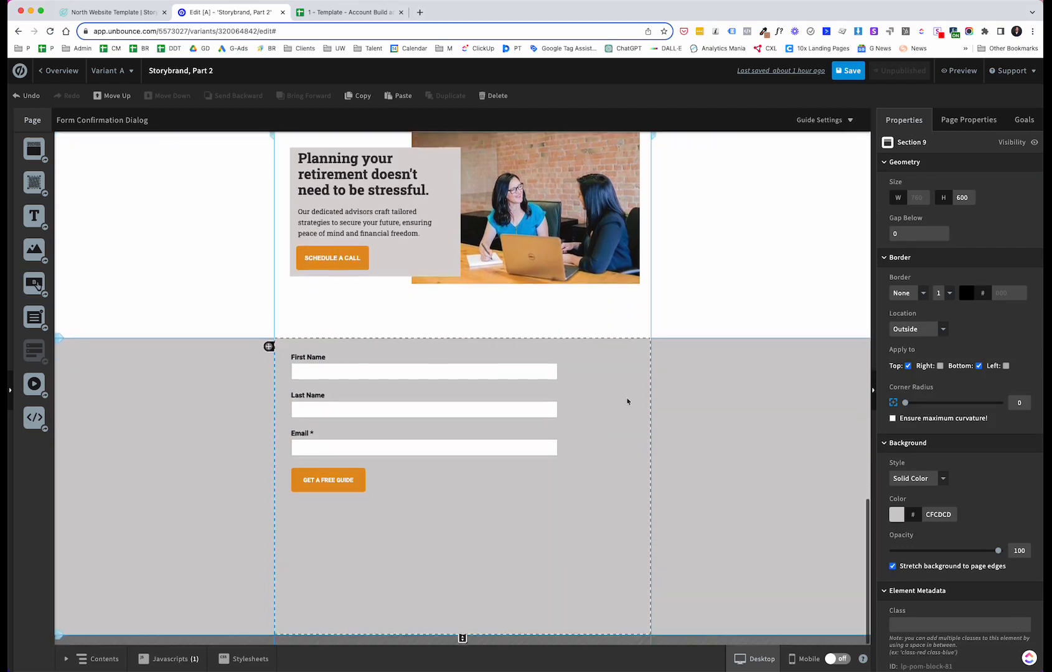
pyautogui.moveTo(462, 638); pyautogui.dragTo(460, 521)
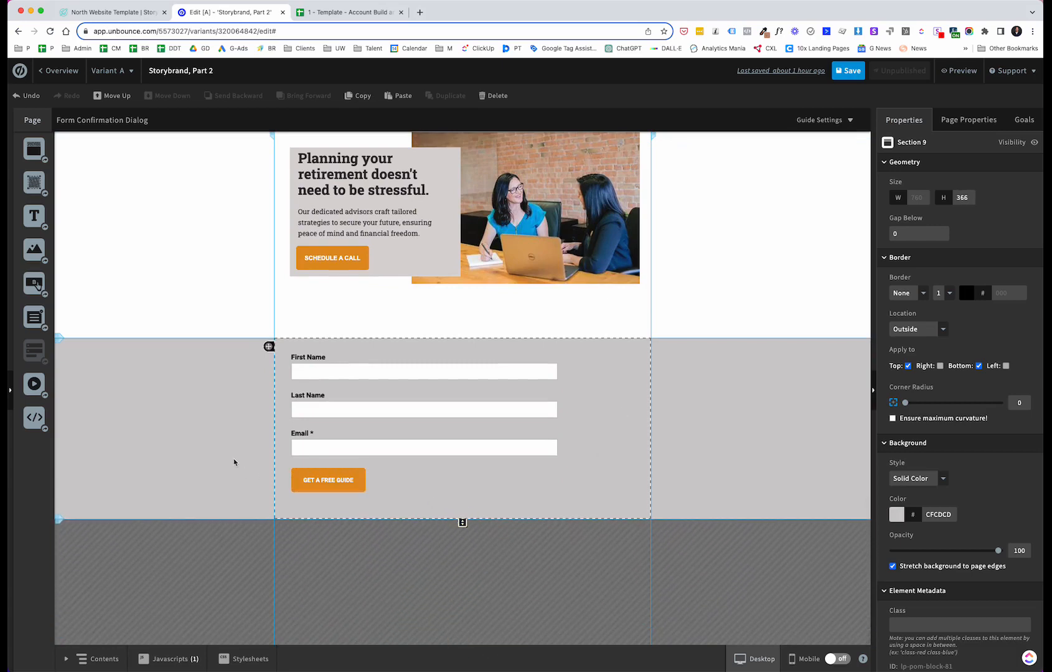
# Step: Review the North template's footer section for reference
pyautogui.click(112, 12)
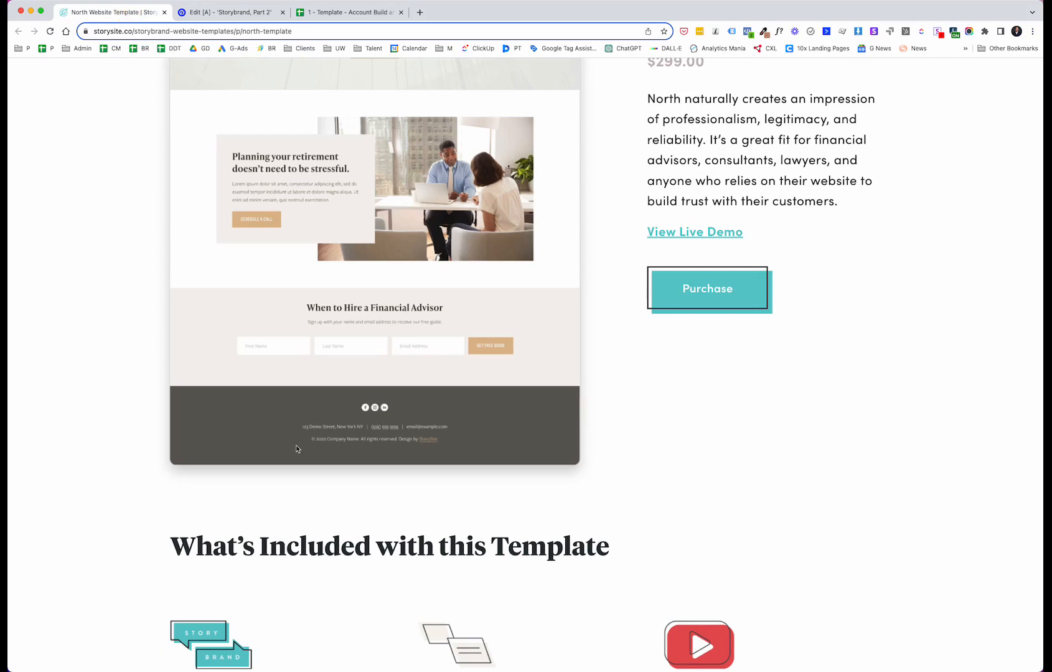
pyautogui.scroll(-1, 296, 448)
pyautogui.scroll(1, 296, 449)
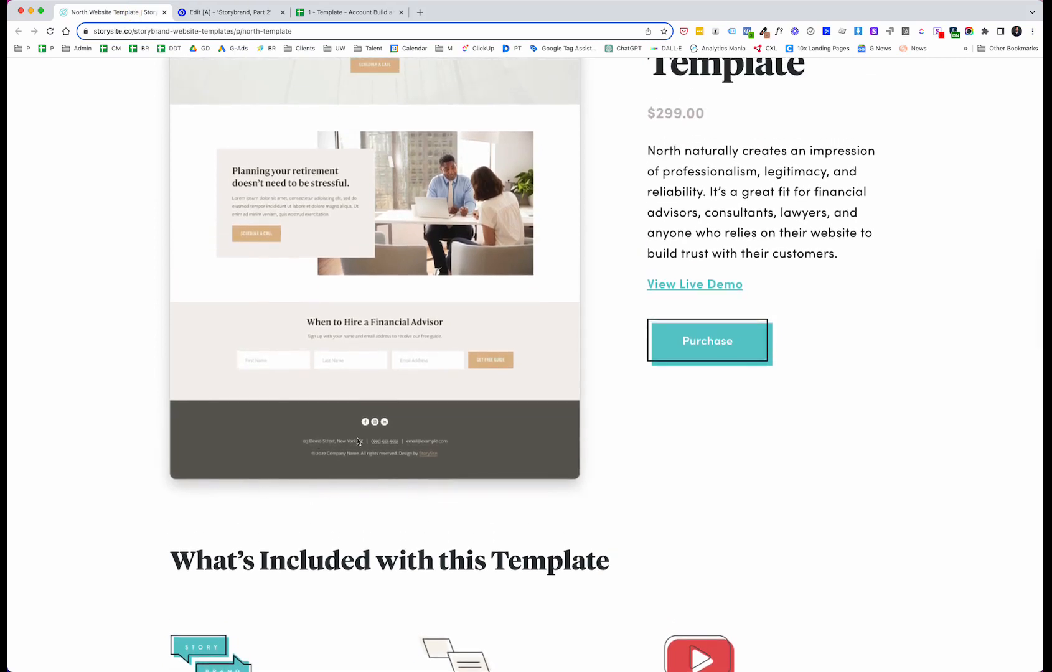
pyautogui.click(233, 12)
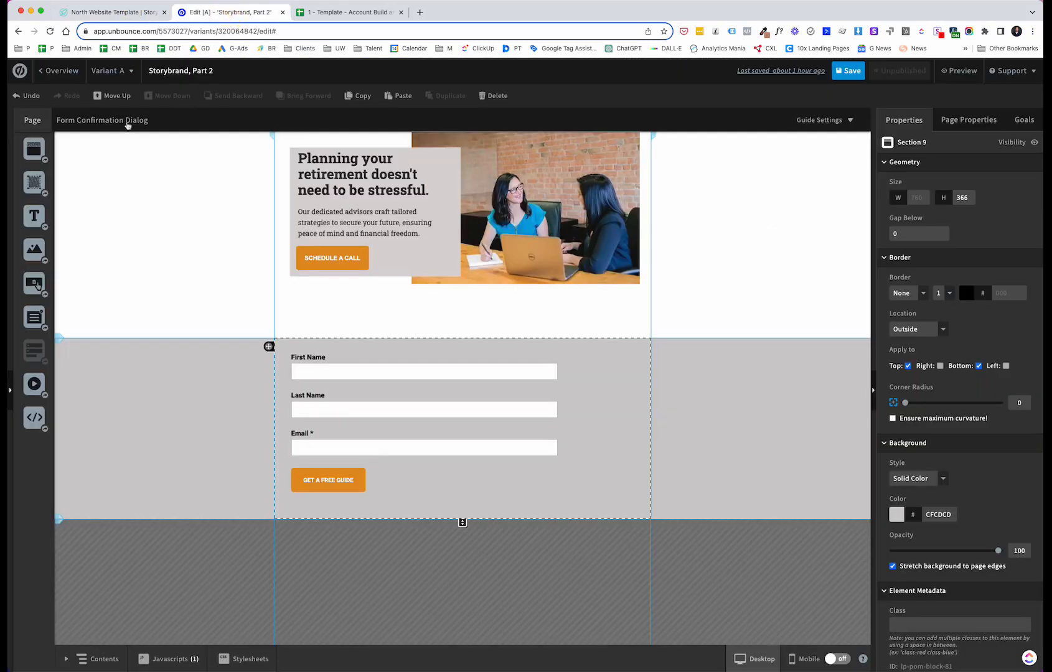
# Step: Add a new section below the signup section and set its background colour to dark brown 645D5D
pyautogui.moveTo(39, 146); pyautogui.dragTo(485, 556)
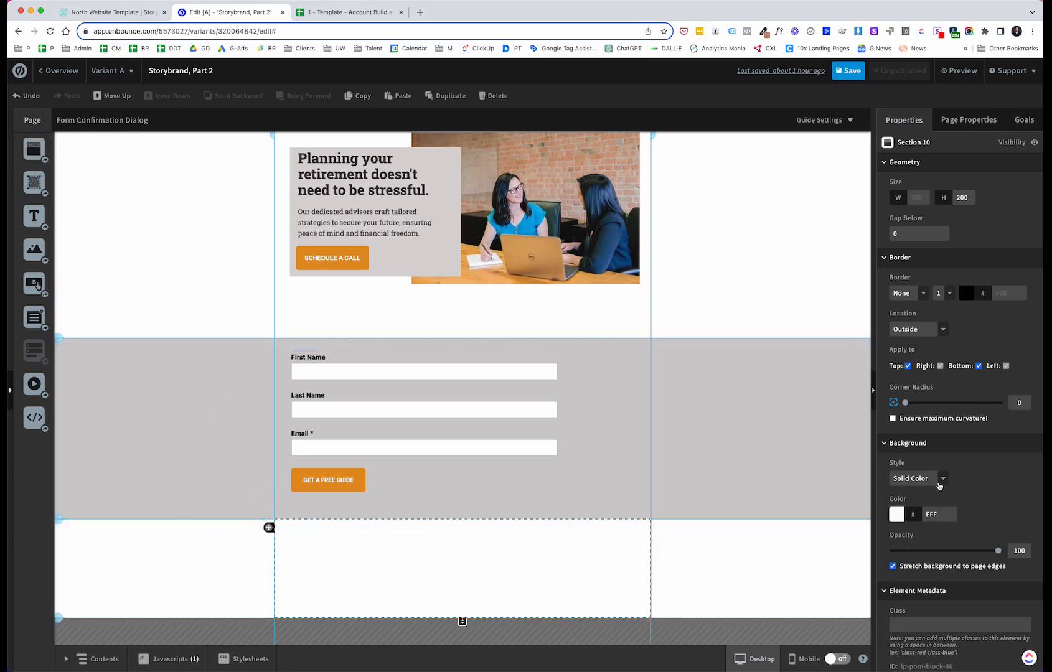
pyautogui.click(899, 517)
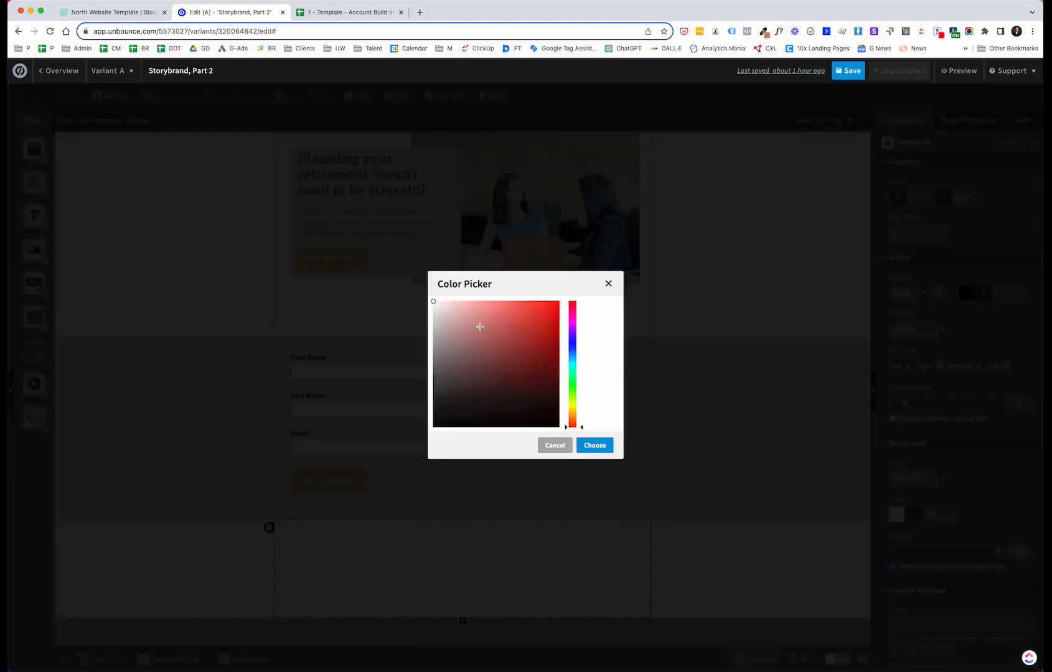
pyautogui.moveTo(439, 359); pyautogui.dragTo(441, 378)
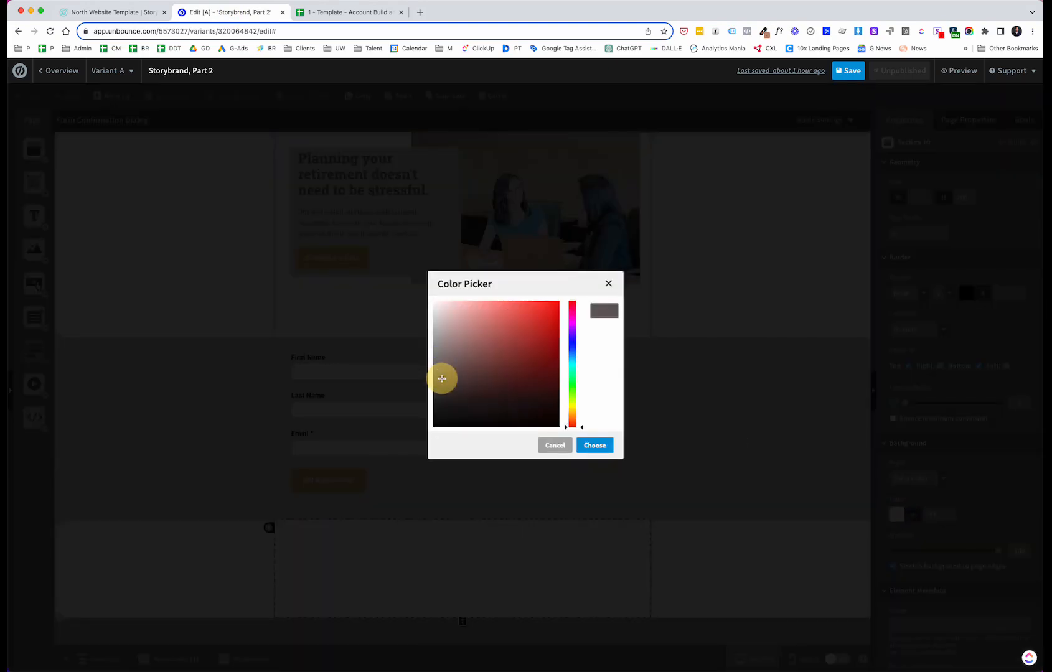
pyautogui.click(595, 445)
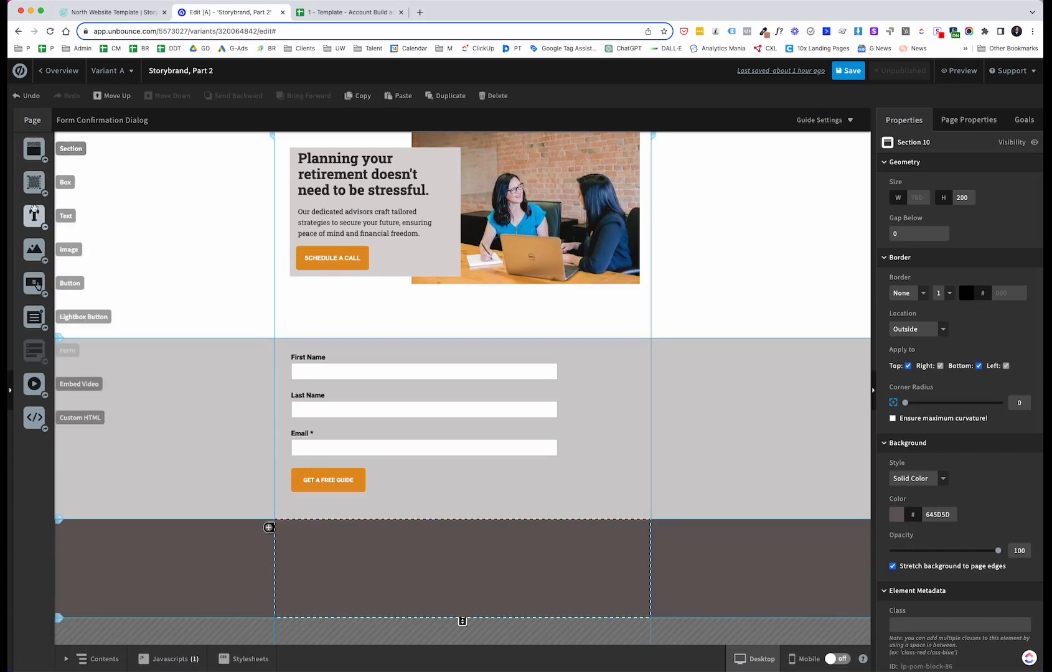
# Step: Place the NORTH logo image in the footer section and shrink it to about 188 × 63, centred
pyautogui.moveTo(34, 249); pyautogui.dragTo(372, 567)
pyautogui.doubleClick(219, 193)
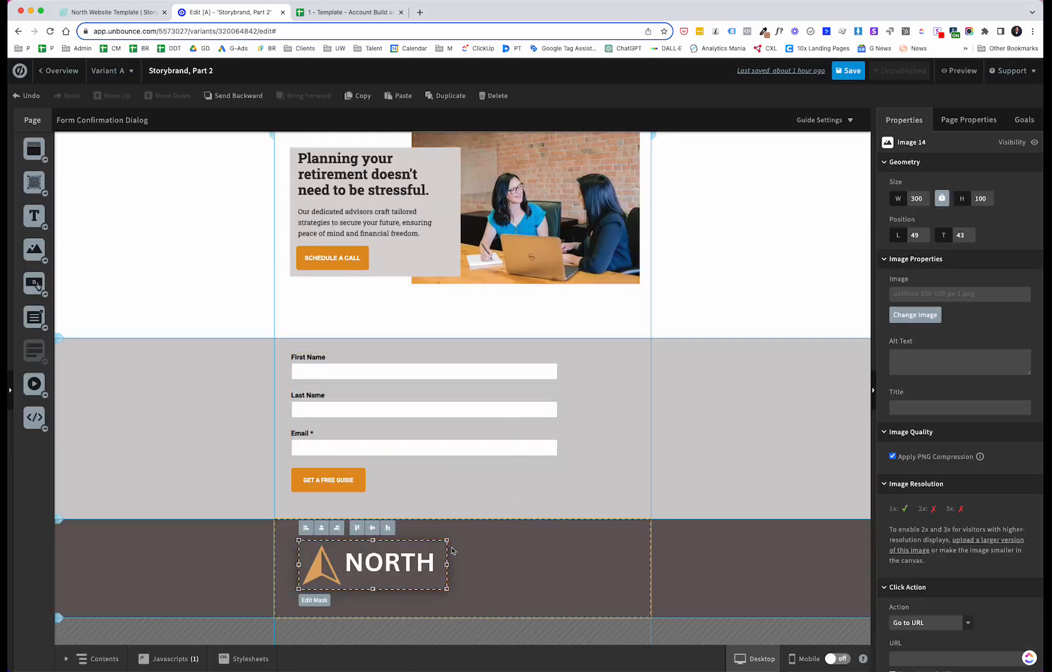
pyautogui.moveTo(446, 541); pyautogui.dragTo(482, 565)
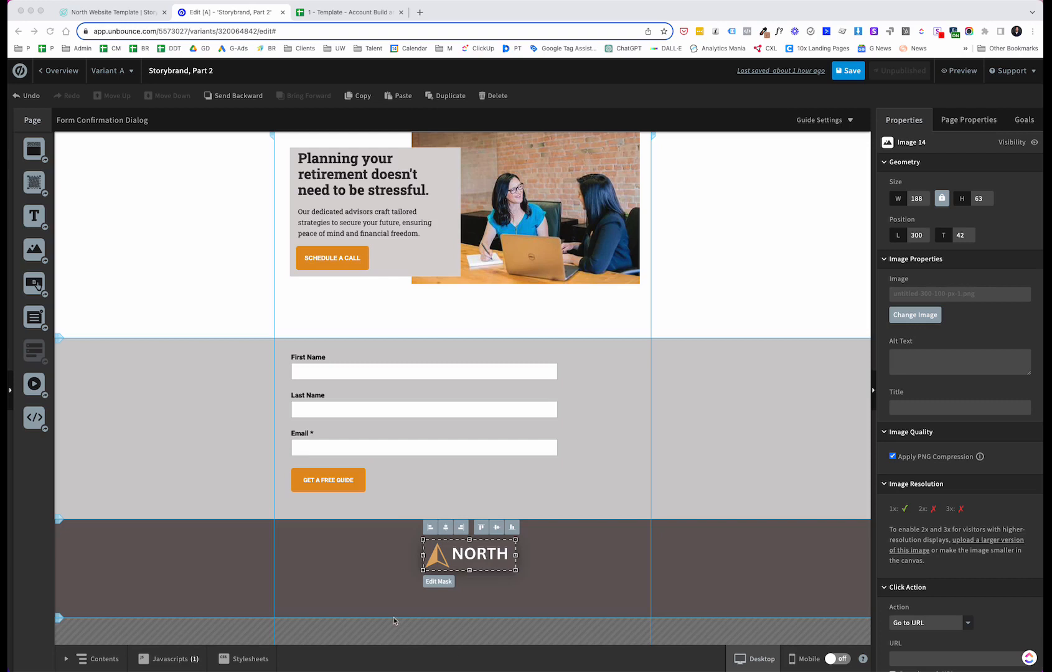
pyautogui.click(501, 591)
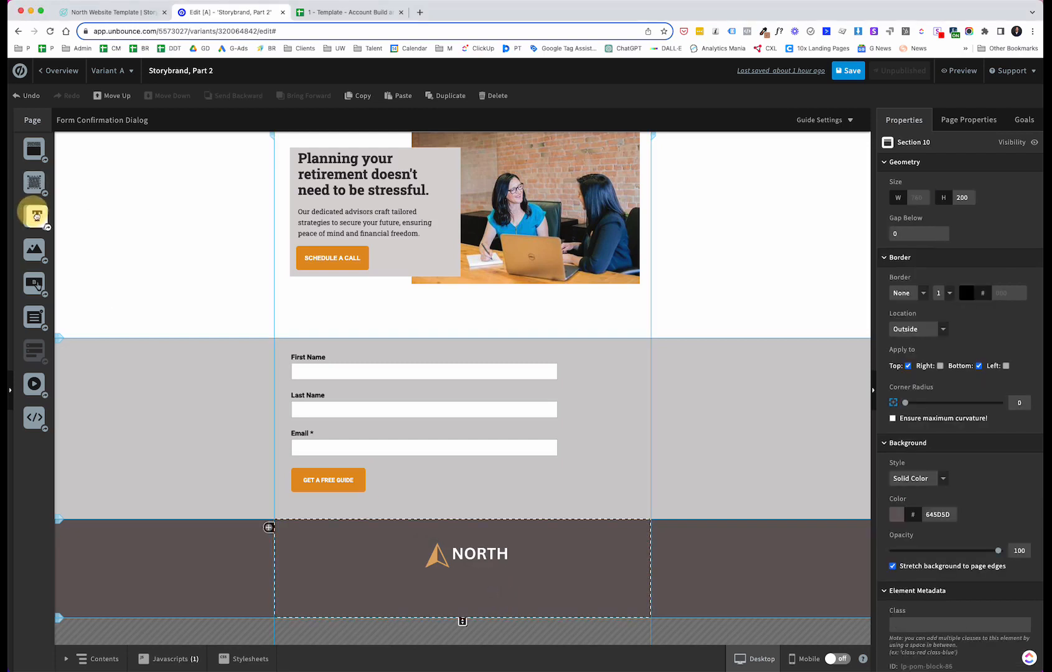
# Step: Add the tagline "Guiding Your Journey to Financial Serenity in Retirement" below the logo, widened to one line and centred
pyautogui.moveTo(34, 215); pyautogui.dragTo(398, 588)
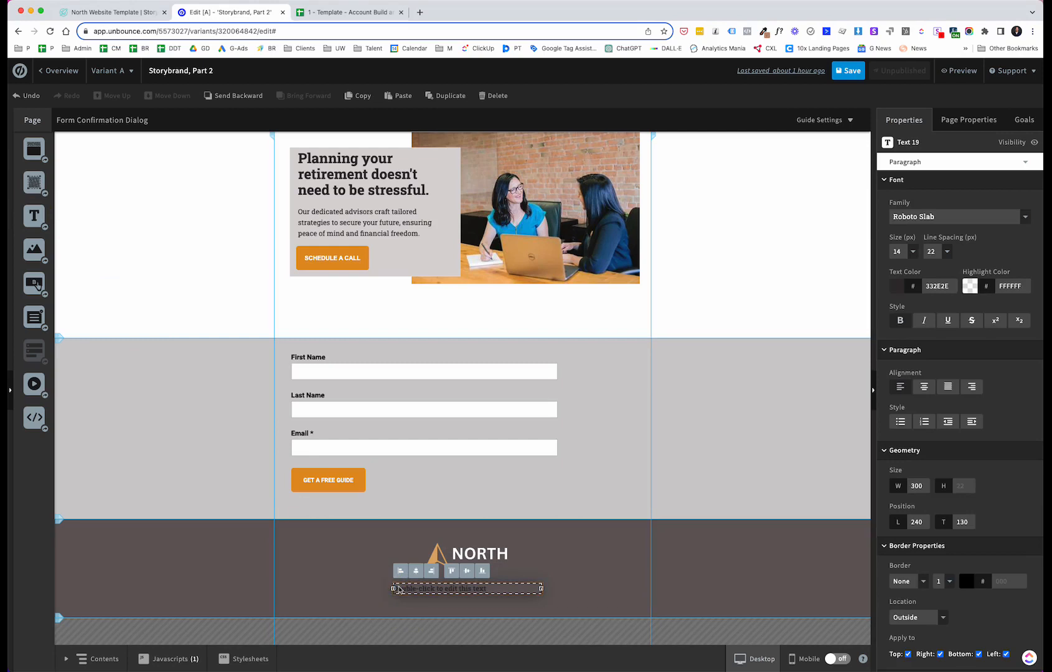
pyautogui.write('Guiding Your Journey to Financial Serenity in Retirement')
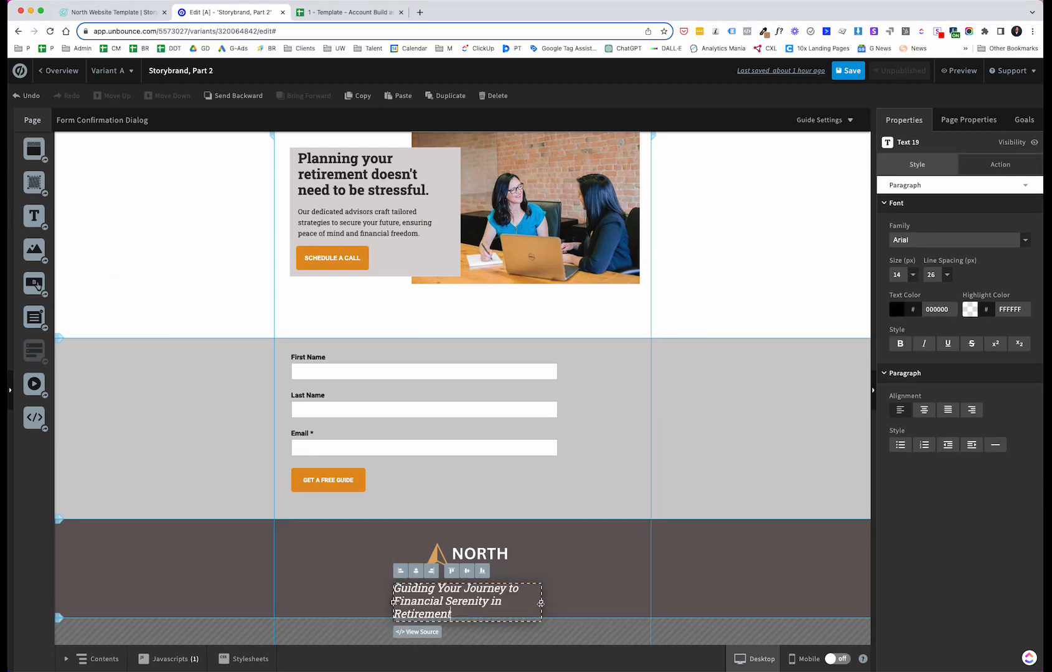
pyautogui.moveTo(541, 603); pyautogui.dragTo(717, 588)
pyautogui.click(619, 565)
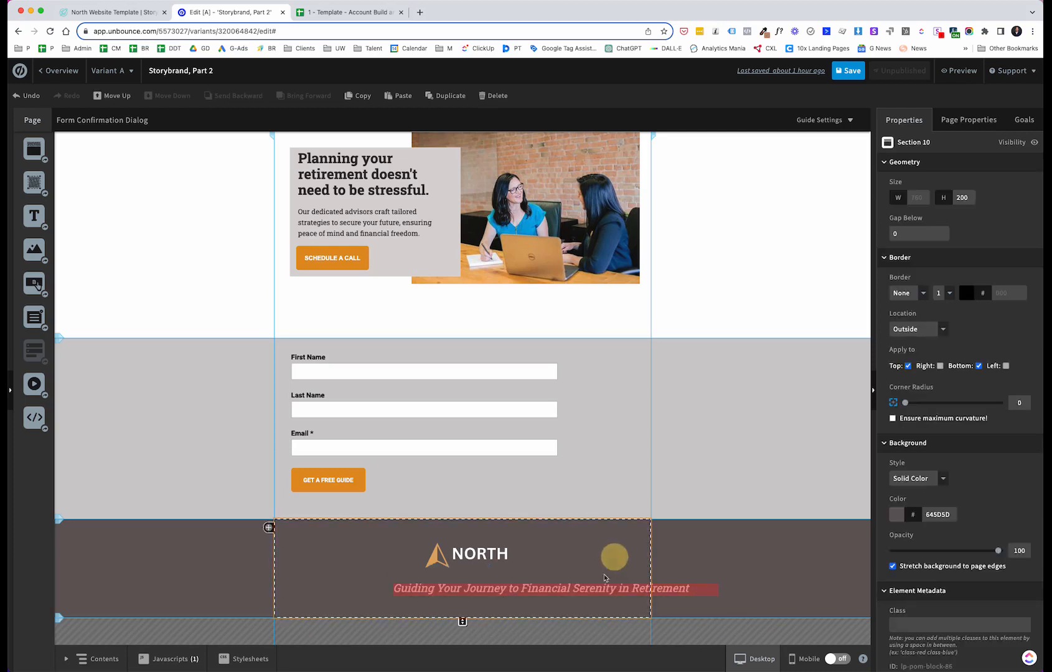
pyautogui.moveTo(594, 589); pyautogui.dragTo(514, 592)
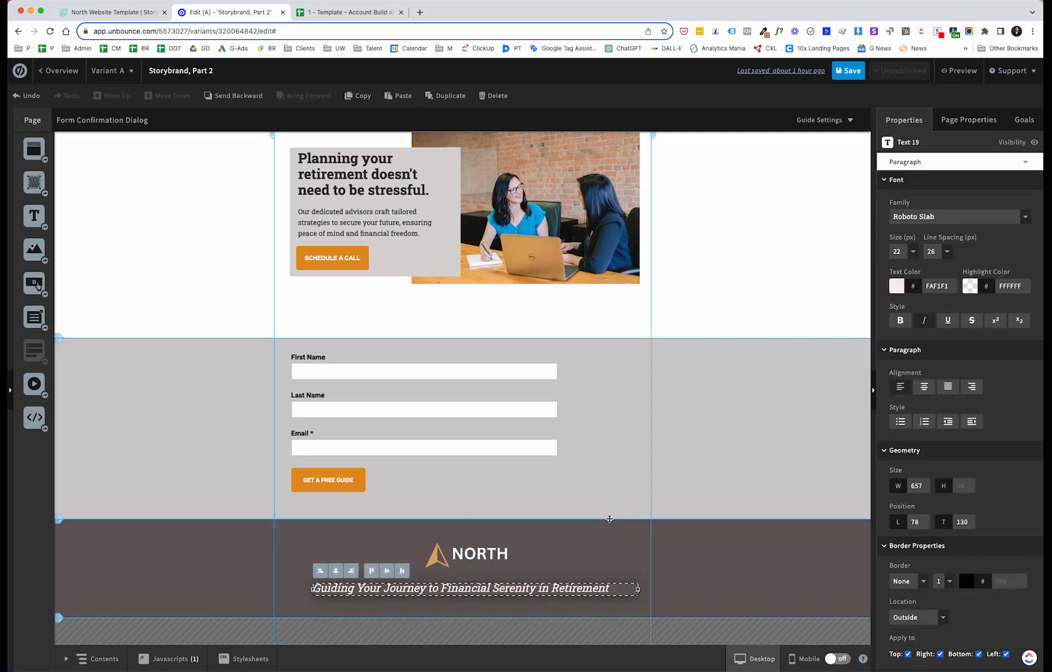
pyautogui.click(576, 562)
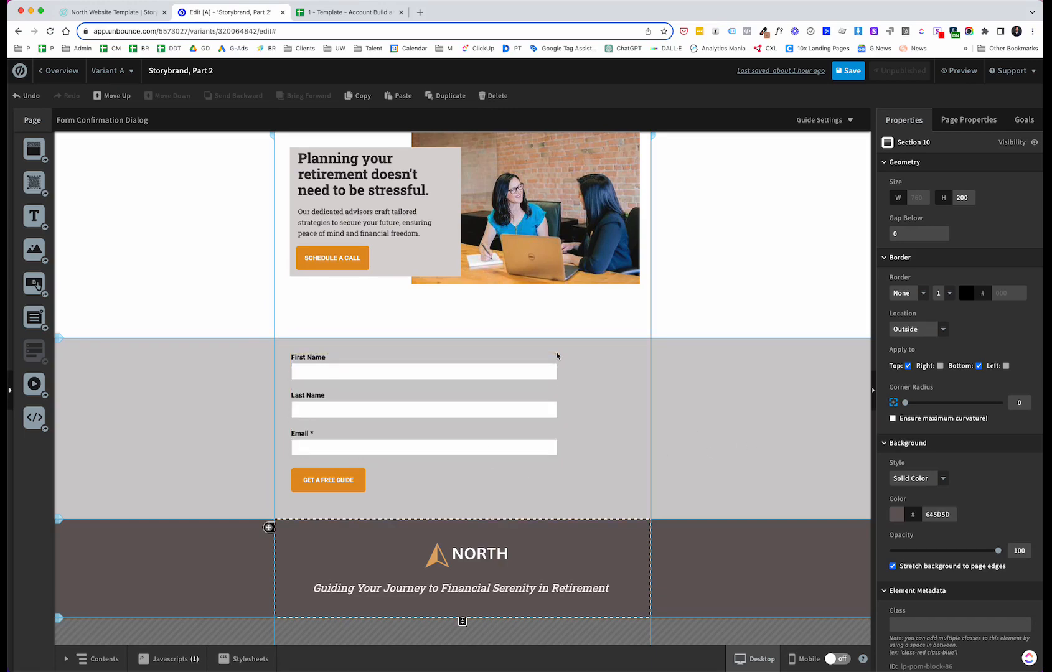
# Step: Scroll through the page to review the sections in the desktop layout
pyautogui.scroll(15, 557, 354)
pyautogui.scroll(3, 556, 352)
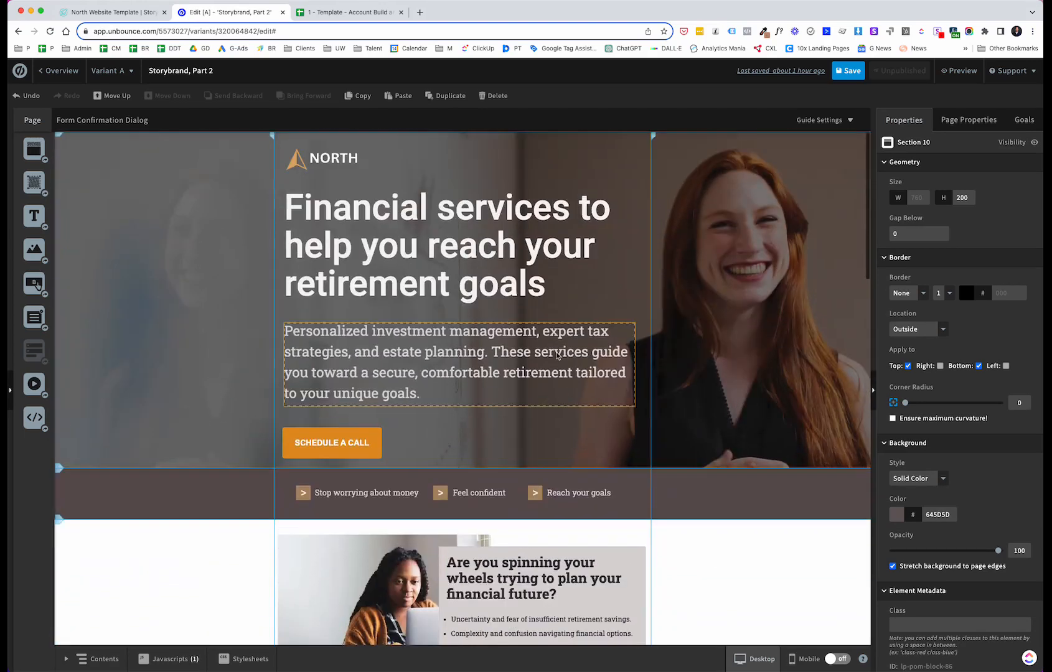
pyautogui.scroll(-6, 626, 268)
pyautogui.scroll(-8, 626, 268)
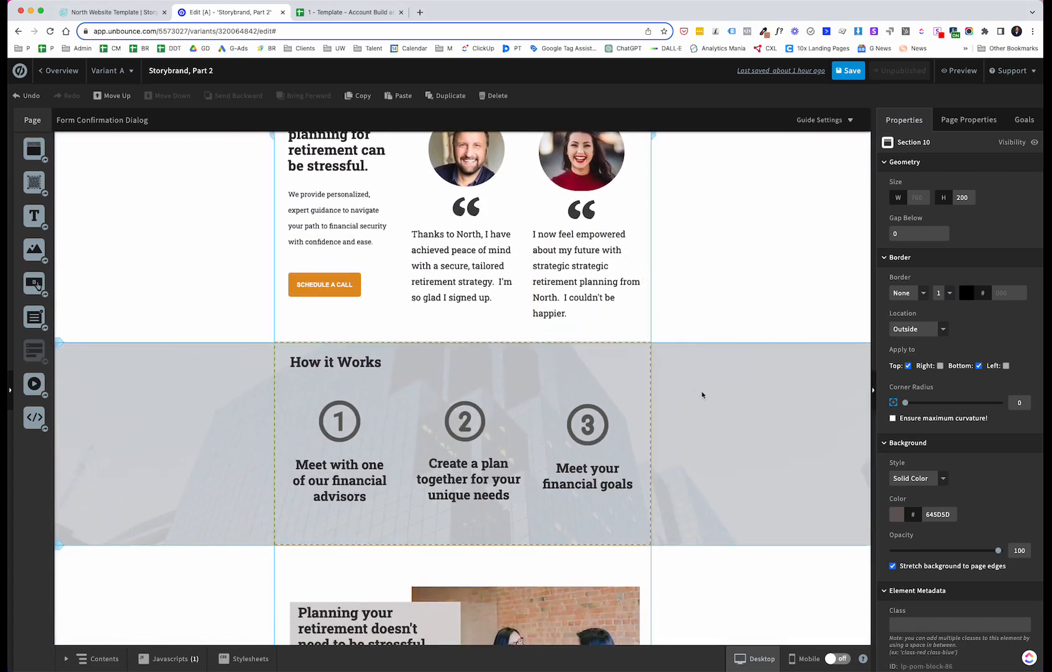
pyautogui.scroll(-1, 664, 437)
pyautogui.scroll(-5, 665, 437)
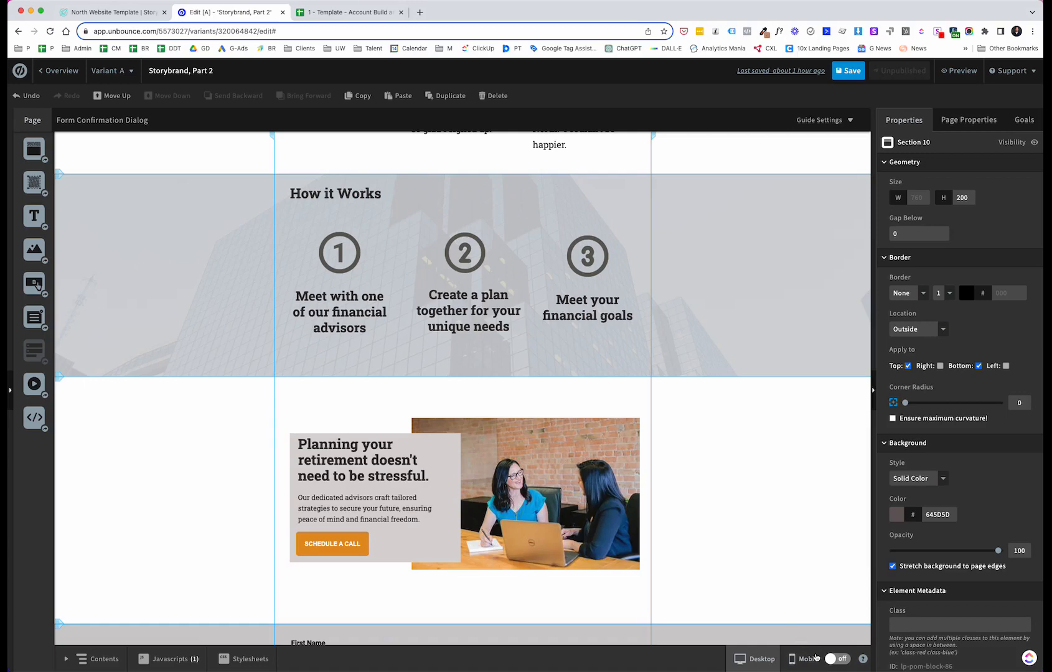
# Step: Turn on the mobile layout, review each section in mobile view, and return to the desktop view
pyautogui.click(840, 659)
pyautogui.click(791, 662)
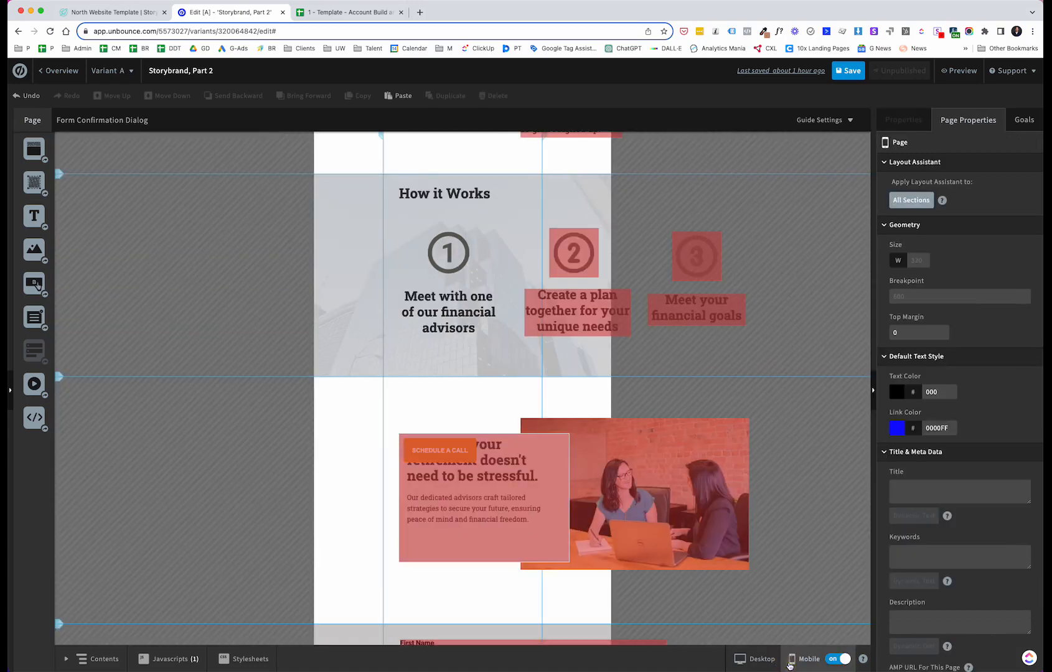
pyautogui.scroll(5, 585, 367)
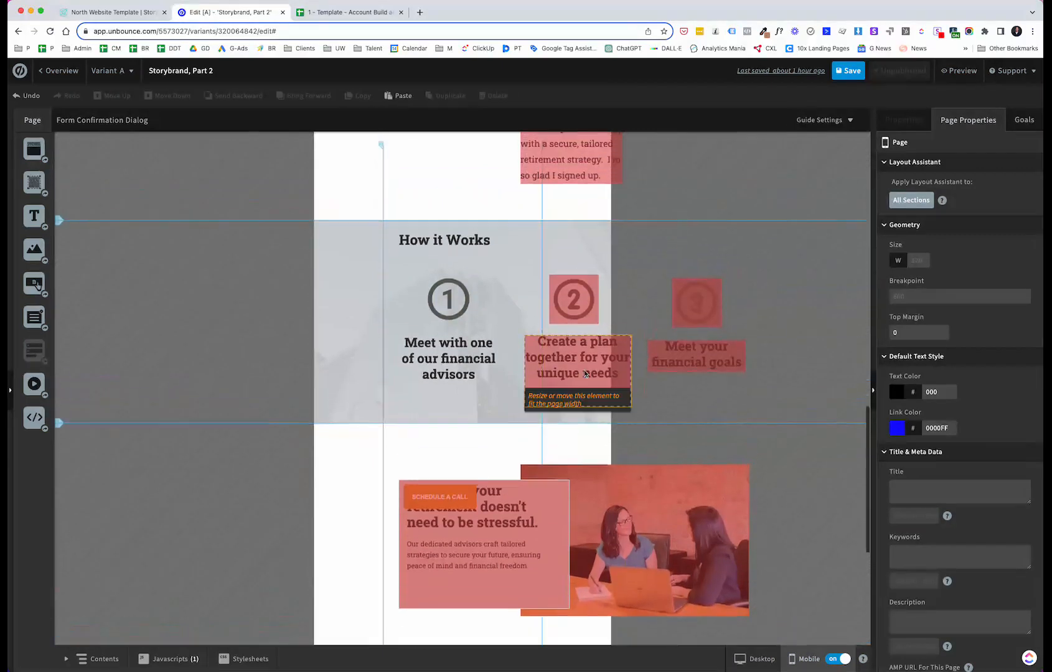
pyautogui.scroll(10, 584, 365)
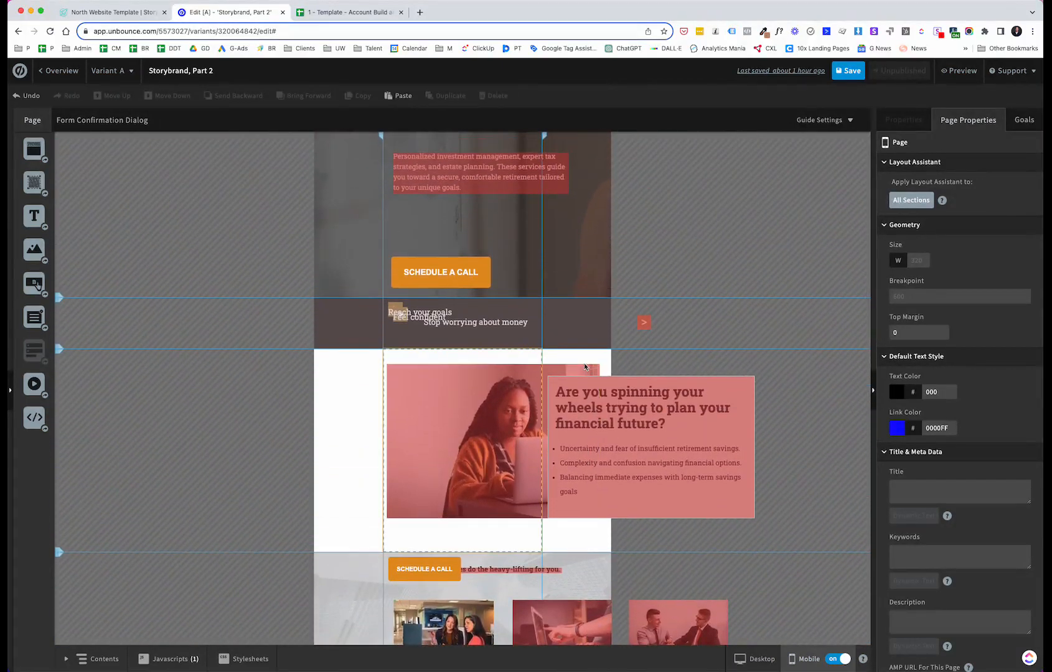
pyautogui.scroll(3, 540, 364)
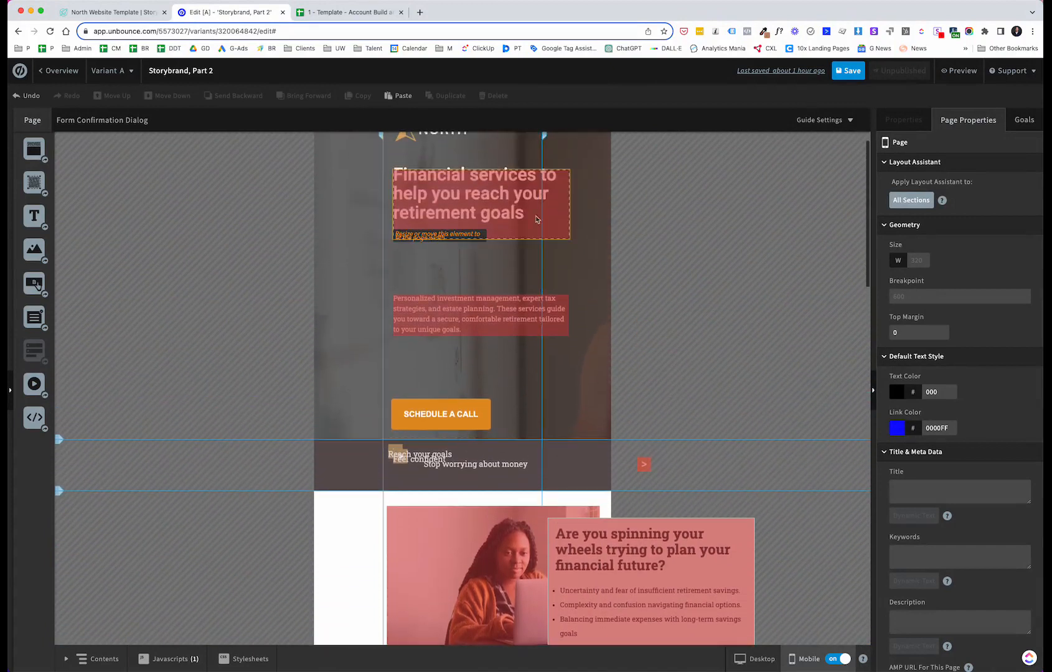
pyautogui.scroll(1, 469, 187)
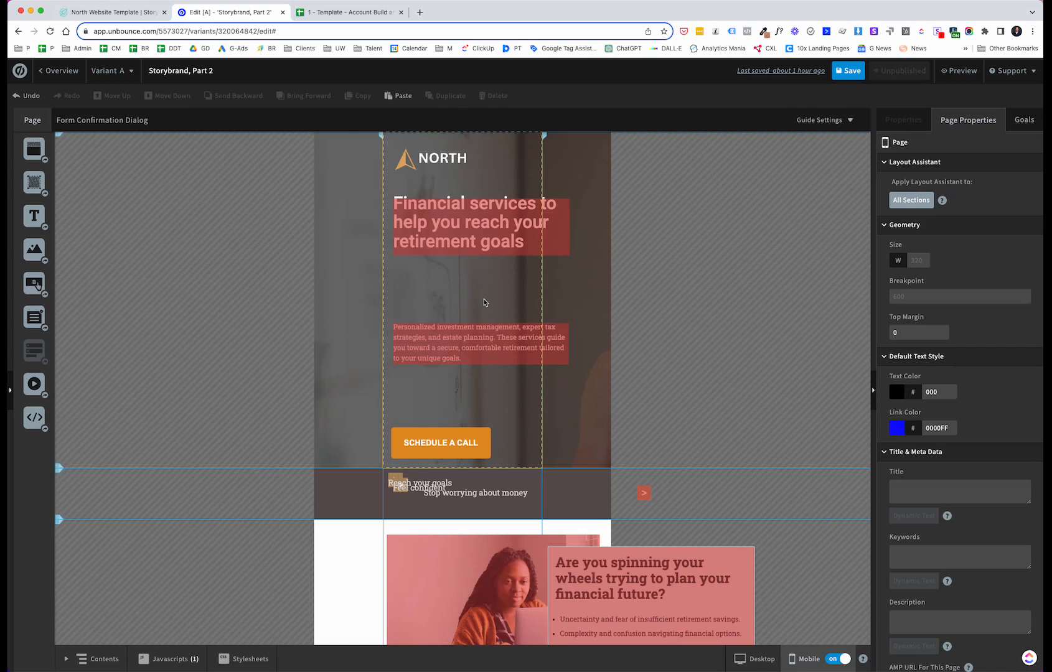
pyautogui.scroll(-5, 620, 345)
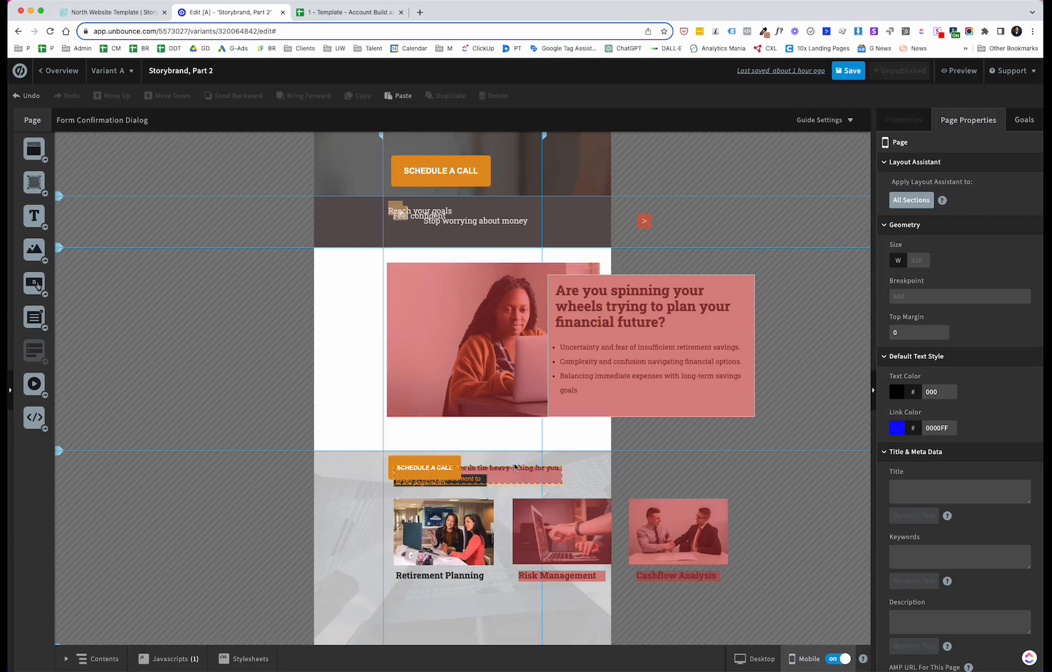
pyautogui.scroll(-2, 468, 417)
pyautogui.scroll(-4, 468, 417)
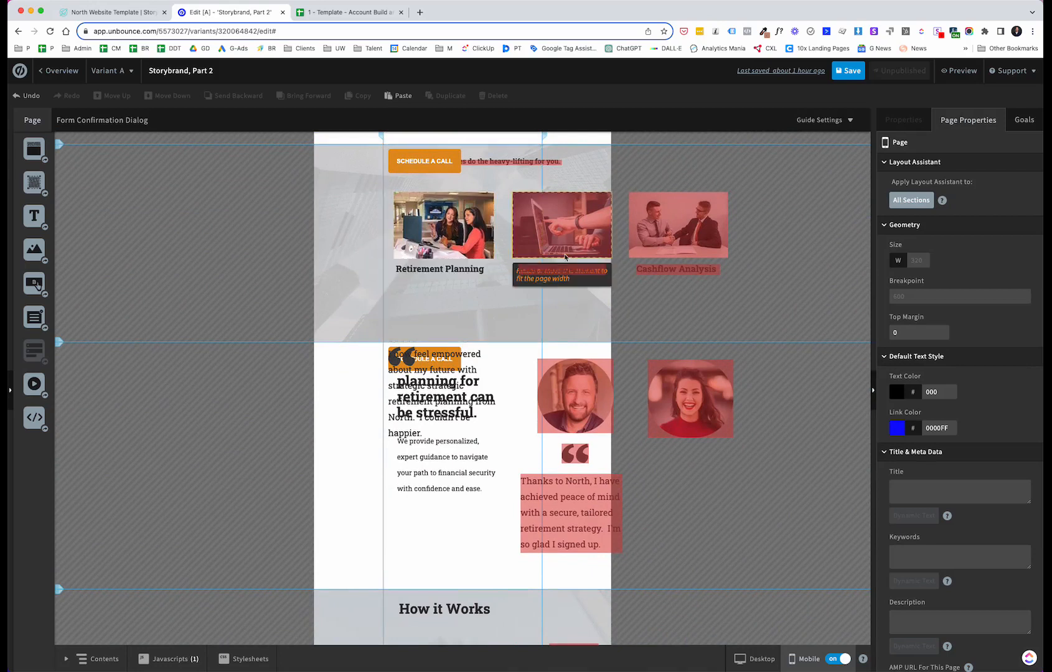
pyautogui.scroll(-1, 570, 313)
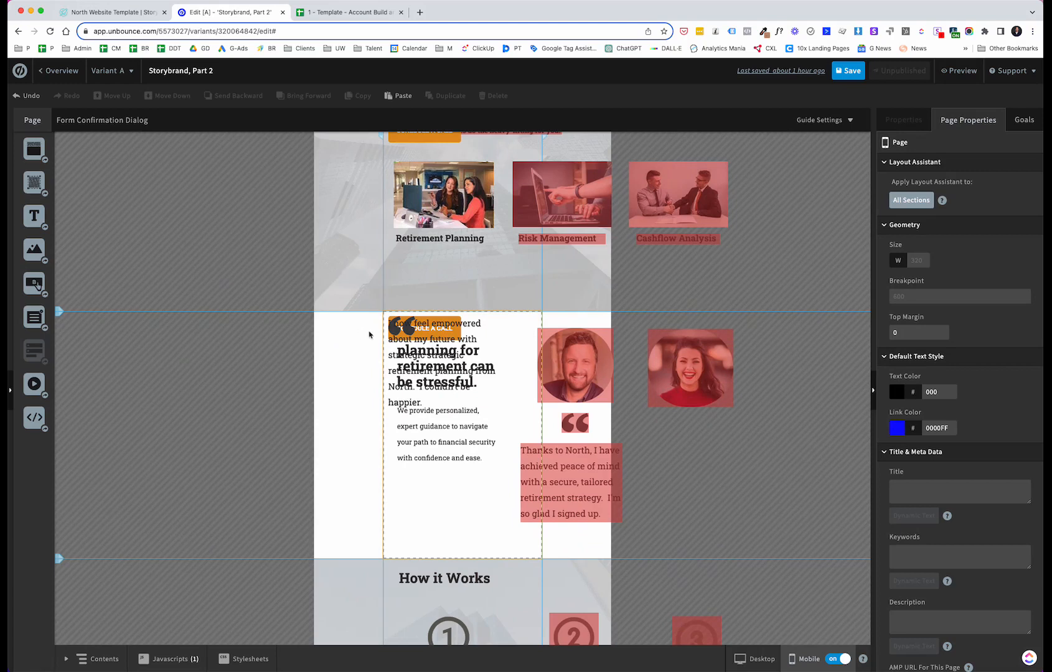
pyautogui.scroll(-5, 479, 399)
pyautogui.scroll(-12, 479, 399)
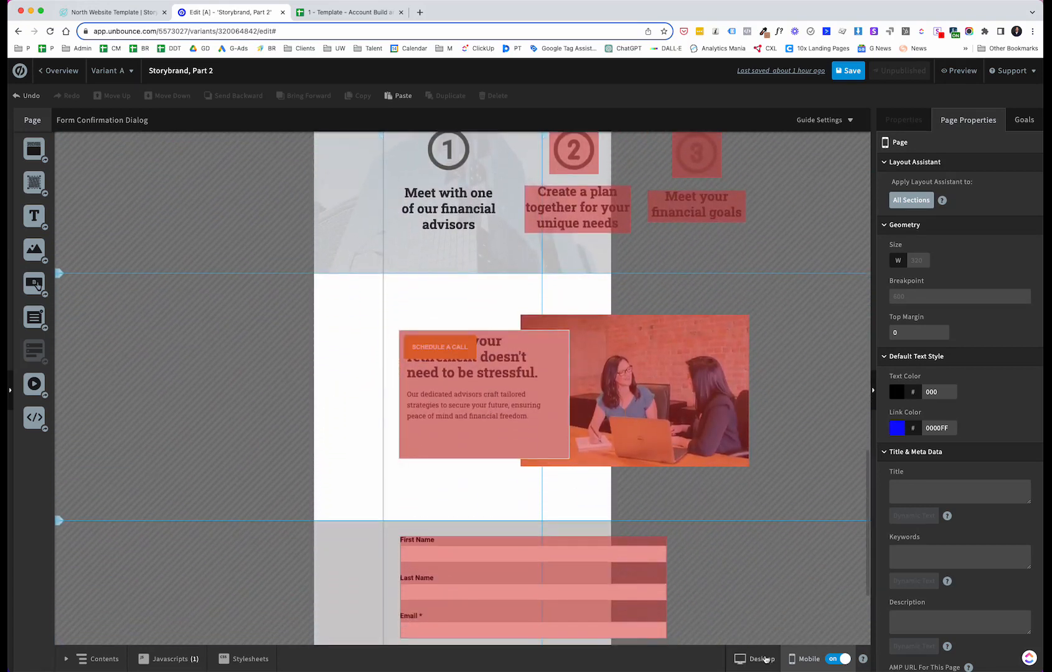
pyautogui.click(754, 659)
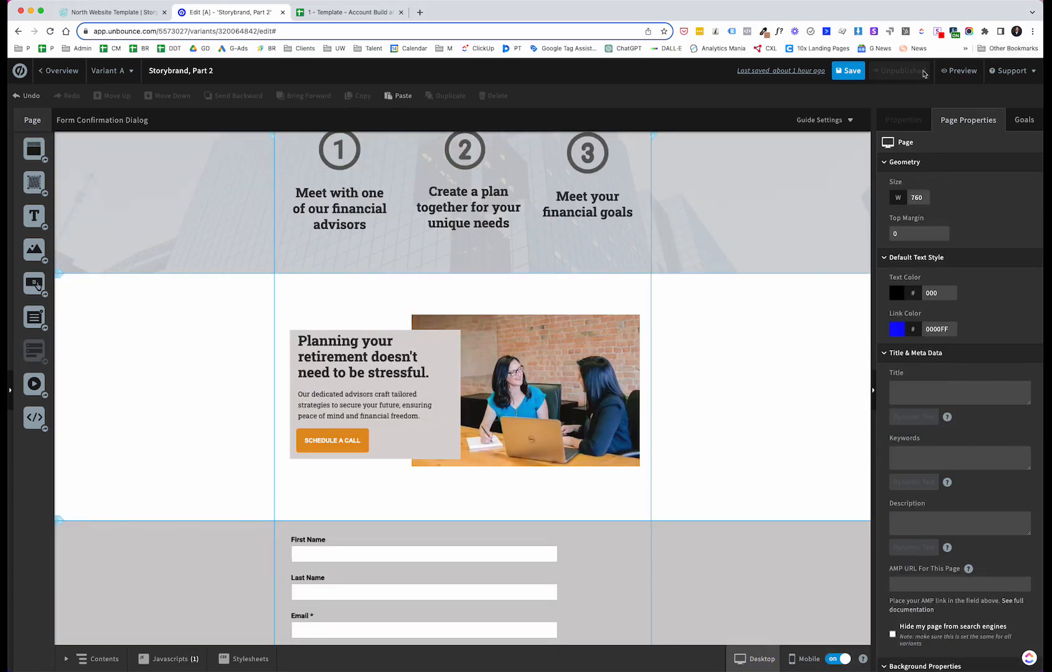
# Step: Save the page and open its preview to review the full landing page
pyautogui.click(840, 76)
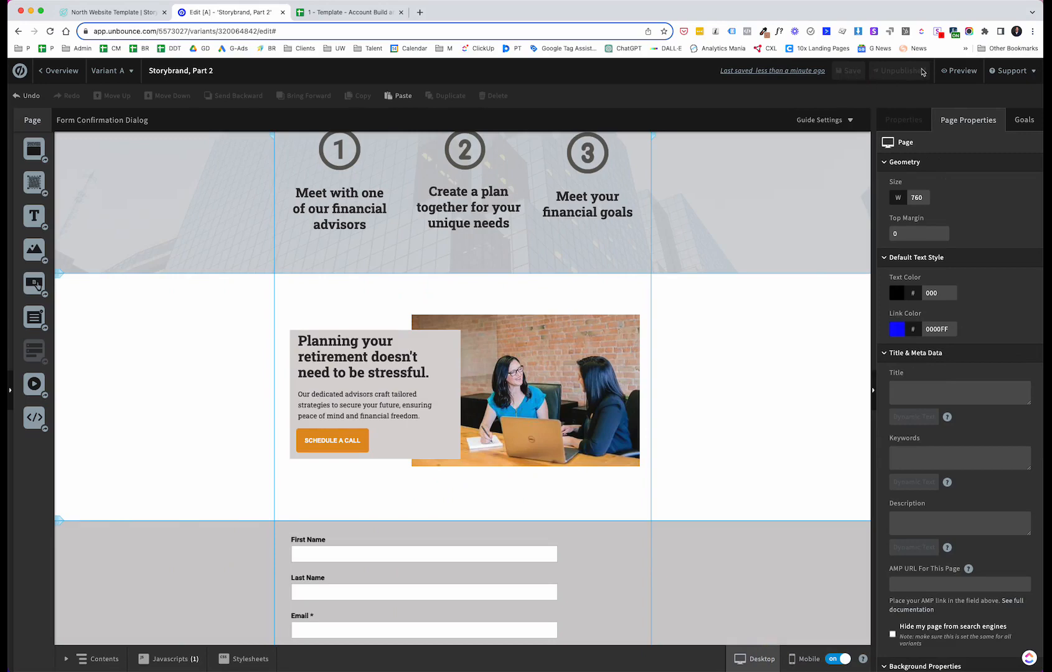
pyautogui.click(959, 71)
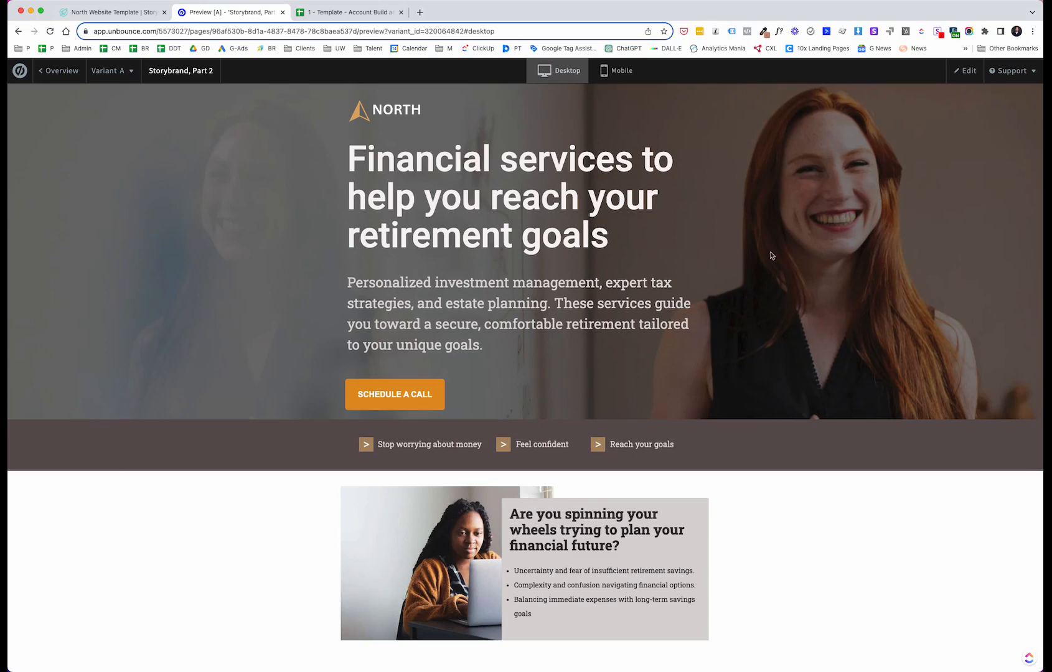
pyautogui.scroll(-8, 614, 564)
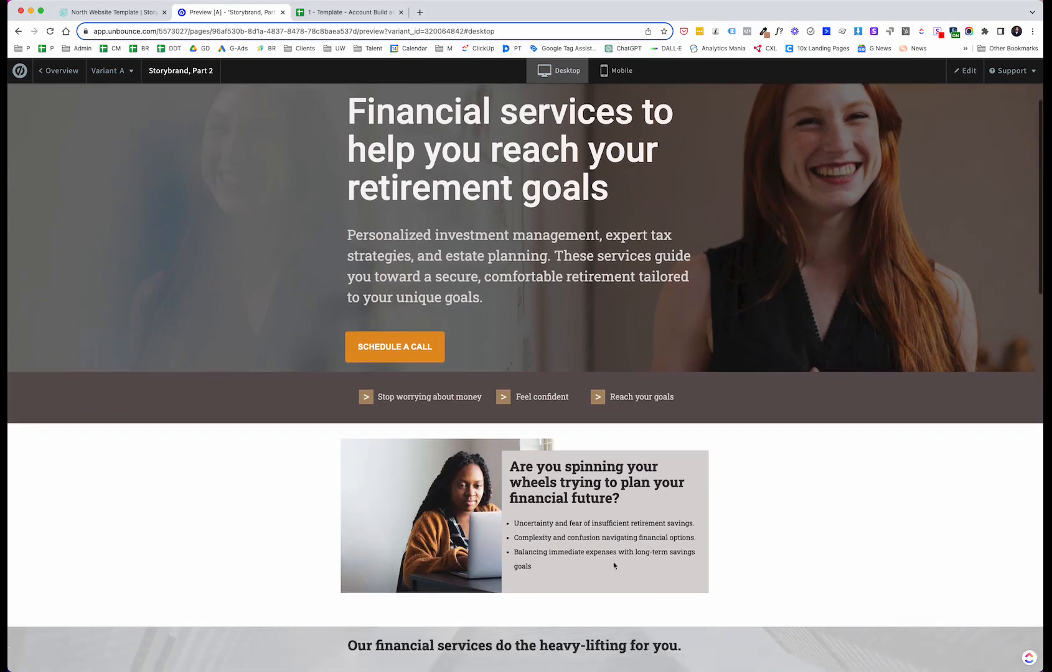
pyautogui.scroll(-5, 614, 565)
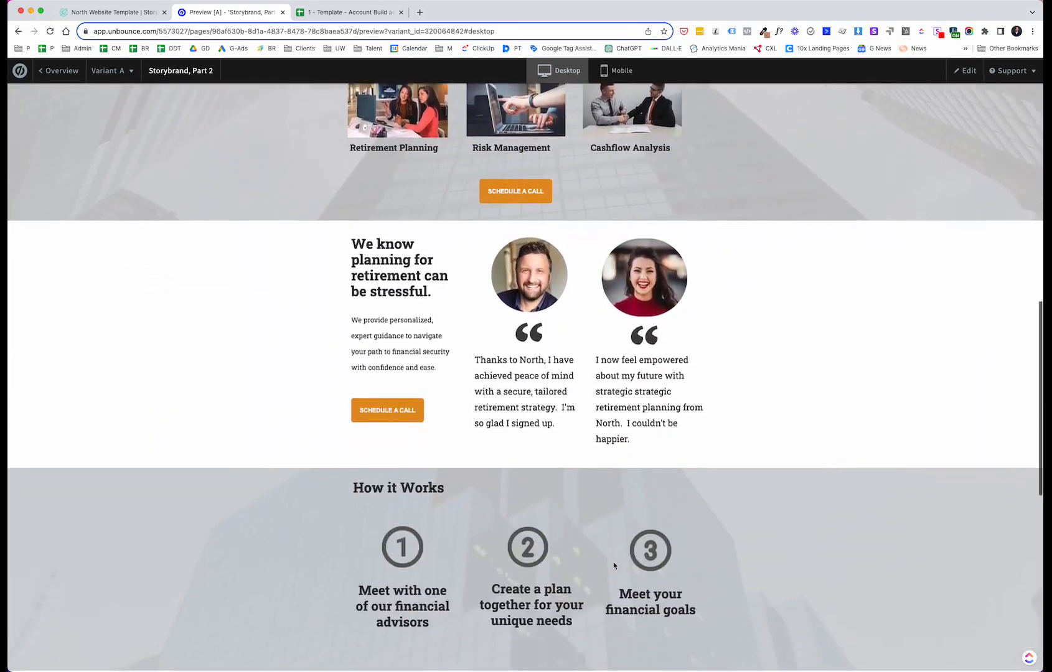
pyautogui.scroll(-7, 613, 565)
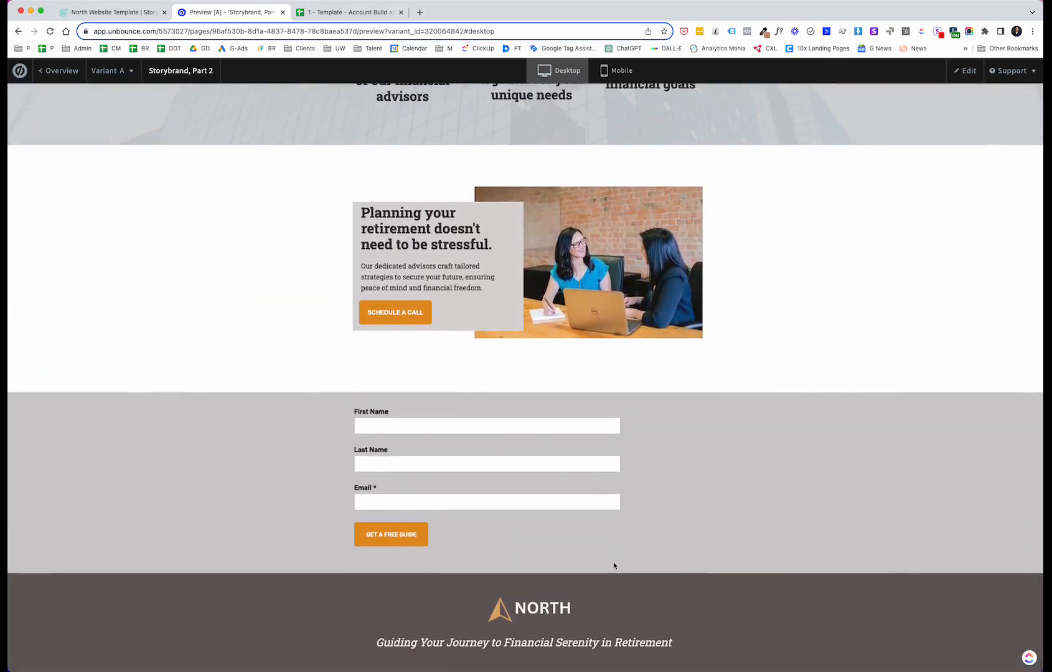
pyautogui.scroll(20, 601, 392)
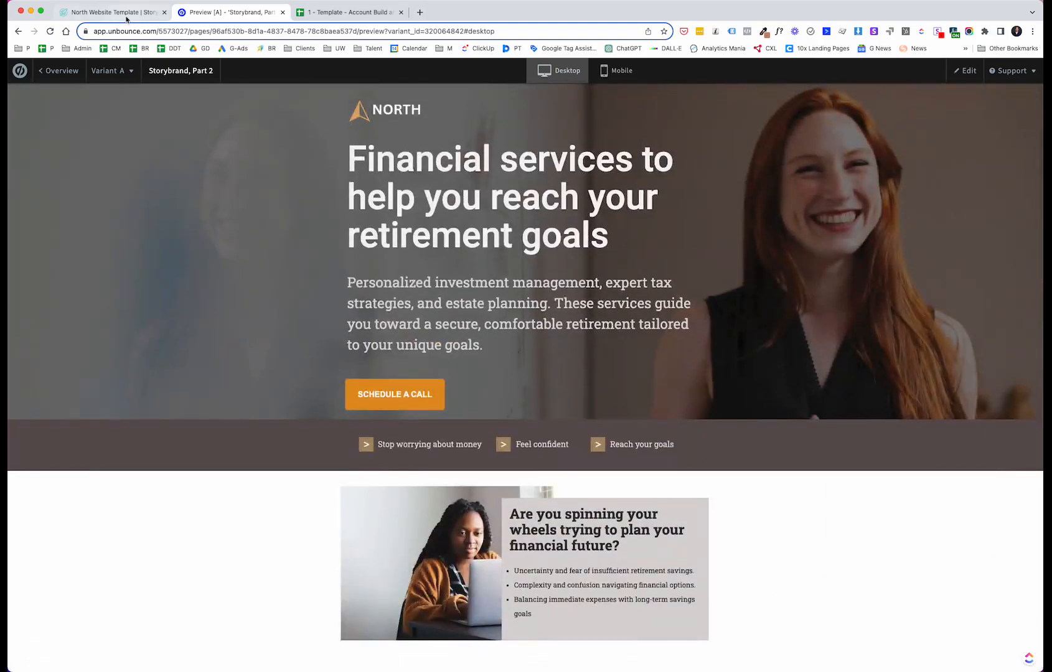
# Step: Go back to the North template page and review its top sections
pyautogui.click(127, 14)
pyautogui.scroll(15, 428, 249)
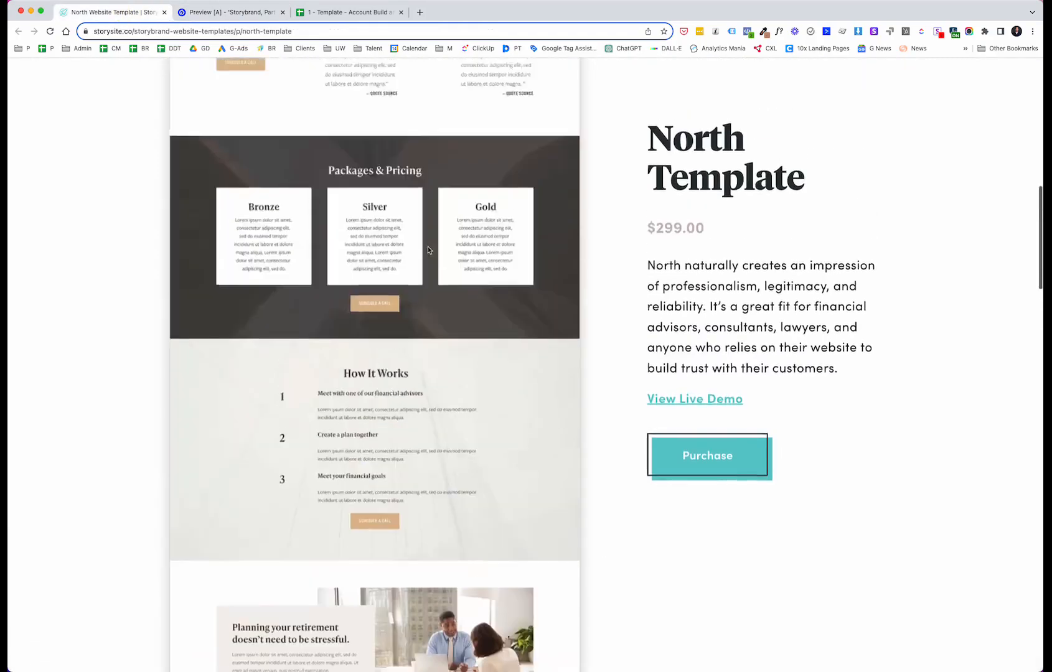
pyautogui.scroll(5, 428, 249)
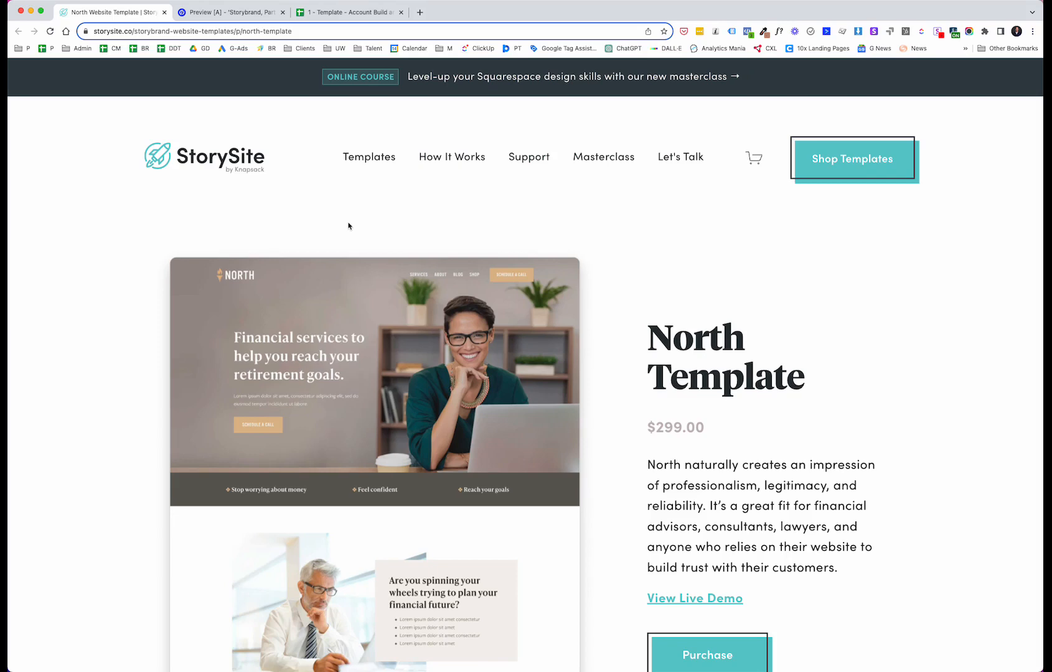
# Step: Review the PAS framework rows in the account build spreadsheet and switch to the slide presentation
pyautogui.click(367, 12)
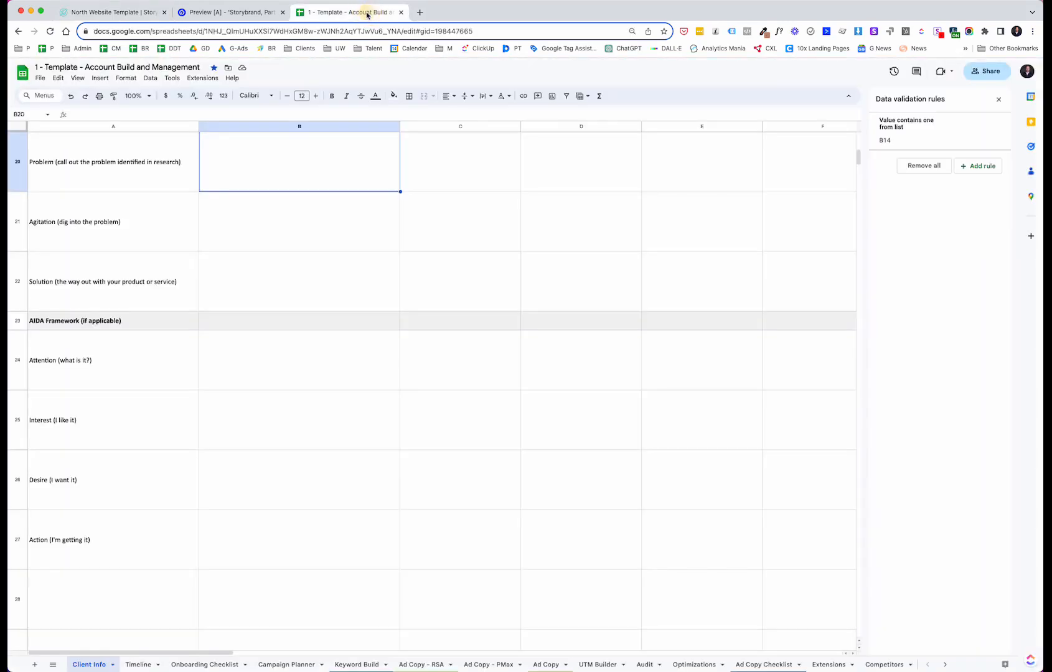
pyautogui.scroll(2, 258, 255)
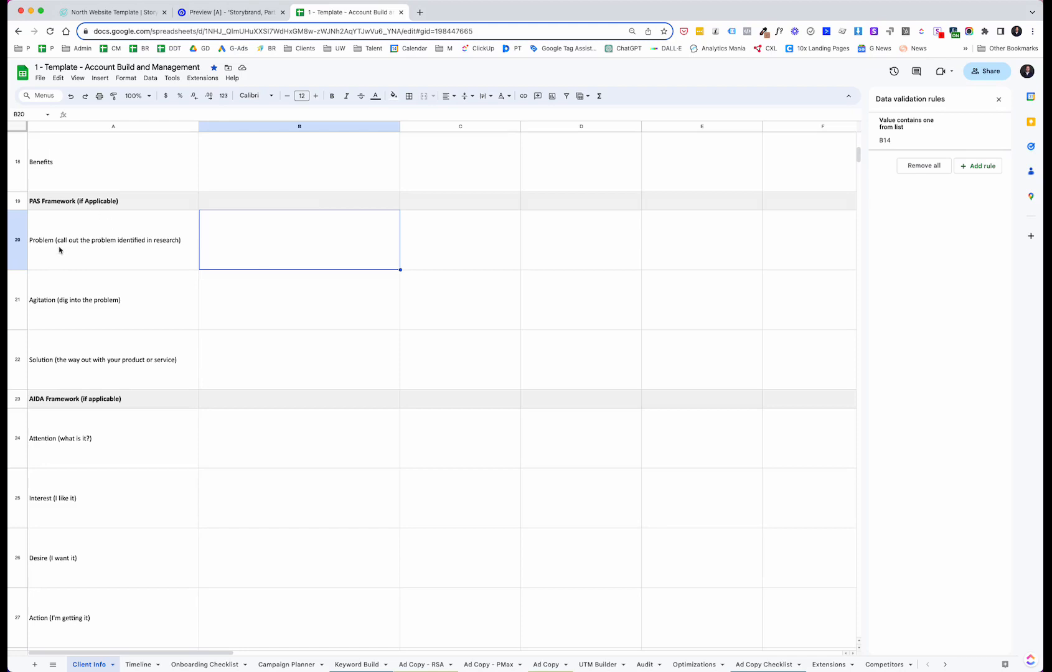
pyautogui.click(60, 300)
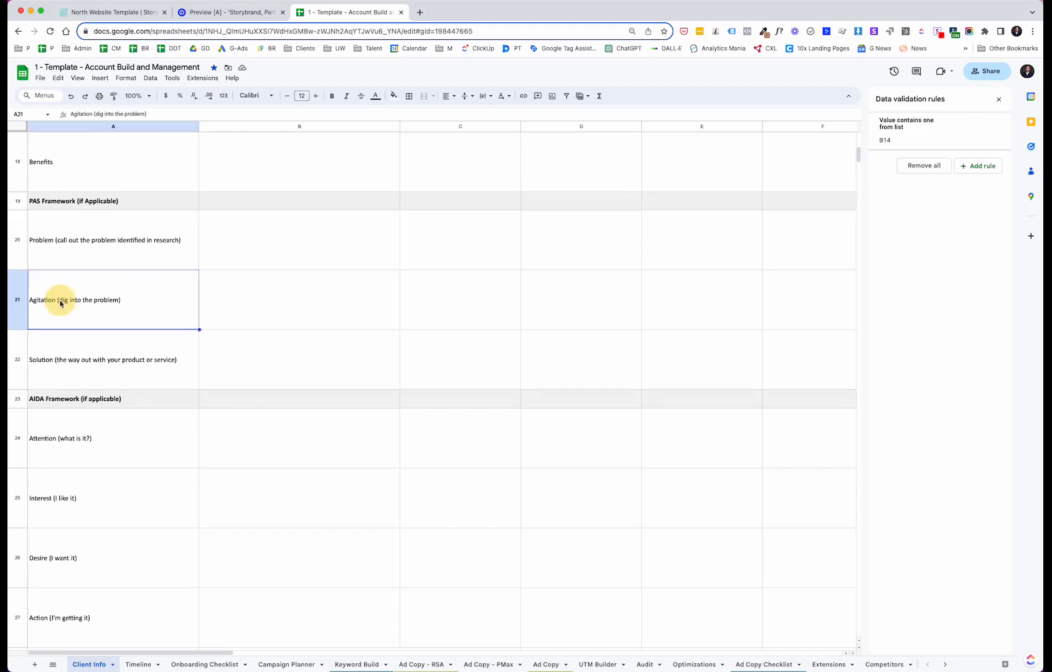
pyautogui.click(64, 370)
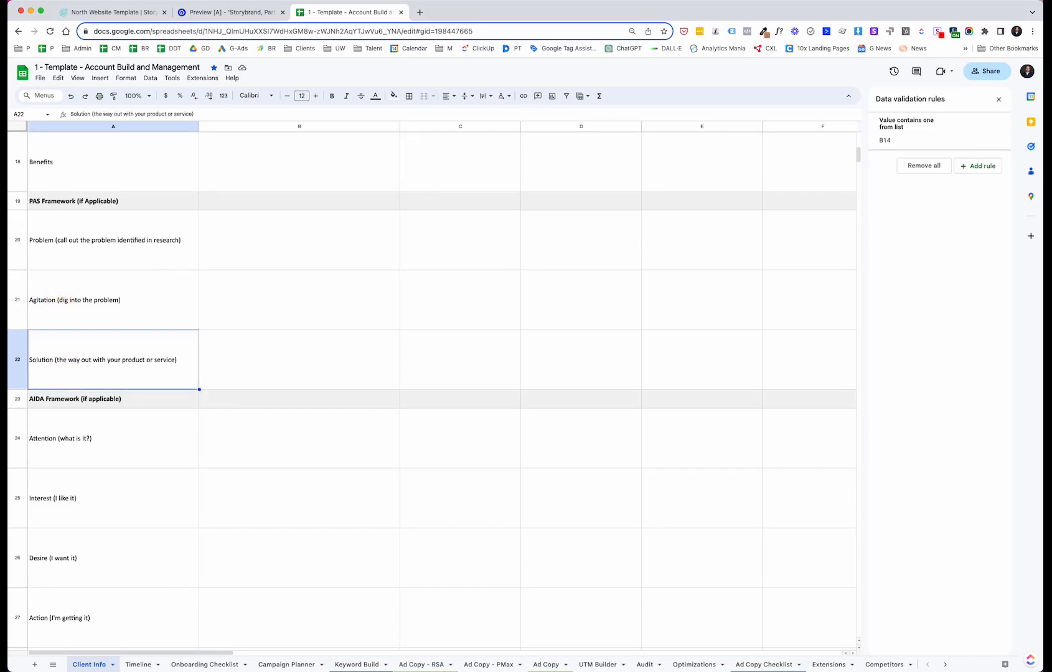
pyautogui.press('super+Tab')
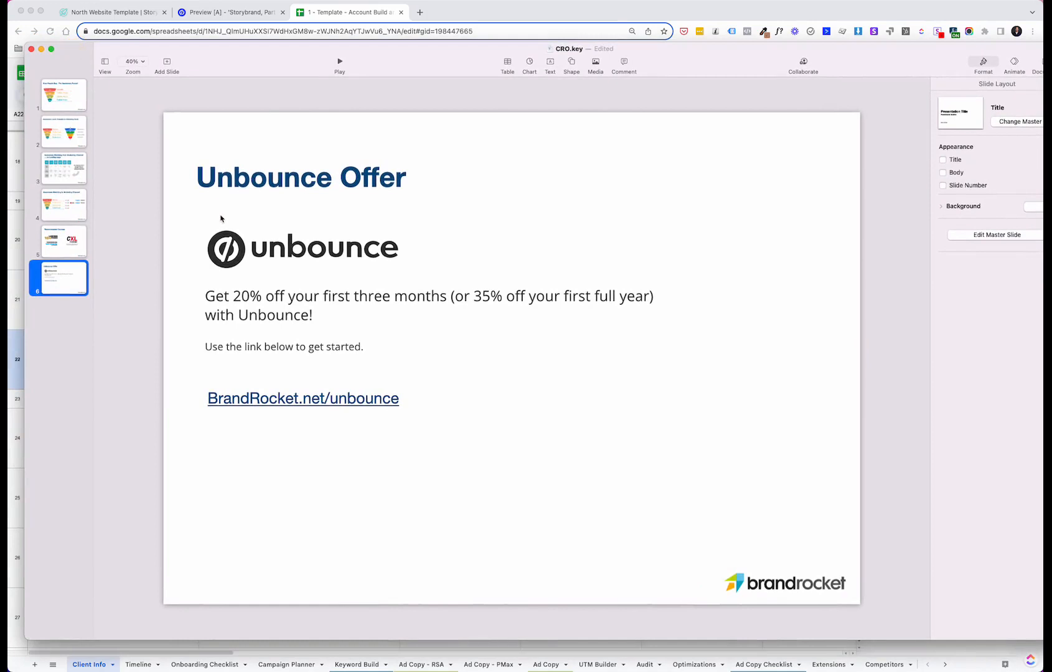